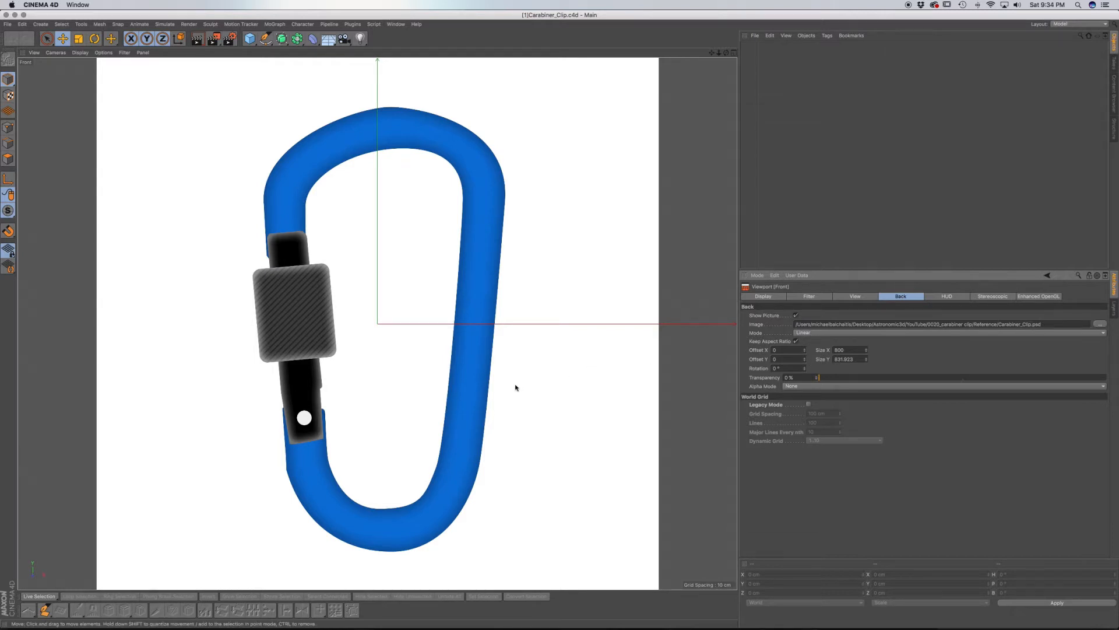
Step: Draw the first quad with the Polygon Pen across the blue carabiner frame, just above the dark sleeve
click(45, 610)
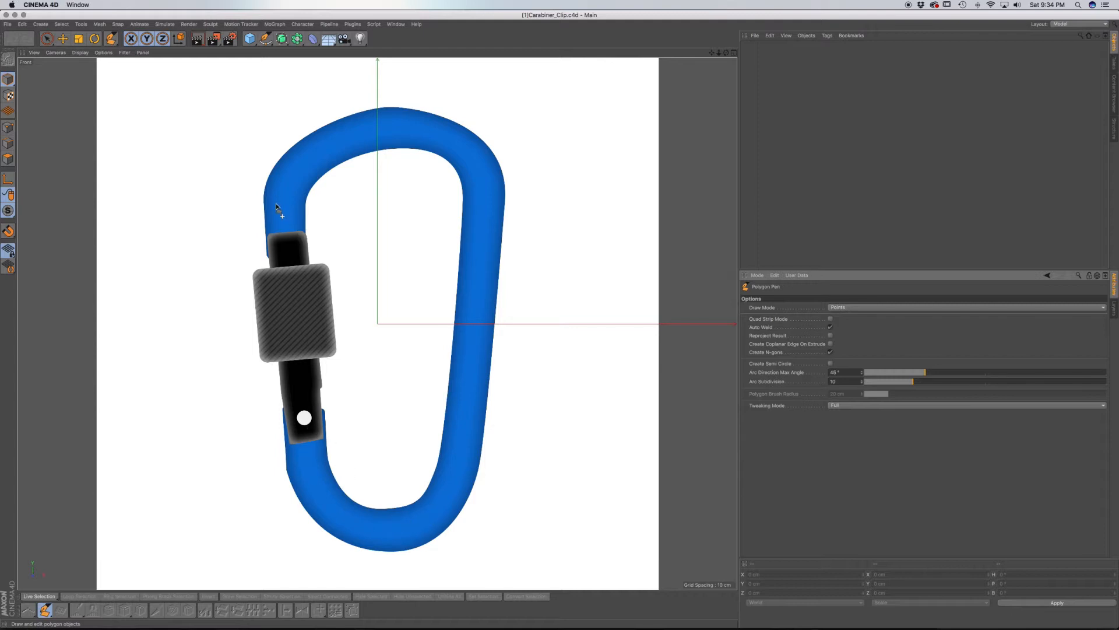
click(268, 255)
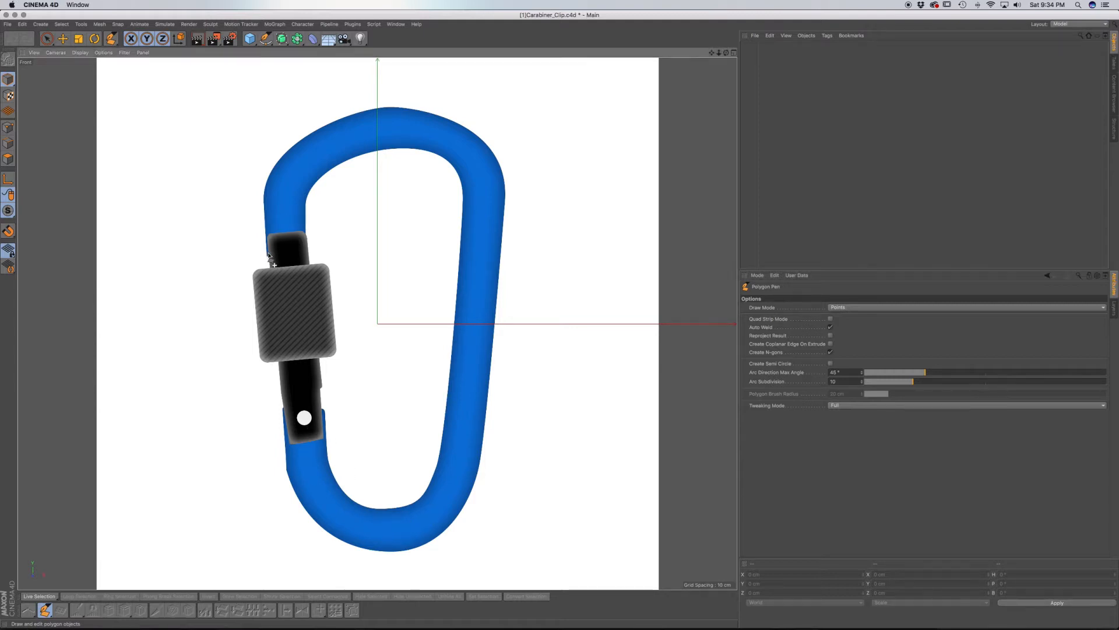
click(307, 252)
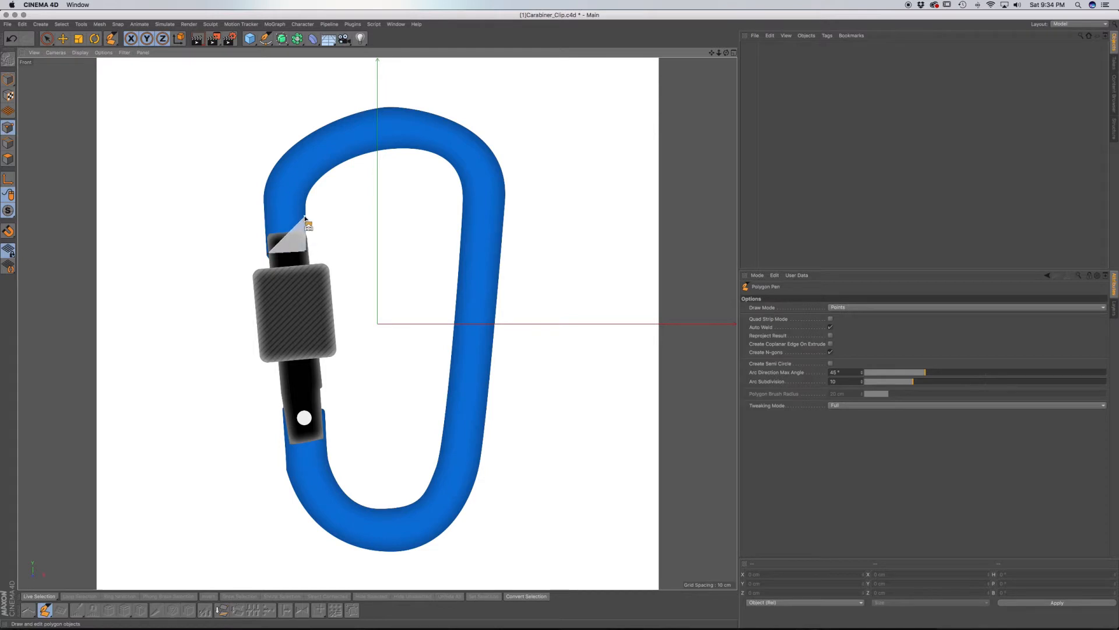
click(304, 218)
click(265, 220)
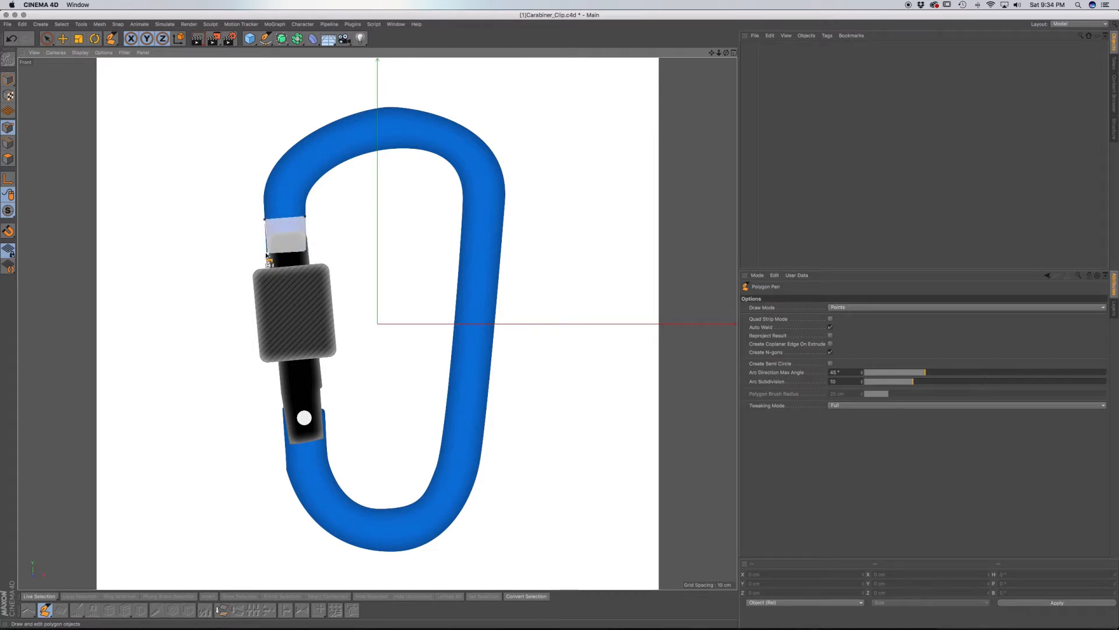
click(269, 255)
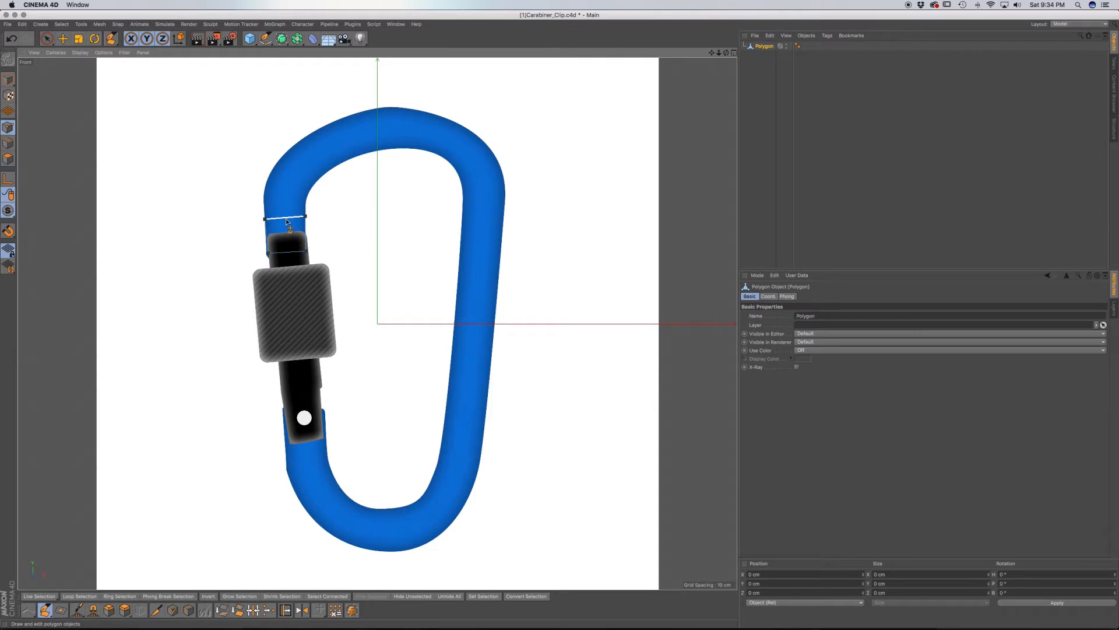
Step: Extend the quad's edge into a polygon strip around the frame's upper curve and down its long straight side
ctrl+drag(288, 220, 289, 190)
mouse_move(289, 180)
mouse_down()
mouse_move(298, 167)
mouse_move(324, 176)
mouse_move(252, 181)
mouse_move(330, 150)
mouse_move(346, 167)
mouse_move(302, 187)
mouse_up()
ctrl+drag(343, 140, 278, 149)
ctrl+drag(388, 129, 358, 139)
ctrl+drag(427, 130, 408, 190)
ctrl+drag(477, 172, 391, 232)
ctrl+drag(493, 211, 458, 487)
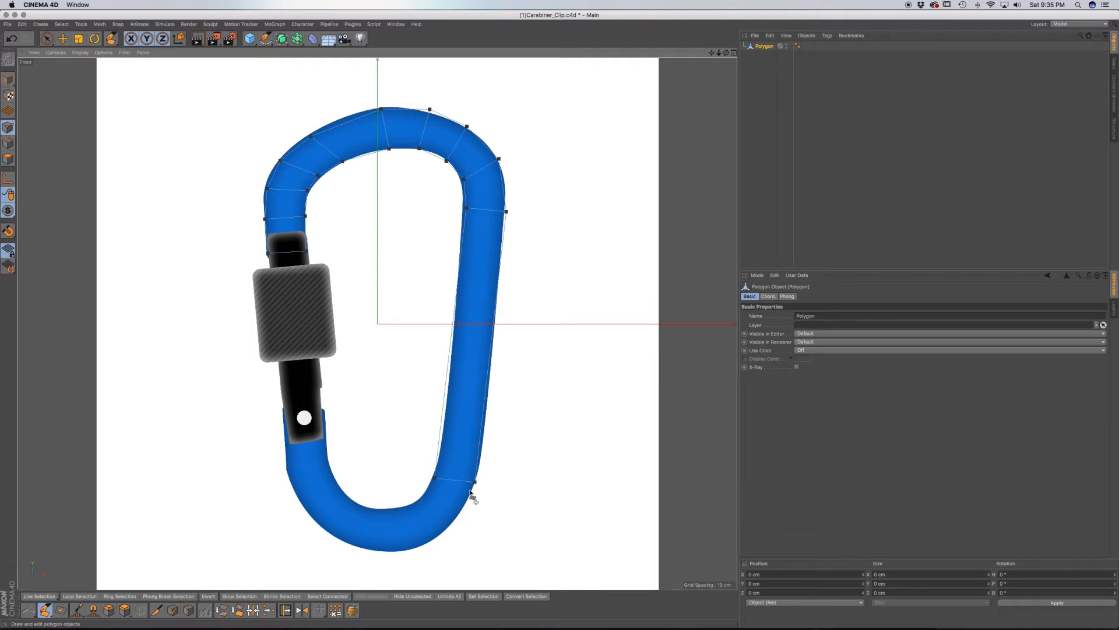
Step: Continue the polygon strip around the frame's lower curve and end it at the gate's white pivot
ctrl+drag(459, 486, 313, 535)
ctrl+drag(407, 533, 377, 538)
ctrl+drag(377, 528, 277, 468)
ctrl+drag(345, 521, 257, 440)
ctrl+drag(317, 491, 284, 404)
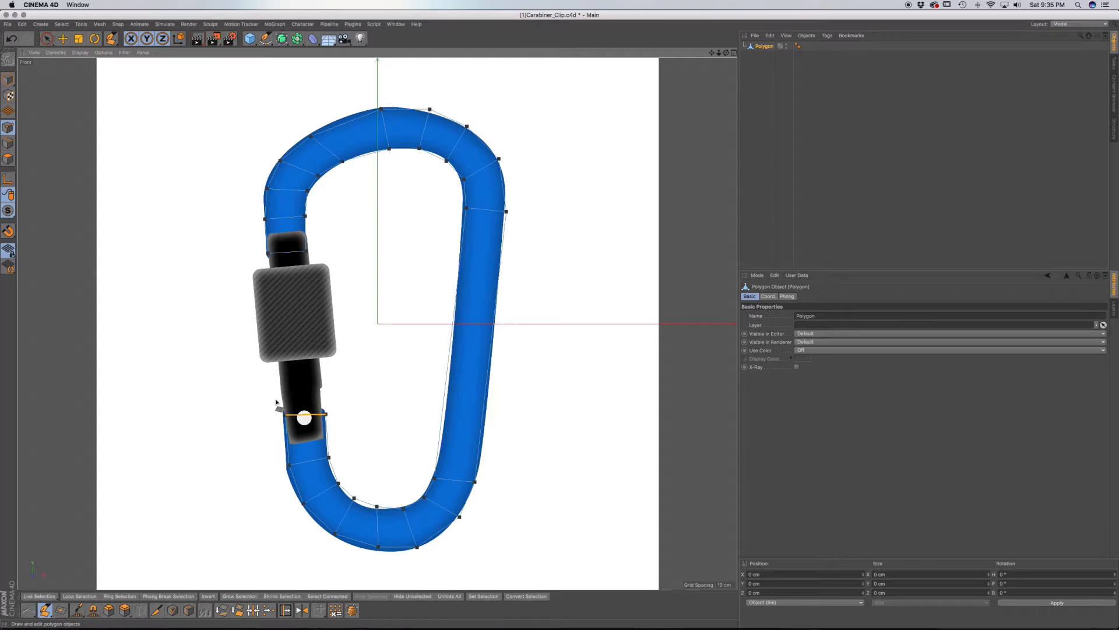
drag(304, 416, 306, 413)
Step: Switch to the perspective view and rename the traced polygon object to Main
key(F1)
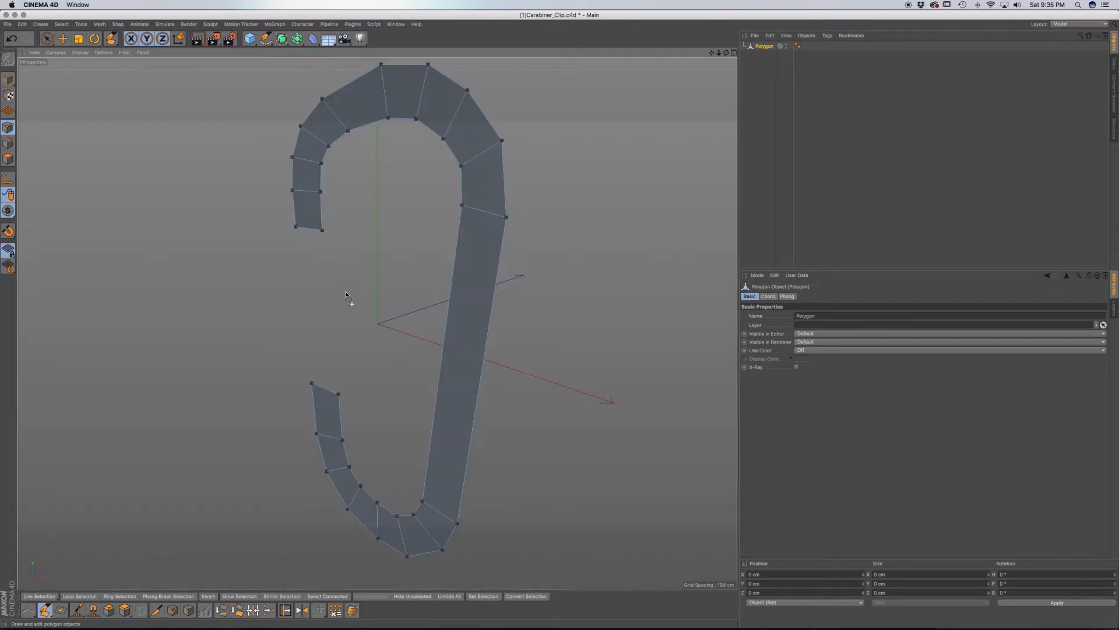
alt+drag(464, 413, 487, 432)
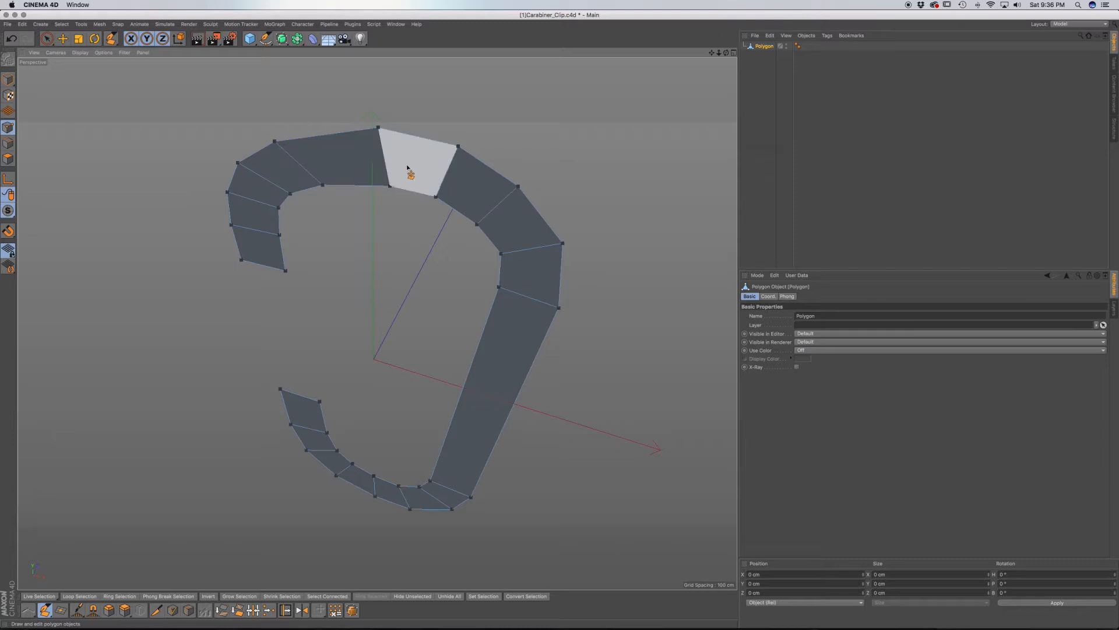
alt+drag(499, 387, 462, 280)
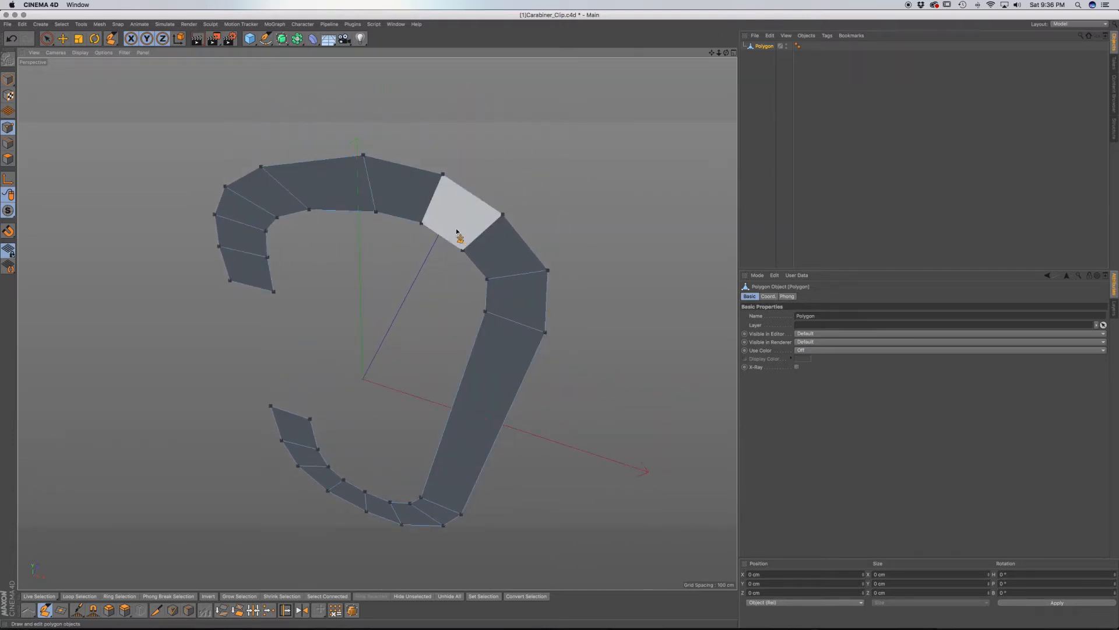
alt+drag(456, 229, 489, 220)
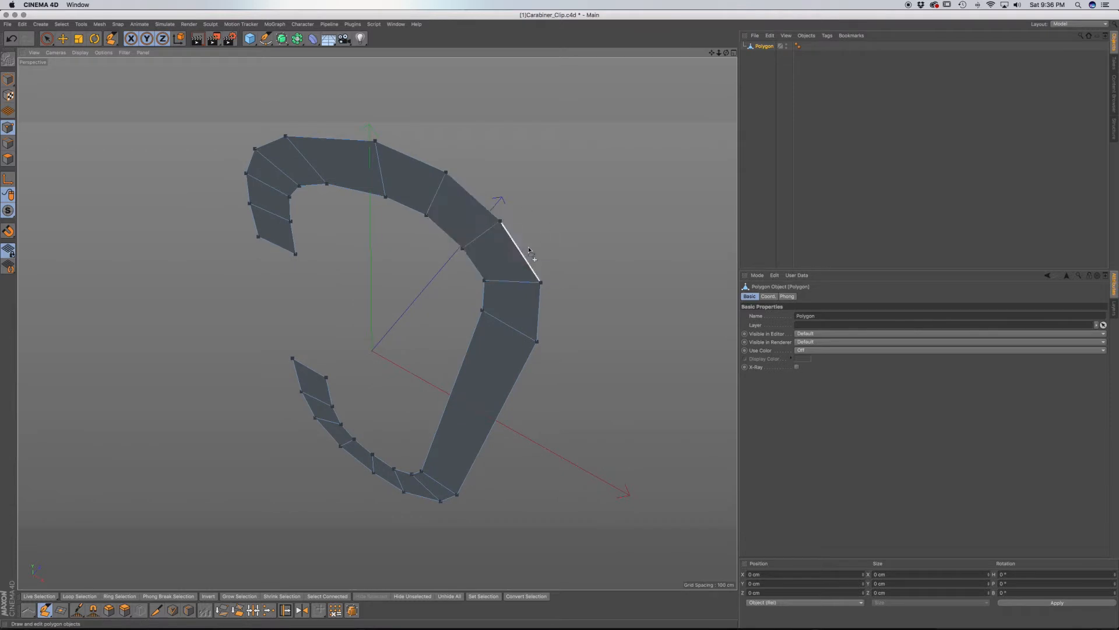
alt+drag(519, 295, 523, 292)
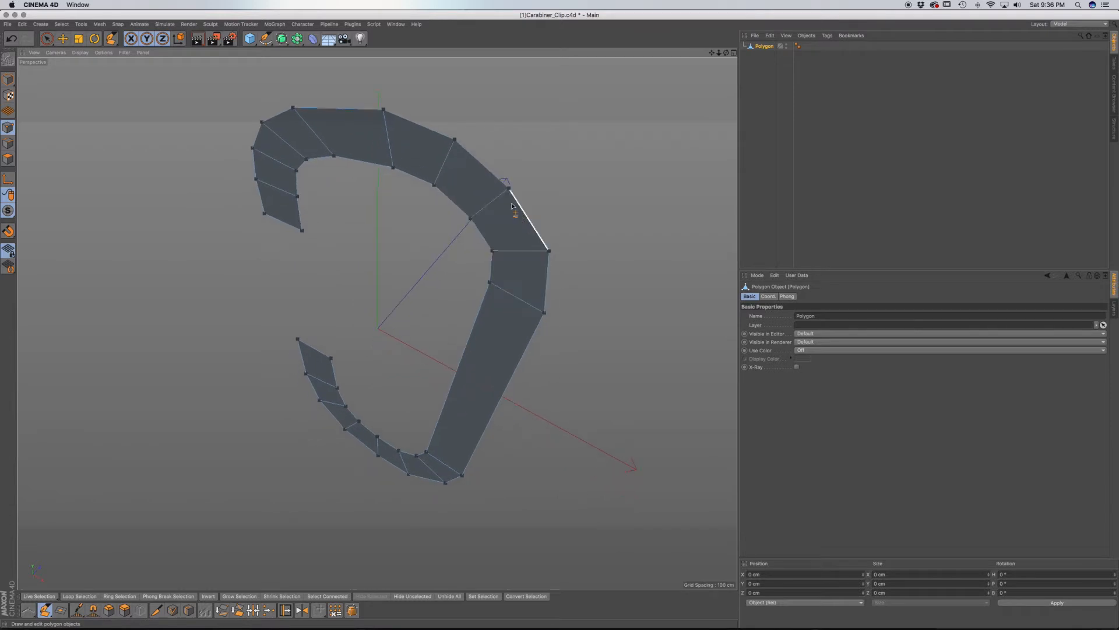
alt+drag(479, 447, 456, 419)
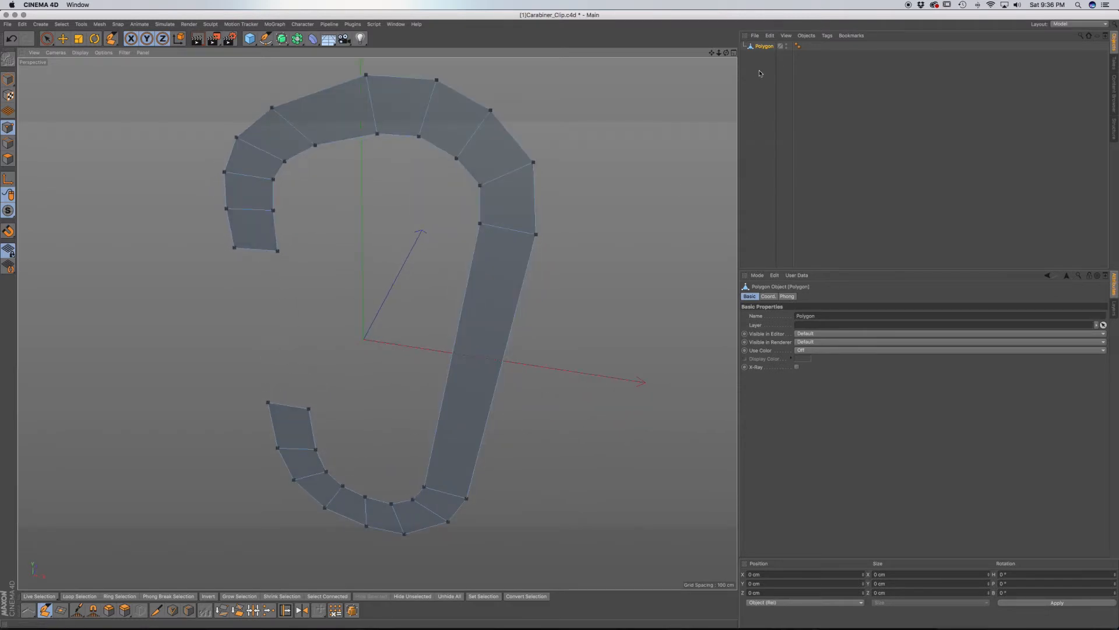
double_click(764, 46)
text(M)
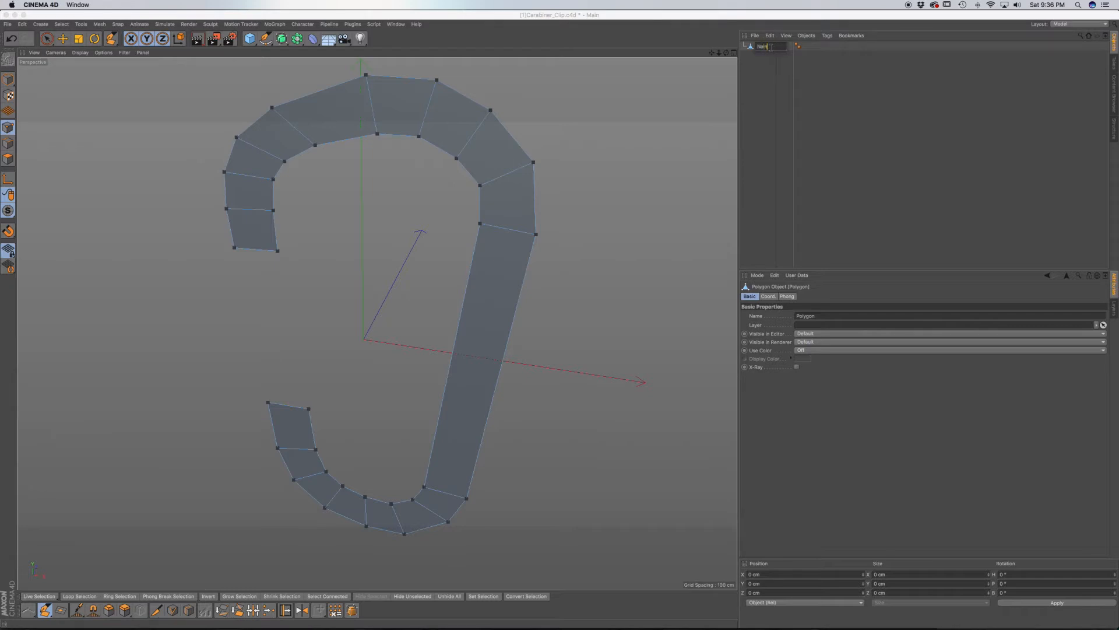
text(ain)
key(Return)
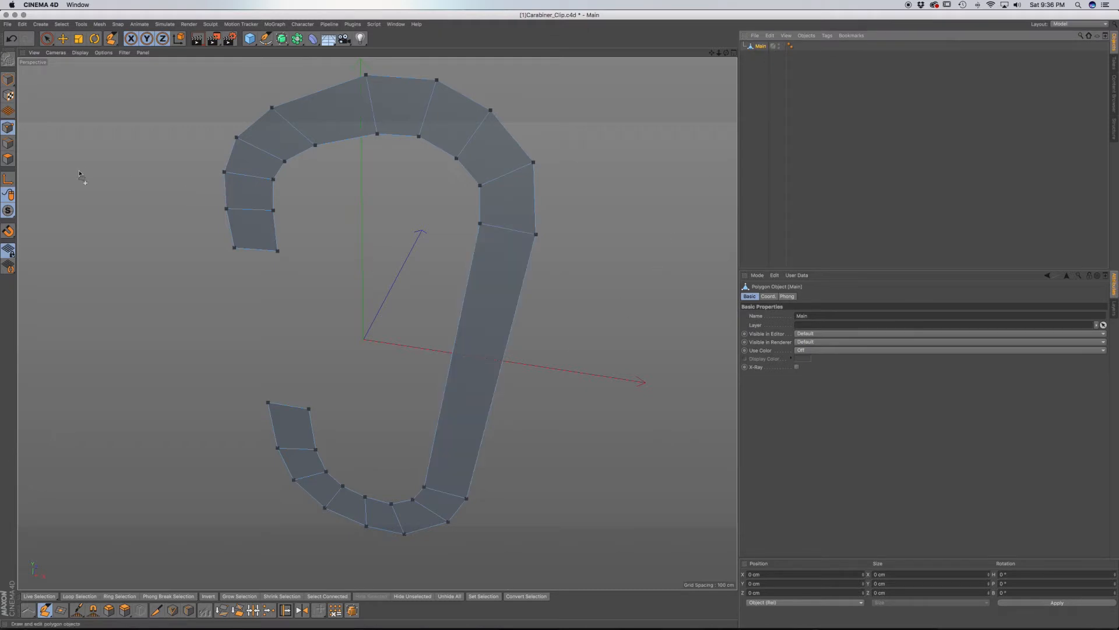
Step: Select the two long edges of the straight side and connect them with Connect Points/Edges
click(9, 142)
click(46, 39)
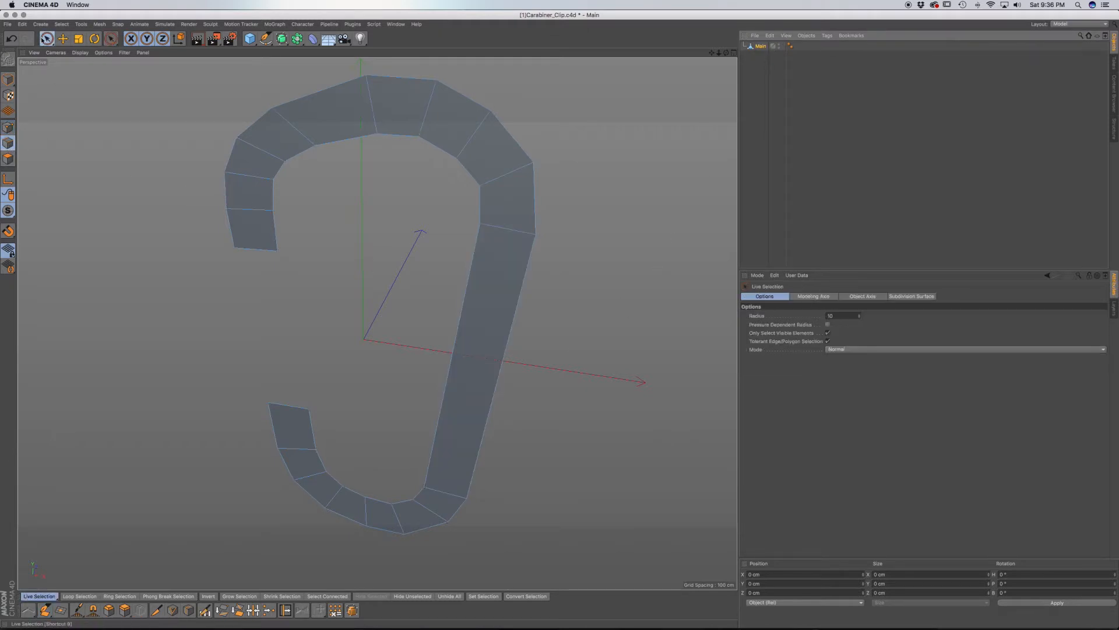
click(460, 315)
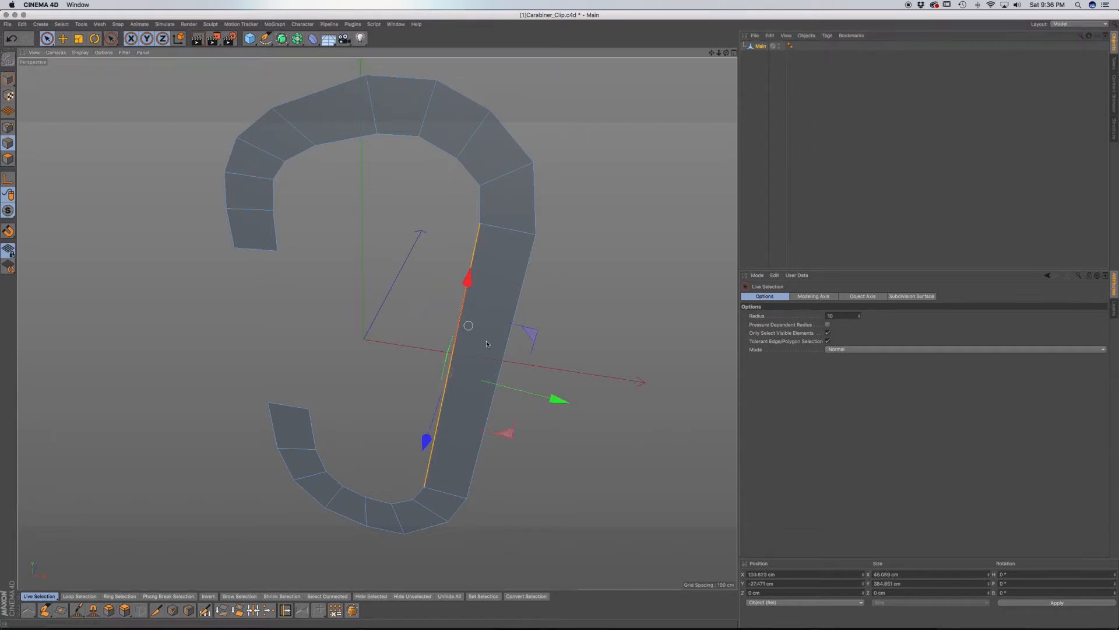
shift+click(516, 319)
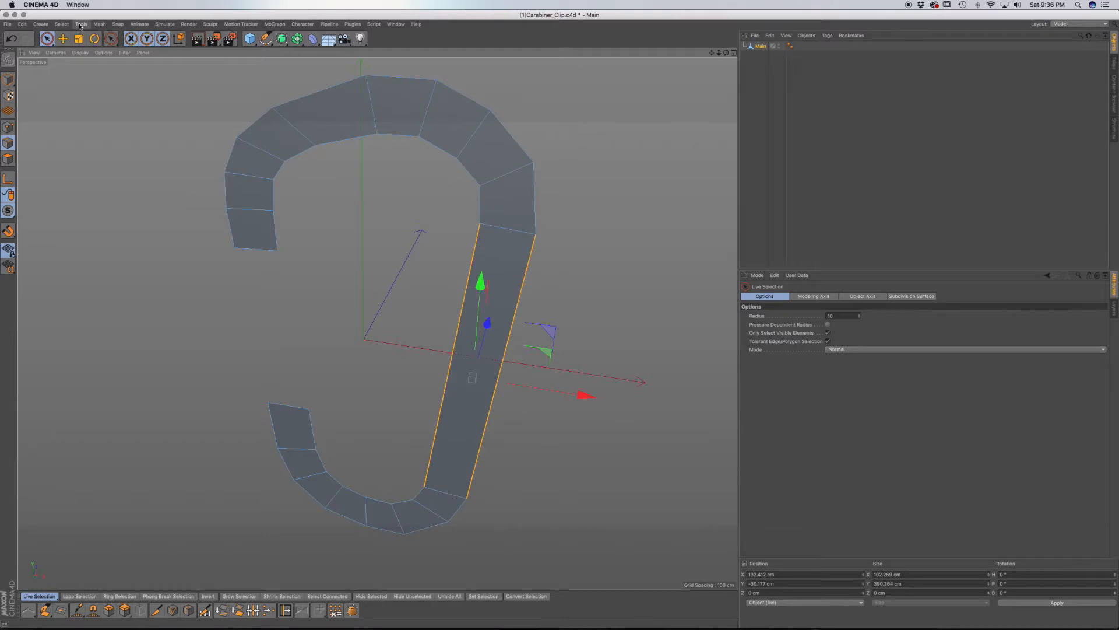
click(99, 24)
mouse_move(100, 47)
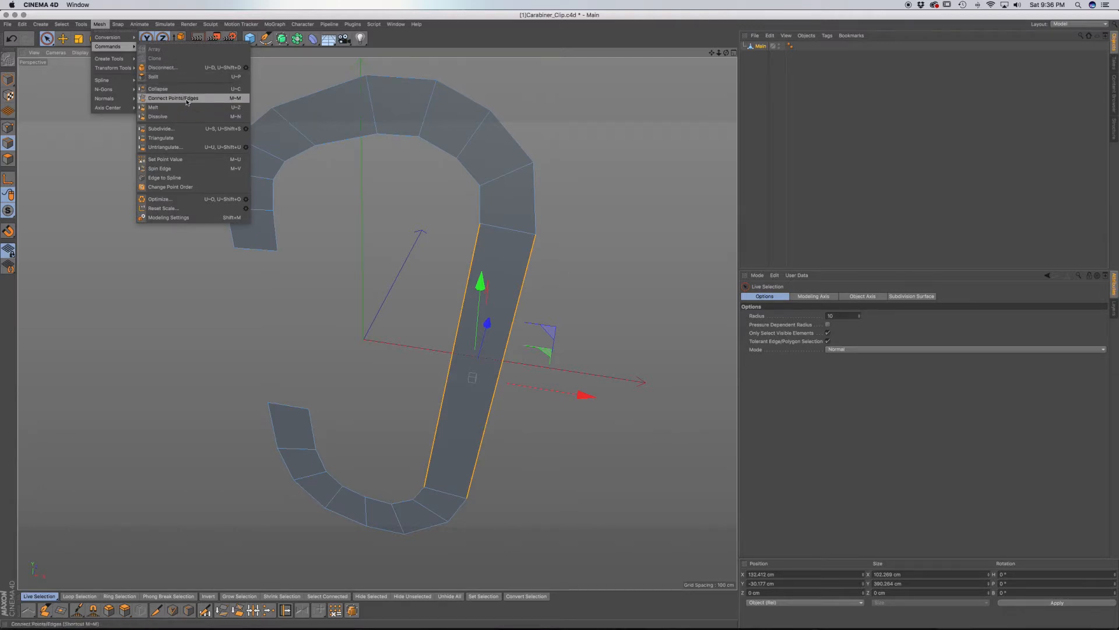
click(230, 98)
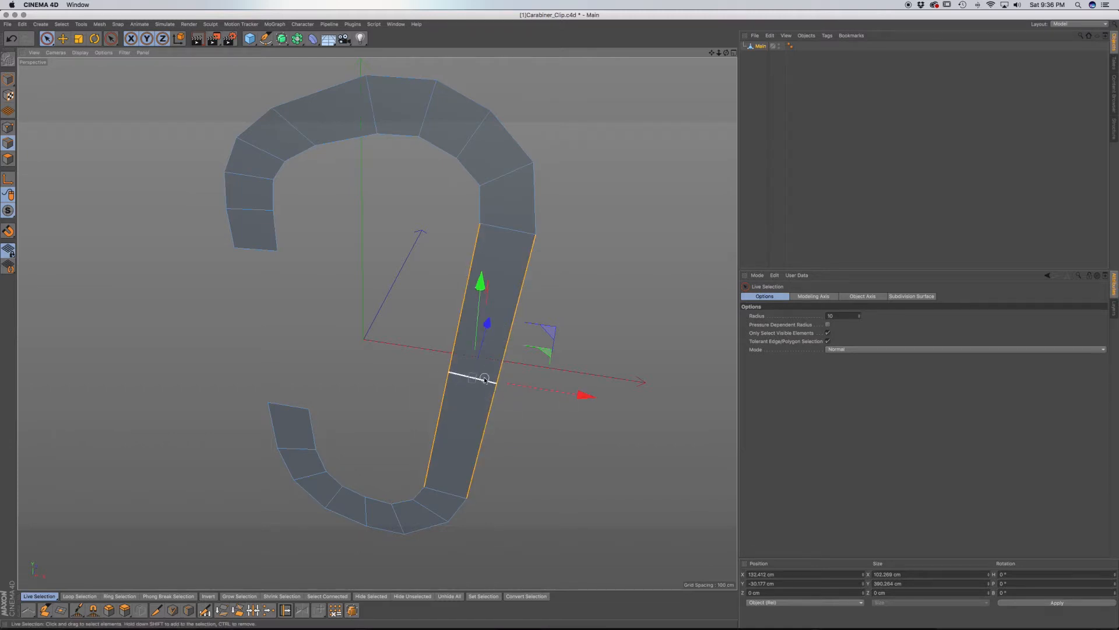
Step: Connect the selected long edges again so that three evenly spaced edges divide the straight side
key(m)
key(m)
key(m)
key(f)
key(ctrl+z)
Step: Select all polygons of the Main object and activate the Extrude tool
mouse_move(468, 418)
alt+mouse_down()
mouse_move(491, 408)
mouse_move(503, 423)
alt+mouse_up()
alt+drag(527, 371, 408, 327)
alt+drag(534, 335, 556, 325)
alt+drag(491, 465, 501, 382)
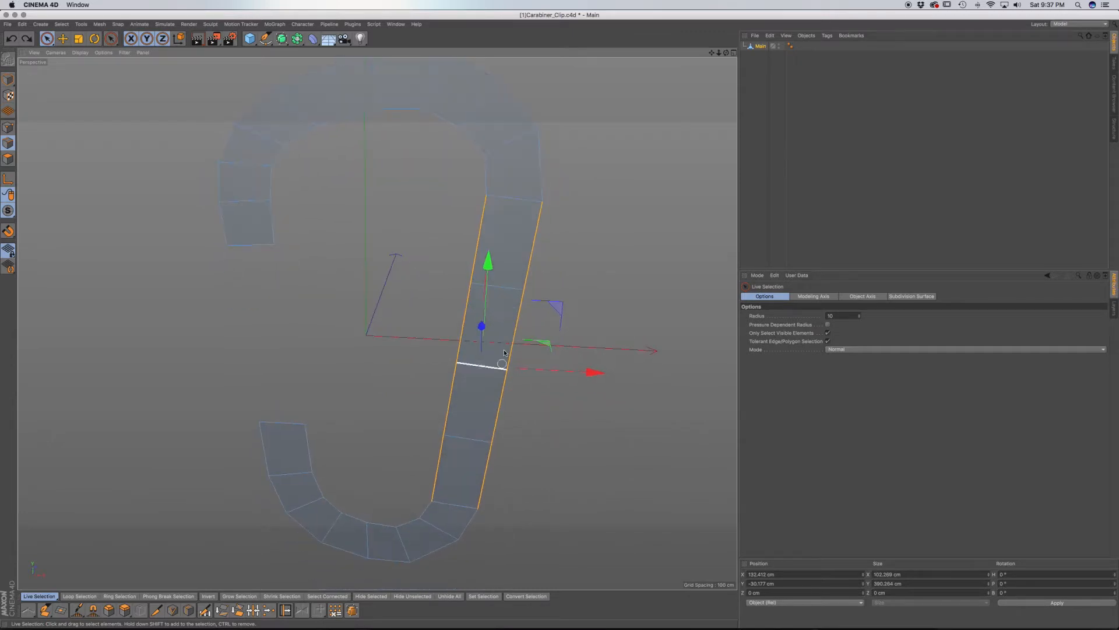
mouse_move(471, 426)
alt+middle_down()
mouse_move(484, 432)
mouse_move(457, 437)
alt+middle_up()
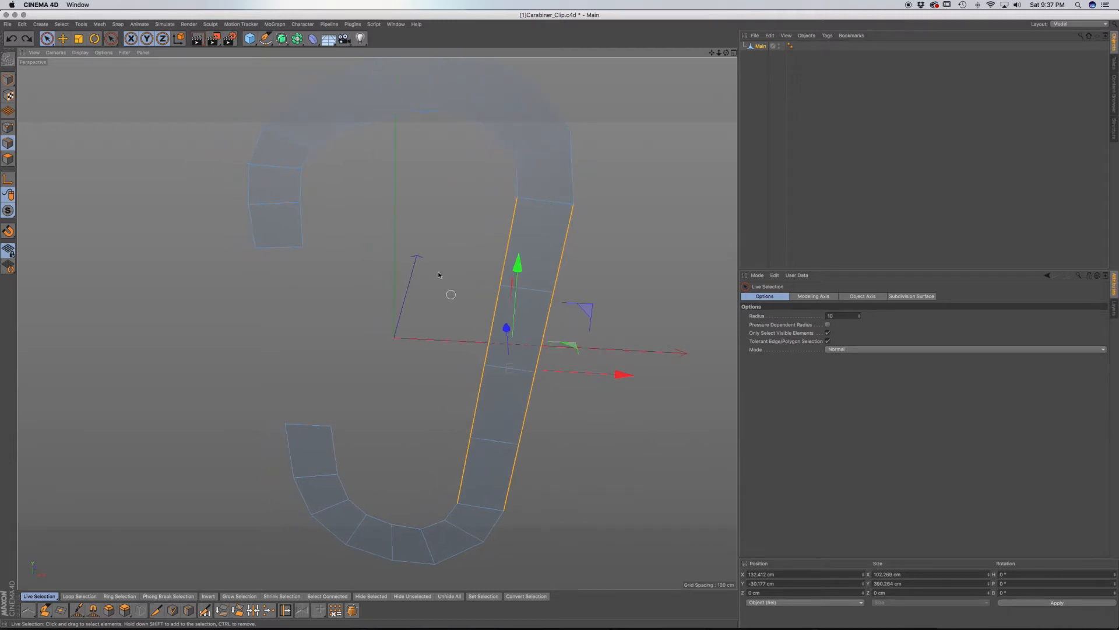
click(8, 158)
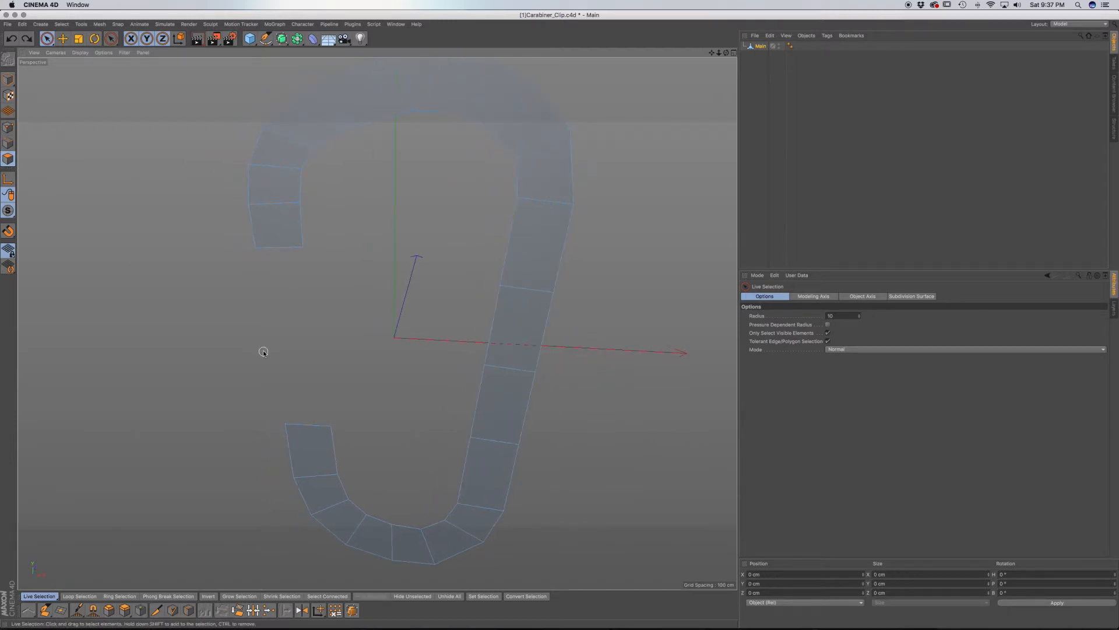
key(super+a)
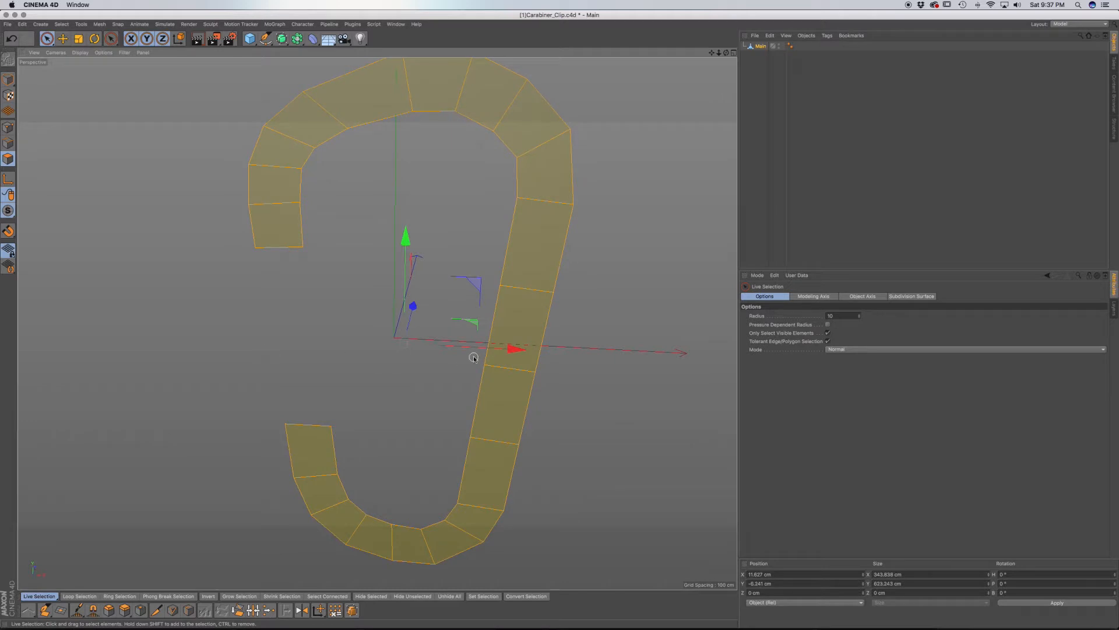
scroll(540, 396, down, 4)
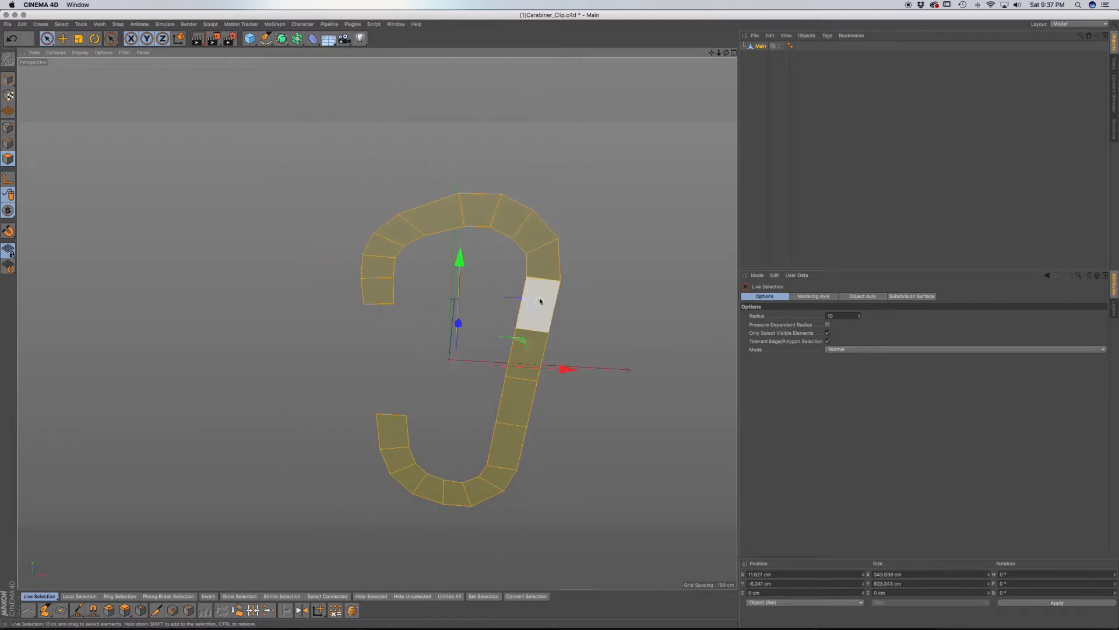
key(d)
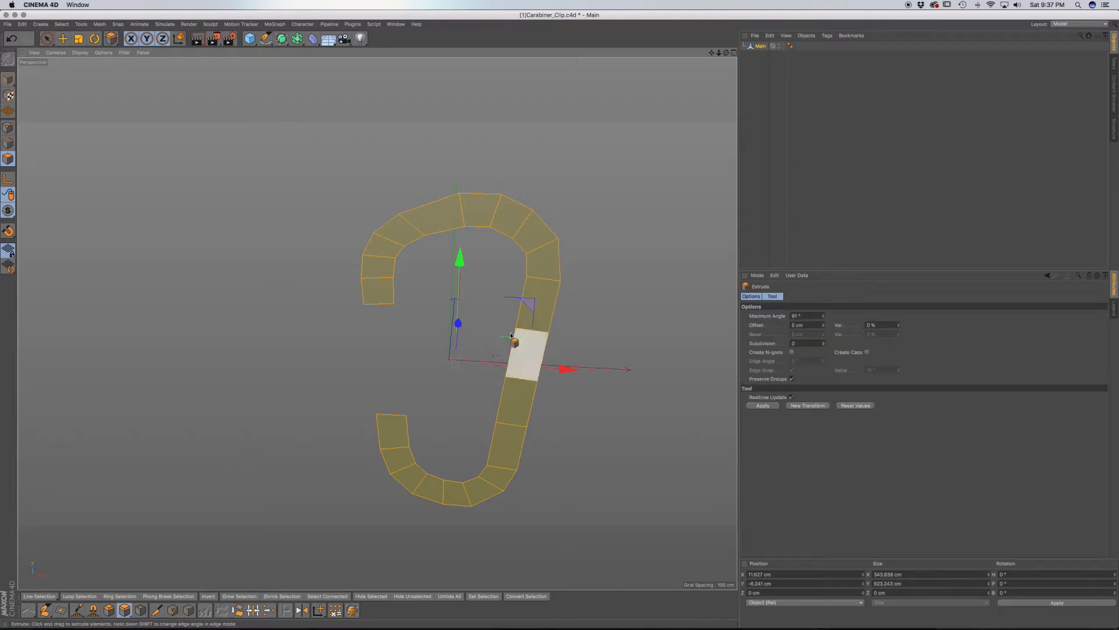
Step: Try to extrude all selected polygons about 67 cm with Create Caps off
alt+drag(513, 348, 460, 339)
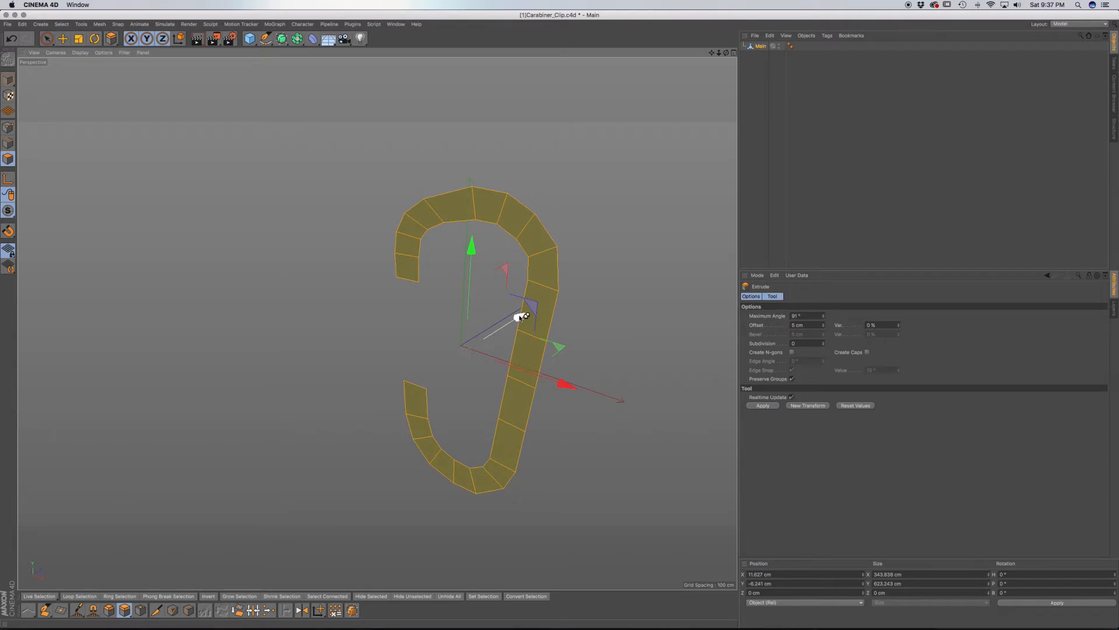
drag(521, 318, 503, 330)
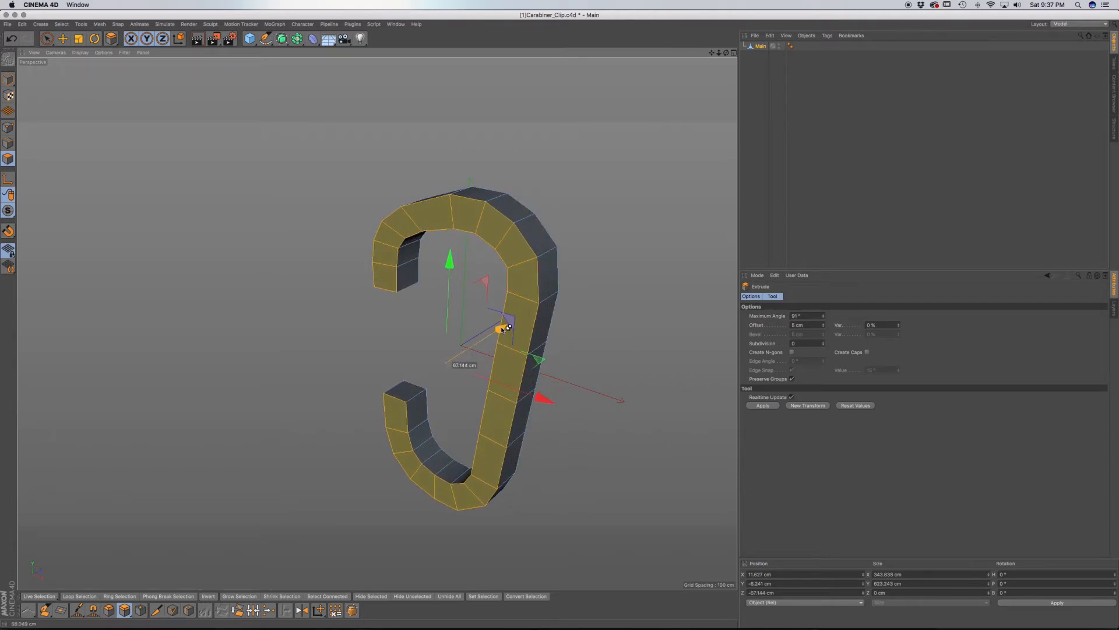
drag(503, 329, 367, 332)
alt+middle_drag(556, 333, 365, 348)
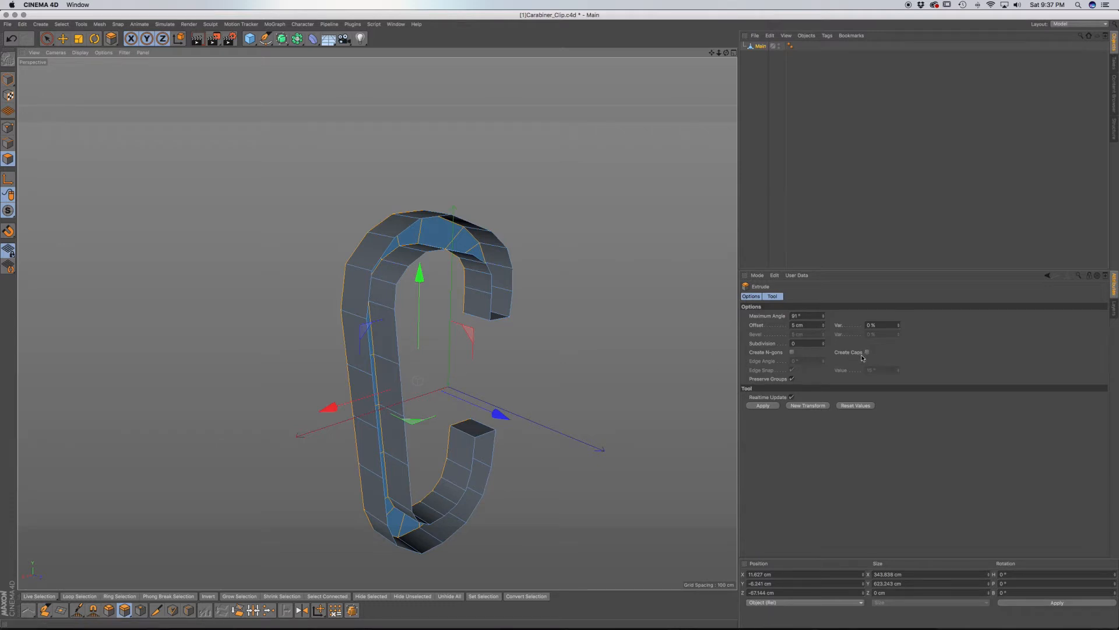
key(super+z)
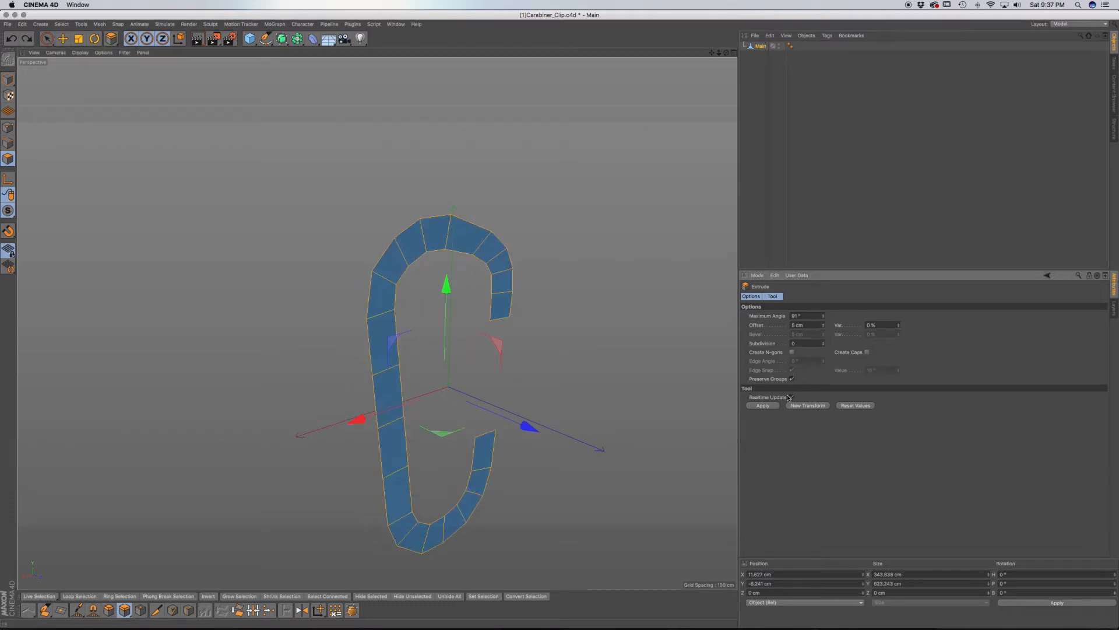
Step: Enable Create Caps and extrude all selected polygons of the strip by about 55 cm
click(868, 352)
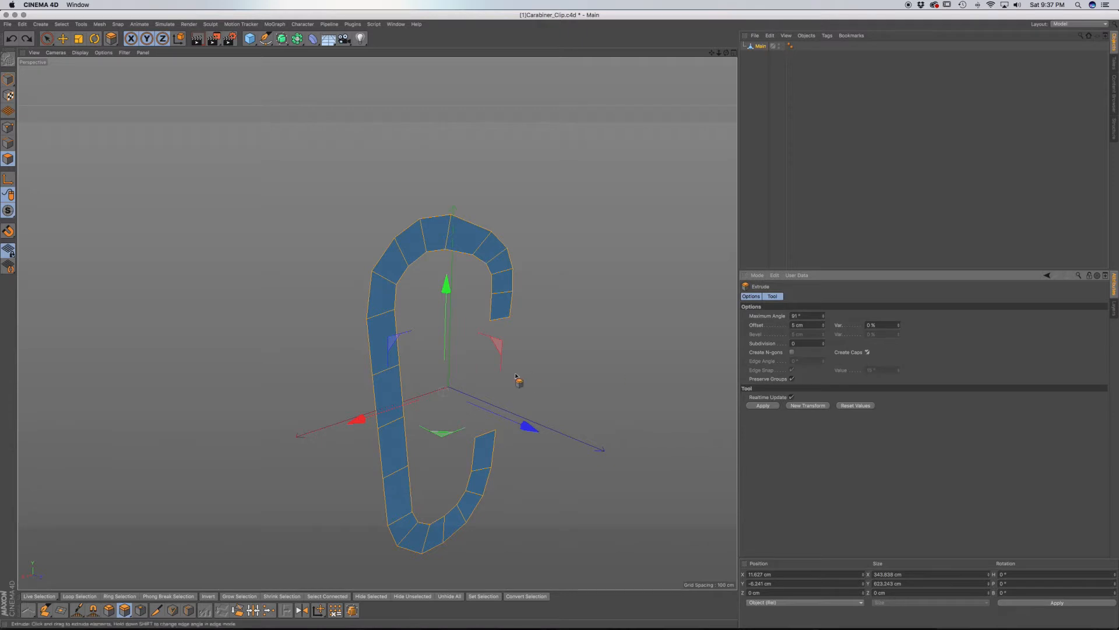
drag(483, 373, 510, 400)
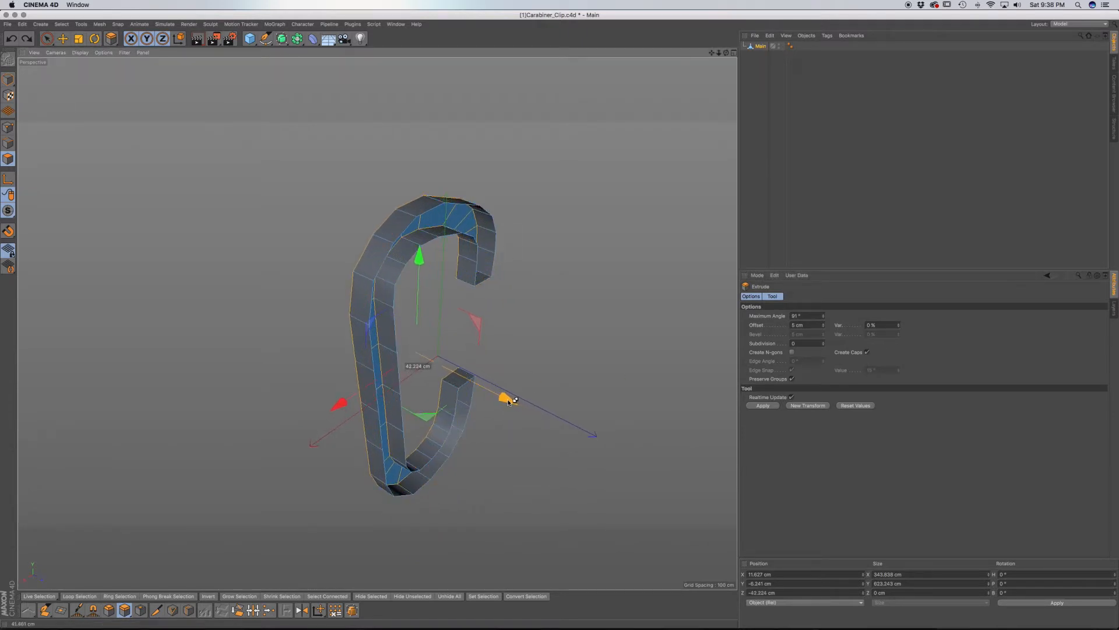
key(super+z)
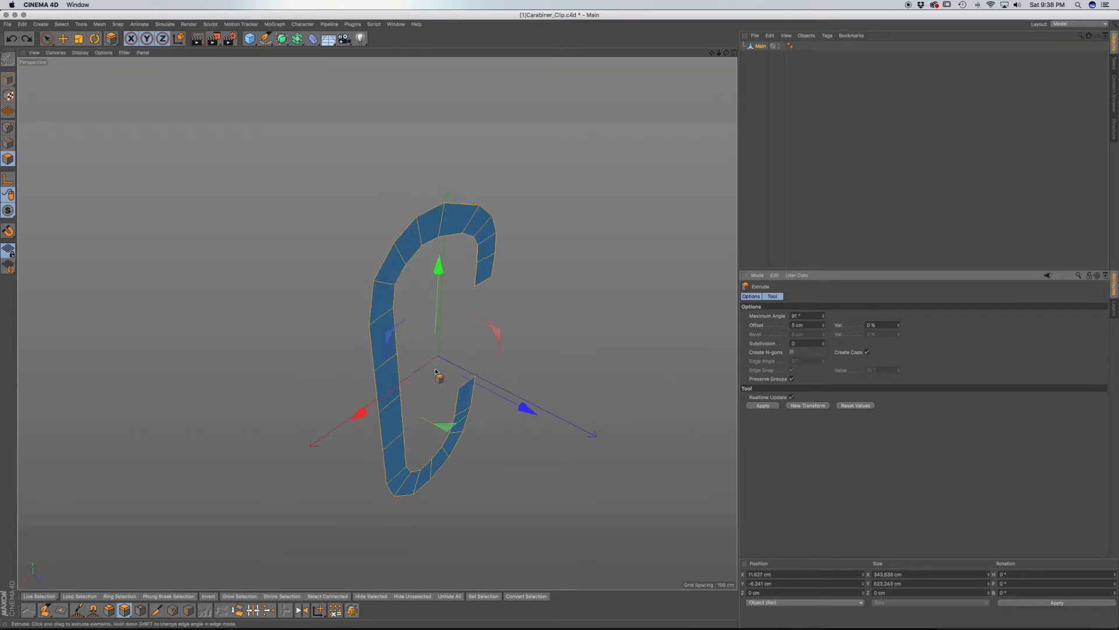
alt+drag(439, 375, 482, 364)
drag(557, 310, 592, 309)
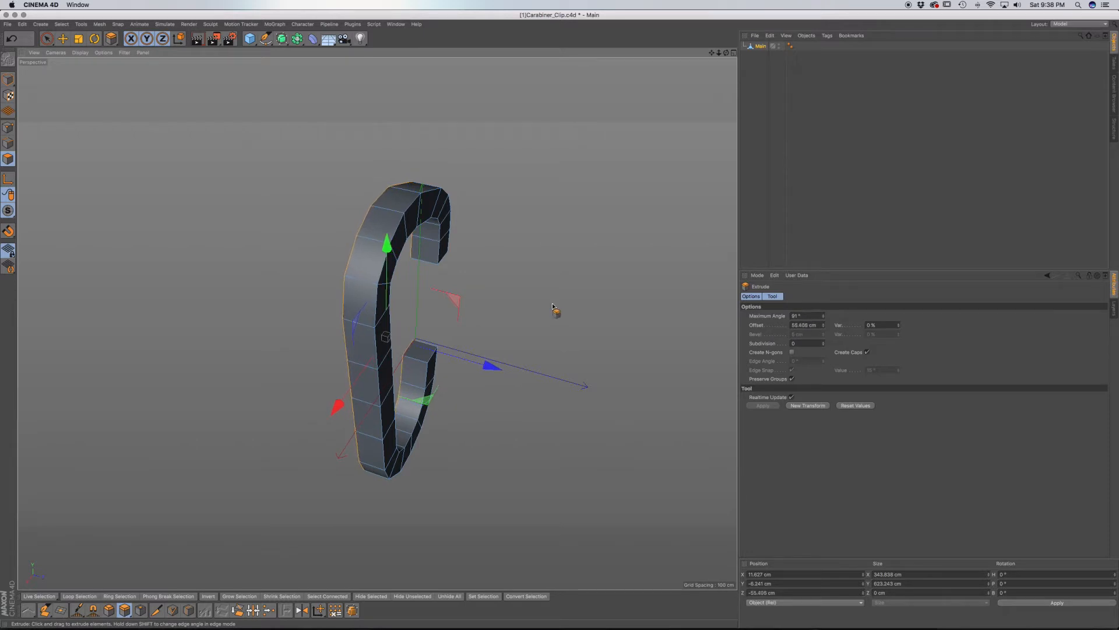
alt+drag(390, 373, 496, 383)
alt+middle_drag(378, 323, 474, 299)
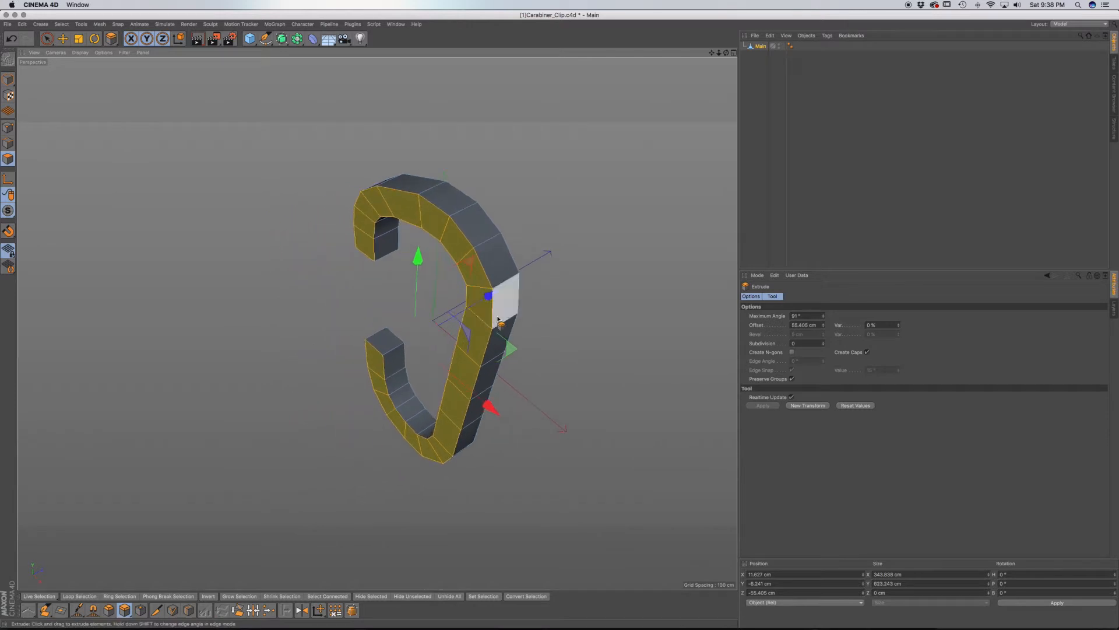
Step: Place the Main object inside a new Subdivision Surface generator to smooth the extruded frame
alt+drag(498, 320, 445, 299)
alt+drag(504, 274, 618, 280)
alt+drag(544, 295, 512, 275)
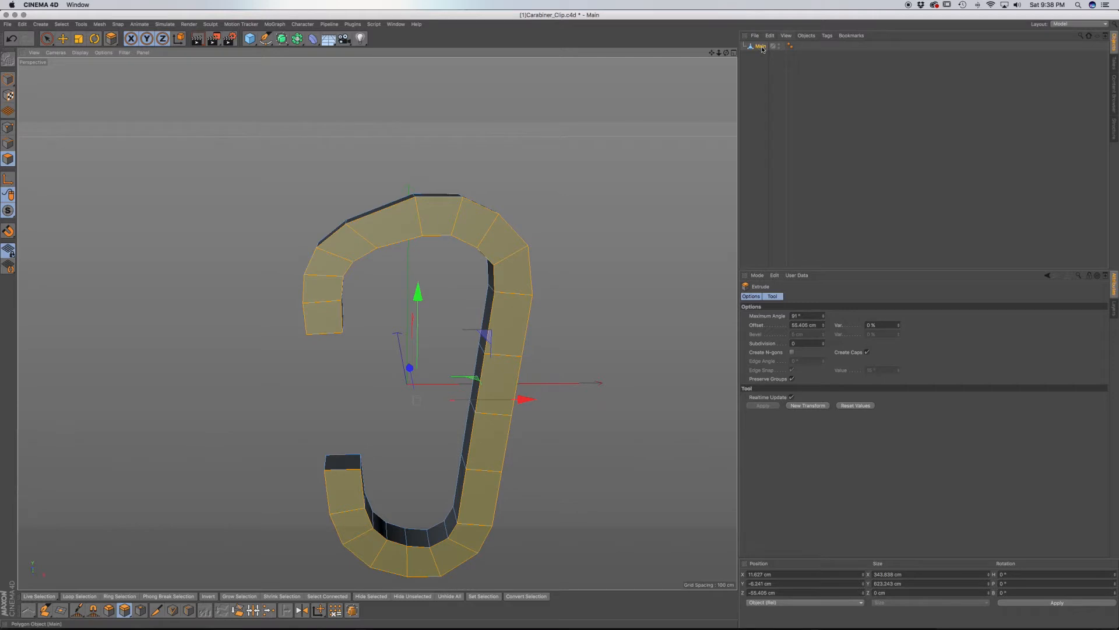
alt+click(285, 39)
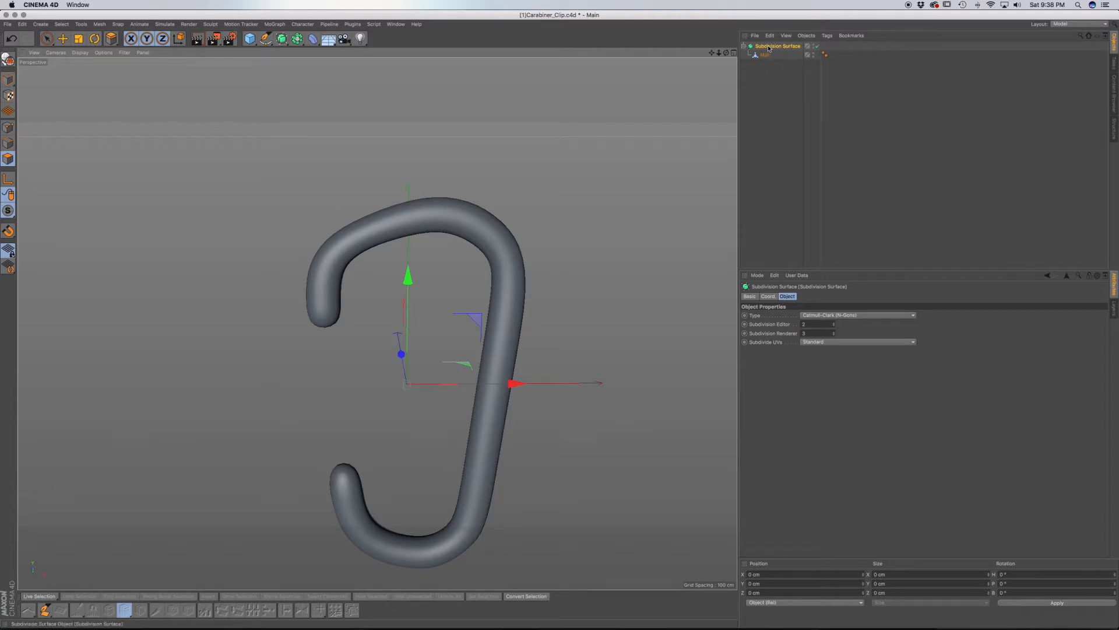
drag(767, 56, 506, 257)
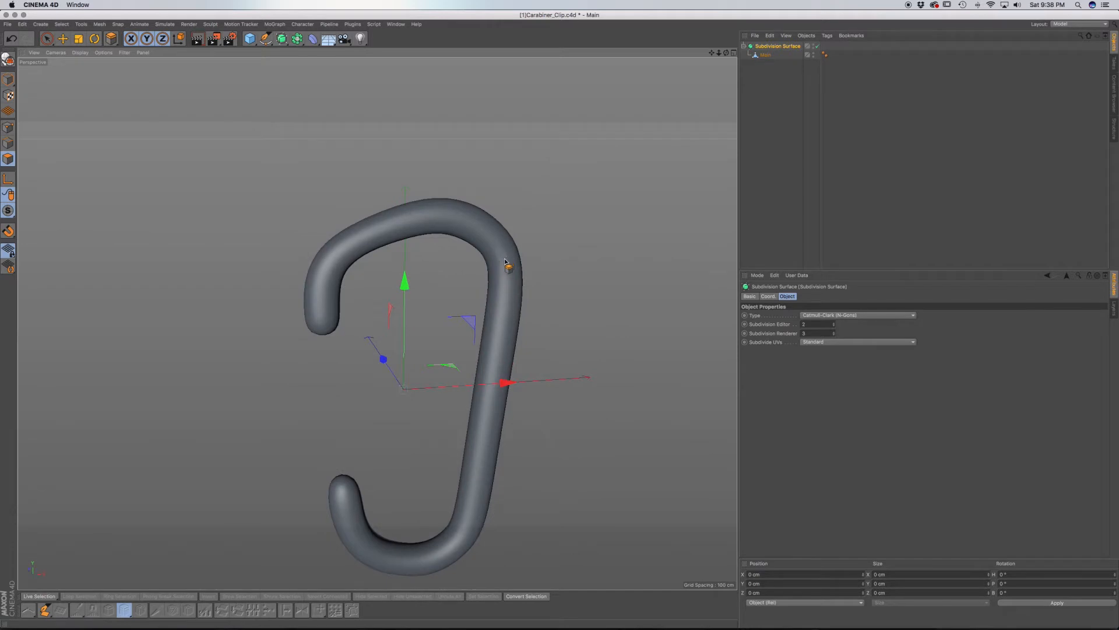
alt+middle_drag(503, 282, 507, 237)
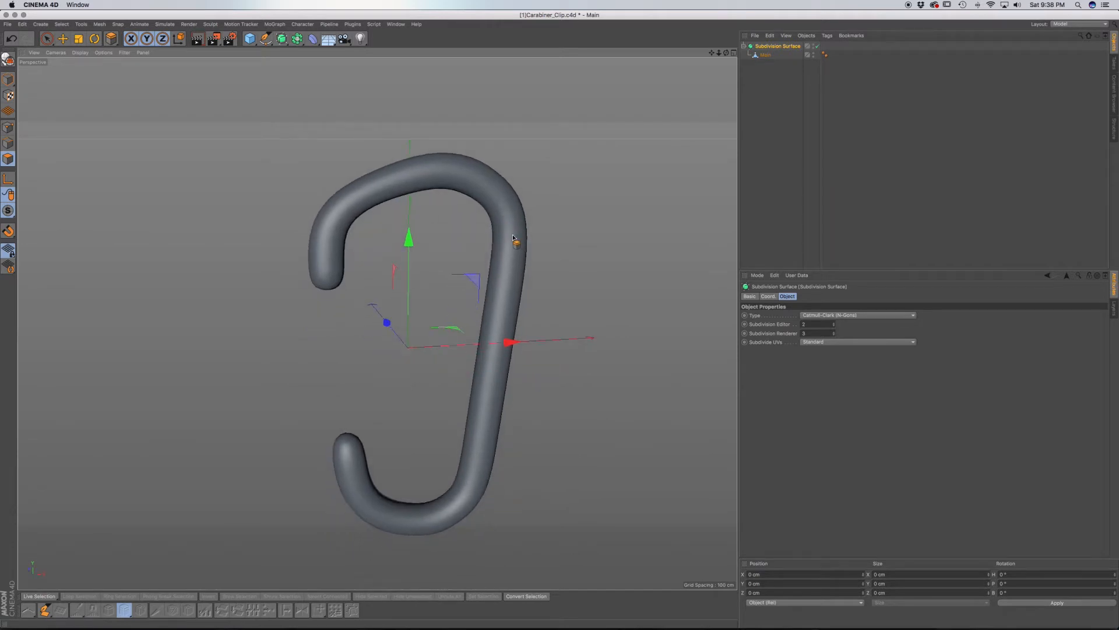
Step: Display shading with mesh lines in the perspective view and disable the Subdivision Surface
key(n)
key(b)
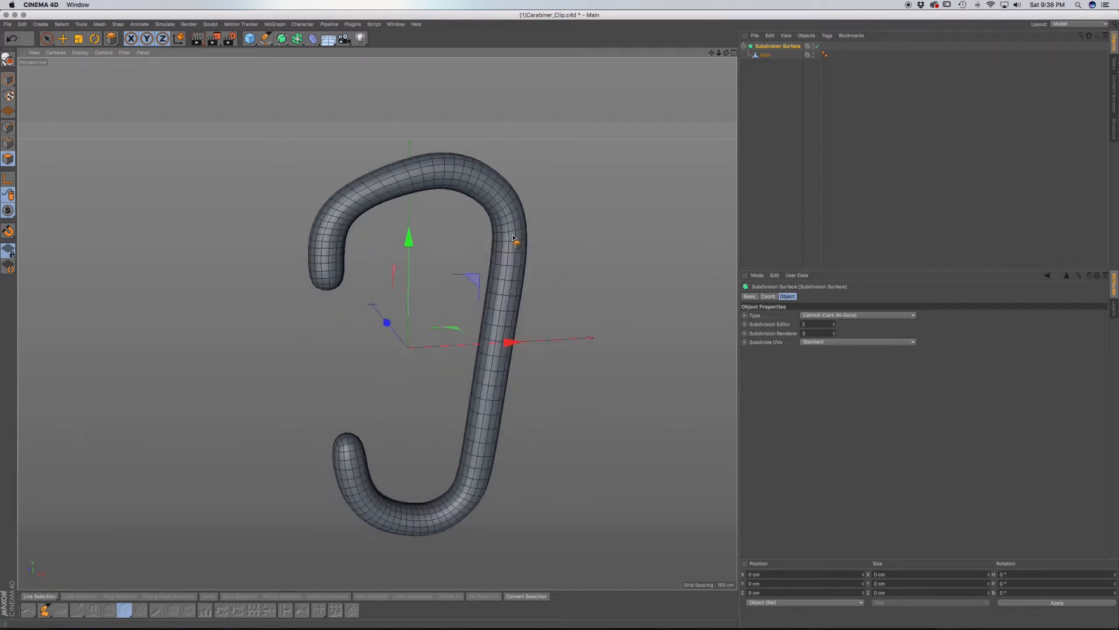
mouse_move(490, 245)
alt+mouse_down()
mouse_move(510, 243)
mouse_move(483, 241)
alt+mouse_up()
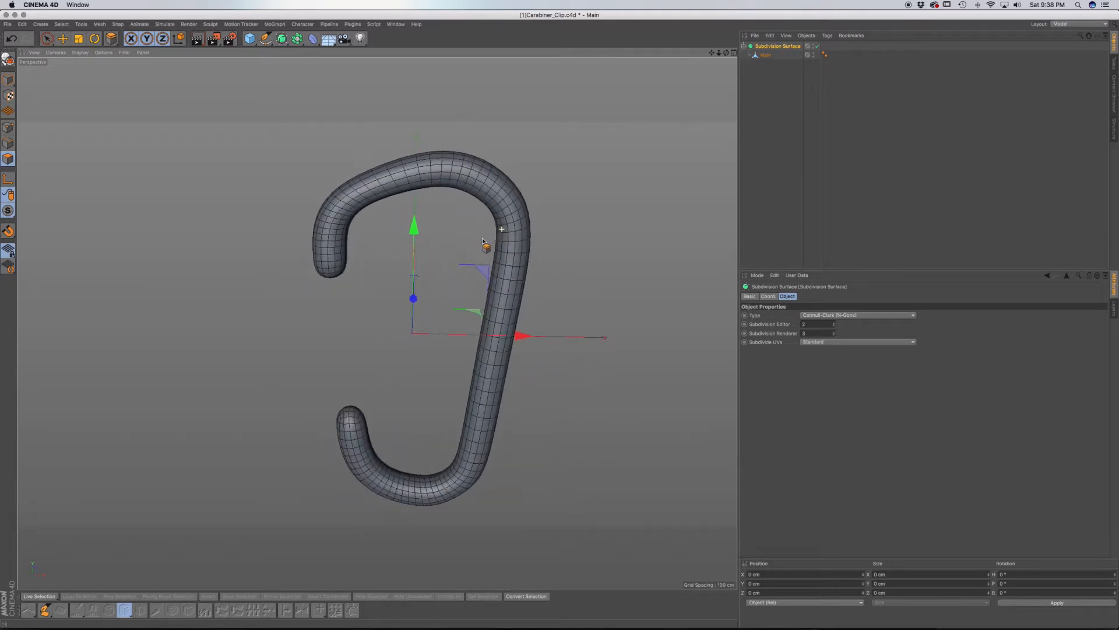
click(818, 46)
mouse_move(425, 182)
alt+mouse_down()
mouse_move(457, 165)
mouse_move(475, 175)
mouse_move(350, 181)
mouse_move(500, 178)
mouse_move(428, 165)
mouse_move(411, 190)
alt+mouse_up()
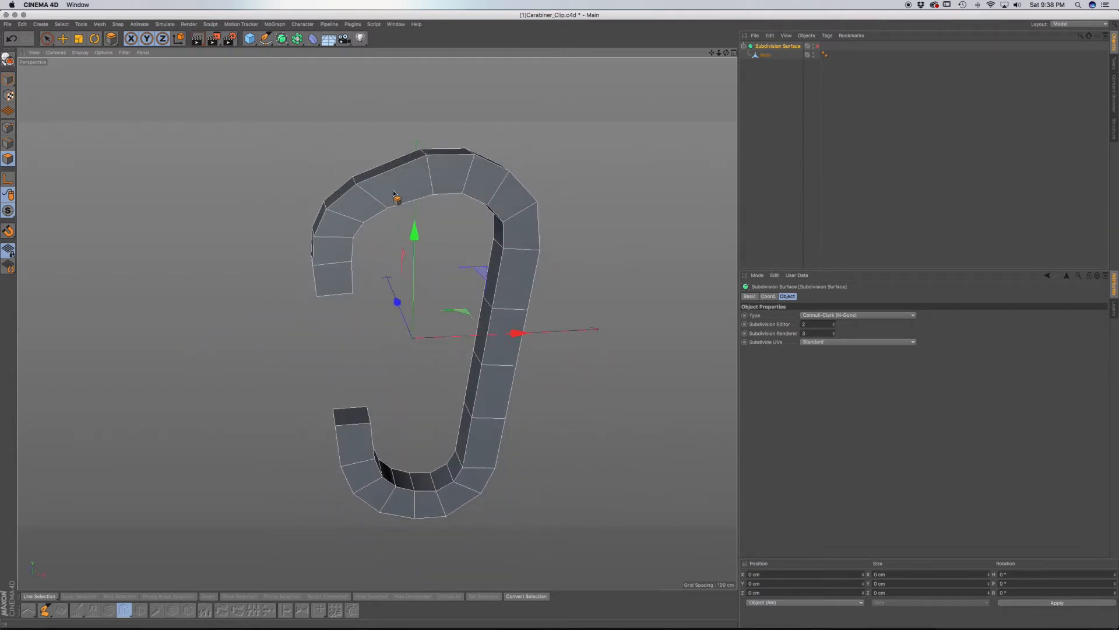
Step: In the front view, rotate Main's edge loop on the upper-left slope of the frame and shift it up and right along the reference
key(u)
key(l)
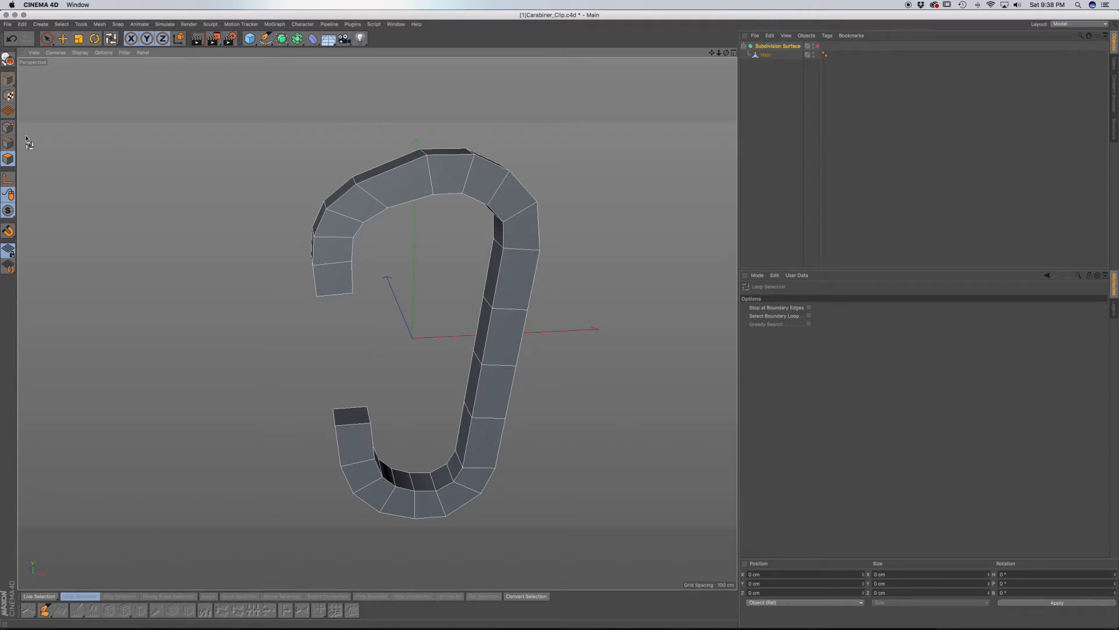
click(765, 54)
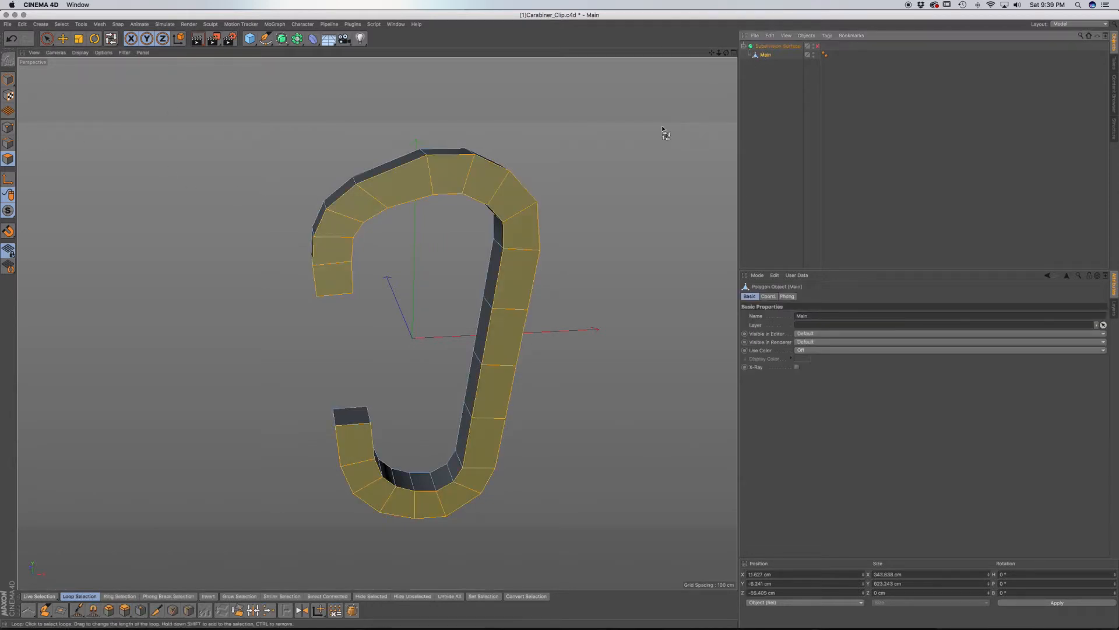
key(F4)
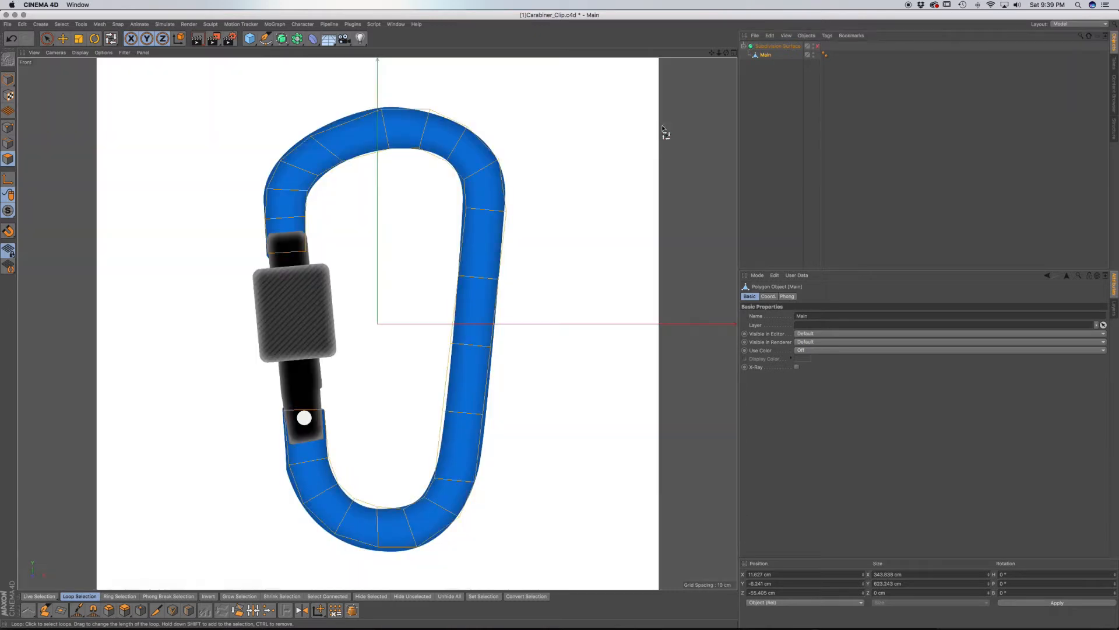
click(8, 143)
click(372, 170)
key(r)
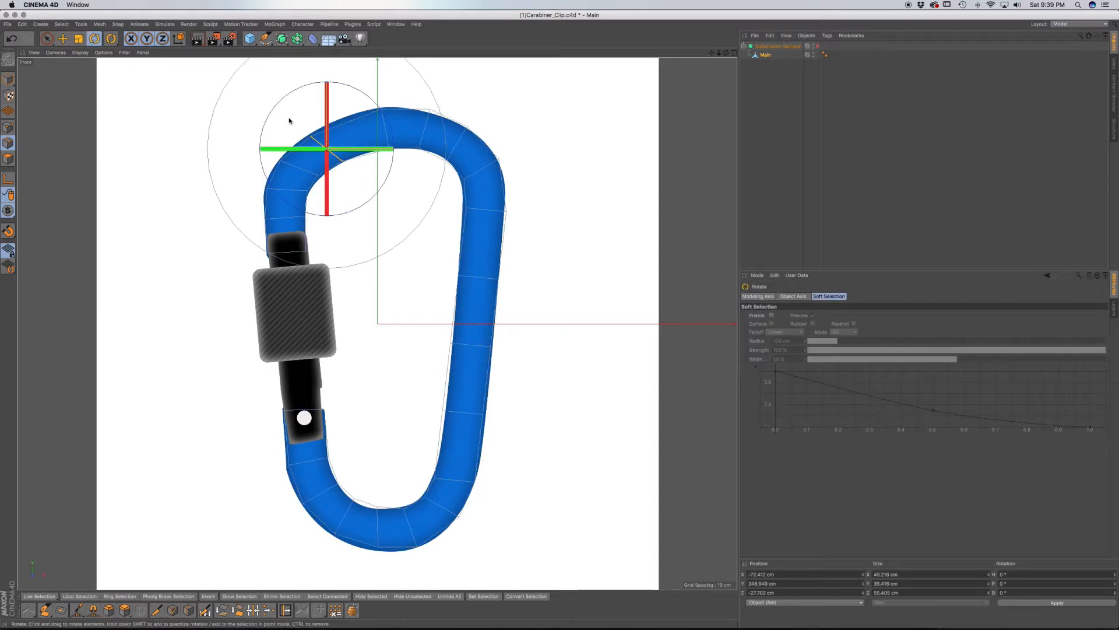
drag(277, 109, 287, 101)
key(e)
drag(392, 85, 404, 77)
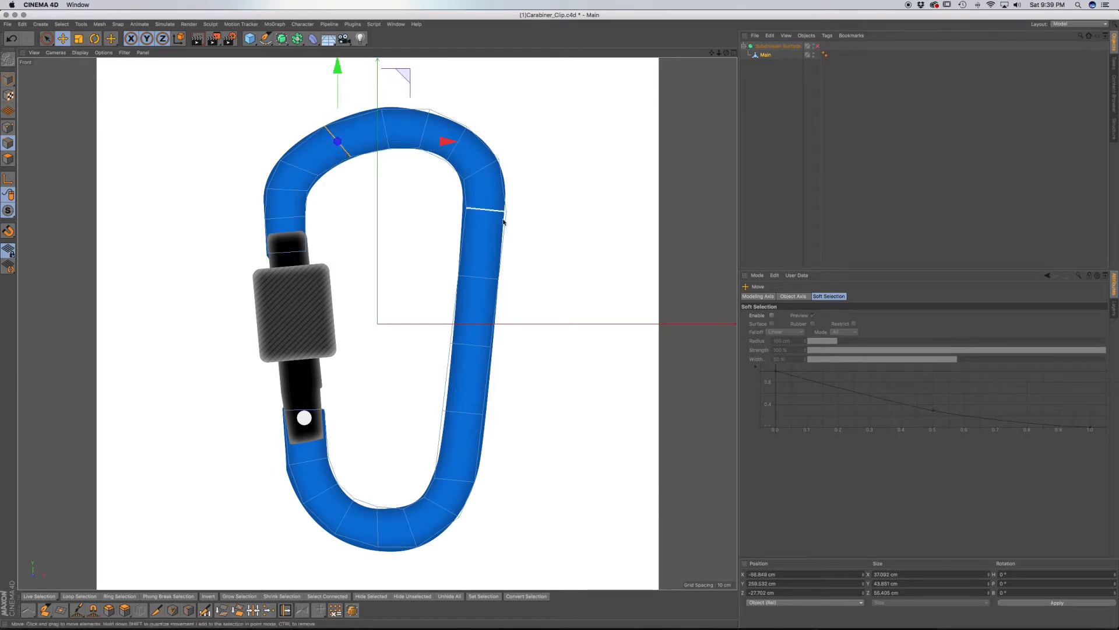
Step: Select the edge loop at the upper-left corner bend, move it about 12.5 cm up and right, and rotate it to match the curve
click(311, 175)
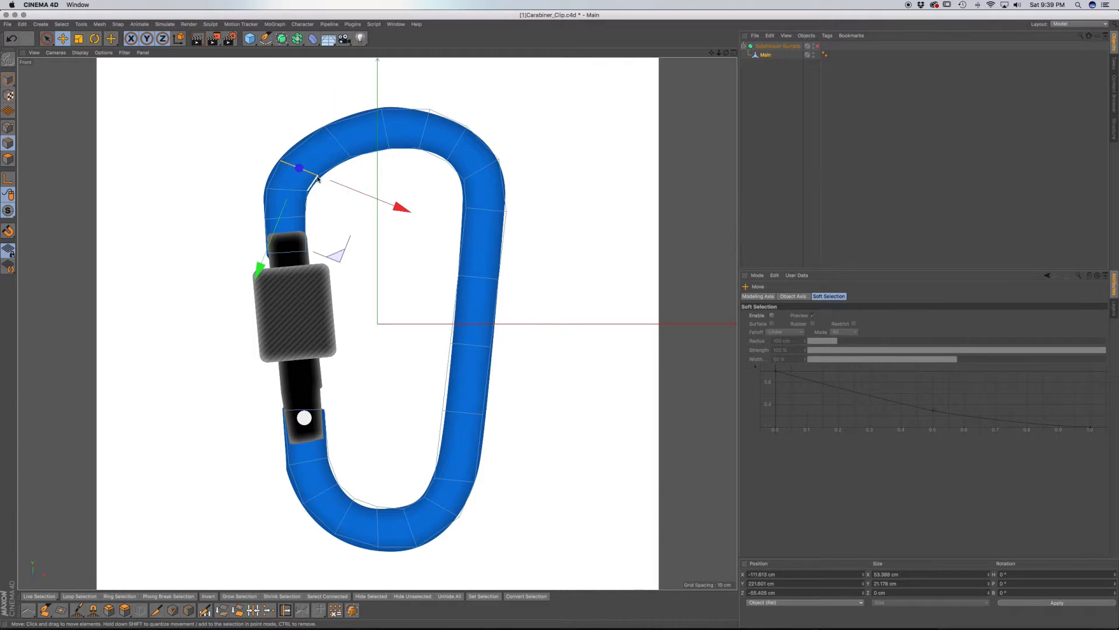
key(u)
key(l)
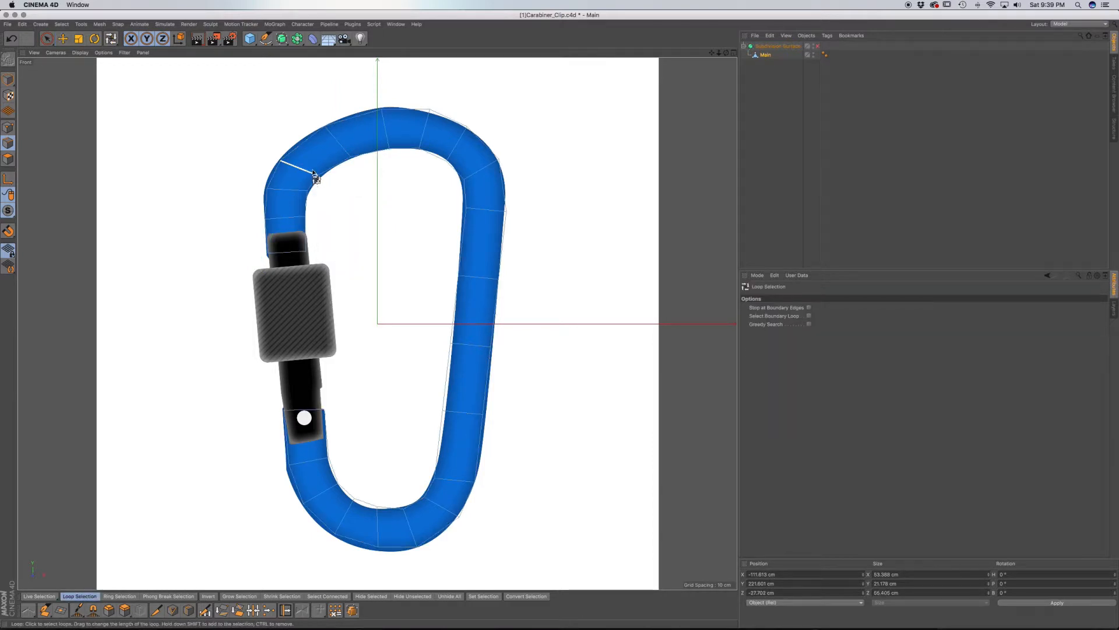
click(314, 175)
key(e)
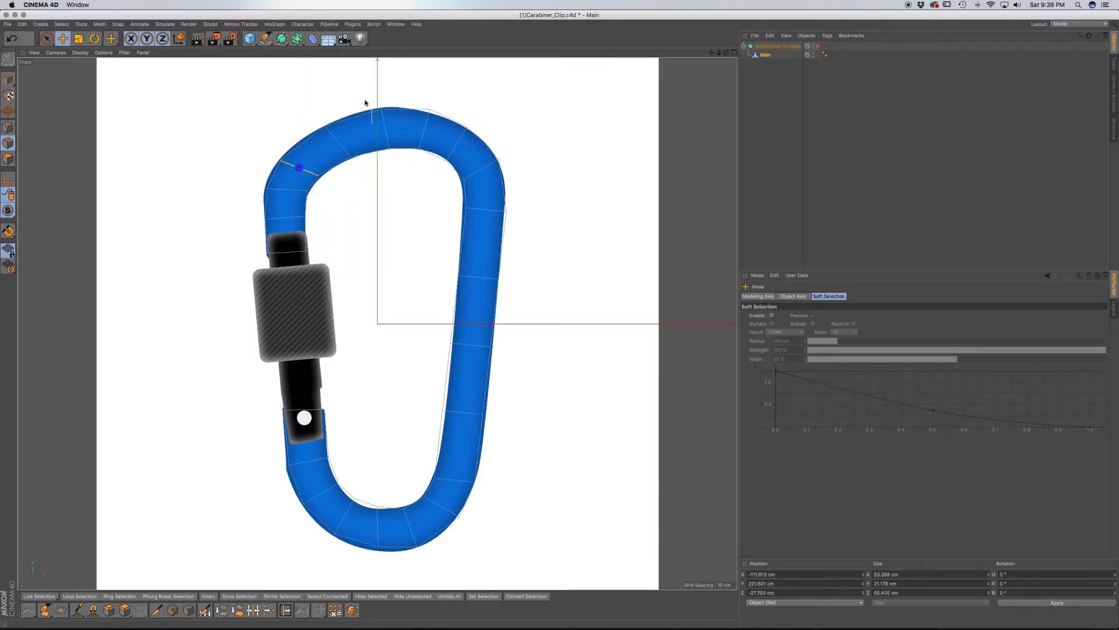
drag(370, 100, 374, 97)
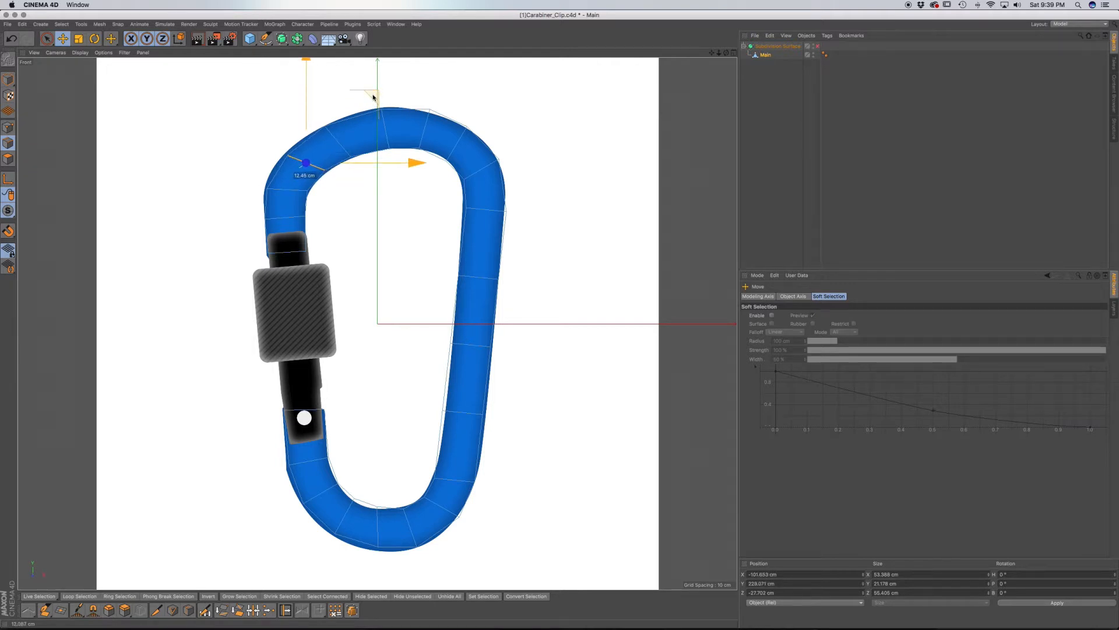
key(t)
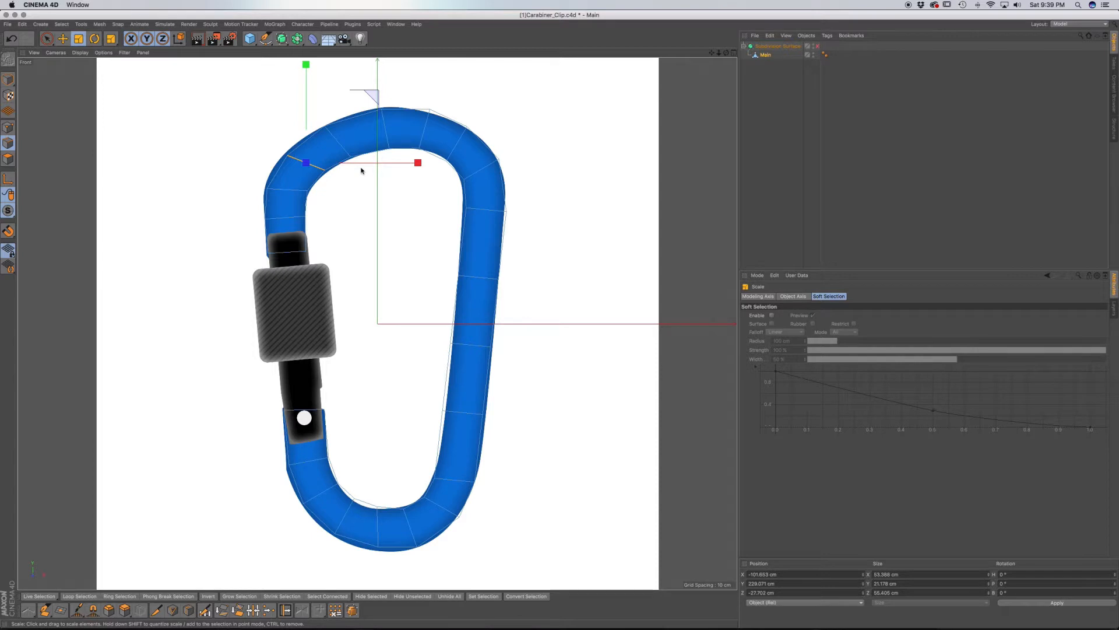
key(r)
drag(353, 117, 350, 113)
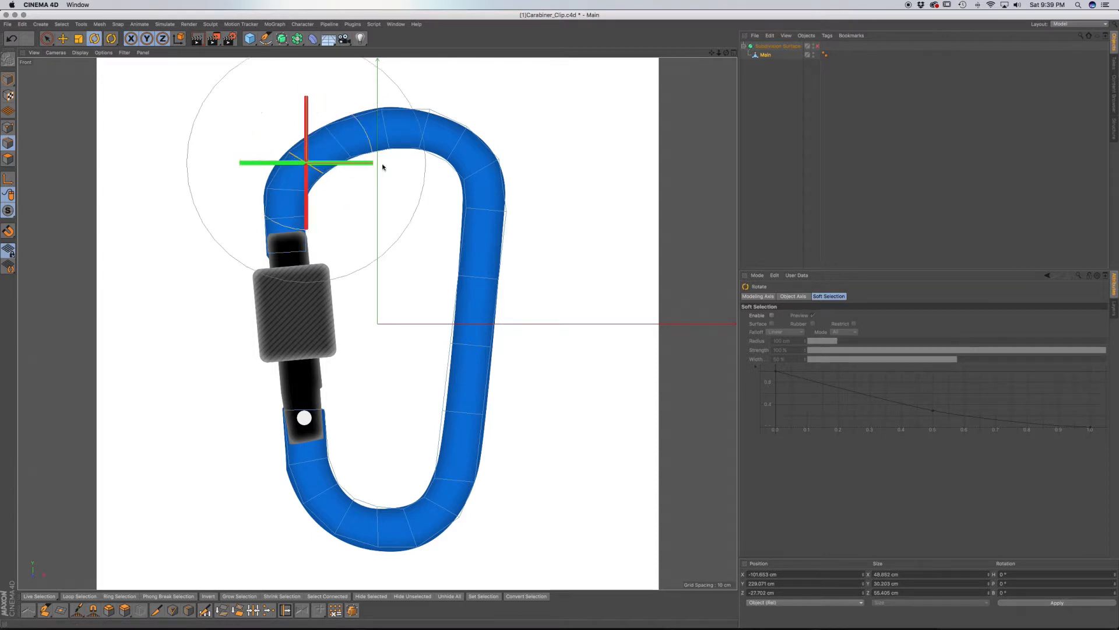
click(346, 517)
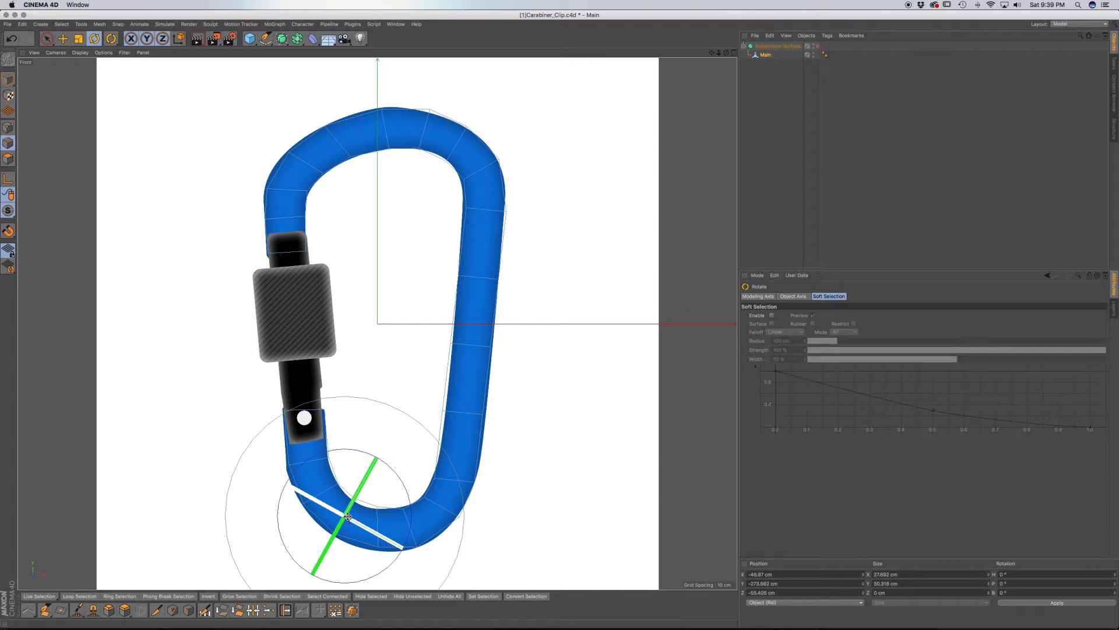
key(e)
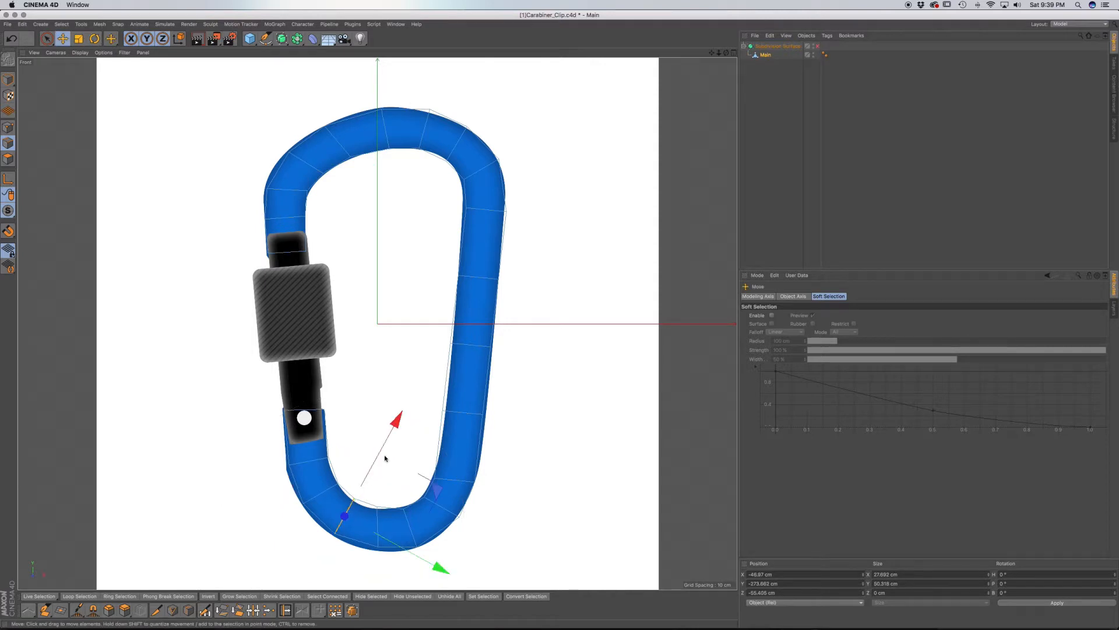
drag(438, 490, 435, 493)
key(super+z)
key(y)
Step: Select the full edge loop on the left part of the lower bend and move it slightly down to follow the reference
key(u)
key(l)
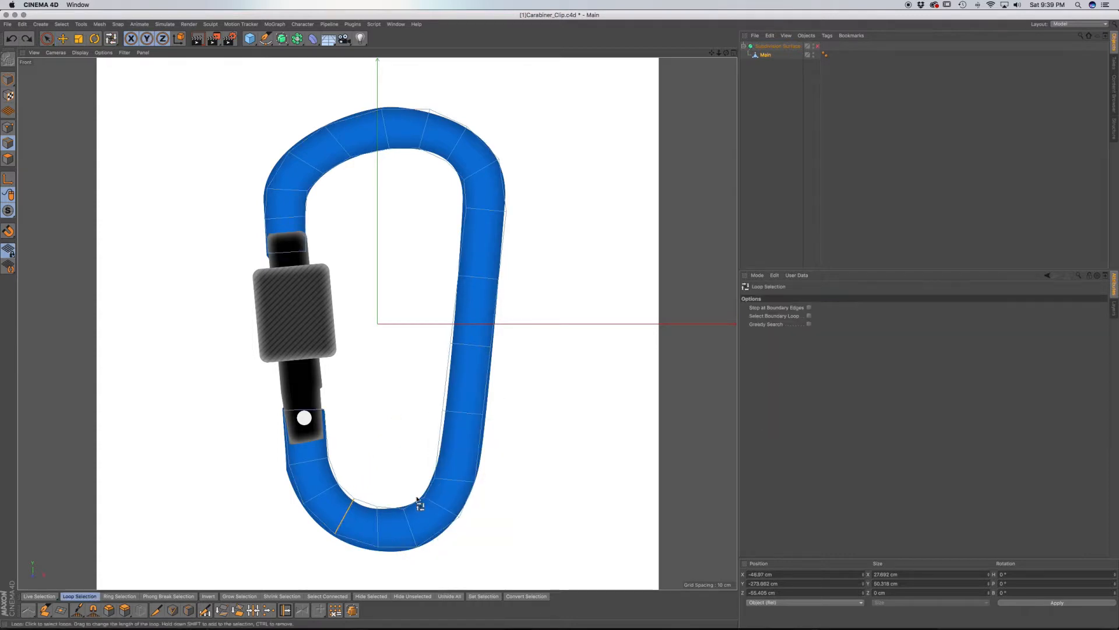
click(354, 510)
key(e)
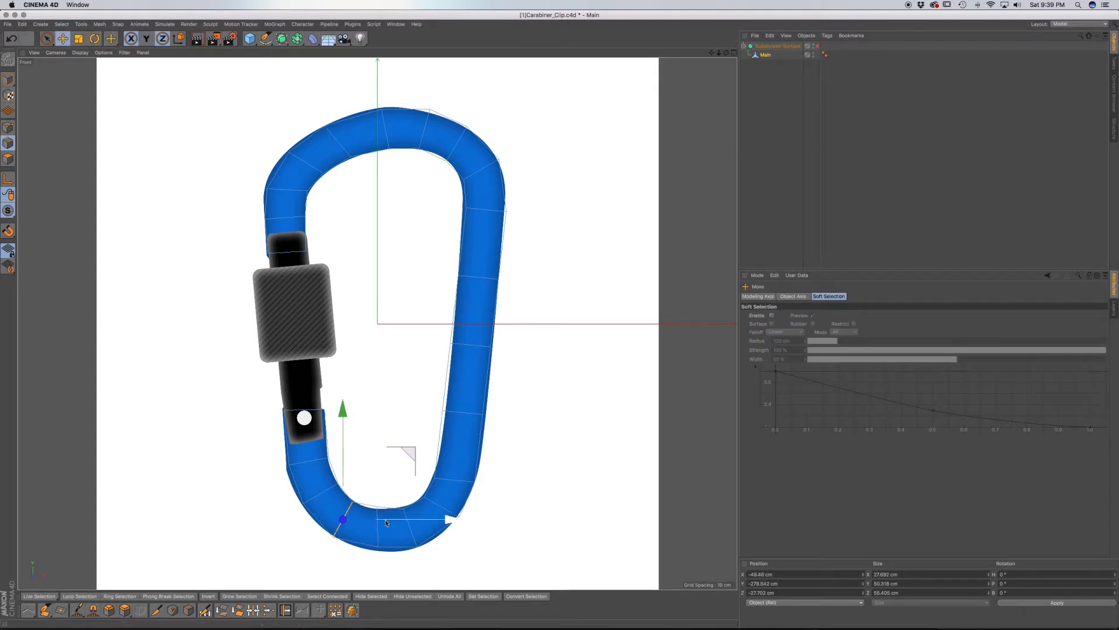
key(u)
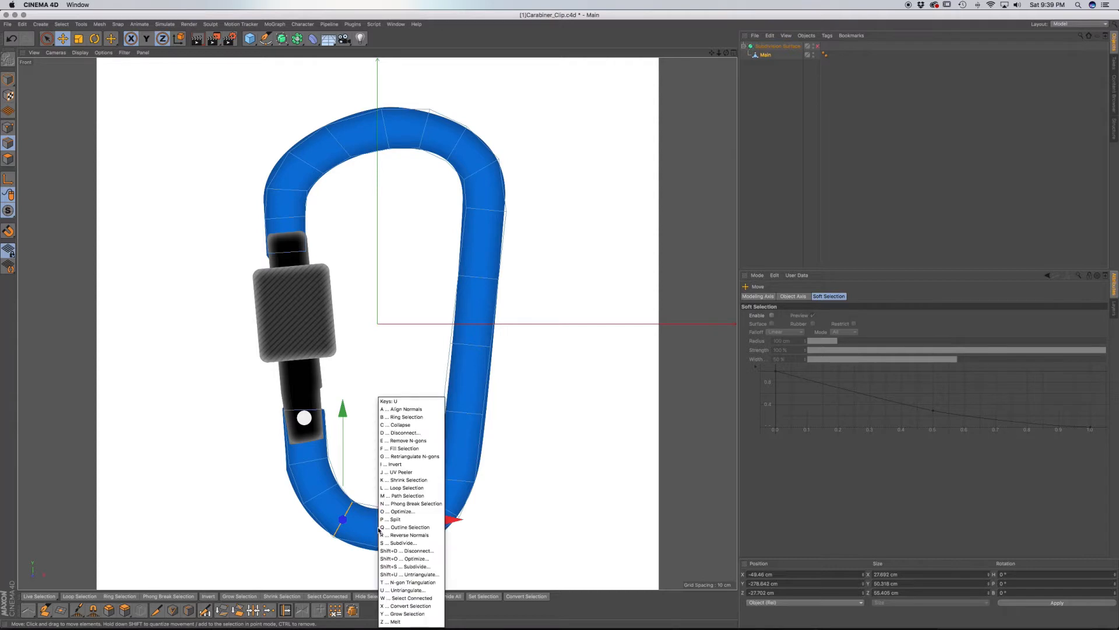
key(l)
click(380, 530)
drag(442, 461, 441, 464)
key(super+z)
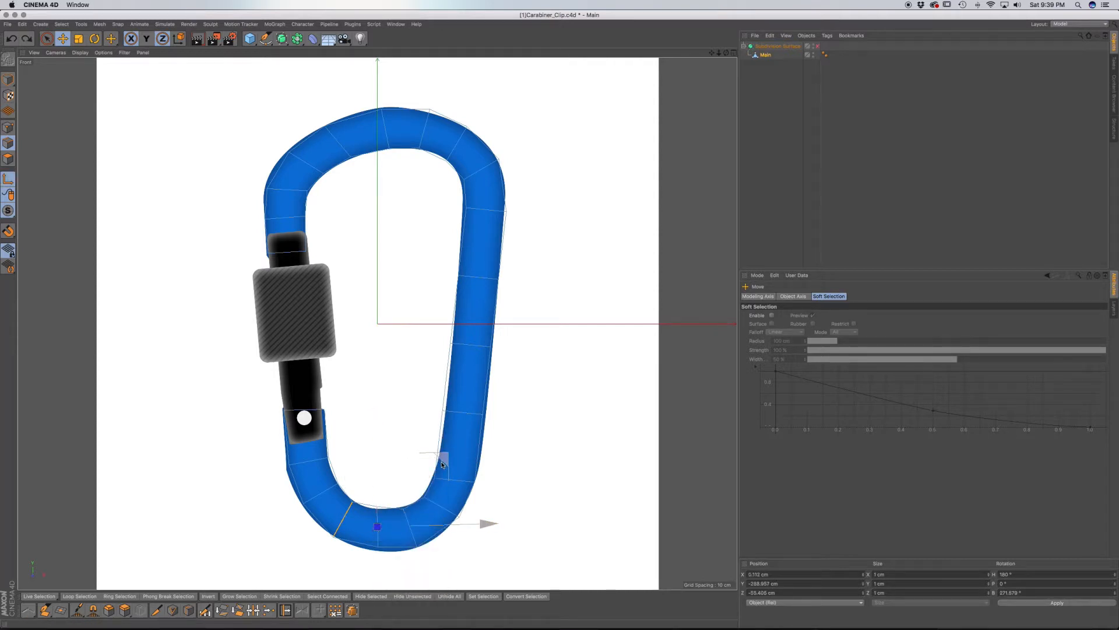
Step: Select the edge loop at the bottom centre of the lower bend and try to move it down
key(u)
key(l)
click(380, 525)
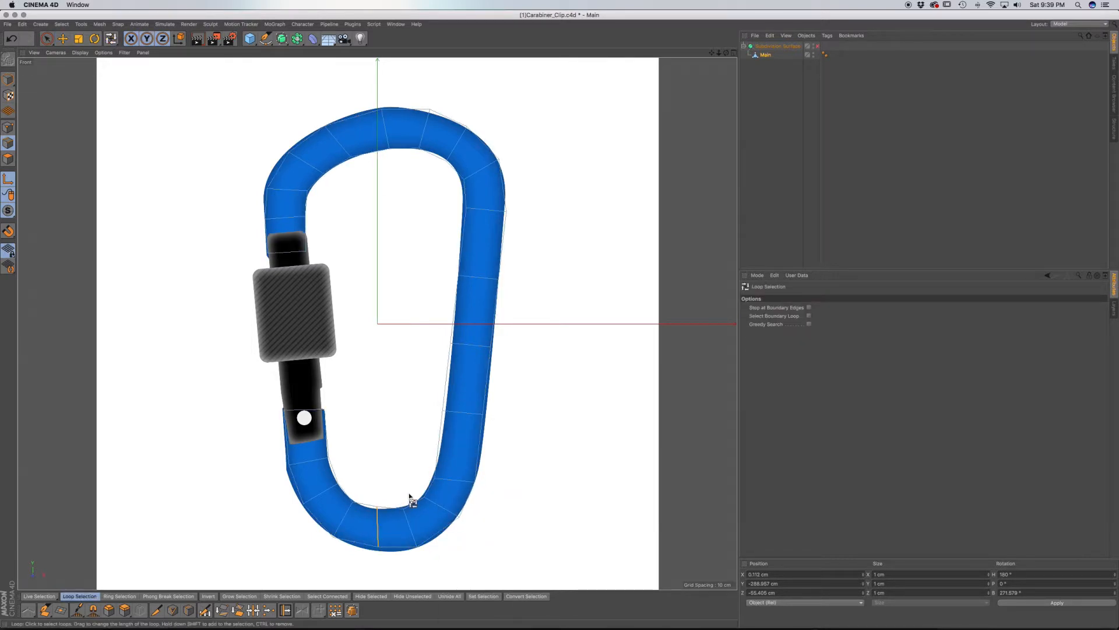
key(e)
drag(381, 418, 380, 428)
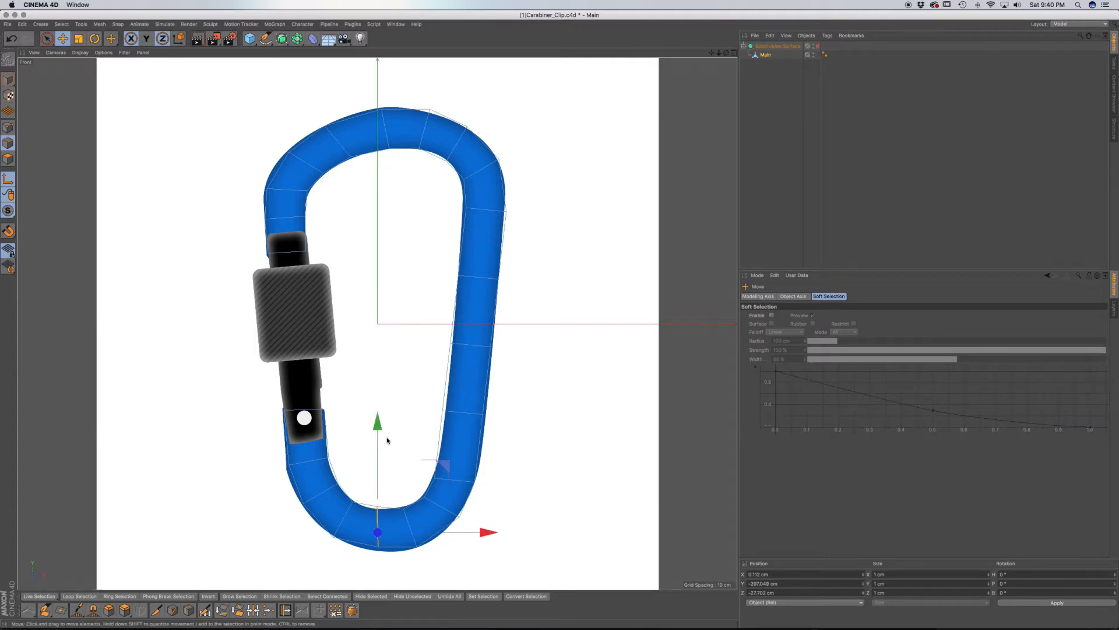
key(super+z)
Step: Lower the selected bottom-centre edge loop by about 2 cm in the perspective view
key(F1)
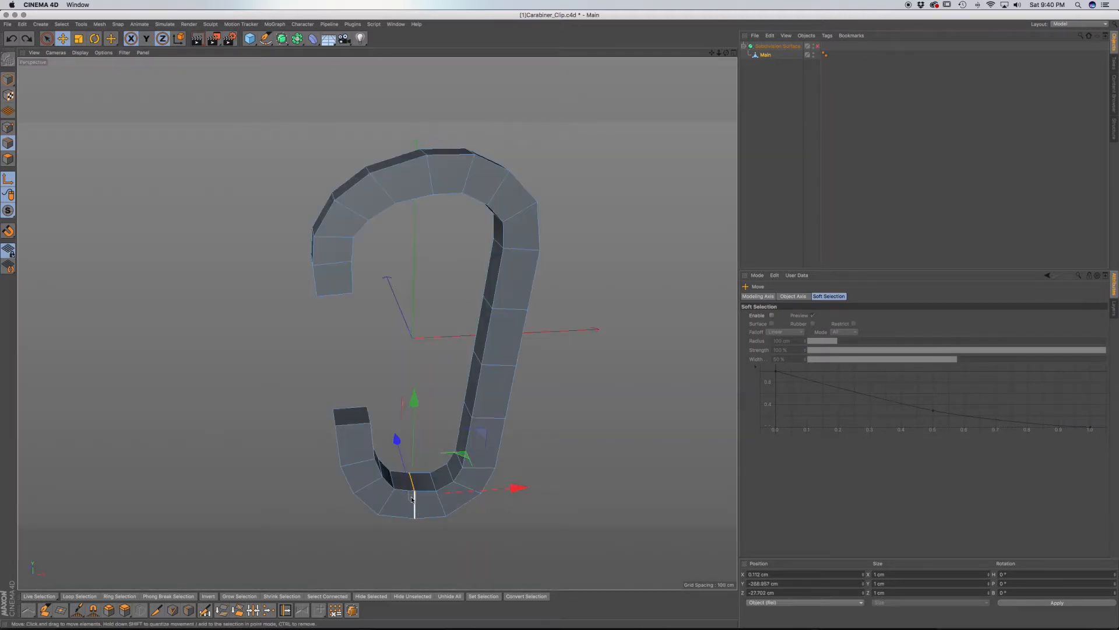
scroll(420, 500, up, 5)
scroll(419, 500, up, 5)
scroll(419, 500, down, 4)
drag(409, 395, 408, 395)
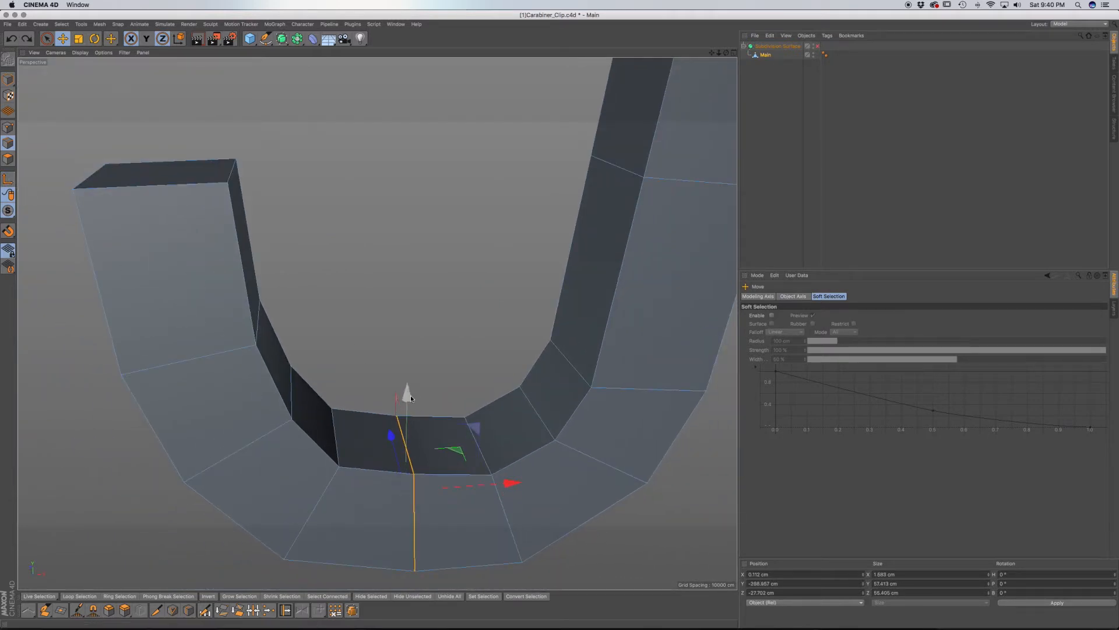
drag(411, 401, 409, 404)
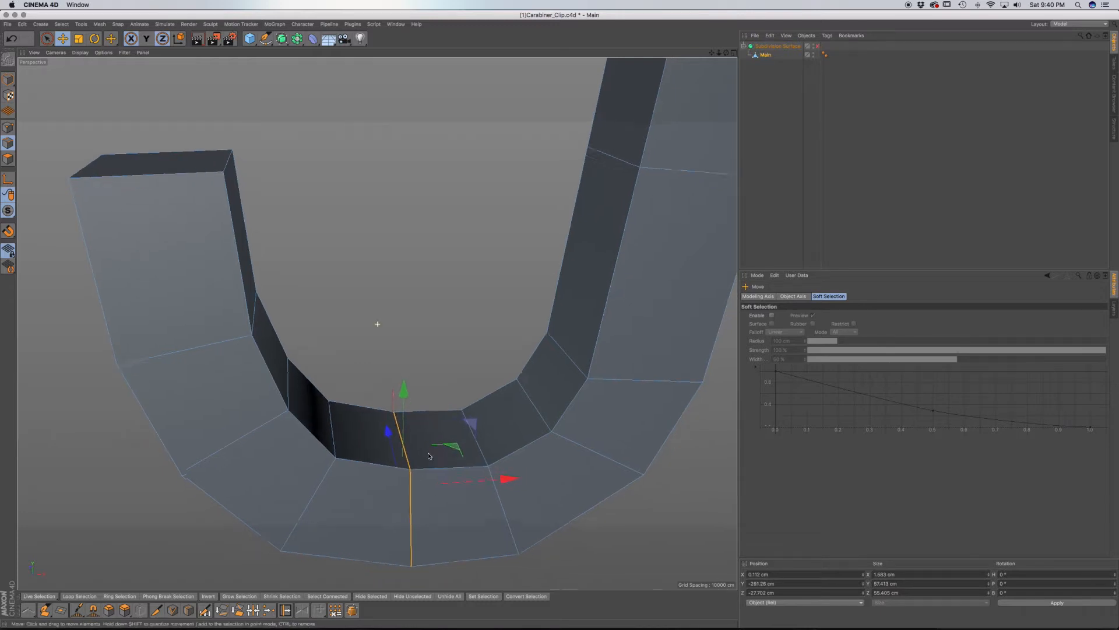
alt+middle_drag(377, 323, 335, 243)
alt+drag(413, 449, 402, 434)
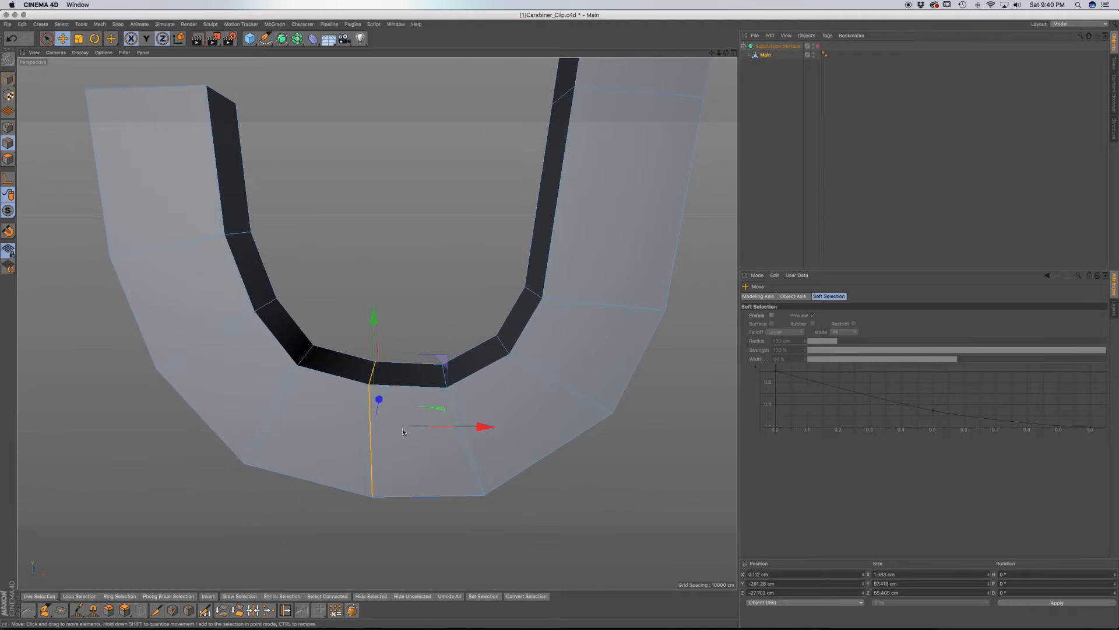
Step: In the front view, select the edge loop just right of the bottom centre and move it about 6 cm right and slightly up
key(F4)
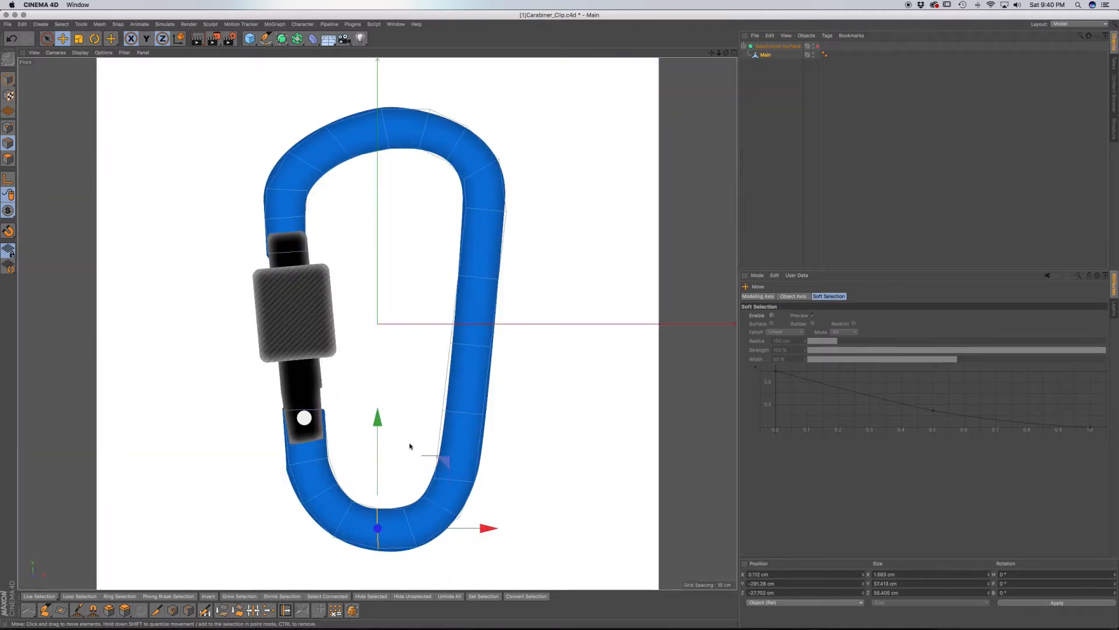
key(u)
key(l)
click(408, 525)
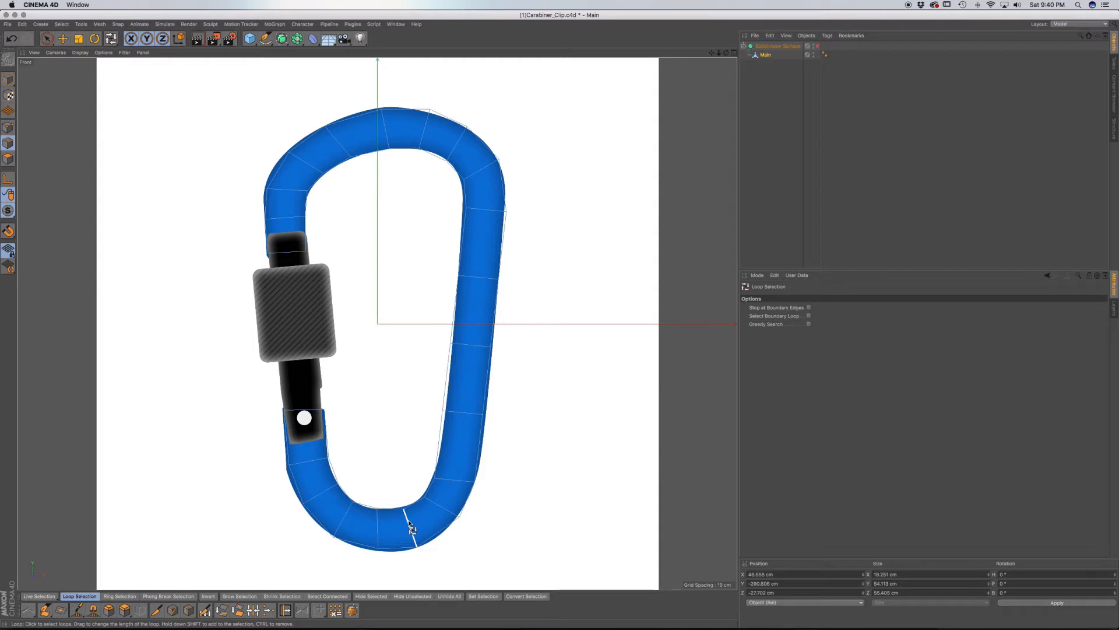
key(e)
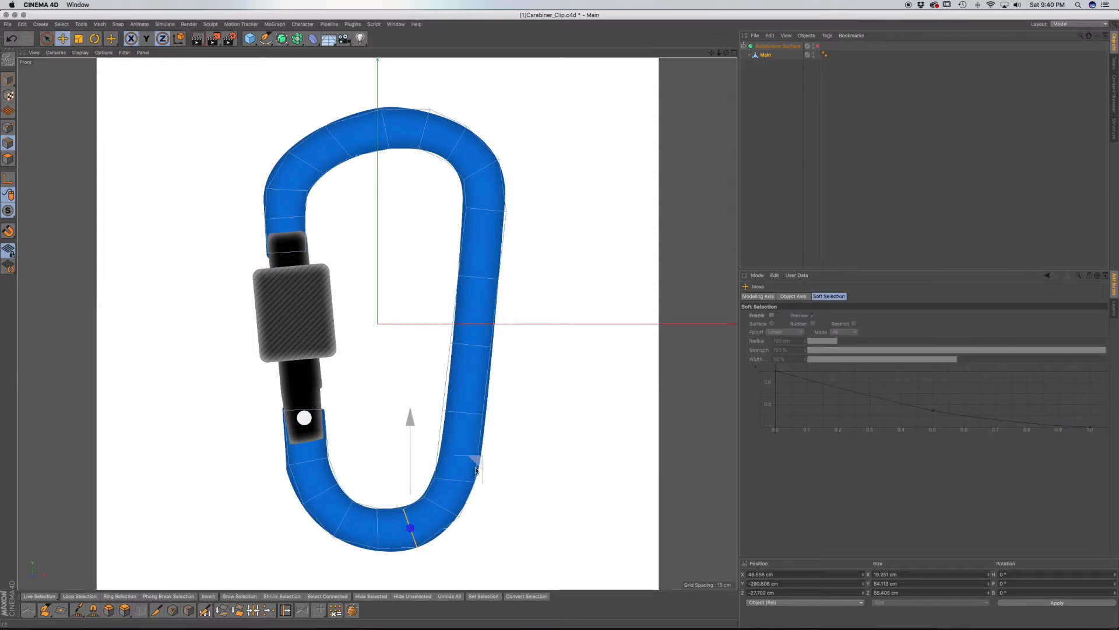
drag(478, 462, 482, 462)
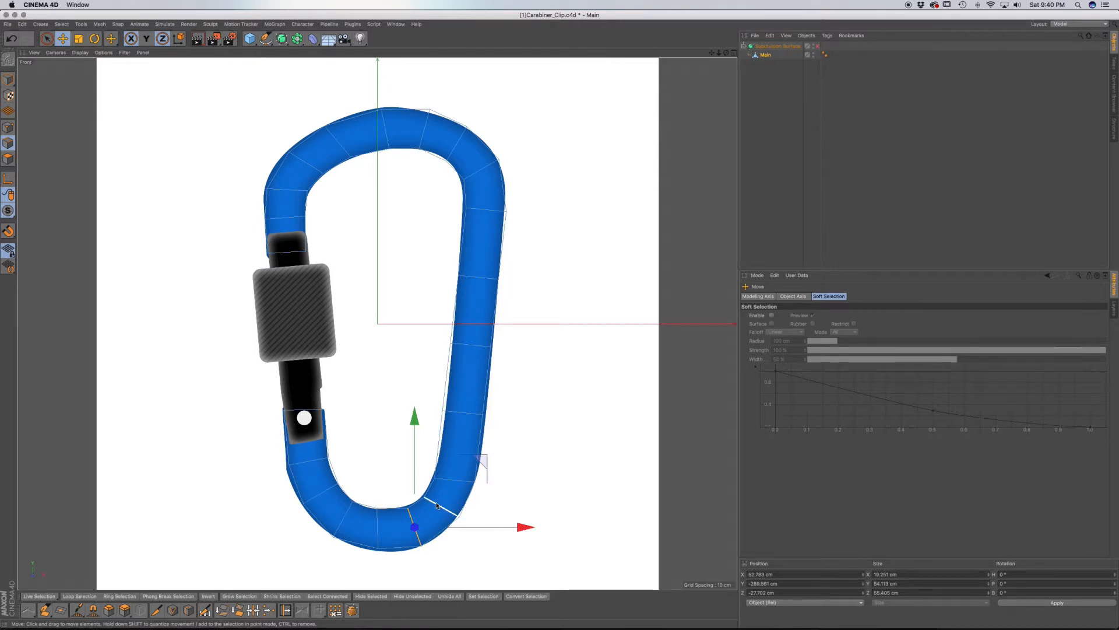
key(F1)
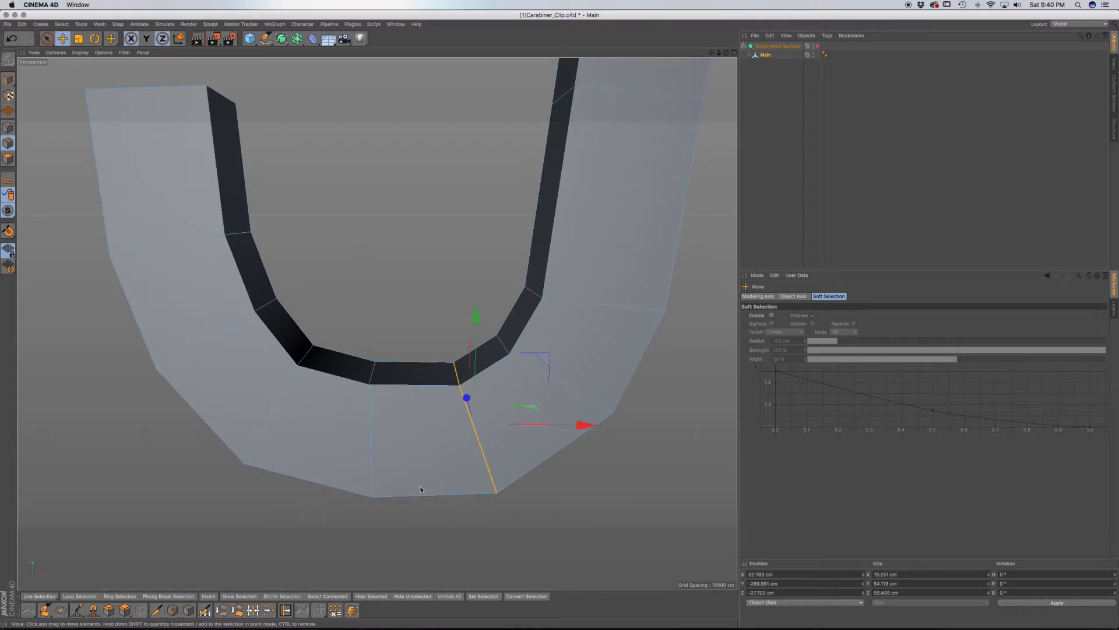
Step: Clear the edge selection and cut a lengthwise loop through the frame's front and back faces at 50% offset
click(110, 429)
click(39, 24)
click(39, 24)
click(46, 39)
scroll(438, 304, down, 5)
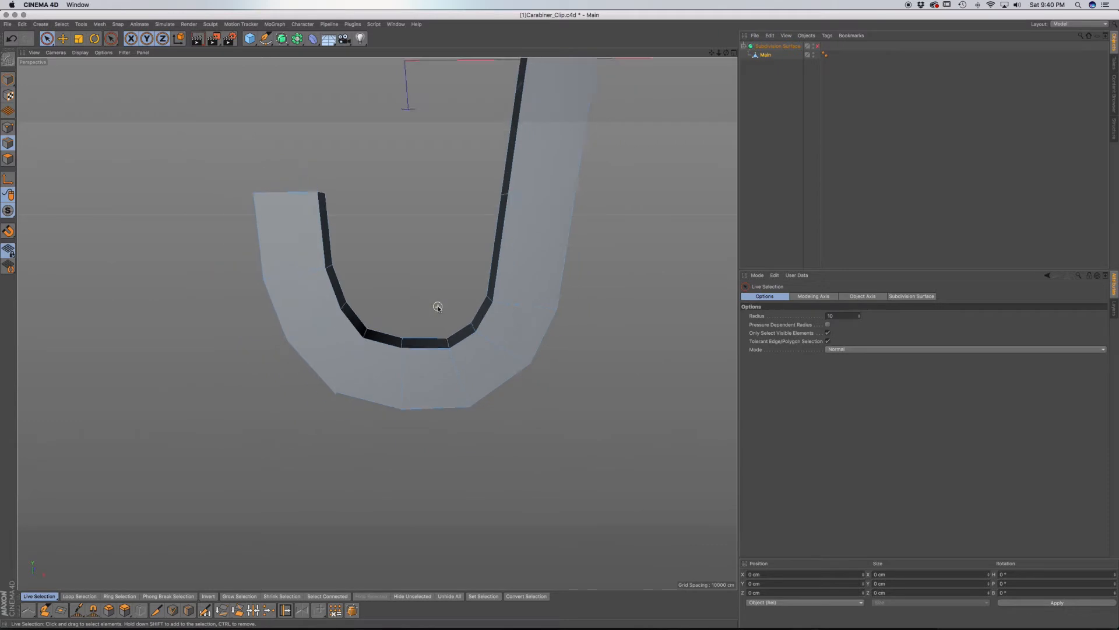
scroll(470, 315, up, 5)
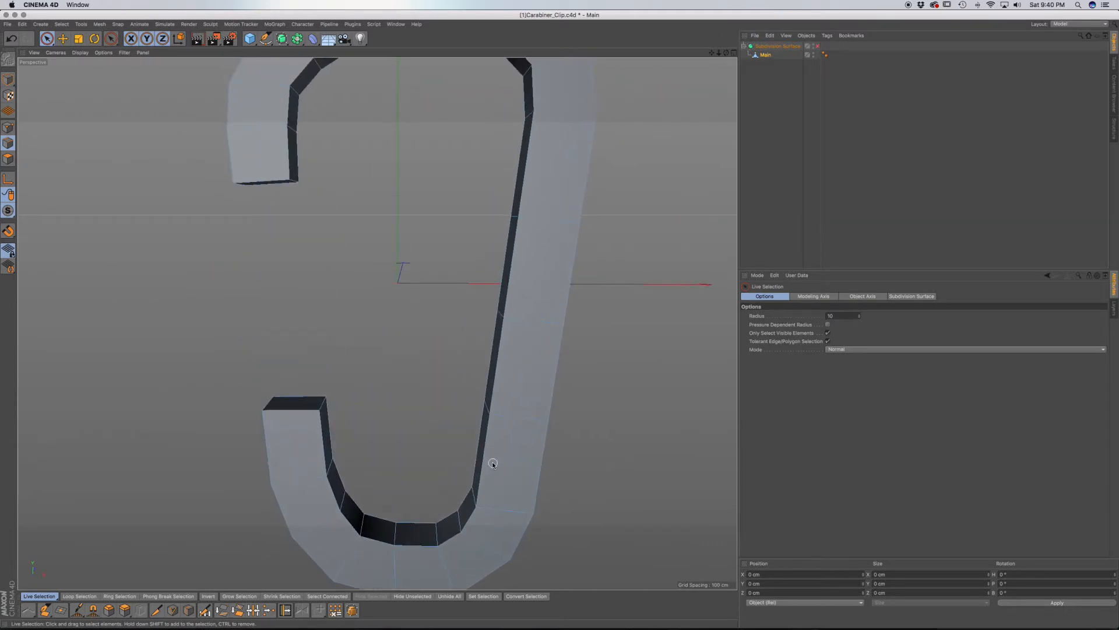
key(k)
key(l)
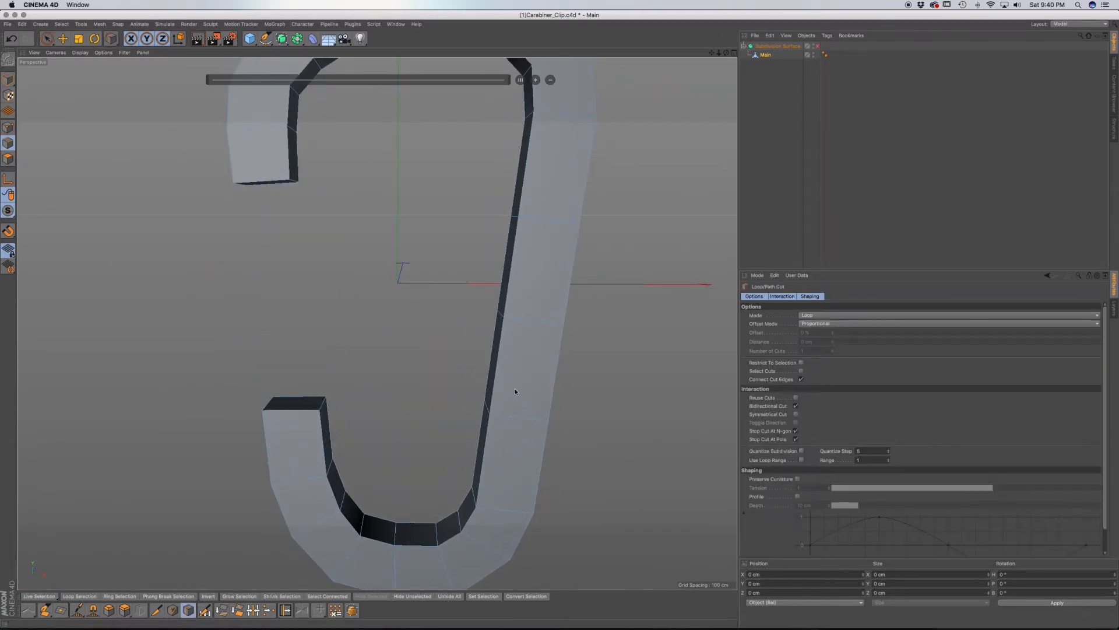
click(287, 411)
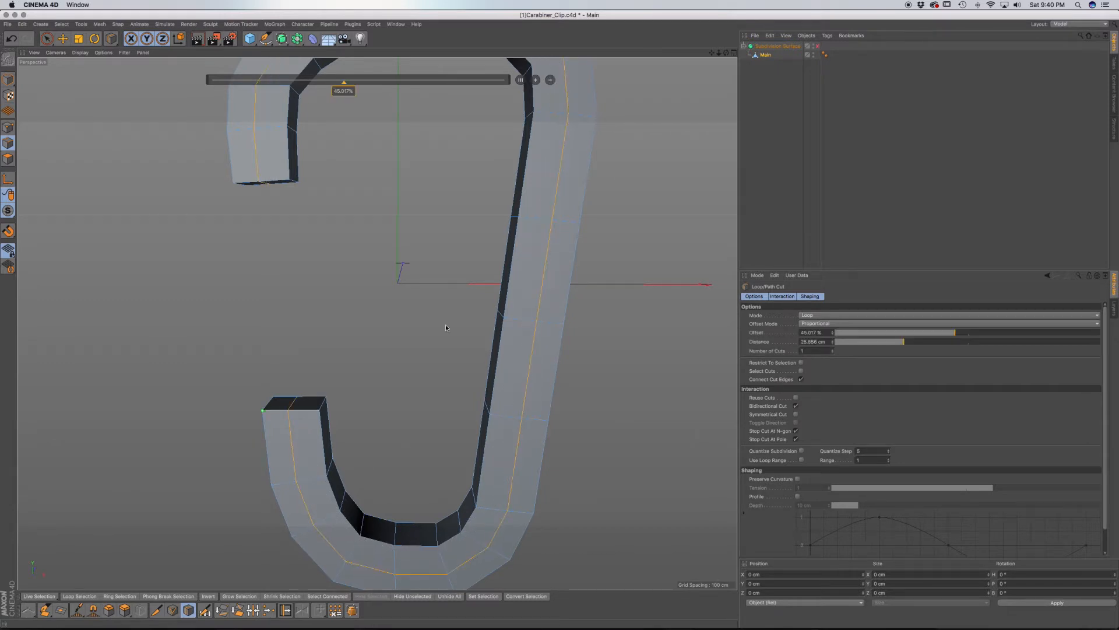
drag(340, 92, 336, 92)
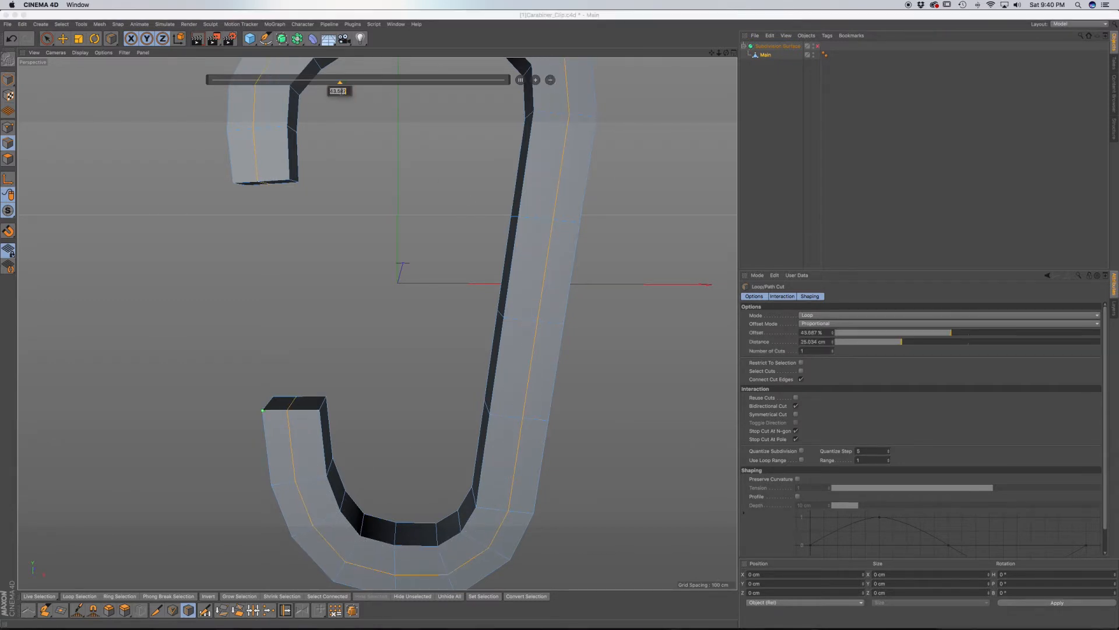
key(Return)
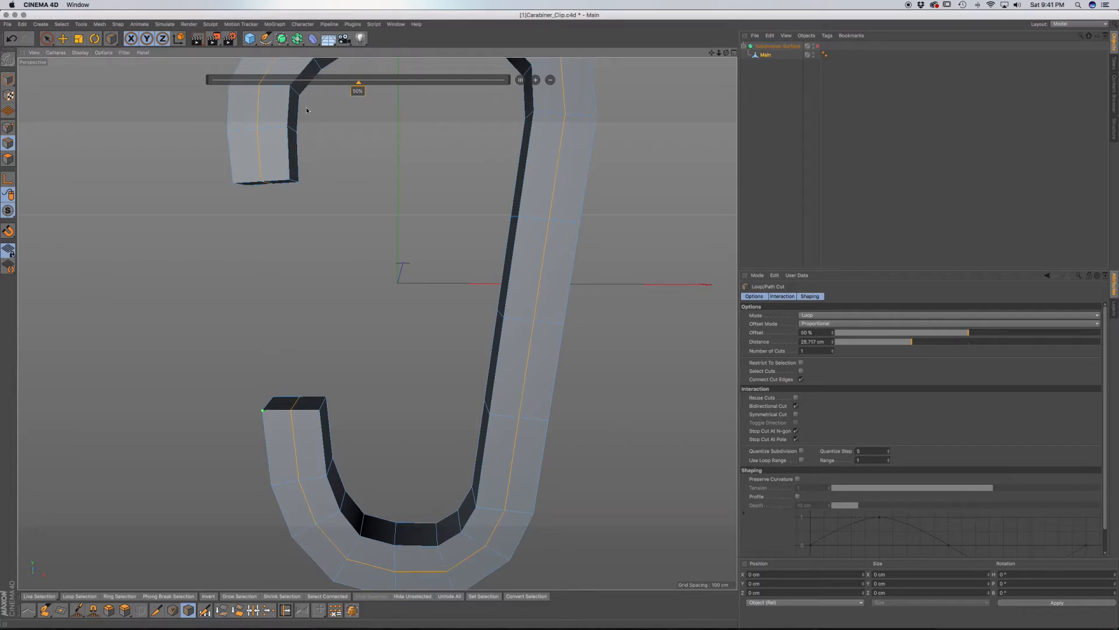
Step: Cut a second lengthwise loop along the frame's inner and outer side faces at 50% offset
alt+drag(325, 417, 450, 418)
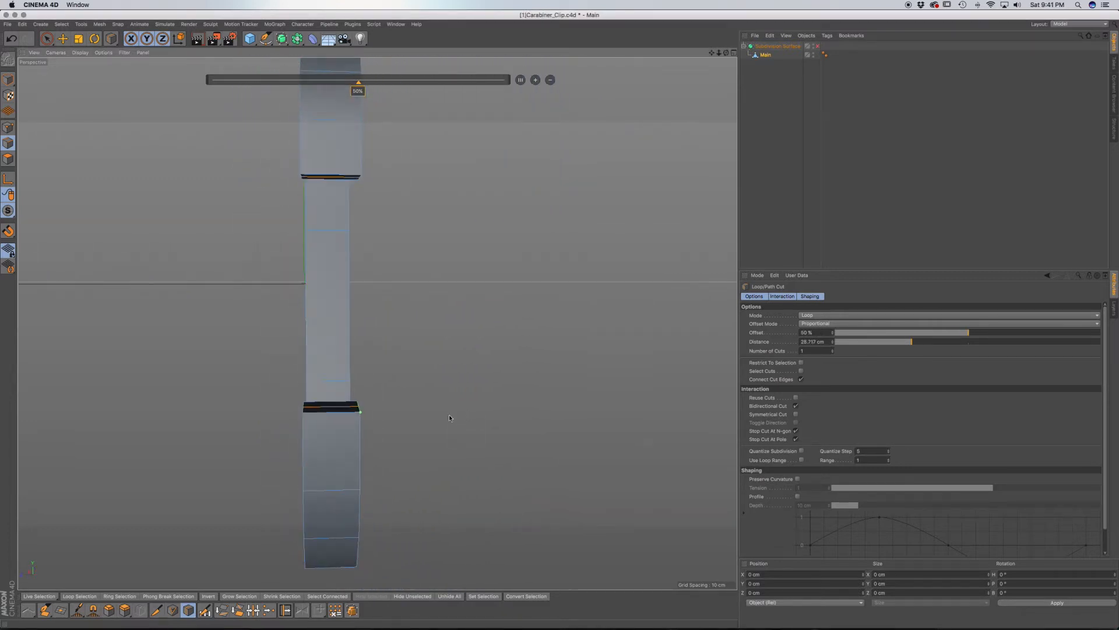
click(332, 416)
drag(347, 92, 361, 98)
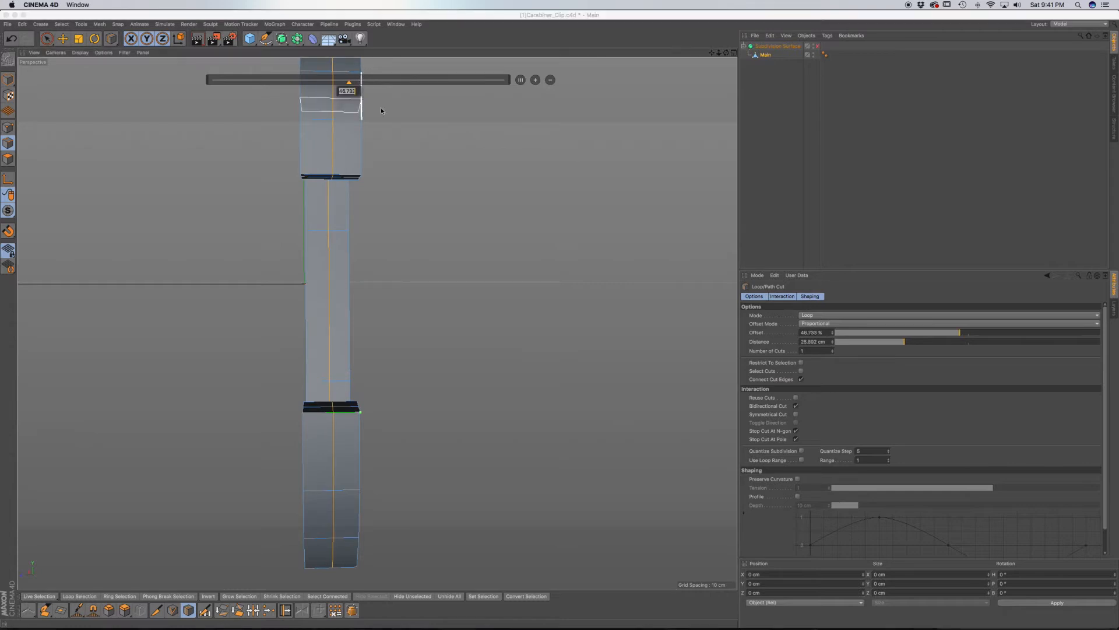
text(50)
key(Return)
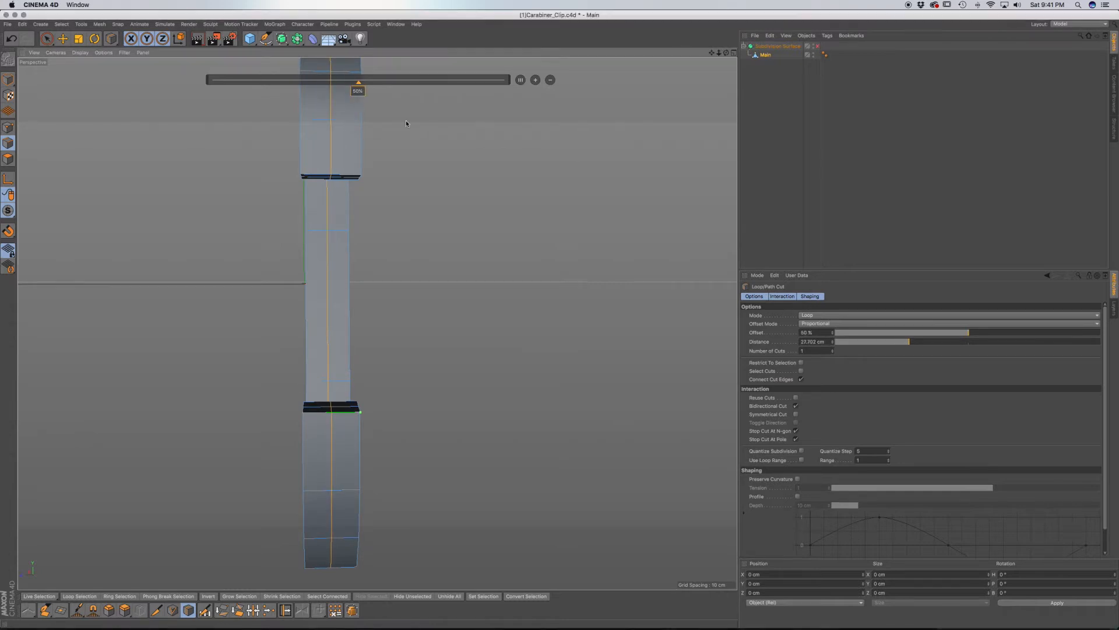
Step: Loop-select the centre edge loop running lengthwise along the frame's front and back faces
alt+drag(393, 309, 288, 338)
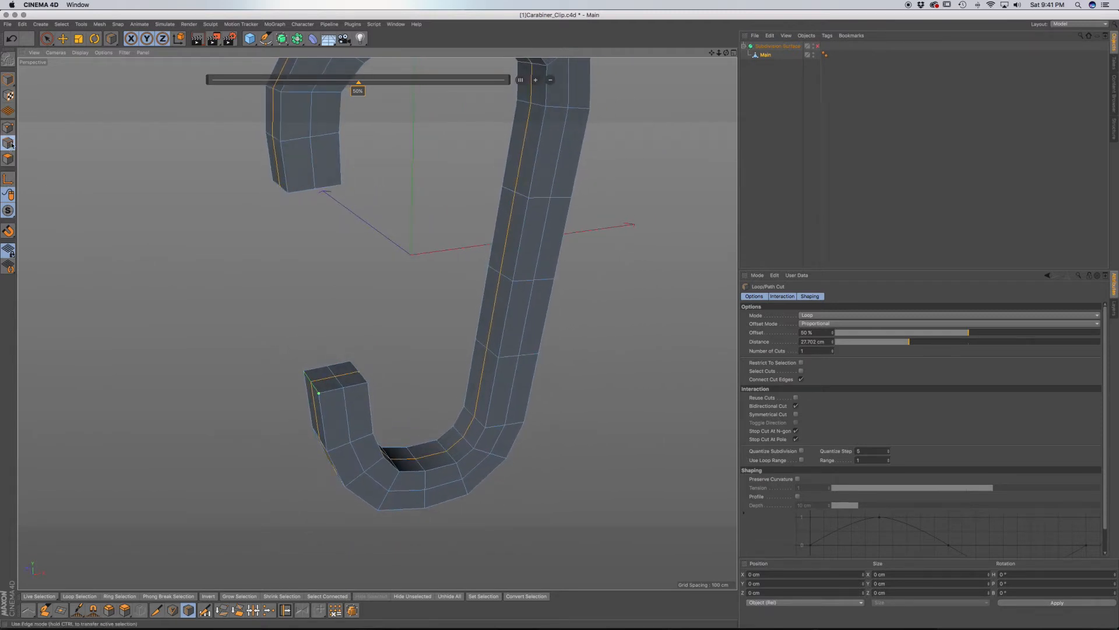
click(46, 38)
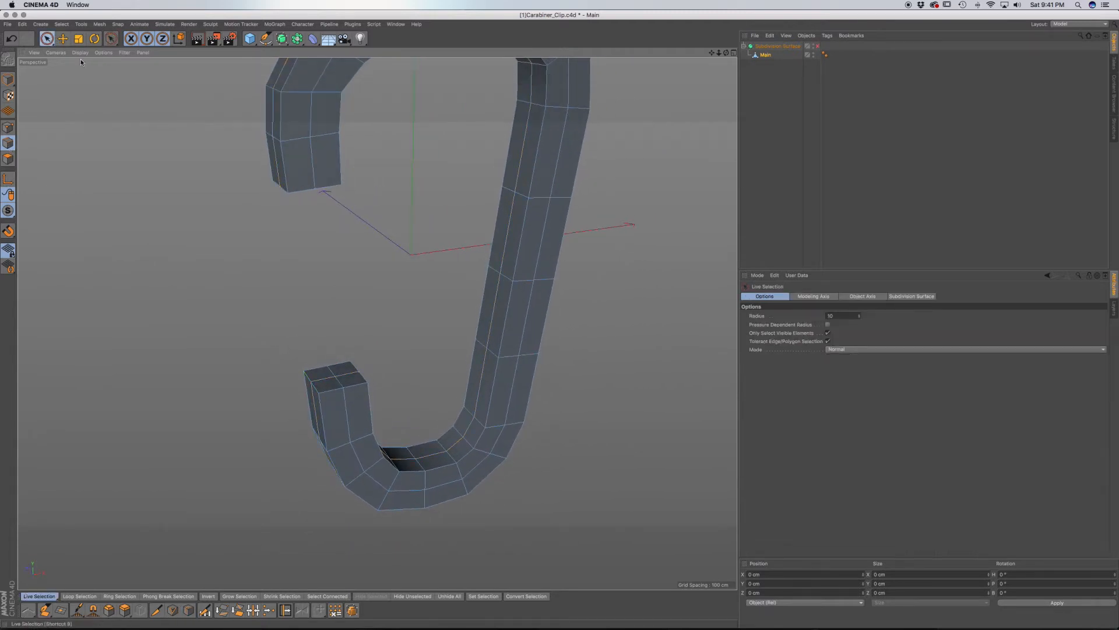
key(u)
key(l)
click(349, 425)
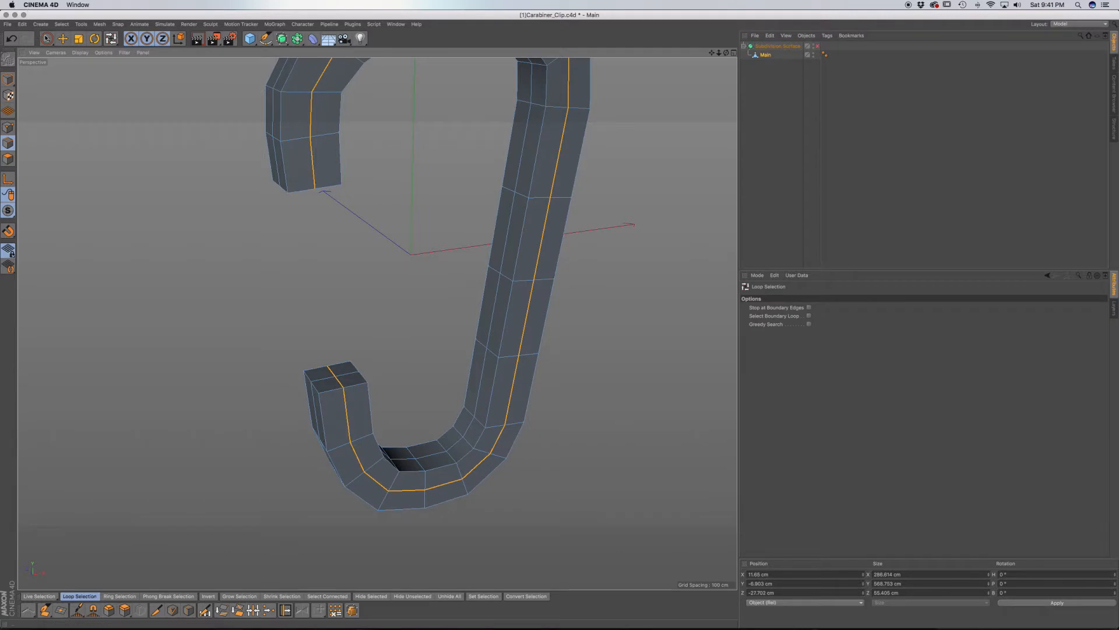
Step: Deselect the edges crossing both end caps, keeping only the lengthwise front and back centre edges selected
click(47, 38)
ctrl+drag(344, 383, 329, 373)
alt+drag(313, 159, 305, 88)
ctrl+click(308, 197)
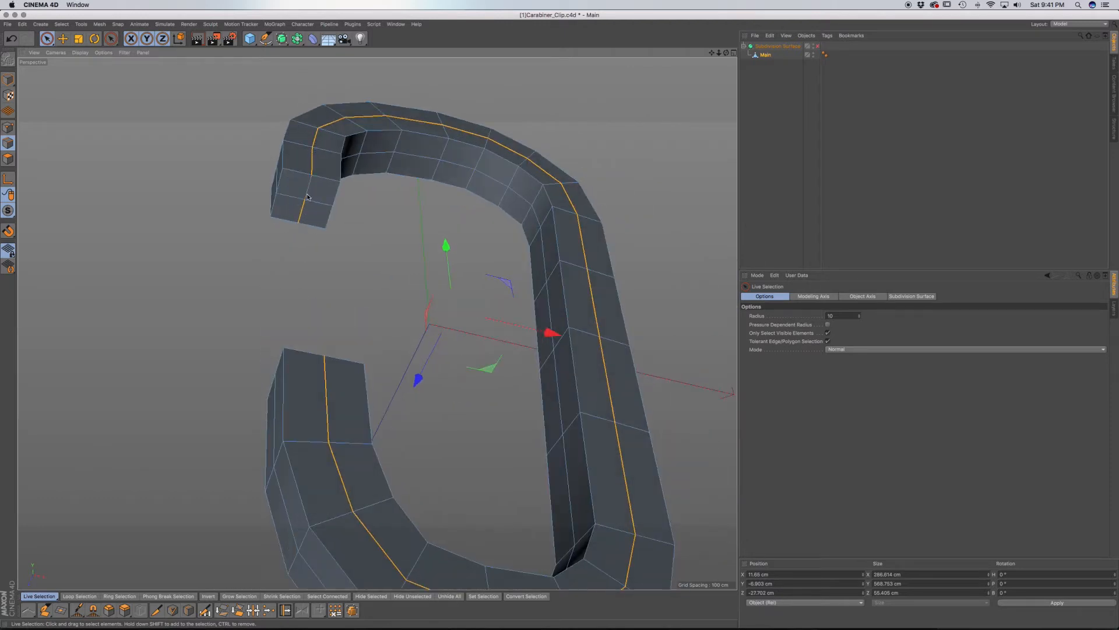
alt+drag(308, 182, 309, 221)
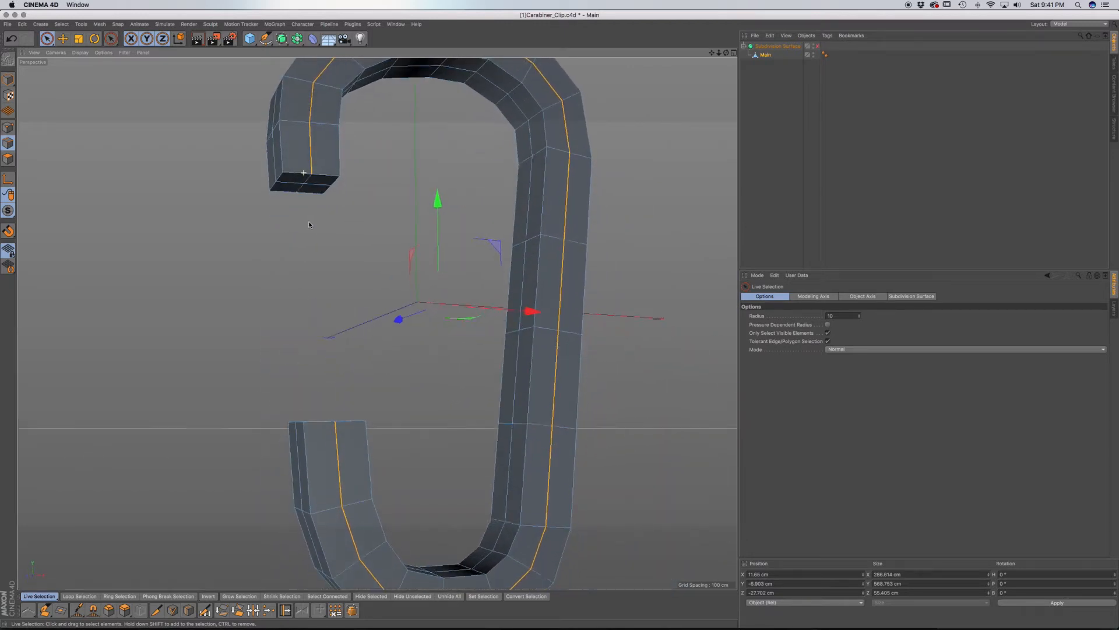
Step: Scale the selected front and back centre edges outward along Z to a depth of about 83 cm
alt+drag(326, 151, 319, 234)
key(t)
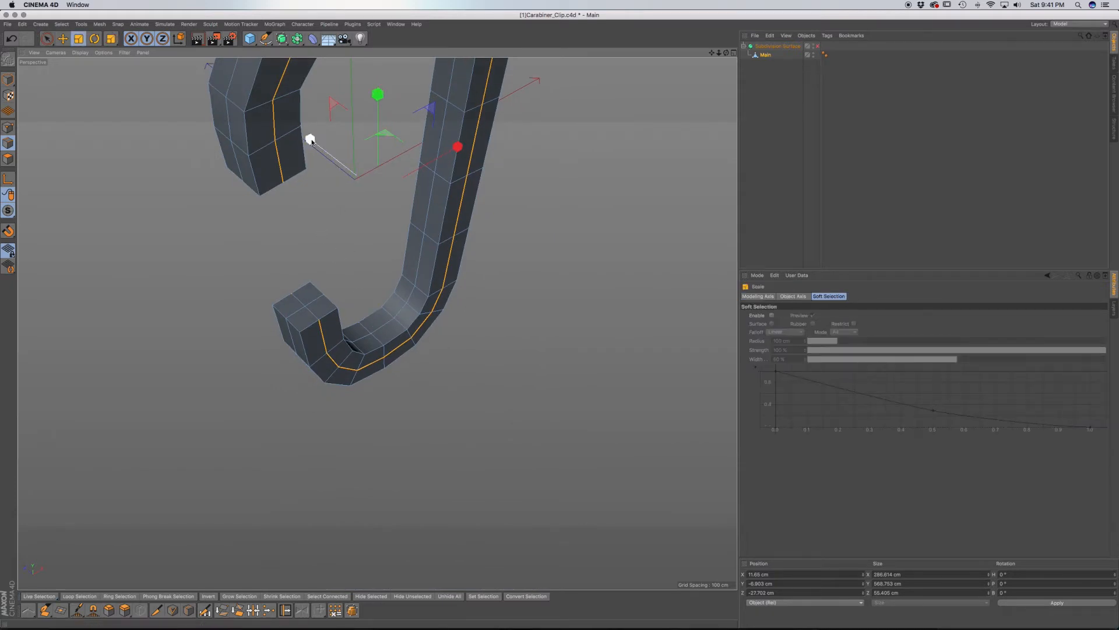
drag(312, 141, 299, 129)
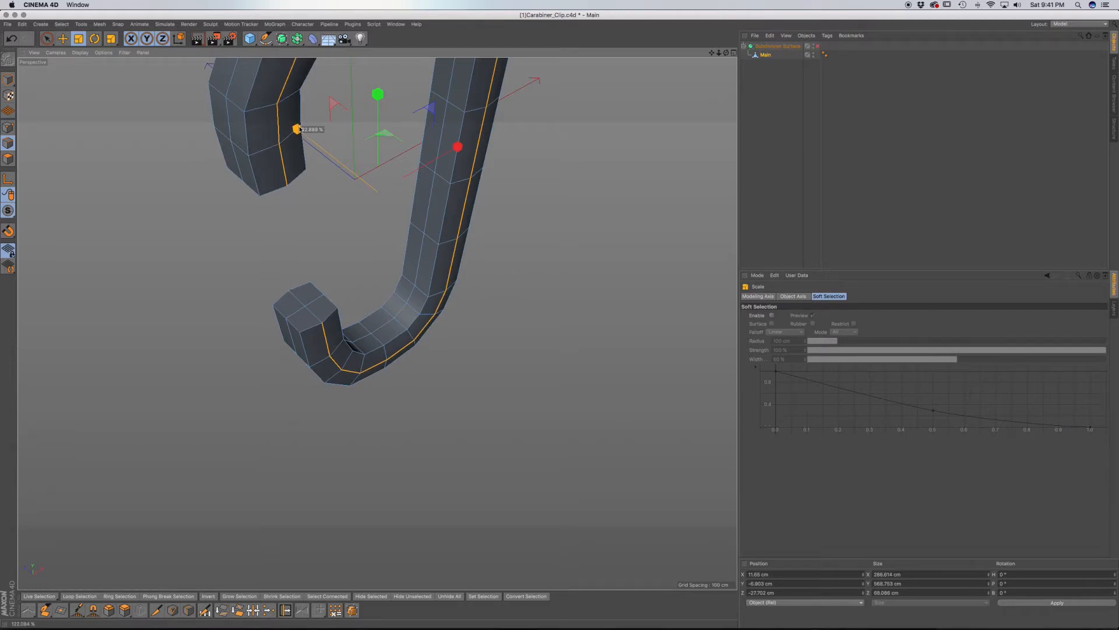
drag(298, 129, 285, 114)
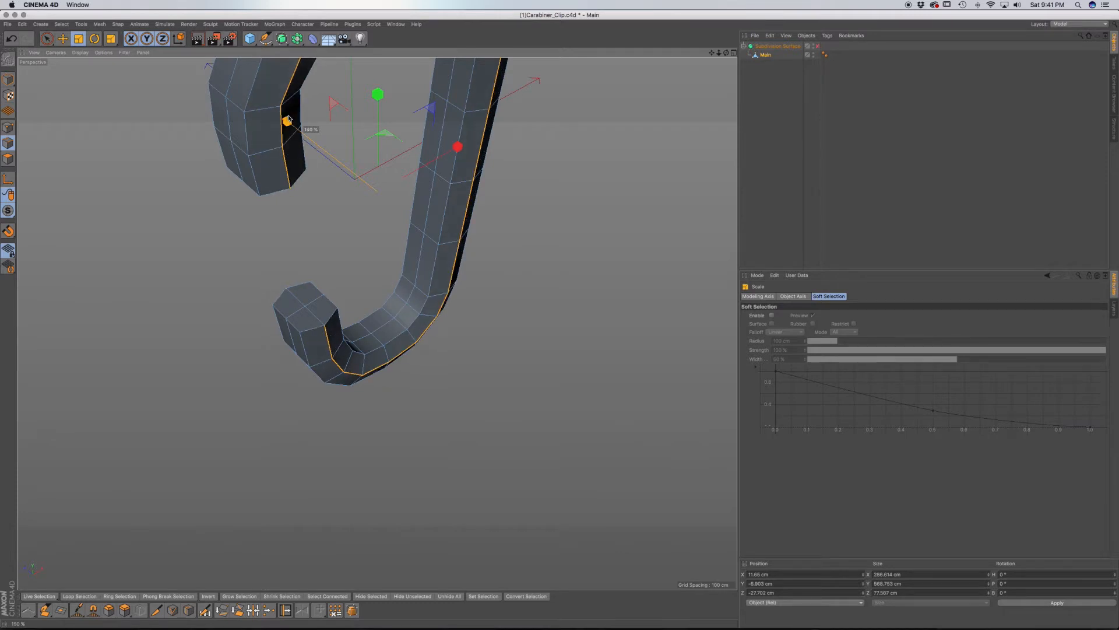
drag(286, 117, 286, 117)
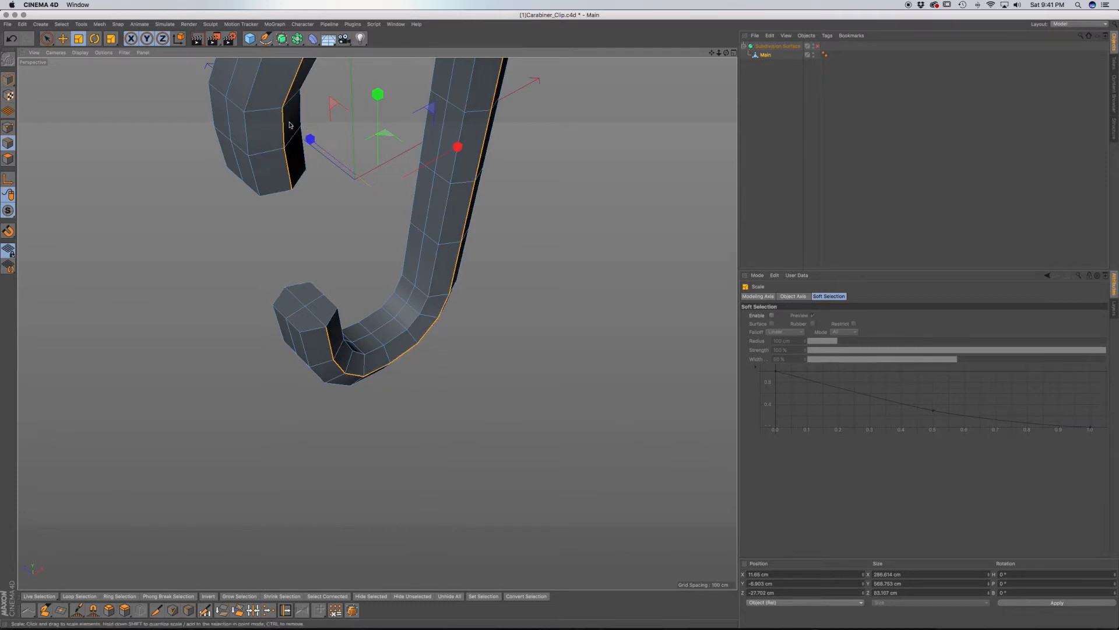
Step: Try scaling the selected front and back centre edges along Y, and undo it
scroll(350, 280, down, 5)
alt+drag(350, 282, 314, 226)
scroll(314, 226, up, 5)
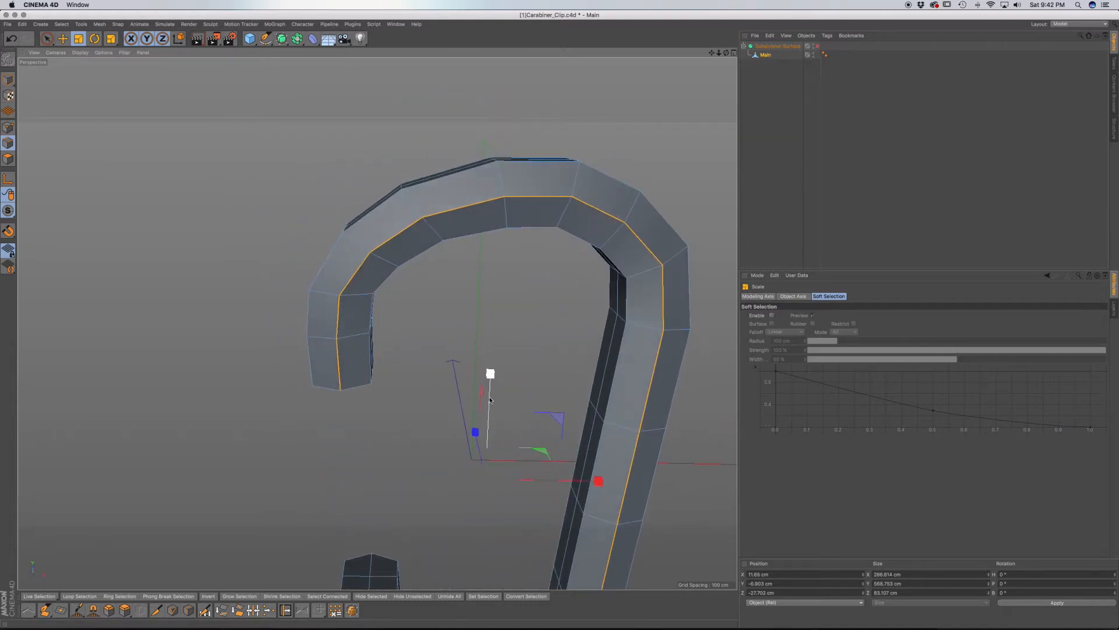
drag(489, 373, 490, 365)
key(super+z)
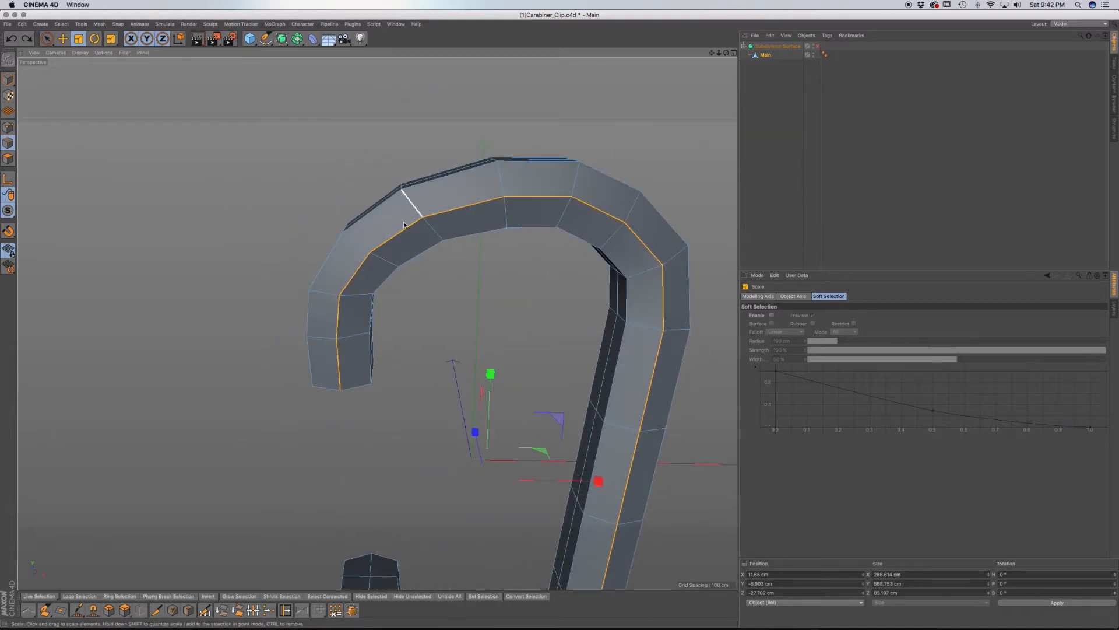
Step: Loop-select the centre edge loop running along the frame's inner and outer sides
alt+drag(462, 267, 483, 287)
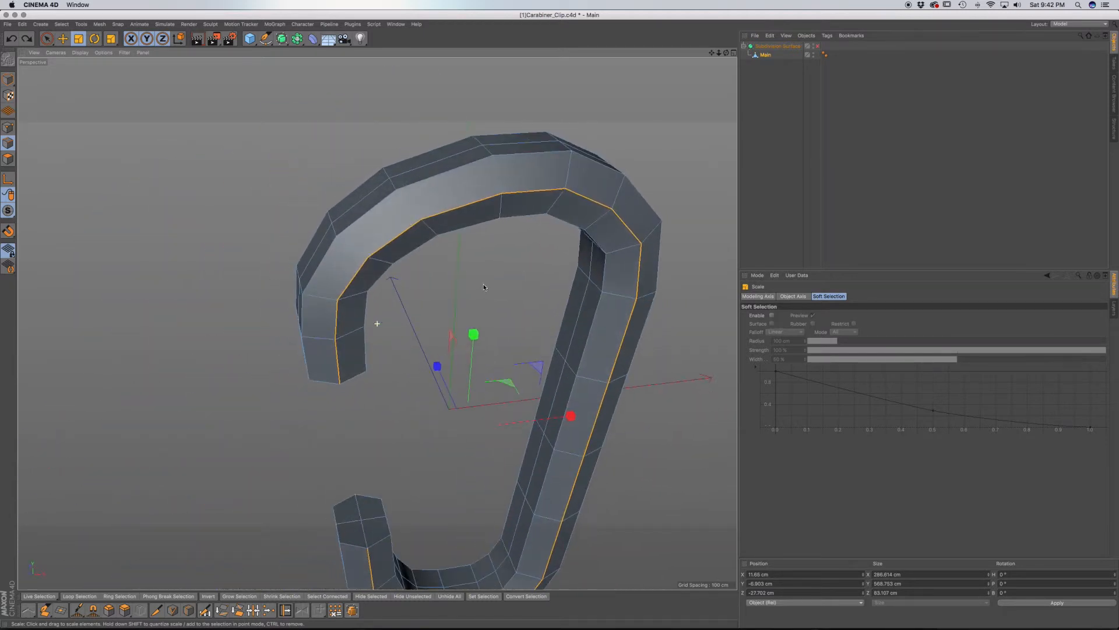
key(u)
key(l)
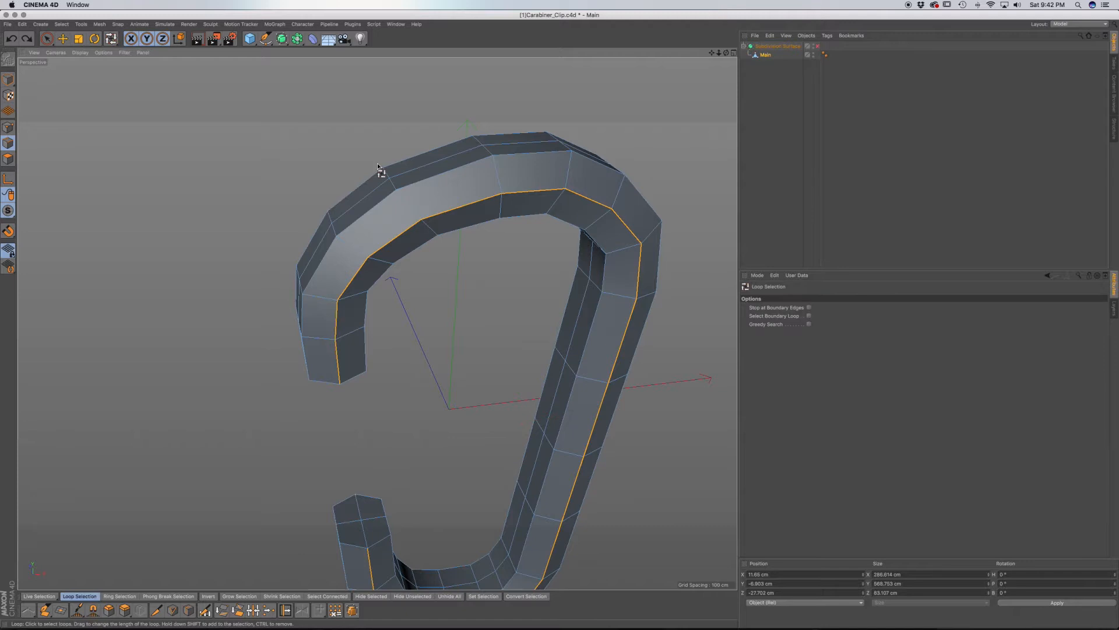
click(408, 175)
Step: Deselect the edges of the side loop that cross the upper and lower end caps
alt+drag(430, 365, 385, 338)
alt+middle_drag(384, 334, 442, 236)
click(47, 39)
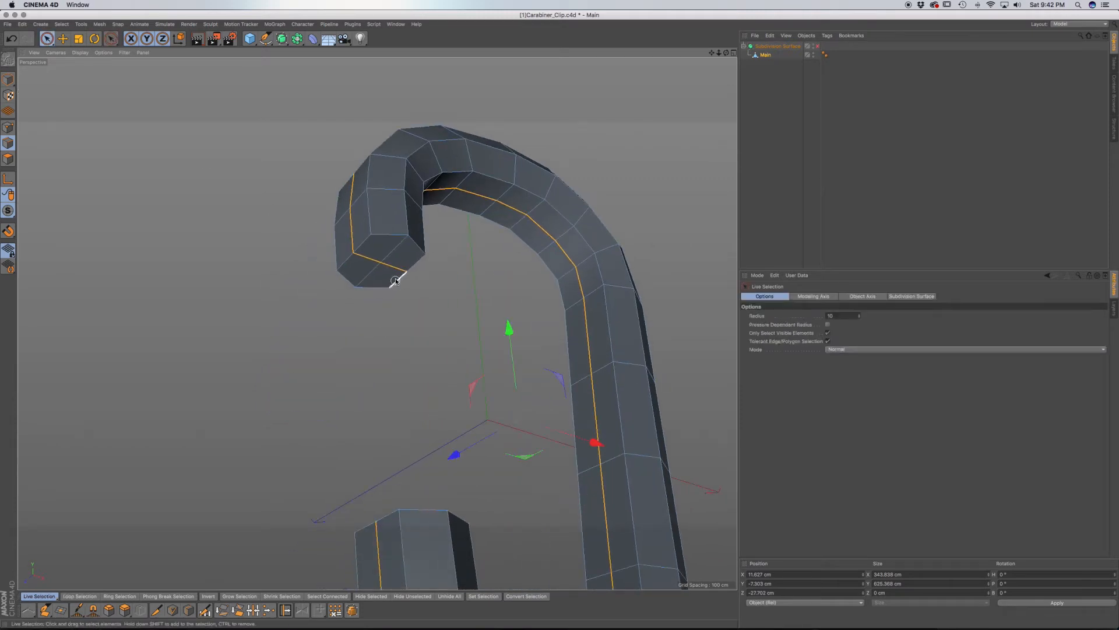
ctrl+drag(387, 280, 378, 260)
alt+middle_drag(385, 310, 371, 236)
alt+drag(383, 305, 352, 347)
ctrl+drag(360, 404, 507, 285)
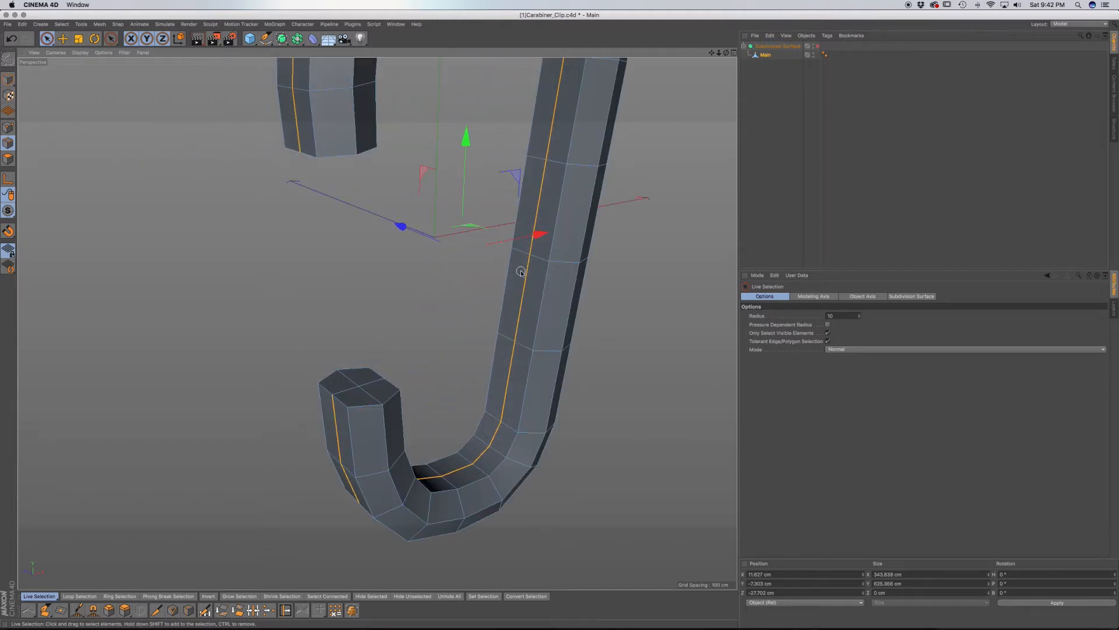
Step: Try scaling the selected inner and outer side edges along X to a width of about 368 cm
key(t)
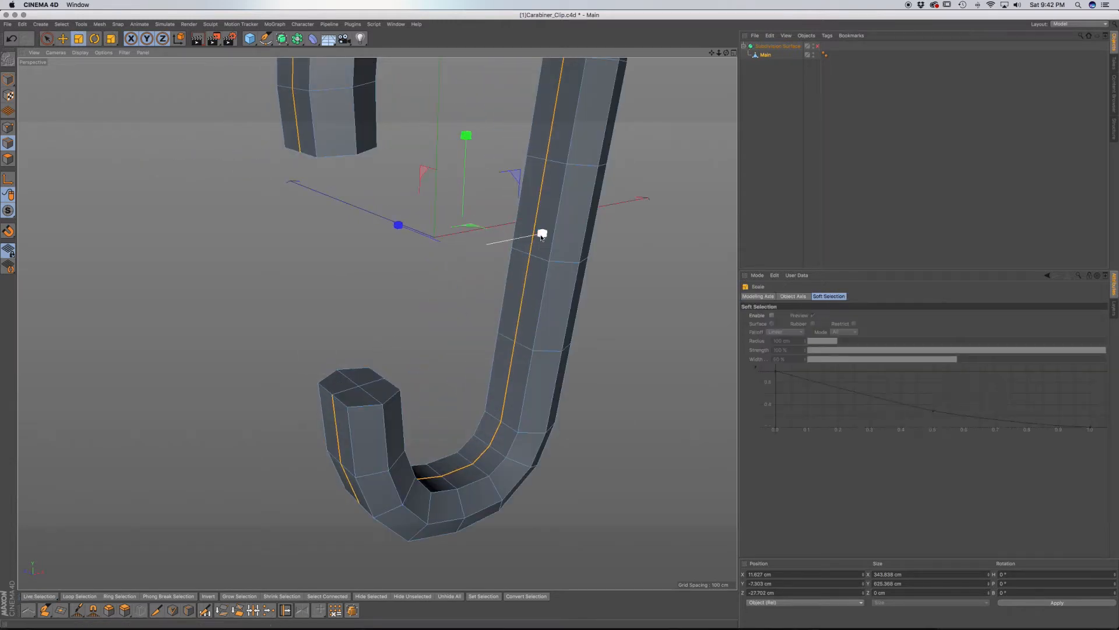
drag(543, 235, 545, 237)
alt+drag(490, 294, 509, 246)
key(super+z)
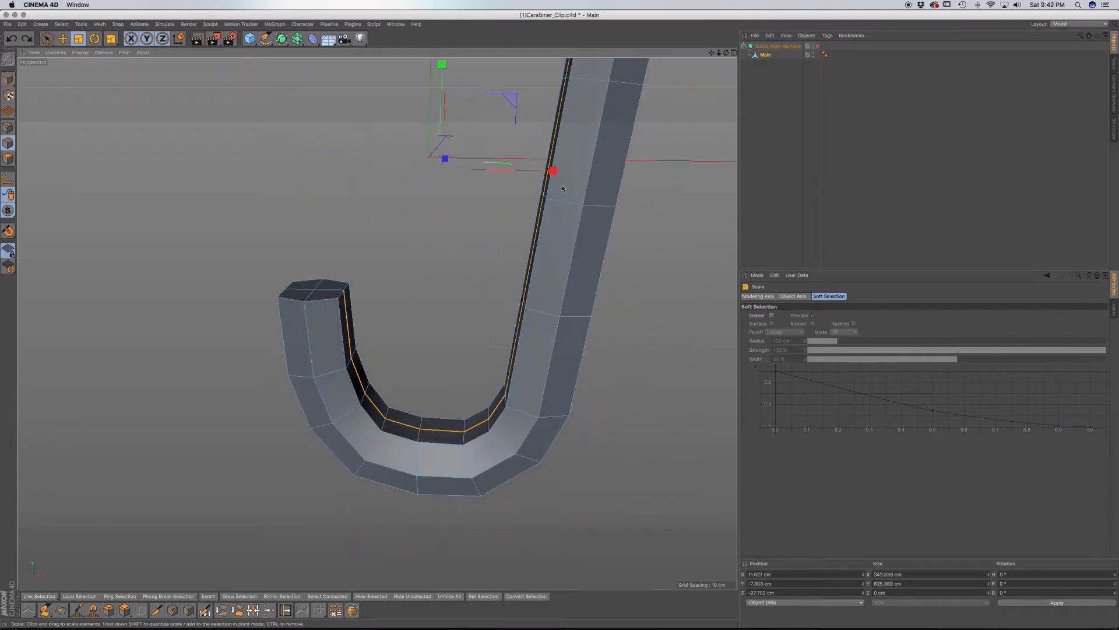
alt+middle_drag(560, 240, 468, 401)
drag(466, 321, 475, 323)
alt+drag(477, 376, 473, 302)
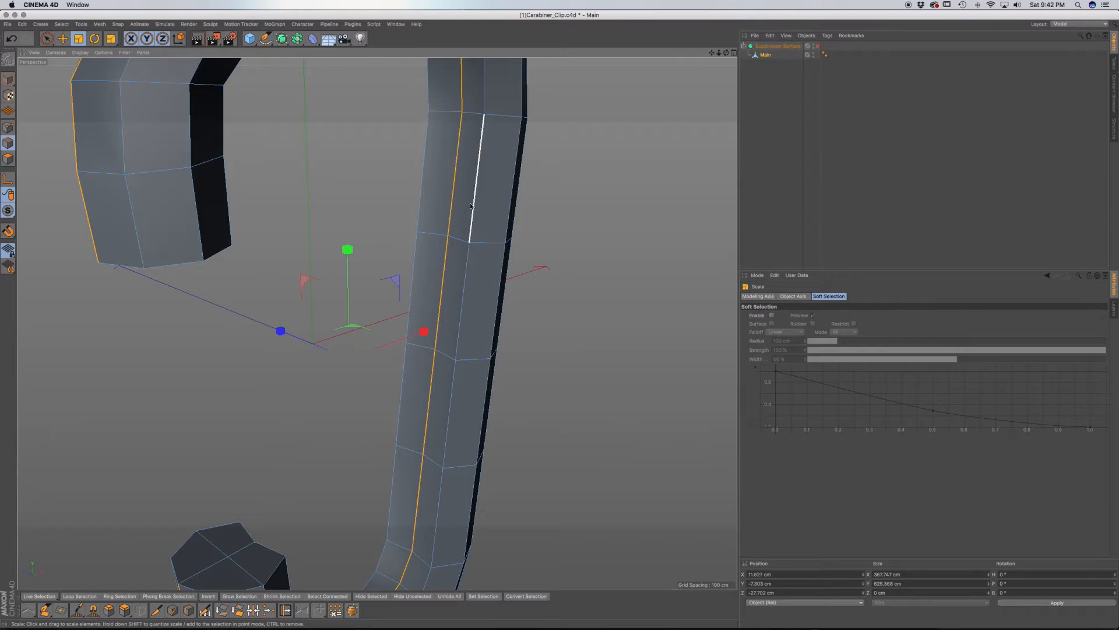
Step: Try removing the inner-side edges from the selection, and undo back past the X scaling of the side edges
scroll(473, 343, down, 10)
alt+drag(454, 262, 358, 218)
scroll(380, 201, up, 6)
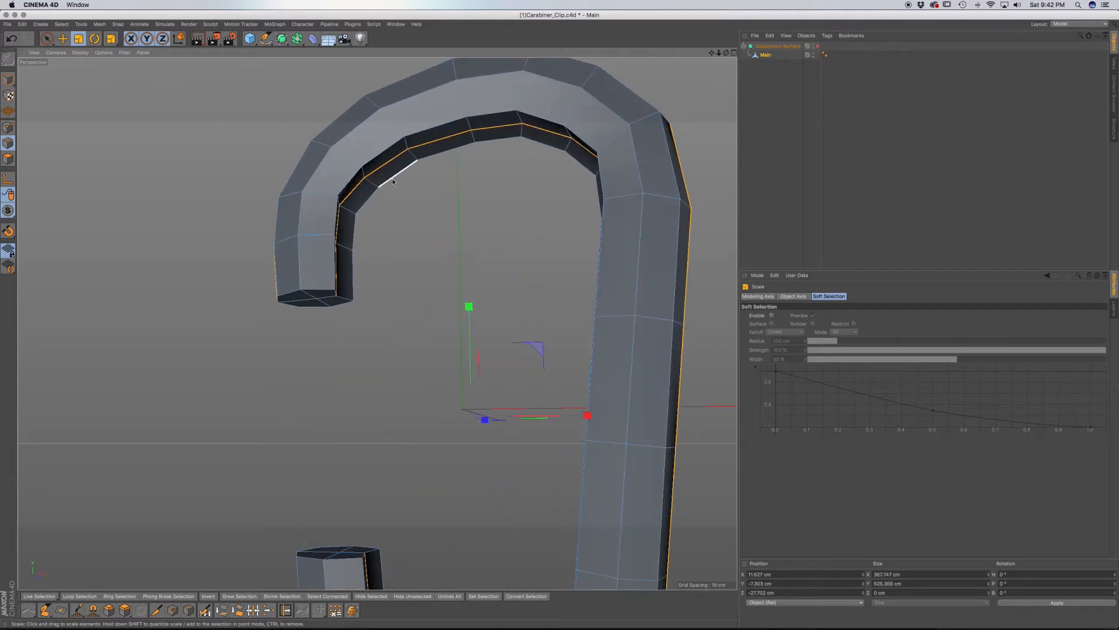
alt+middle_drag(383, 185, 318, 191)
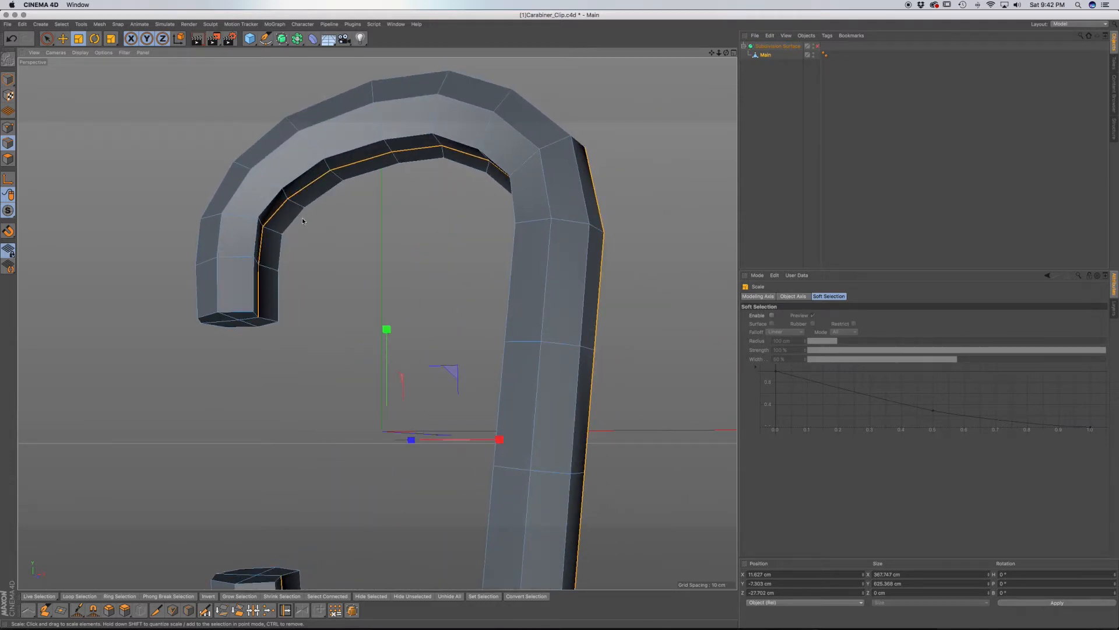
alt+drag(351, 178, 278, 219)
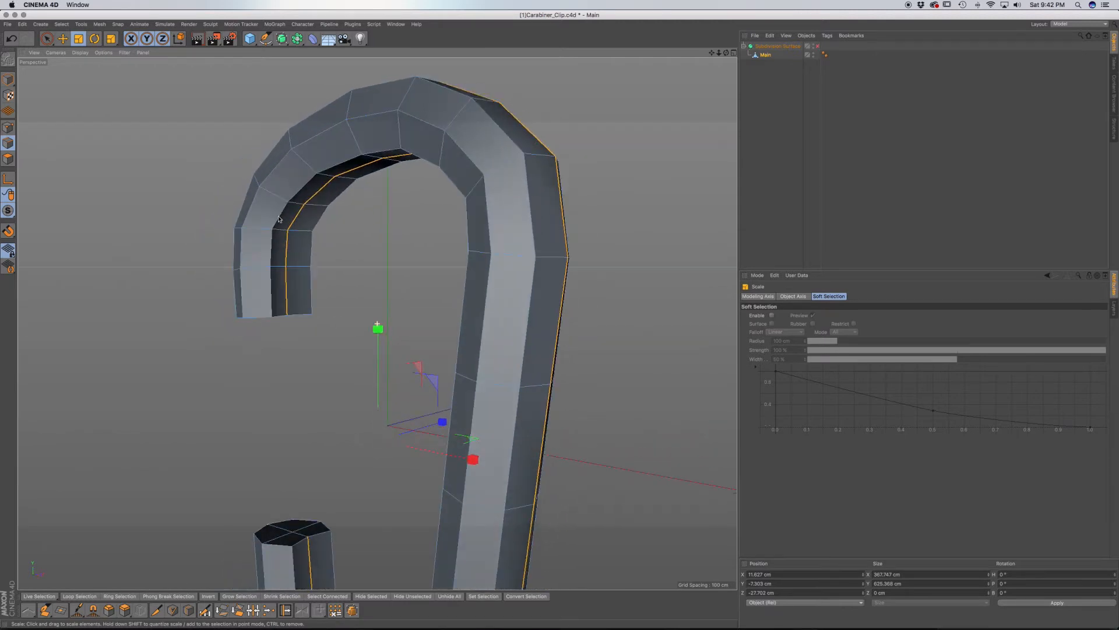
click(47, 38)
click(279, 286)
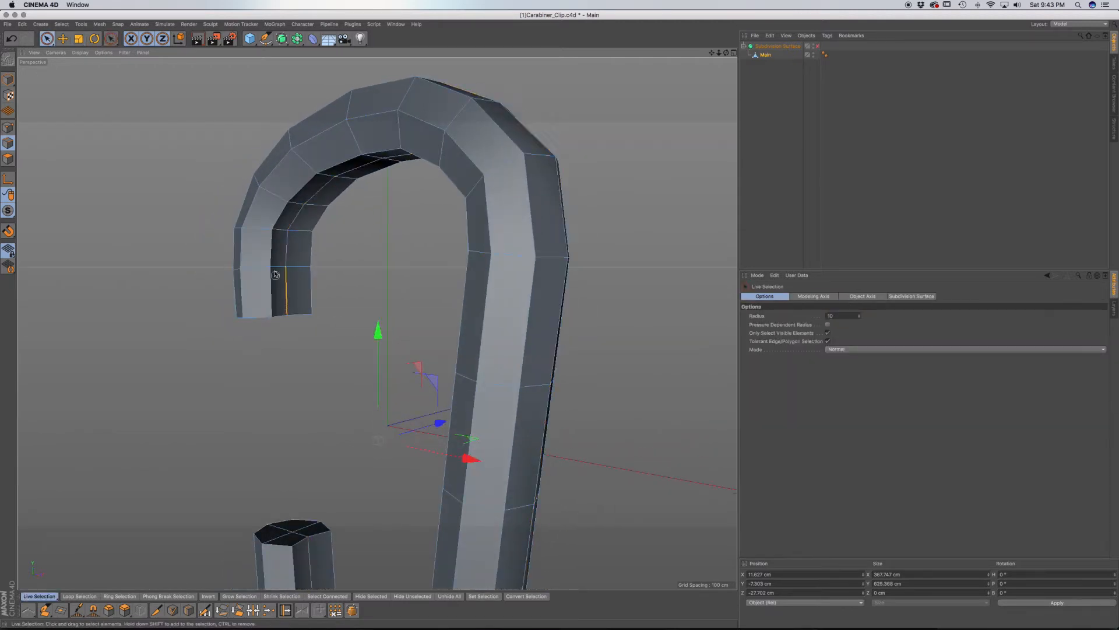
key(super+z)
mouse_move(290, 303)
ctrl+mouse_down()
mouse_move(330, 187)
mouse_move(364, 169)
mouse_move(372, 201)
ctrl+mouse_up()
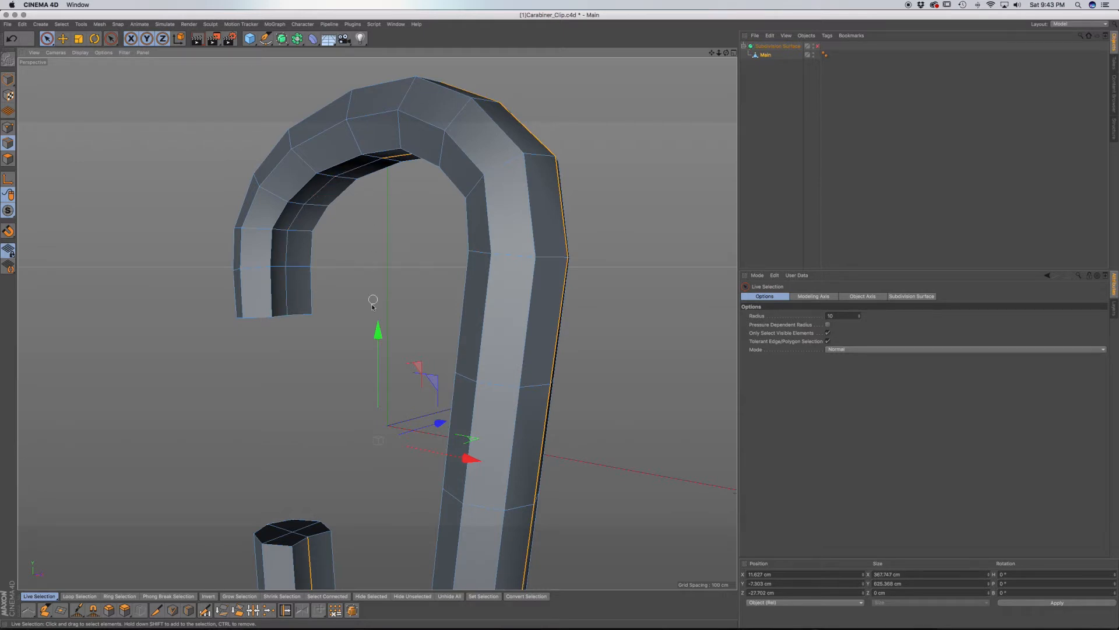
key(super+z)
Step: Deselect the centre edges along the frame's whole inner side, keeping only the outer-side edges selected
alt+drag(375, 306, 398, 345)
mouse_move(284, 243)
ctrl+mouse_down()
mouse_move(324, 181)
mouse_move(360, 169)
mouse_move(408, 204)
ctrl+mouse_up()
mouse_move(477, 270)
ctrl+mouse_down()
mouse_move(478, 422)
mouse_move(483, 231)
mouse_move(452, 416)
mouse_move(416, 481)
mouse_move(364, 496)
mouse_move(314, 451)
mouse_move(315, 473)
ctrl+mouse_up()
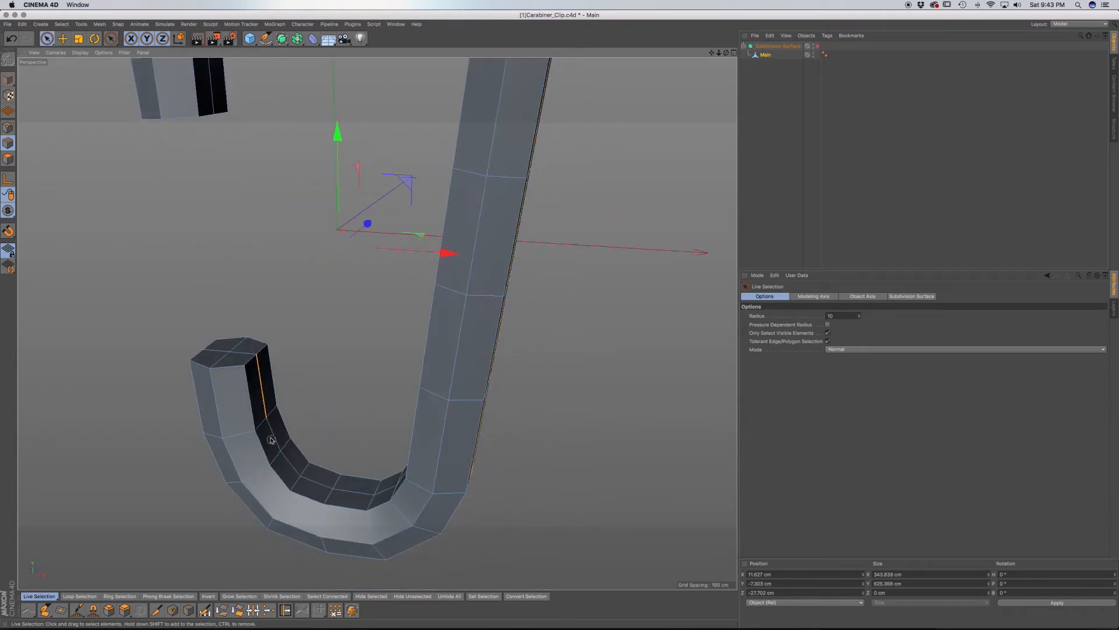
Step: Scale the selected outer-side edges of the frame along X to a width of about 378 cm
alt+drag(297, 411, 319, 364)
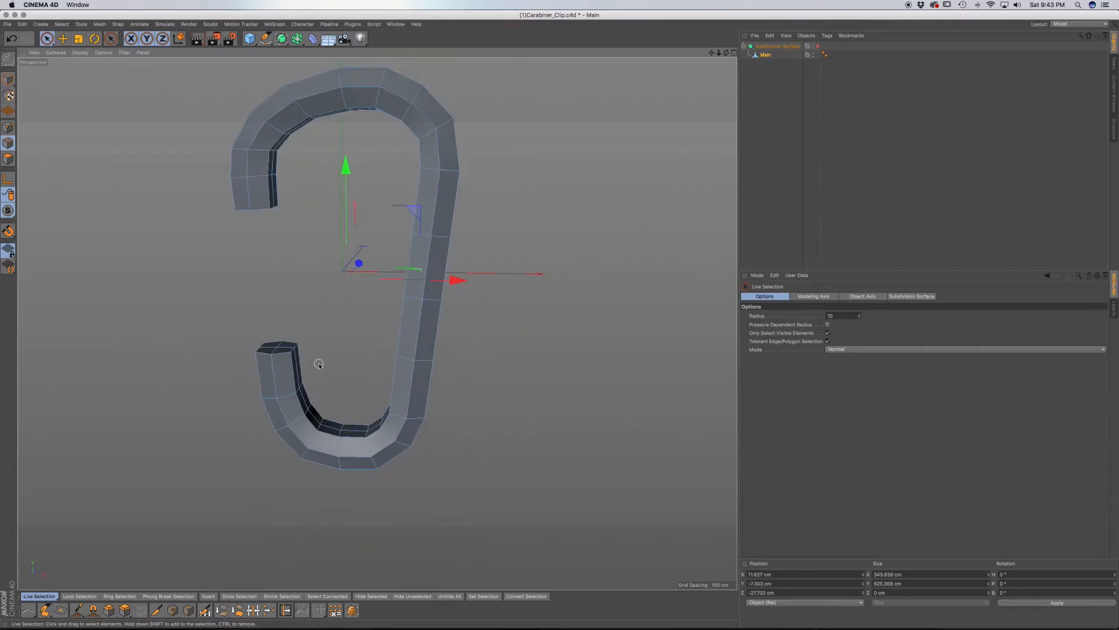
key(t)
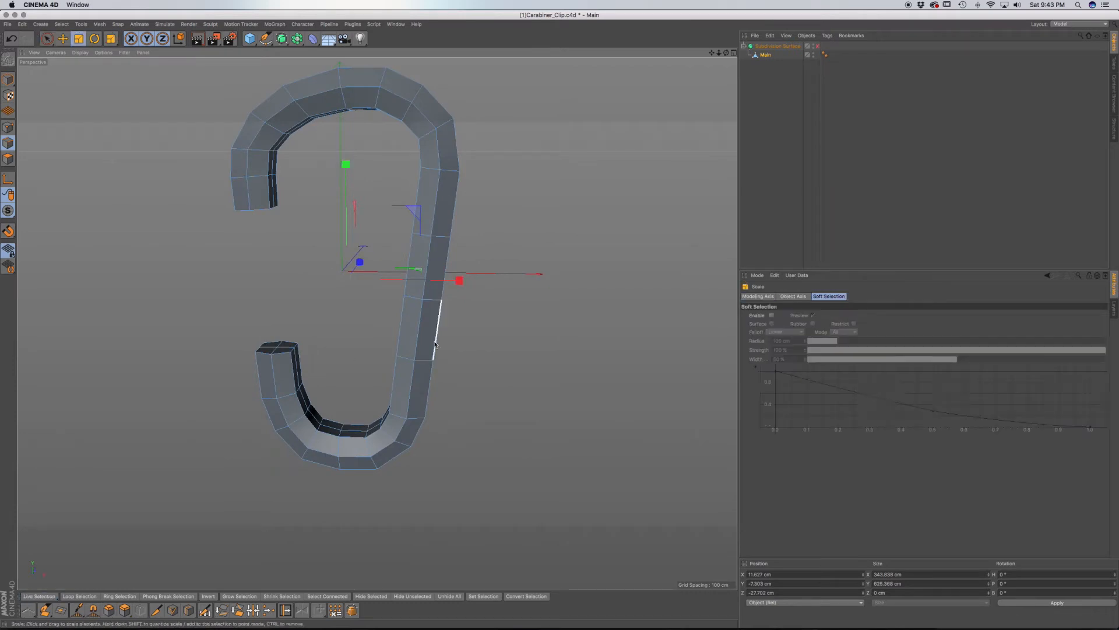
drag(459, 282, 469, 283)
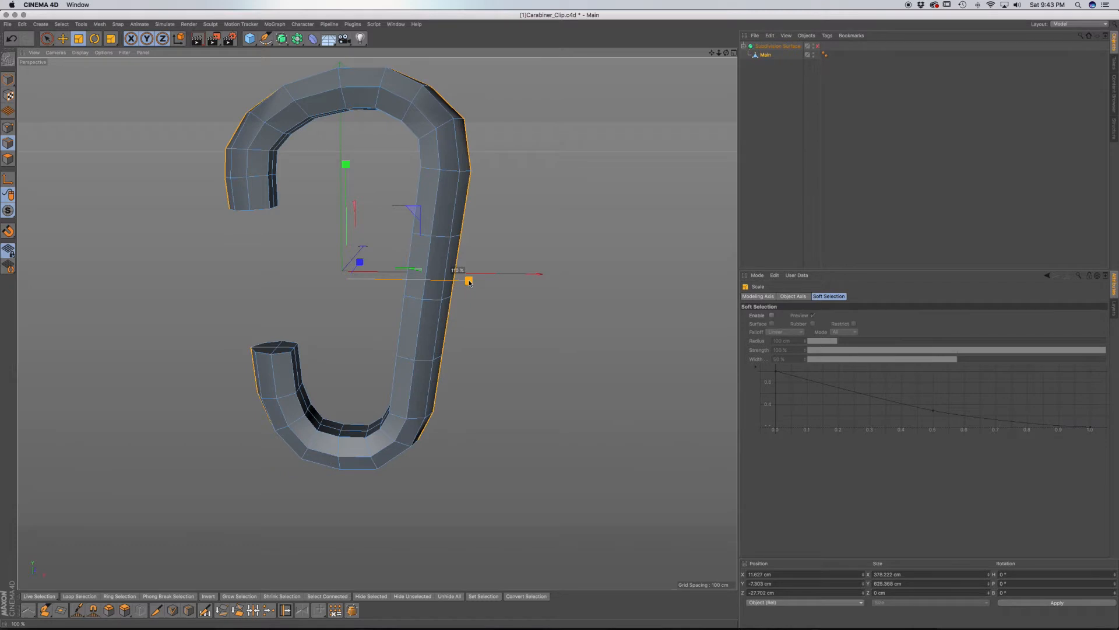
mouse_move(470, 282)
mouse_down()
mouse_move(317, 287)
mouse_move(397, 293)
mouse_move(485, 222)
mouse_up()
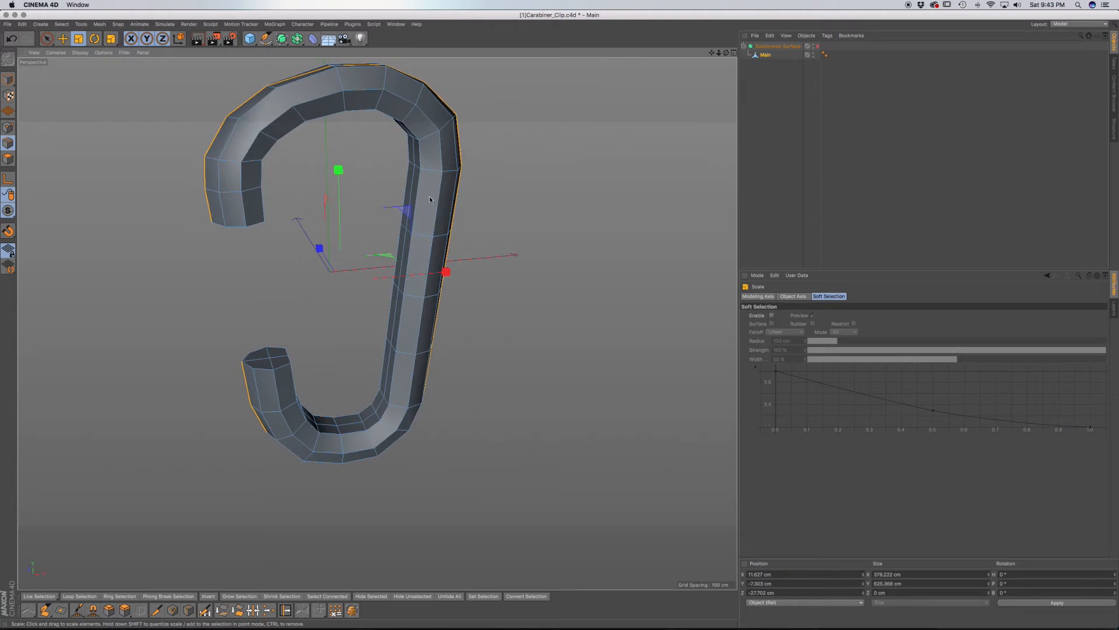
alt+drag(419, 211, 348, 288)
scroll(362, 268, up, 5)
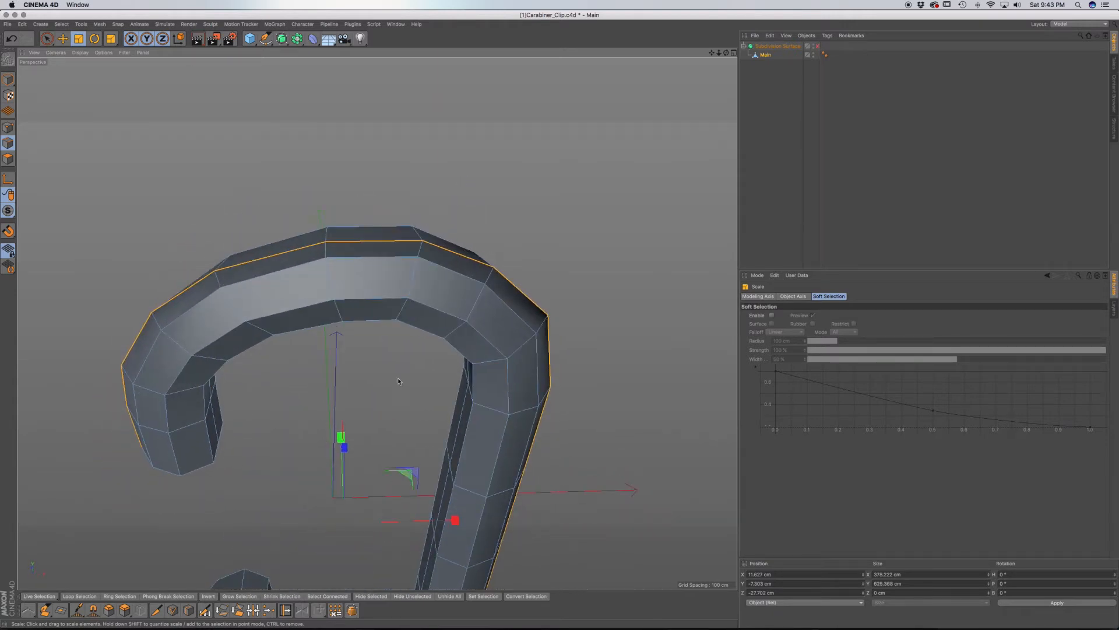
Step: Scale the outer-side edges along Y to a height of about 644 cm, undoing a misjudged attempt
alt+drag(398, 382, 349, 443)
drag(340, 493, 342, 491)
key(super+z)
alt+drag(388, 352, 344, 382)
mouse_move(427, 361)
alt+mouse_down()
mouse_move(373, 326)
mouse_move(350, 454)
alt+mouse_up()
alt+drag(446, 343, 489, 299)
alt+right_drag(489, 300, 485, 325)
alt+drag(481, 356, 348, 380)
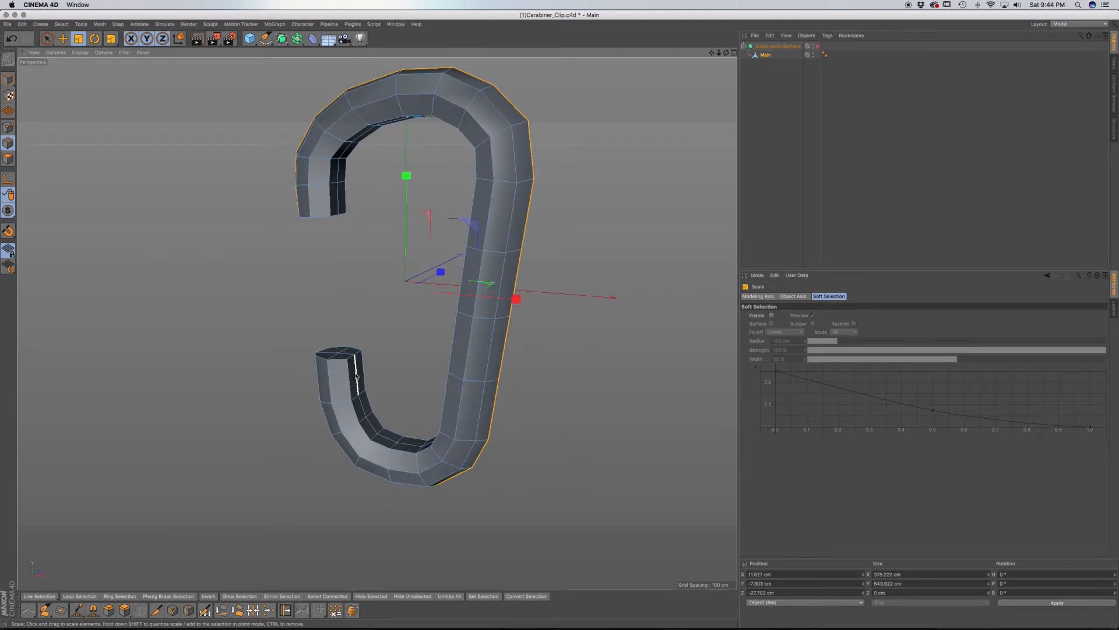
Step: Loop-select the centre edge loop running along the frame's inner and outer sides
key(u)
key(l)
click(357, 378)
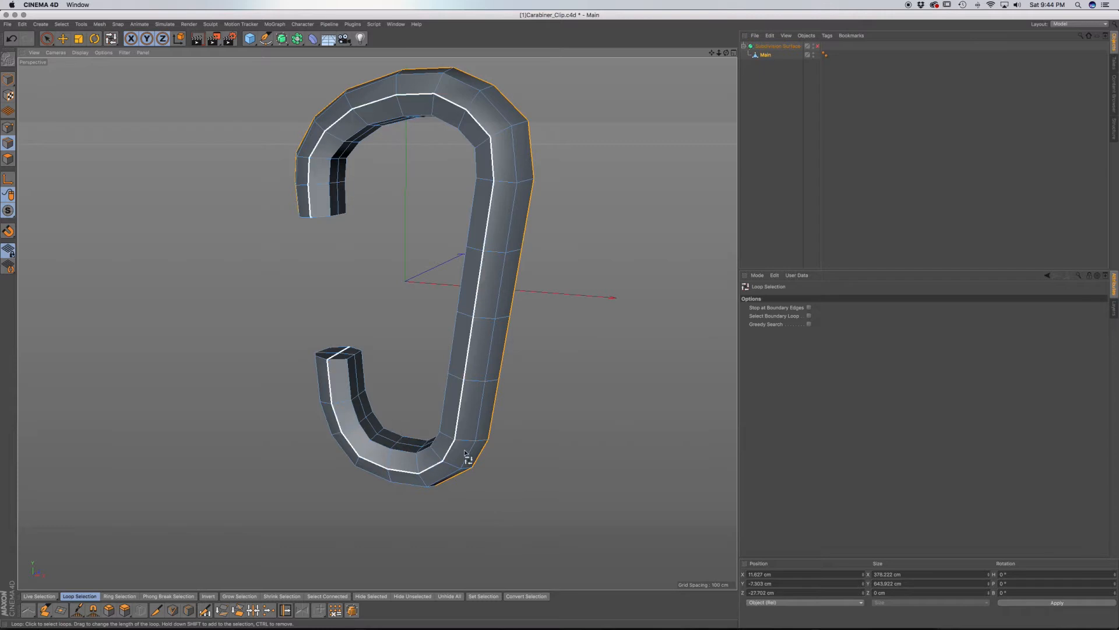
alt+drag(412, 454, 439, 464)
click(396, 437)
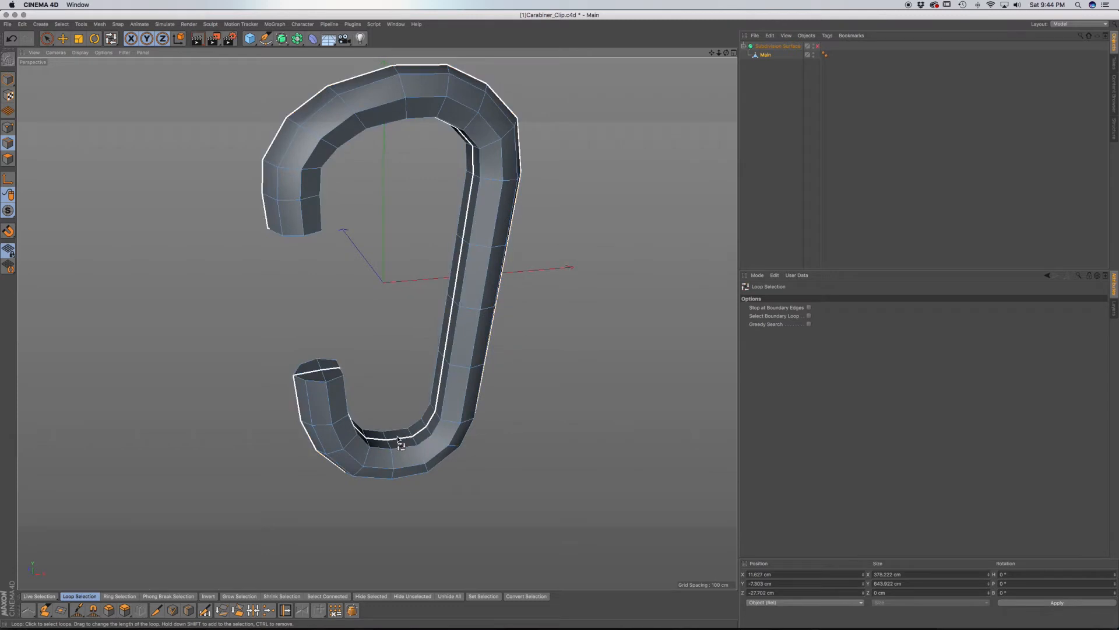
Step: Deselect the loop's edges across the lower end cap and along the outside of the lower hook with Live Selection
click(46, 42)
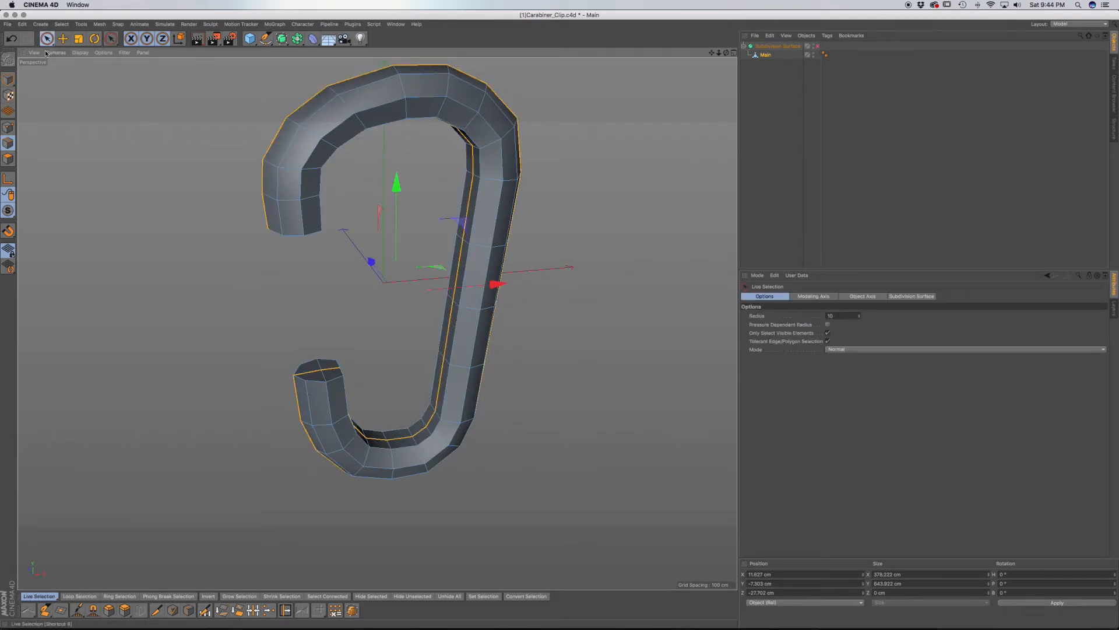
alt+drag(244, 207, 259, 179)
mouse_move(299, 353)
ctrl+mouse_down()
mouse_move(324, 458)
mouse_move(423, 490)
ctrl+mouse_up()
alt+drag(439, 451, 416, 474)
ctrl+click(440, 481)
alt+middle_drag(482, 460, 404, 425)
alt+drag(392, 416, 442, 422)
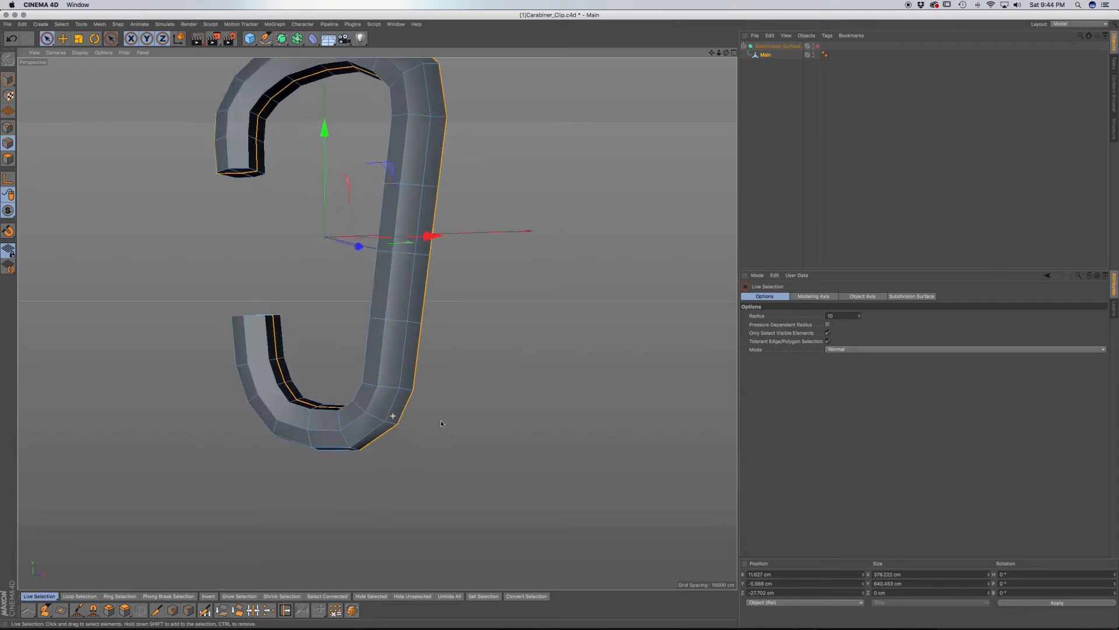
Step: Deselect the remaining outer-side and end-cap edges, keeping only the centre edges along the frame's inner side selected
ctrl+drag(362, 484, 395, 434)
ctrl+drag(434, 261, 426, 317)
alt+middle_drag(437, 246, 405, 451)
mouse_move(417, 363)
alt+mouse_down()
mouse_move(359, 381)
mouse_move(396, 379)
mouse_move(379, 245)
mouse_move(308, 219)
alt+mouse_up()
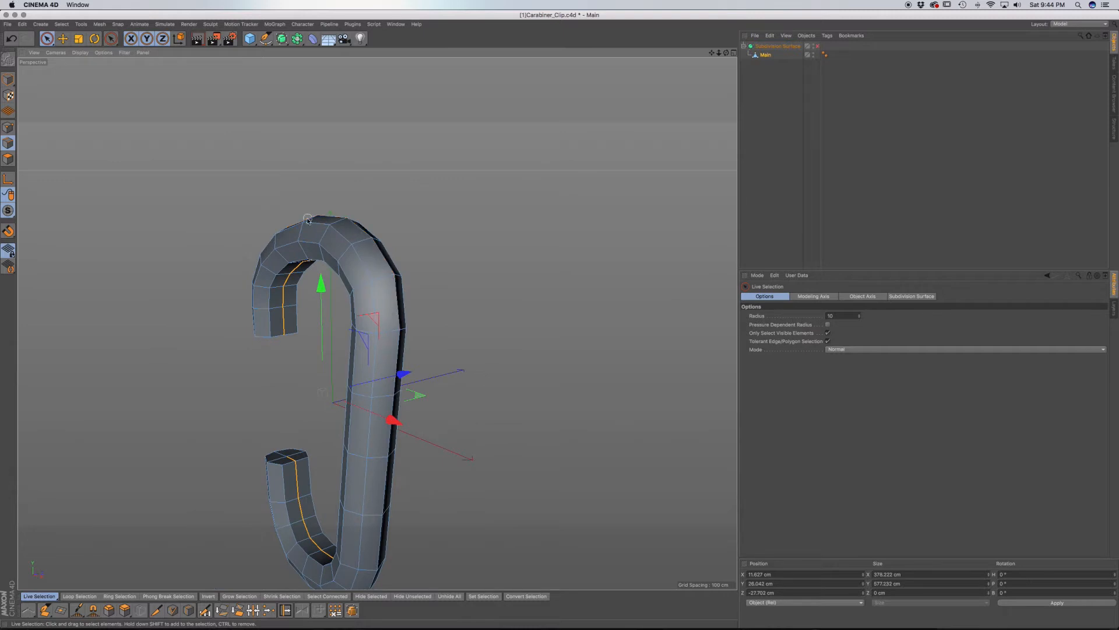
mouse_move(258, 245)
alt+mouse_down()
mouse_move(280, 258)
mouse_move(271, 248)
mouse_move(208, 268)
mouse_move(201, 349)
mouse_move(201, 309)
mouse_move(342, 271)
mouse_move(306, 248)
mouse_move(285, 272)
mouse_move(225, 290)
mouse_move(289, 392)
mouse_move(303, 322)
mouse_move(242, 283)
mouse_move(317, 231)
mouse_move(272, 280)
alt+mouse_up()
Step: Scale the inner-side edges to about 206 cm along X and about 491 cm along Y
key(t)
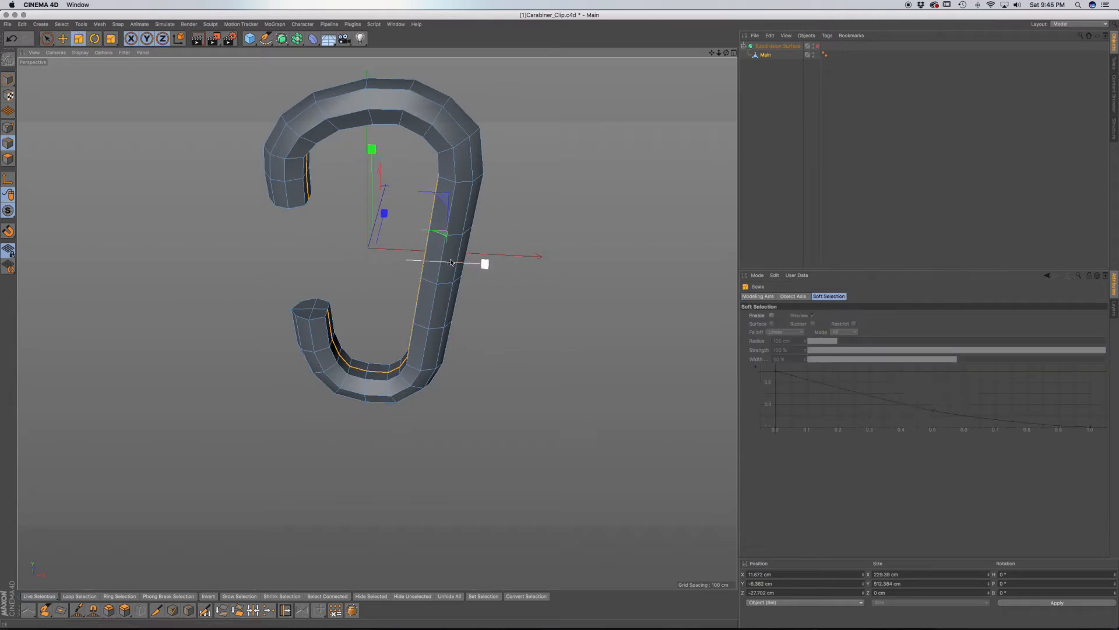
drag(483, 265, 475, 265)
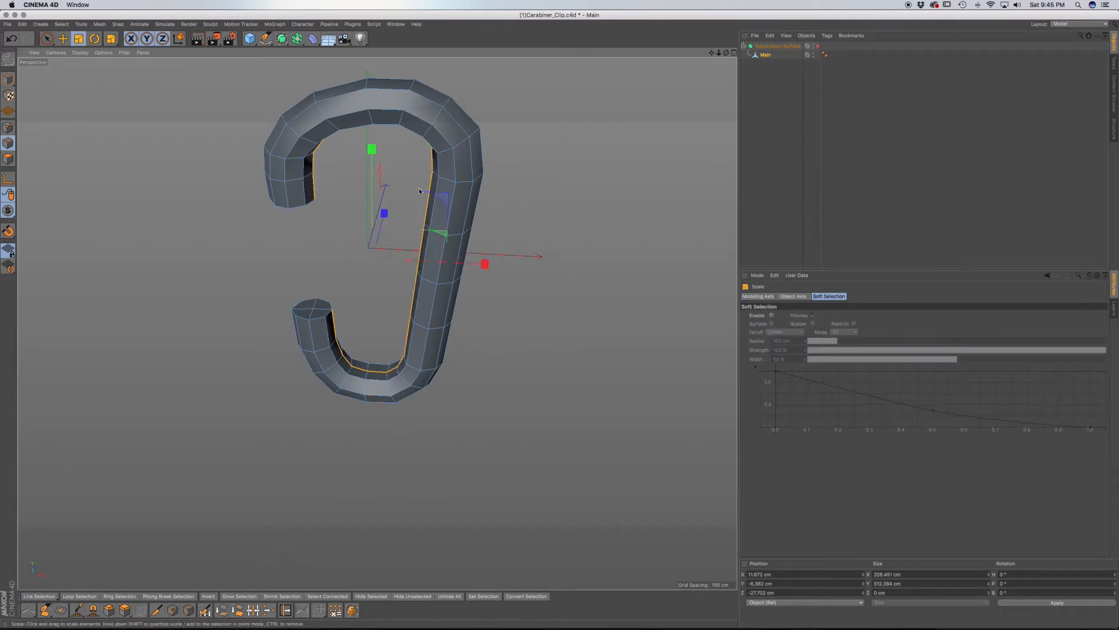
drag(371, 149, 426, 236)
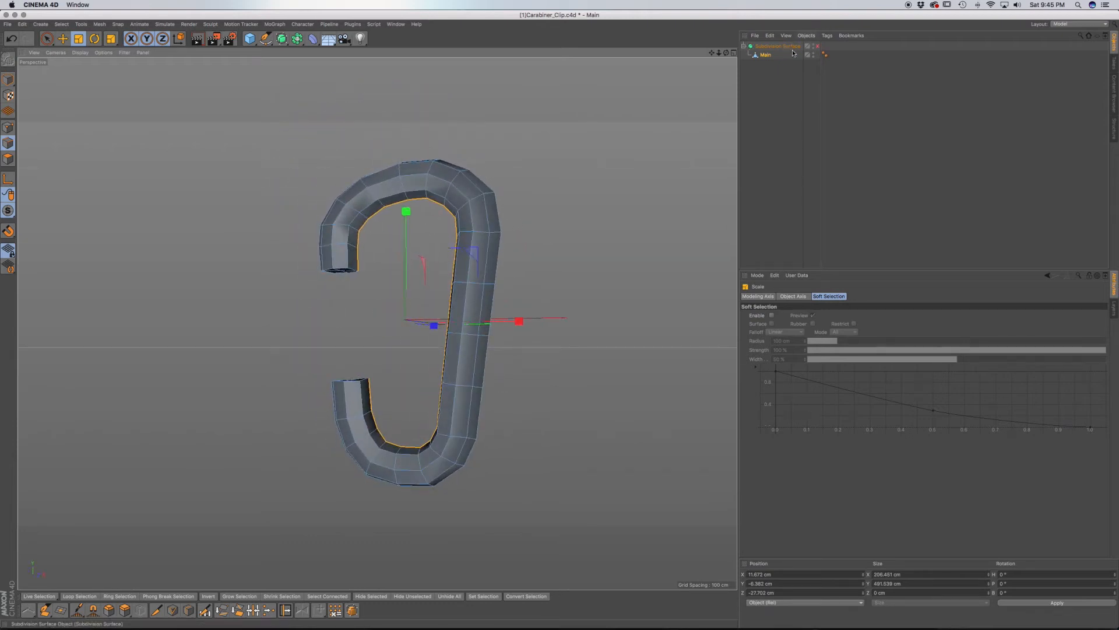
Step: Enable the Subdivision Surface to examine the frame's roundness from several angles, and disable it again
click(817, 47)
alt+drag(445, 182, 492, 212)
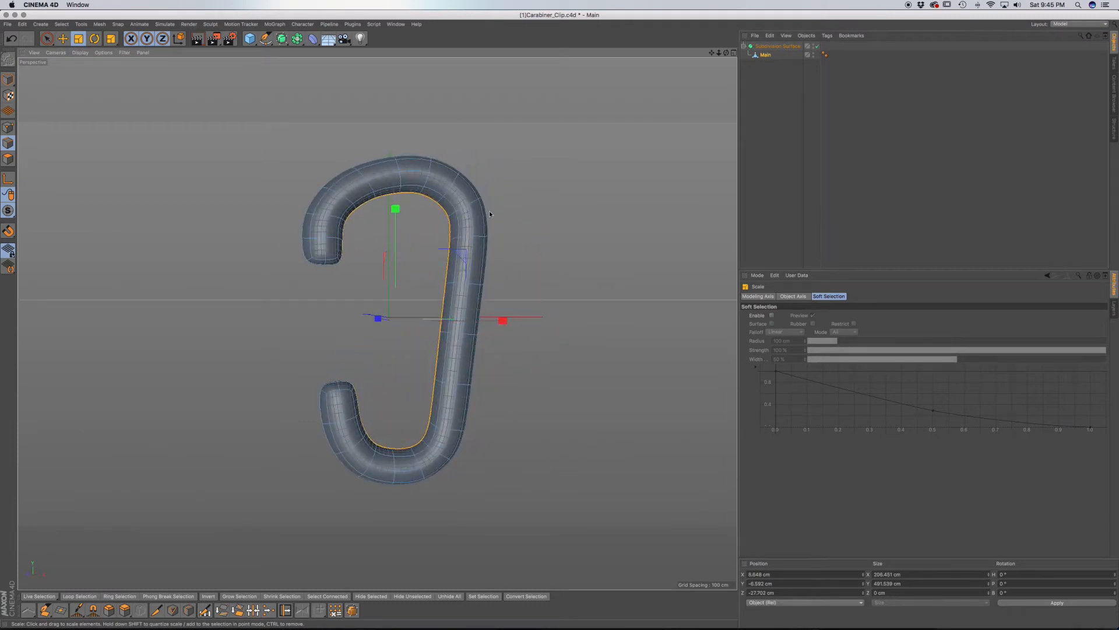
alt+drag(481, 256, 429, 321)
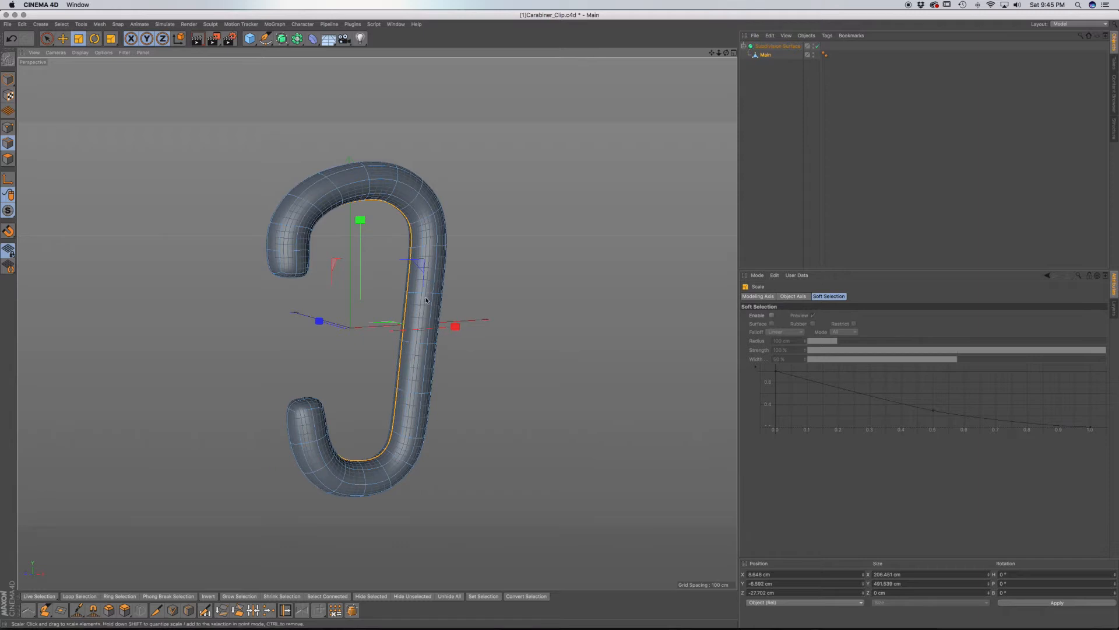
alt+drag(427, 393, 374, 394)
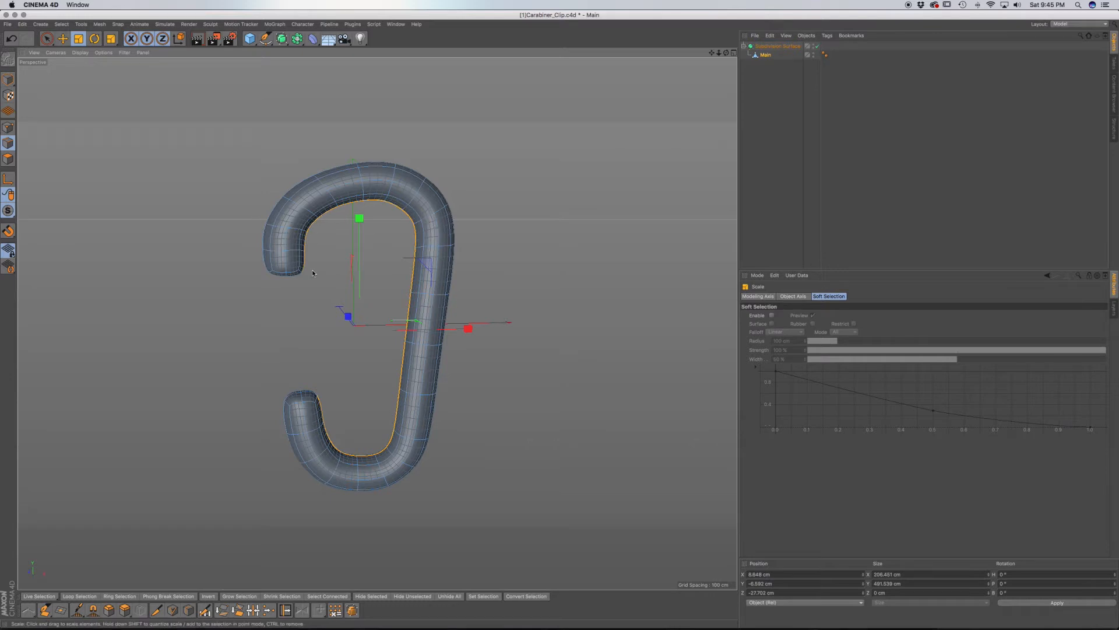
alt+drag(315, 261, 425, 283)
key(q)
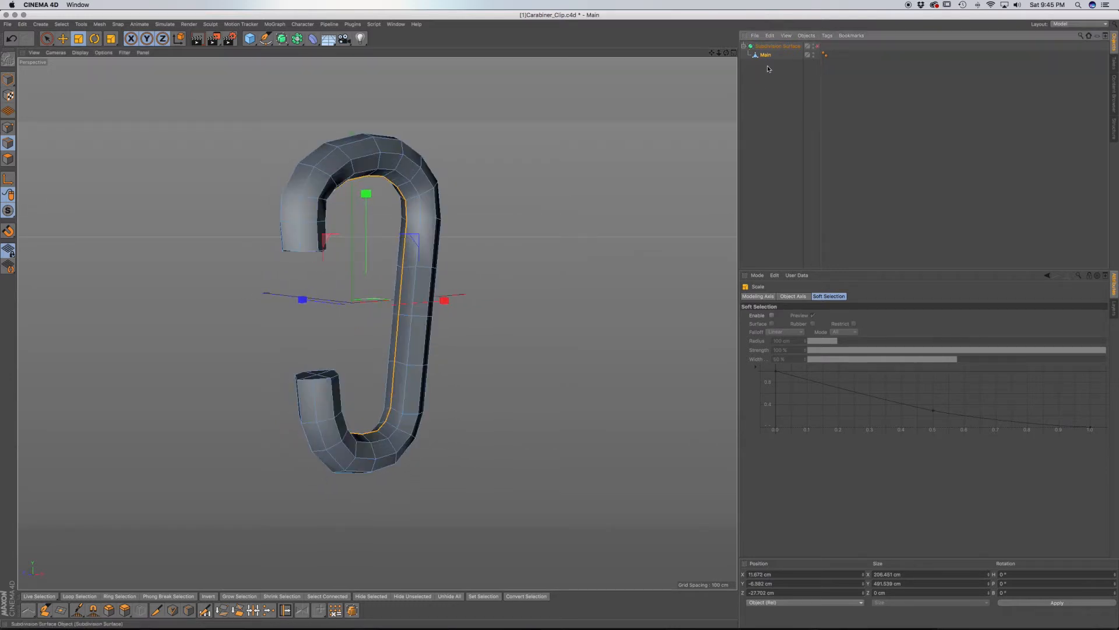
Step: Compare the frame's cage with the carabiner reference image in the Front view, and return to the Perspective view
alt+middle_drag(379, 348, 377, 323)
alt+drag(417, 263, 359, 291)
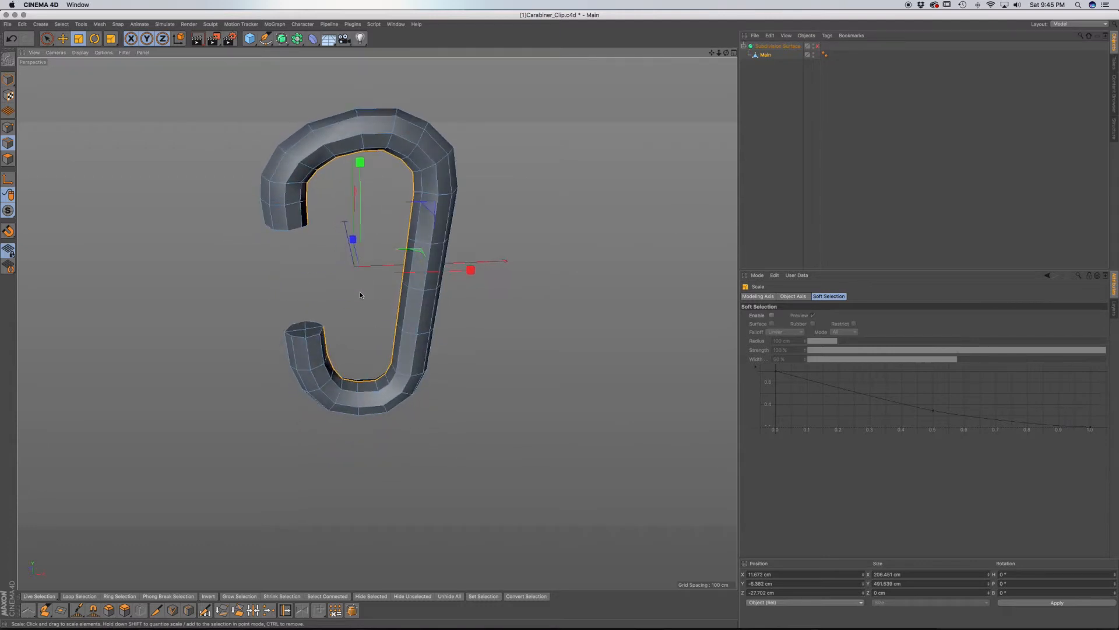
alt+drag(314, 323, 325, 263)
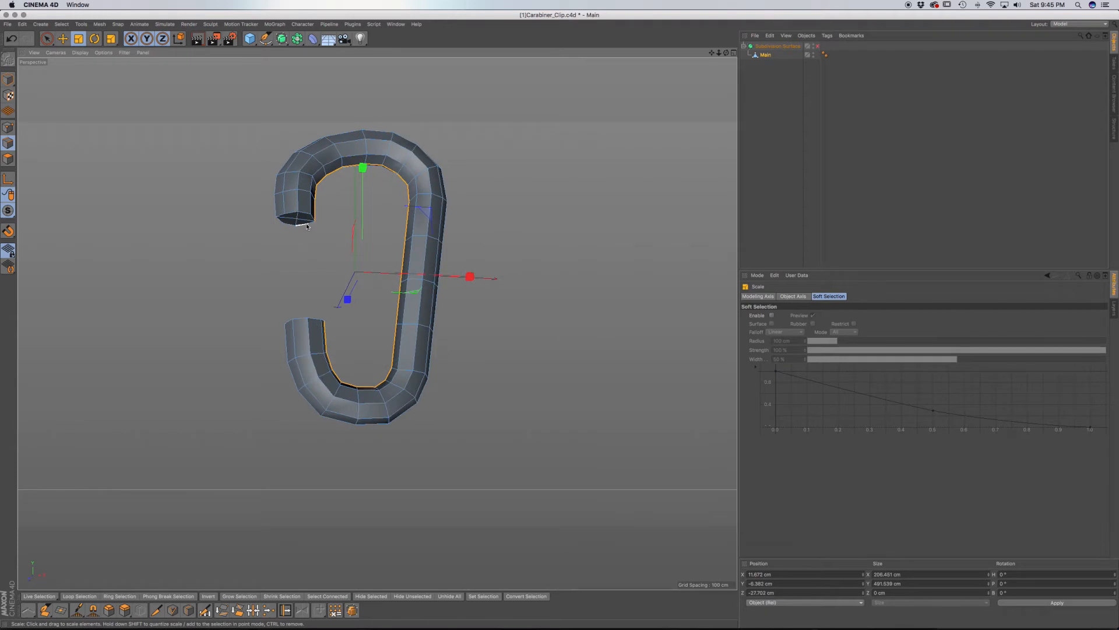
middle_click(307, 225)
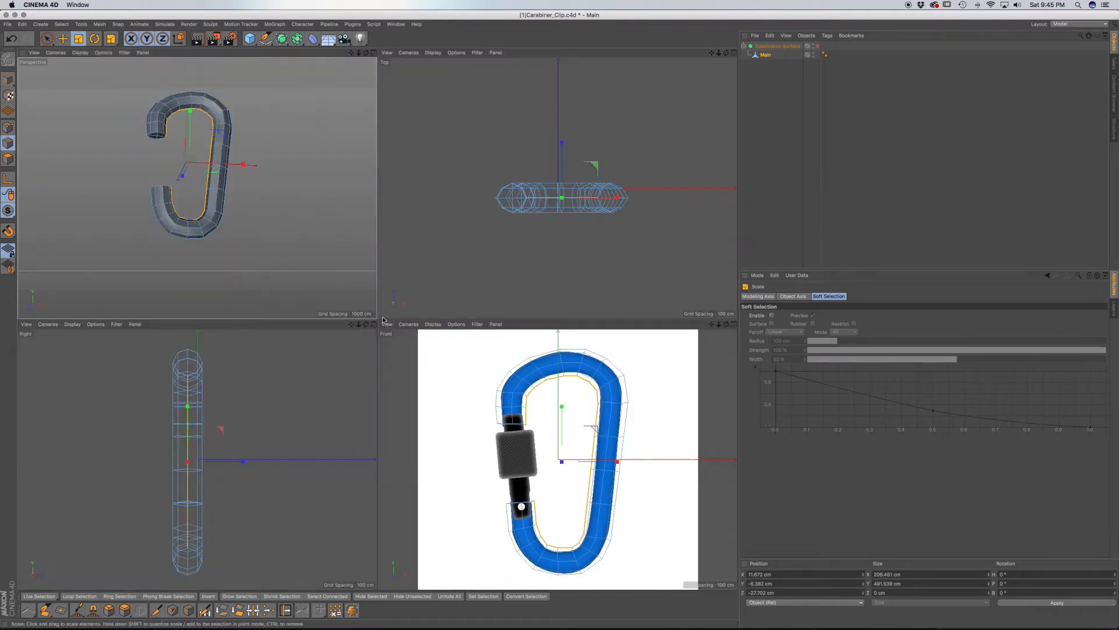
key(F3)
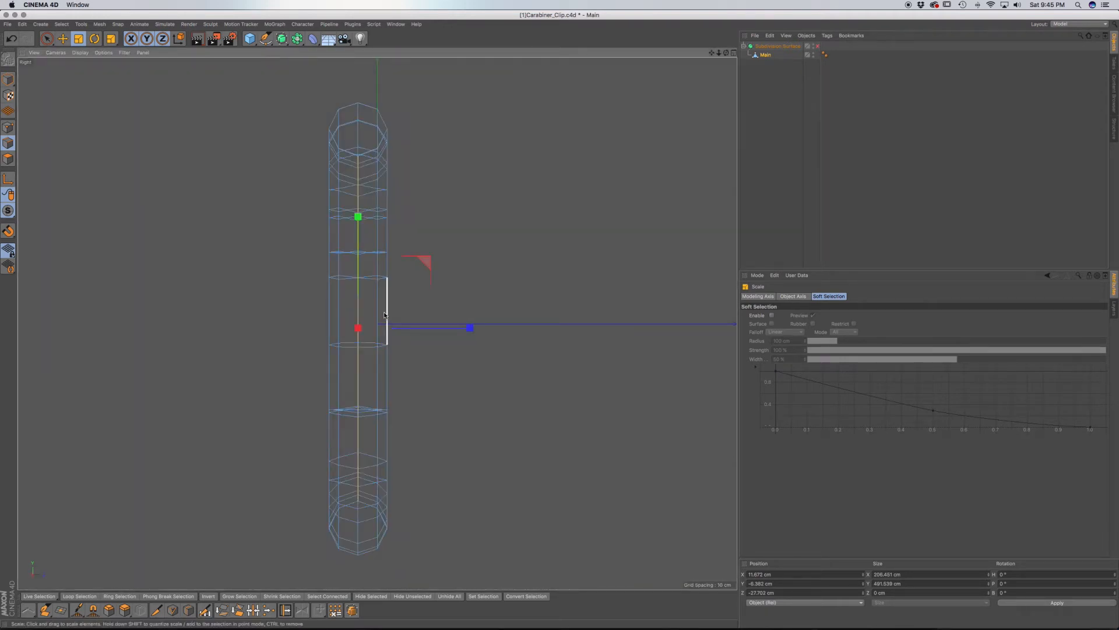
key(F4)
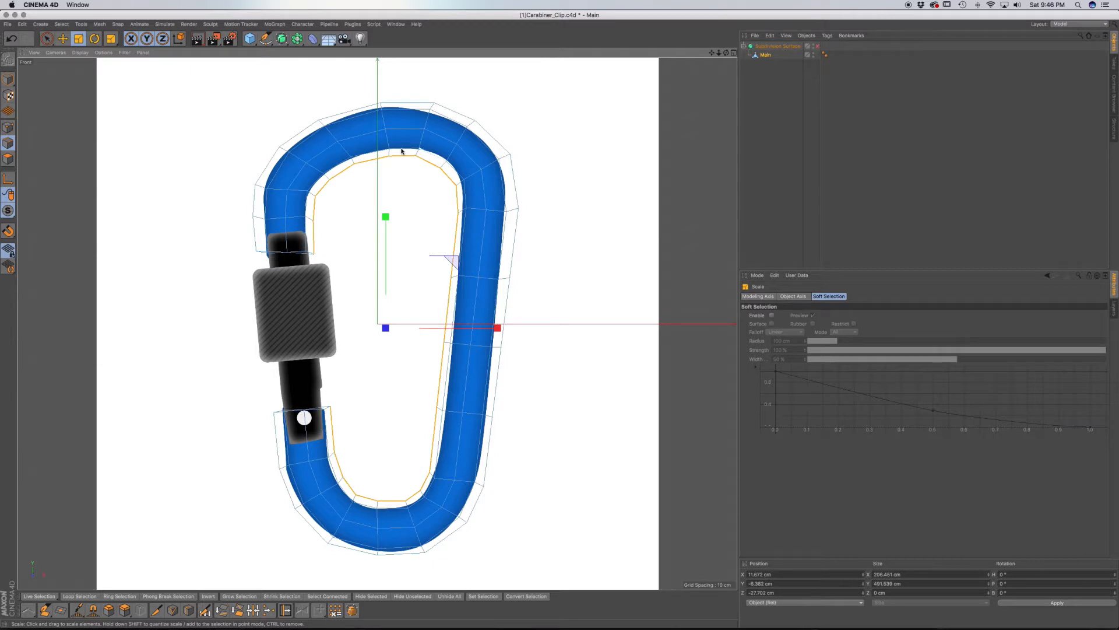
scroll(313, 339, up, 5)
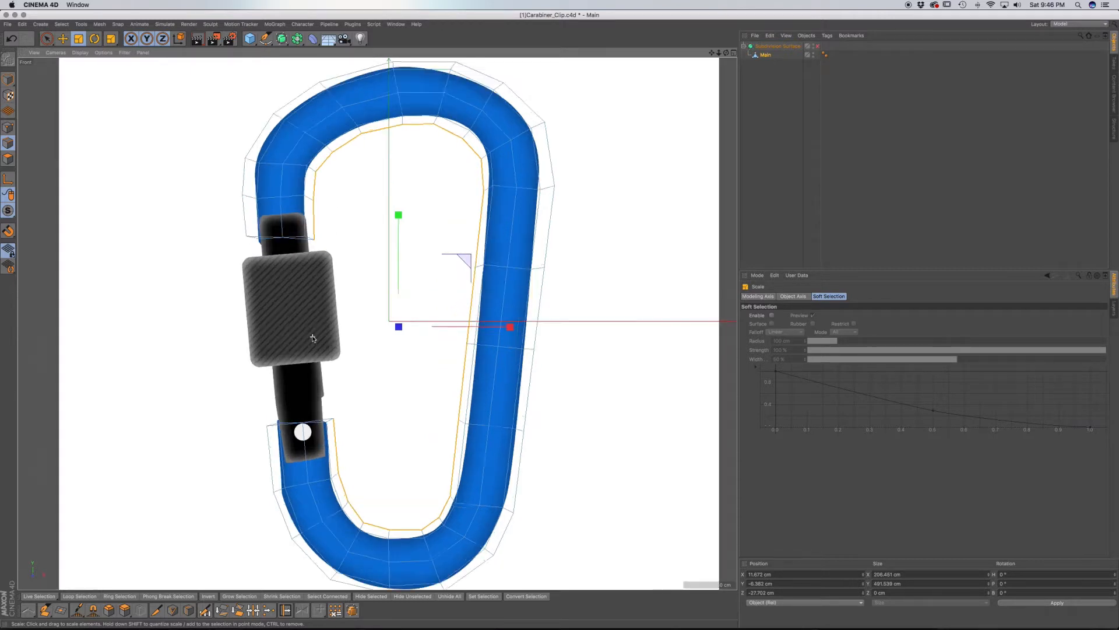
alt+drag(335, 315, 347, 303)
key(super+shift+z)
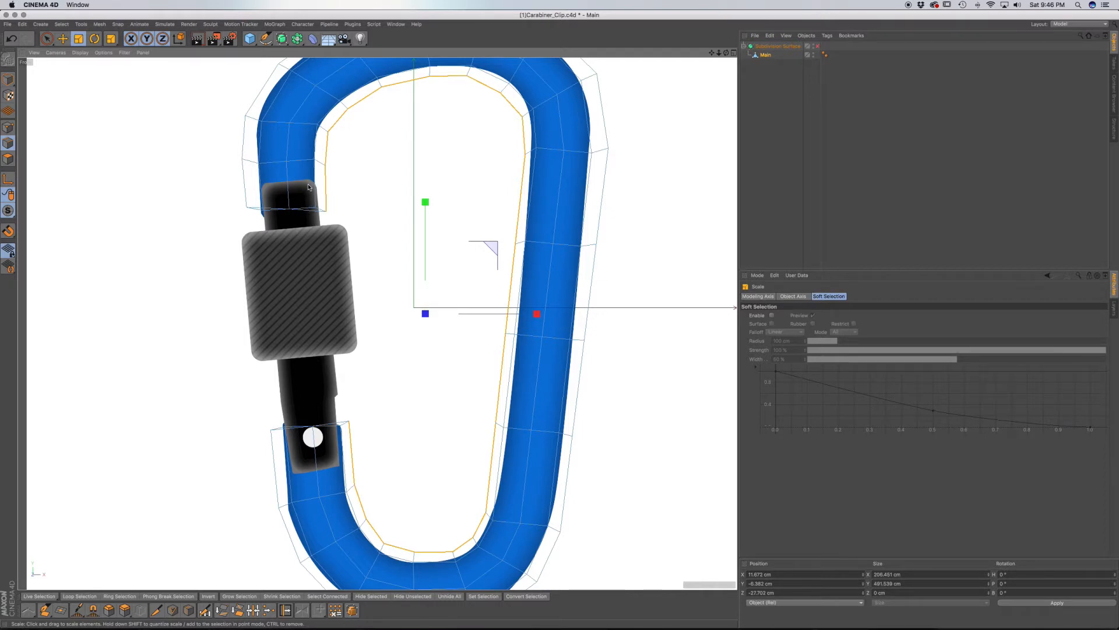
scroll(309, 235, down, 5)
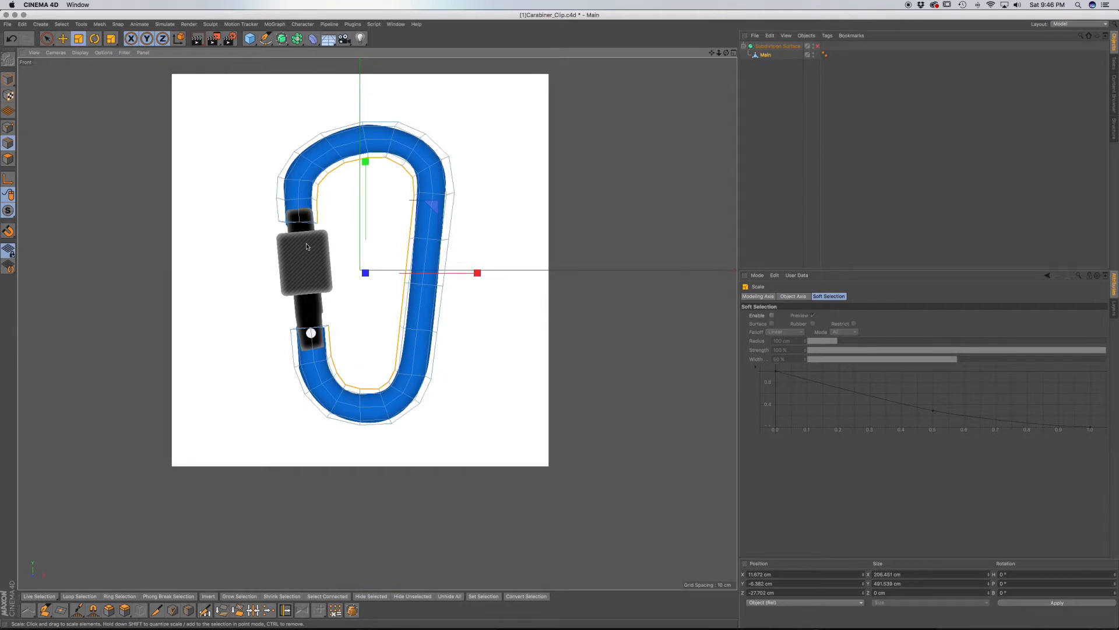
alt+middle_drag(307, 244, 311, 260)
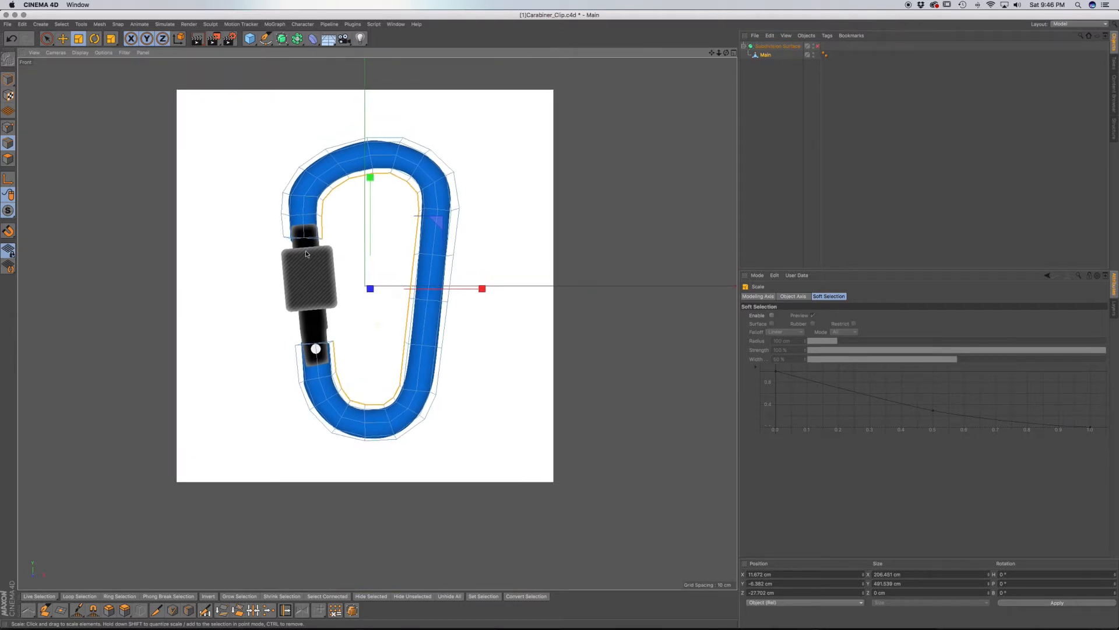
key(F1)
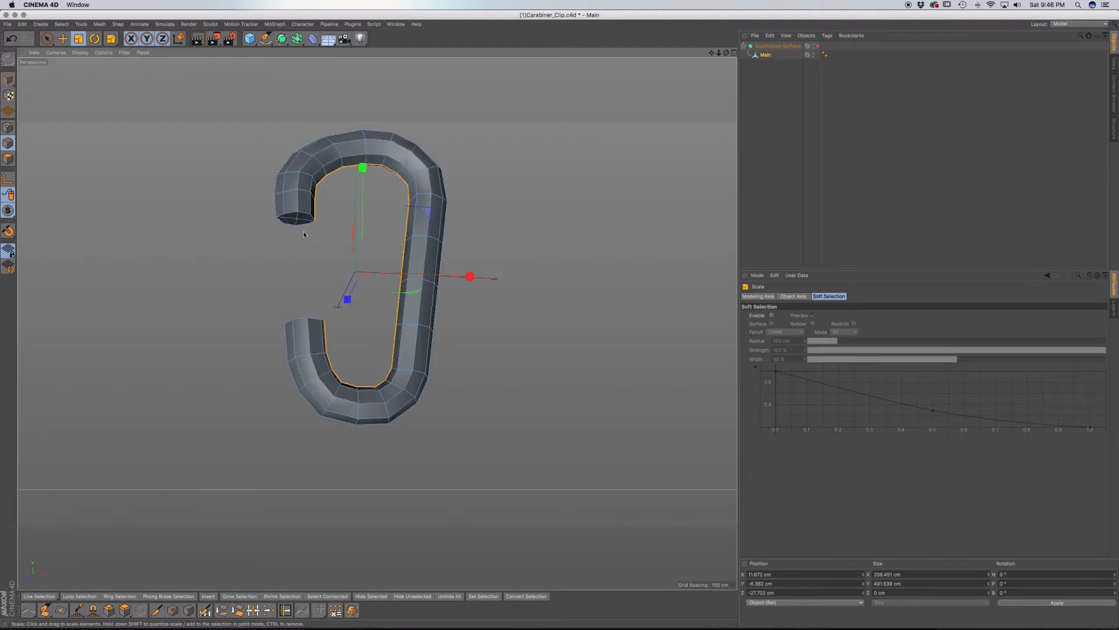
Step: Loop-select the ring of polygons around the frame's upper open end in polygon mode
click(47, 38)
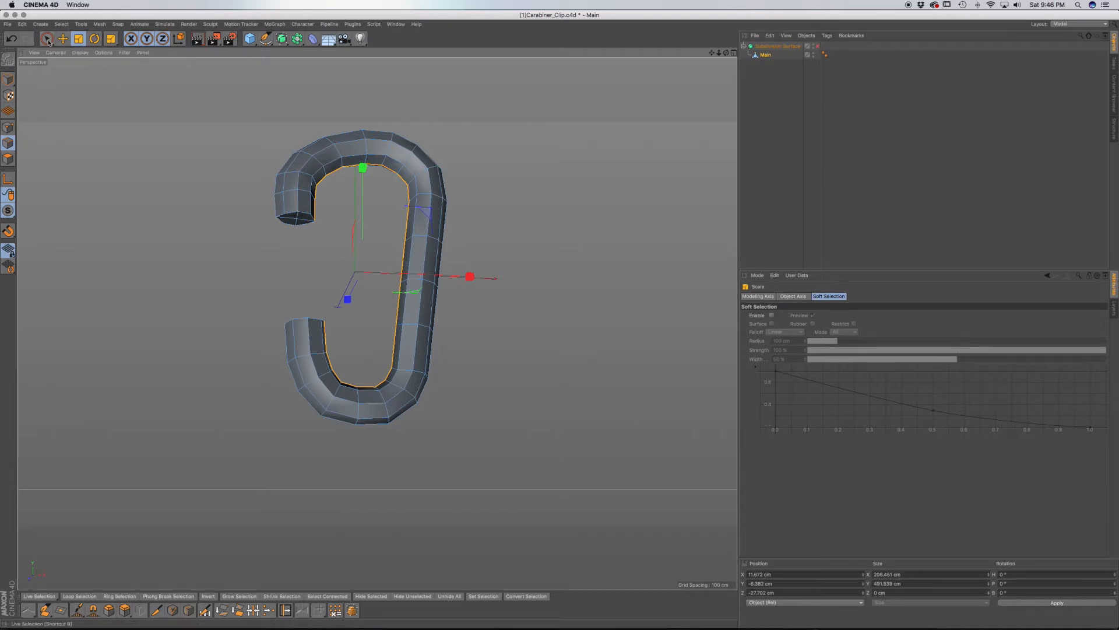
key(u)
key(l)
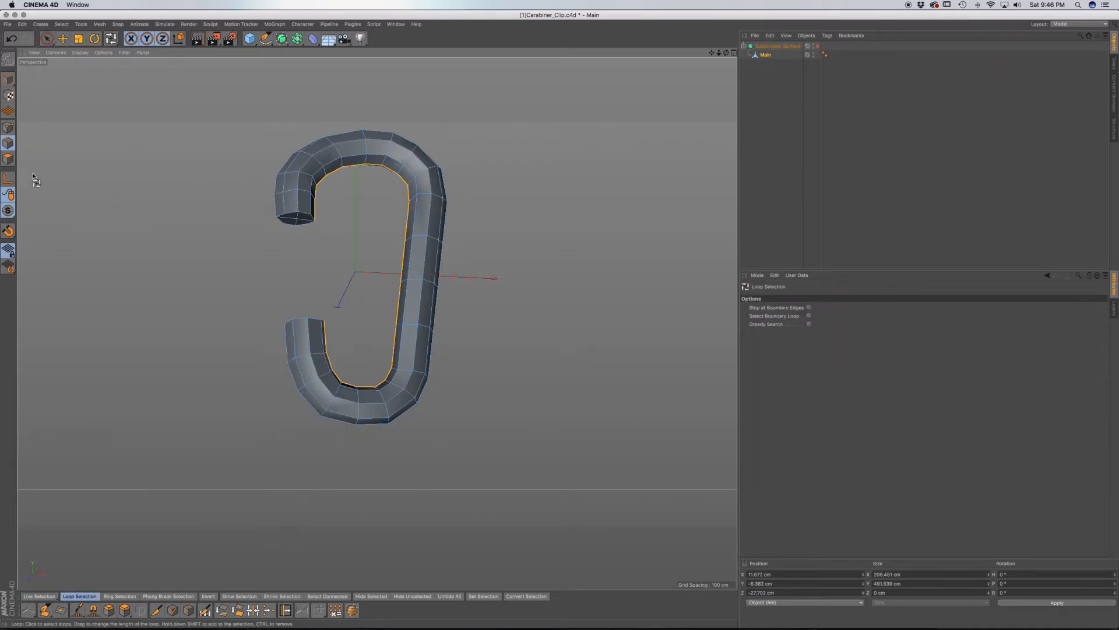
ctrl+click(14, 158)
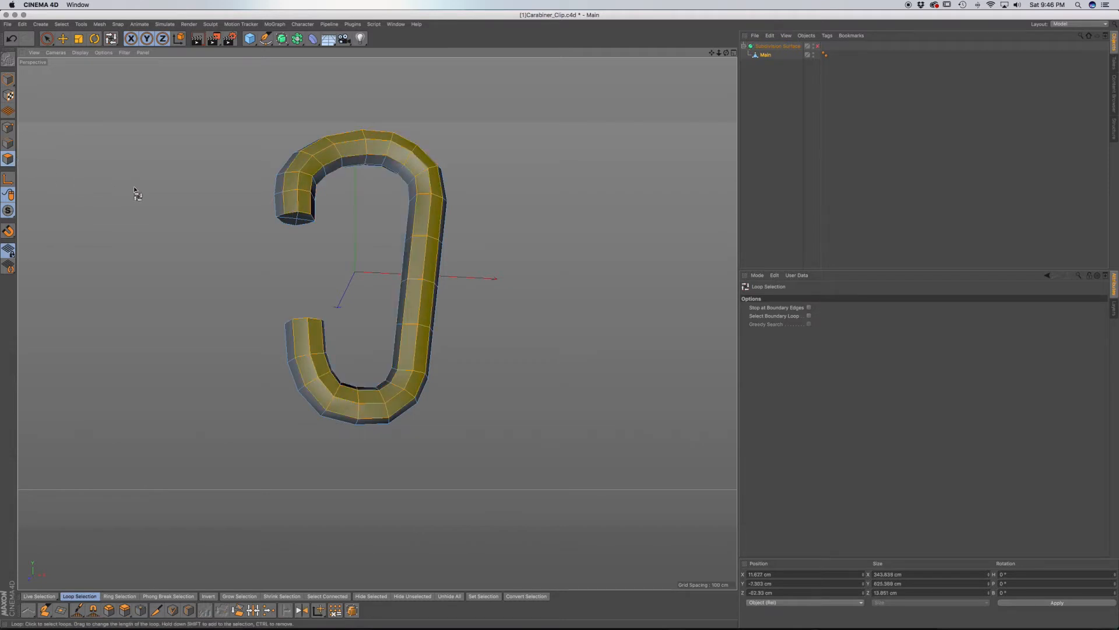
click(279, 208)
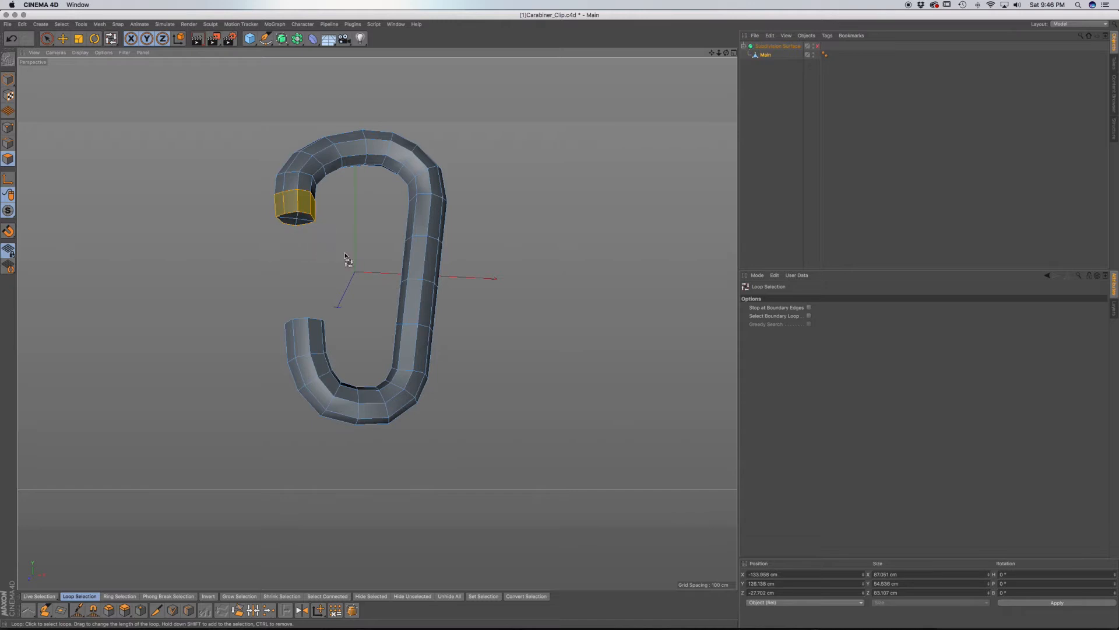
Step: Split the selected polygon ring into a separate object, and select that new object with the Move tool
key(u)
key(p)
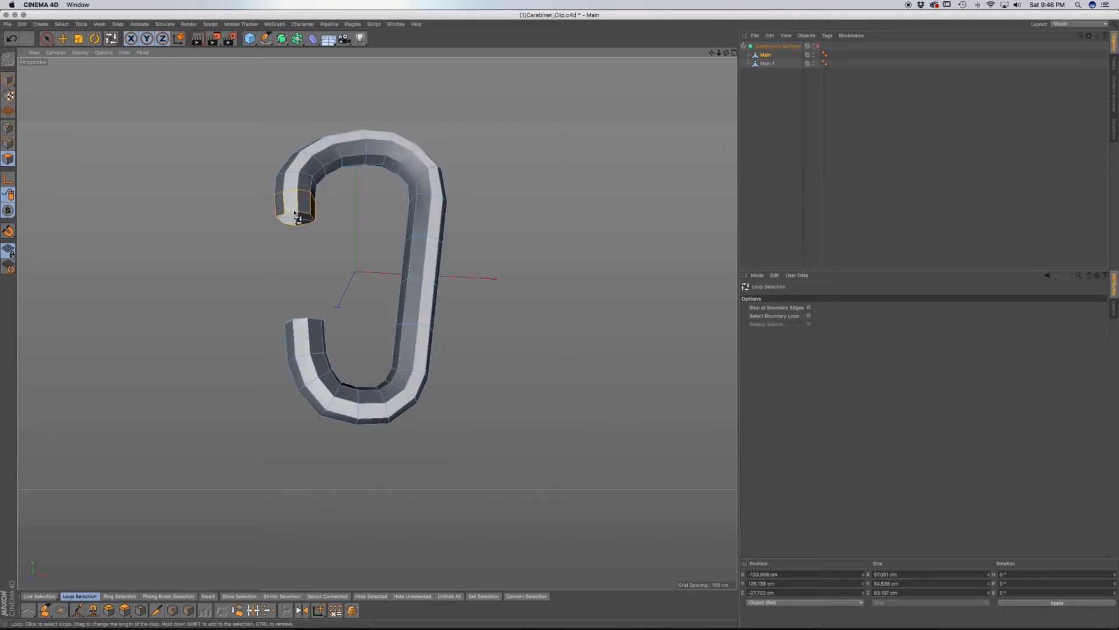
click(767, 63)
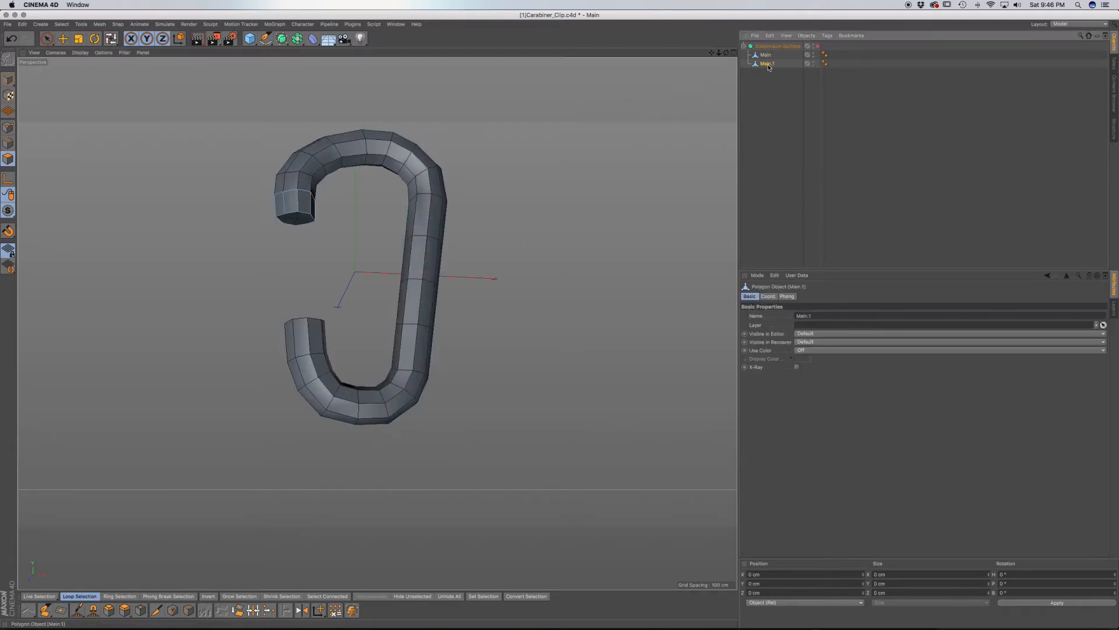
click(63, 39)
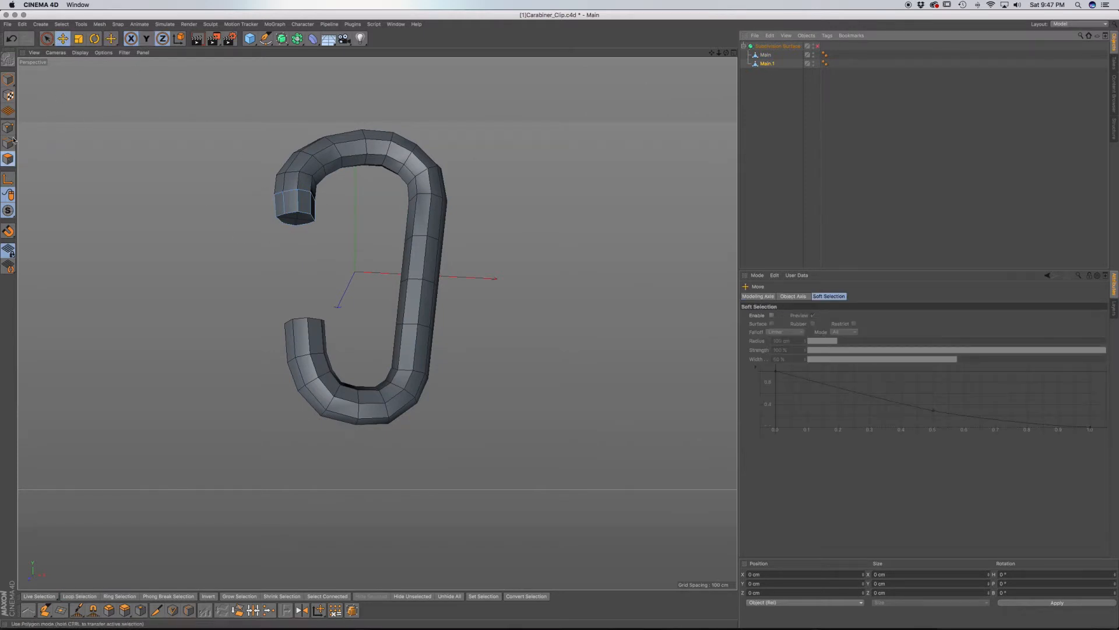
Step: Move the split-off ring object down along Y to about -63 cm in Model mode, clear of the frame's upper end
click(9, 81)
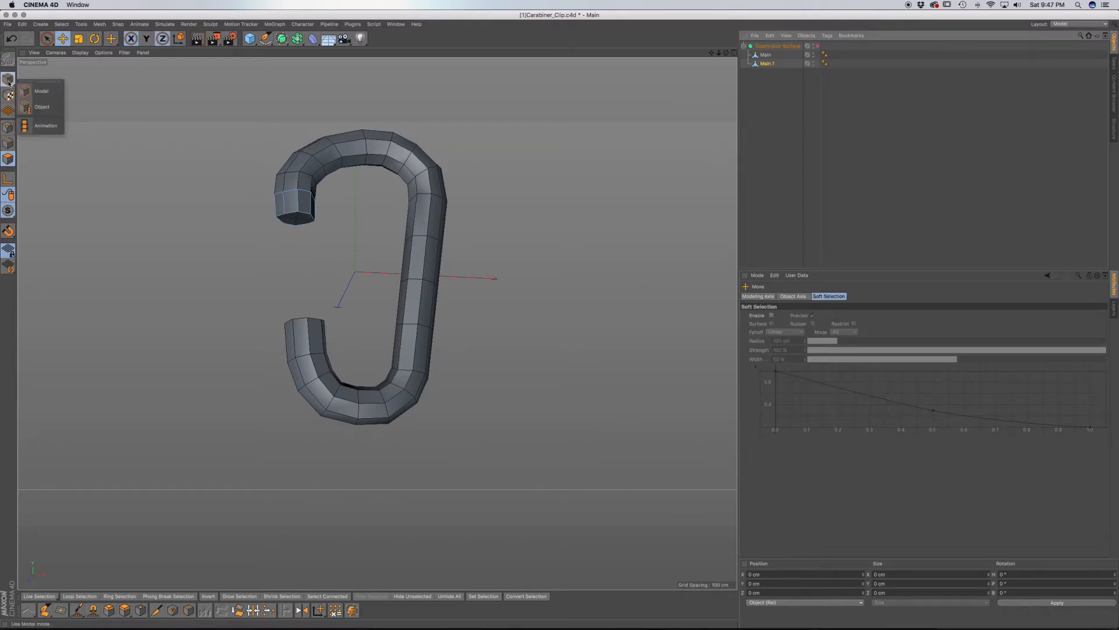
click(36, 90)
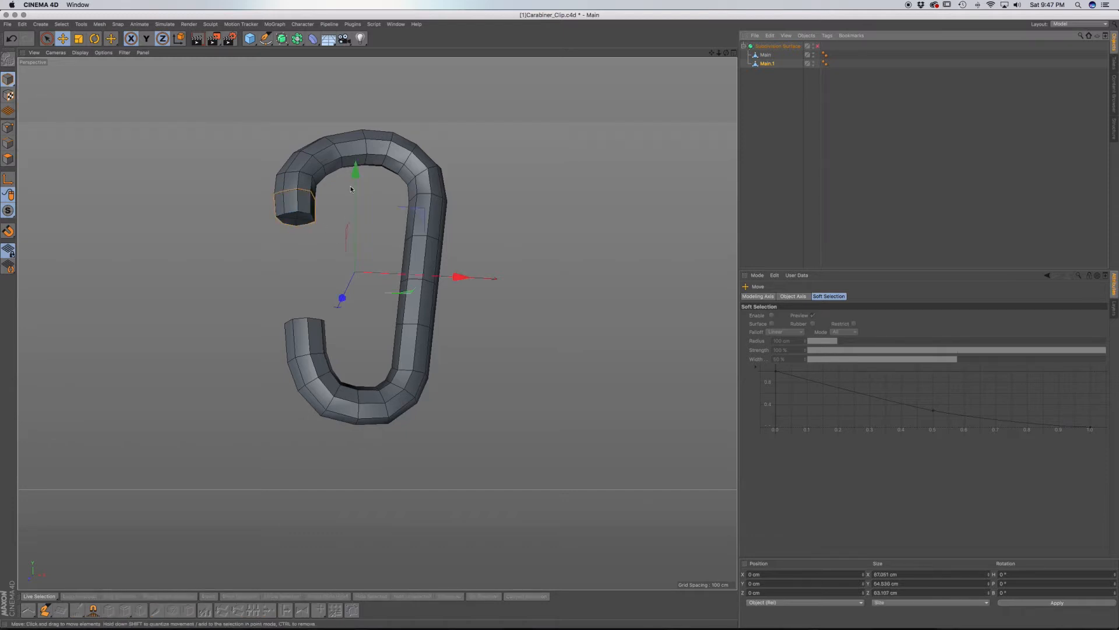
alt+drag(325, 225, 293, 217)
drag(371, 170, 372, 202)
alt+drag(326, 254, 368, 267)
scroll(304, 235, up, 8)
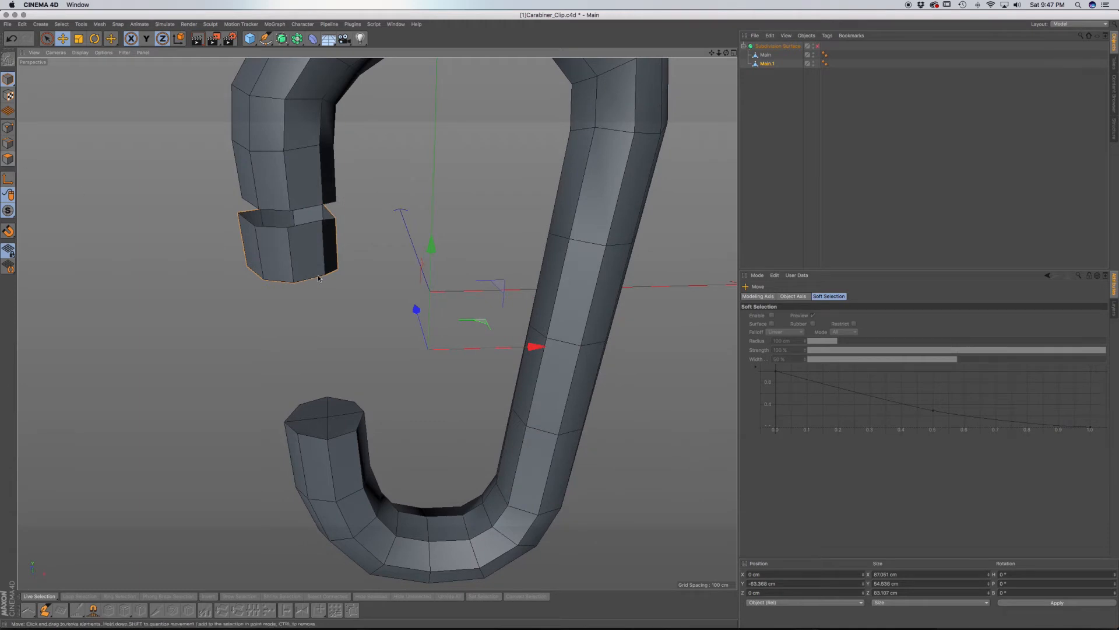
Step: Select all polygons of the split-off ring and scale them along Y to a height of about 108 cm
key(t)
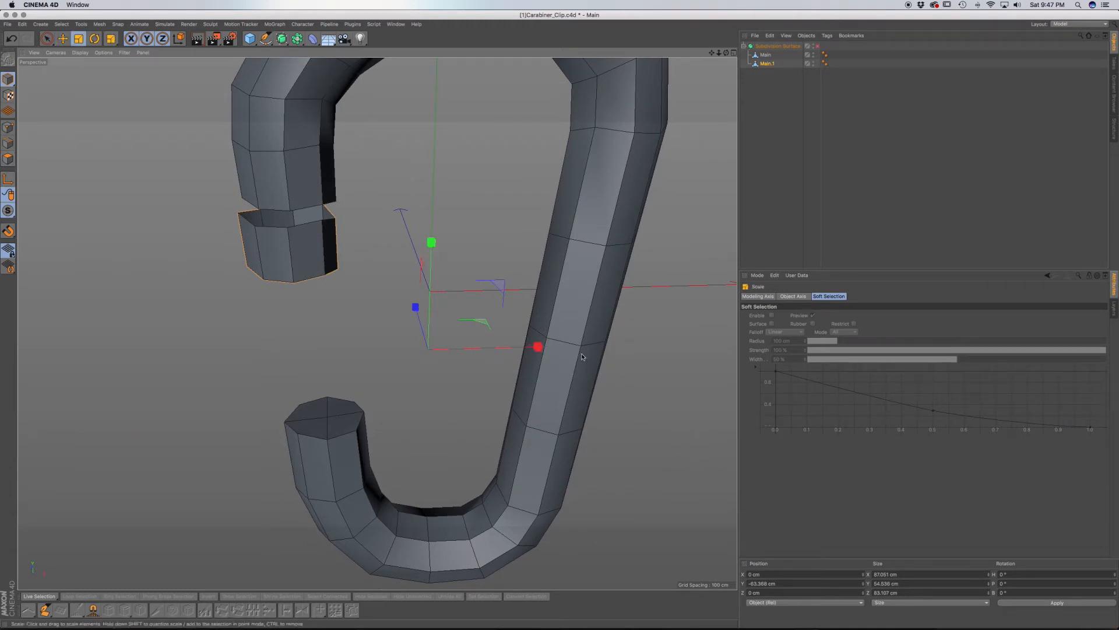
click(8, 158)
click(292, 243)
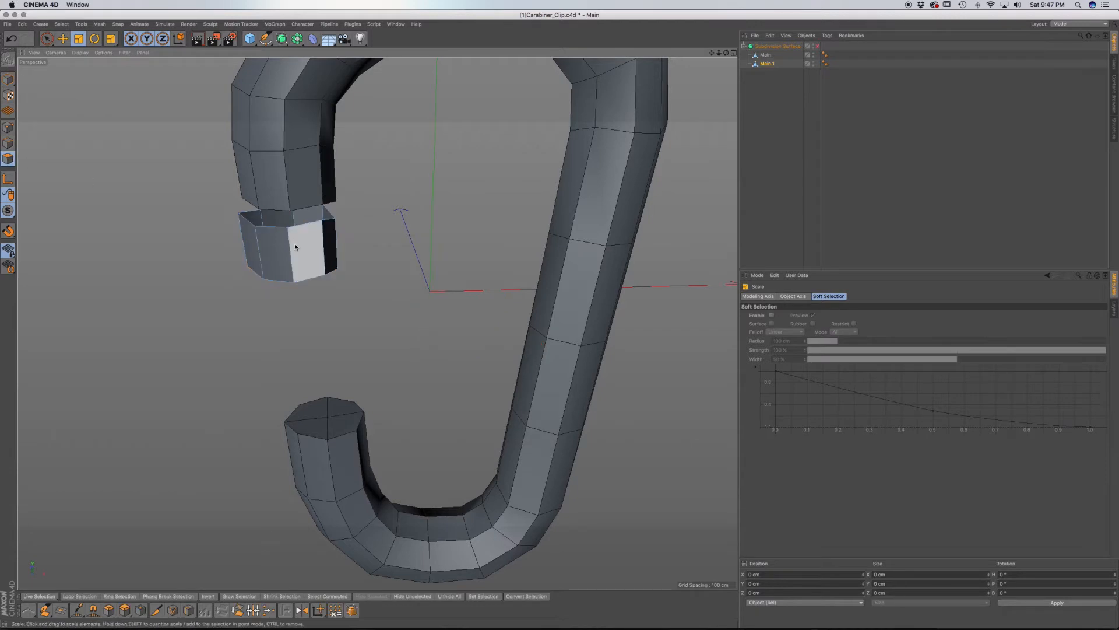
key(super+a)
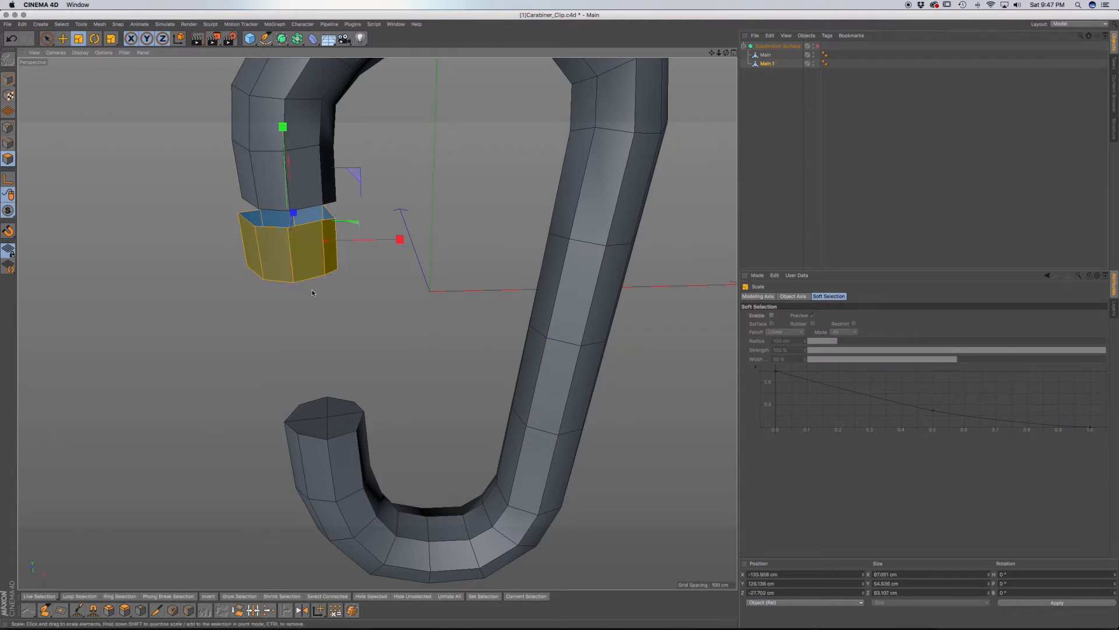
drag(283, 126, 279, 17)
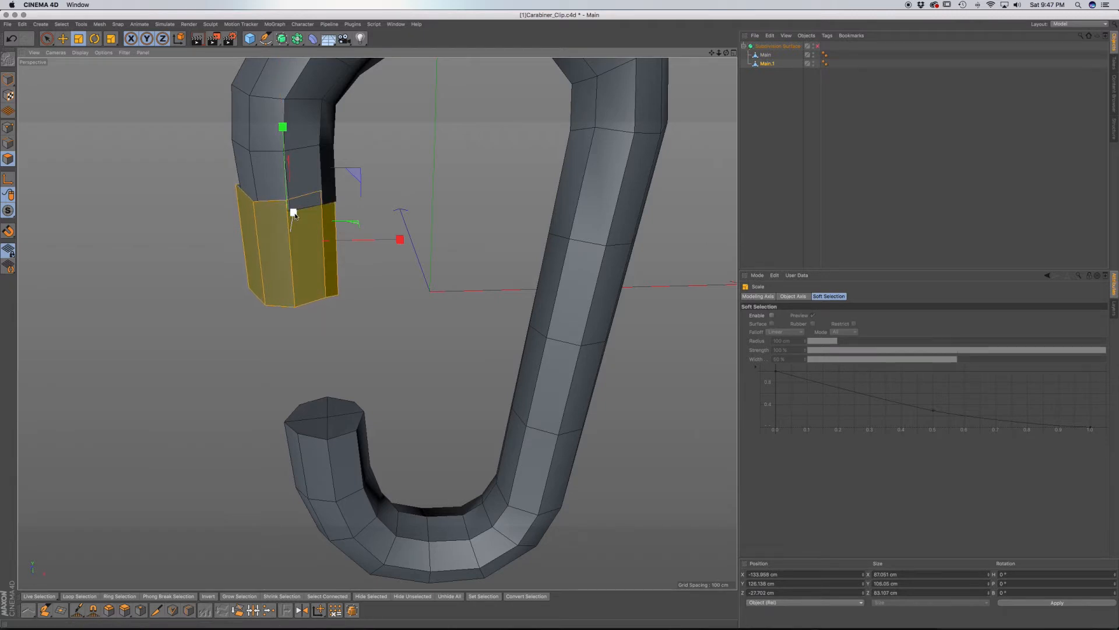
Step: Move the stretched ring into the frame's opening, to about -126 cm in X and 46 cm in Y
key(e)
drag(284, 132, 297, 210)
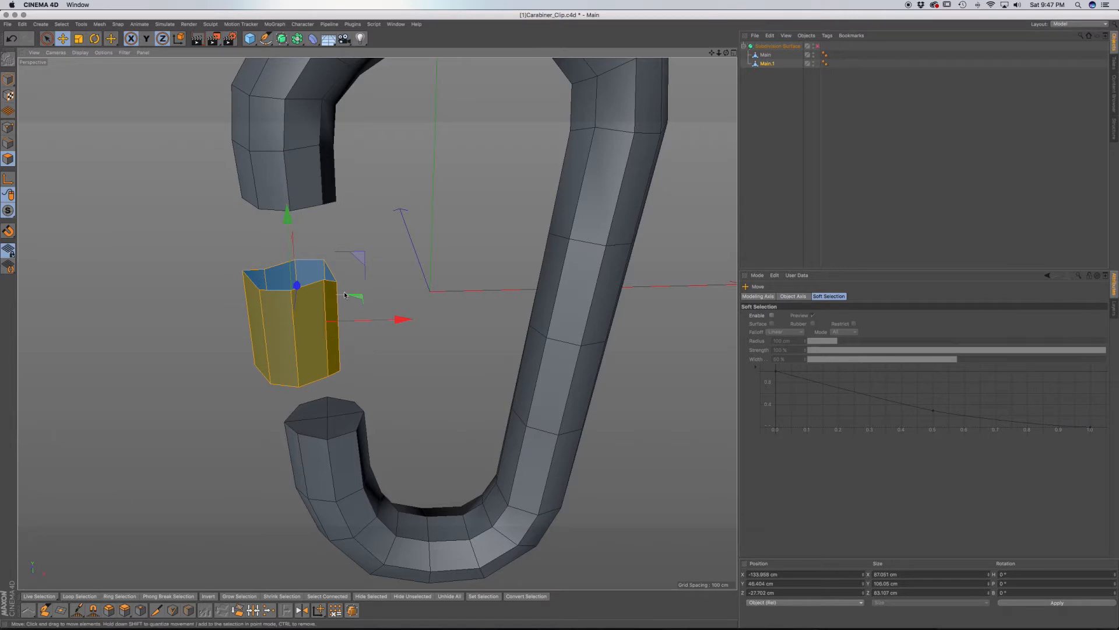
alt+middle_drag(333, 312, 319, 286)
alt+drag(320, 286, 398, 298)
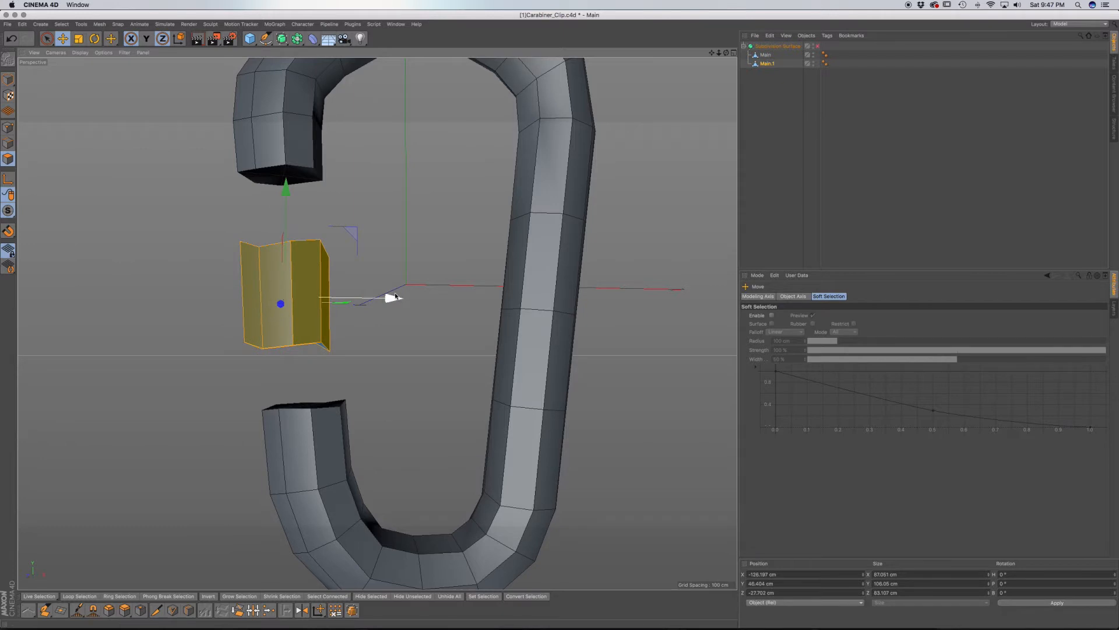
Step: Using the Front view reference as a guide, lower the gate tube to about 19 cm in Y and stretch it to about 230 cm high
middle_click(392, 295)
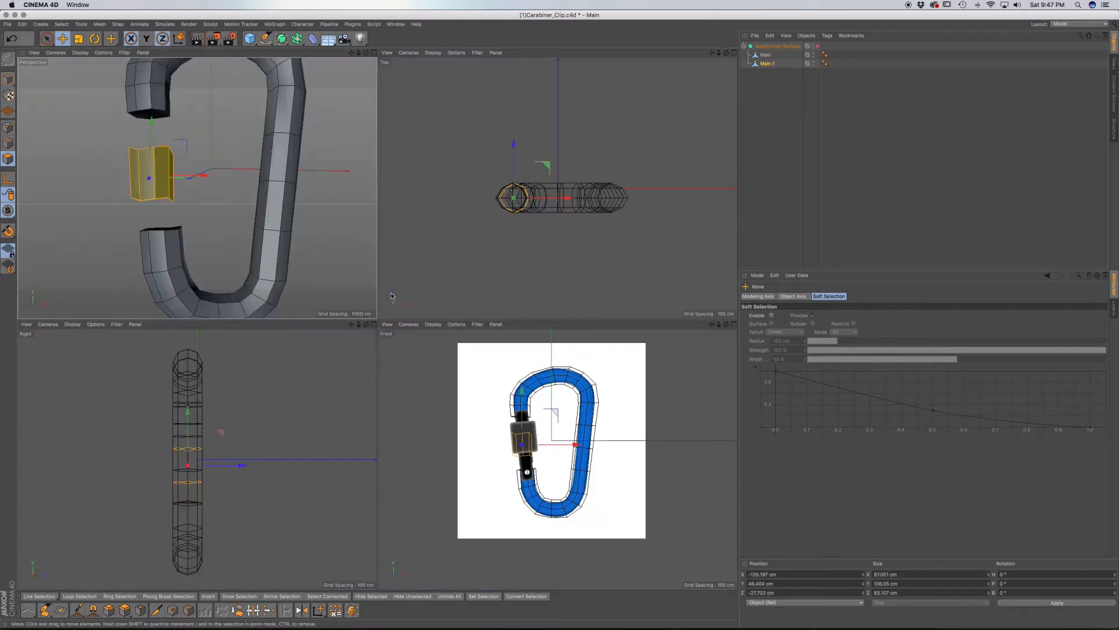
middle_click(390, 333)
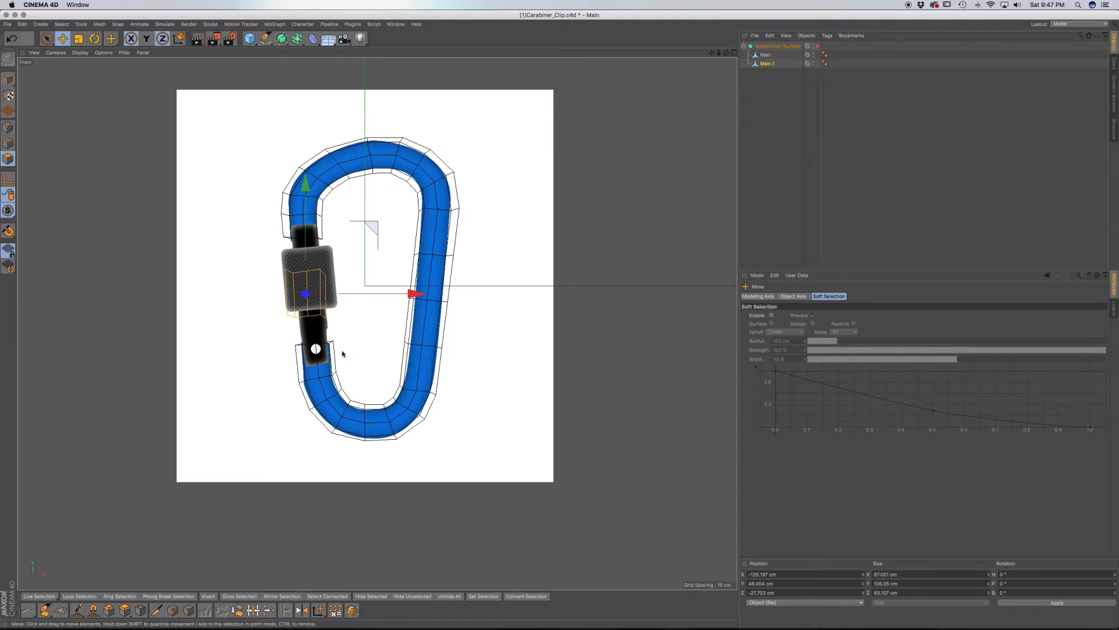
key(F1)
drag(286, 188, 291, 216)
key(t)
drag(287, 217, 261, 86)
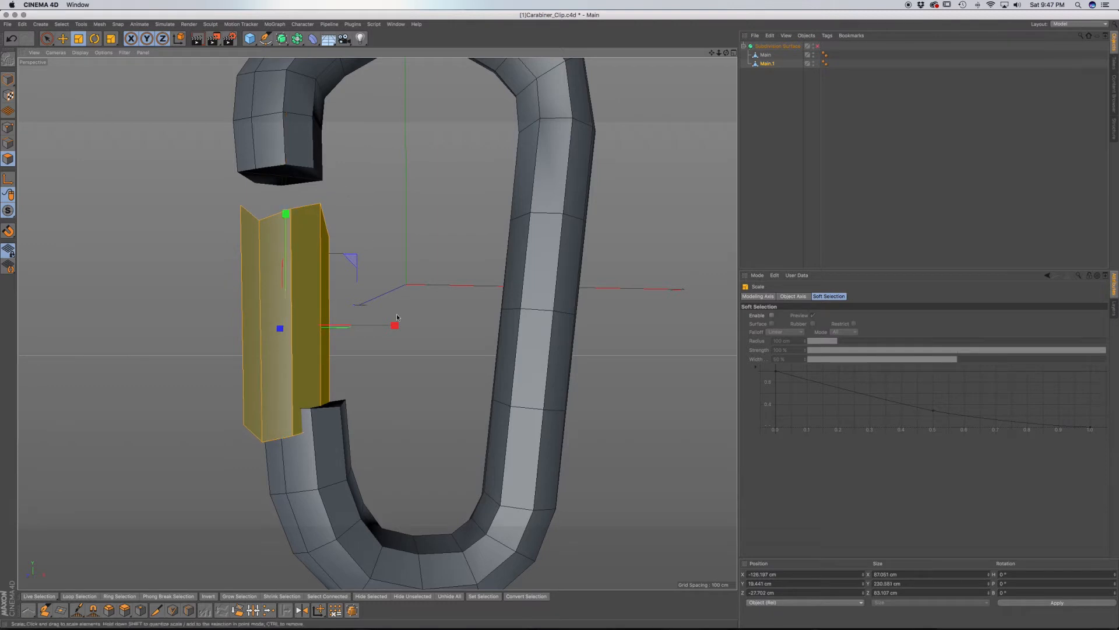
Step: Shift the gate tube inward to about -113 cm in X and tilt it slightly toward the frame's lower open end
key(e)
mouse_move(400, 324)
mouse_down()
mouse_move(407, 330)
mouse_move(365, 294)
mouse_move(357, 303)
mouse_move(405, 325)
mouse_up()
key(r)
key(e)
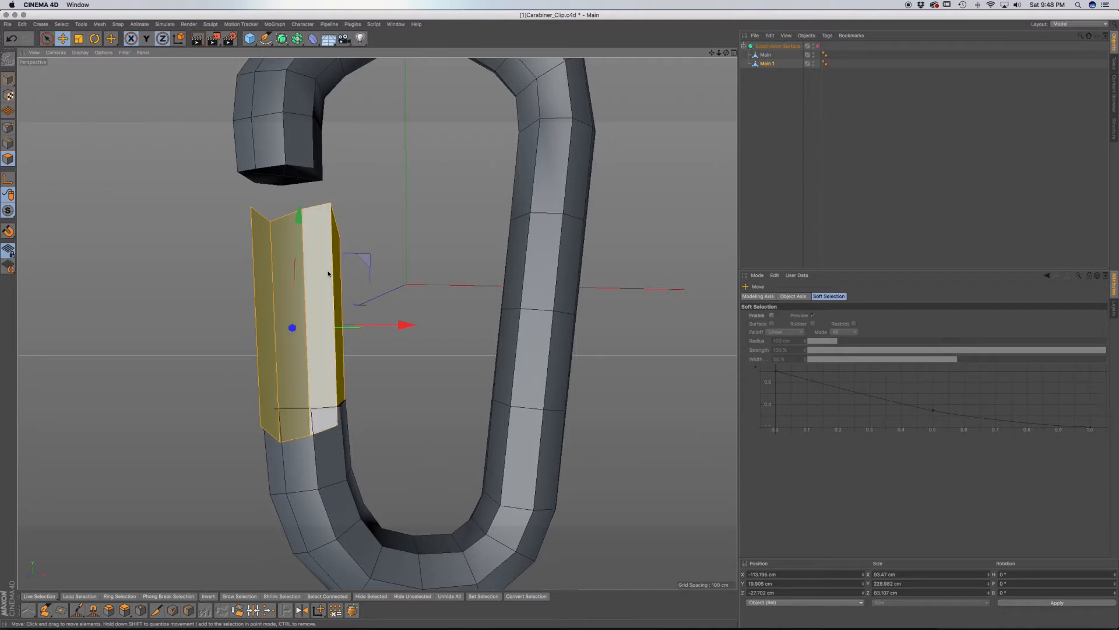
Step: Loop-select the gate tube's jagged upper edge and flatten it by scaling it to 0 cm along Y
alt+drag(313, 298, 277, 325)
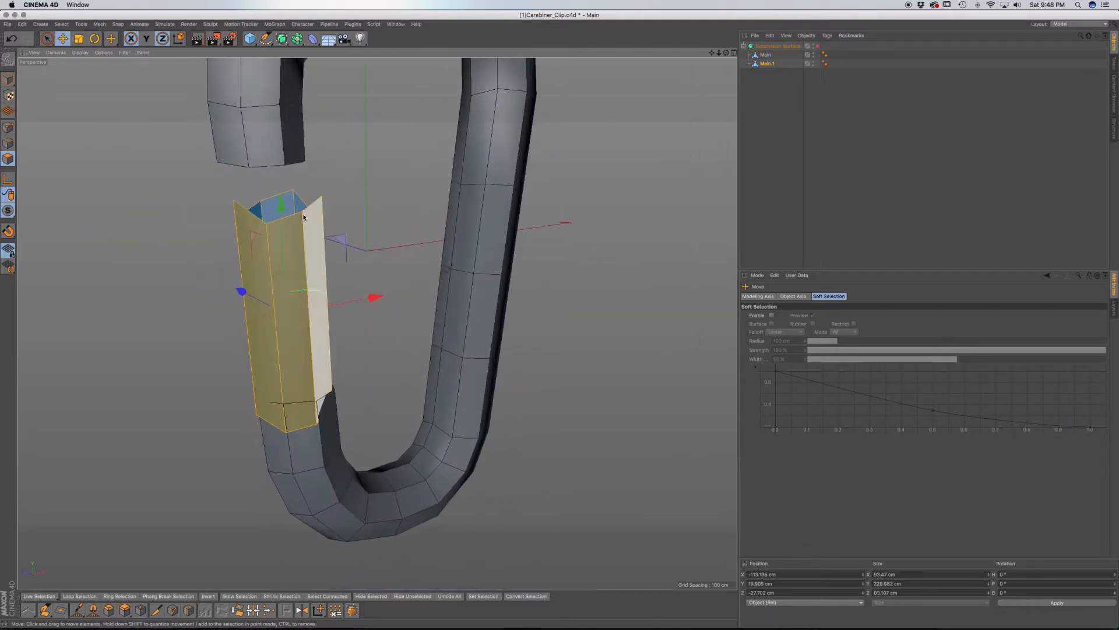
click(7, 144)
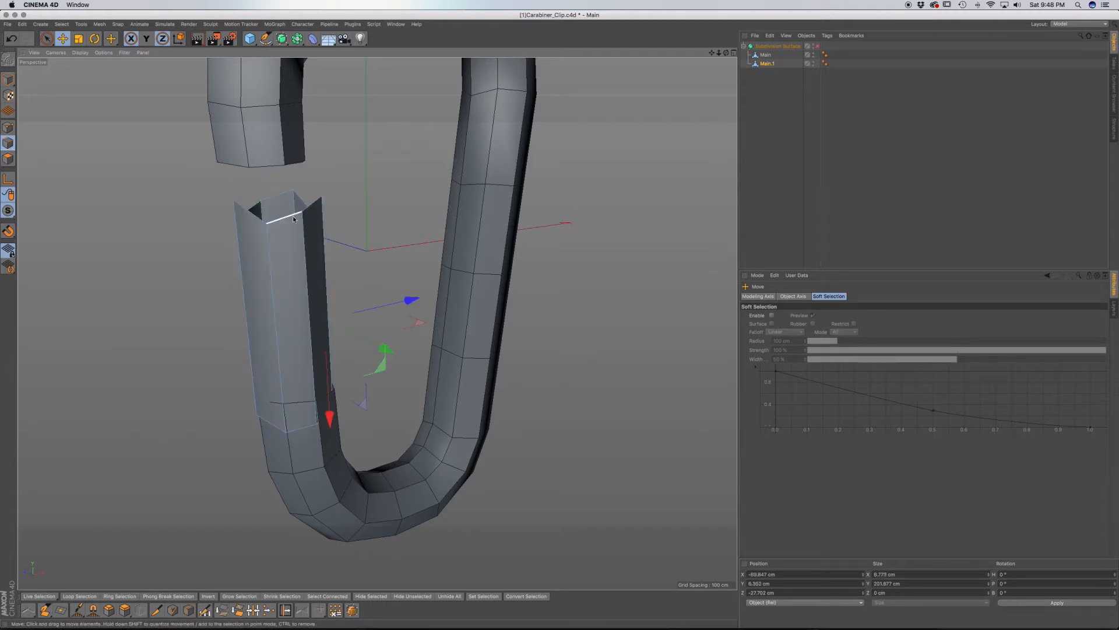
key(u)
key(l)
click(290, 215)
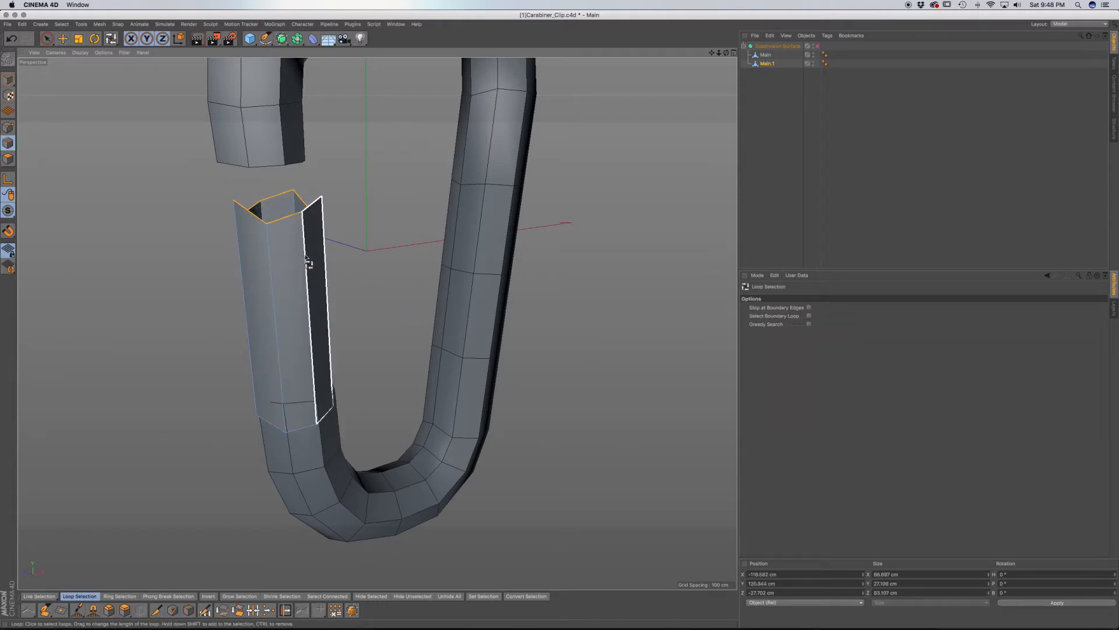
key(t)
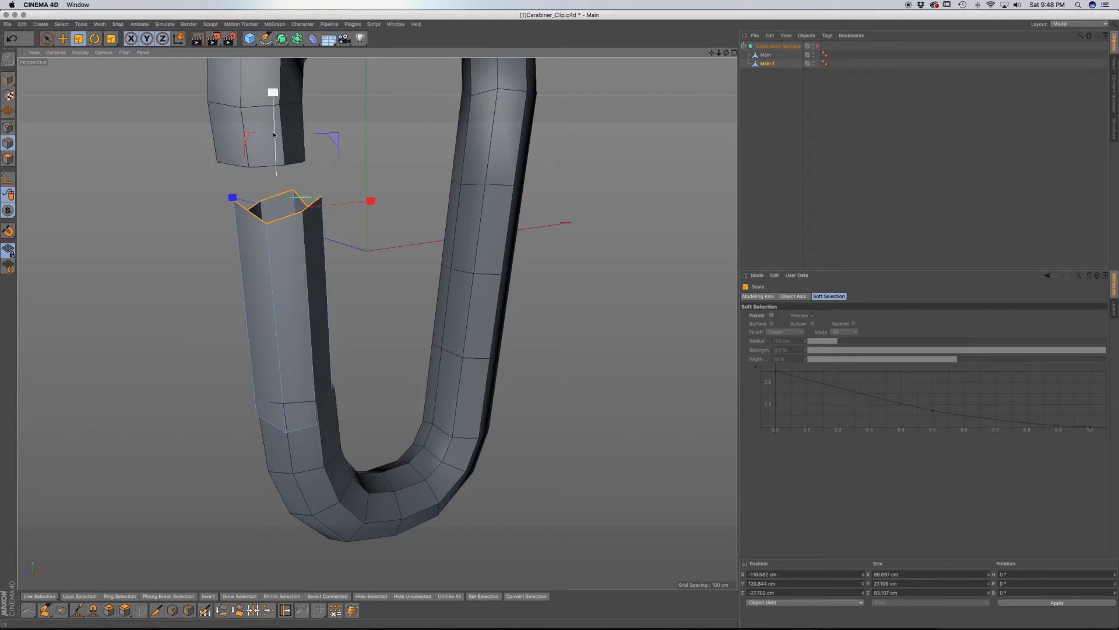
drag(276, 102, 280, 211)
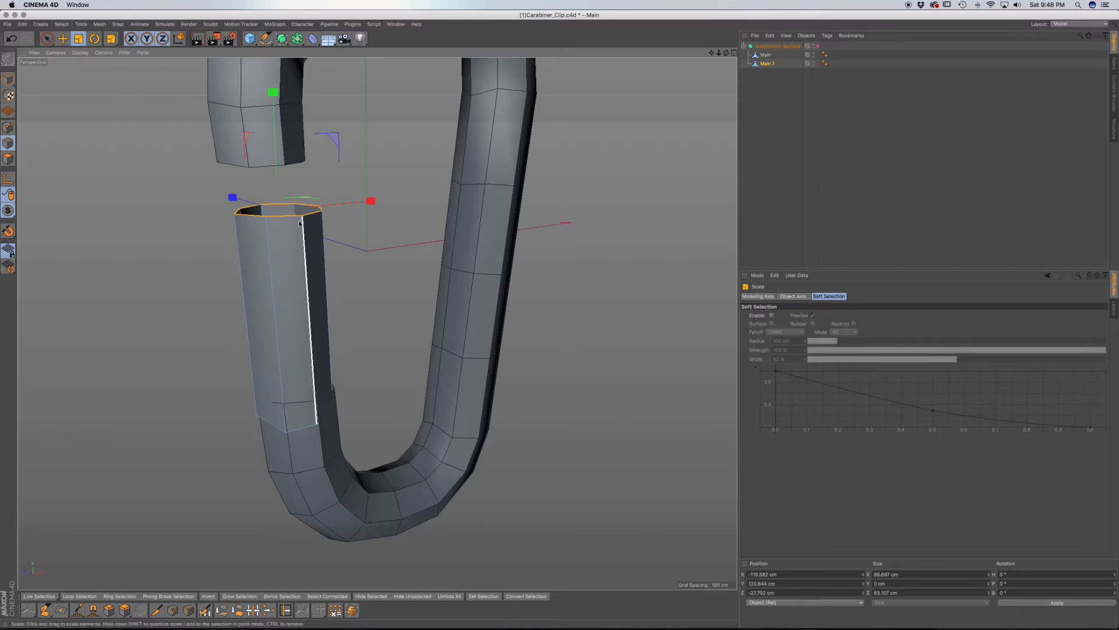
Step: Loop-select the gate tube's lower edge and flatten it to 0 cm along Y
alt+middle_drag(303, 237, 286, 133)
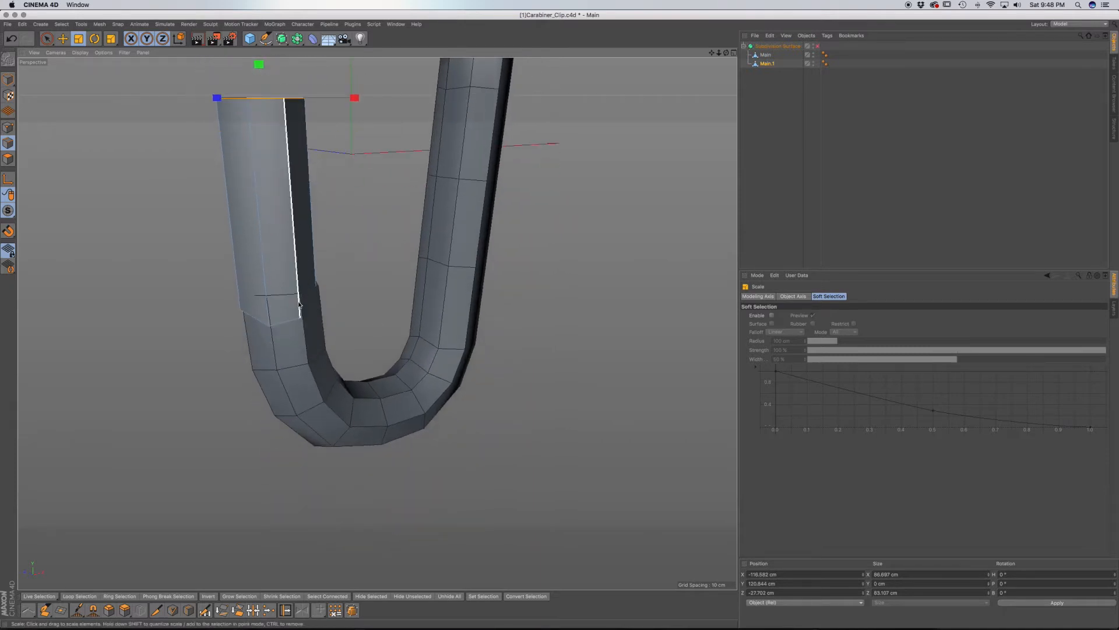
key(u)
key(l)
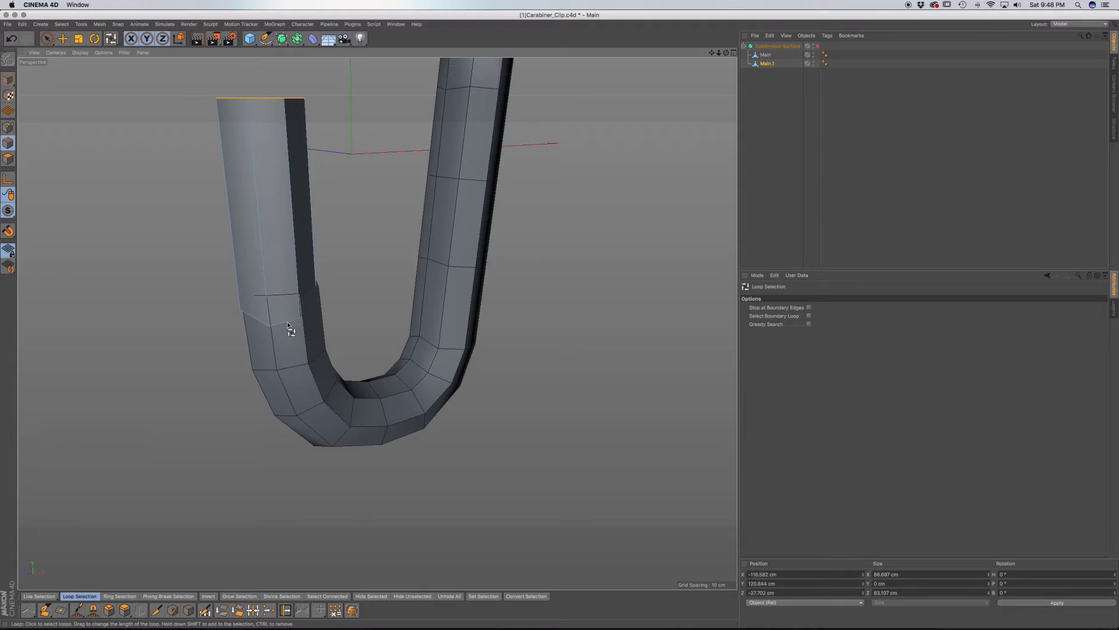
click(298, 319)
key(t)
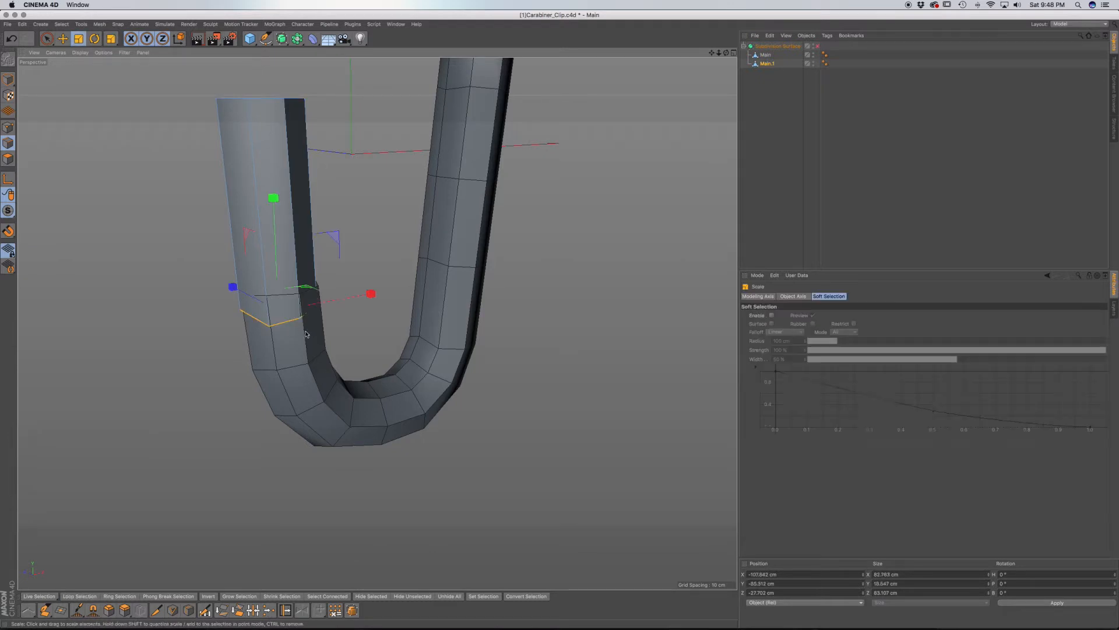
drag(271, 227, 283, 298)
scroll(282, 298, down, 5)
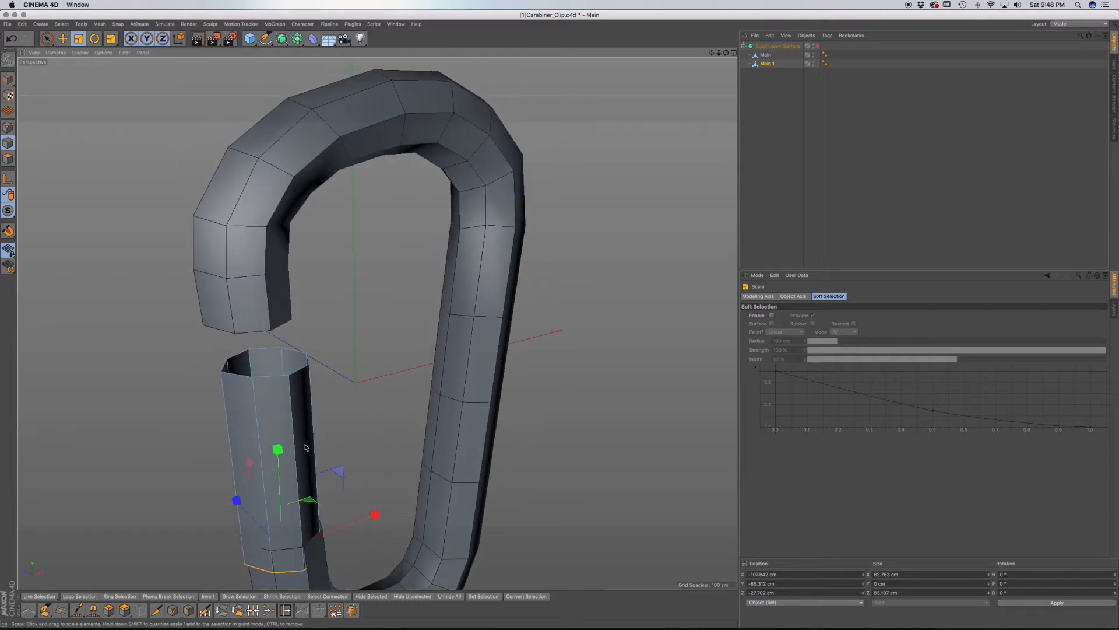
Step: Stretch the gate tube's polygons along Y to about 281 cm against the reference image in the Front view
alt+drag(281, 391, 218, 401)
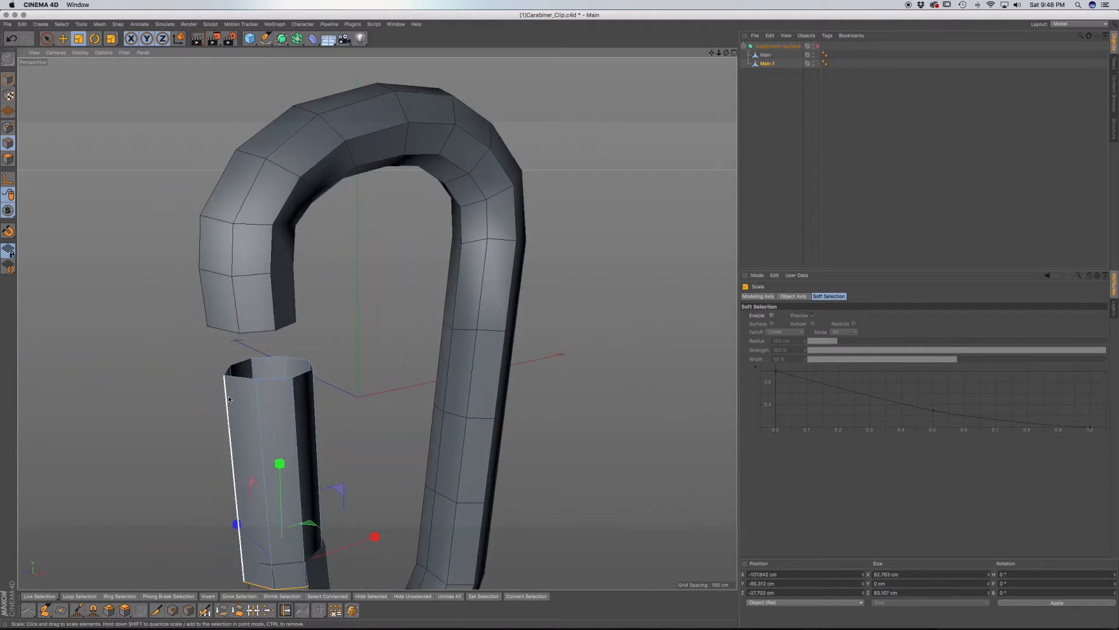
key(F4)
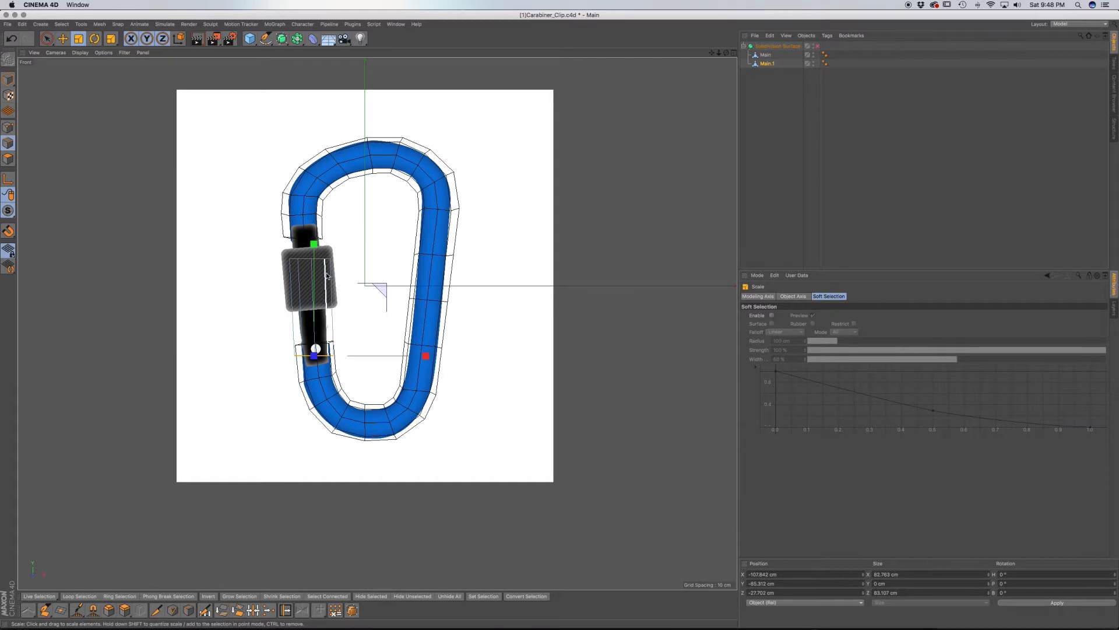
scroll(336, 270, up, 5)
click(8, 158)
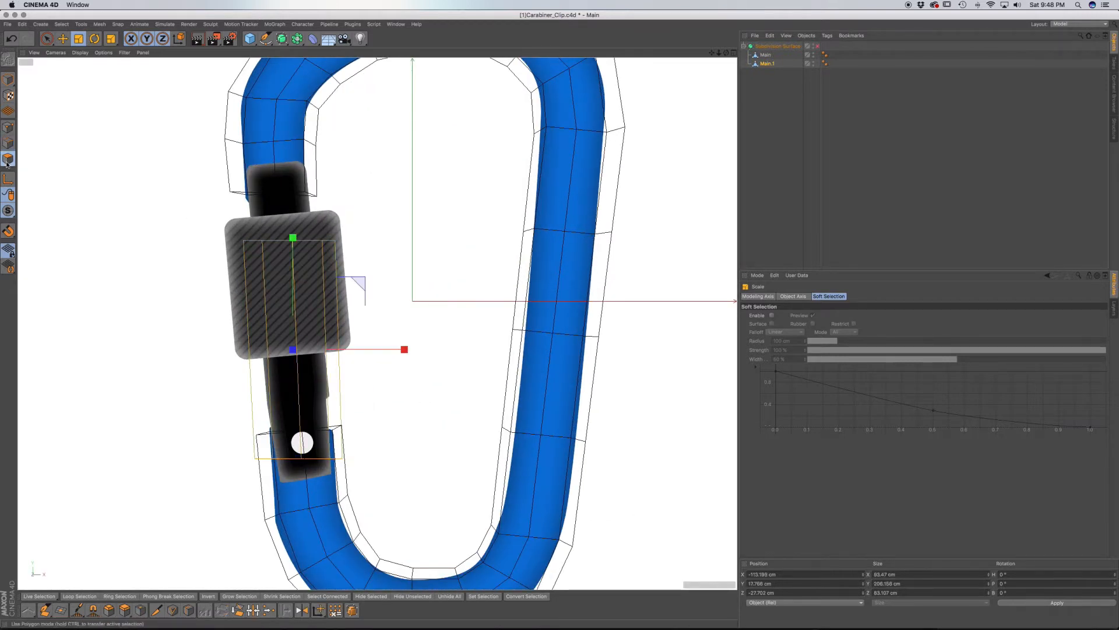
drag(293, 240, 289, 199)
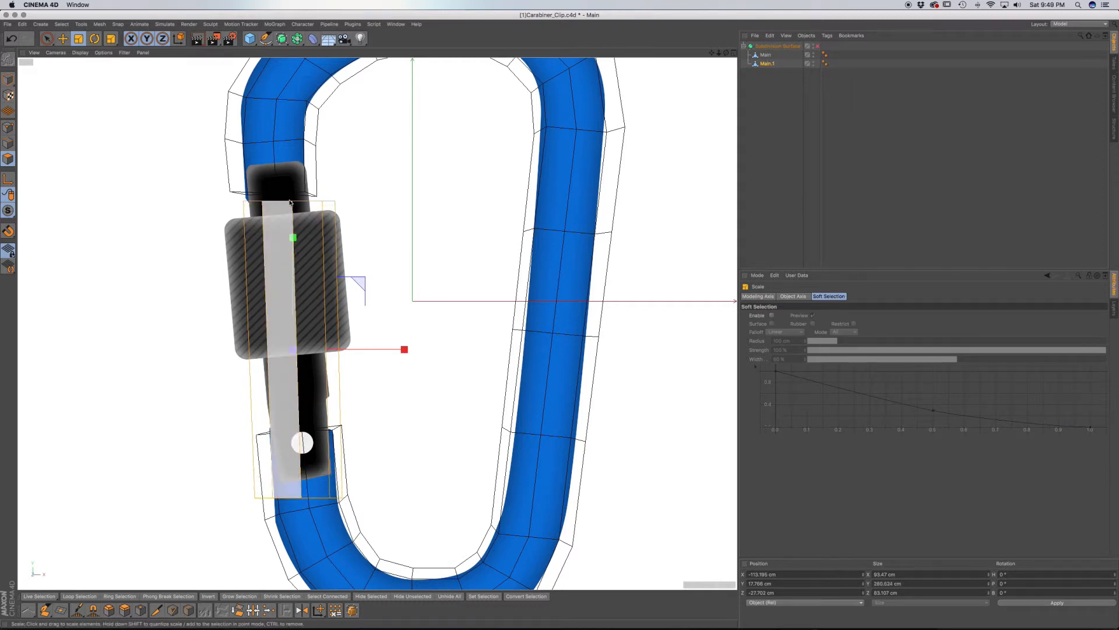
Step: Raise the gate tube to about 45 cm in Y and rotate it slightly to match the gate's tilt in the reference
key(e)
drag(293, 240, 294, 207)
key(t)
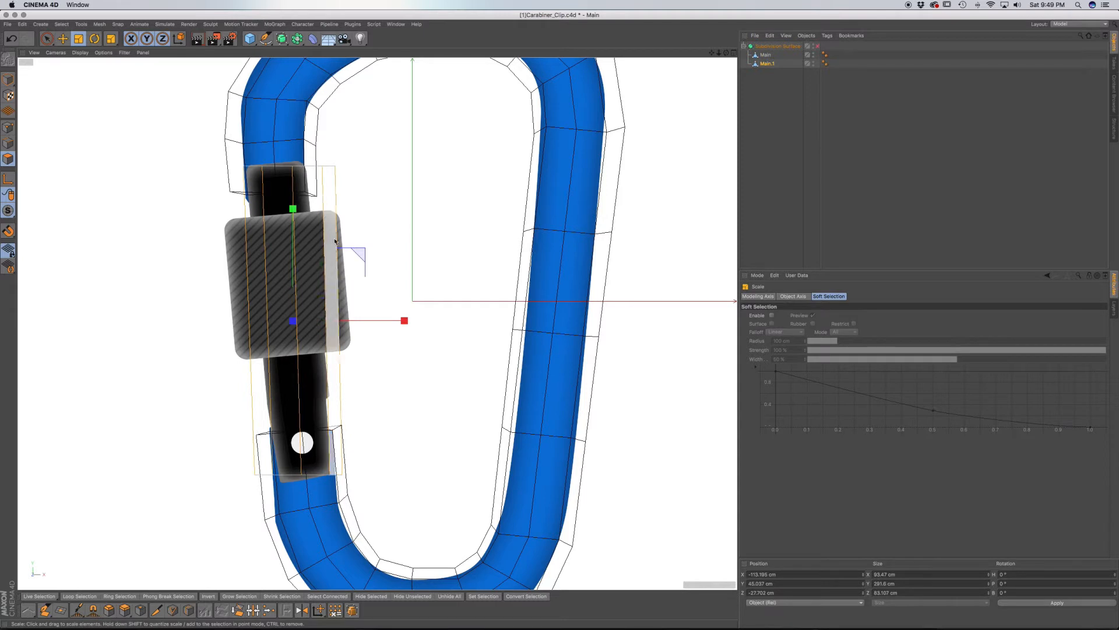
key(r)
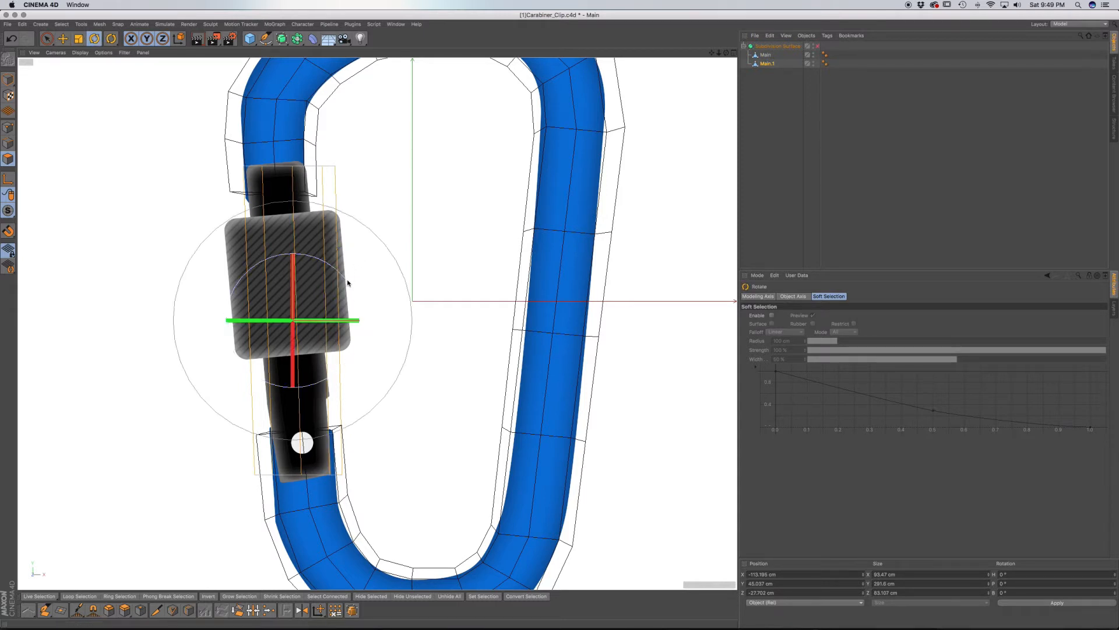
drag(348, 284, 348, 280)
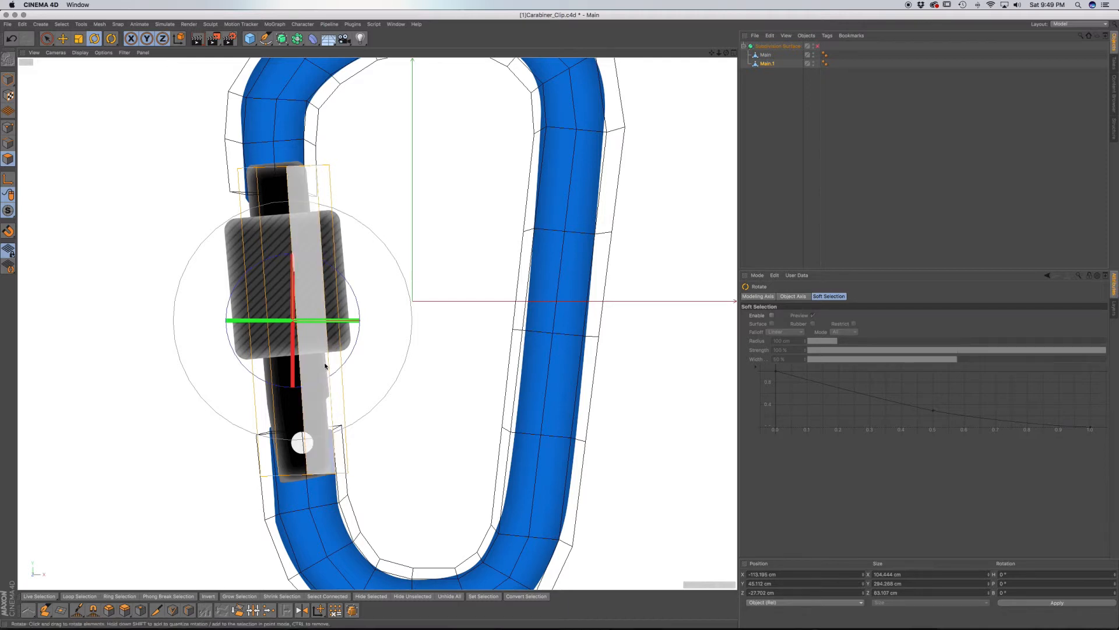
Step: In the Perspective view, nudge the gate tube's polygons outward to about -115 cm in X to align them with the frame
key(F1)
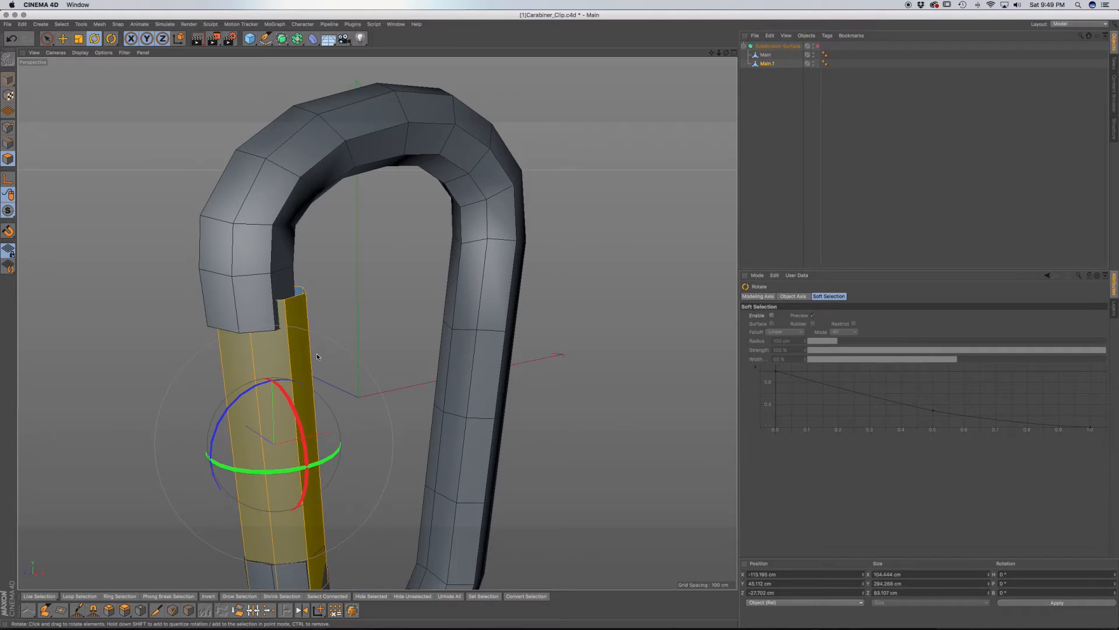
alt+middle_drag(299, 379, 354, 221)
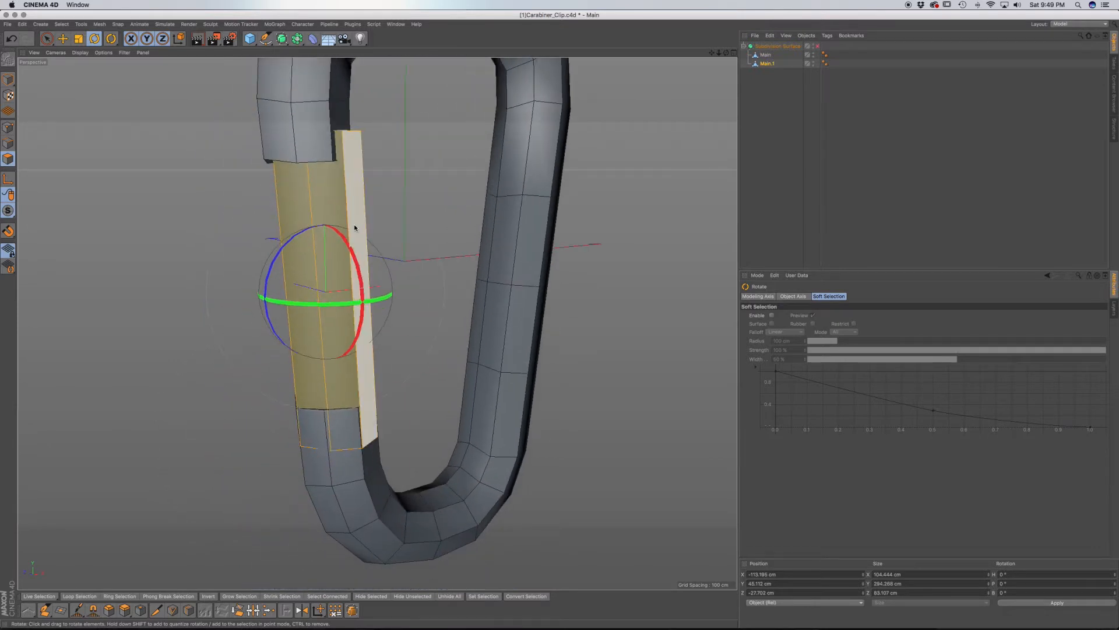
shift+click(355, 224)
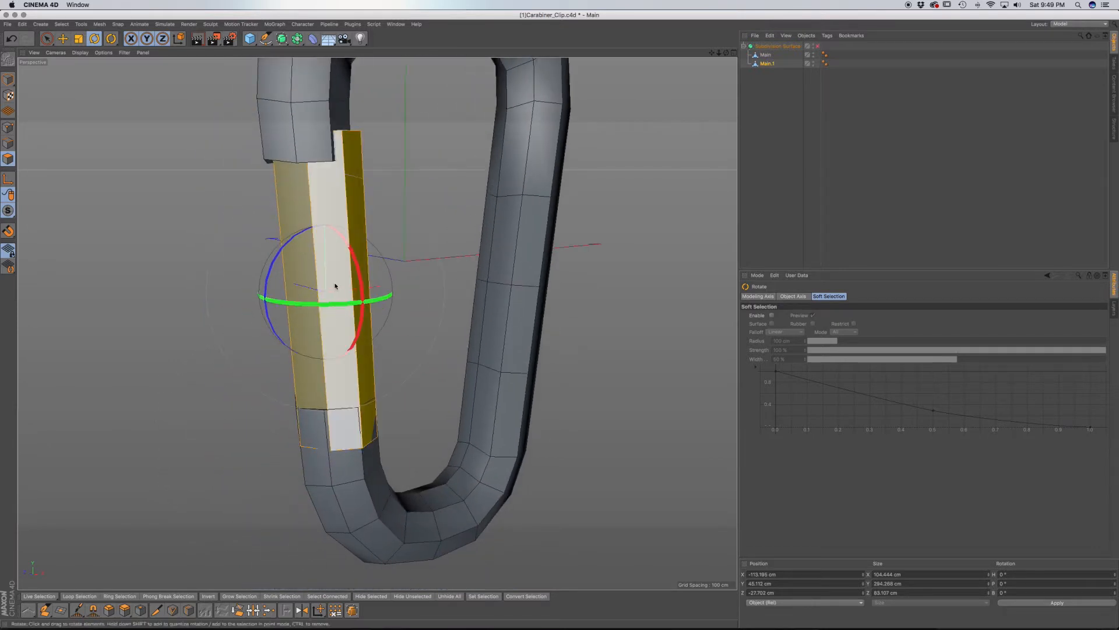
shift+click(335, 287)
shift+click(362, 232)
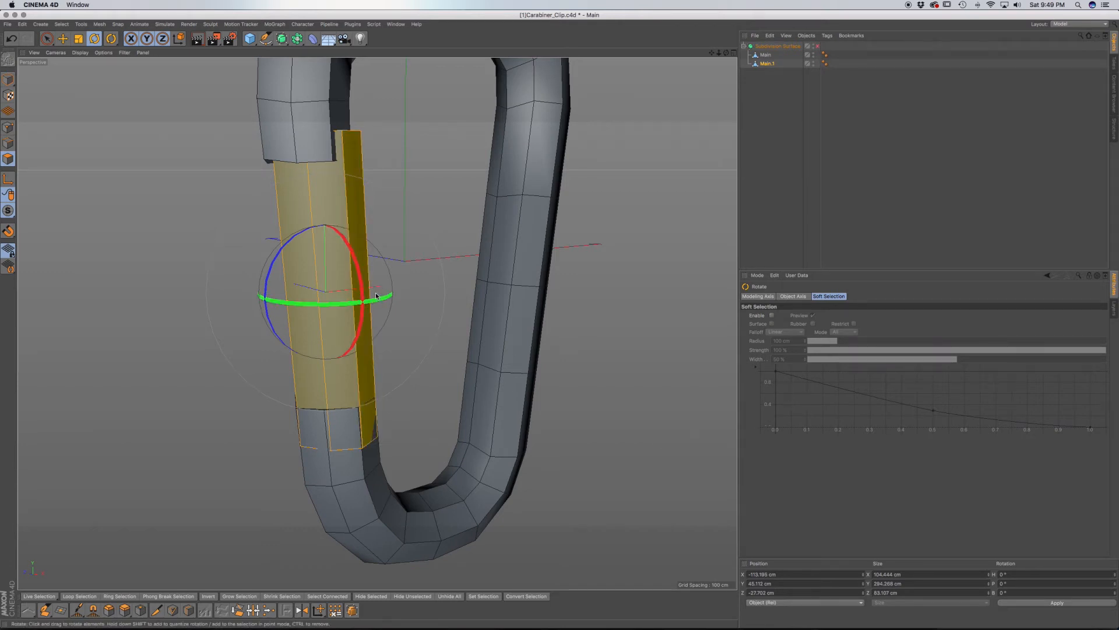
key(e)
drag(402, 284, 400, 283)
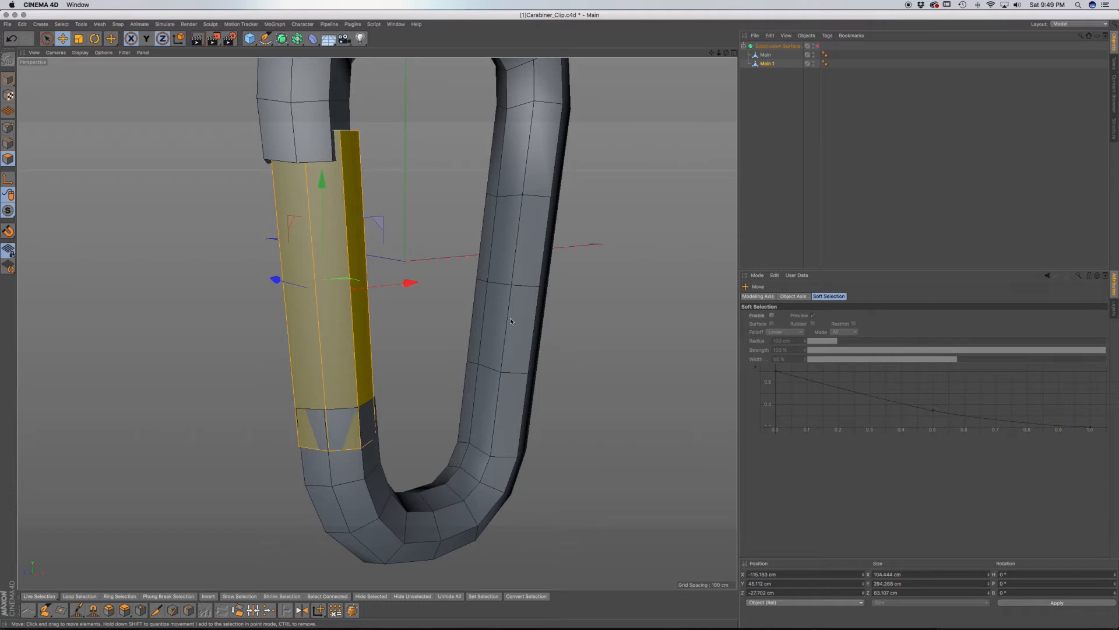
alt+middle_drag(386, 238, 378, 341)
mouse_move(333, 385)
alt+mouse_down()
mouse_move(352, 363)
mouse_move(404, 358)
mouse_move(298, 374)
mouse_move(337, 373)
alt+mouse_up()
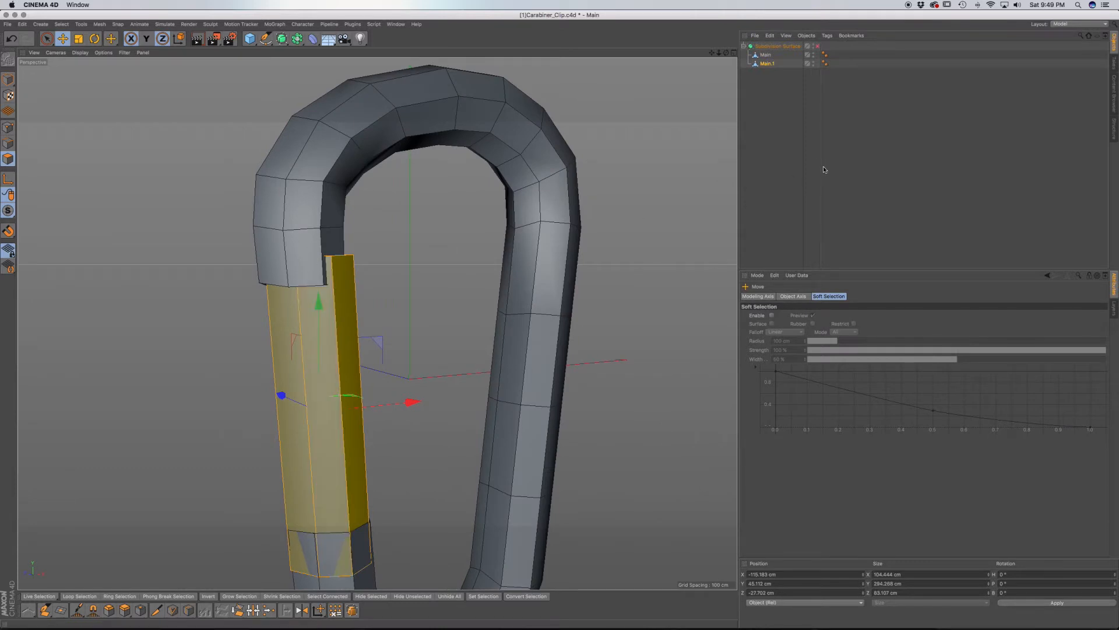
Step: Rename the gate tube object as Swing
click(768, 63)
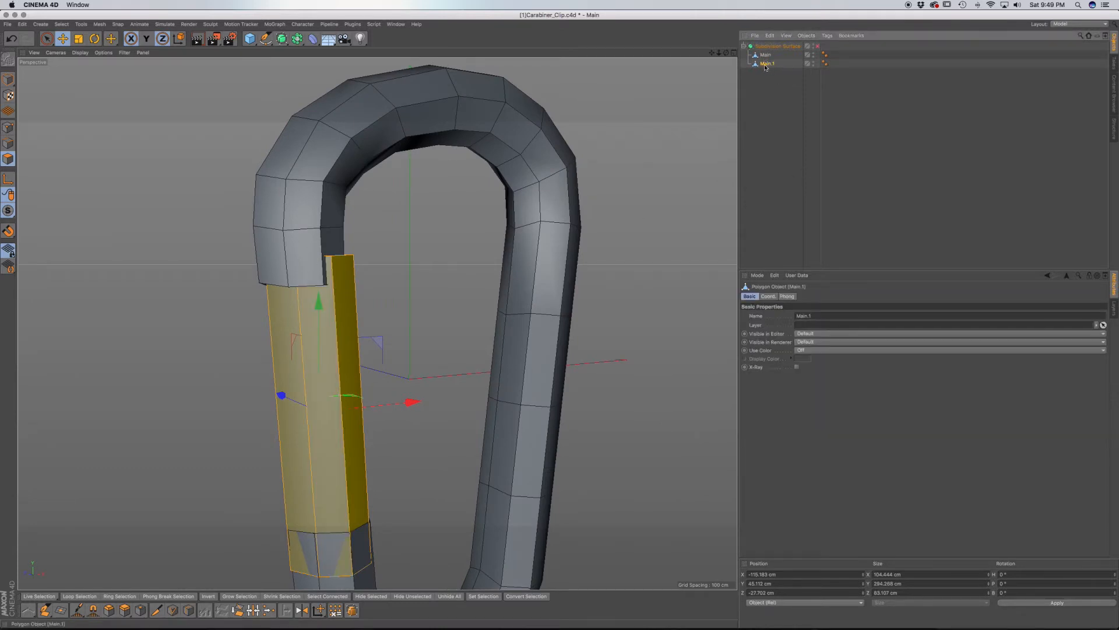
double_click(768, 63)
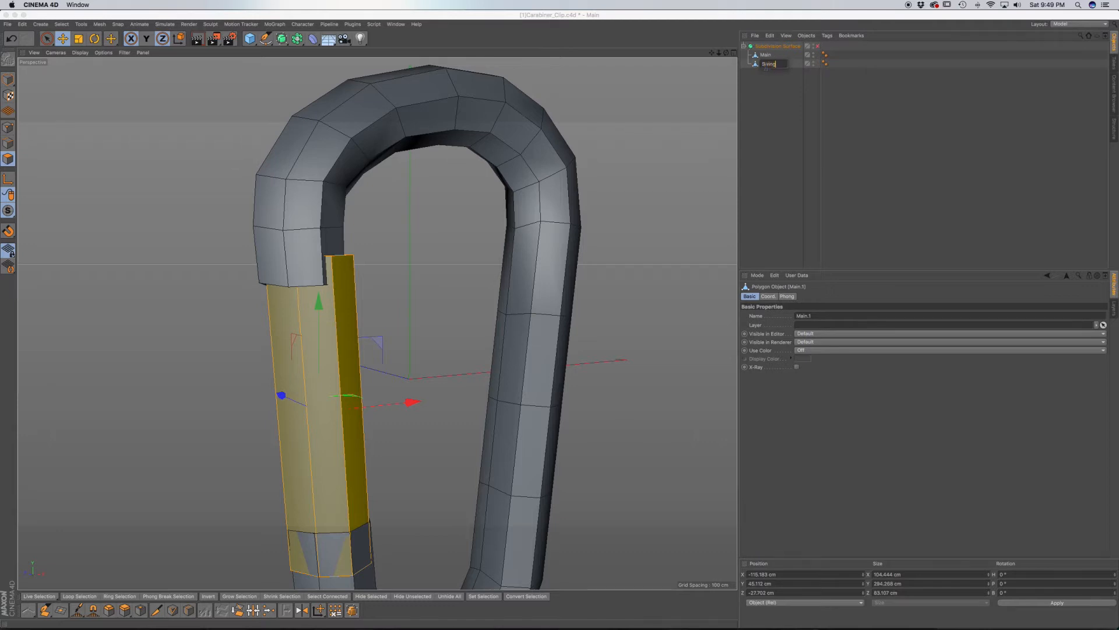
text(Swing)
key(Return)
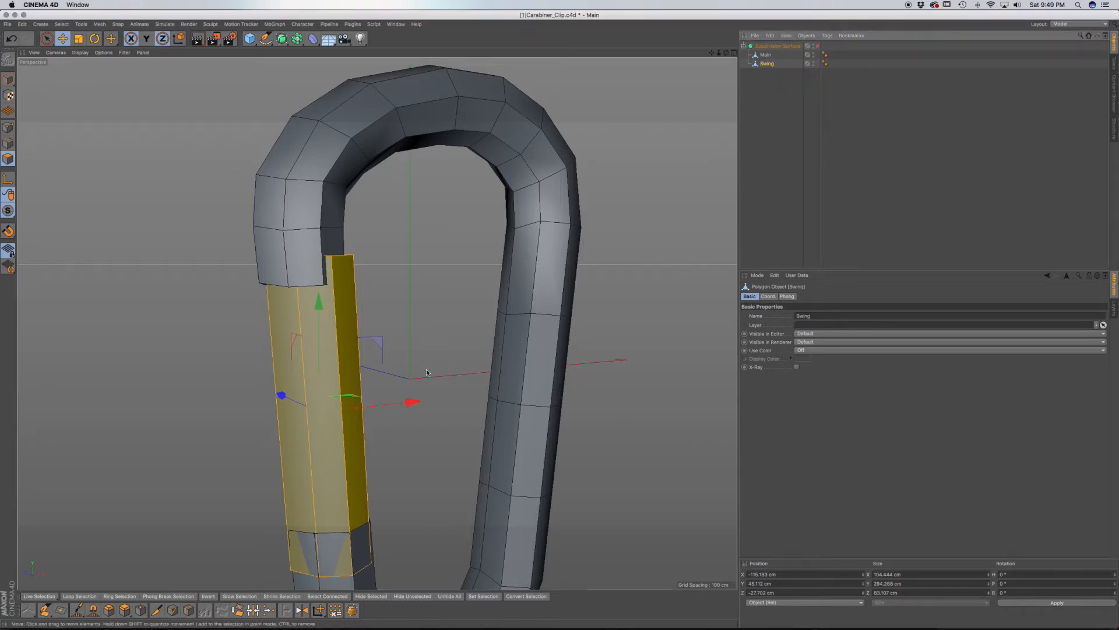
key(F4)
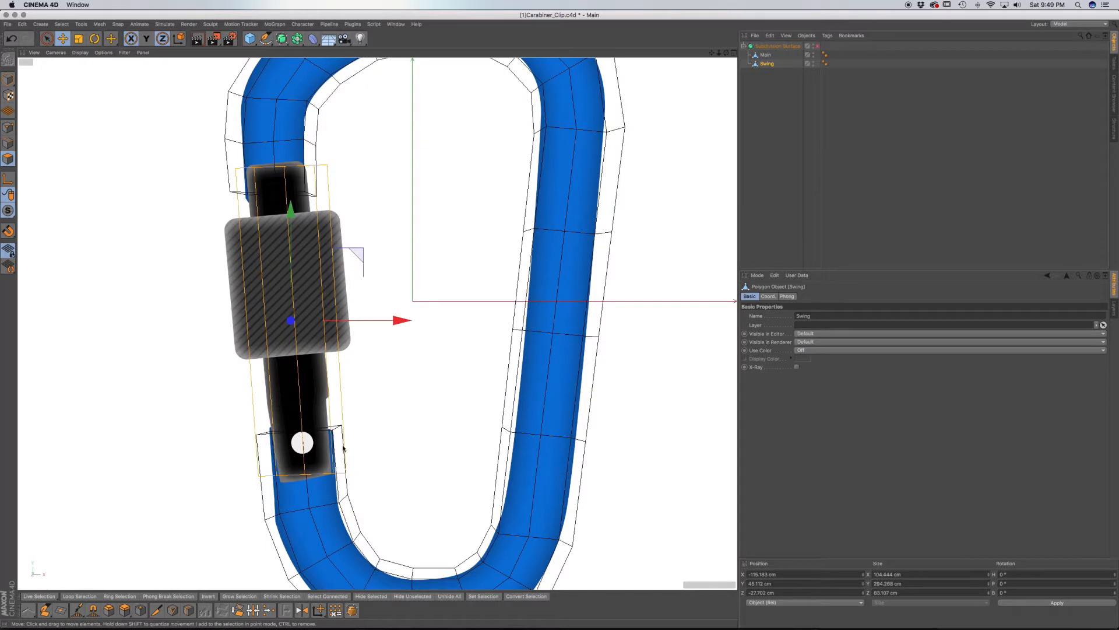
drag(297, 444, 305, 447)
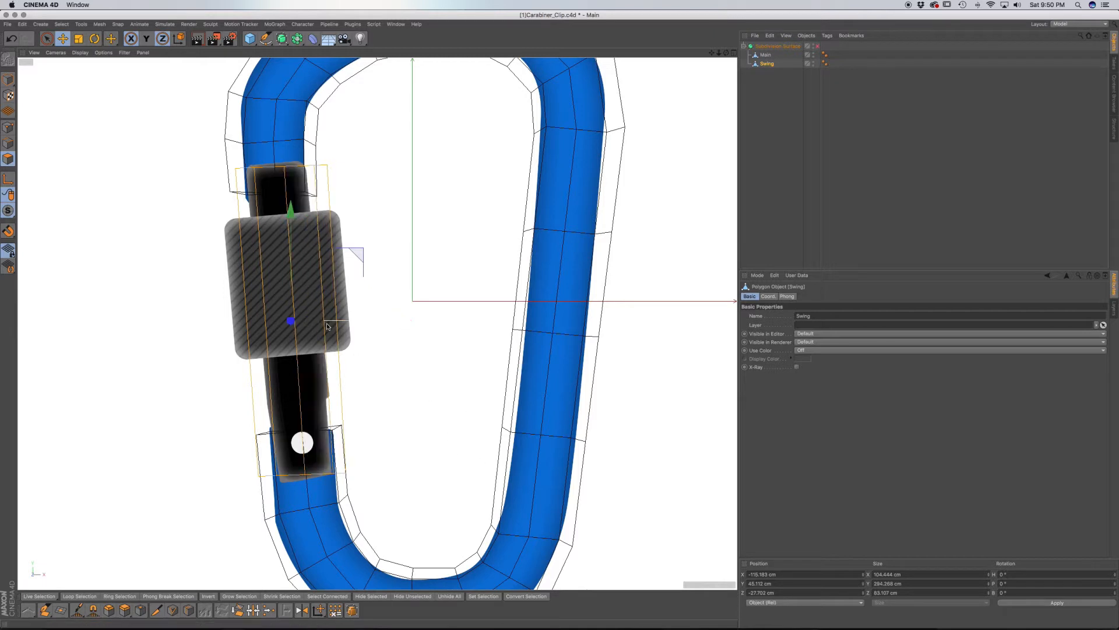
click(275, 257)
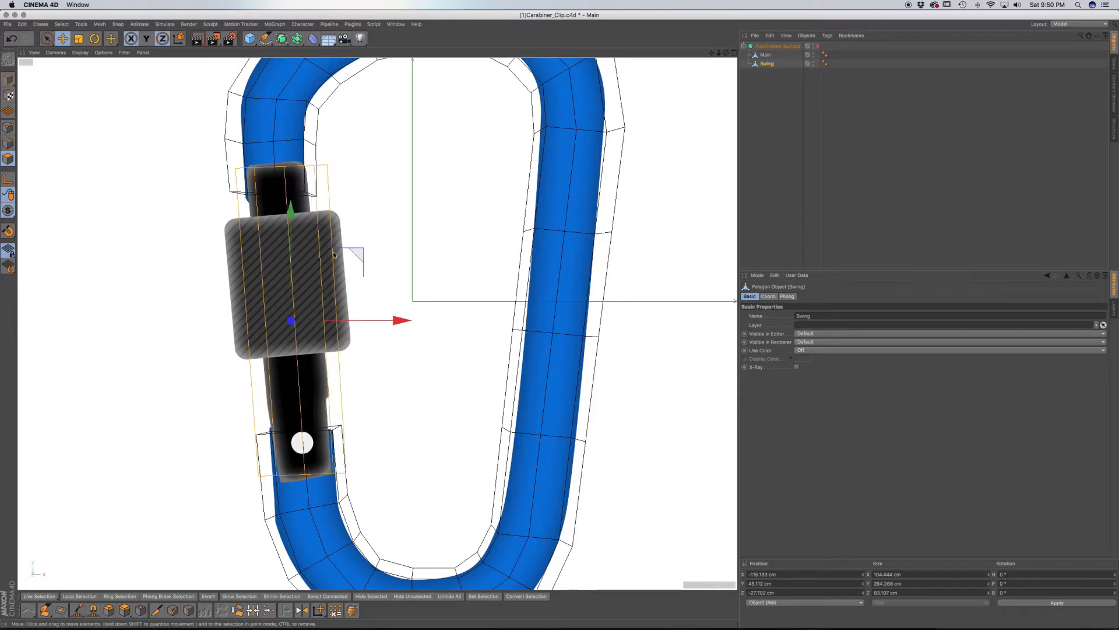
scroll(323, 307, down, 3)
scroll(315, 374, up, 3)
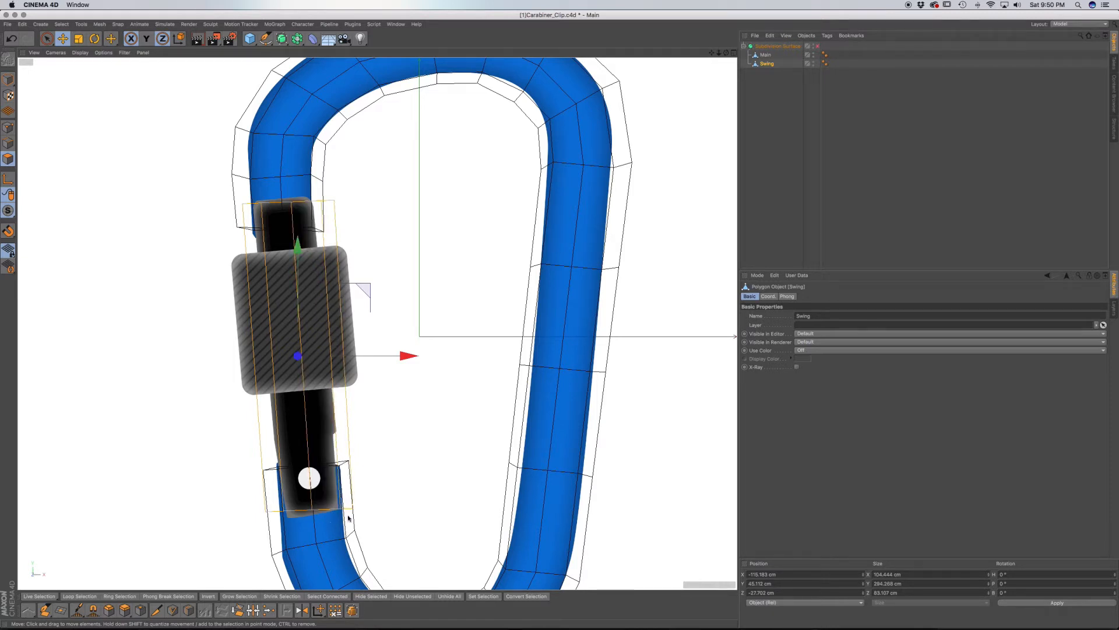
key(F1)
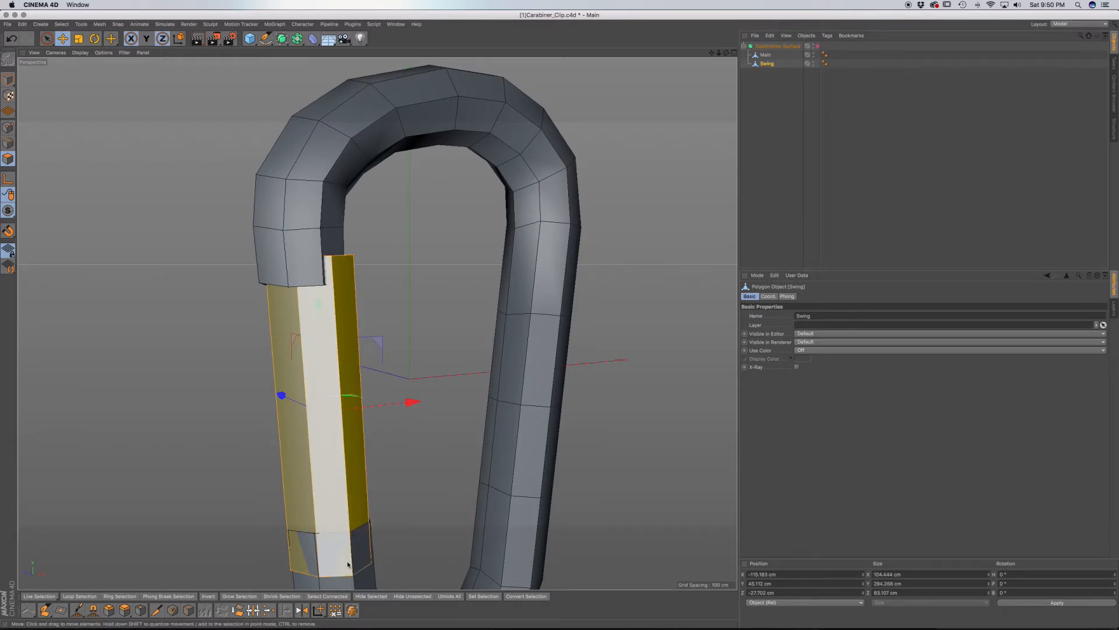
Step: Hide the Swing object in the editor to expose the open ends of the main frame
click(813, 61)
click(813, 62)
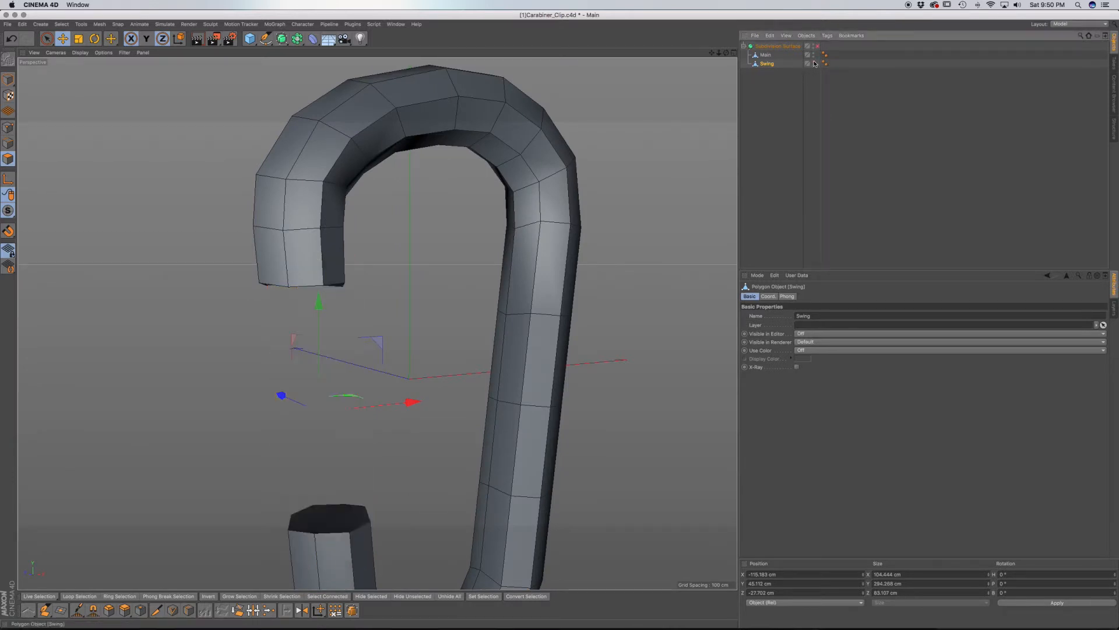
alt+middle_drag(370, 457, 376, 355)
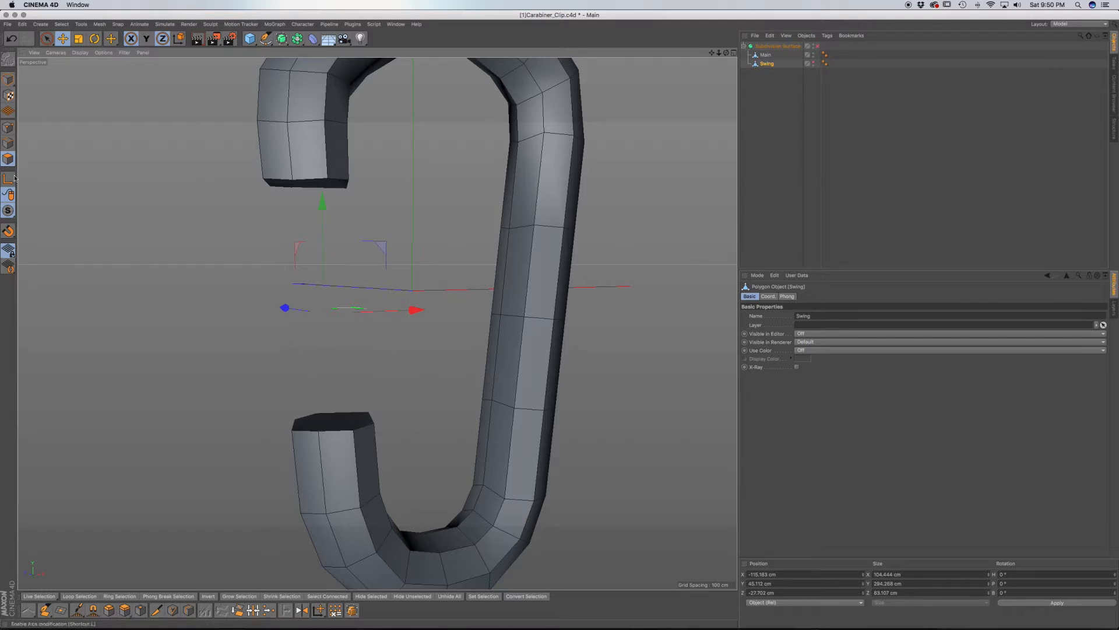
Step: Loop-select the edge around the Main frame's upper open end and flatten it to 0 cm along Y
click(759, 56)
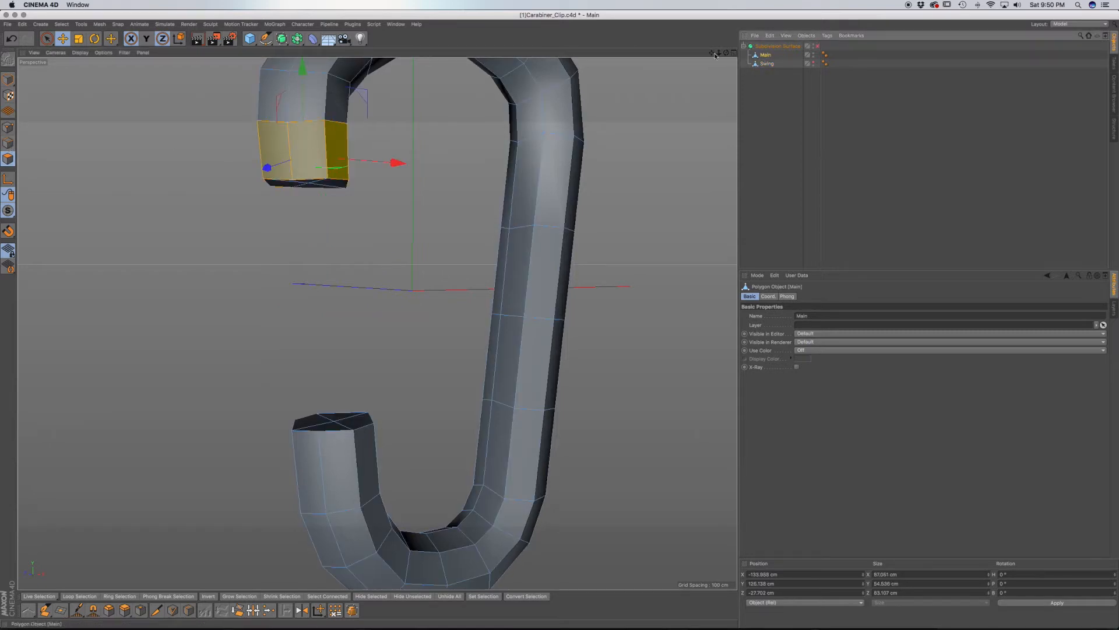
click(9, 143)
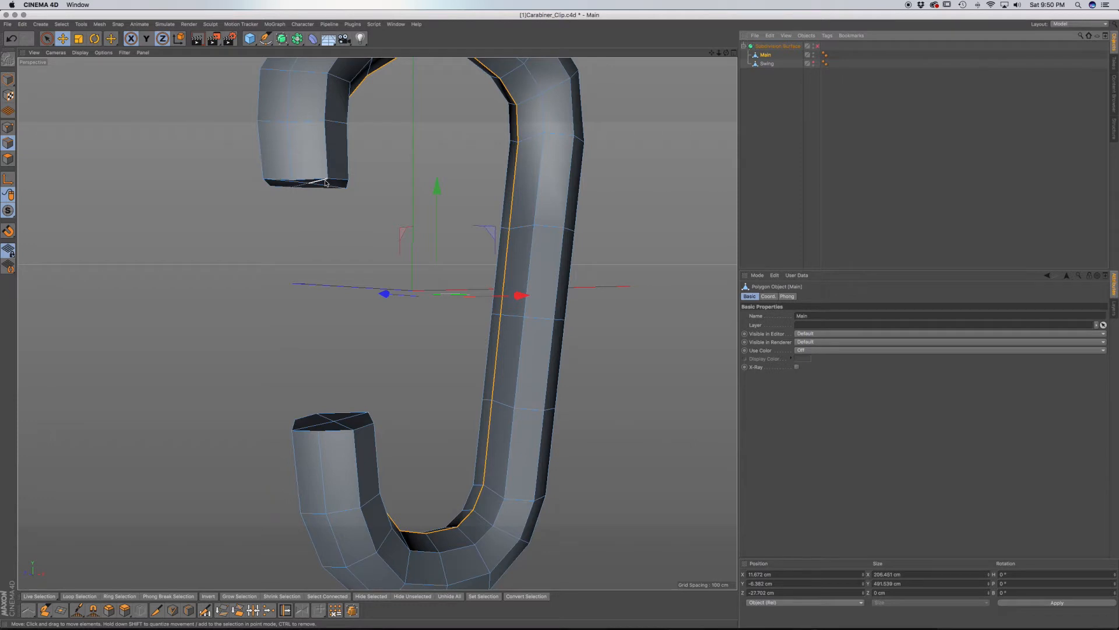
right_click(325, 182)
click(344, 245)
click(338, 183)
key(t)
drag(305, 70, 307, 76)
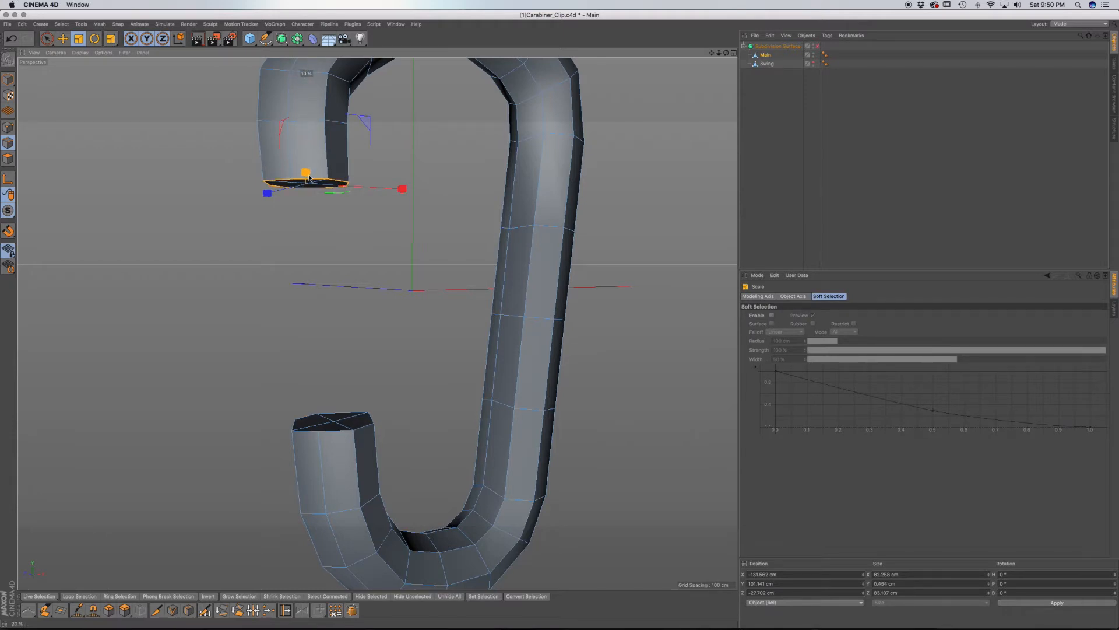
drag(309, 186, 310, 188)
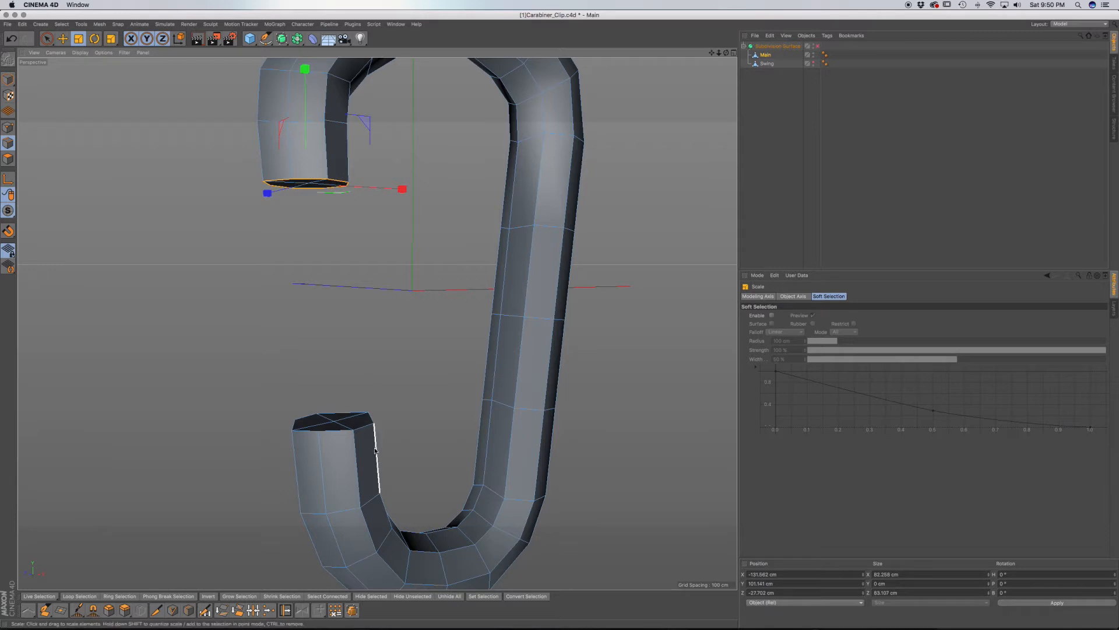
Step: Loop-select the edge around the frame's lower open end and flatten it to 0 cm along Y
key(u)
key(l)
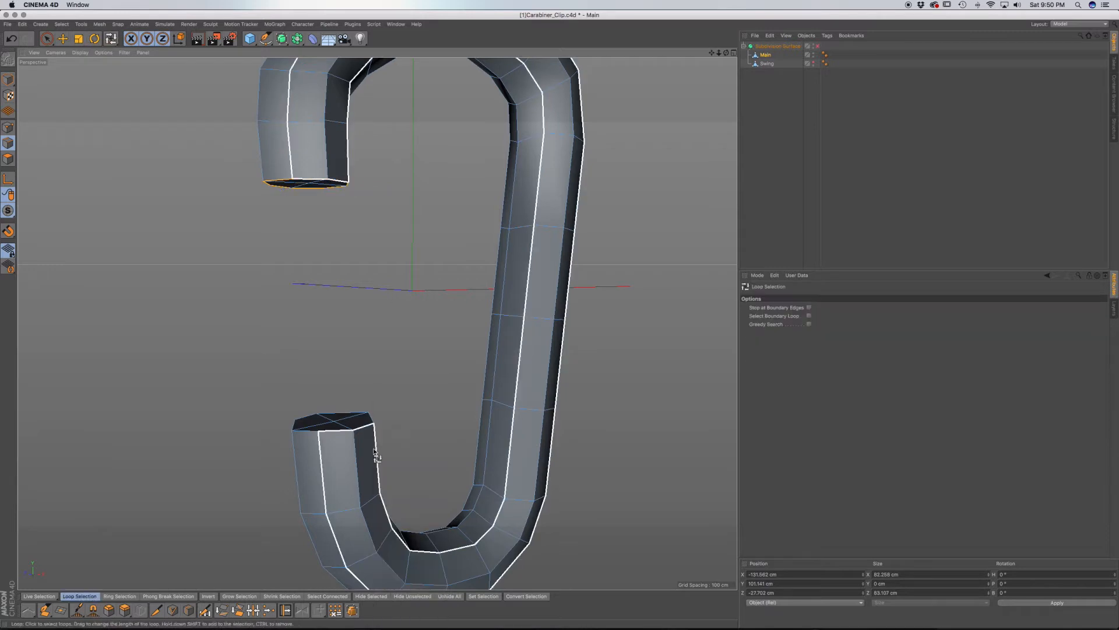
click(345, 431)
key(t)
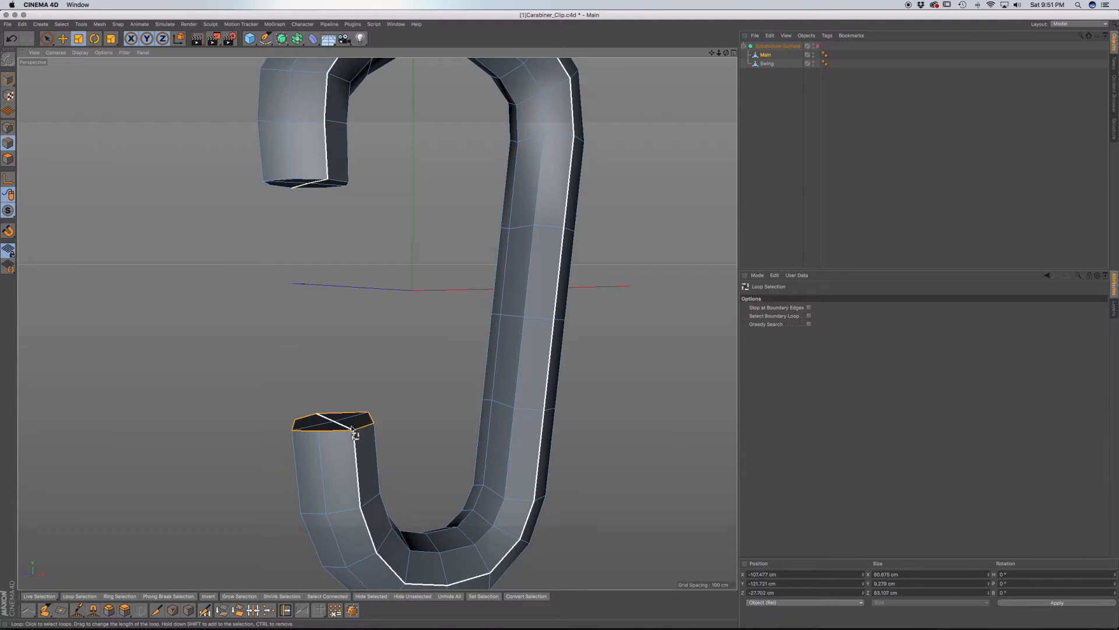
drag(330, 307, 334, 442)
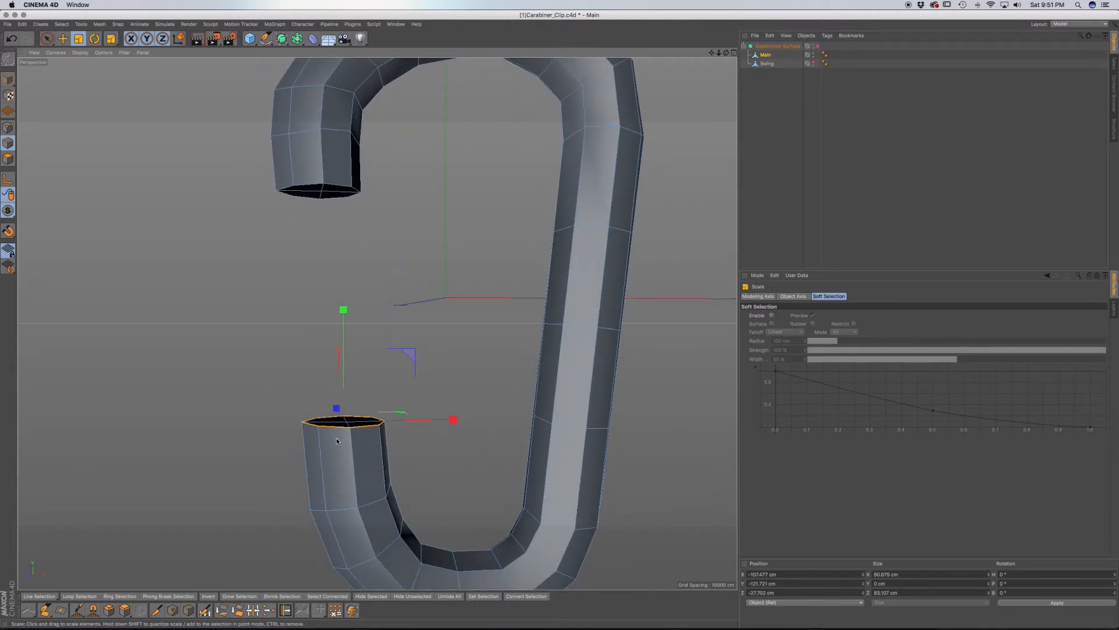
Step: Select the cap polygons of the frame's upper end and extrude them about 27.7 cm toward the opening
alt+middle_drag(380, 323, 378, 374)
mouse_move(347, 493)
alt+mouse_down()
mouse_move(322, 490)
mouse_move(348, 496)
alt+mouse_up()
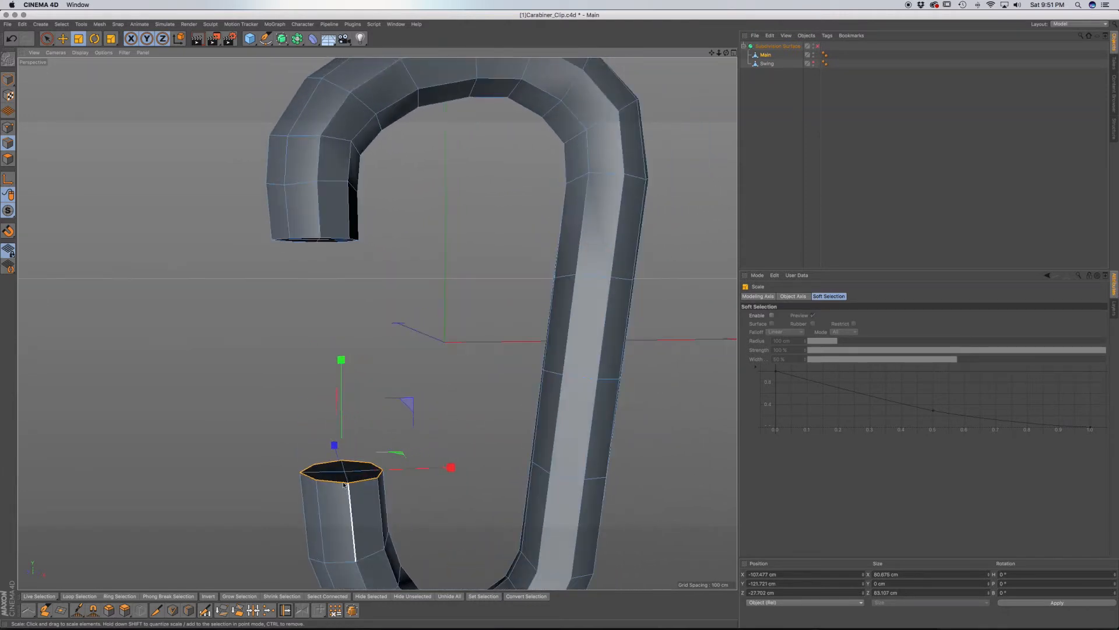
mouse_move(333, 236)
alt+mouse_down()
mouse_move(373, 208)
mouse_move(361, 214)
mouse_move(370, 155)
mouse_move(309, 166)
mouse_move(291, 196)
mouse_move(332, 196)
mouse_move(334, 236)
alt+mouse_up()
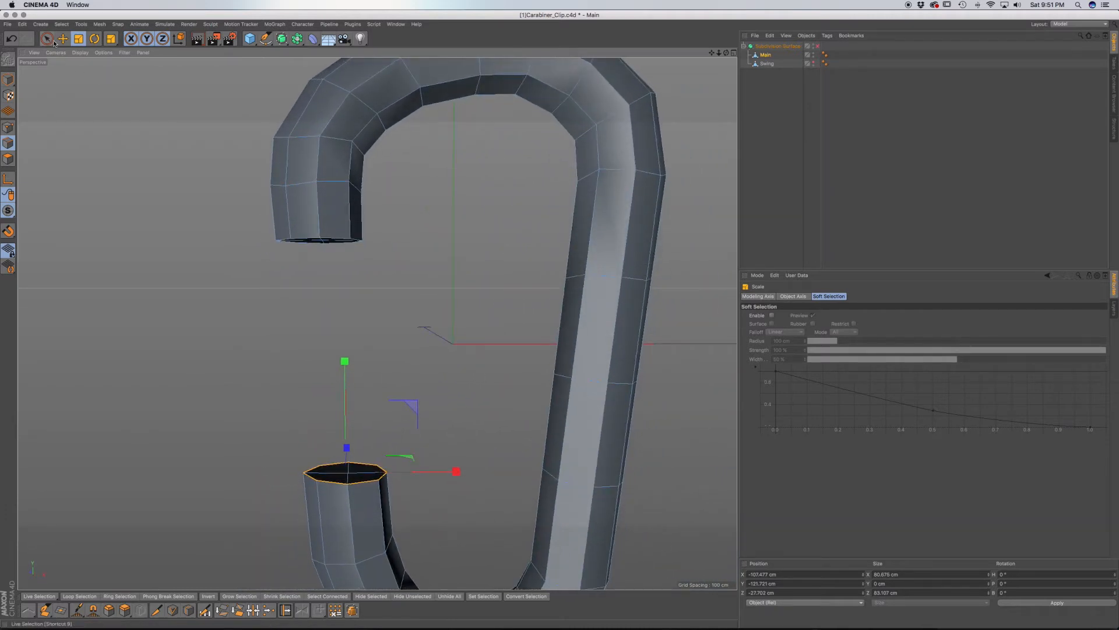
key(space)
alt+drag(341, 220, 362, 186)
click(44, 179)
click(9, 159)
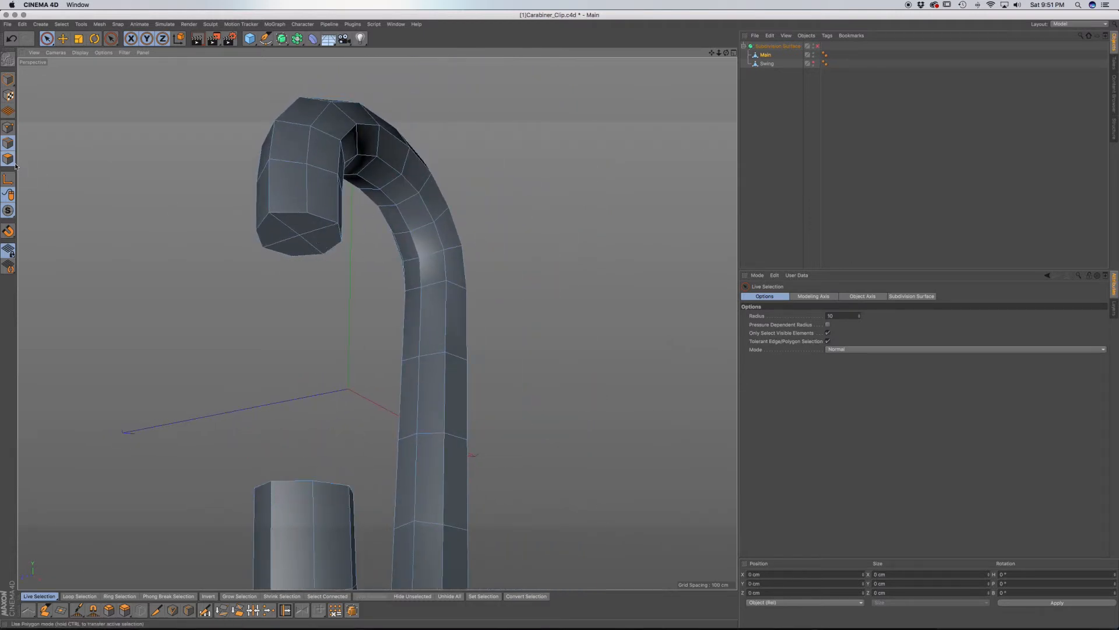
mouse_move(304, 224)
mouse_down()
mouse_move(310, 234)
mouse_move(293, 241)
mouse_move(316, 299)
mouse_move(292, 257)
mouse_up()
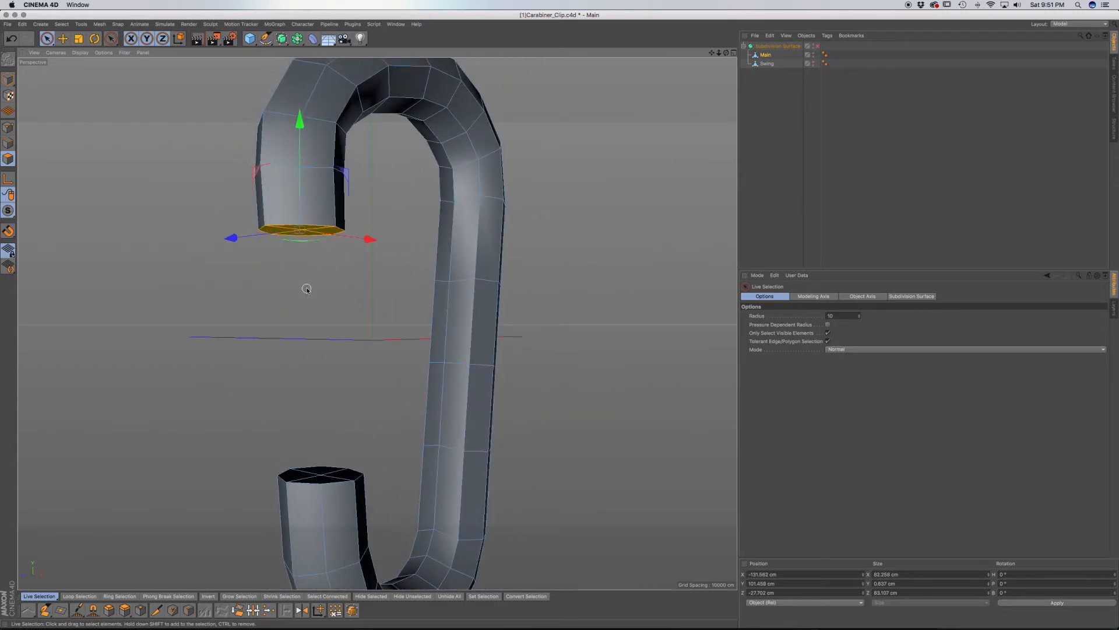
key(d)
drag(321, 283, 358, 284)
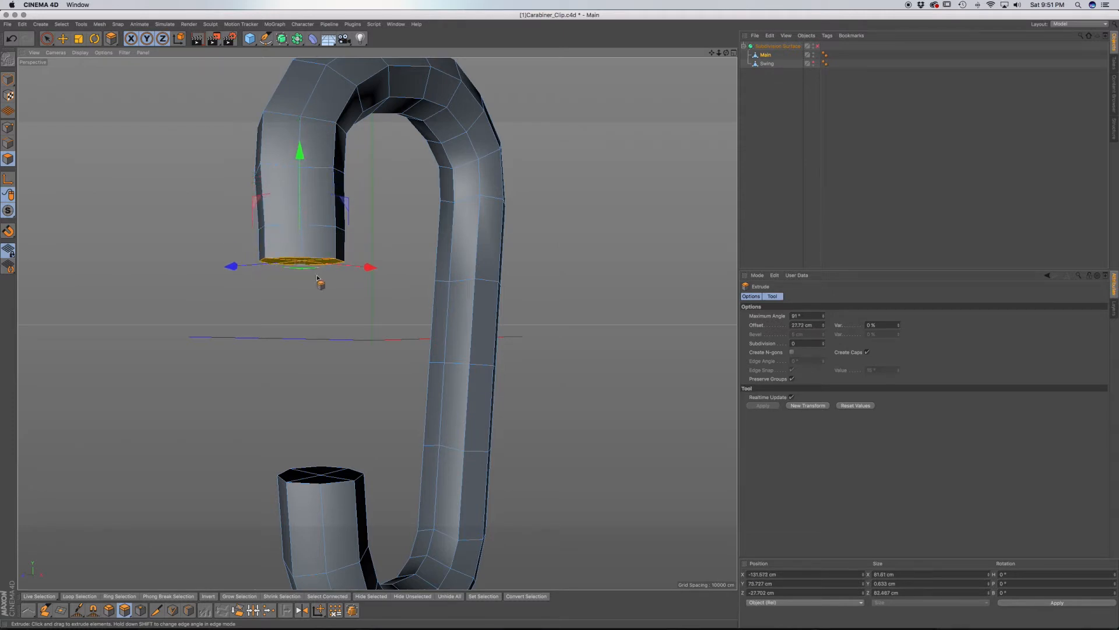
Step: Scale the extruded cap along Z to about 26 cm so the upper end tapers
key(t)
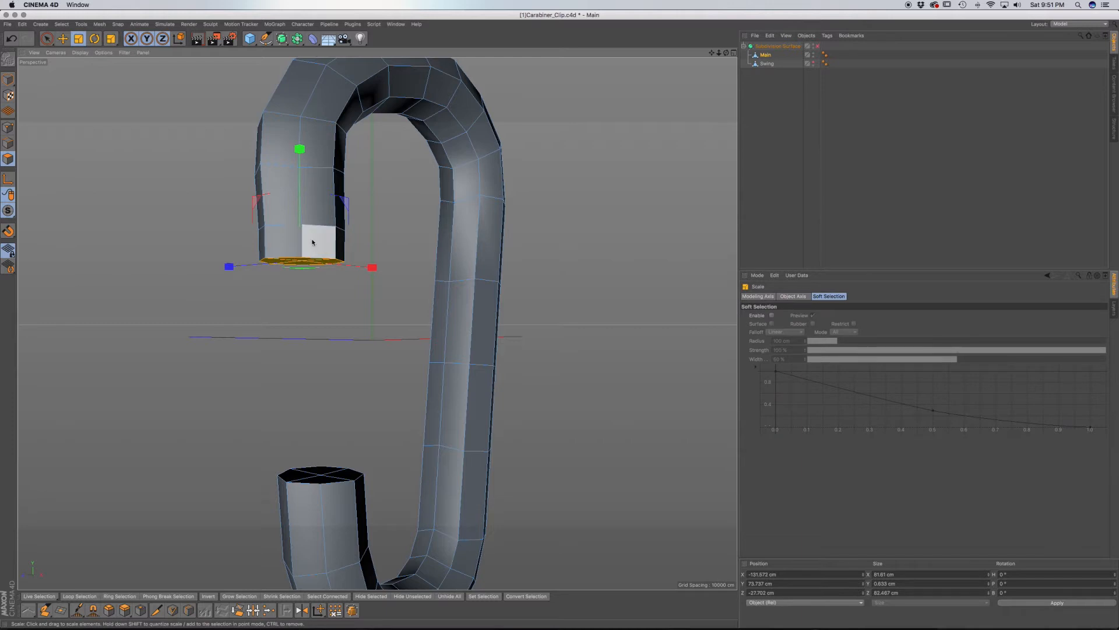
alt+right_drag(308, 225, 311, 238)
alt+drag(313, 229, 321, 258)
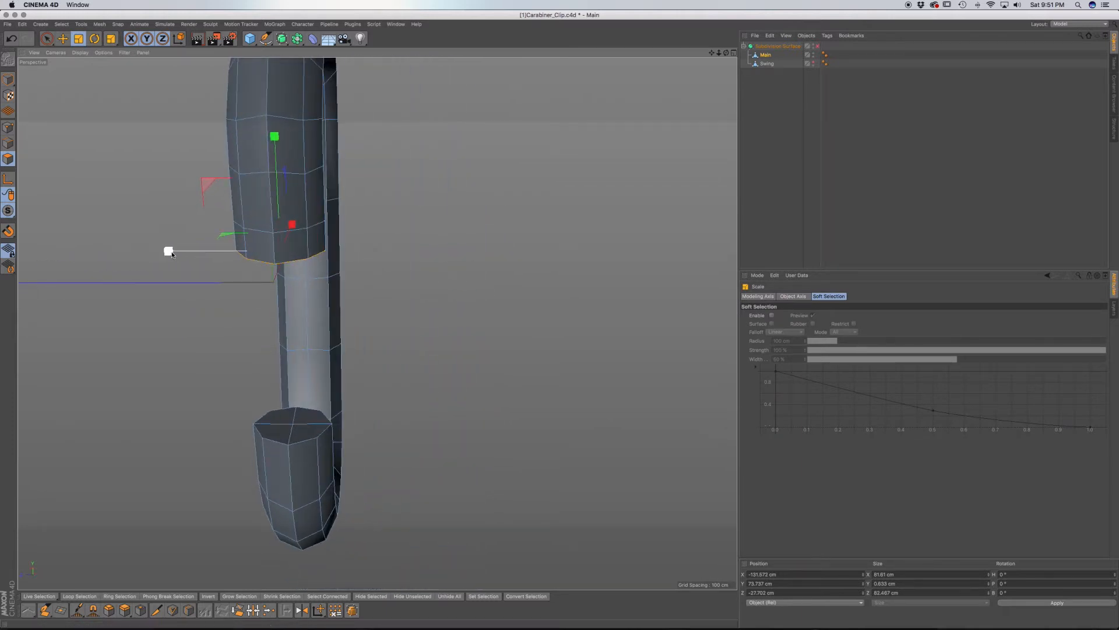
drag(168, 252, 233, 254)
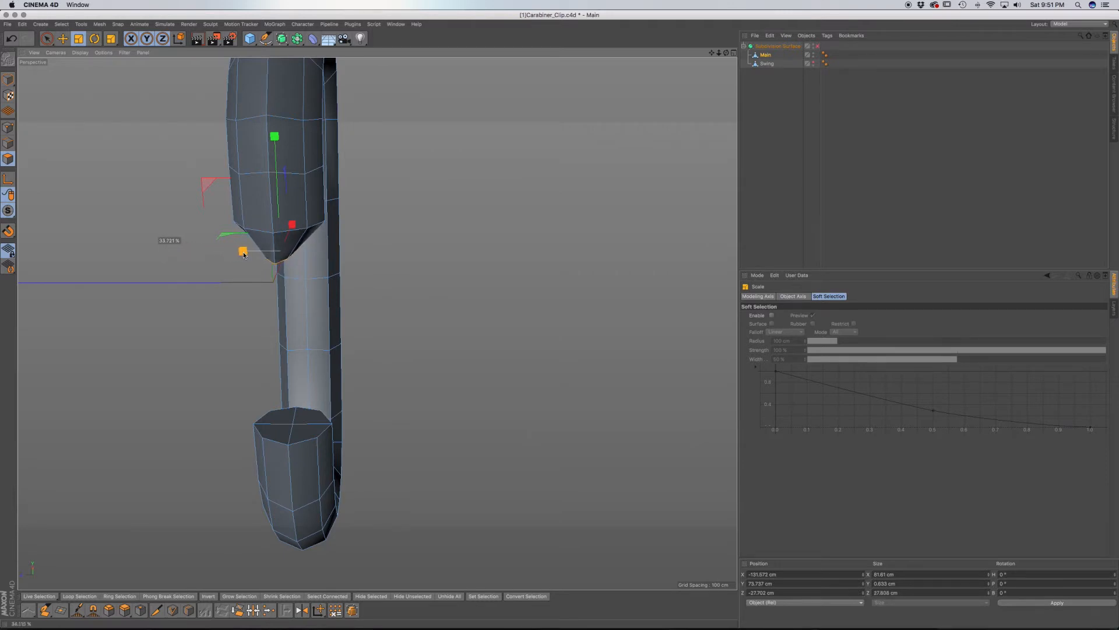
drag(245, 254, 246, 255)
Step: Extrude the narrowed cap of the upper end by about 47.8 cm to form a flat tongue
alt+drag(272, 260, 166, 195)
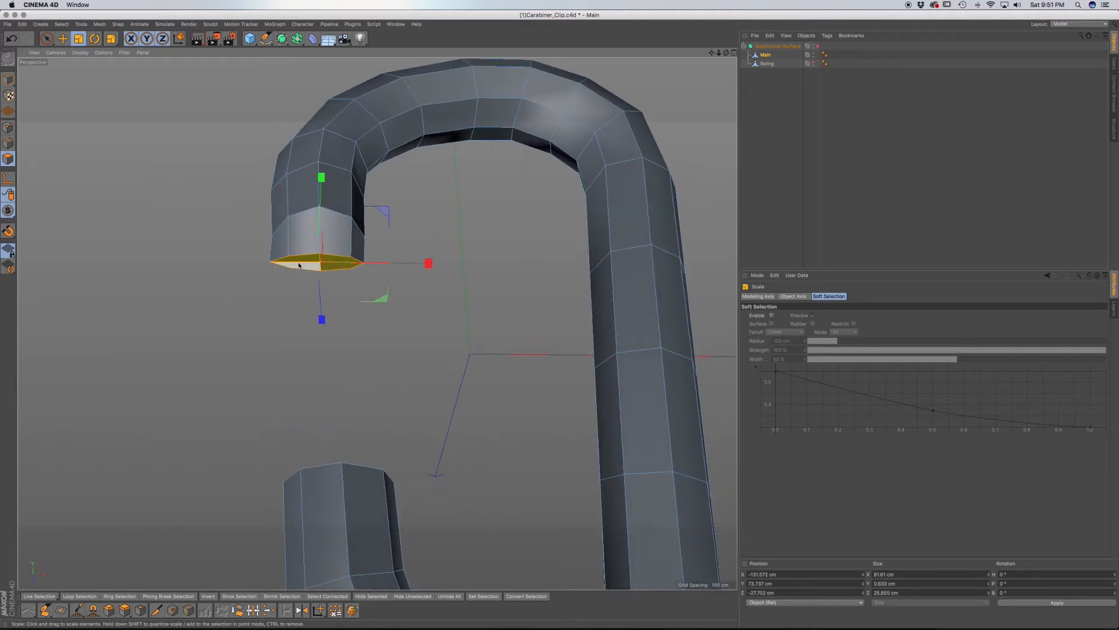
key(d)
drag(373, 298, 401, 298)
alt+drag(304, 284, 445, 310)
drag(299, 216, 299, 218)
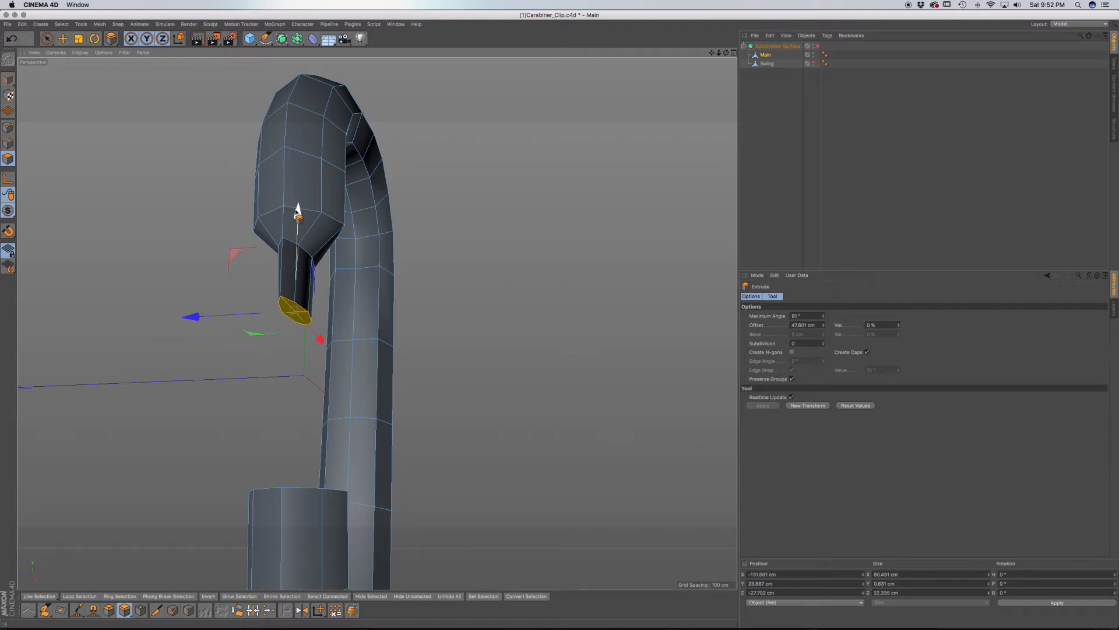
Step: In the Front view, nudge the tongue's end polygons to about 23.5 cm in Y and compare them with the other views
key(F4)
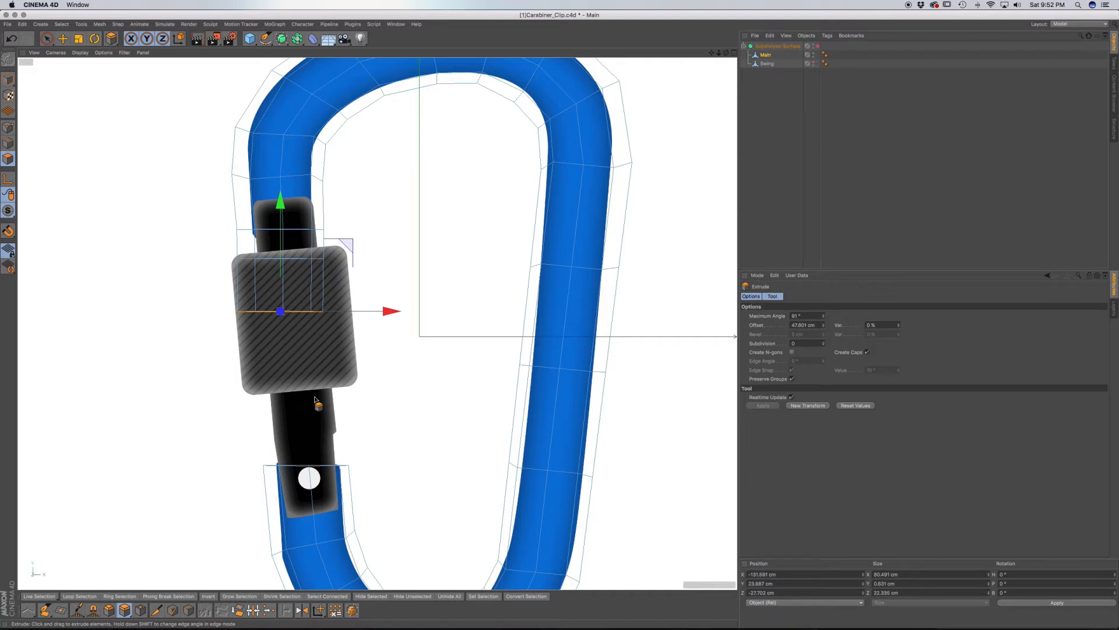
drag(281, 205, 231, 212)
key(9)
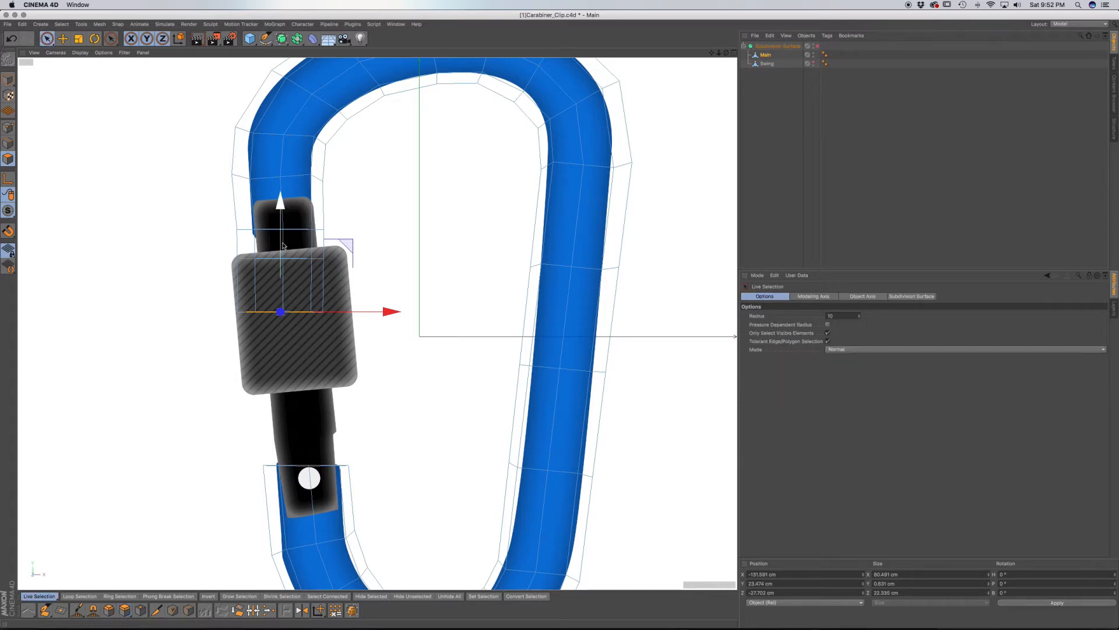
key(F1)
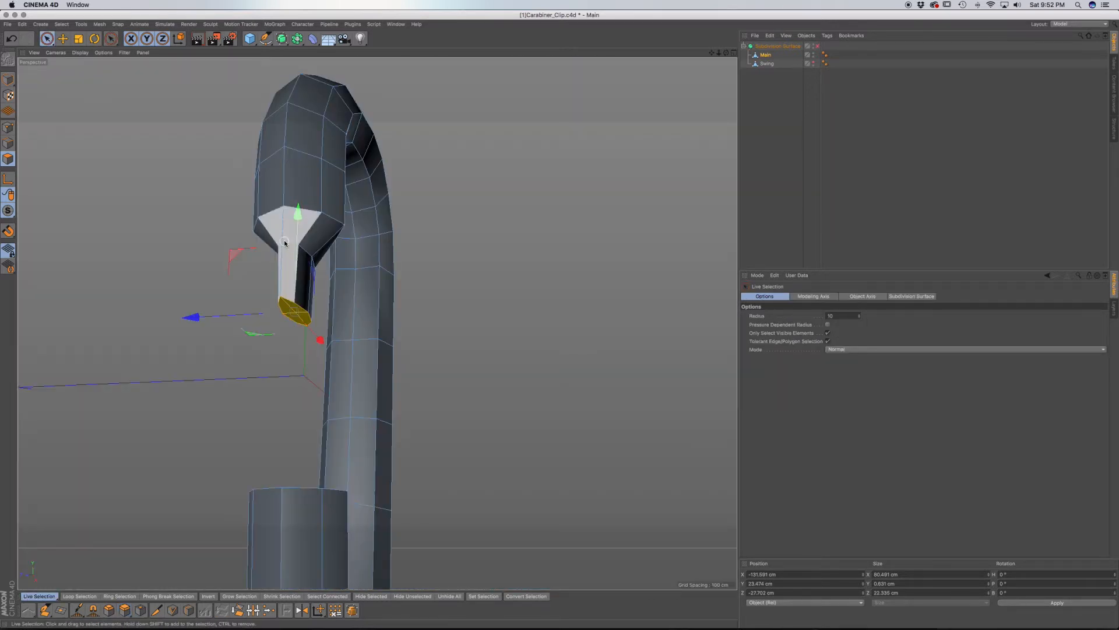
key(F3)
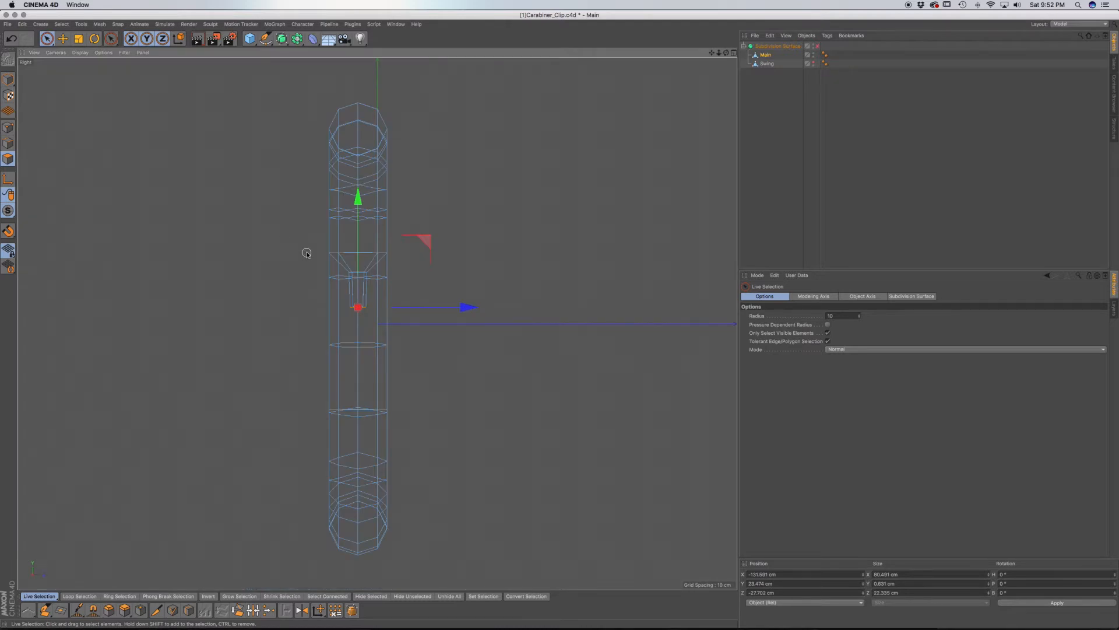
key(F4)
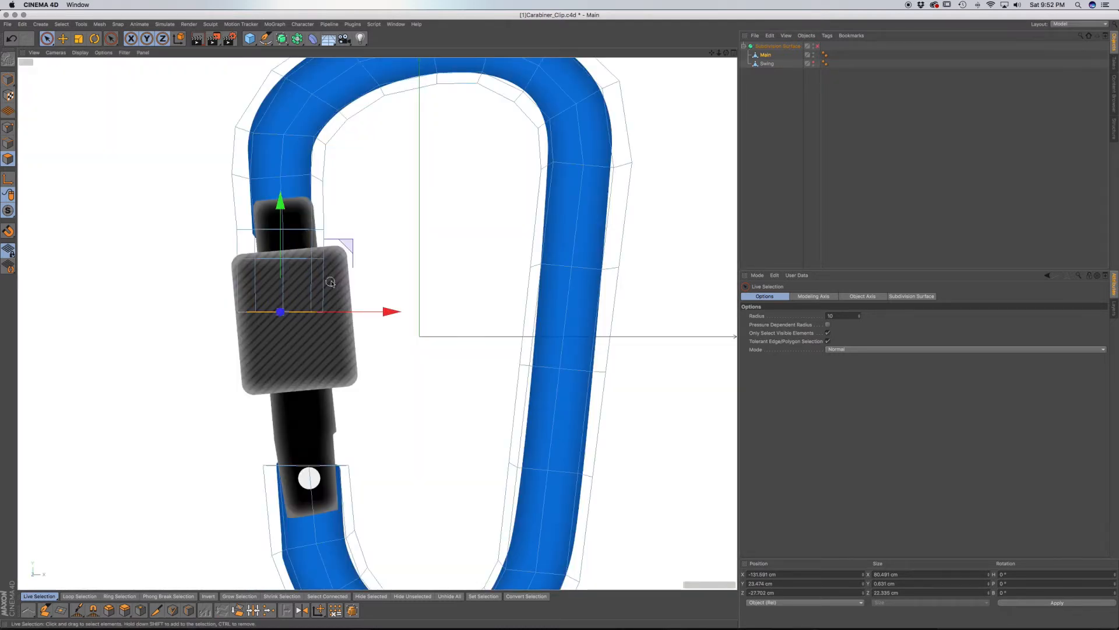
Step: Box-select all polygons of the frame's upper end and tongue in the Front view and raise them to about 114 cm in Y
click(246, 286)
drag(47, 38, 81, 65)
drag(365, 338, 179, 164)
drag(278, 142, 278, 116)
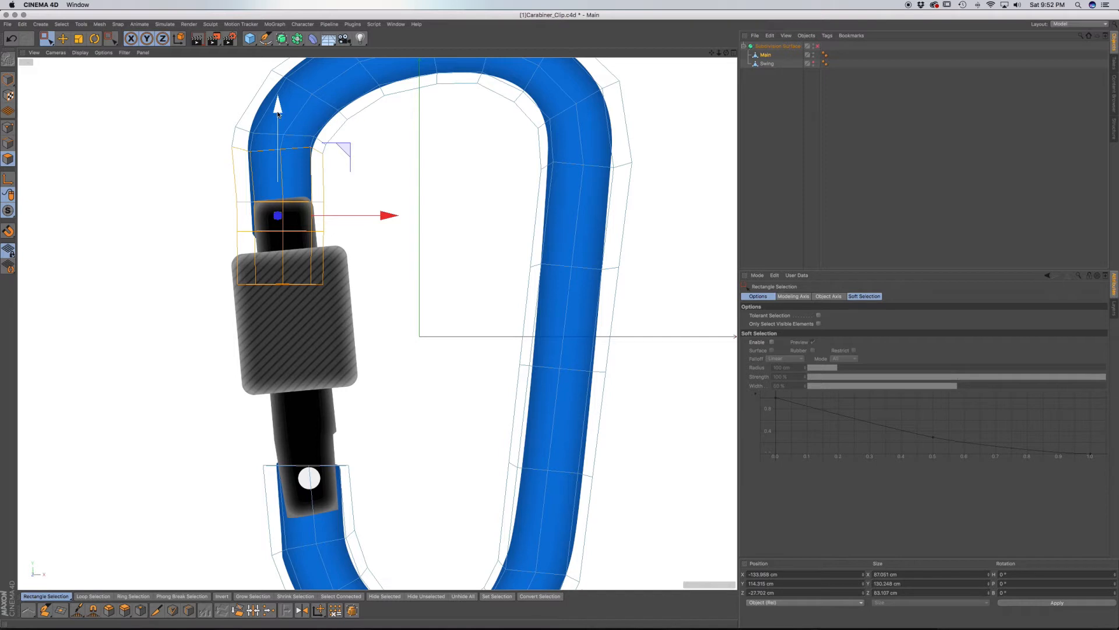
Step: Compress the selected upper-end polygons to about 97 cm along Y and raise them to about 133 cm in Y
key(t)
drag(279, 115, 278, 89)
key(e)
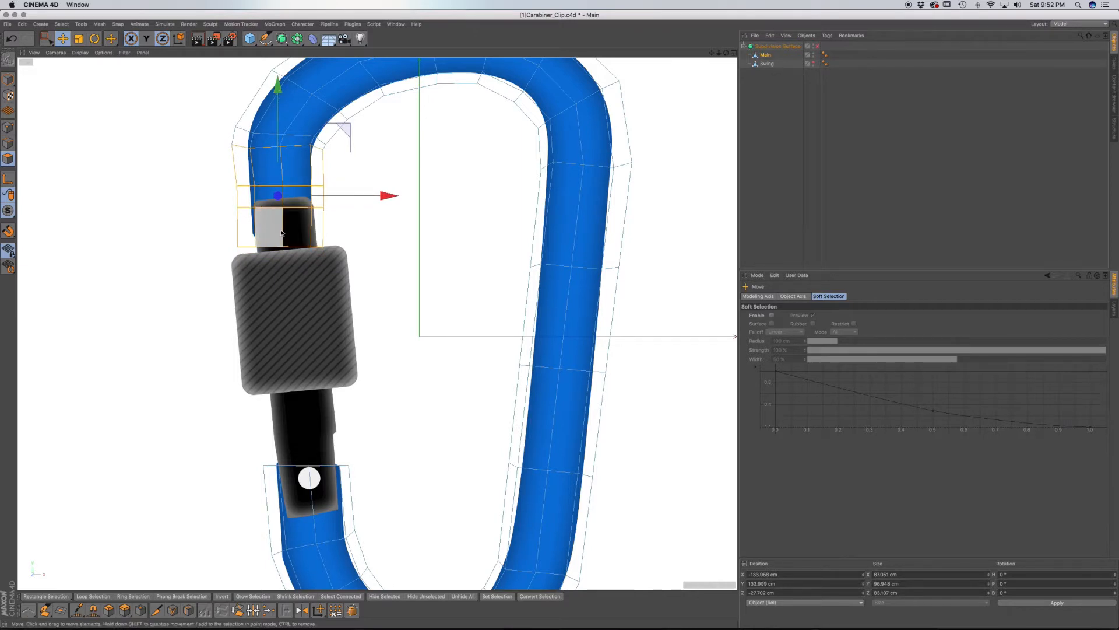
key(F1)
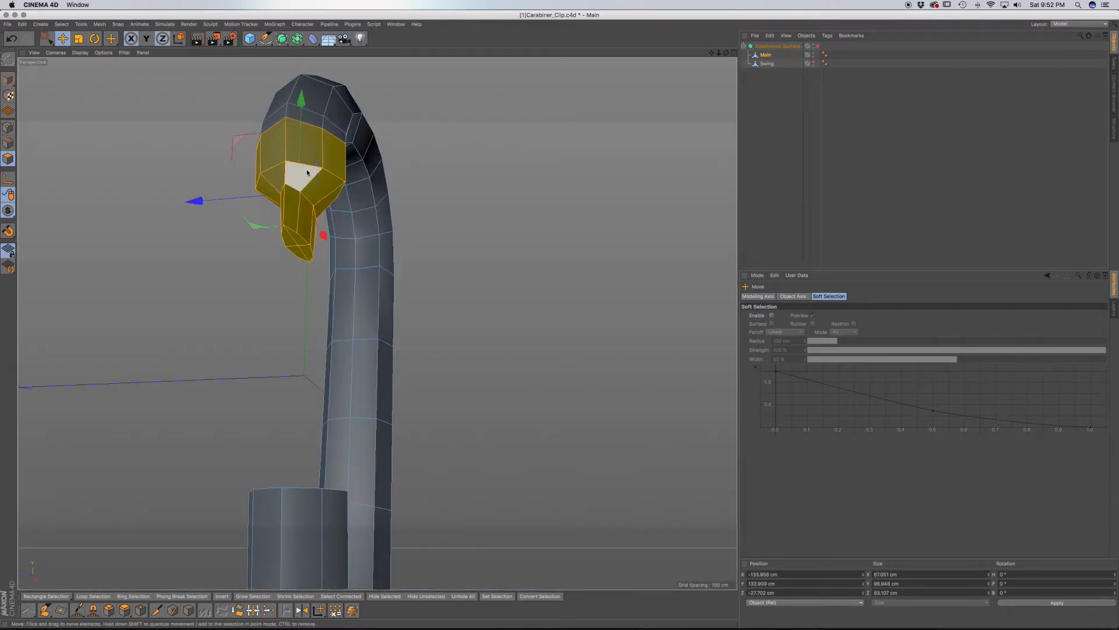
Step: Try to melt the edge loop just above the narrowed part of the frame's upper end
alt+drag(306, 174, 346, 143)
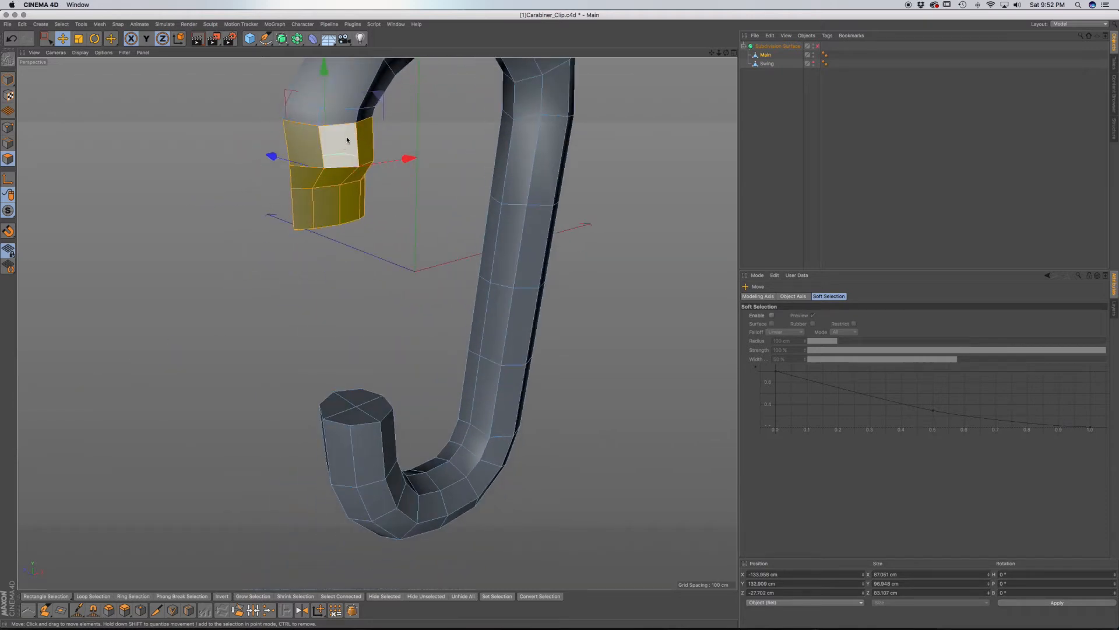
scroll(347, 143, down, 4)
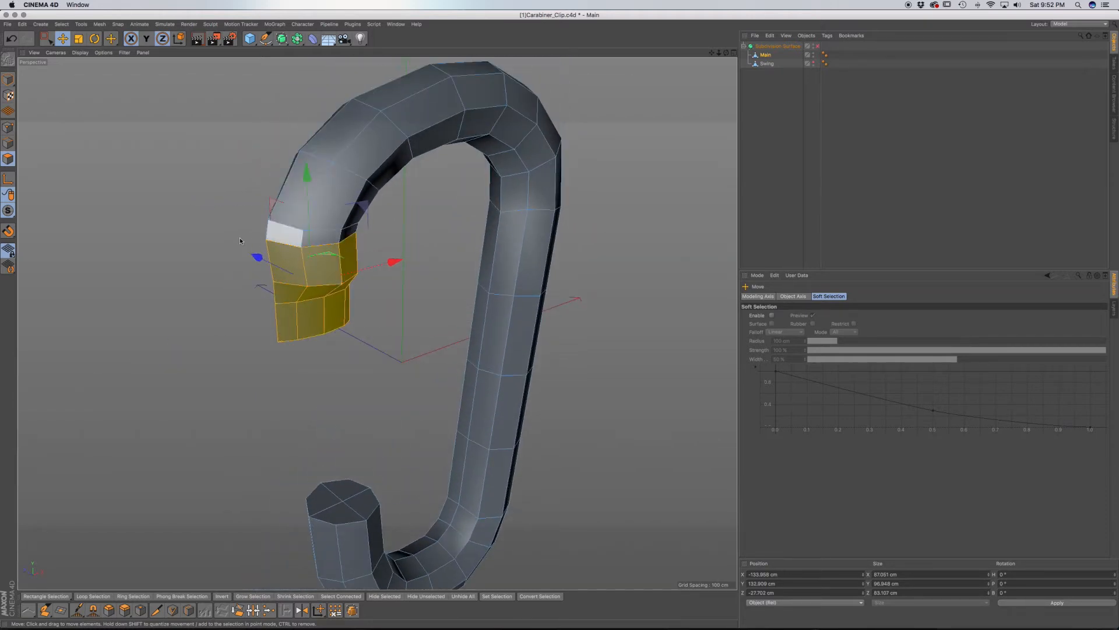
key(ctrl+shift+a)
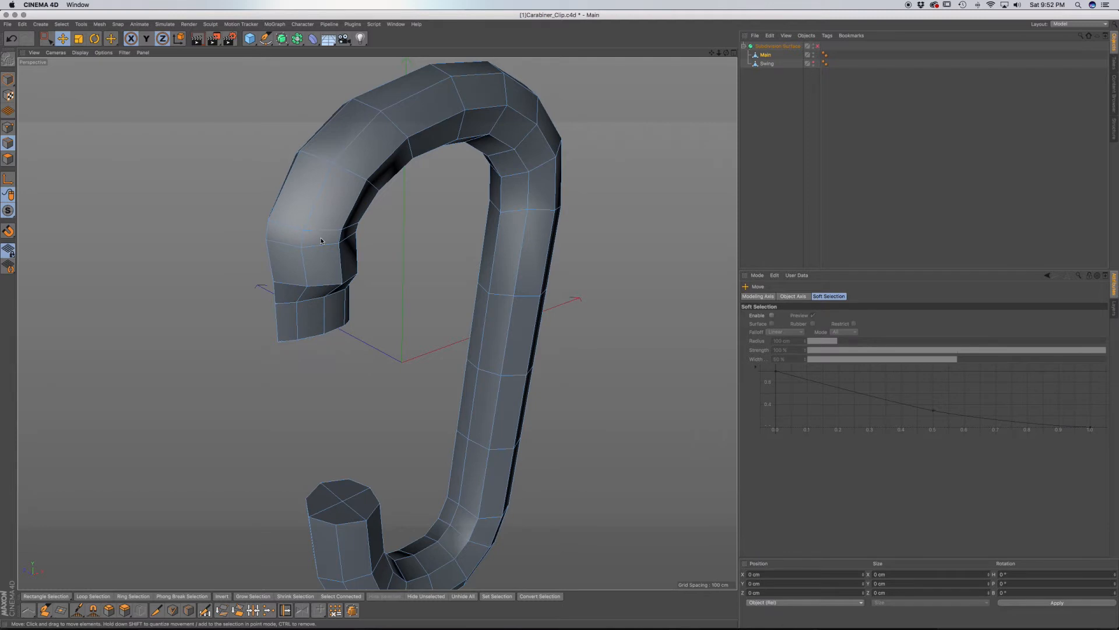
right_click(320, 240)
click(324, 252)
click(323, 249)
right_click(321, 264)
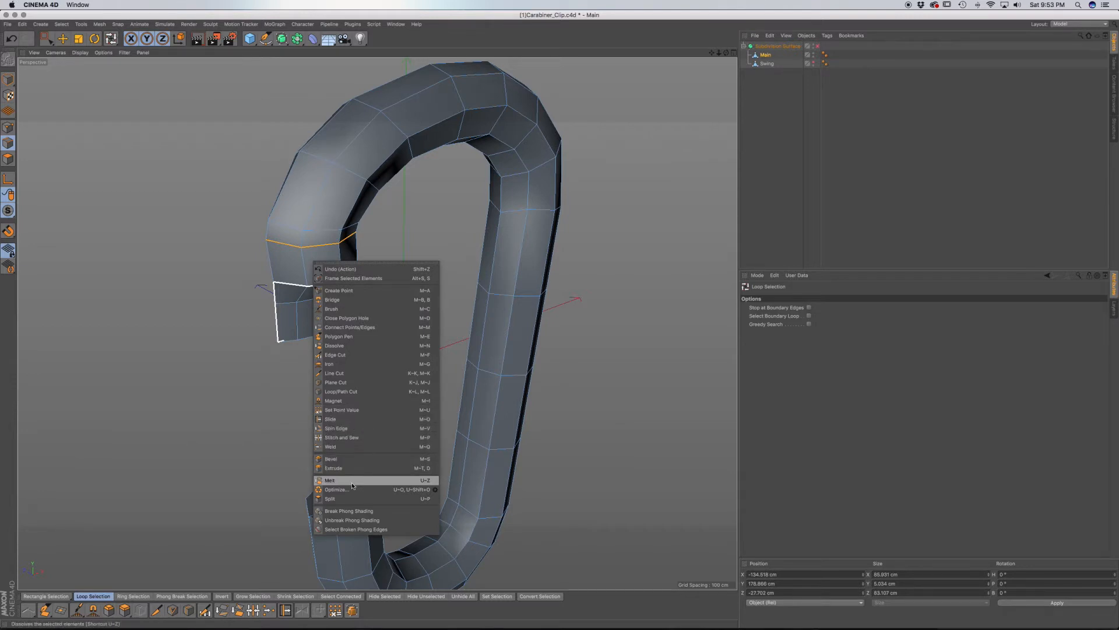
click(352, 485)
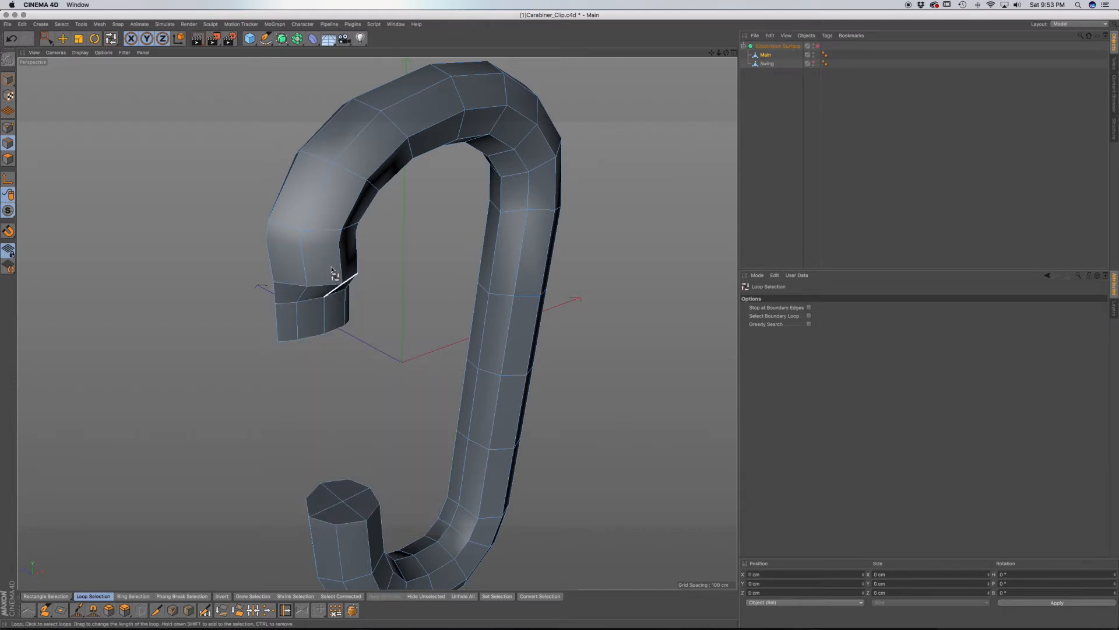
alt+drag(333, 270, 320, 242)
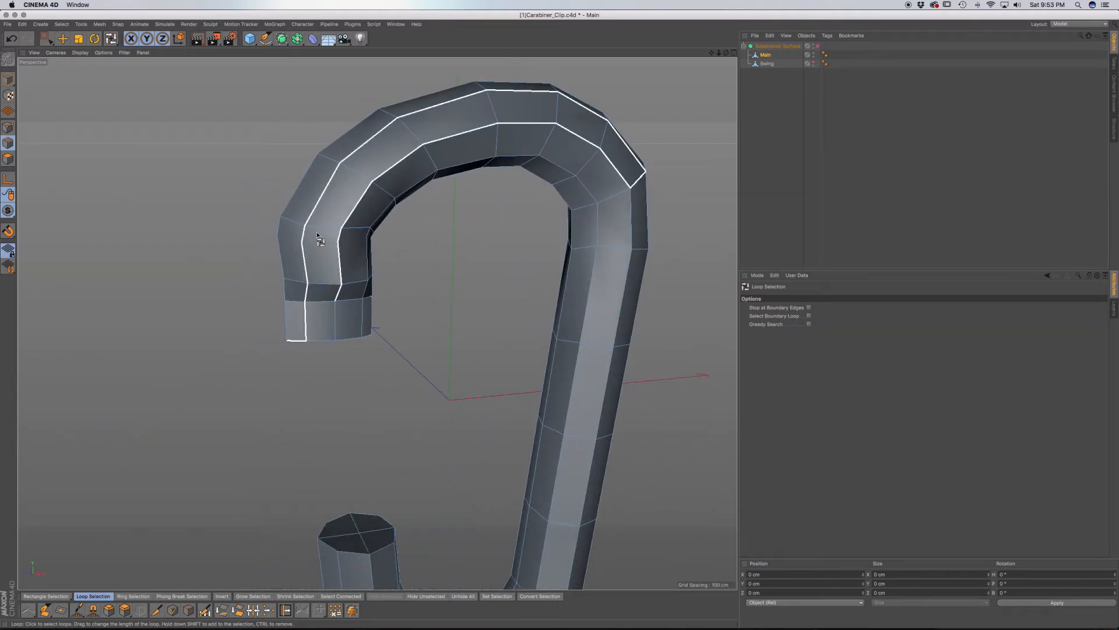
alt+drag(295, 245, 326, 257)
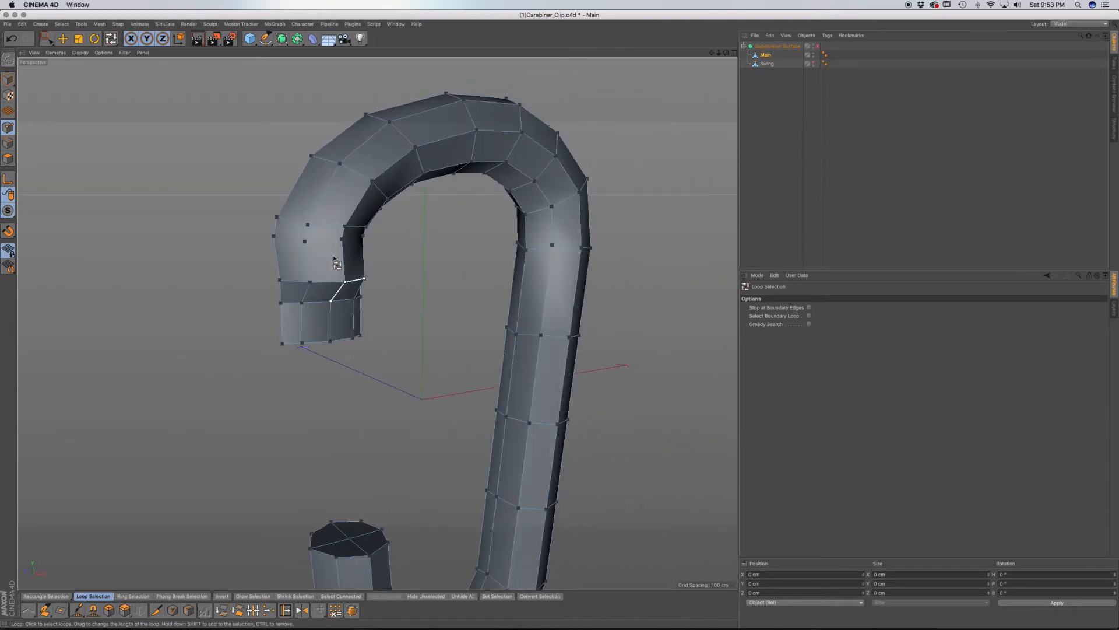
Step: Undo the melt and dissolve the same edge loop above the frame's narrowed upper end instead
click(8, 143)
right_click(318, 257)
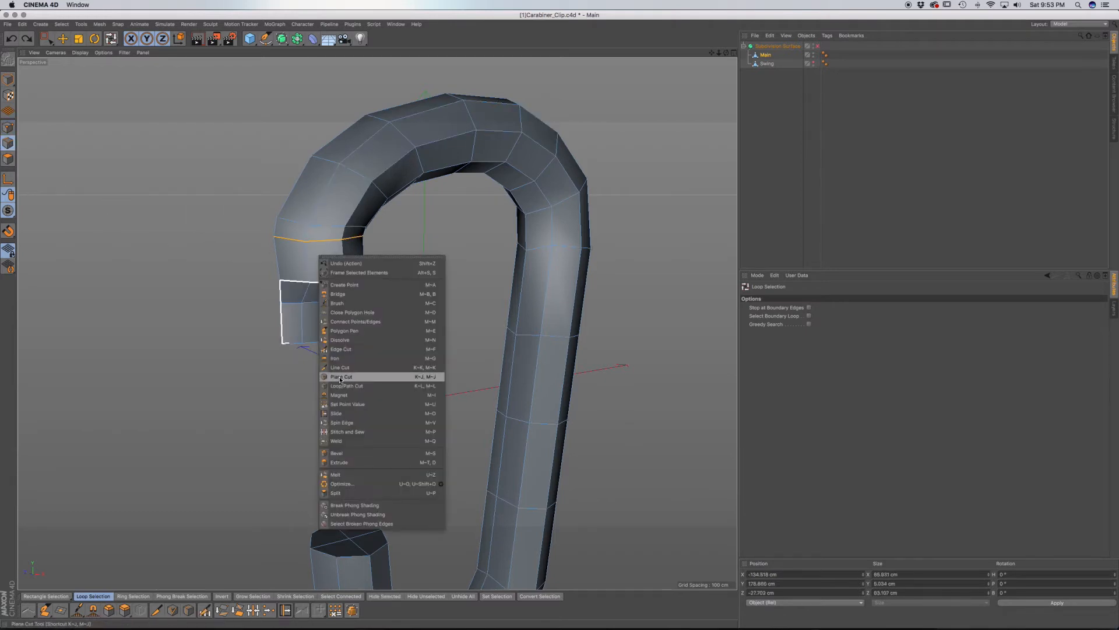
click(341, 340)
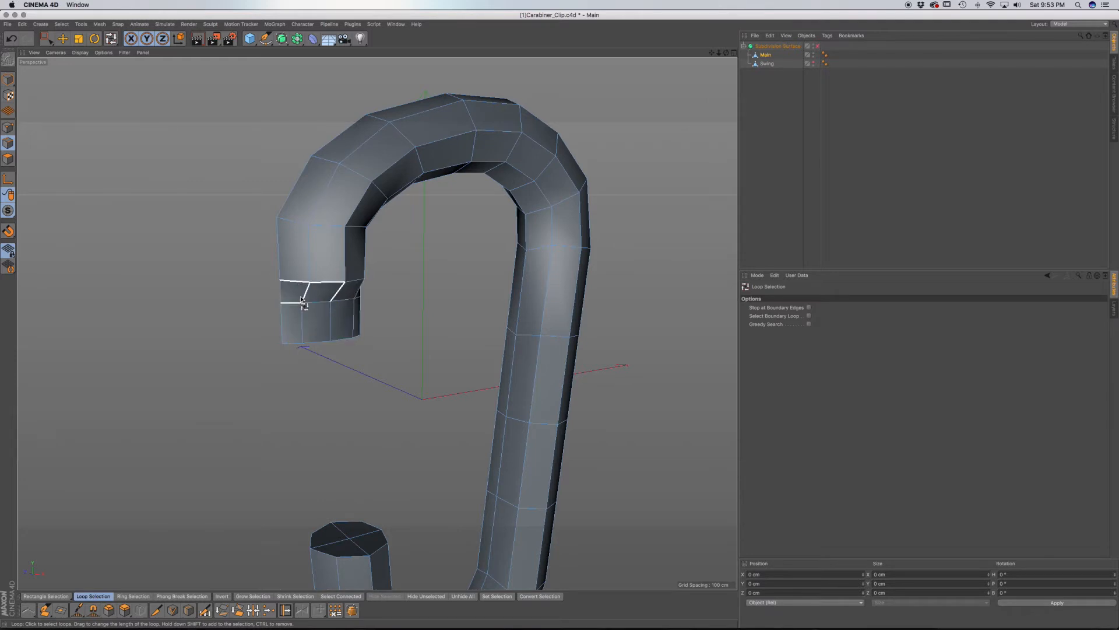
mouse_move(327, 271)
alt+mouse_down()
mouse_move(395, 268)
mouse_move(301, 263)
mouse_move(317, 269)
alt+mouse_up()
alt+middle_drag(342, 341, 370, 320)
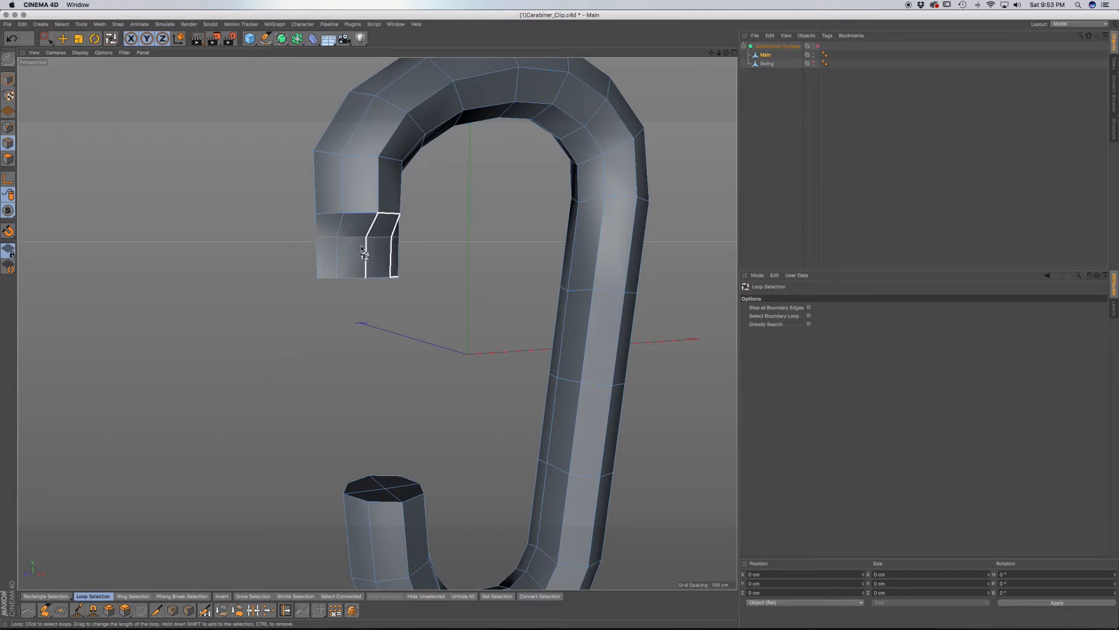
alt+drag(359, 272, 303, 264)
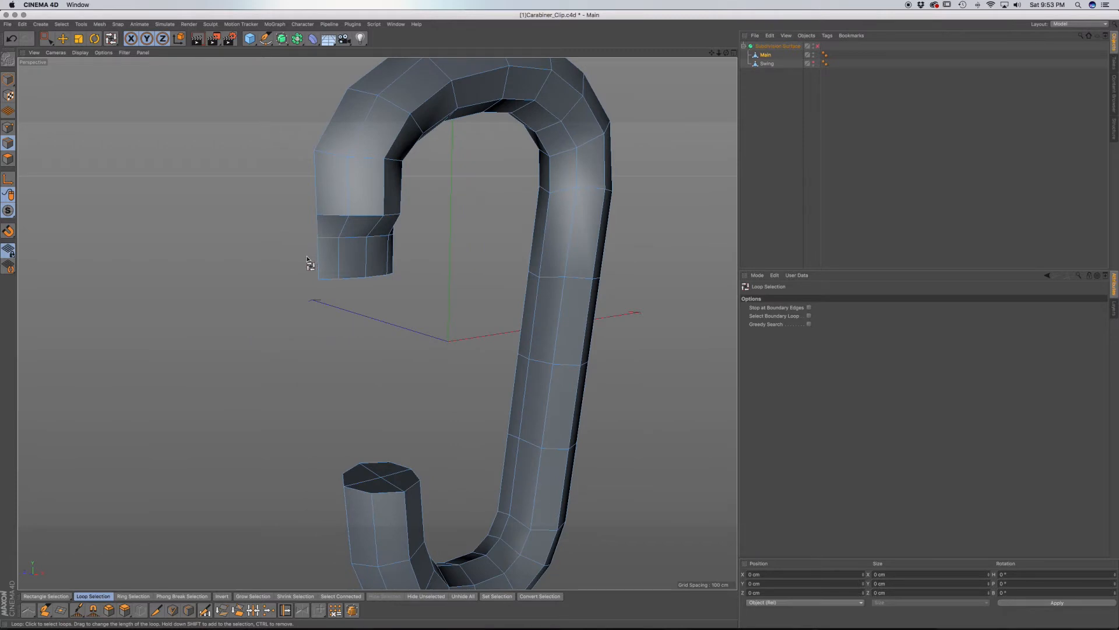
Step: In the Front view, limit the polygon selection to the upper end's taper and tongue, raise it to about 125 cm in Y, and deselect
key(F4)
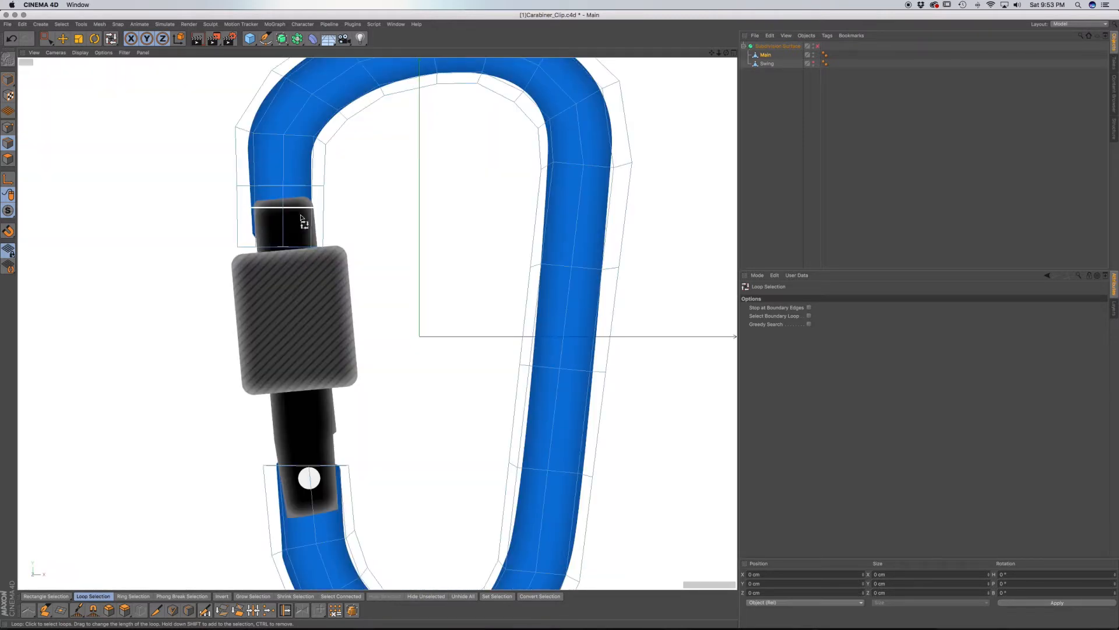
click(46, 38)
click(8, 159)
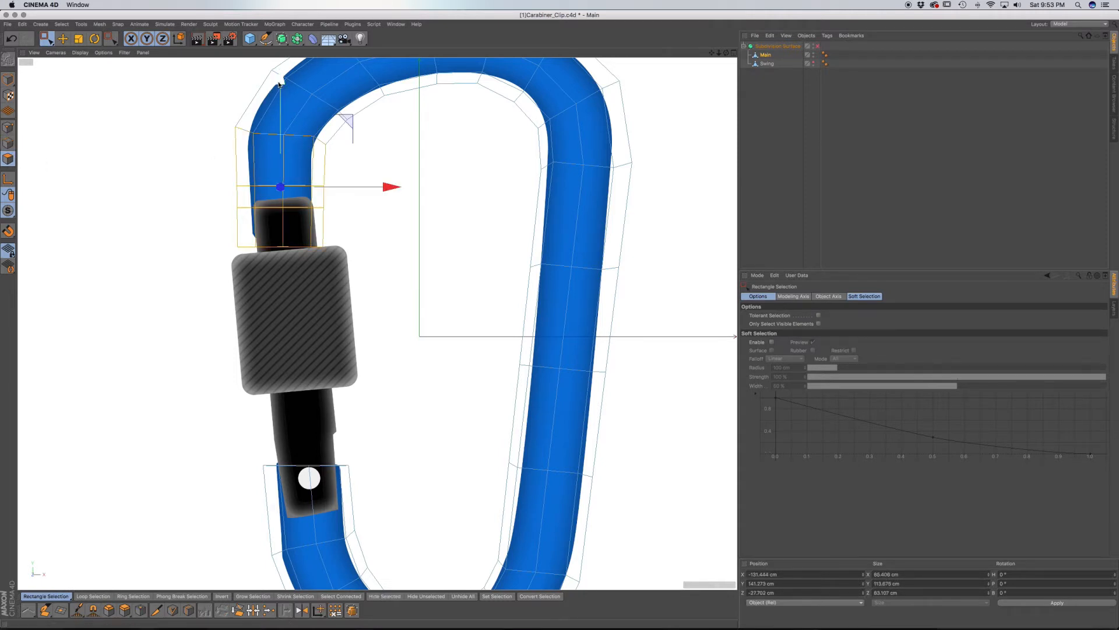
drag(358, 154, 202, 112)
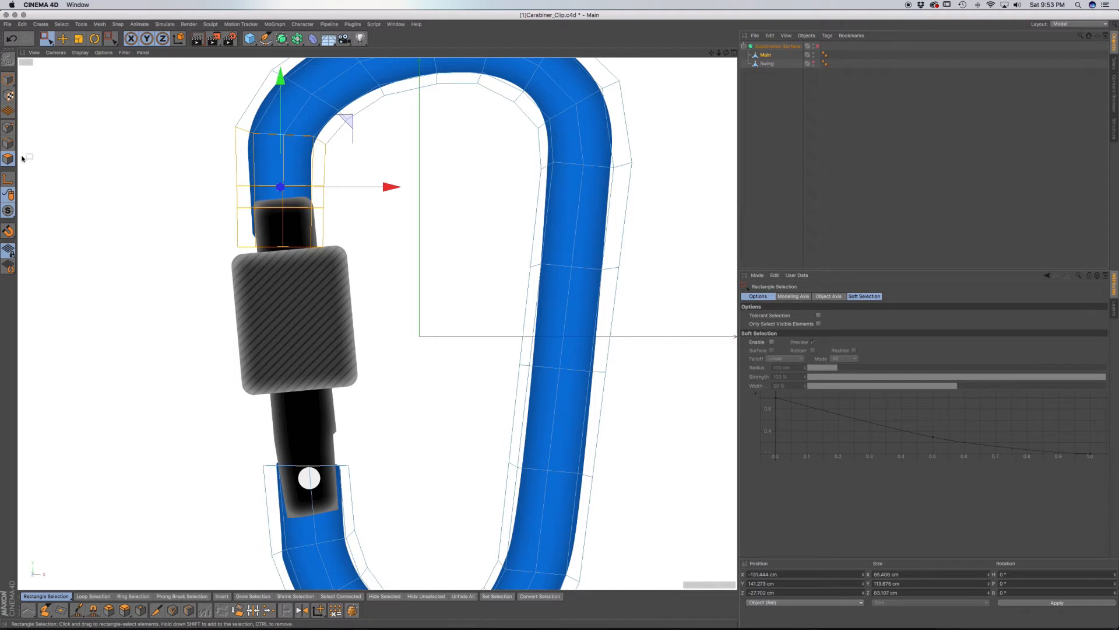
drag(349, 166, 232, 124)
key(u)
key(l)
ctrl+click(311, 156)
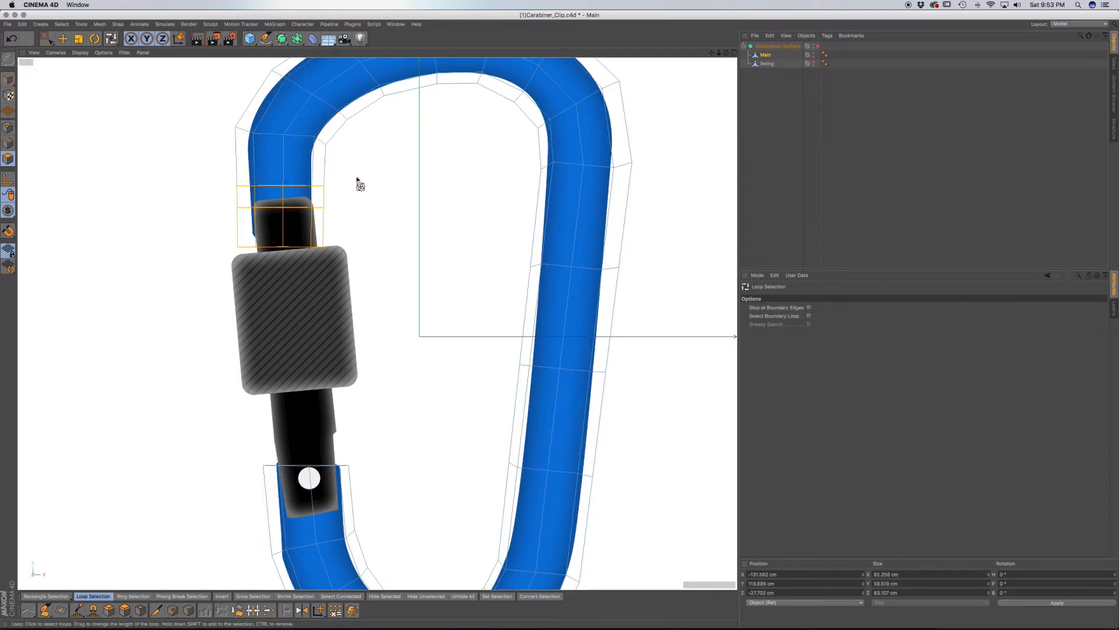
key(e)
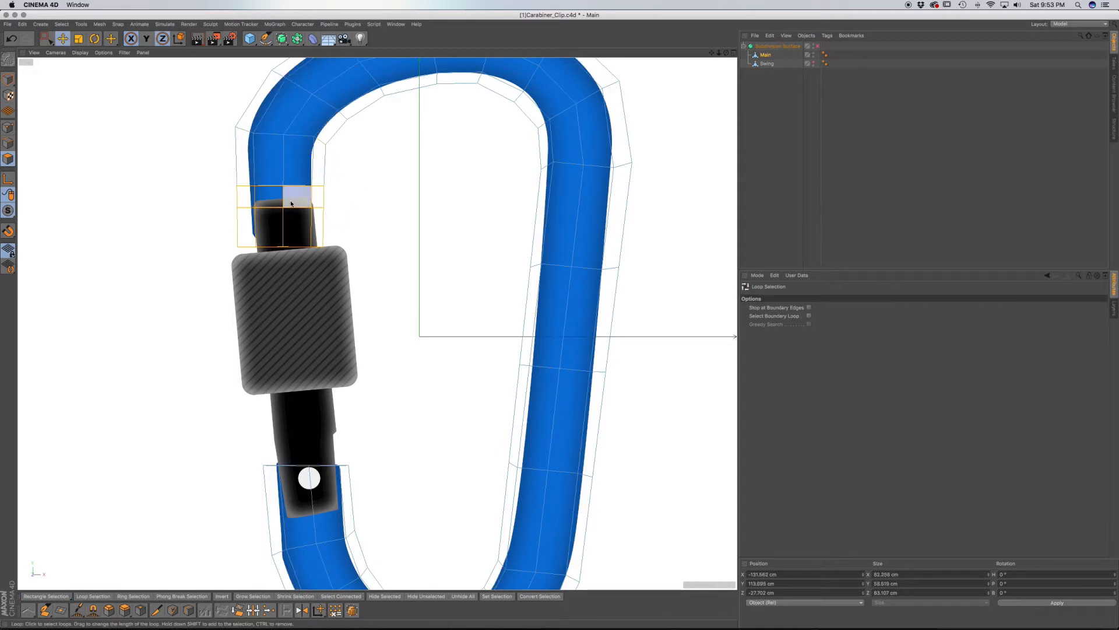
drag(285, 117, 285, 101)
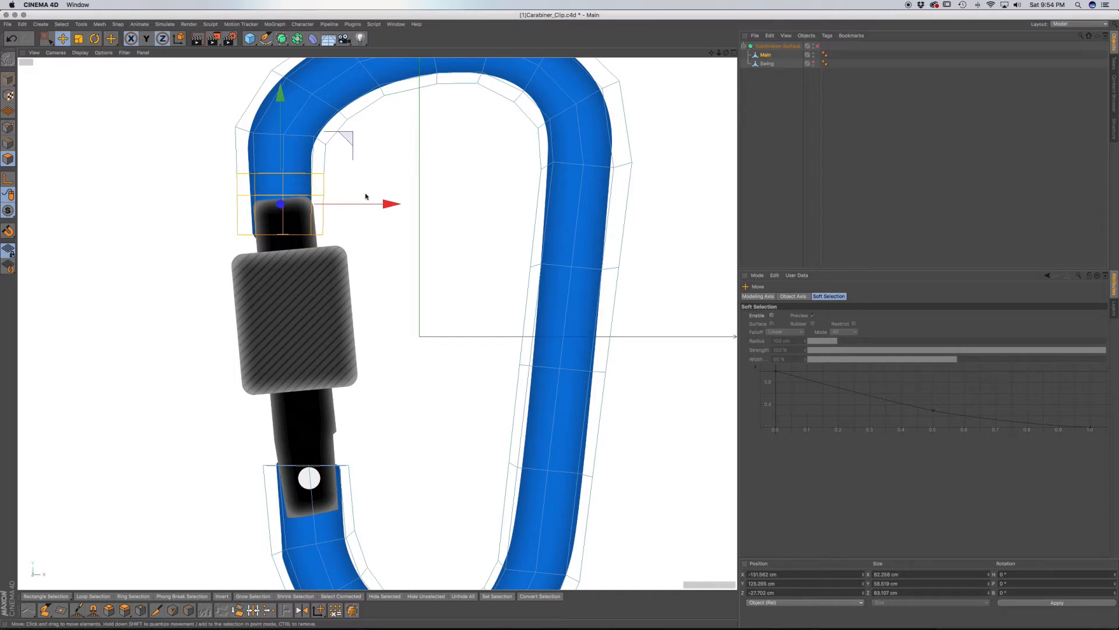
click(223, 165)
Step: Enable tolerant selection, box-select only the taper's edges at the frame's upper end, and raise them to about 158 cm in Y
click(8, 143)
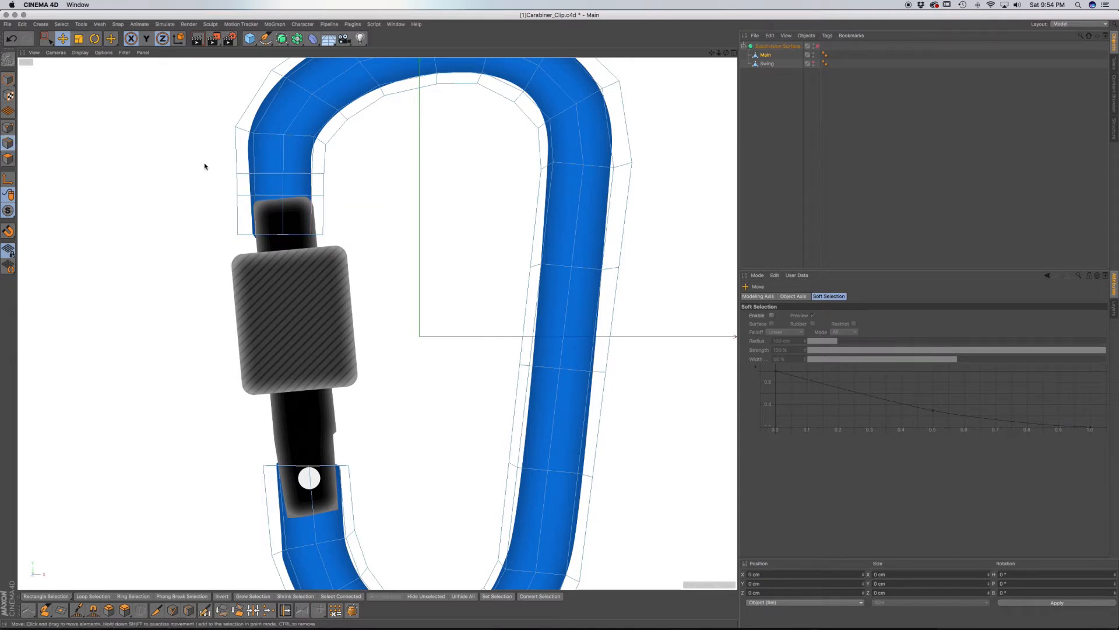
key(0)
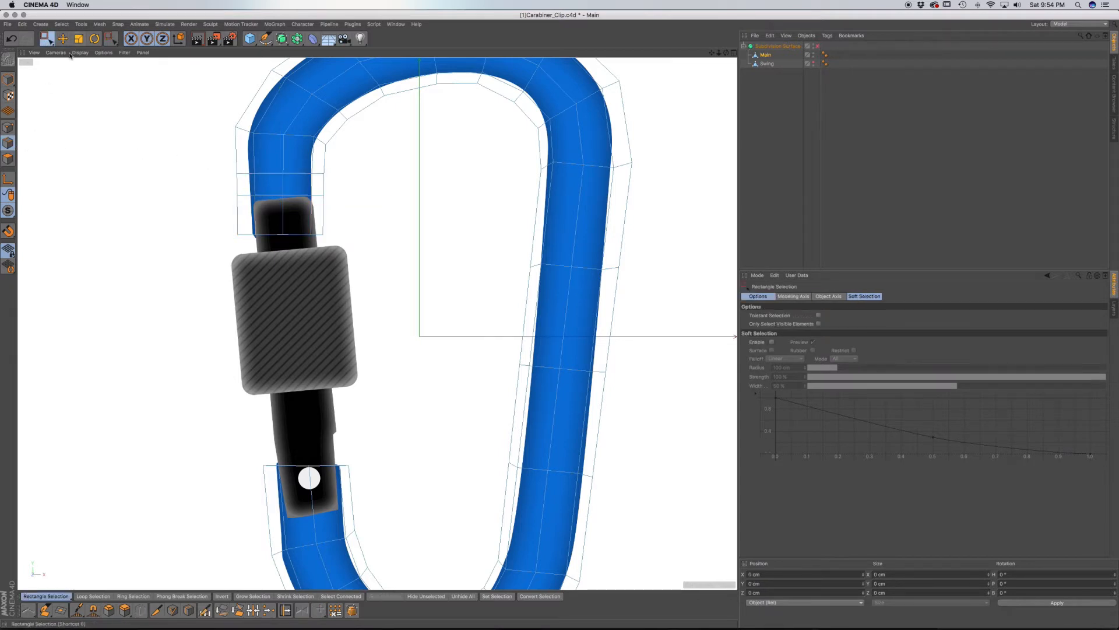
click(819, 315)
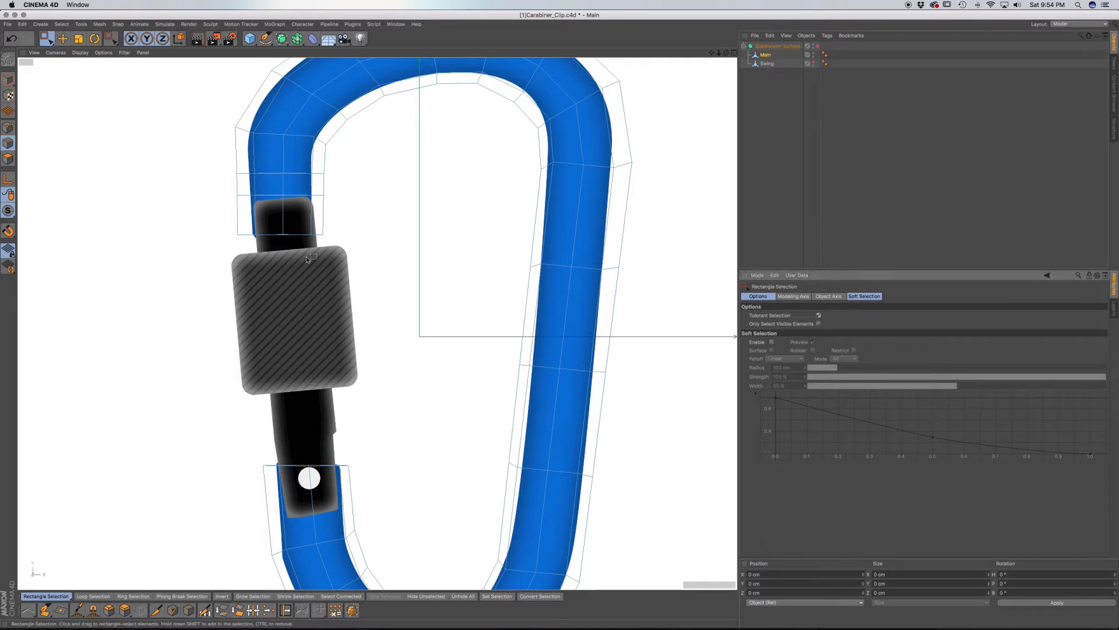
drag(355, 199, 192, 162)
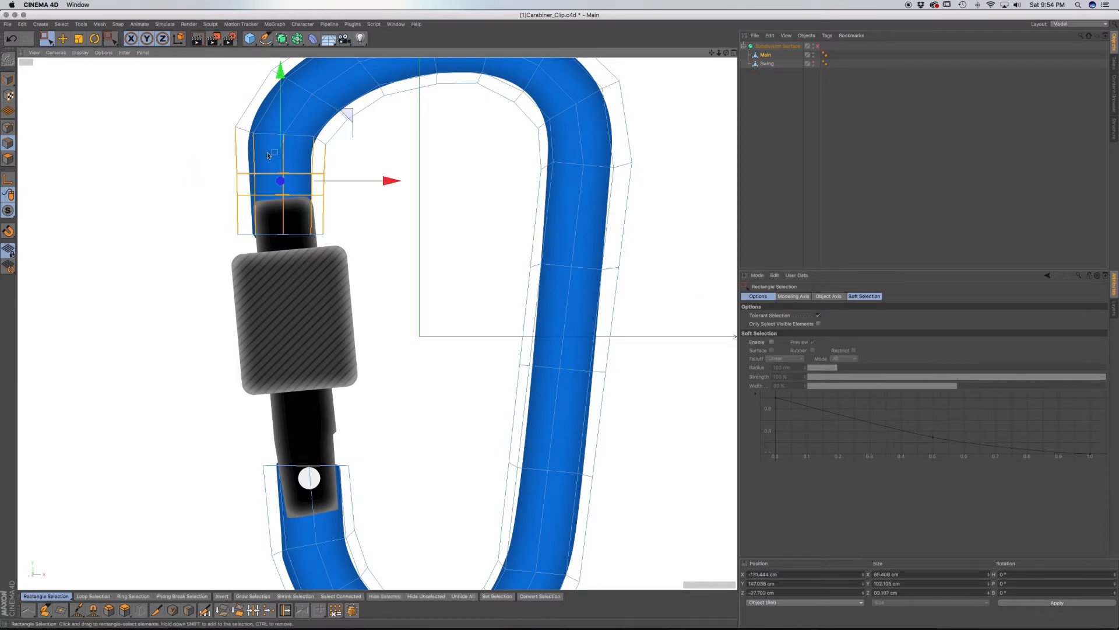
drag(239, 126, 406, 168)
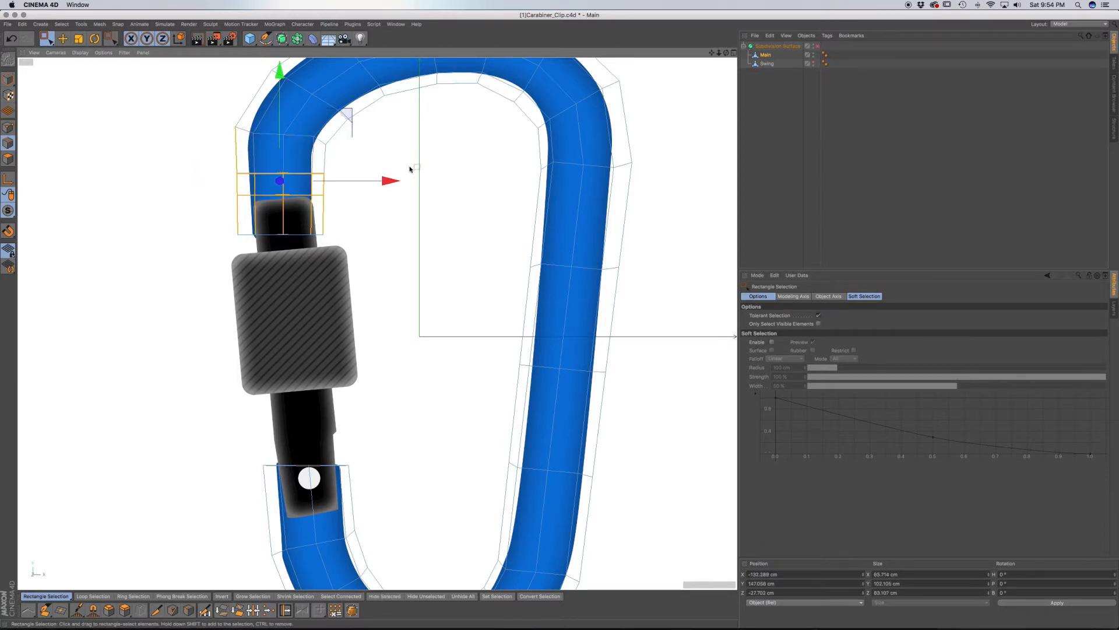
drag(368, 253, 149, 225)
drag(198, 154, 309, 126)
drag(284, 85, 285, 67)
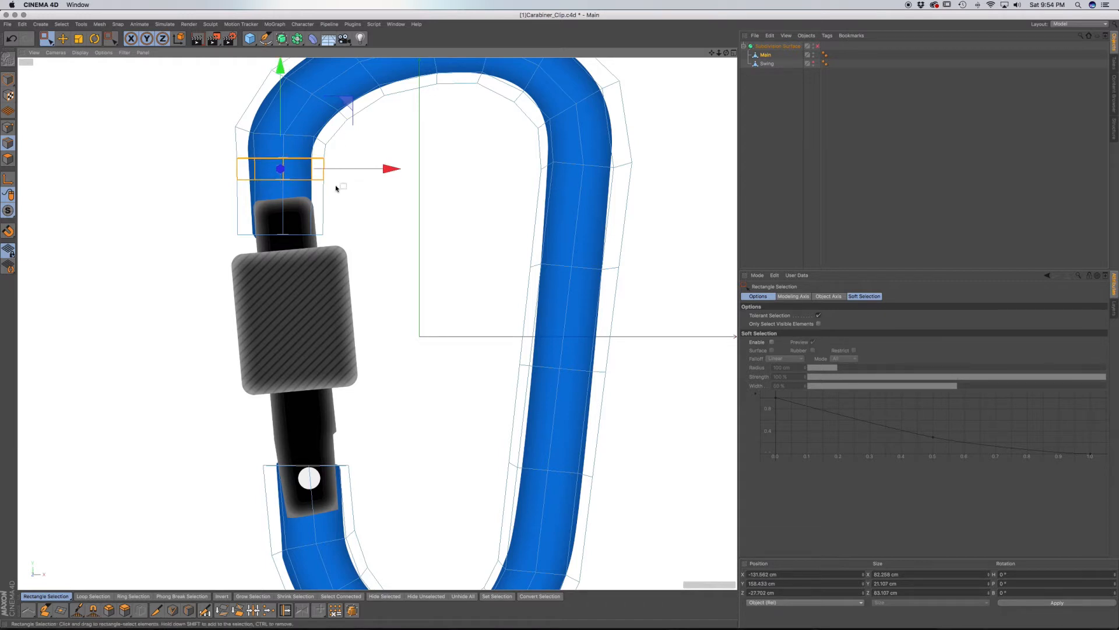
key(F1)
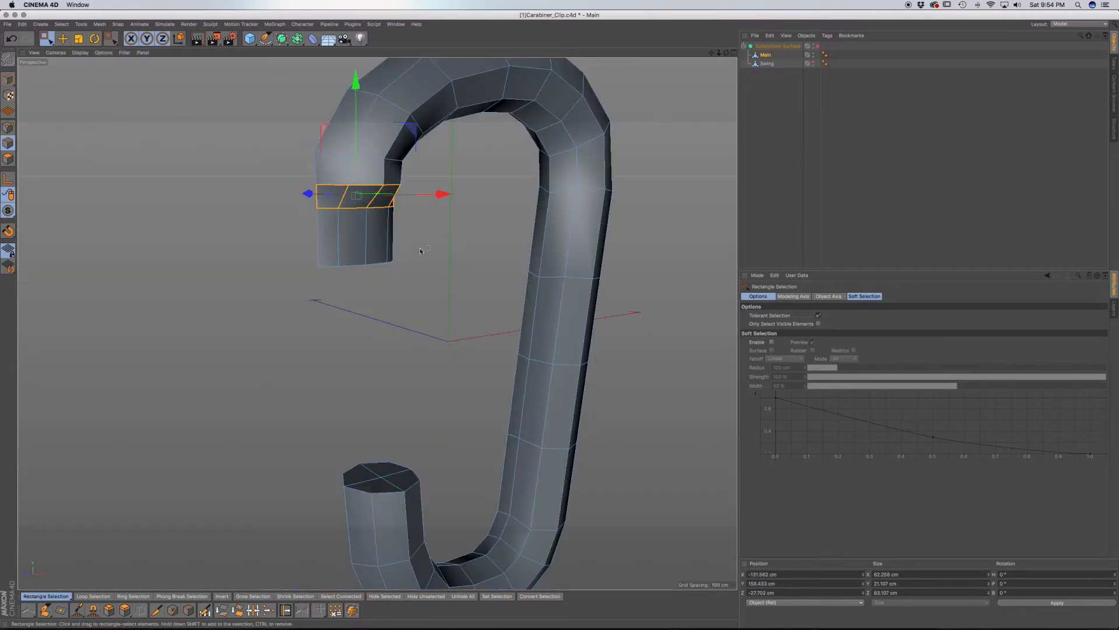
alt+drag(412, 254, 338, 440)
alt+drag(306, 384, 272, 358)
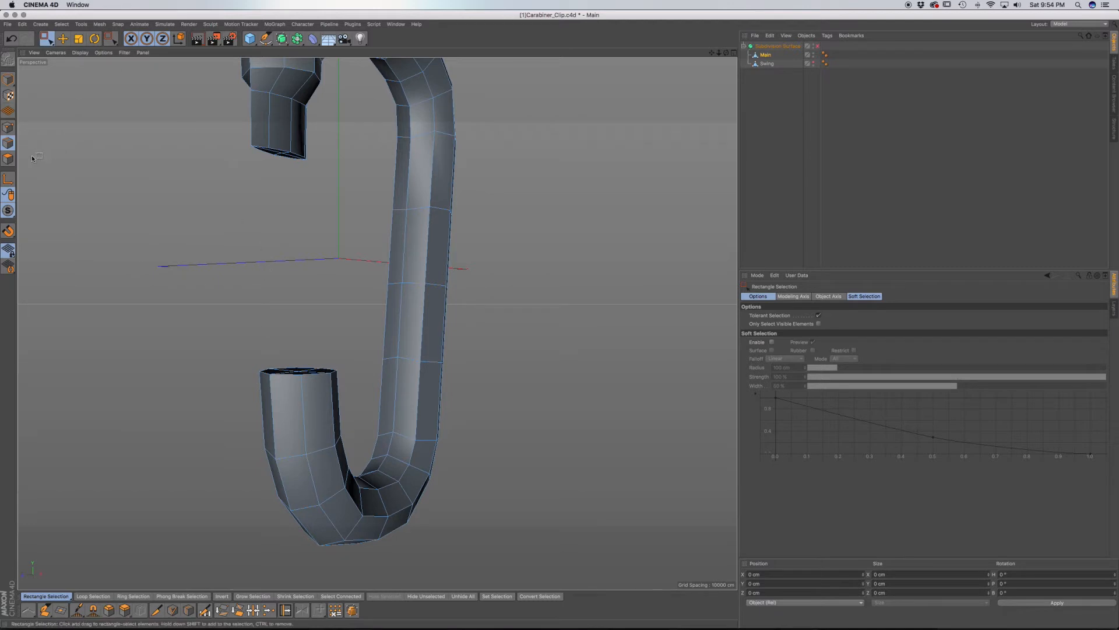
click(9, 144)
key(F4)
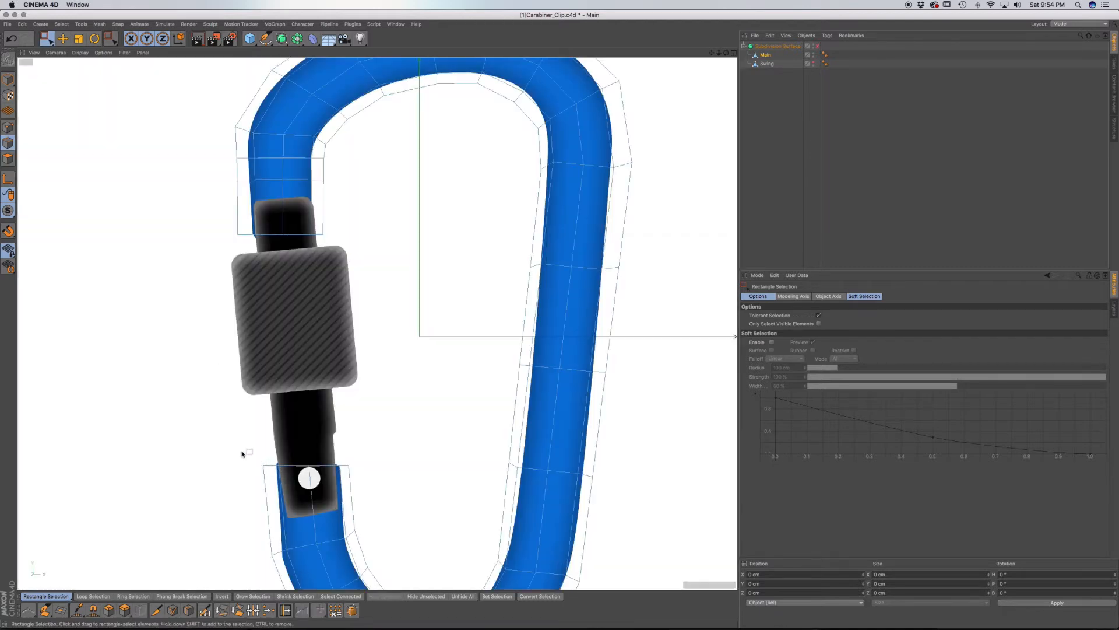
drag(233, 443, 395, 505)
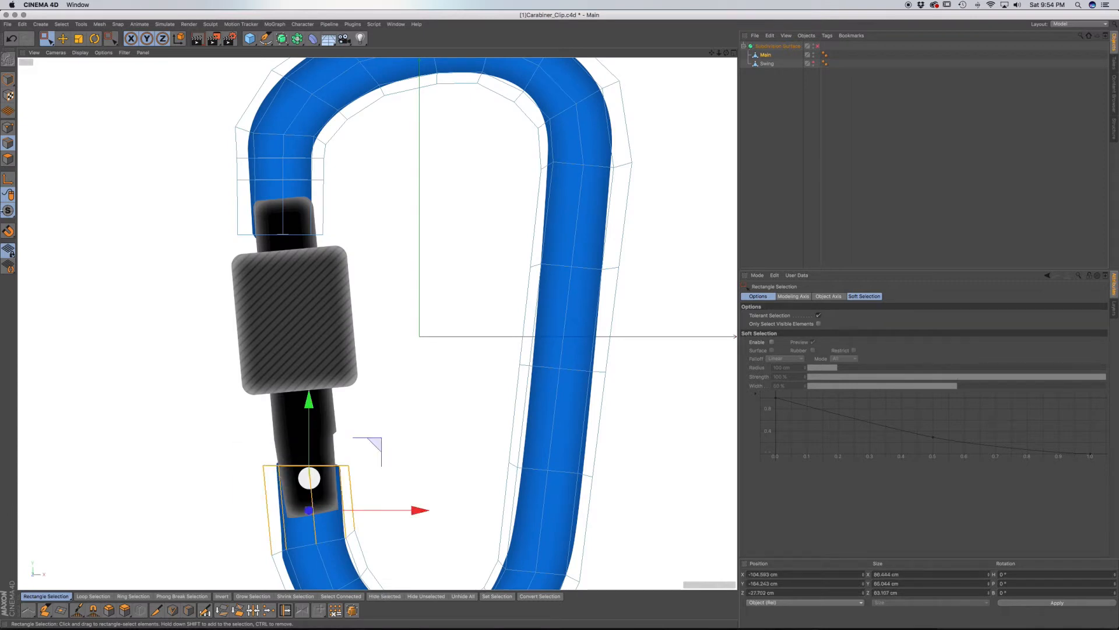
click(8, 158)
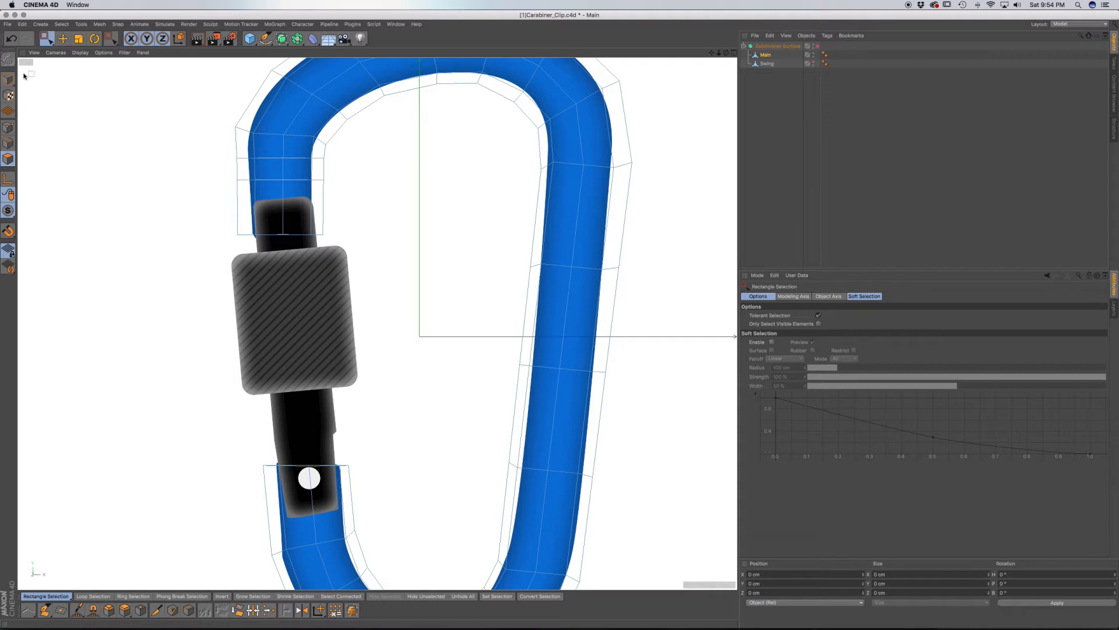
Step: Live-select the cap polygons of the frame's lower end and scale them down to about 21.7 cm along Z
drag(49, 40, 82, 50)
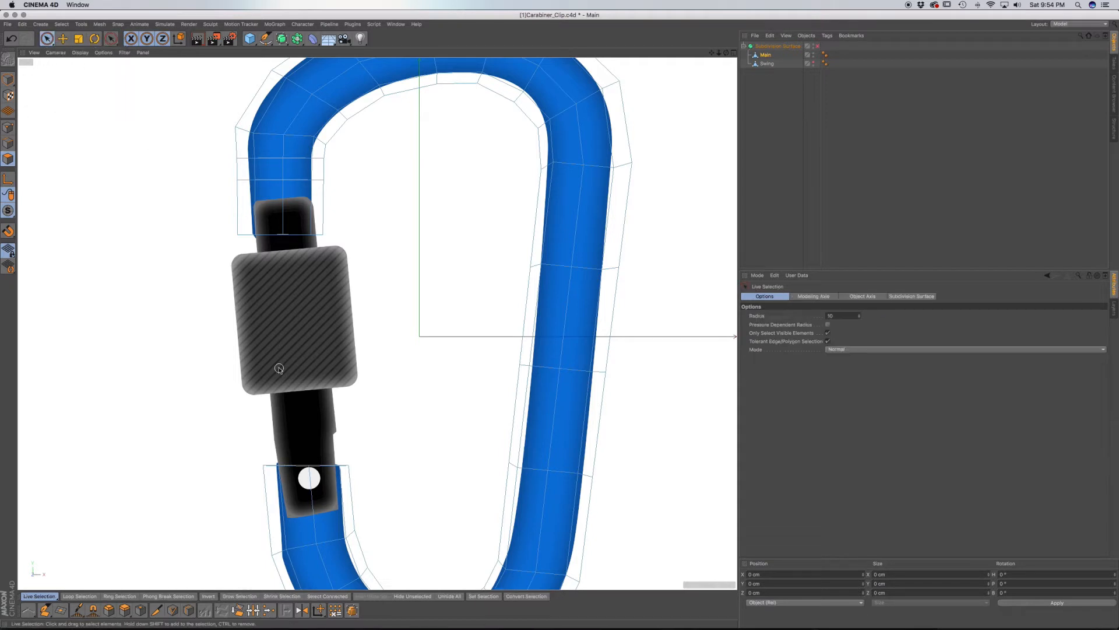
key(F1)
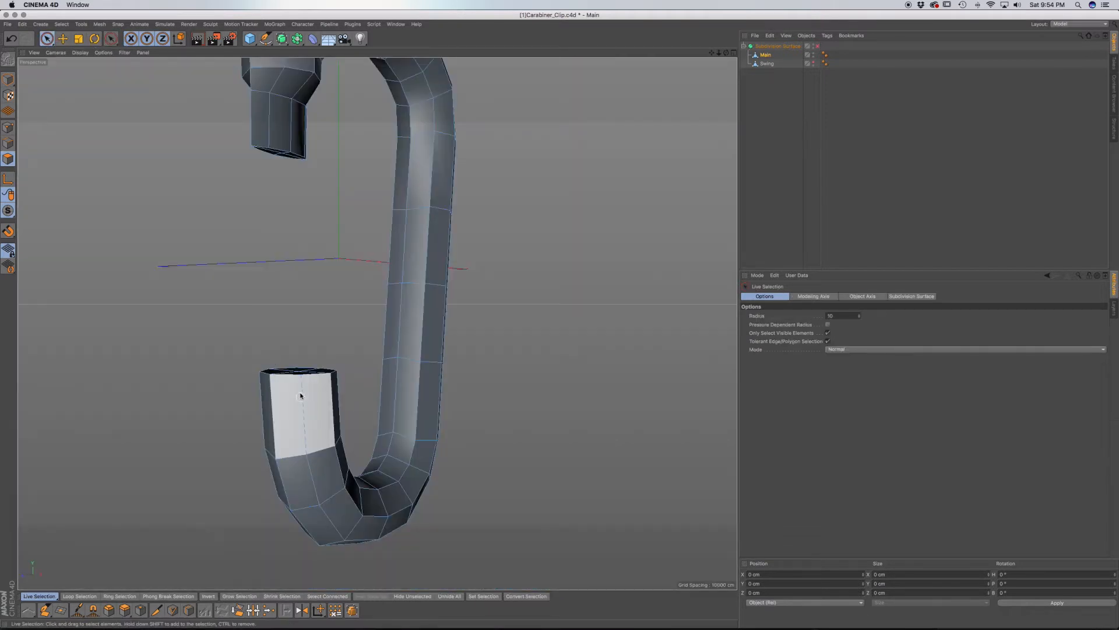
alt+drag(301, 396, 299, 382)
click(318, 369)
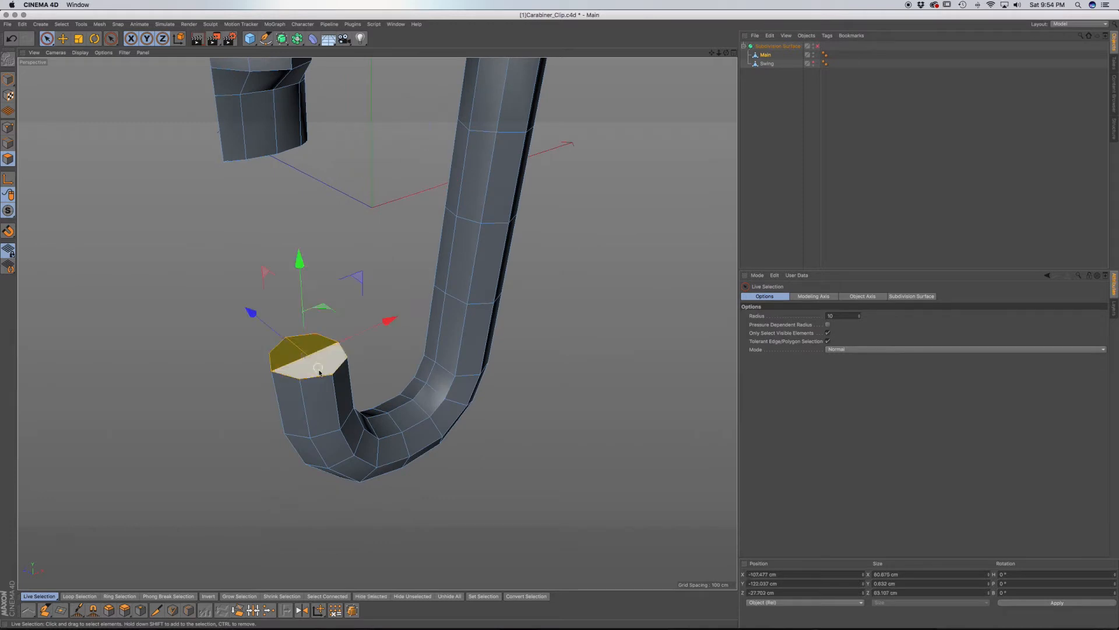
key(t)
drag(250, 309, 293, 344)
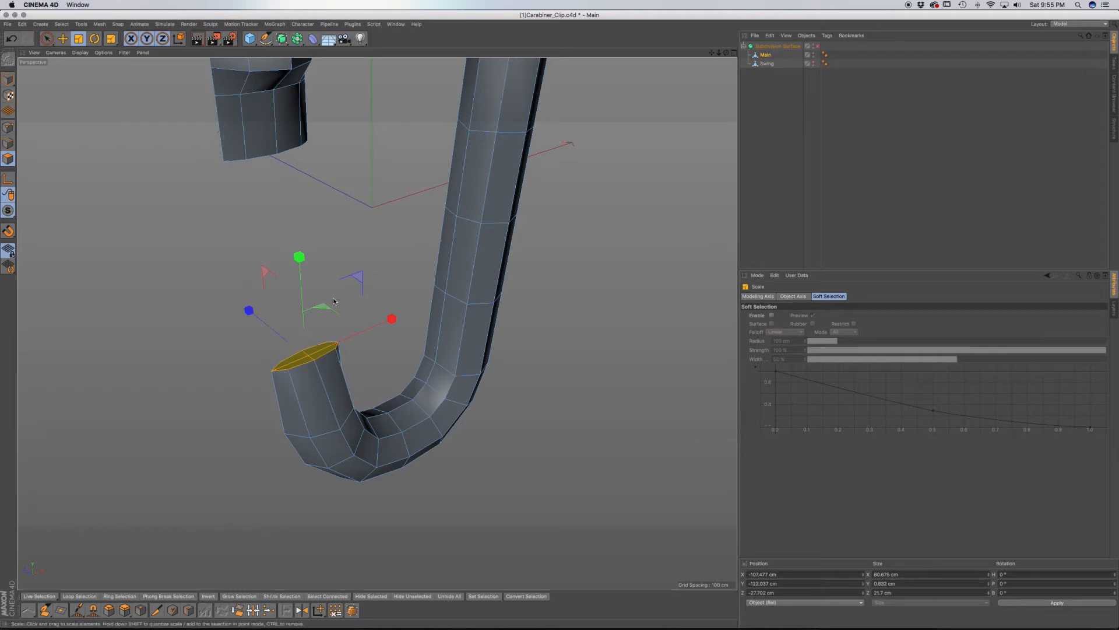
Step: Lower the narrowed cap of the lower end to about -161 cm in Y and compare it with the reference in the Front view
key(e)
drag(301, 260, 308, 296)
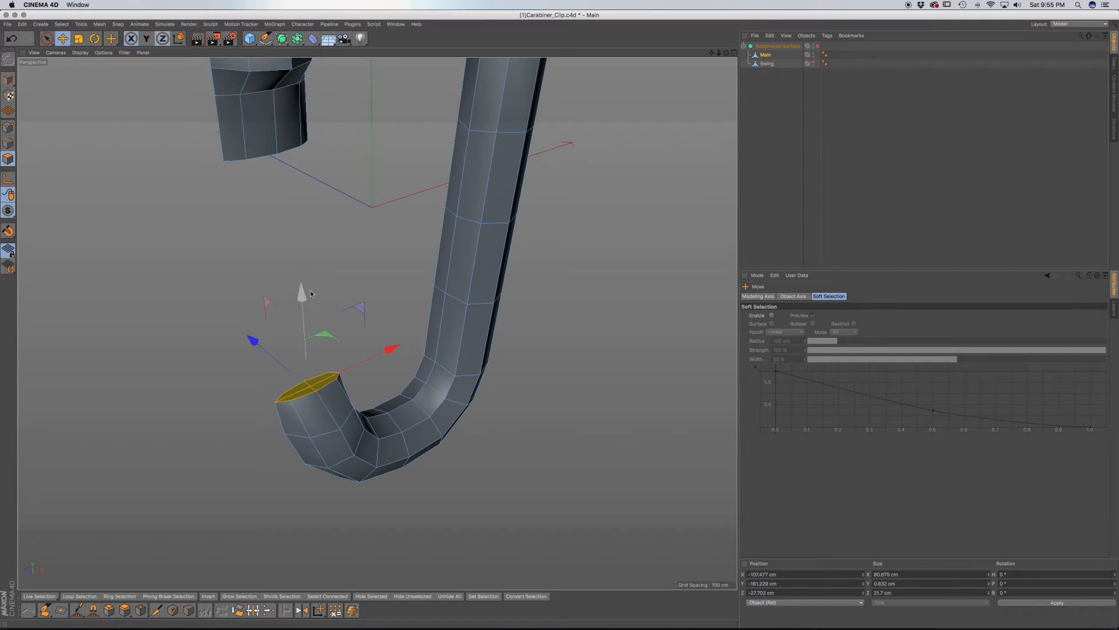
key(F4)
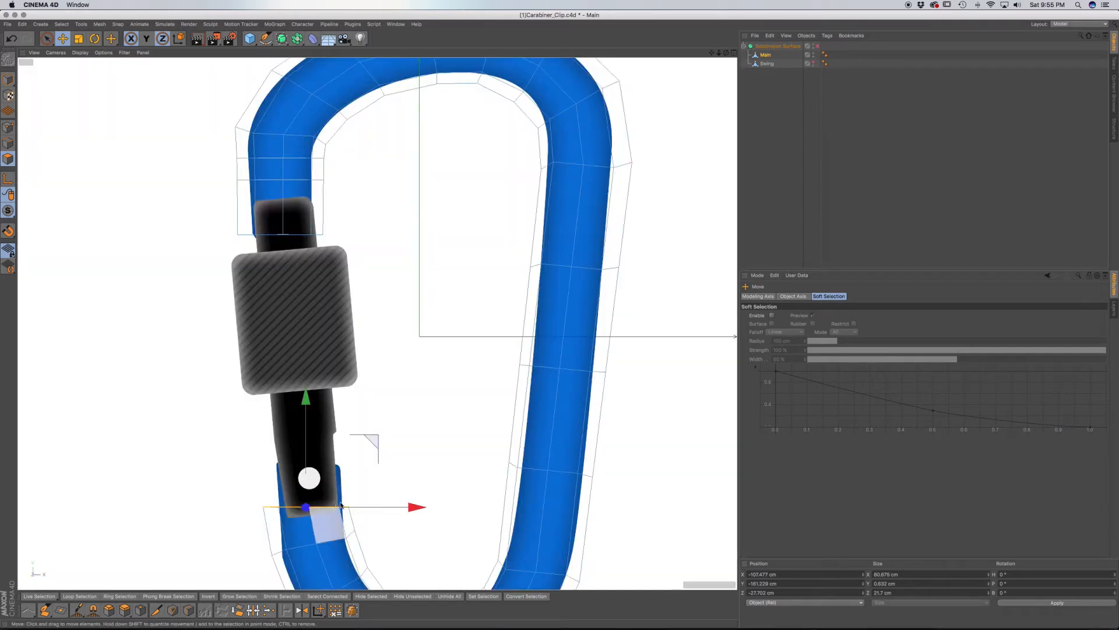
alt+middle_drag(338, 429, 341, 336)
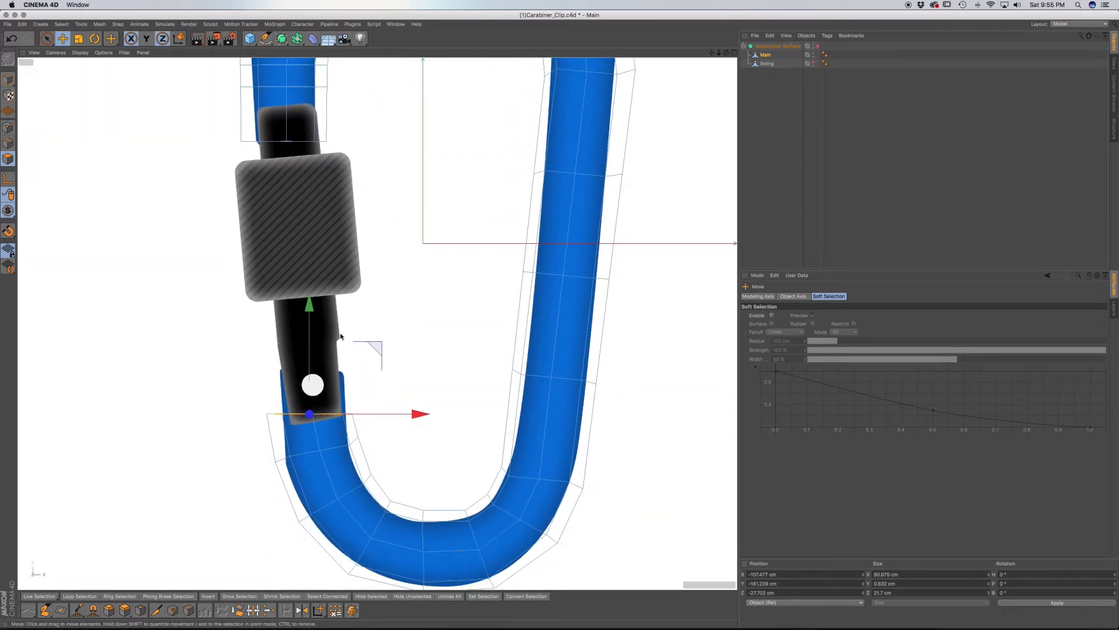
Step: Lower the narrowed cap of the frame's lower end to about -175 cm in Y and extrude it upward about 54.7 cm
drag(315, 316, 311, 325)
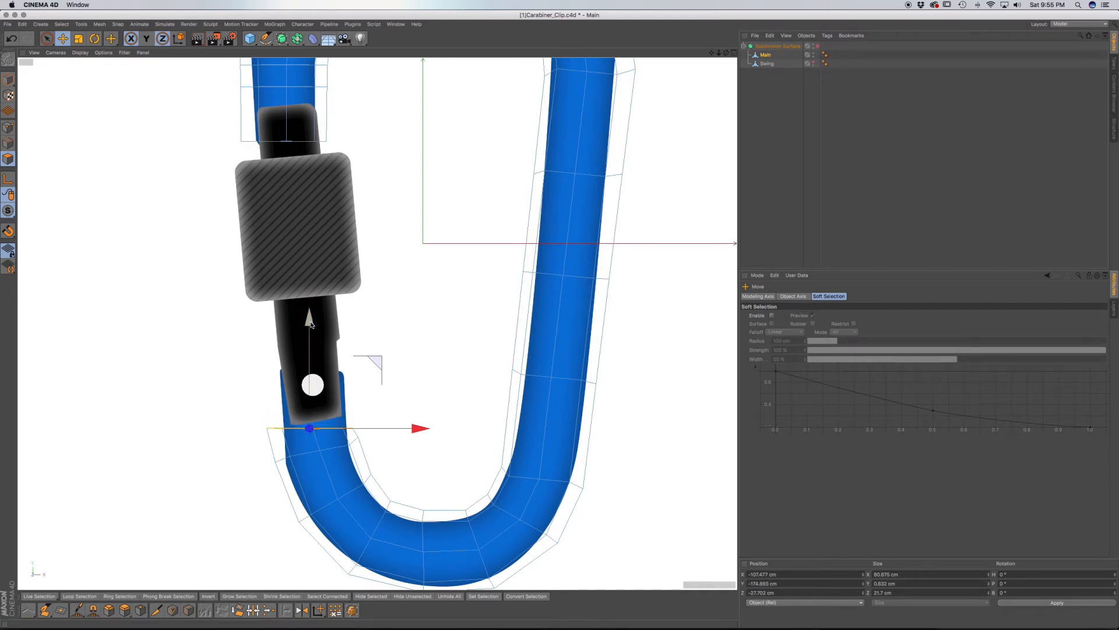
key(d)
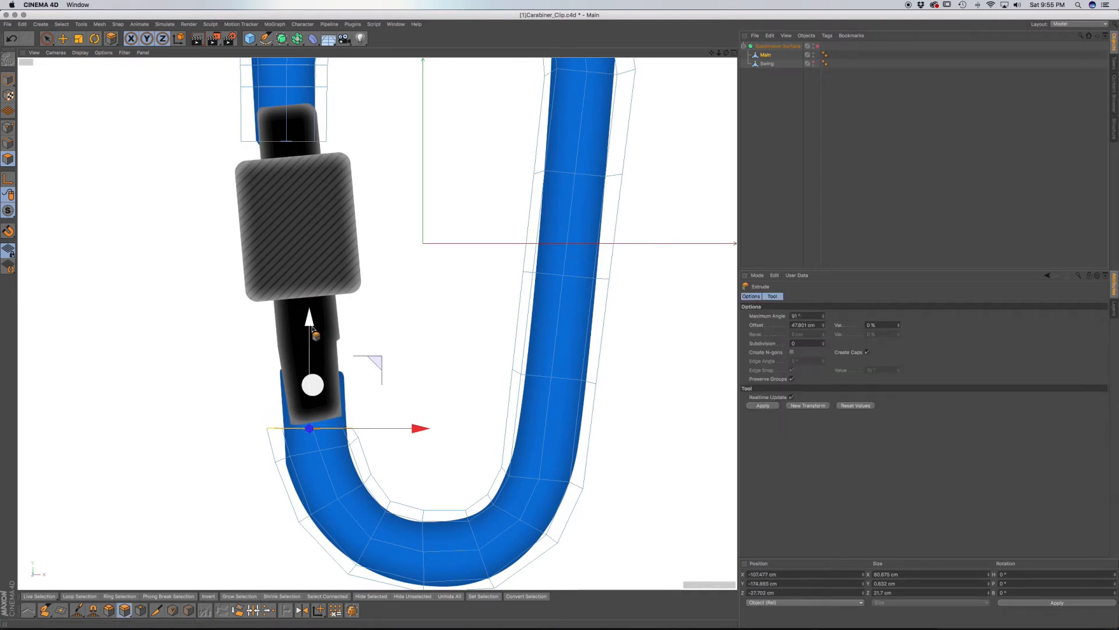
drag(355, 340, 353, 299)
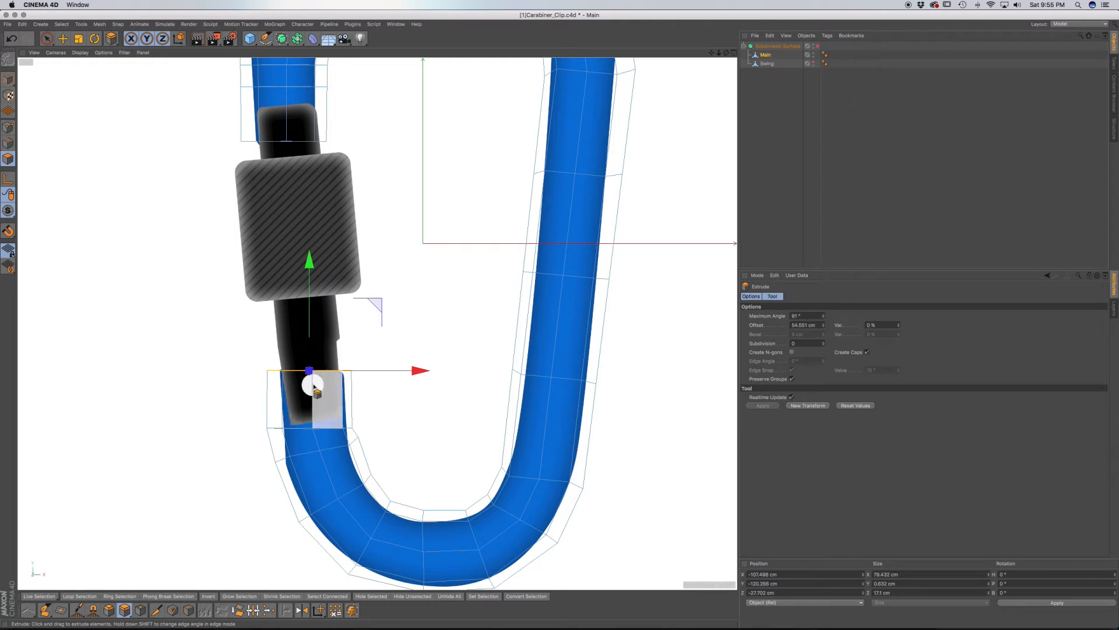
key(F1)
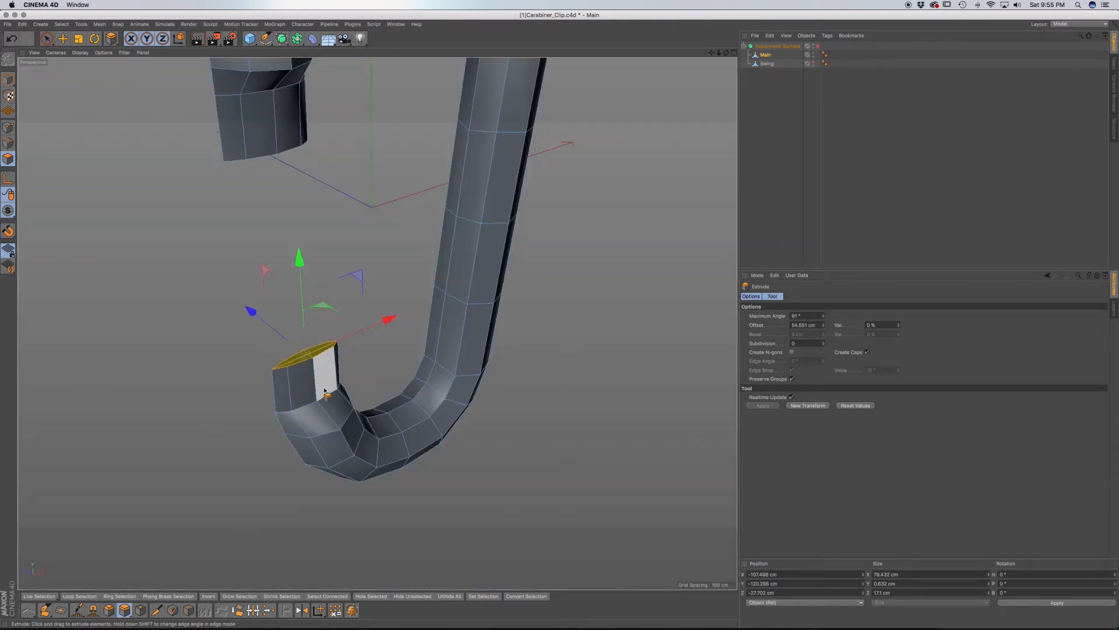
alt+drag(309, 408, 291, 363)
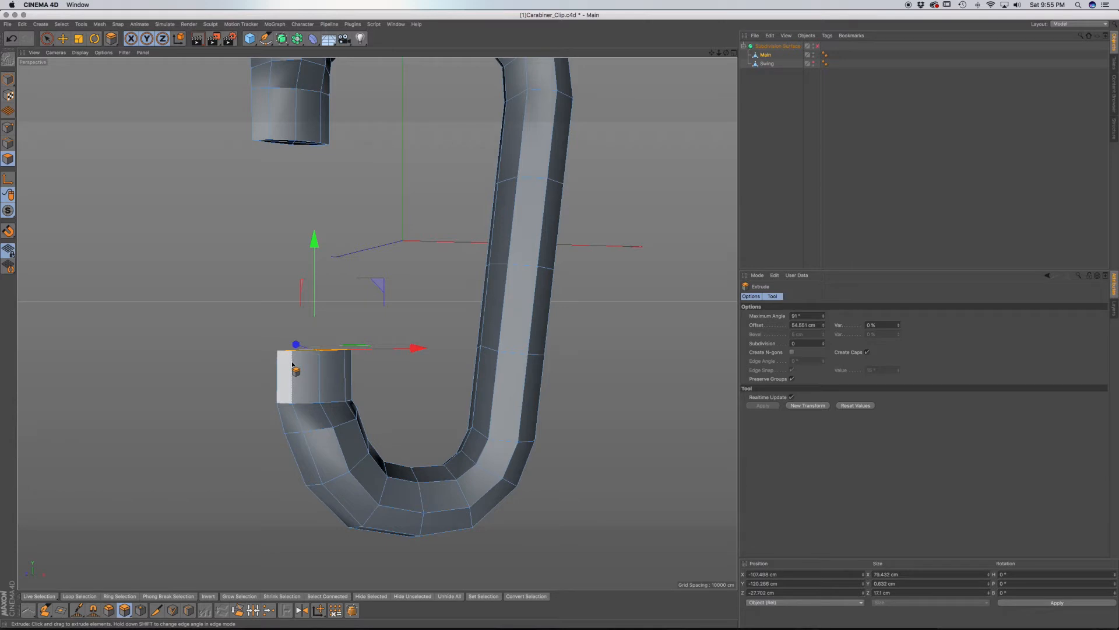
Step: Add a loop cut around the extruded lower end at about 75.6 %, level with the centre of the reference's pivot circle
key(k)
key(l)
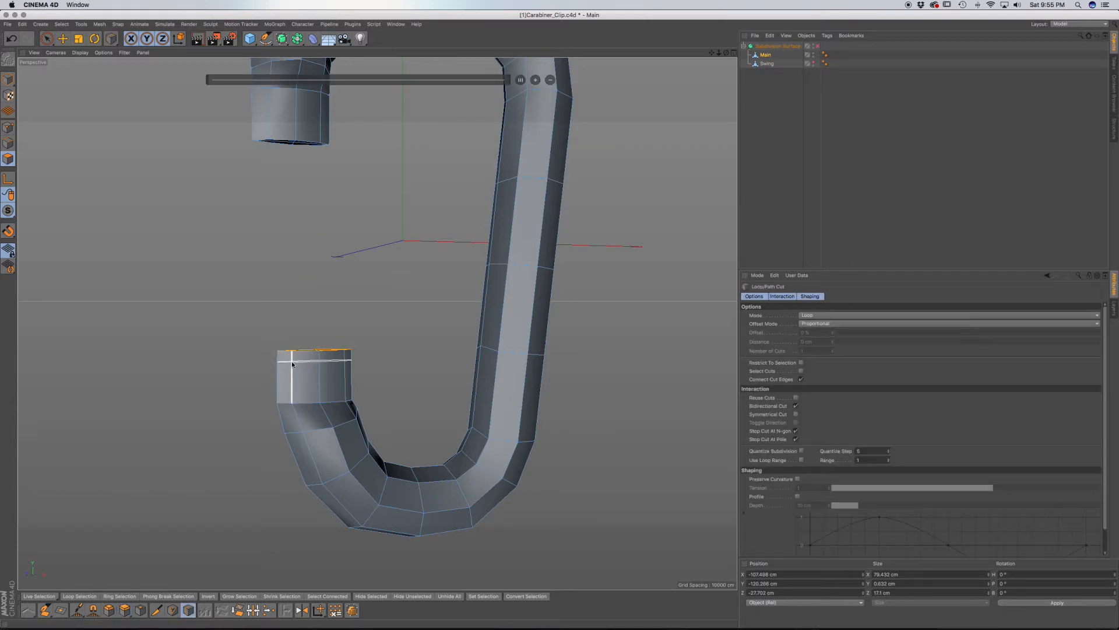
key(F4)
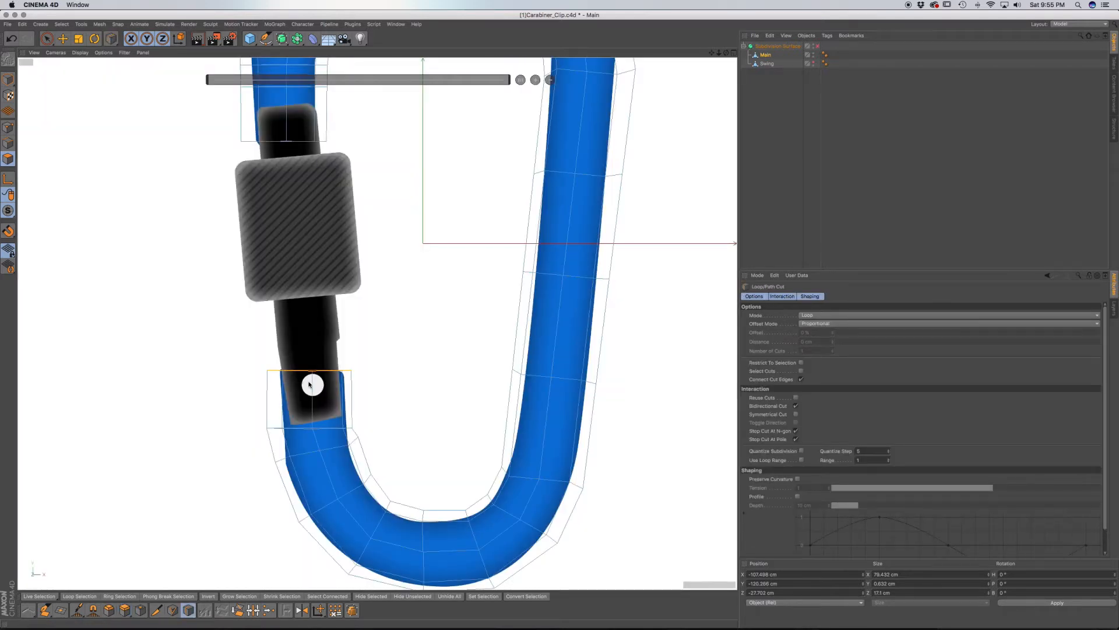
scroll(316, 387, up, 6)
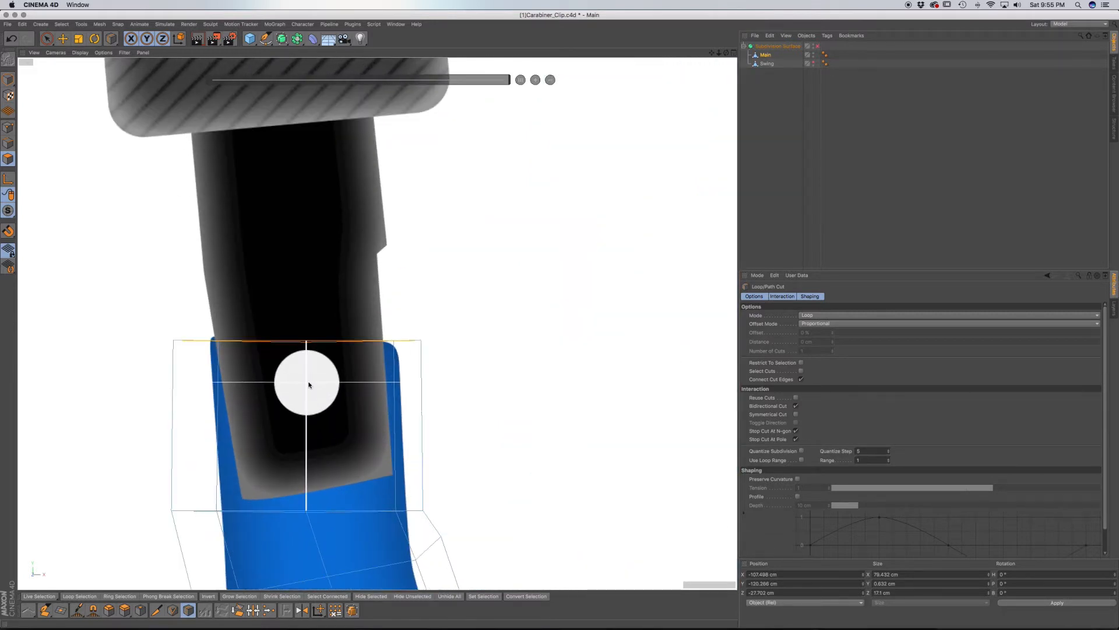
click(309, 384)
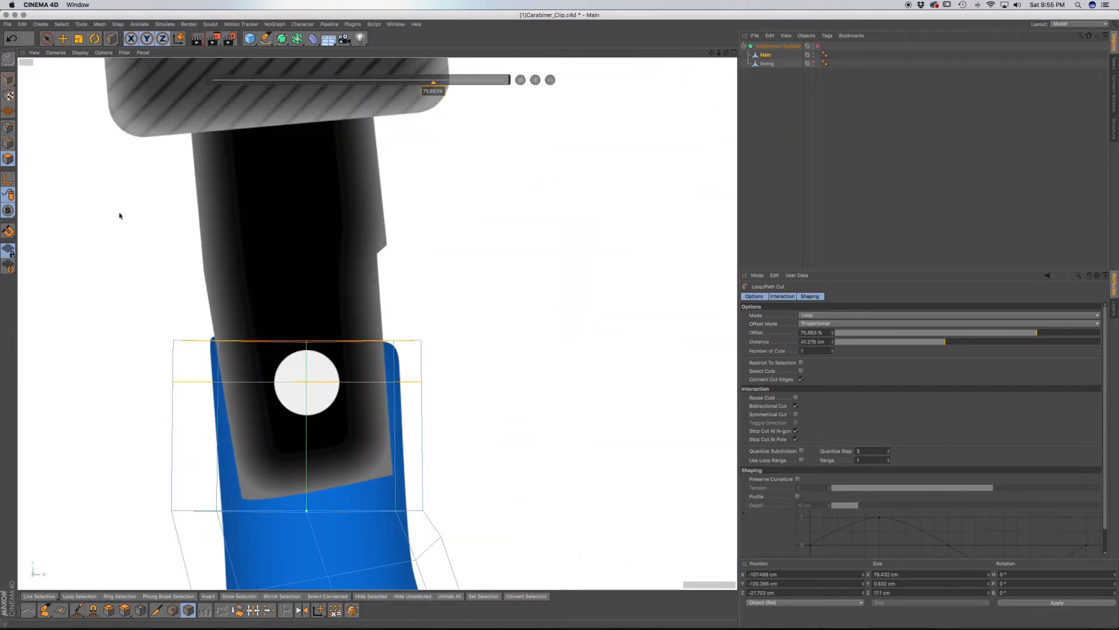
Step: In point mode, live-select the new loop's centre points on both the front and back of the lower end
click(8, 127)
click(47, 39)
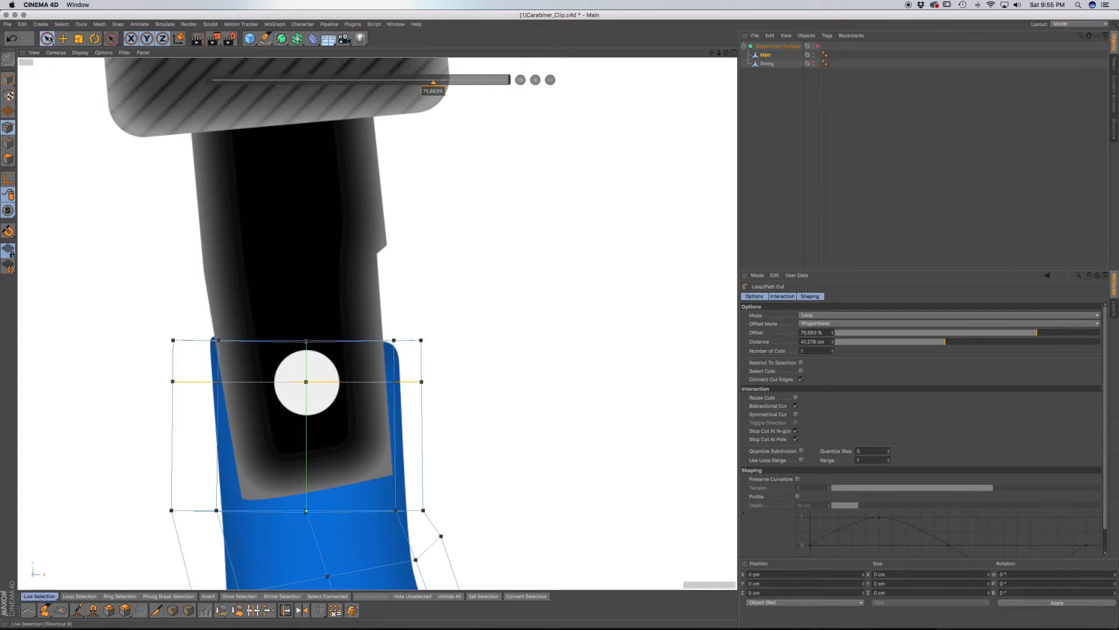
click(301, 382)
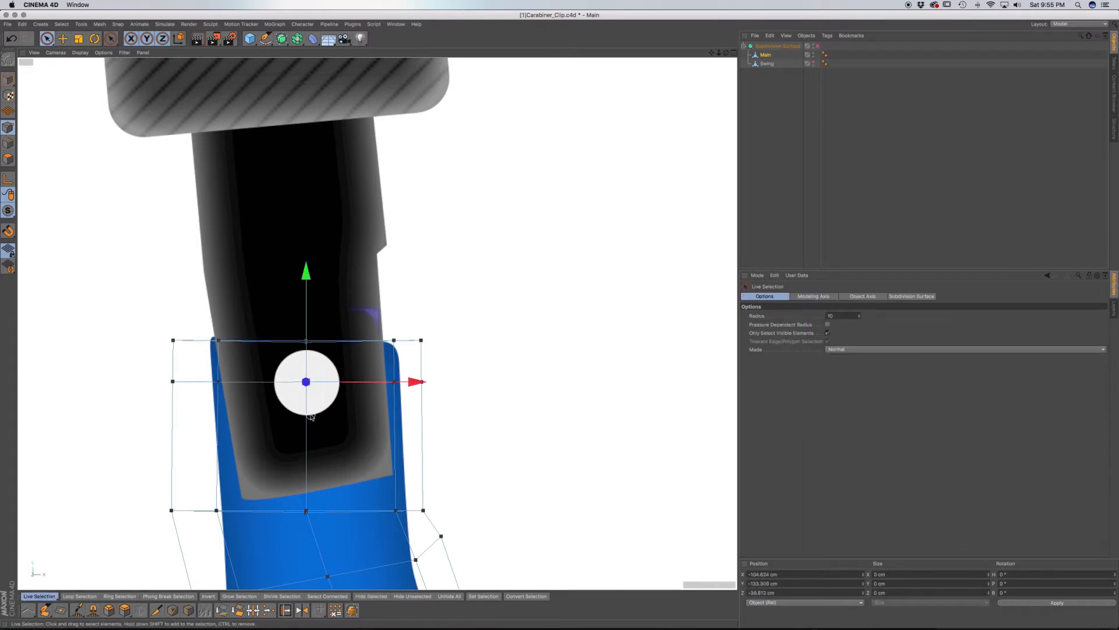
scroll(312, 416, down, 5)
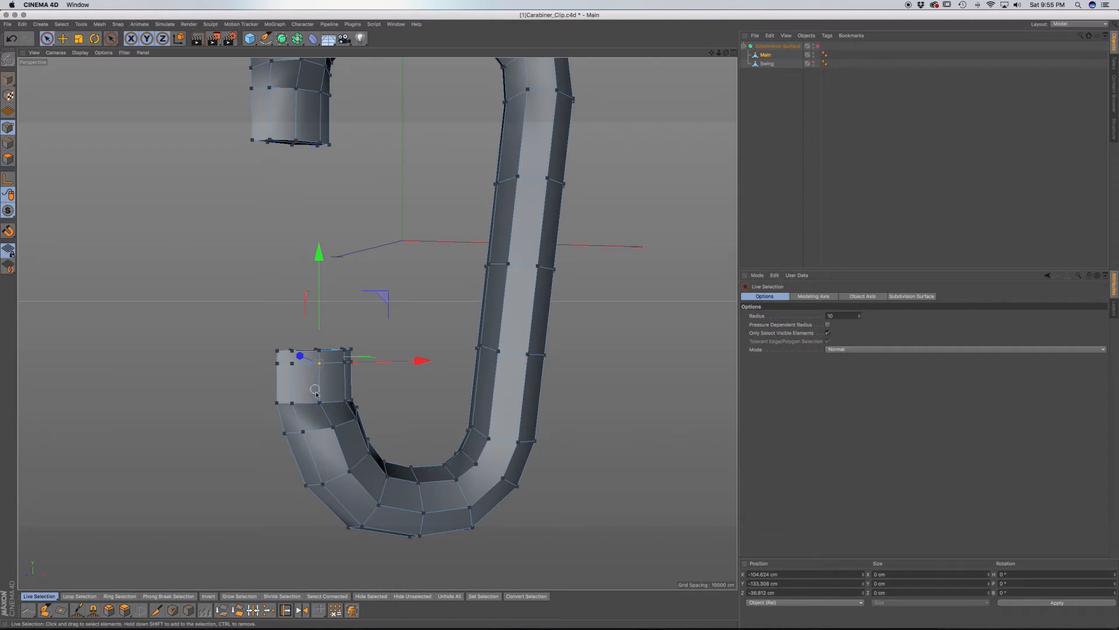
alt+drag(307, 391, 511, 399)
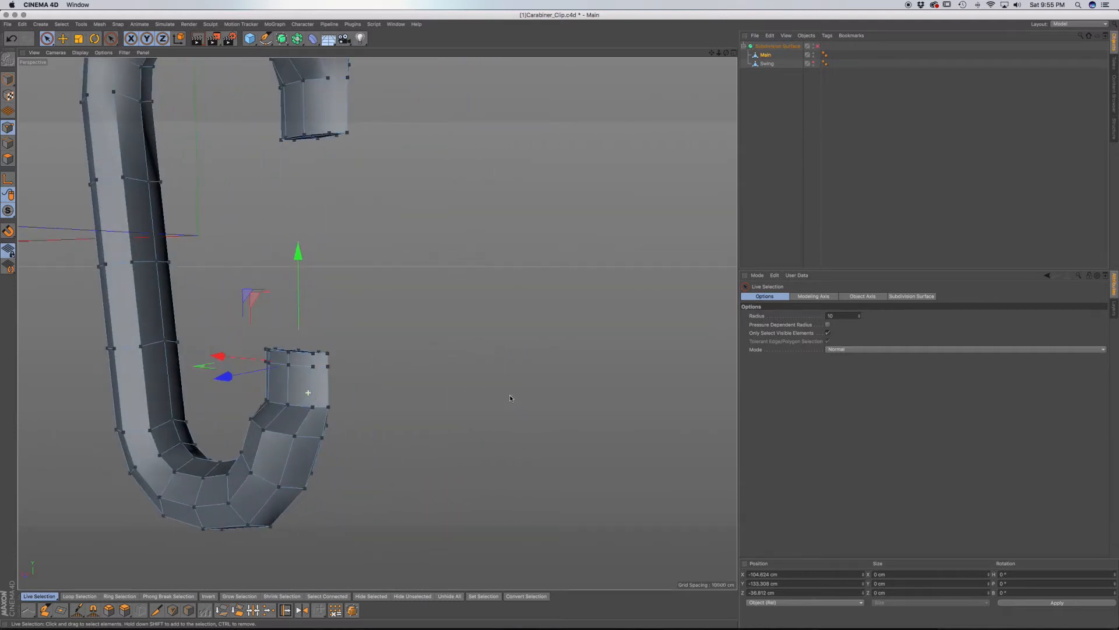
shift+click(286, 366)
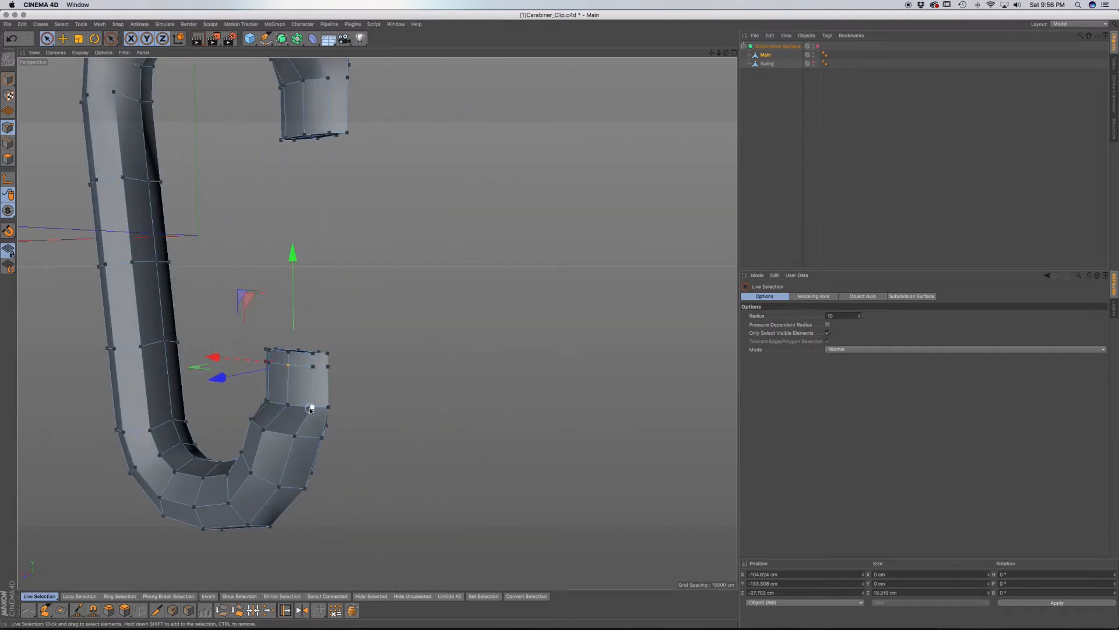
alt+drag(303, 412, 140, 413)
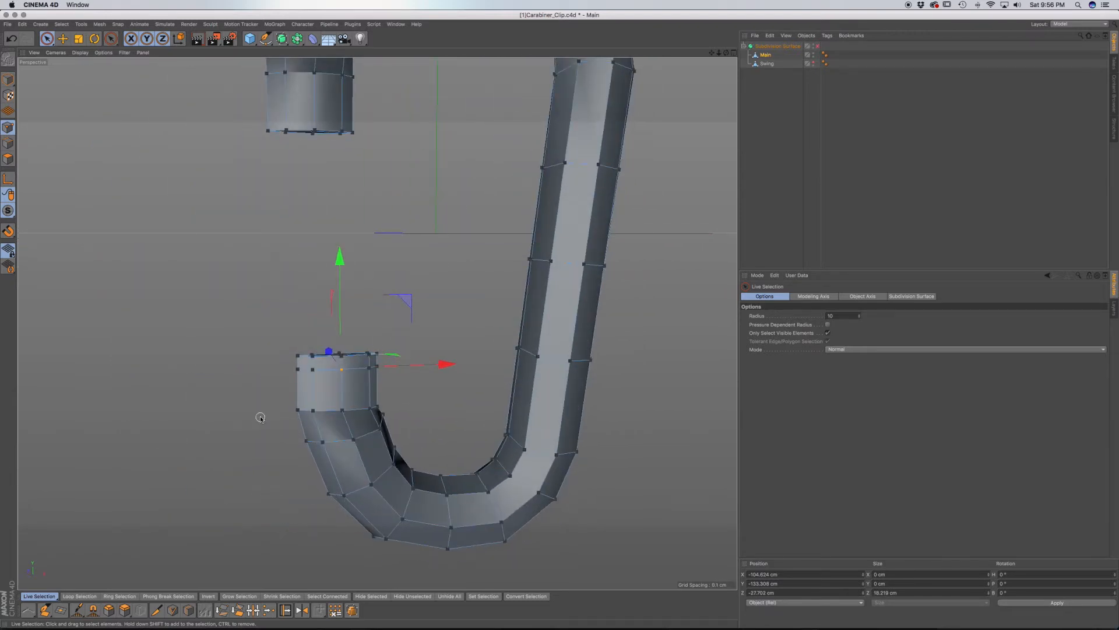
Step: Bevel the two centre points by about 10.6 cm to match the reference's pivot circle in the Front view
key(F4)
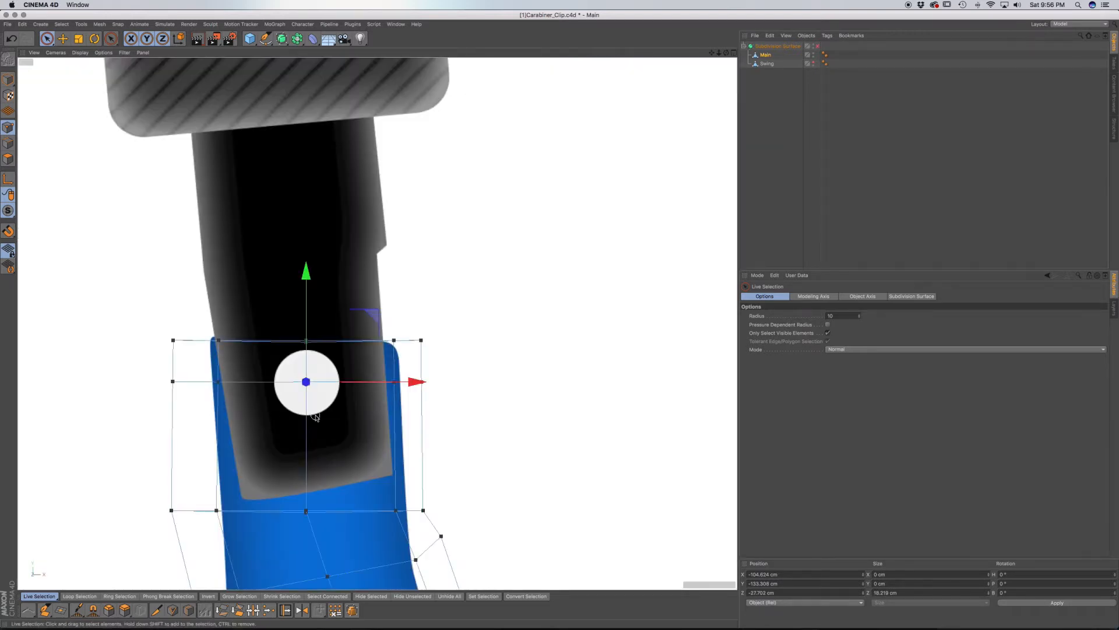
key(m)
key(s)
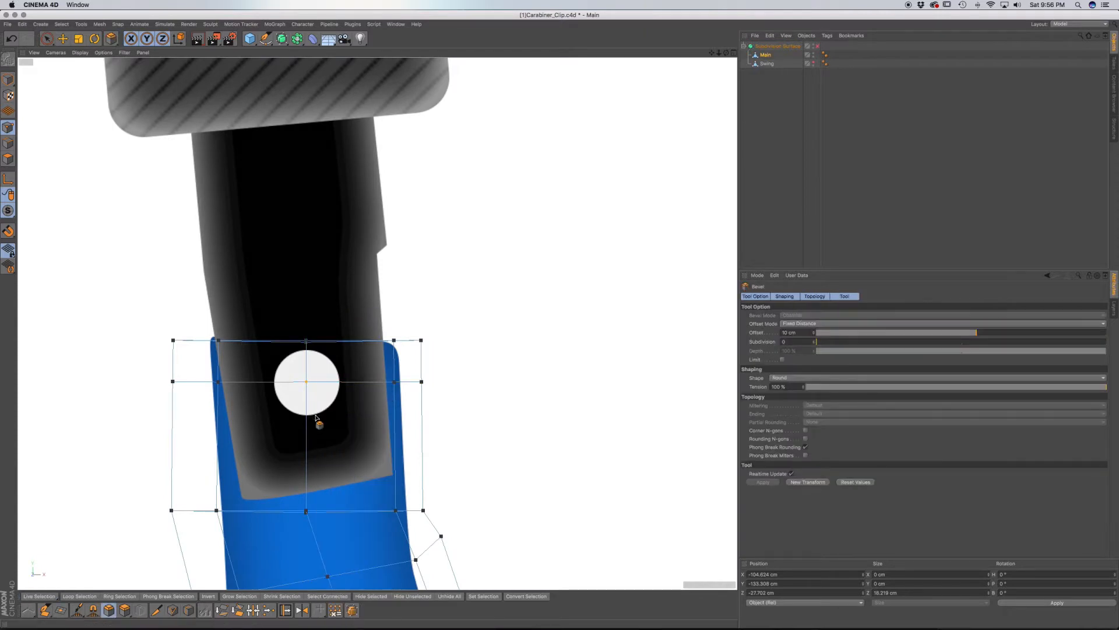
drag(323, 408, 373, 408)
drag(383, 408, 378, 408)
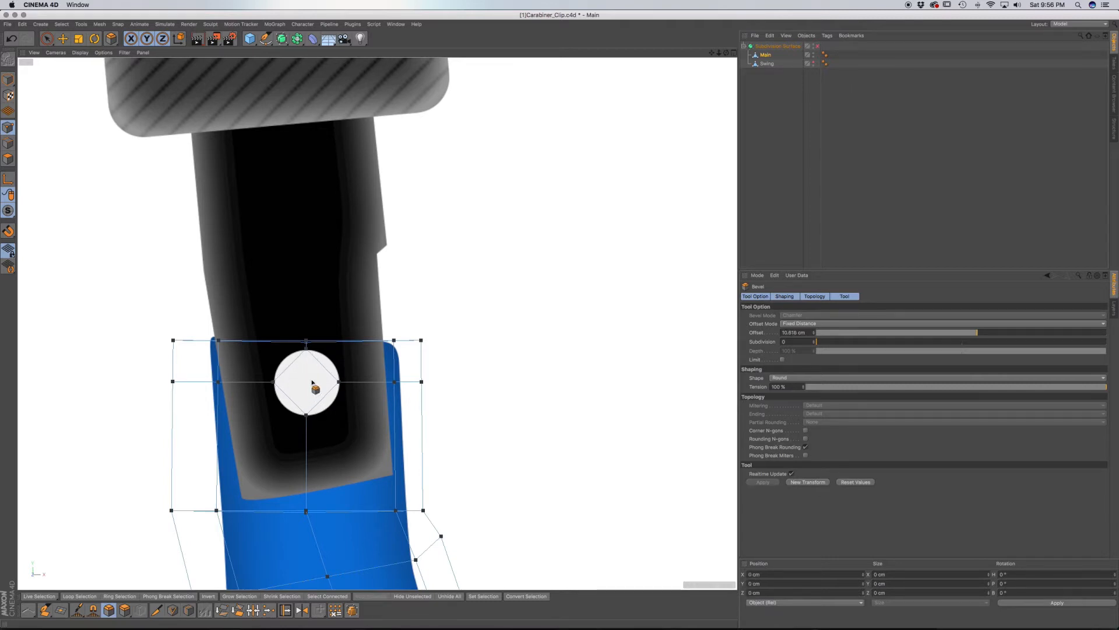
Step: Live-select the diamond-shaped polygons on the front and back of the frame's lower end in the Perspective view
key(F1)
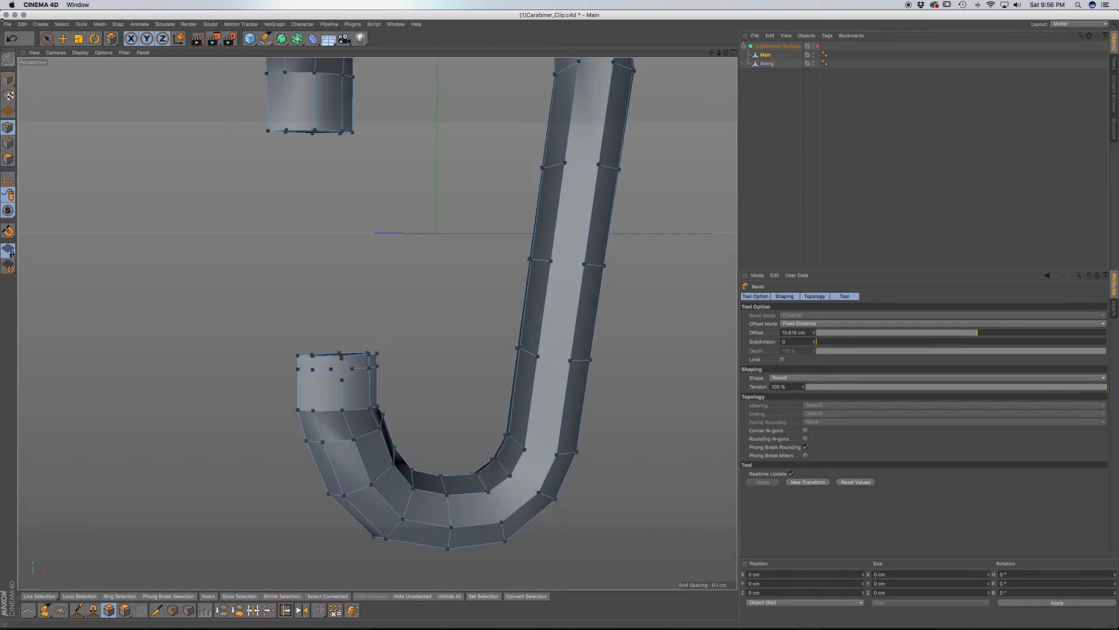
click(47, 39)
click(84, 50)
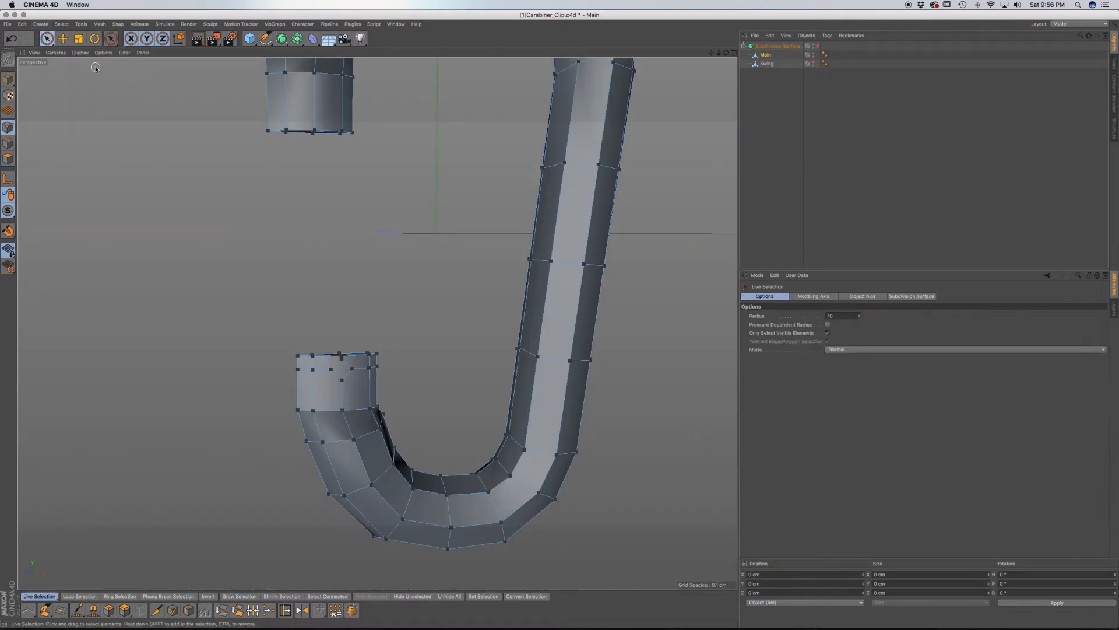
click(8, 158)
click(340, 357)
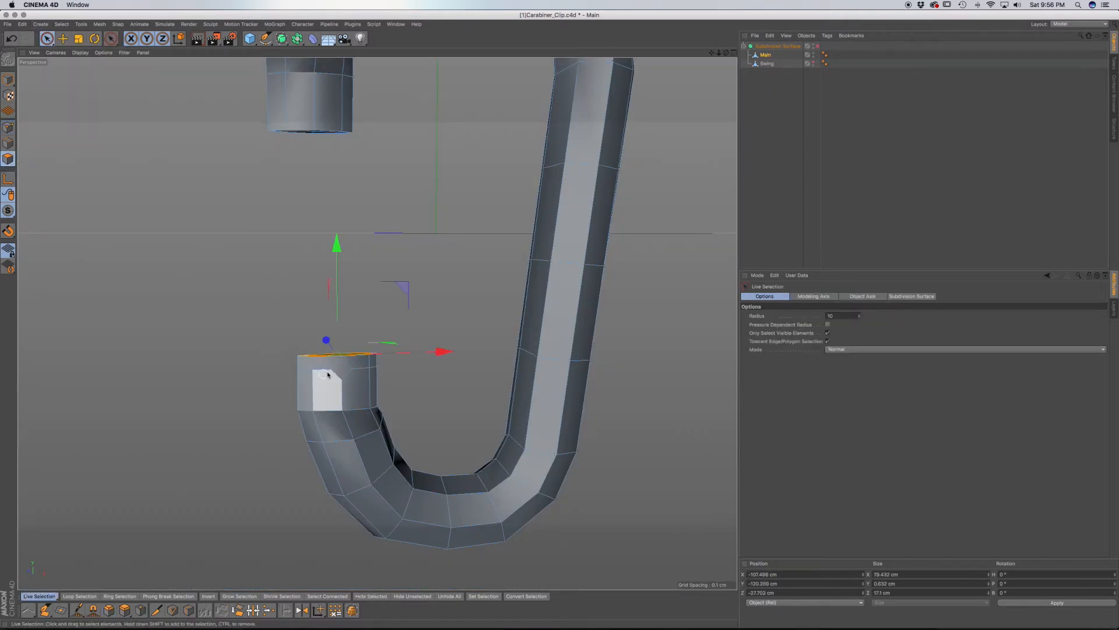
scroll(341, 371, up, 5)
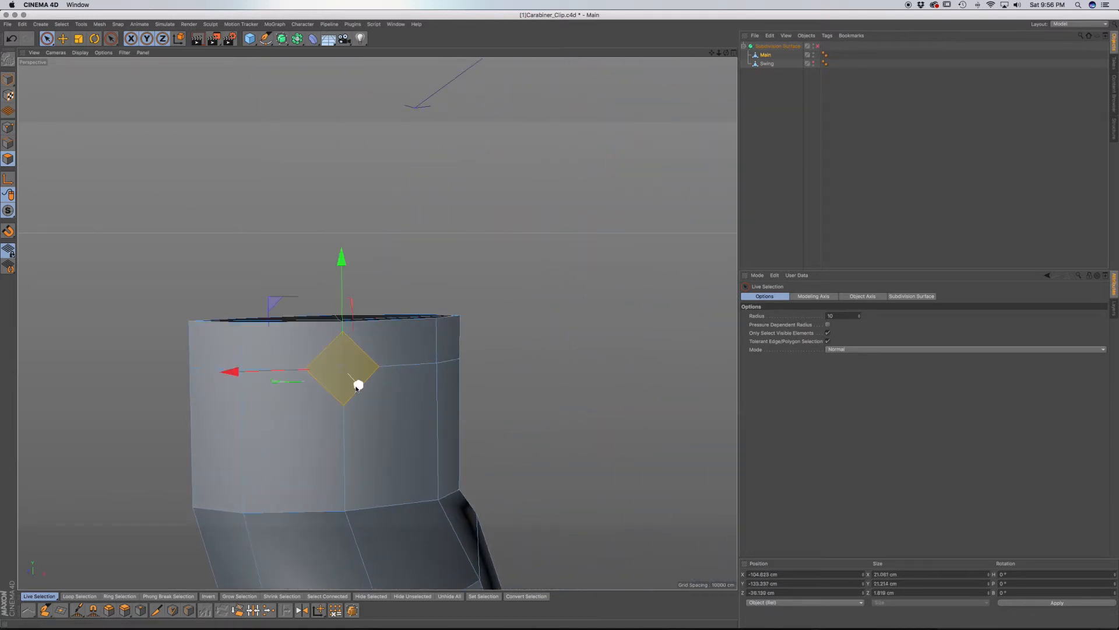
alt+drag(353, 390, 489, 382)
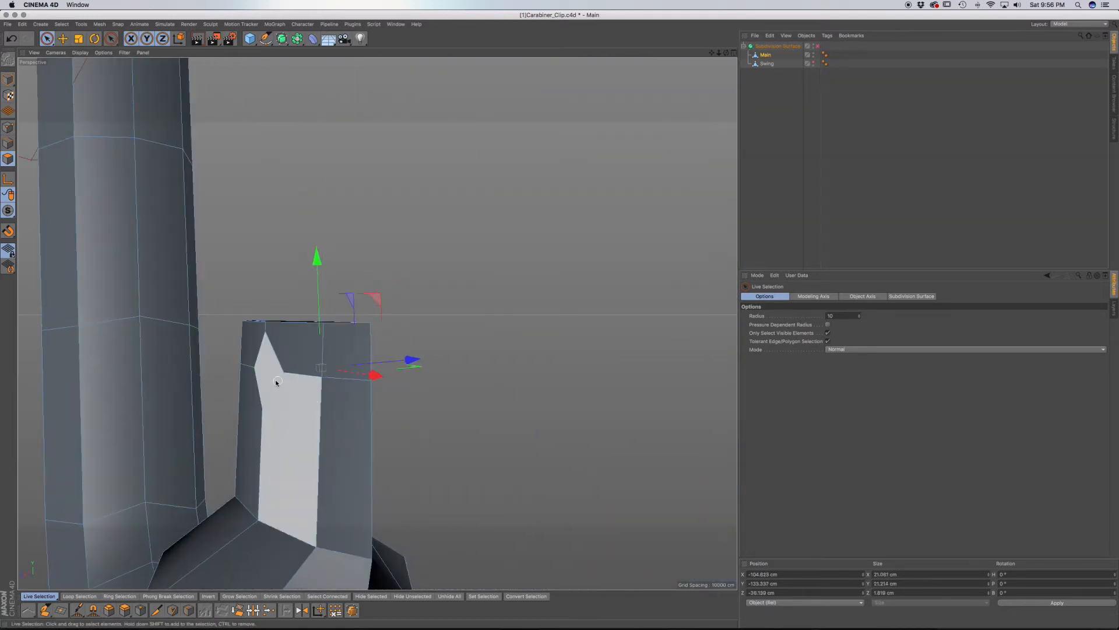
Step: Try deleting both diamond polygons to open a hole through the lower end, and undo the deletion
key(super+shift+a)
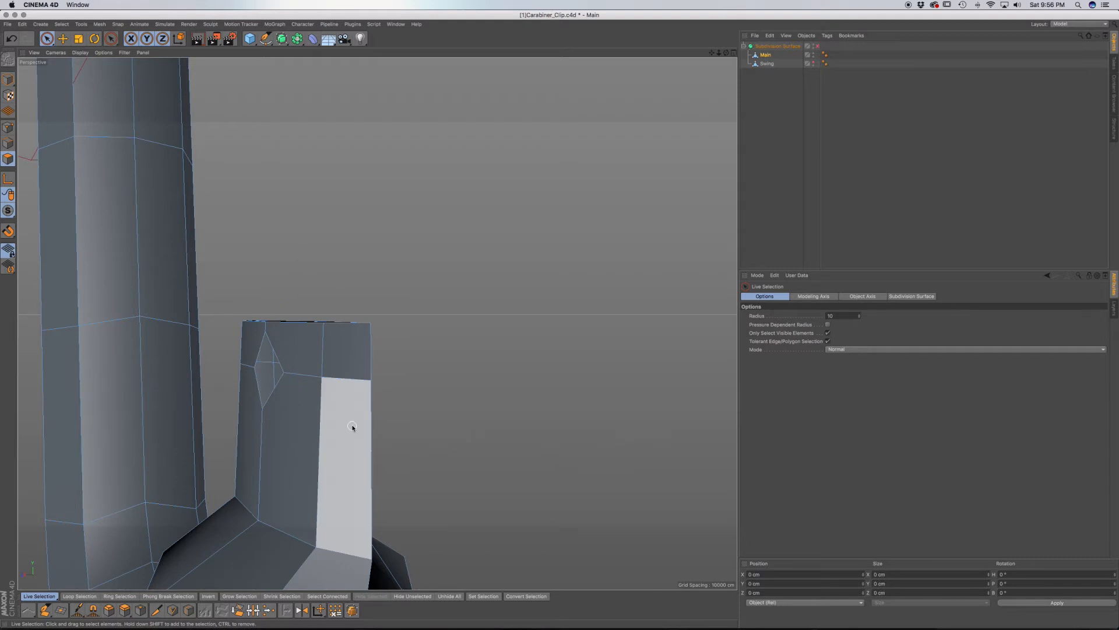
alt+drag(305, 415, 147, 432)
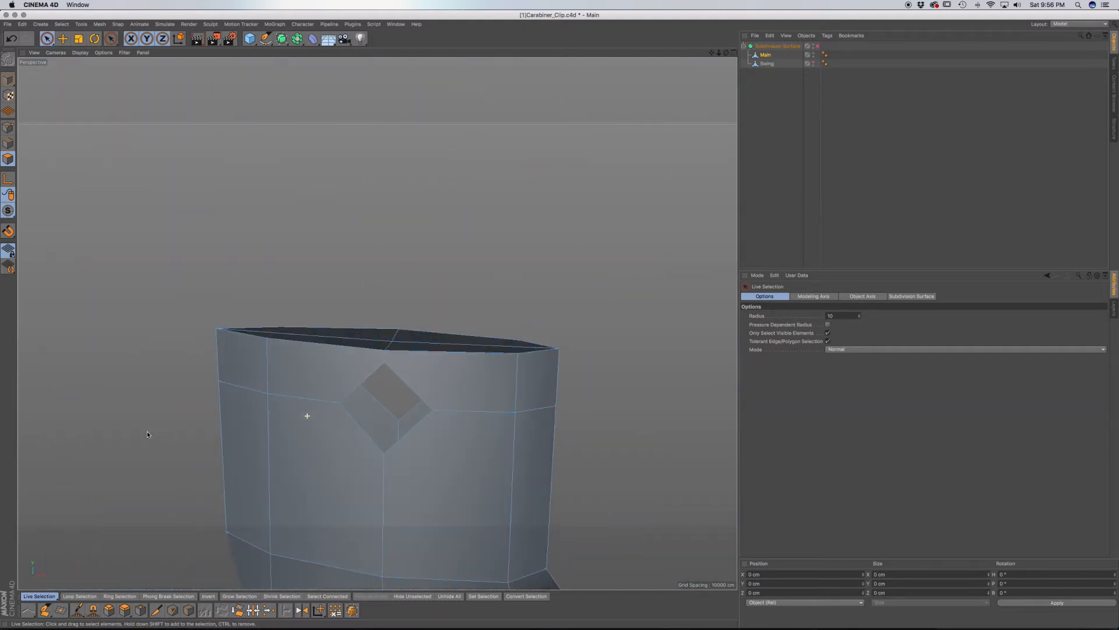
scroll(372, 424, up, 3)
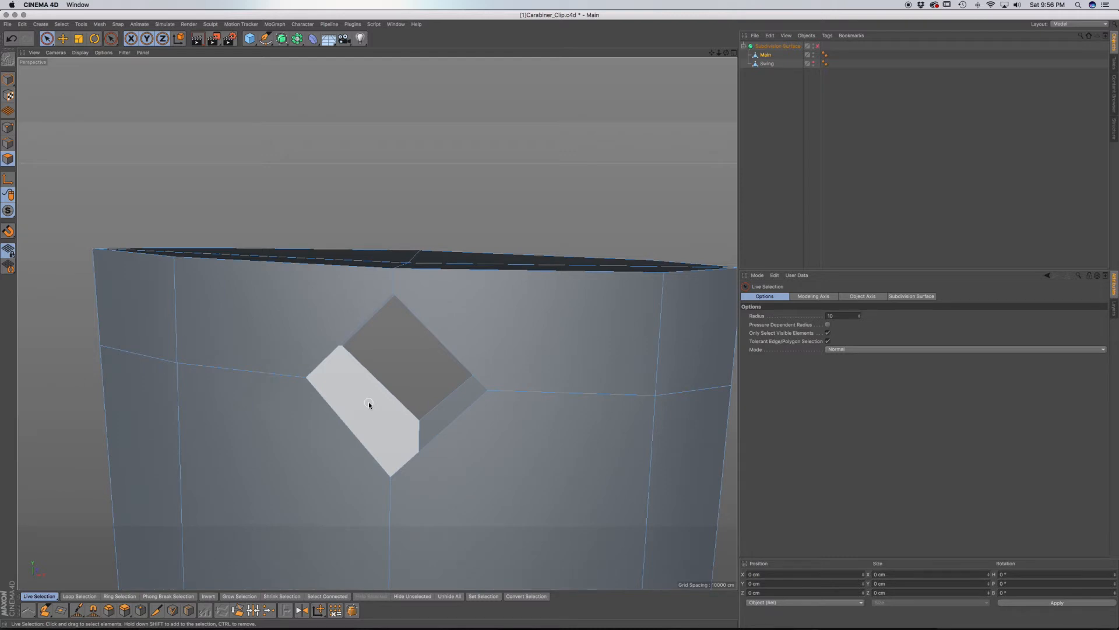
key(super+z)
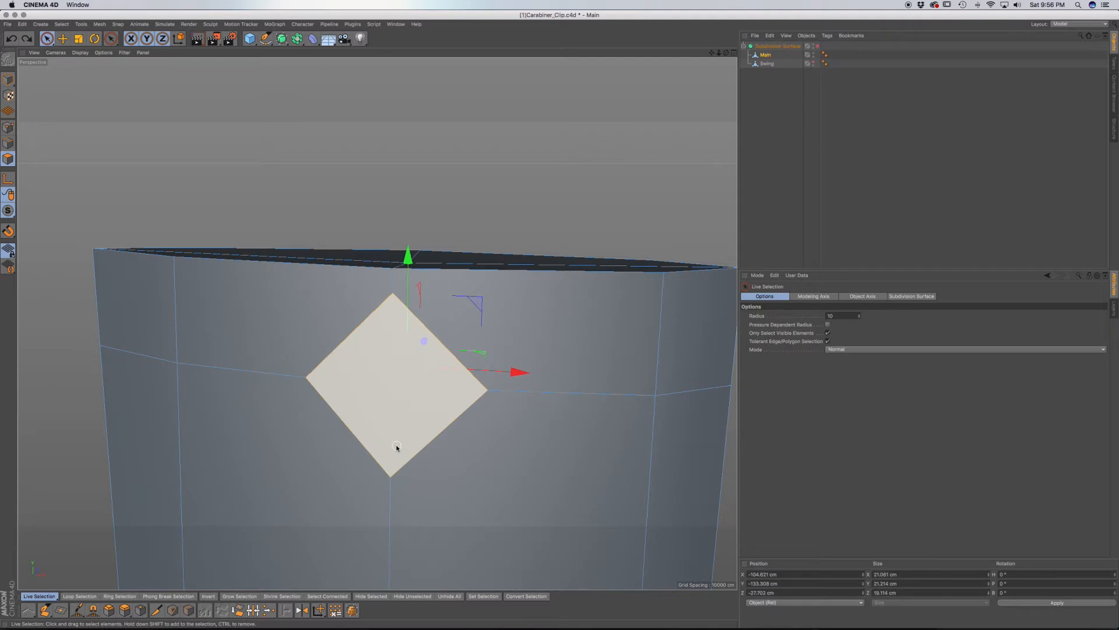
Step: Inset both diamond polygons by about 0.77 cm with Extrude Inner and delete the inner faces
key(i)
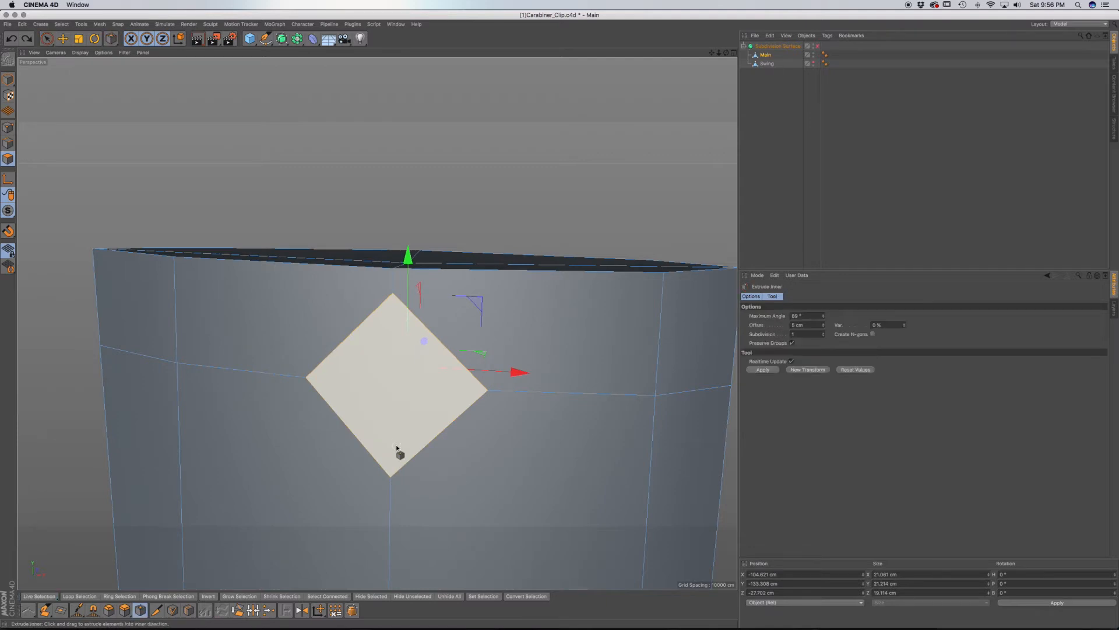
drag(453, 457, 455, 458)
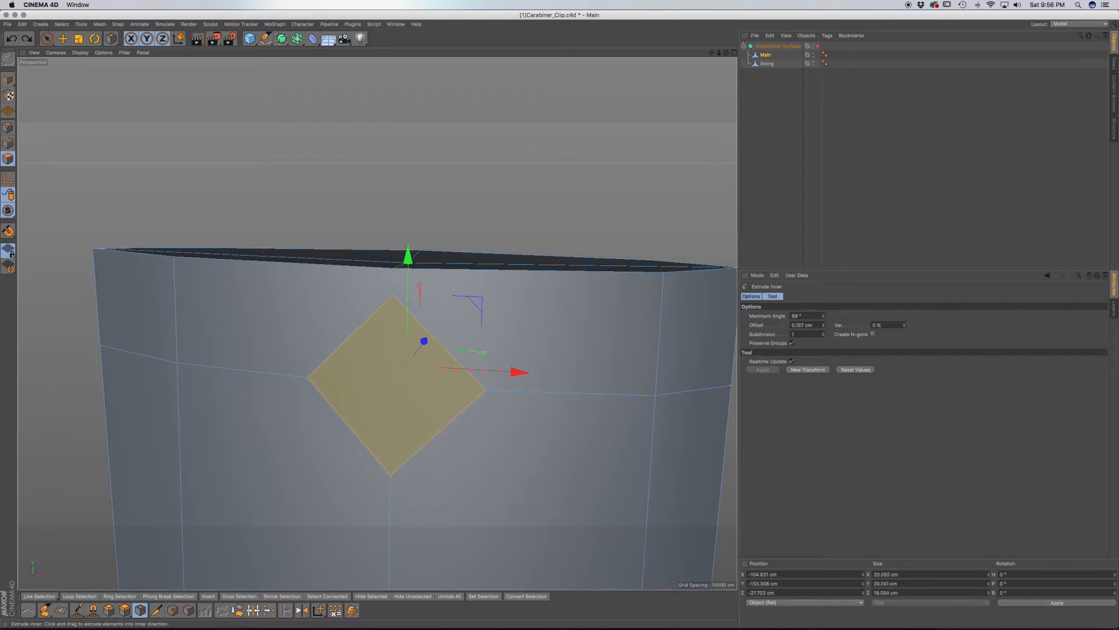
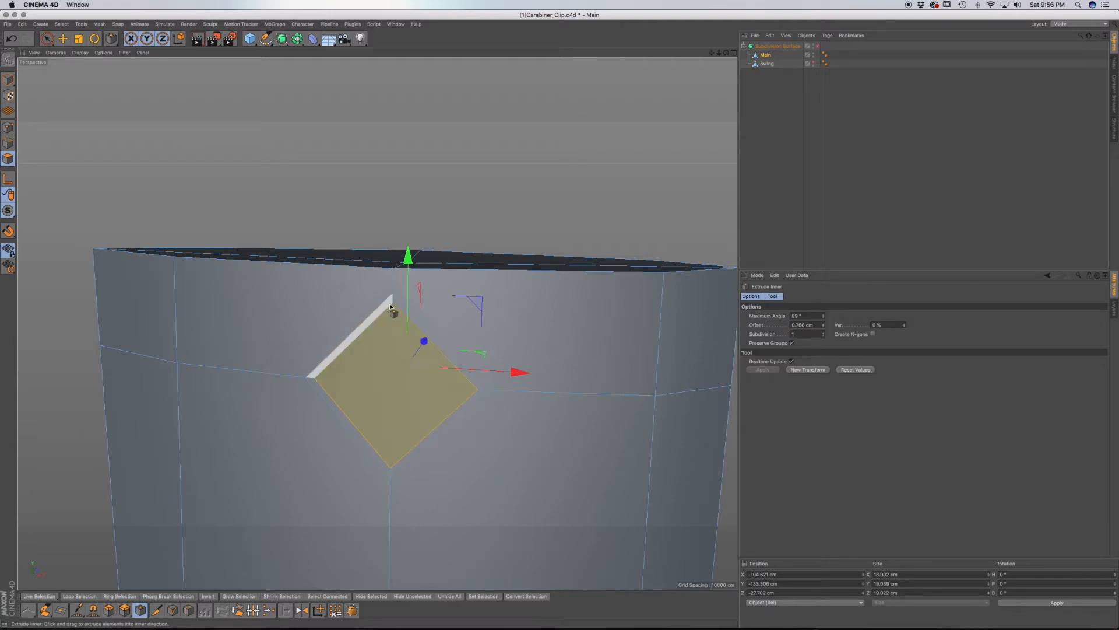
click(390, 399)
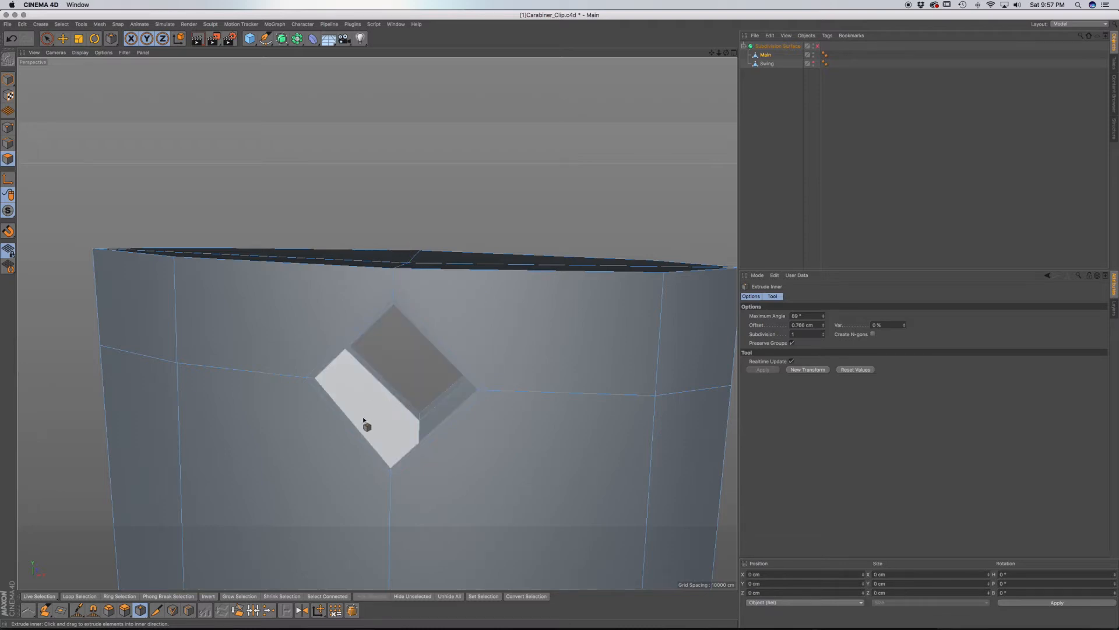
Step: Start the Bridge tool to connect the front and back openings of the hole through the lower end
key(m)
key(b)
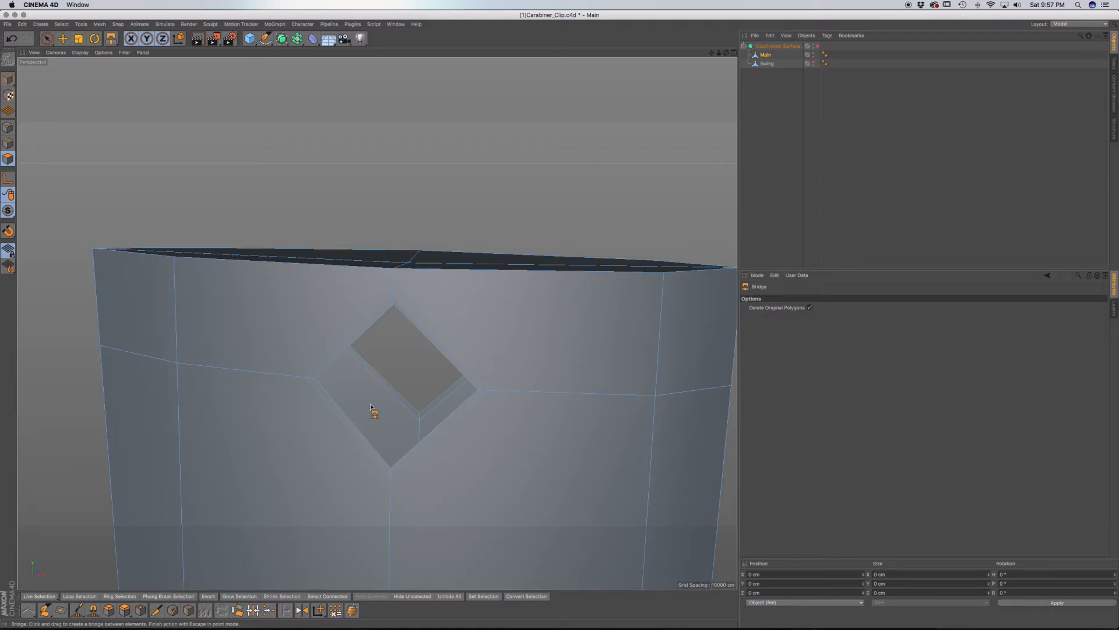
alt+drag(403, 401, 367, 410)
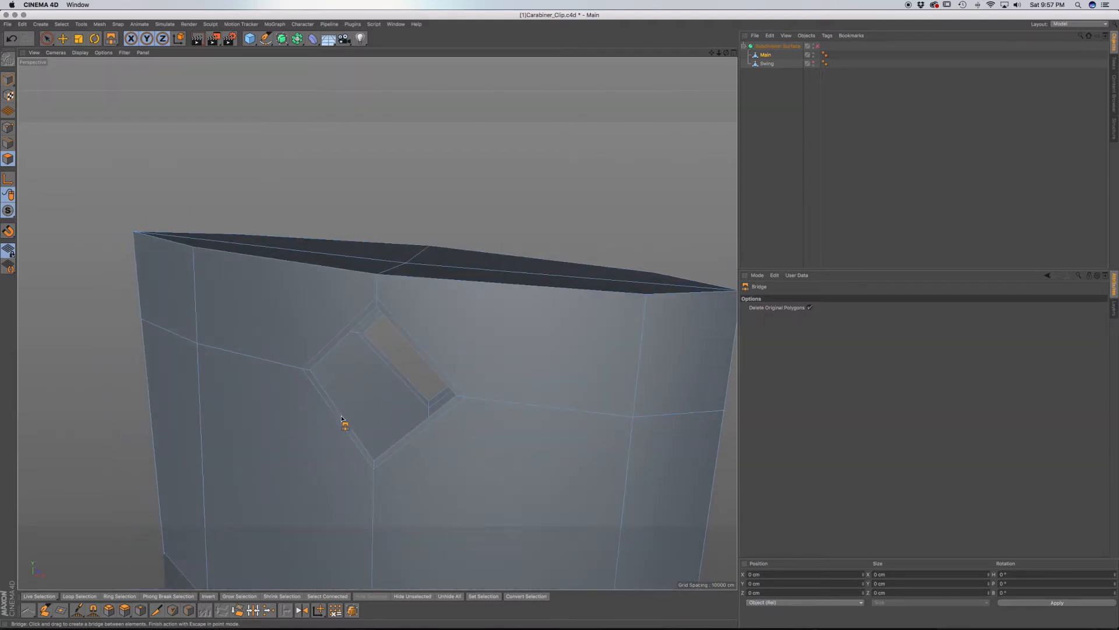
Step: Bridge the remaining open edges of the diamond-shaped hole to complete its inner walls through the clip end
click(8, 144)
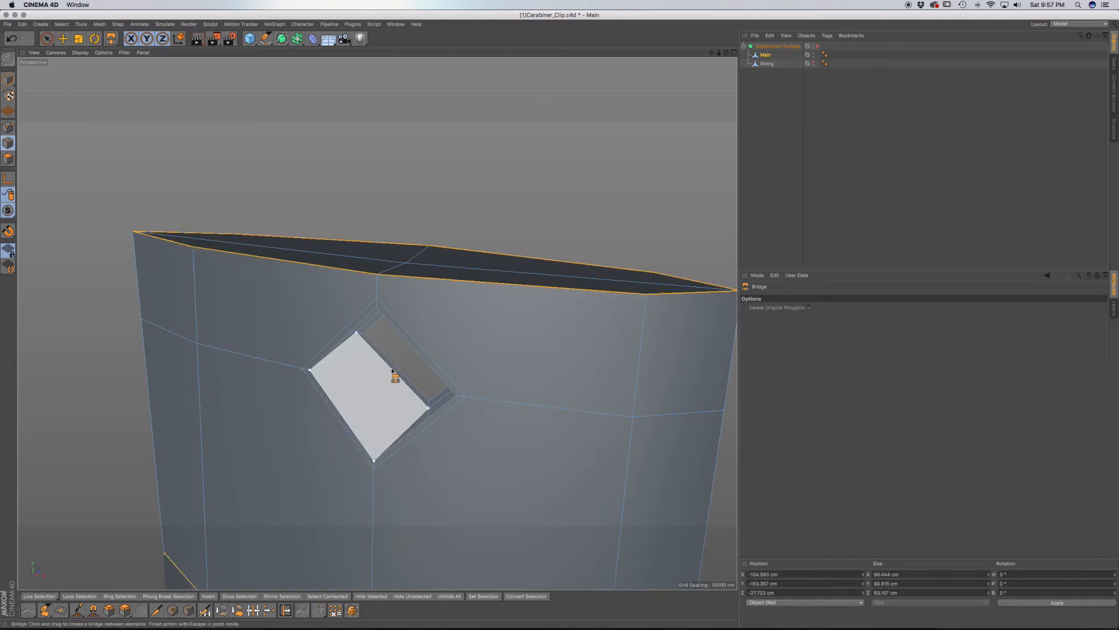
click(407, 392)
mouse_move(408, 392)
alt+mouse_down()
mouse_move(417, 408)
mouse_move(456, 403)
mouse_move(461, 418)
mouse_move(373, 356)
alt+mouse_up()
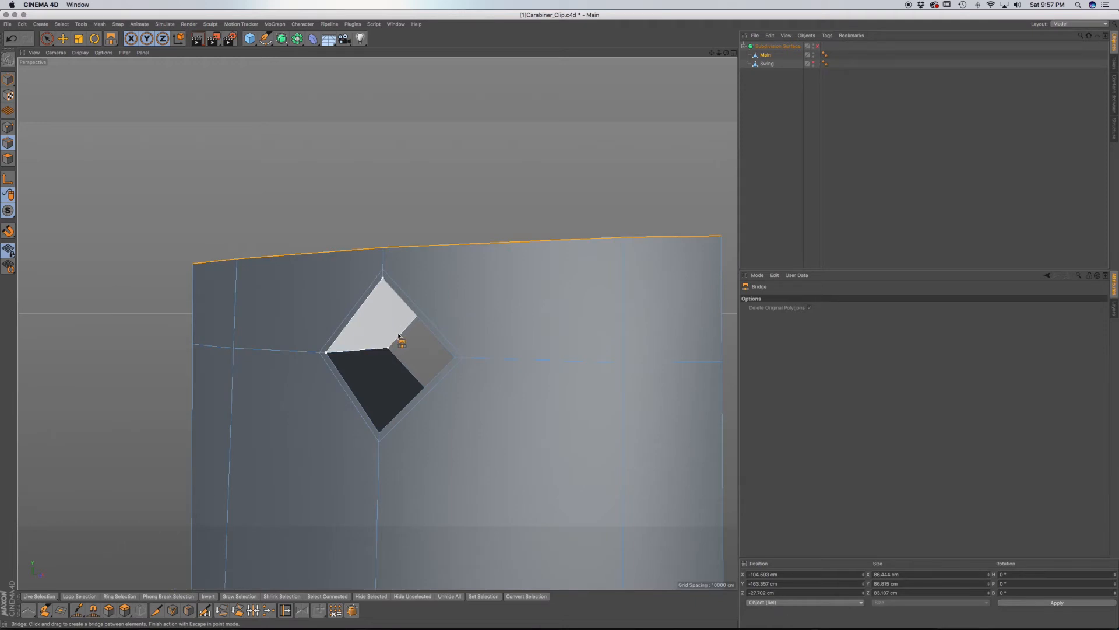
alt+drag(422, 394, 429, 350)
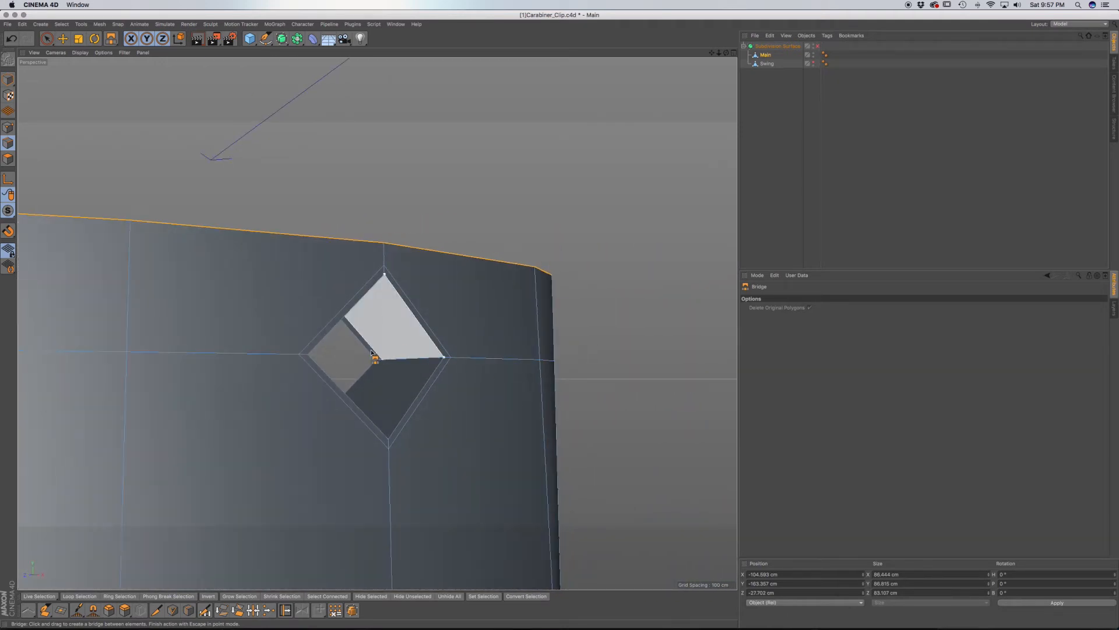
alt+drag(405, 393, 301, 419)
Step: Add two loop cuts around the hole's inner walls, one near each opening, at about 4.4% and 95.8% offset
key(k)
key(l)
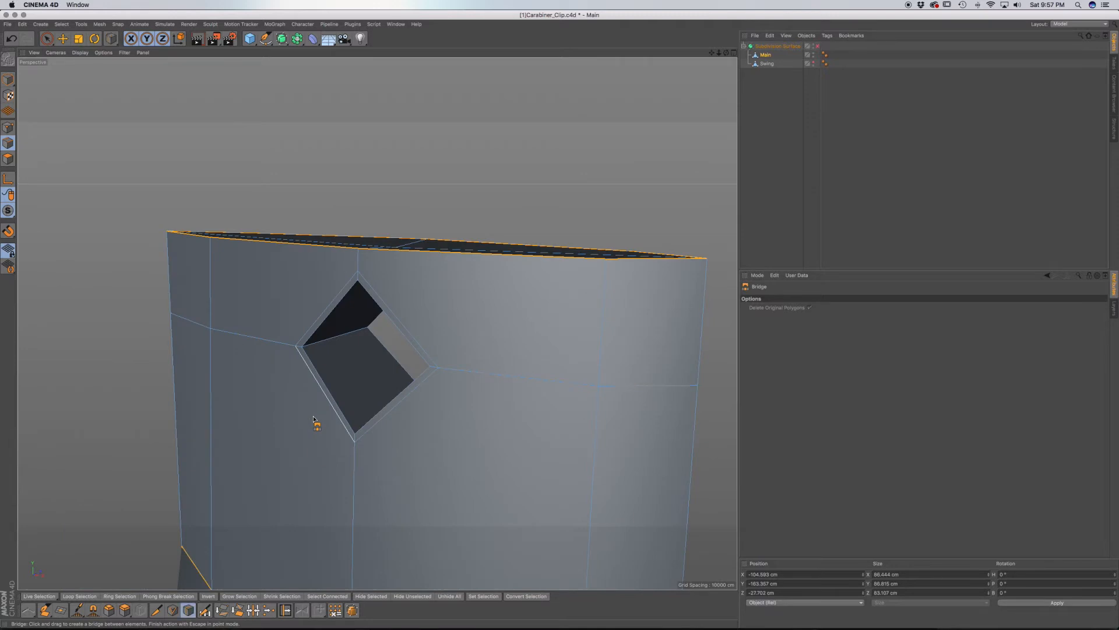
alt+drag(307, 349, 276, 362)
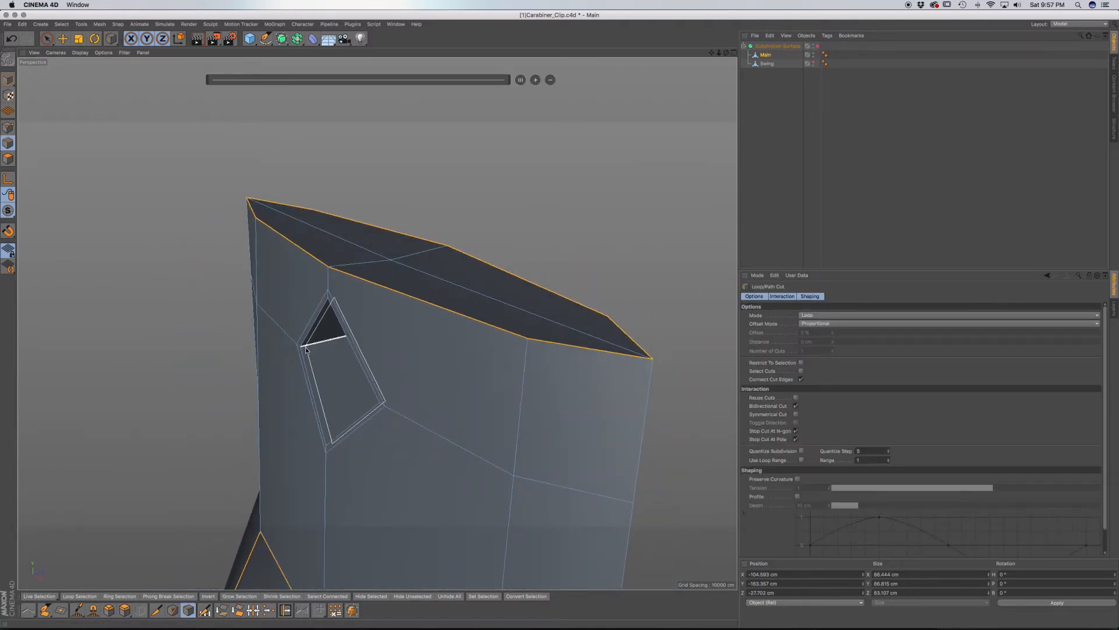
click(306, 350)
alt+drag(306, 350, 235, 373)
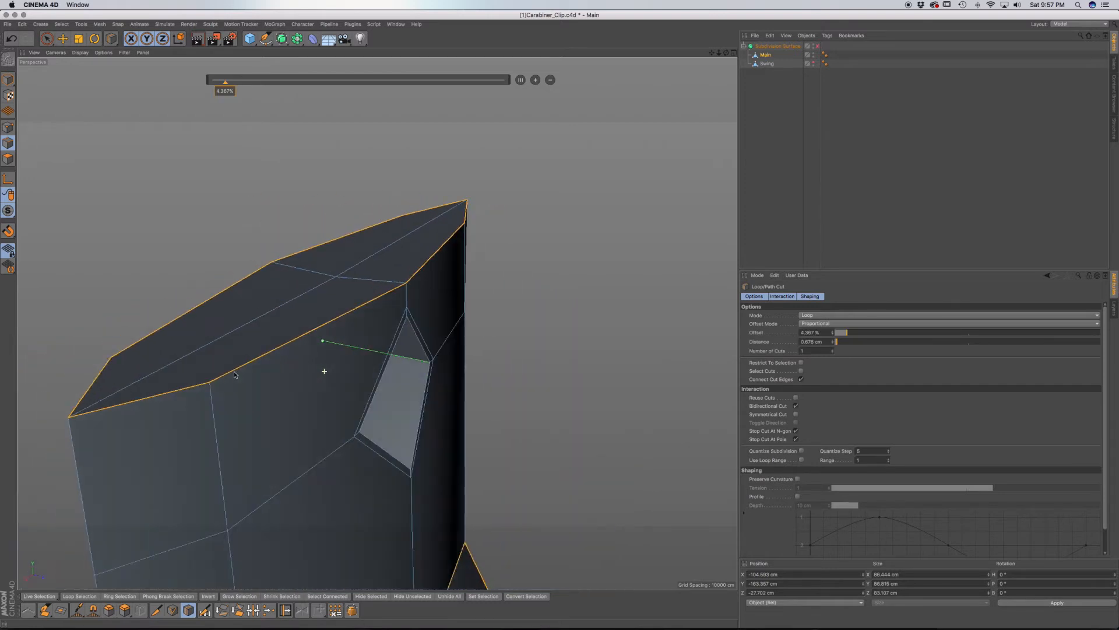
click(428, 362)
alt+drag(427, 363, 296, 398)
alt+drag(462, 366, 432, 403)
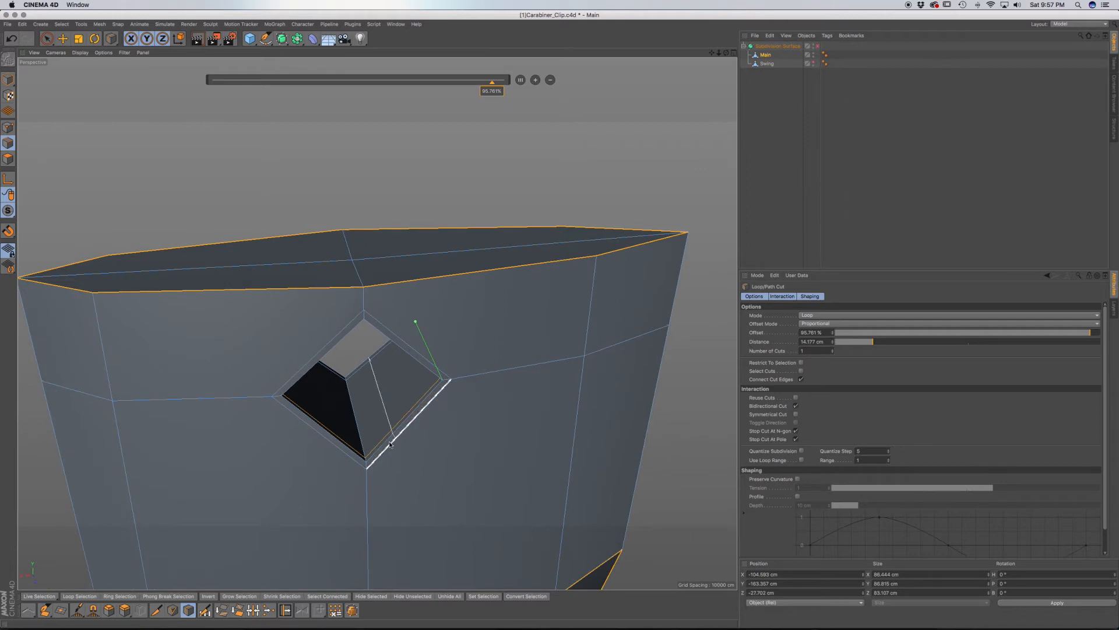
alt+drag(432, 402, 334, 411)
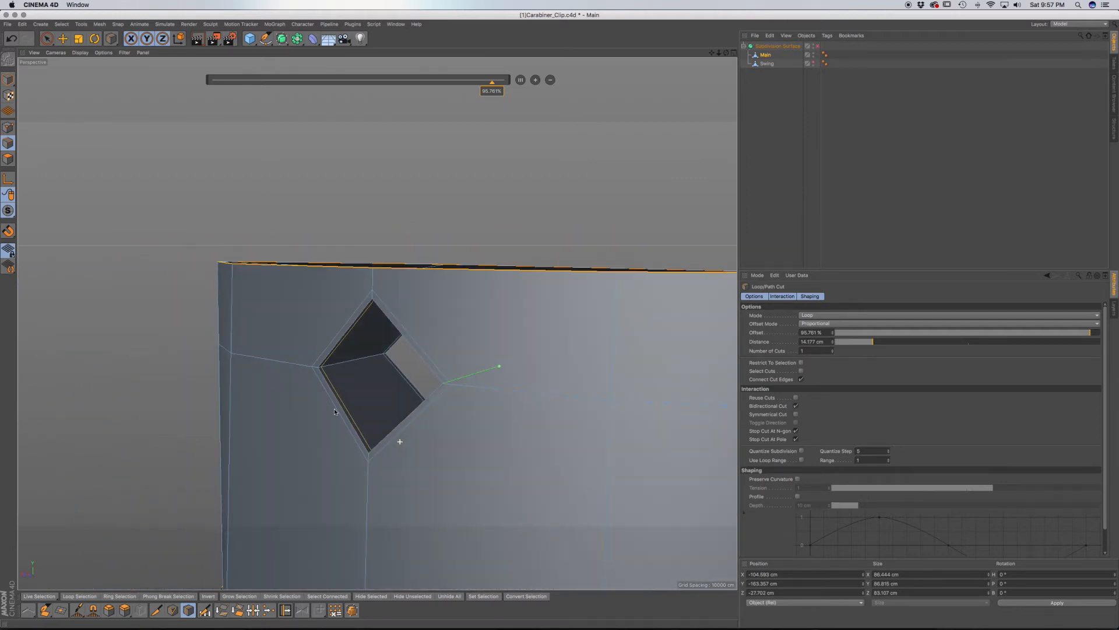
Step: Preview the hole with the Subdivision Surface enabled from both sides, and disable the smoothing again
click(818, 46)
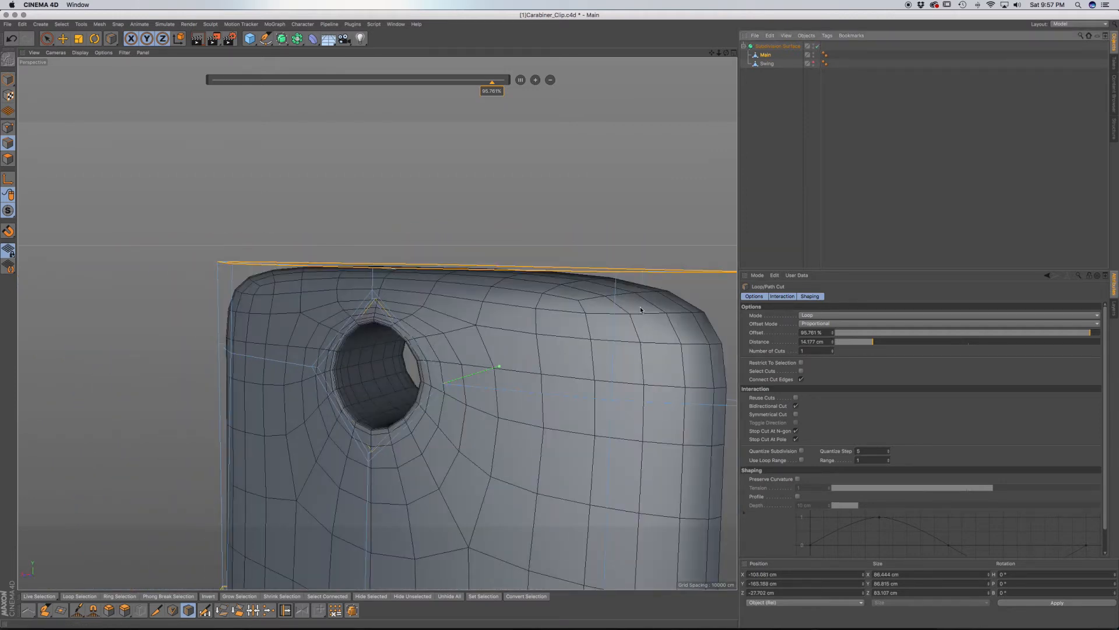
alt+drag(390, 458, 443, 408)
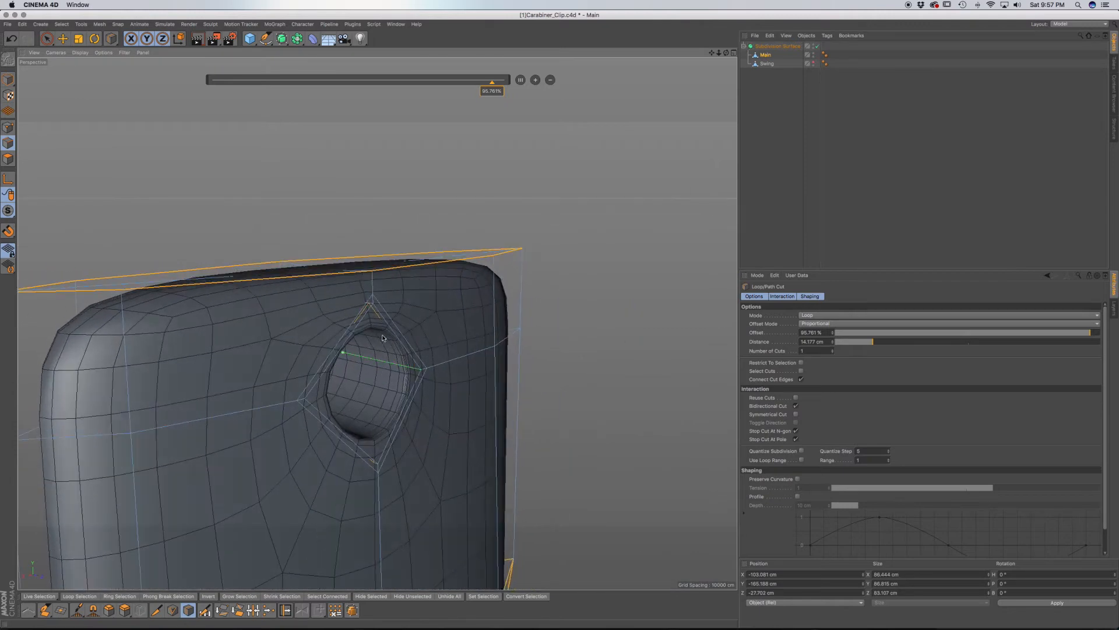
alt+drag(415, 451, 432, 361)
scroll(435, 375, down, 5)
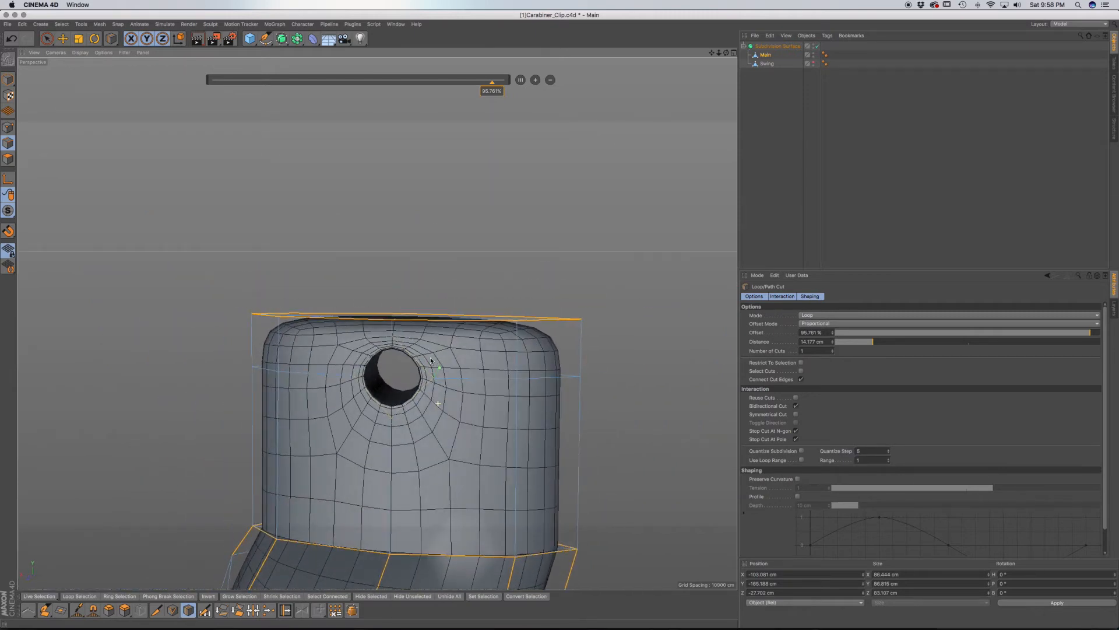
click(814, 64)
click(816, 45)
alt+drag(443, 432, 417, 437)
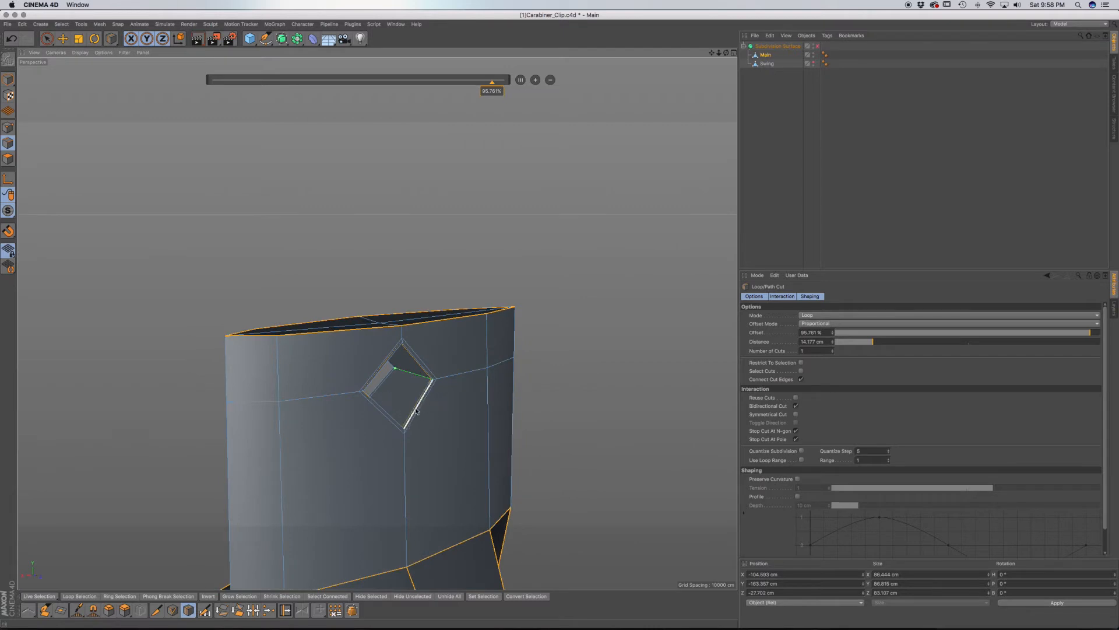
mouse_move(413, 387)
alt+mouse_down()
mouse_move(396, 432)
mouse_move(398, 377)
alt+mouse_up()
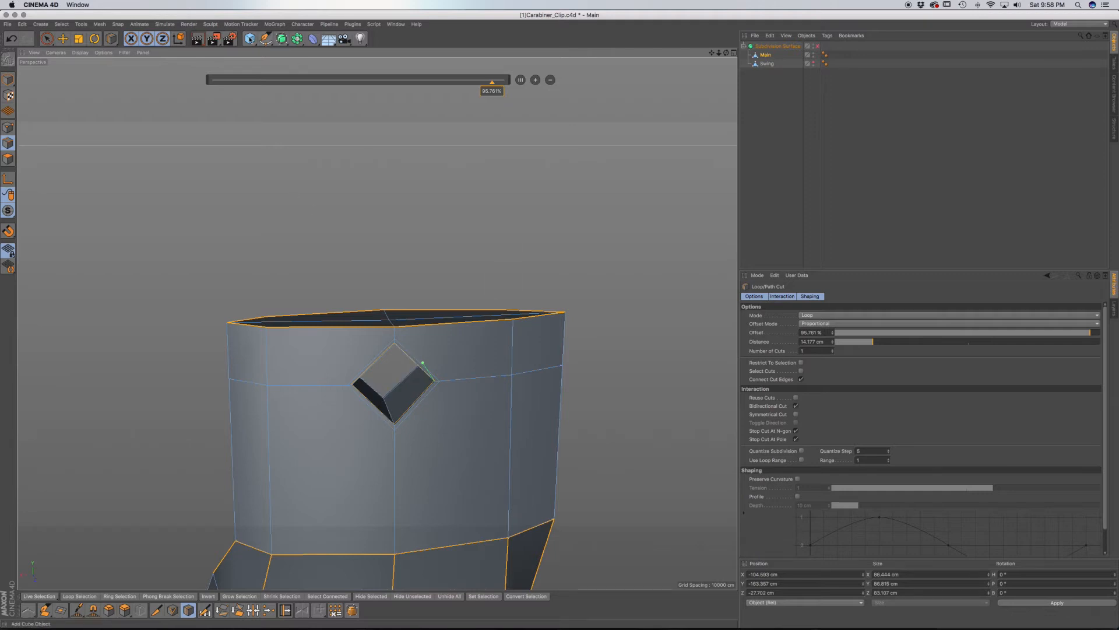
Step: Add a cylinder primitive to the scene and set its orientation to +Z
drag(249, 38, 412, 52)
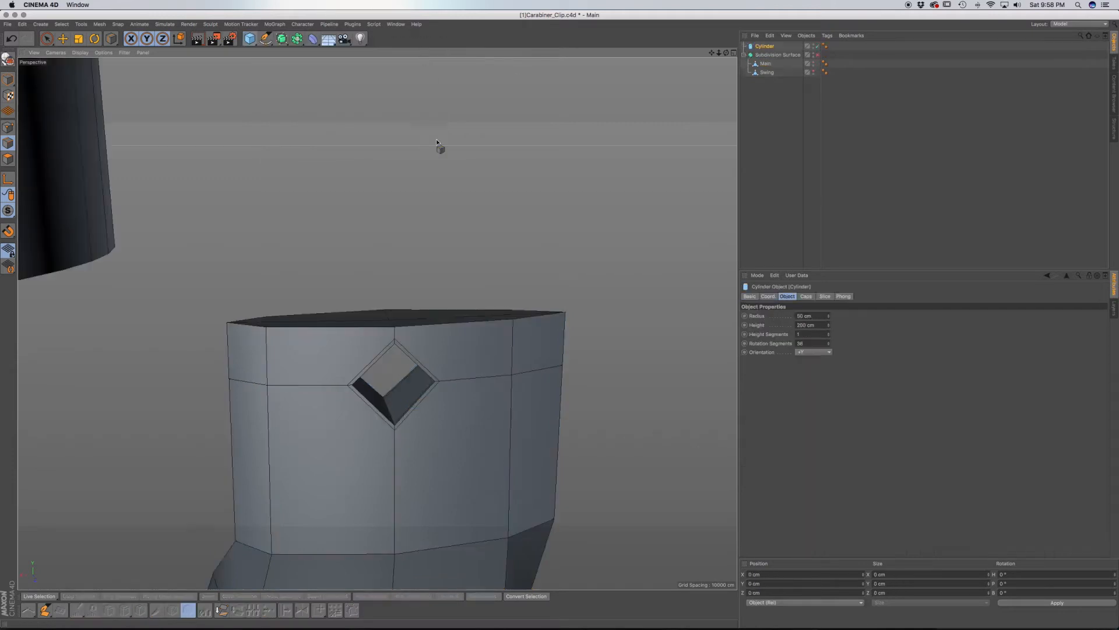
scroll(280, 275, down, 5)
scroll(279, 275, down, 2)
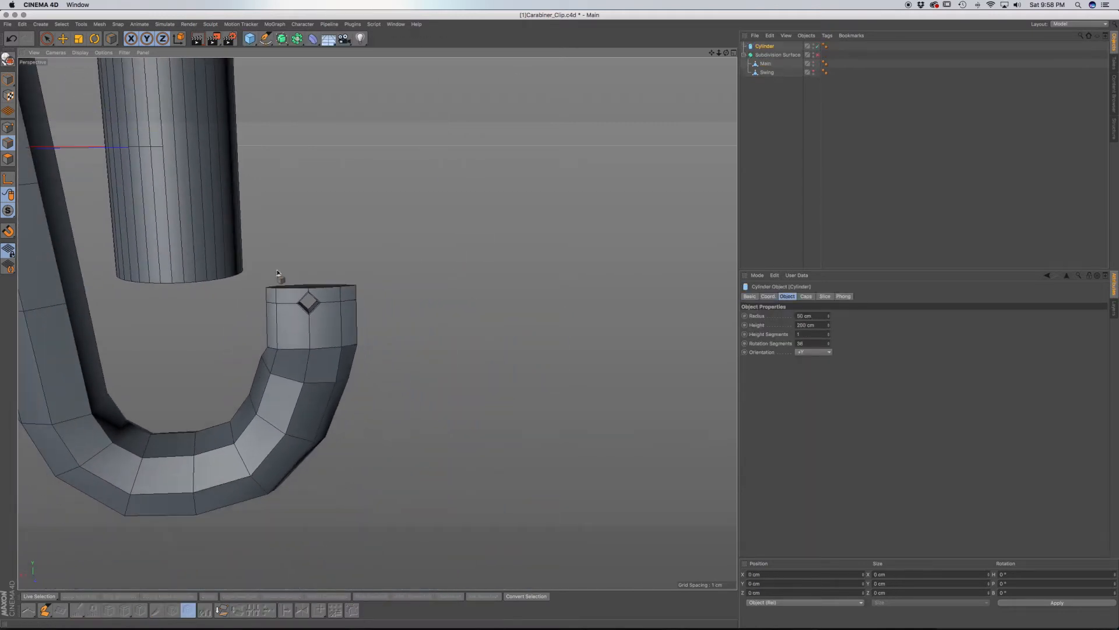
alt+middle_drag(156, 258, 373, 379)
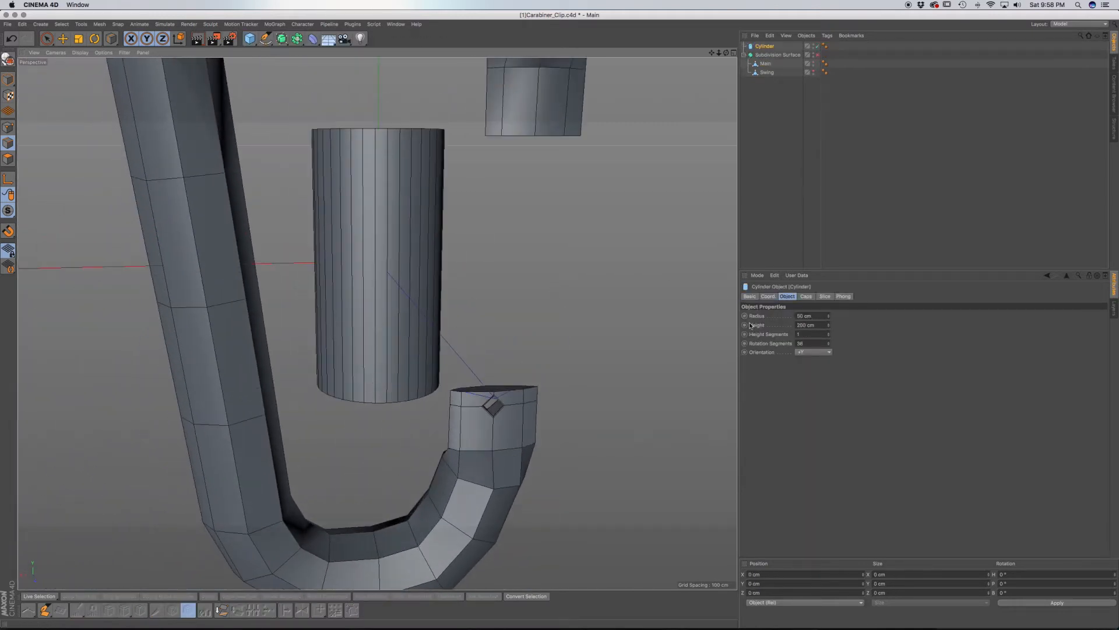
click(802, 353)
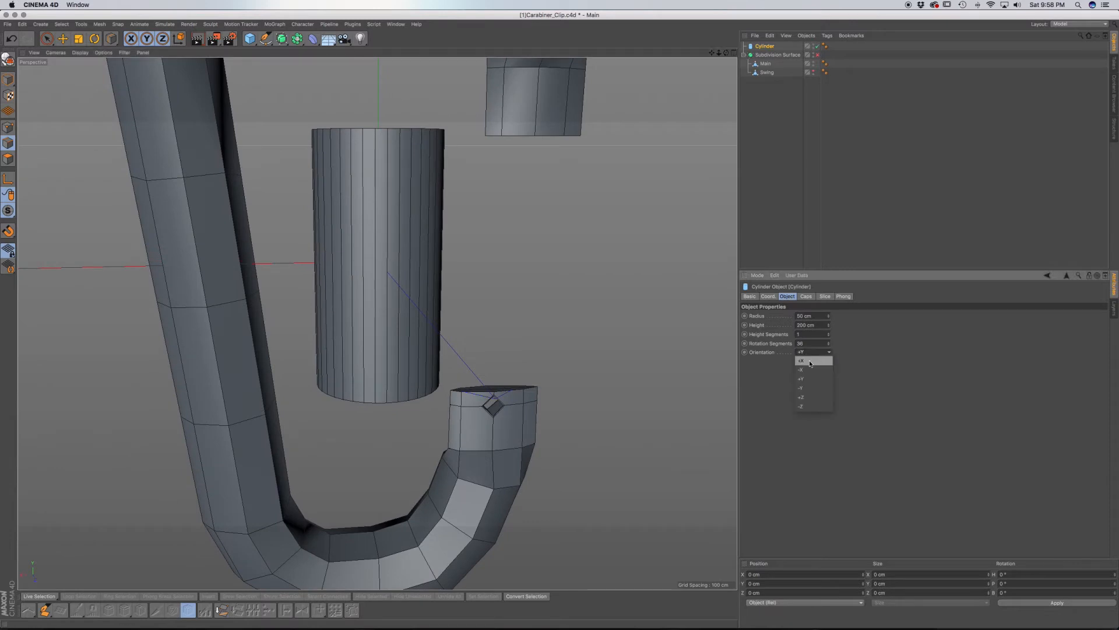
click(810, 398)
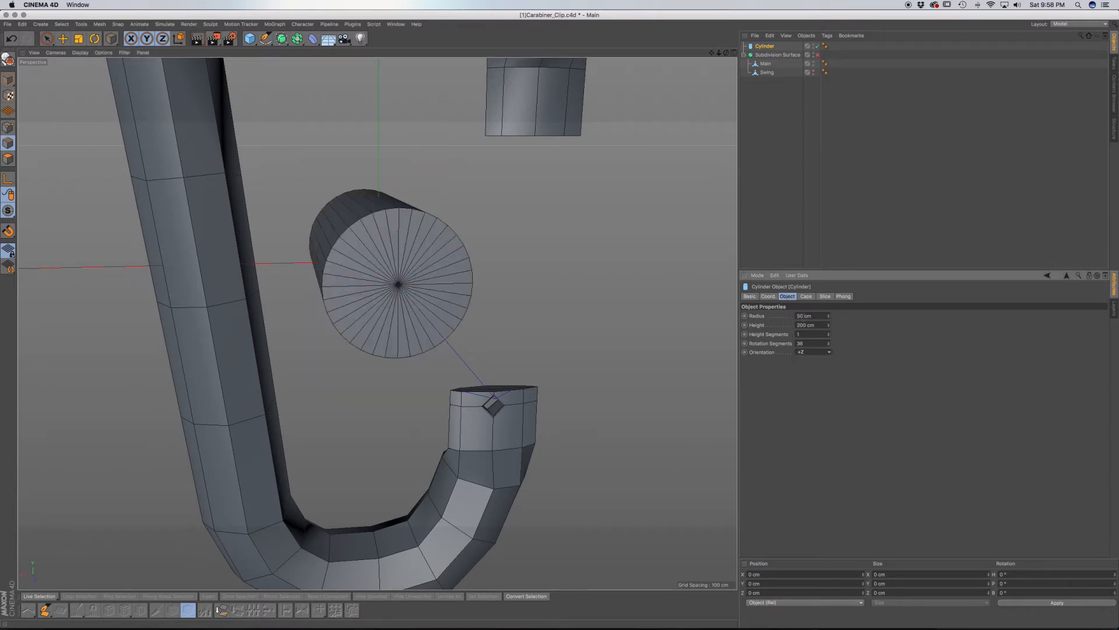
Step: Try a fillet on the cylinder's caps and switch it off again
click(805, 296)
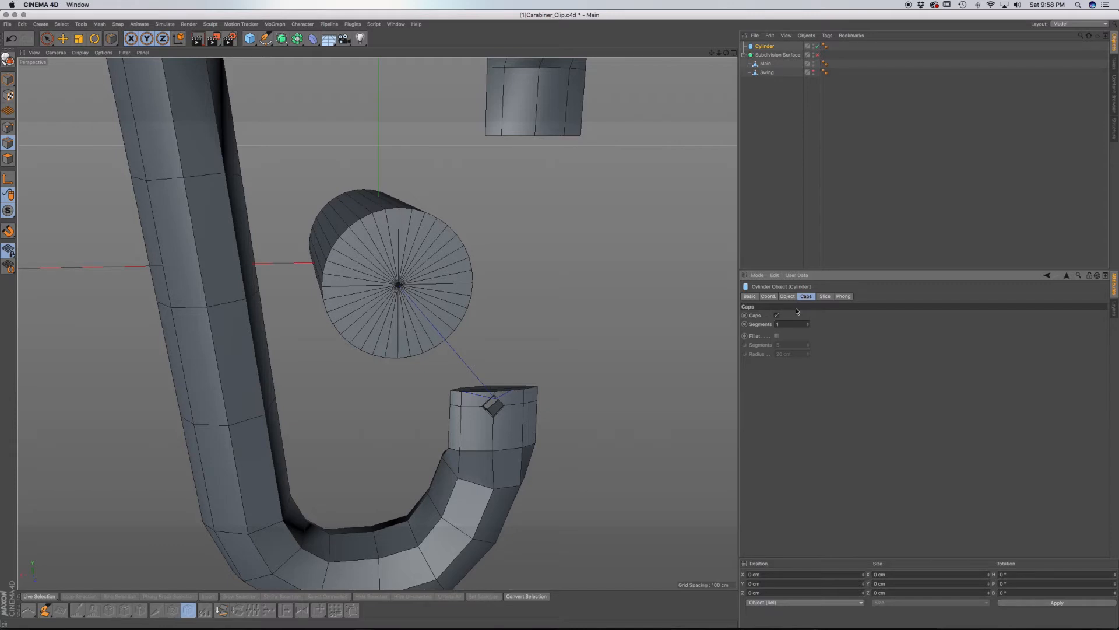
click(777, 337)
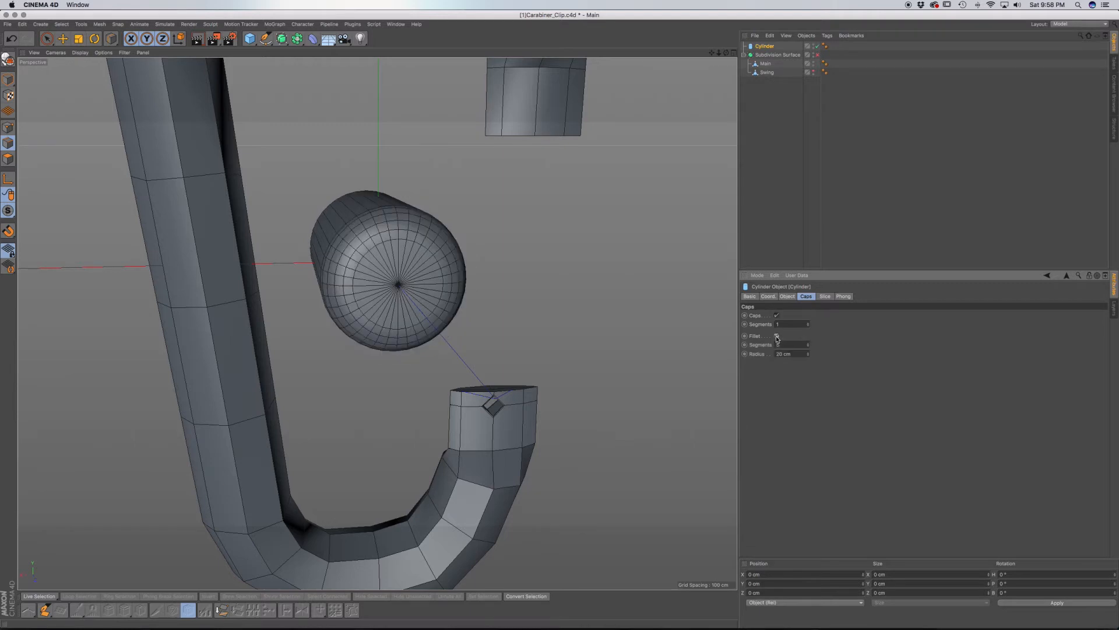
alt+drag(382, 313, 376, 340)
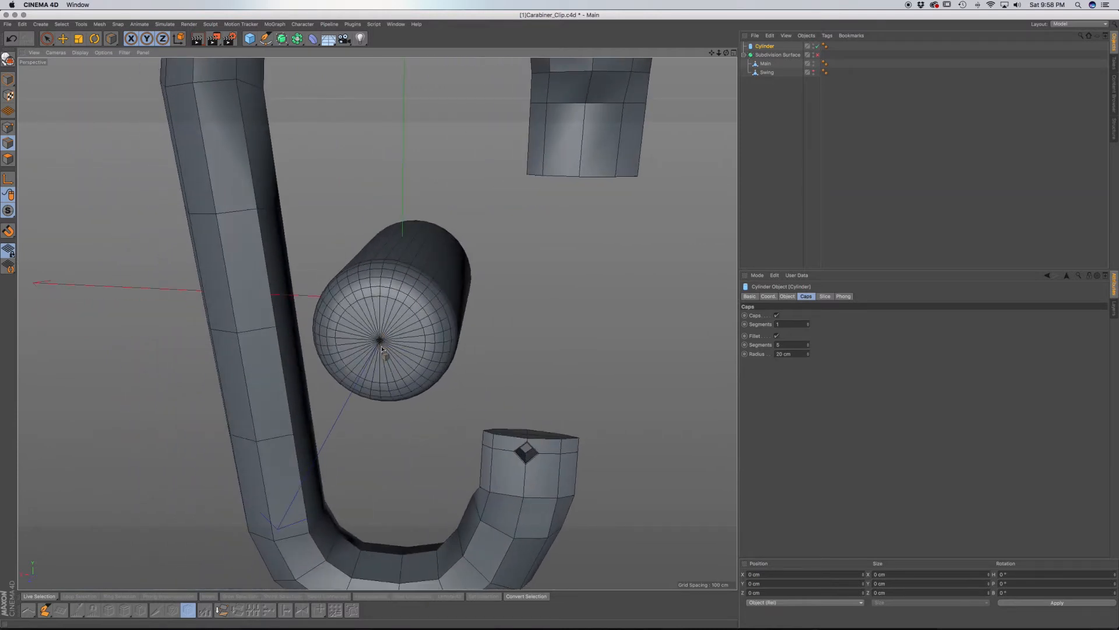
scroll(381, 350, up, 5)
mouse_move(393, 333)
alt+mouse_down()
mouse_move(427, 350)
mouse_move(405, 347)
alt+mouse_up()
click(777, 336)
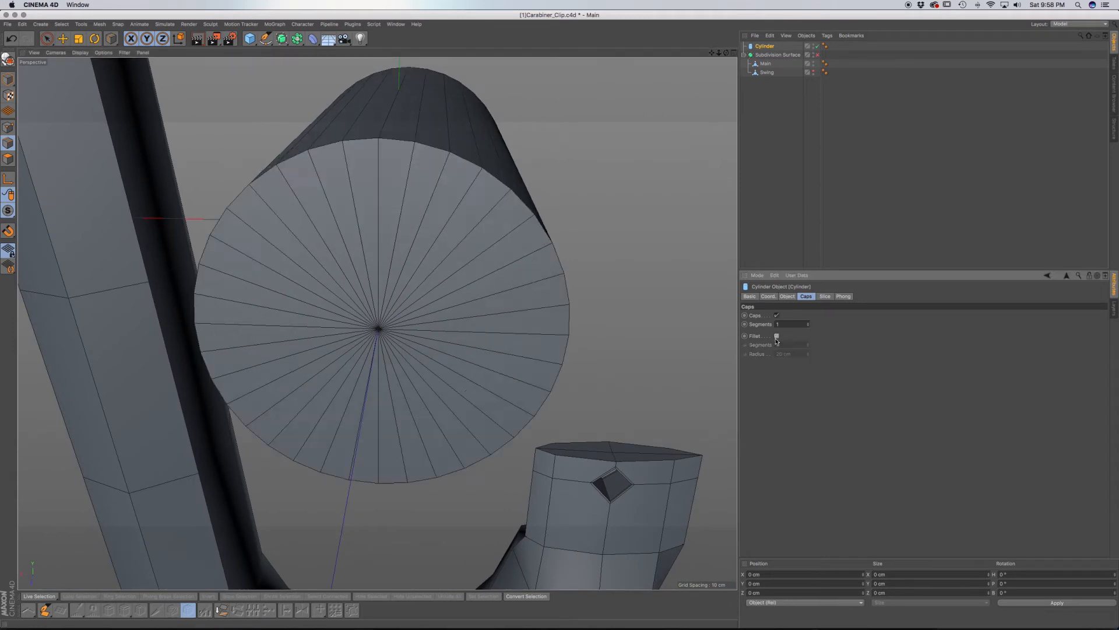
Step: Remove the cylinder's caps and set its rotation segments to 8
click(776, 315)
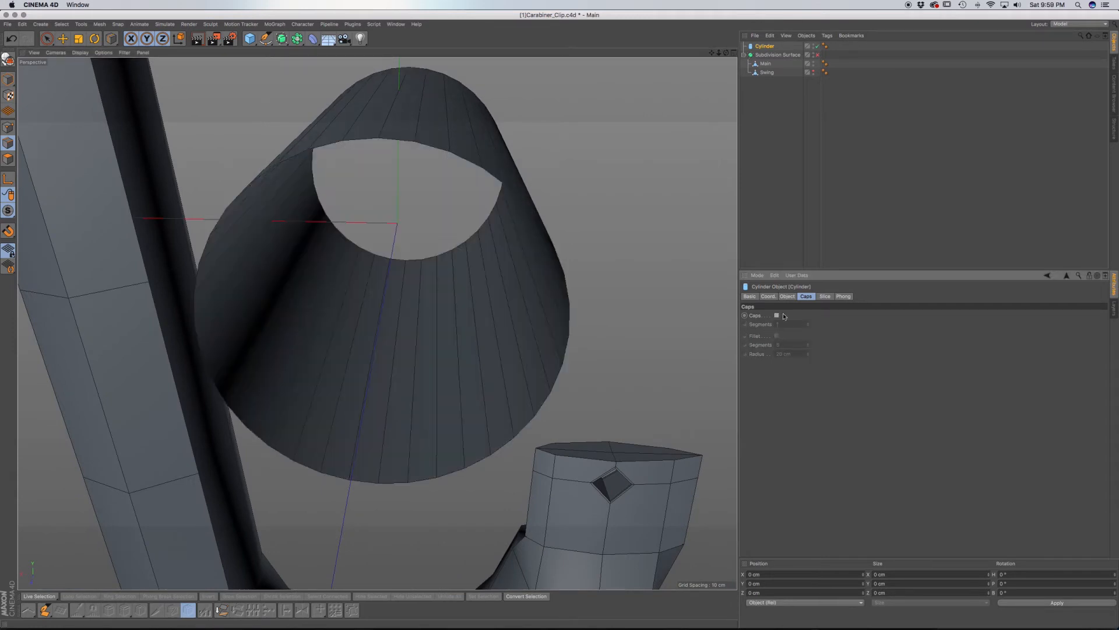
click(788, 296)
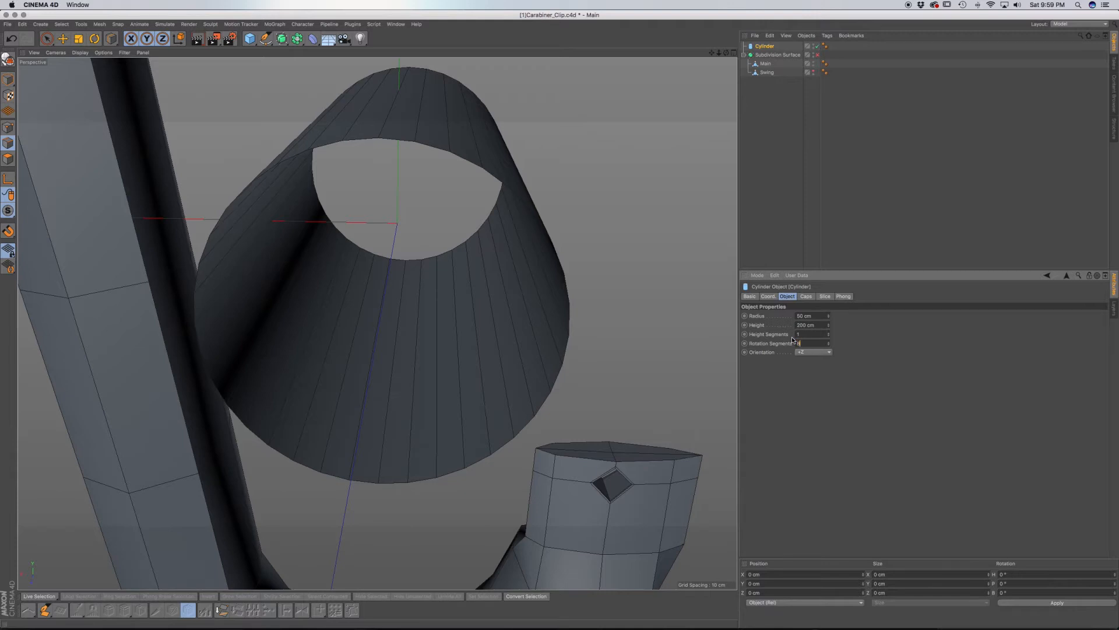
key(Return)
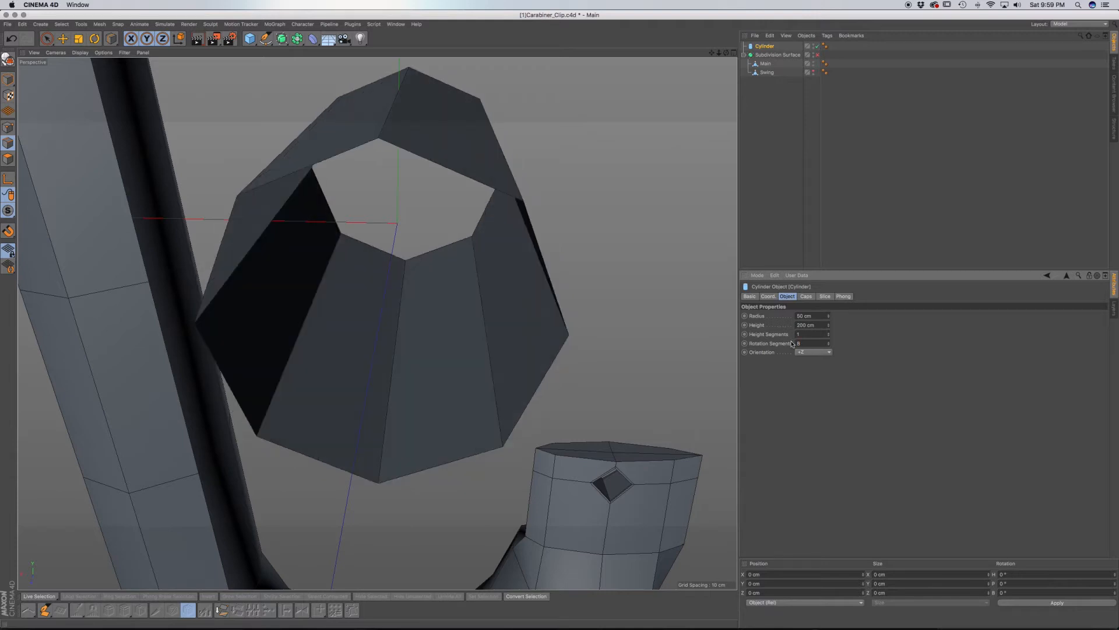
Step: Reduce the cylinder's radius to 5 cm and its height to about 53 cm
scroll(424, 295, down, 5)
alt+drag(425, 296, 577, 305)
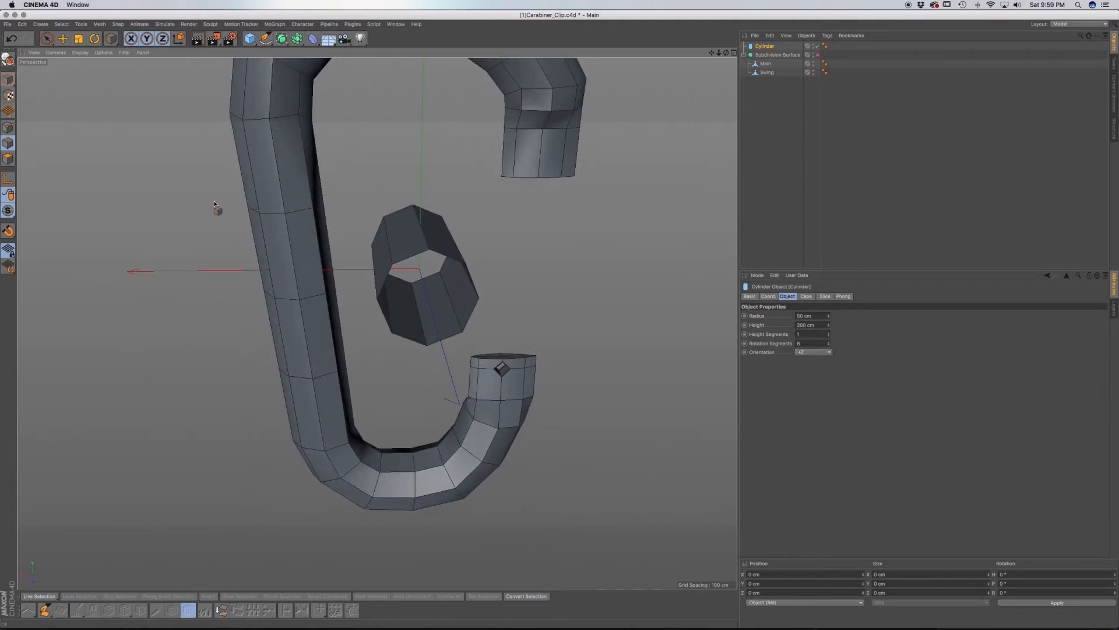
alt+drag(488, 311, 548, 324)
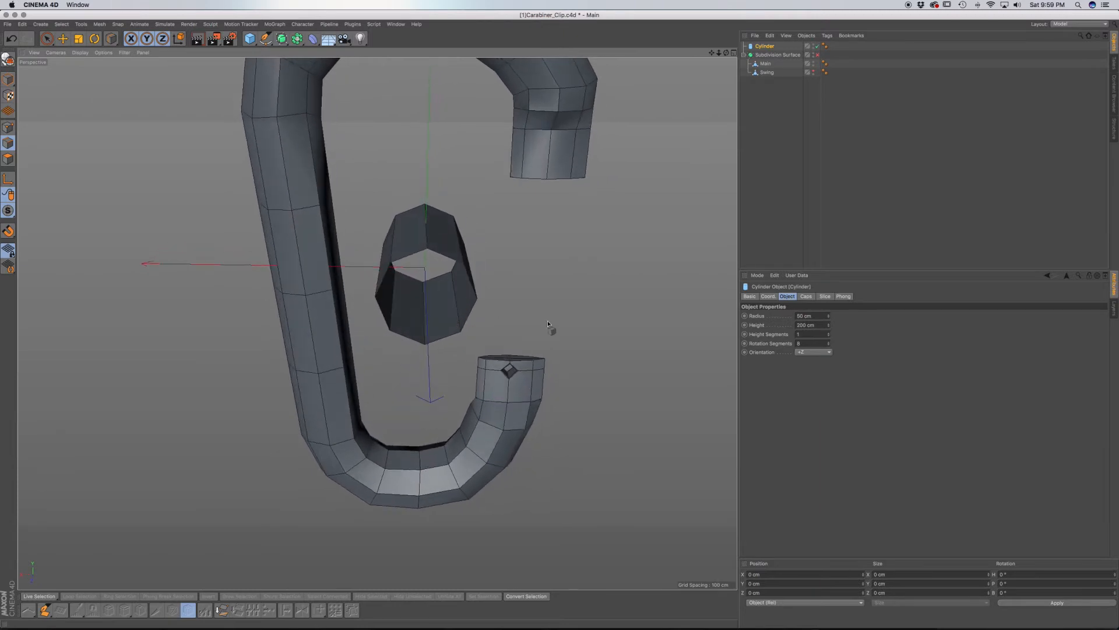
mouse_move(439, 300)
alt+mouse_down()
mouse_move(412, 305)
mouse_move(425, 298)
alt+mouse_up()
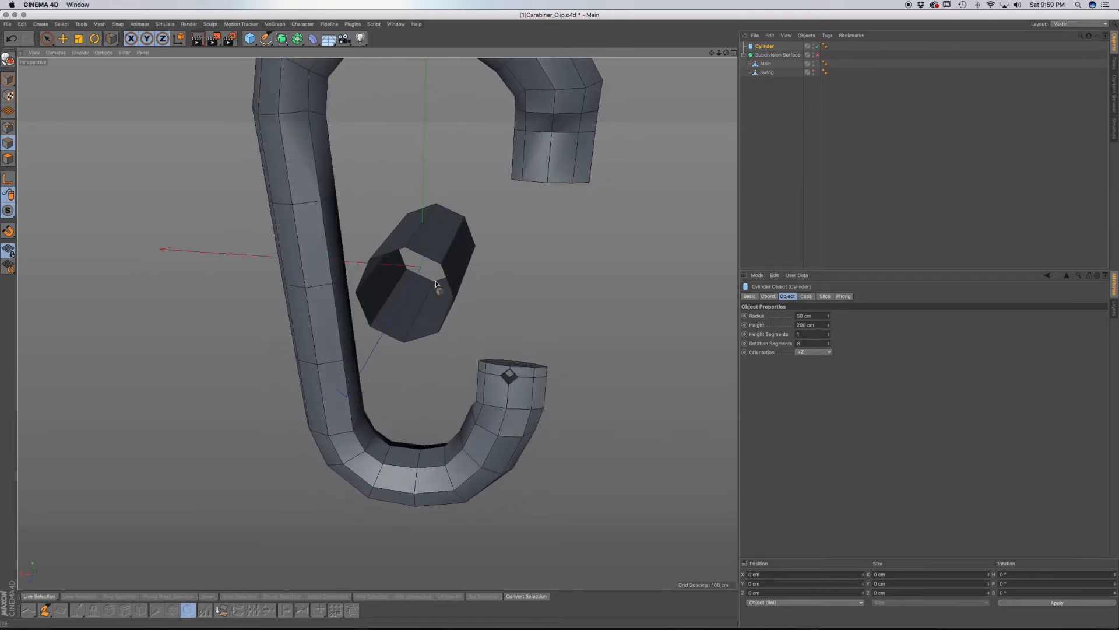
mouse_move(829, 315)
mouse_down()
mouse_move(828, 341)
mouse_move(830, 317)
mouse_up()
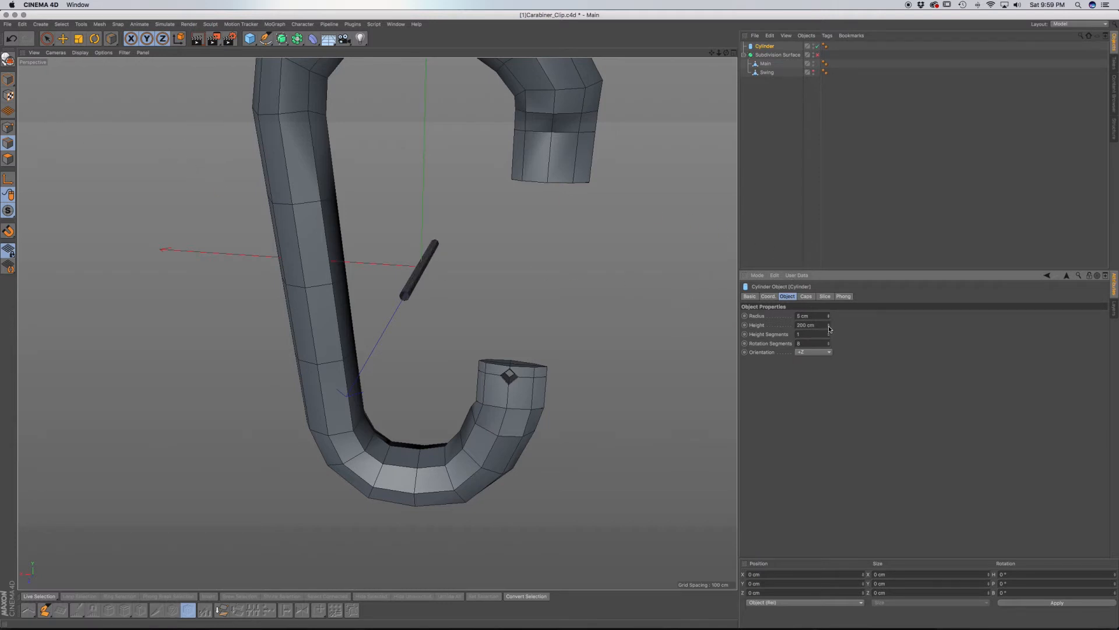
drag(828, 325, 829, 344)
Step: Move the cylinder in Model mode to the hole in the clip's lower end, at about X -107 cm and Y -133.4 cm
click(7, 79)
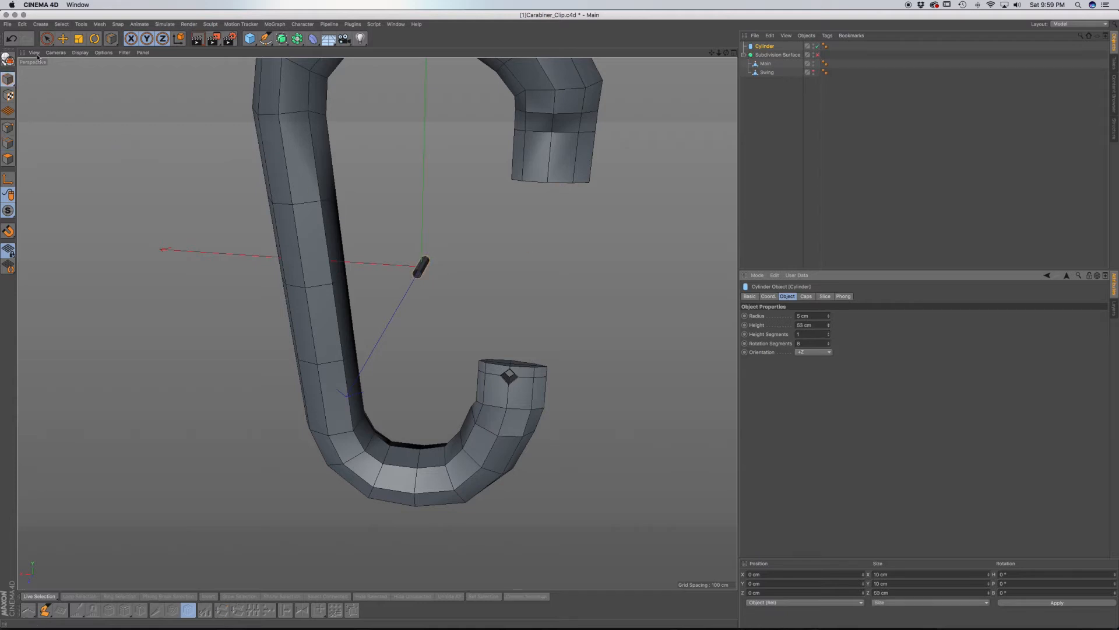
click(62, 38)
drag(430, 180, 427, 265)
drag(331, 352, 403, 367)
drag(523, 265, 523, 277)
alt+drag(460, 428, 472, 418)
drag(515, 263, 513, 257)
scroll(501, 368, up, 5)
scroll(501, 368, up, 4)
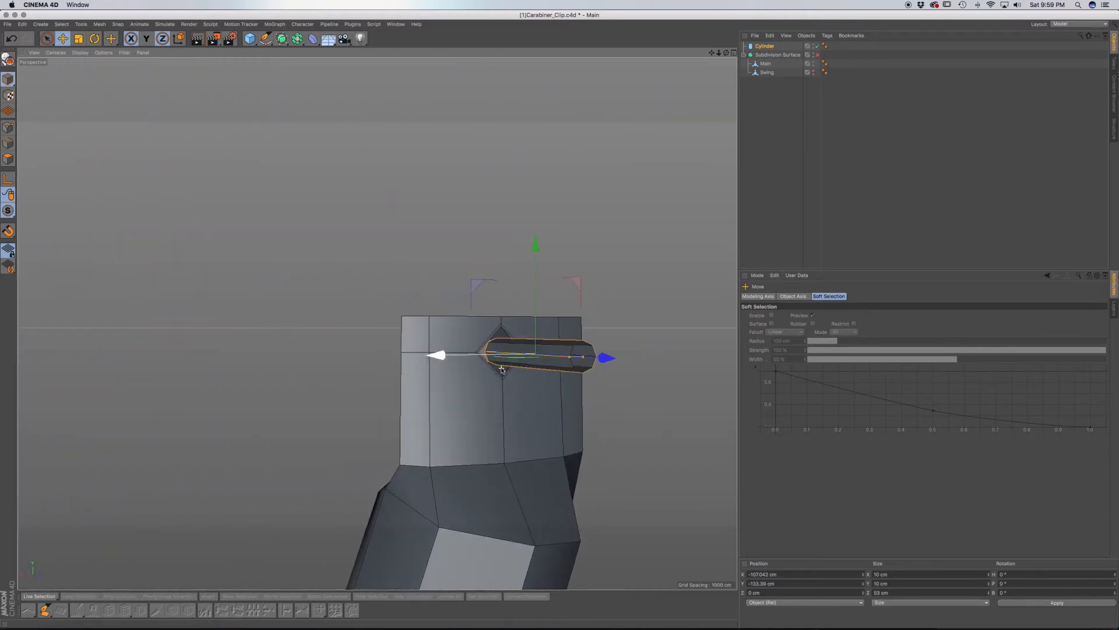
Step: Resize the cylinder to about 14 cm in diameter and 16.3 cm long, and position it inside the hole, checking against the front reference
alt+drag(502, 370, 583, 383)
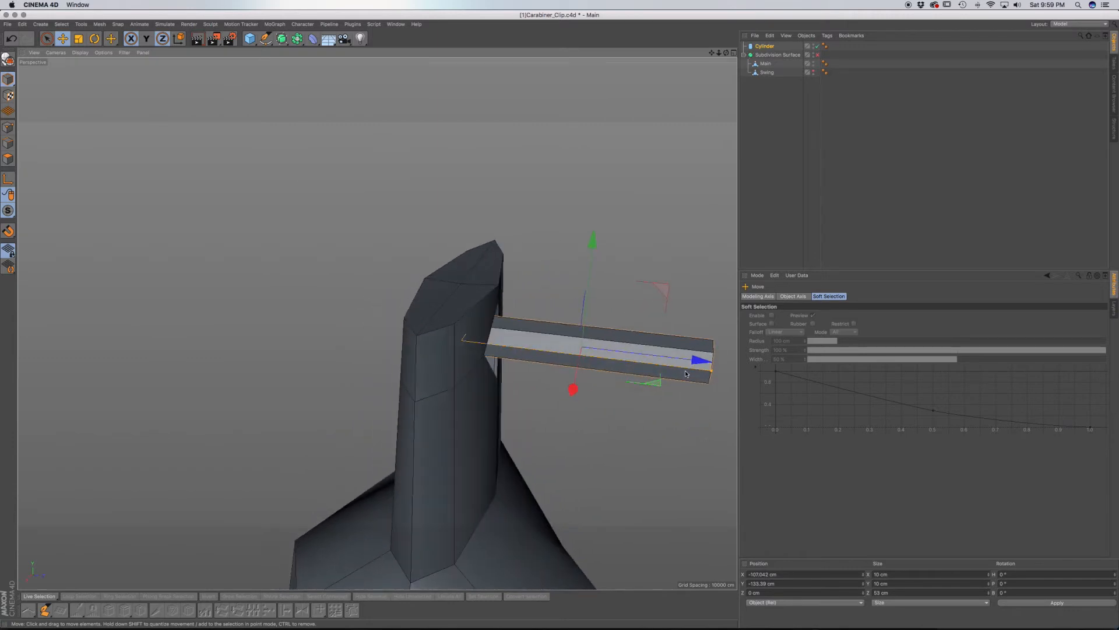
drag(711, 374, 726, 374)
alt+drag(662, 362, 662, 362)
drag(721, 383, 686, 316)
alt+drag(625, 337, 705, 310)
drag(614, 399, 580, 438)
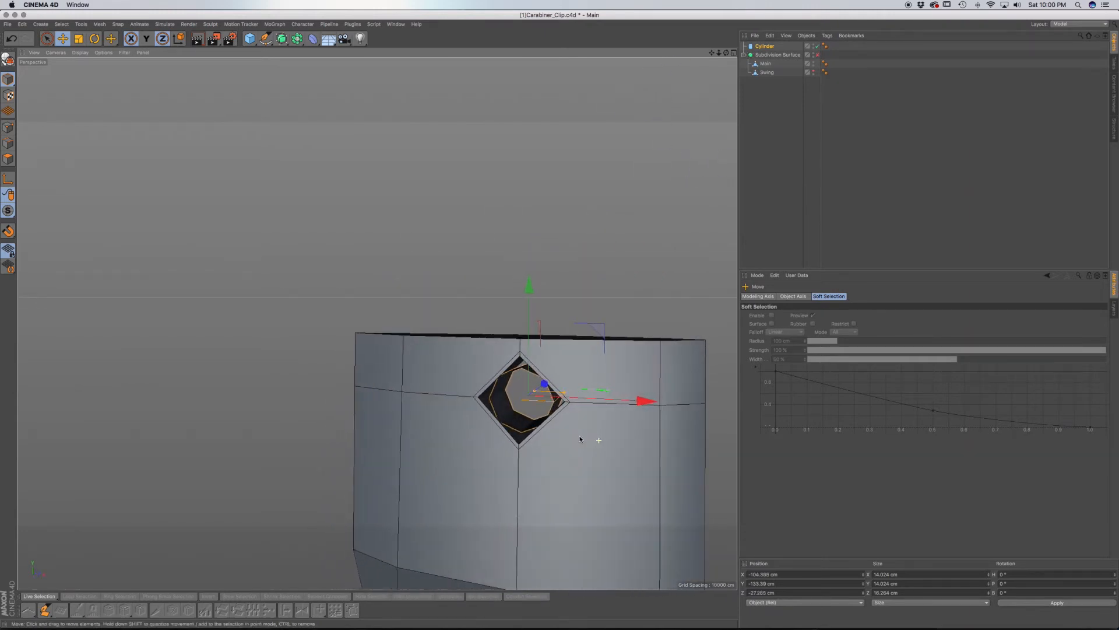
key(F4)
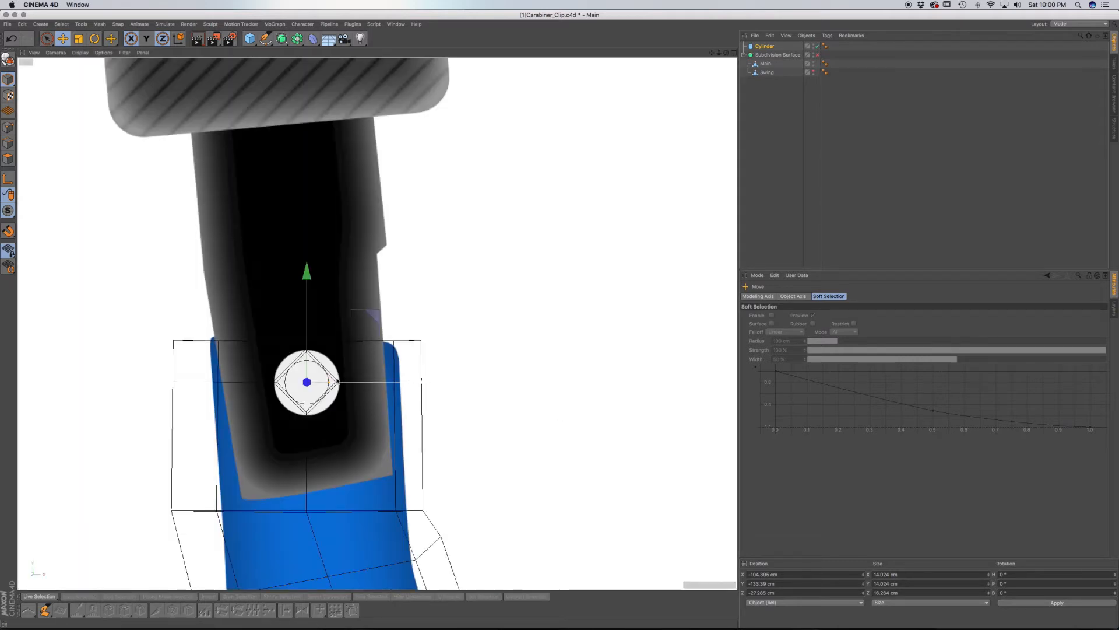
key(F1)
scroll(546, 410, up, 3)
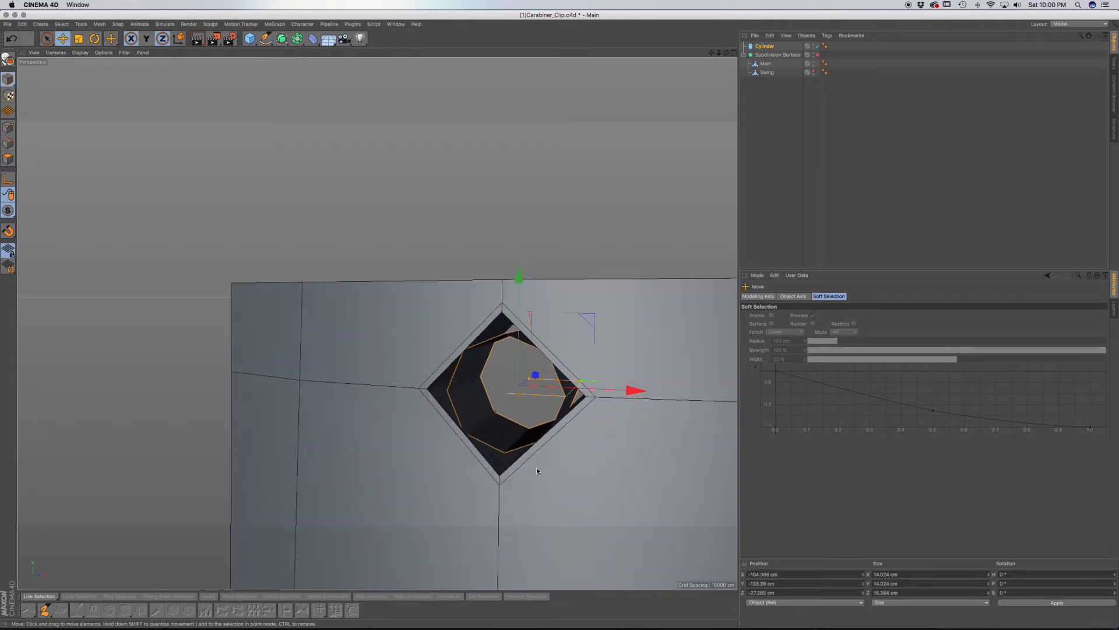
Step: Nudge the cylinder slightly along Z to centre it in the hole's depth, checking it from both sides of the clip
key(F2)
key(ctrl+z)
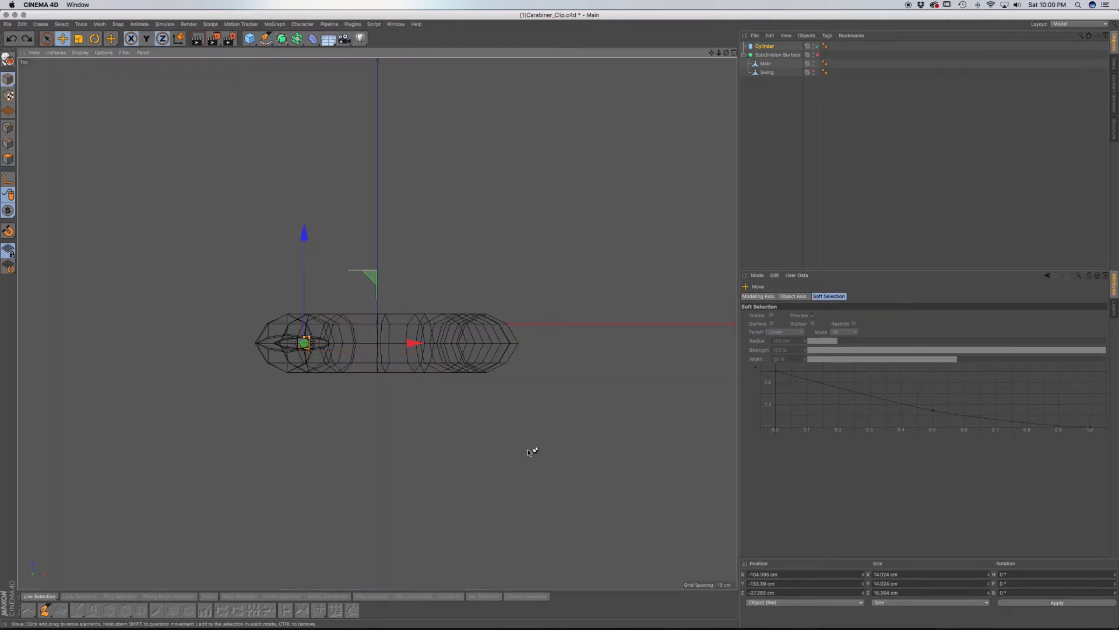
key(F1)
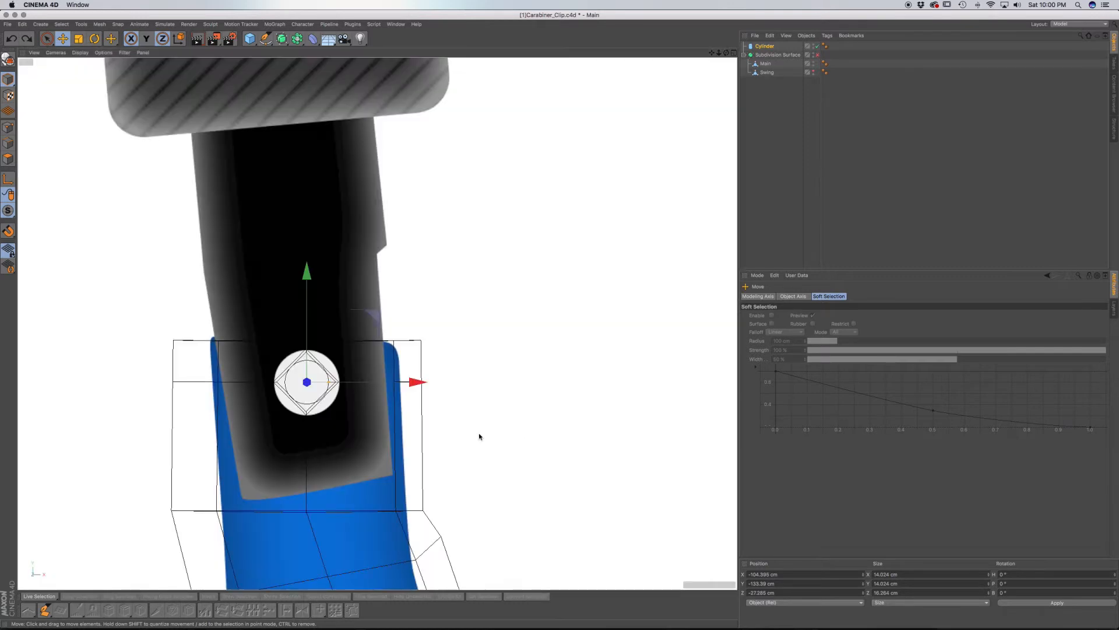
key(F3)
key(F2)
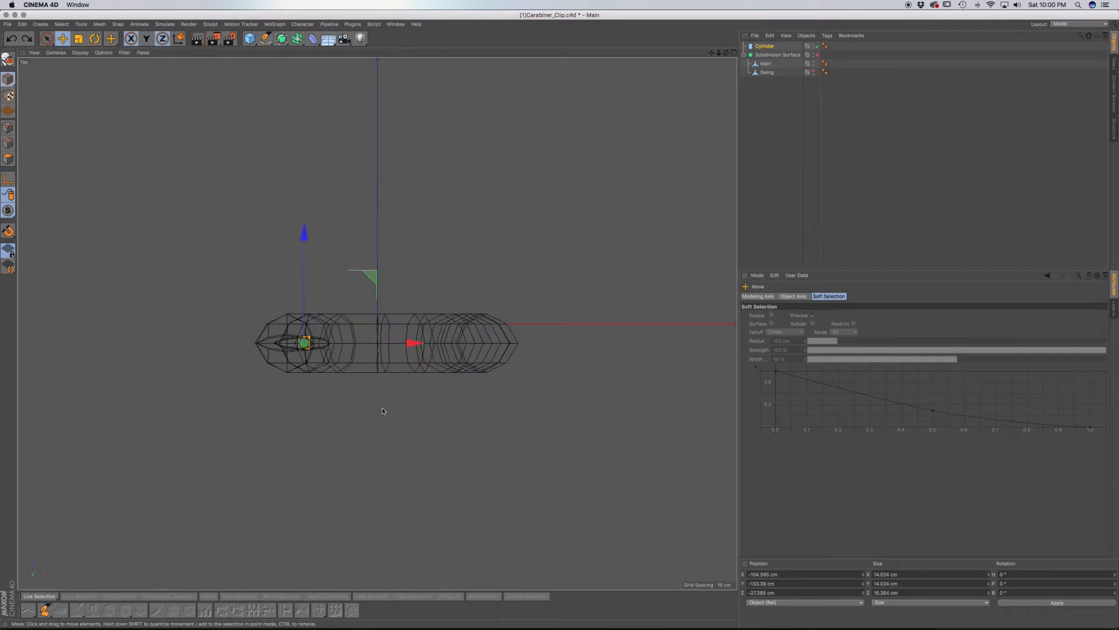
key(F1)
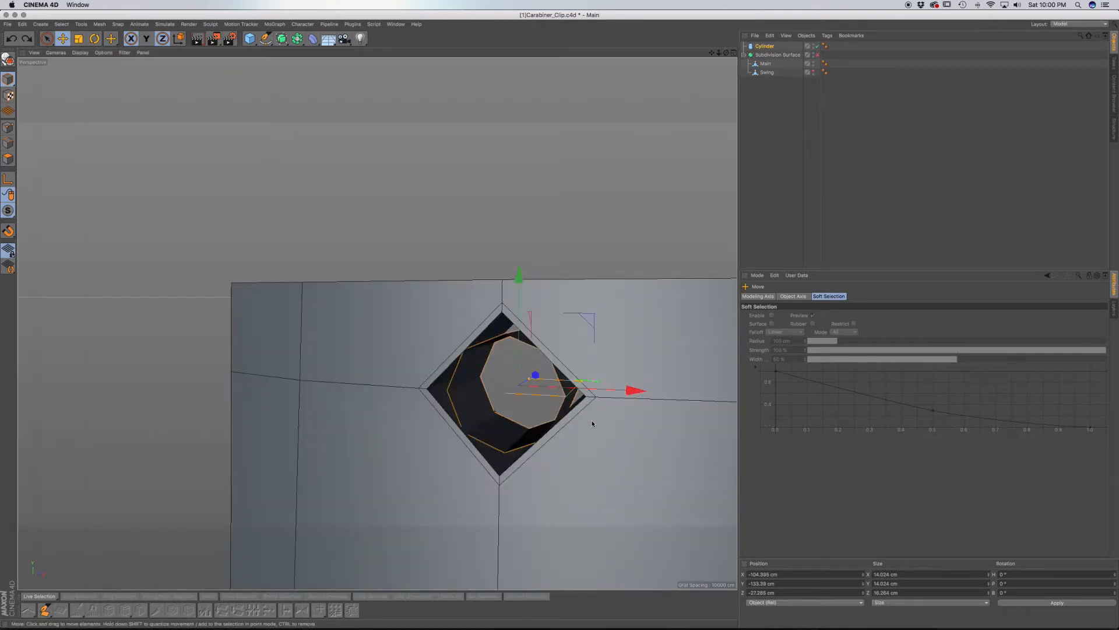
alt+drag(595, 484, 601, 461)
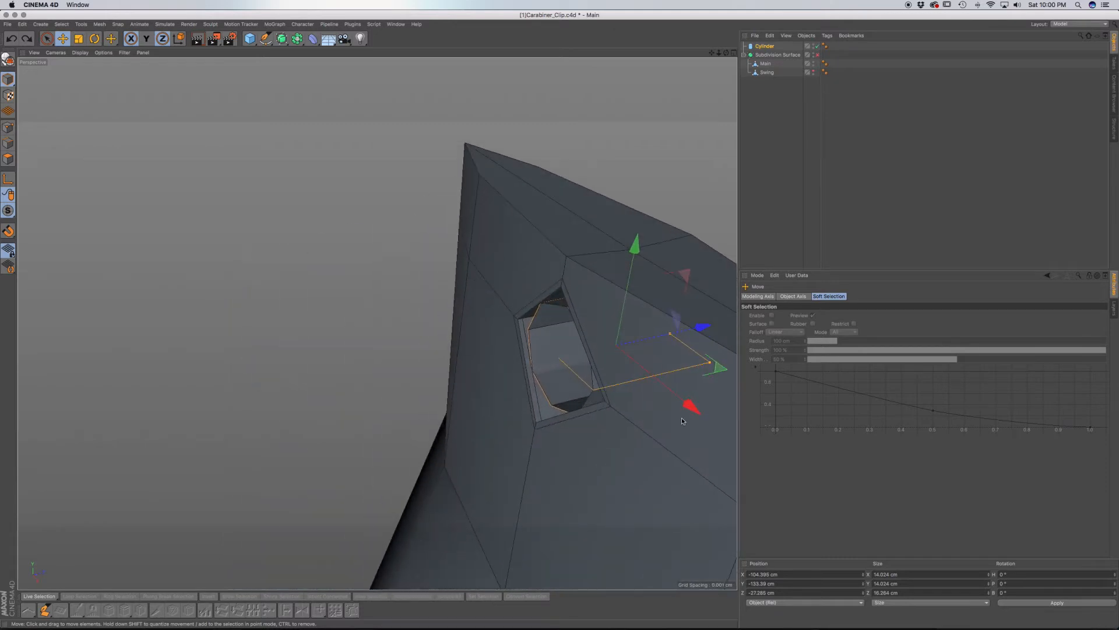
drag(702, 328, 672, 384)
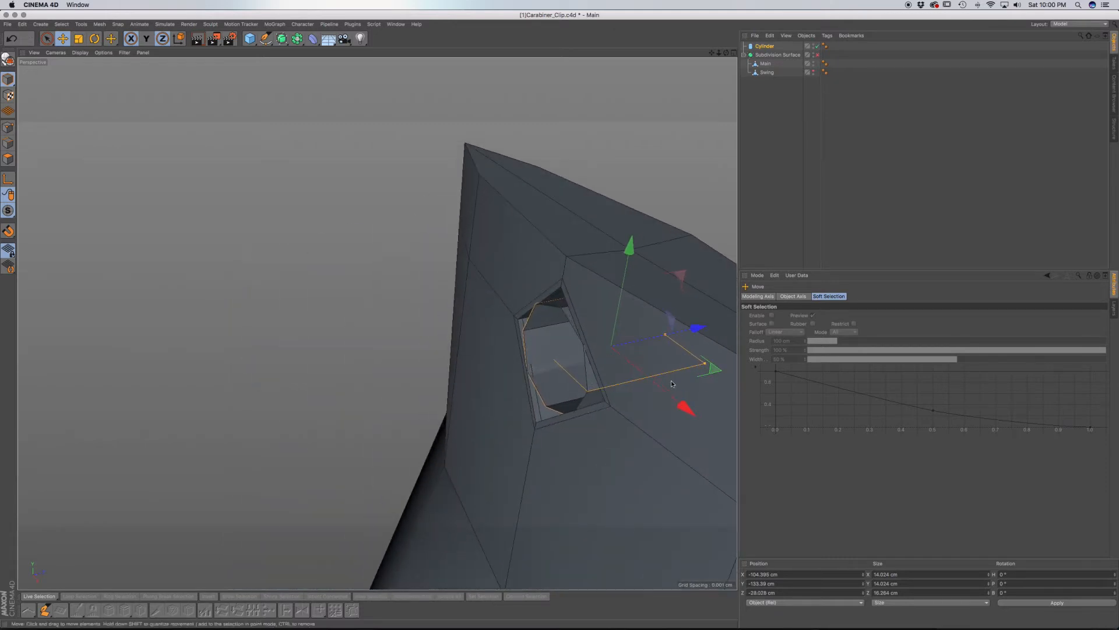
alt+drag(651, 464, 456, 434)
alt+drag(531, 379, 445, 452)
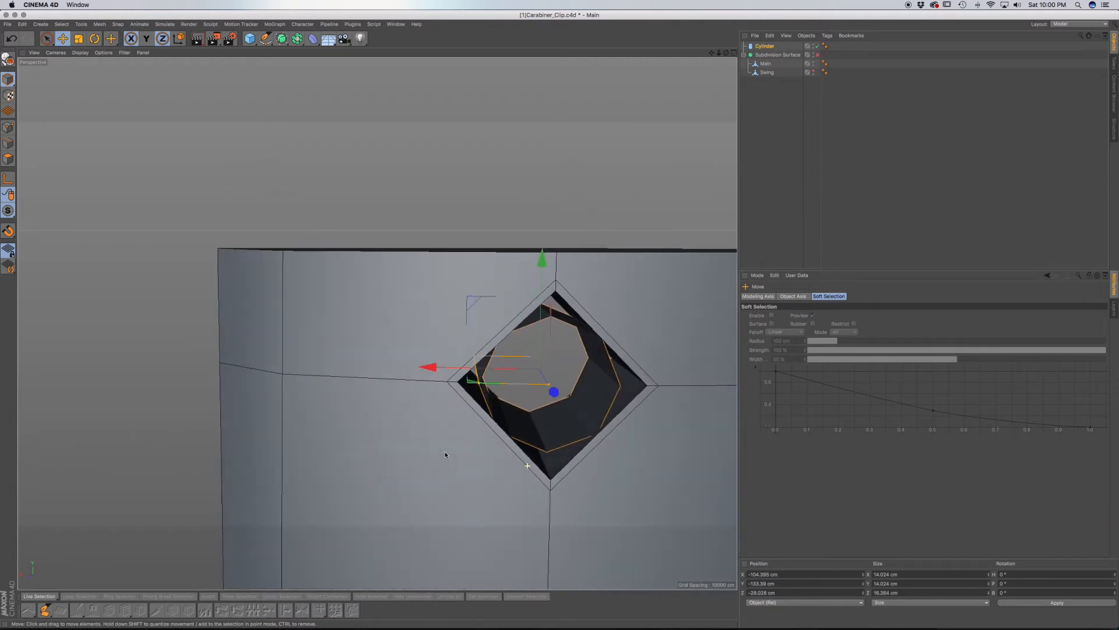
Step: Rename the cylinder as Bolt and place it inside the Subdivision Surface, above Main
double_click(766, 46)
text(Bol)
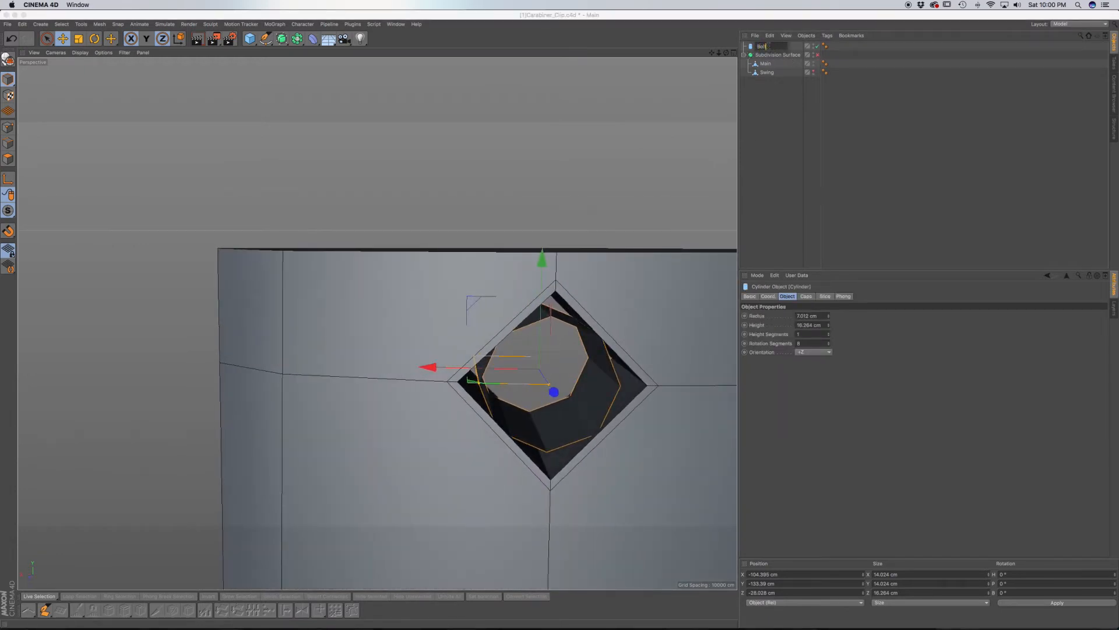
text(t)
key(Return)
drag(765, 49, 768, 60)
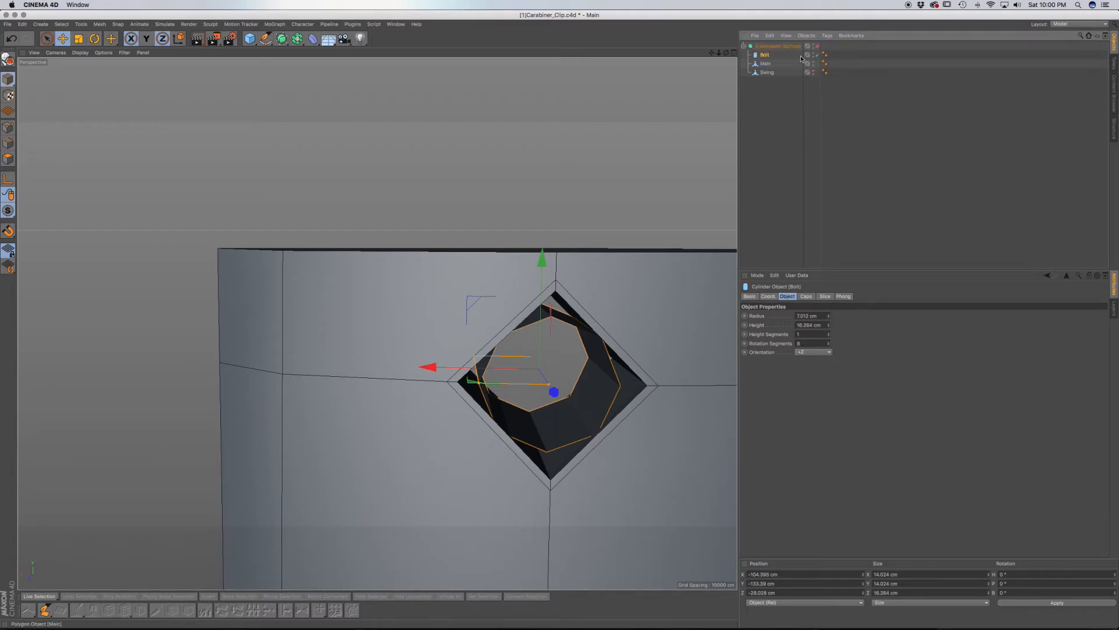
Step: Briefly turn on the Subdivision Surface smoothing to preview the bolt in its hole
click(817, 46)
click(818, 46)
alt+drag(536, 382, 547, 408)
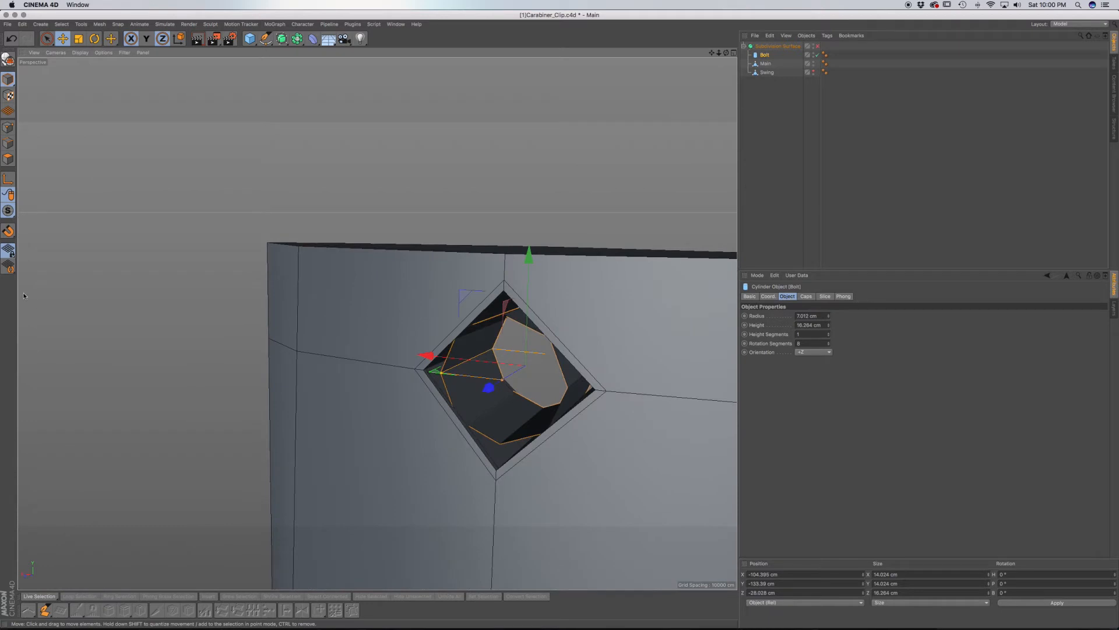
Step: Make the bolt editable and cap both of its open ends with Close Polygon Hole
click(8, 59)
click(8, 159)
click(556, 402)
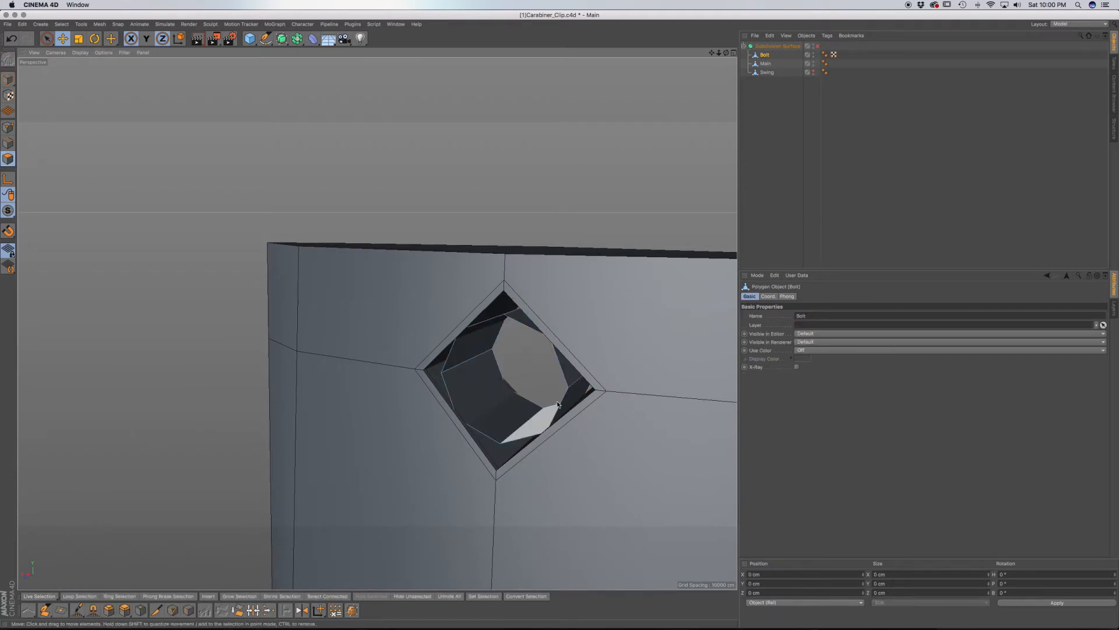
key(m)
key(d)
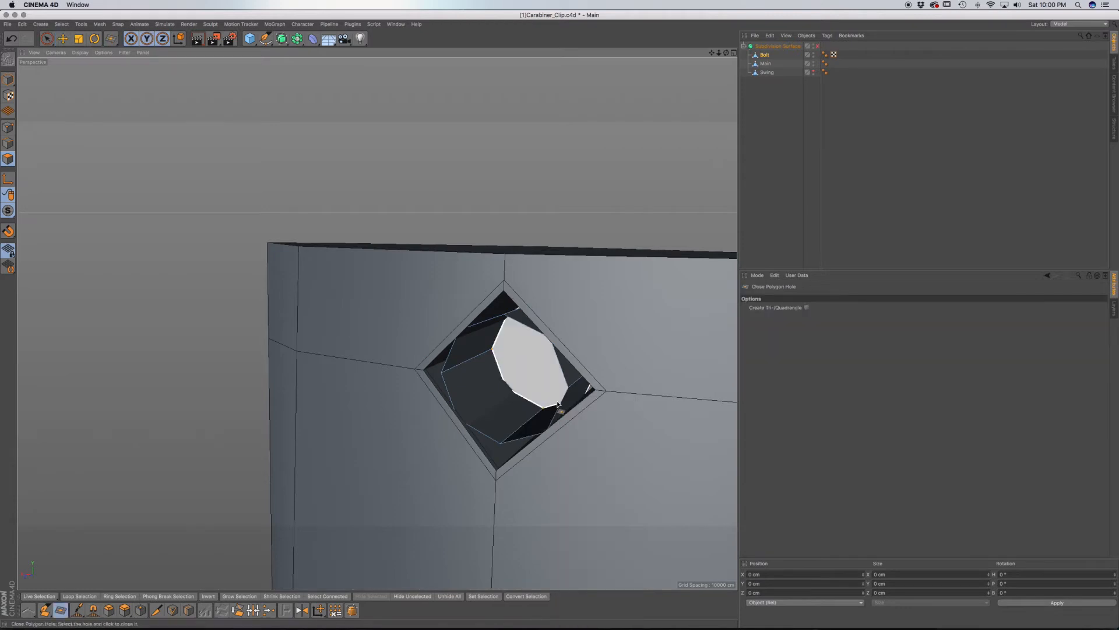
click(558, 404)
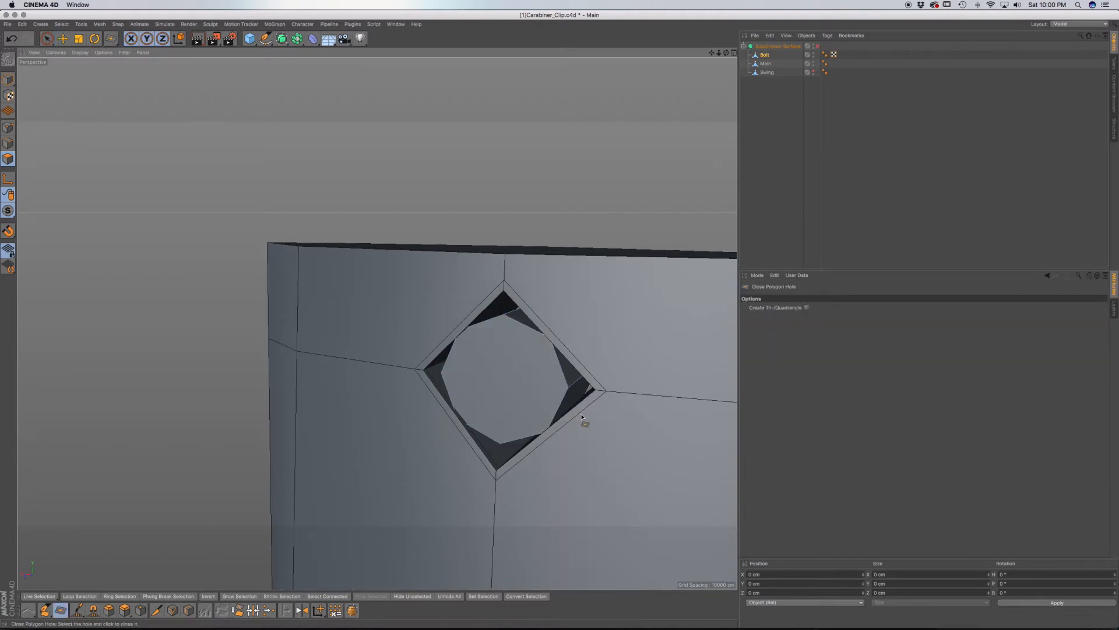
alt+middle_drag(607, 392, 453, 400)
alt+drag(455, 387, 258, 392)
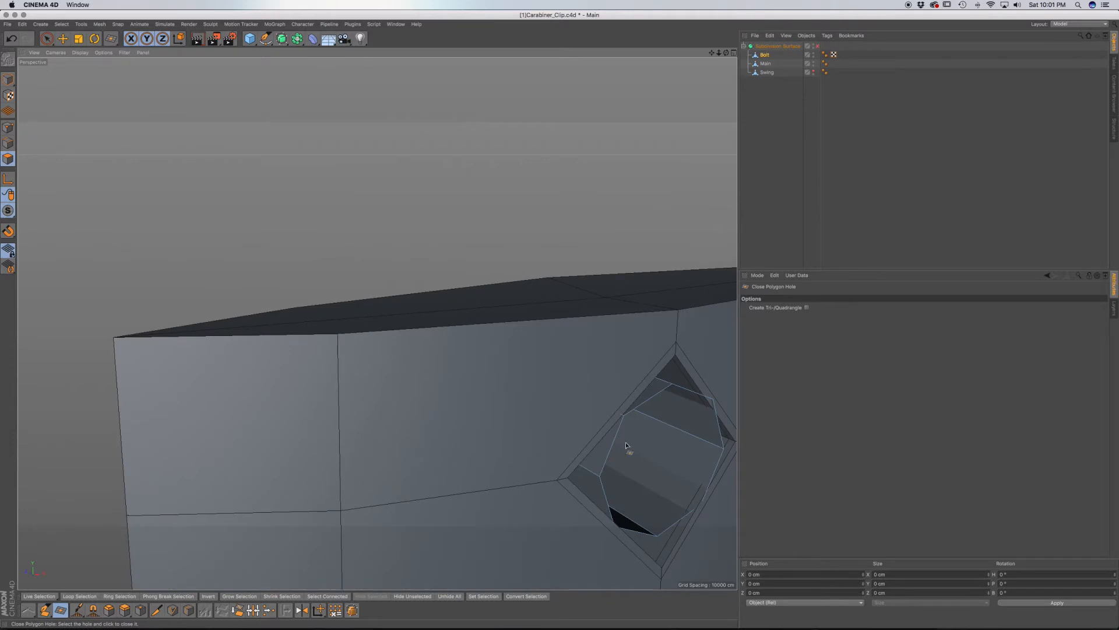
click(646, 415)
alt+drag(620, 421, 781, 411)
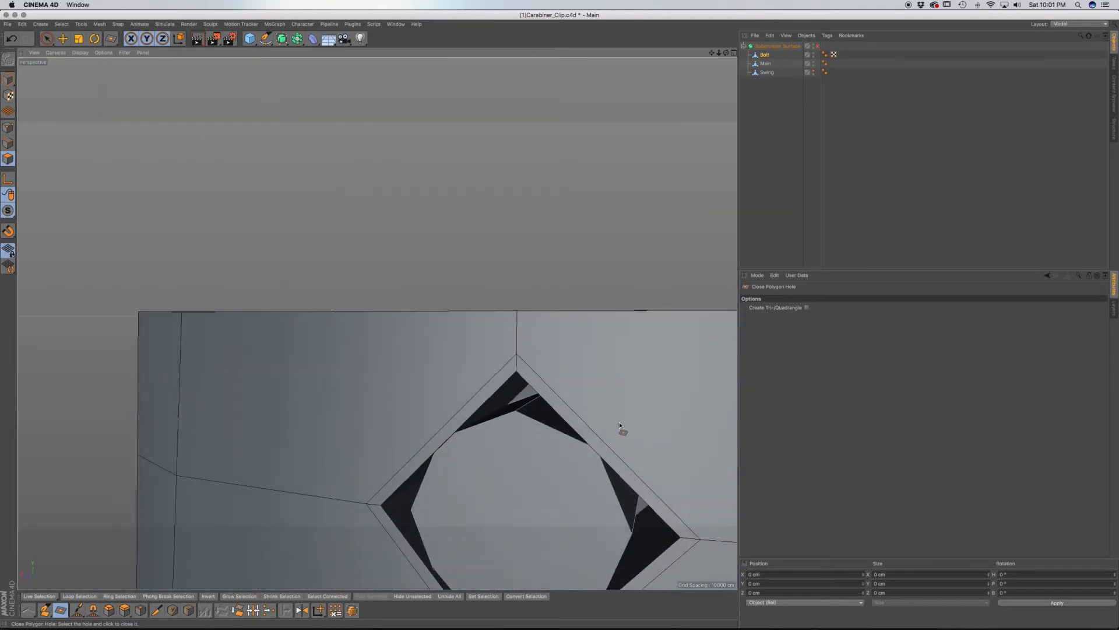
Step: Divide one end cap of the bolt into quarters with vertical and horizontal Line Cuts between opposite corner points
alt+middle_drag(621, 428, 456, 375)
scroll(466, 383, down, 6)
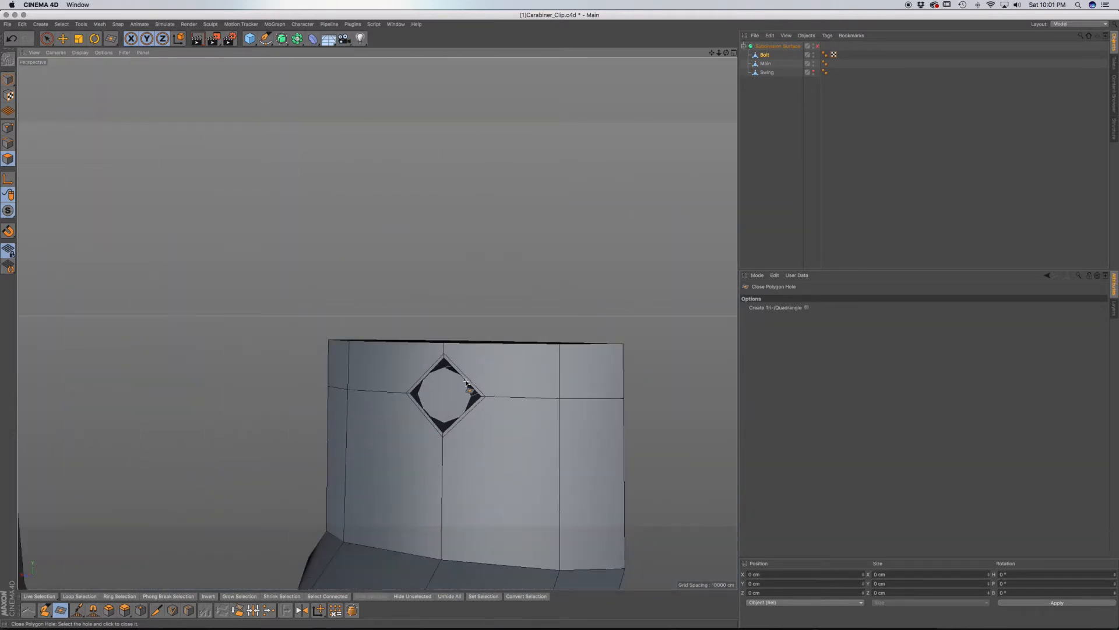
scroll(413, 385, up, 5)
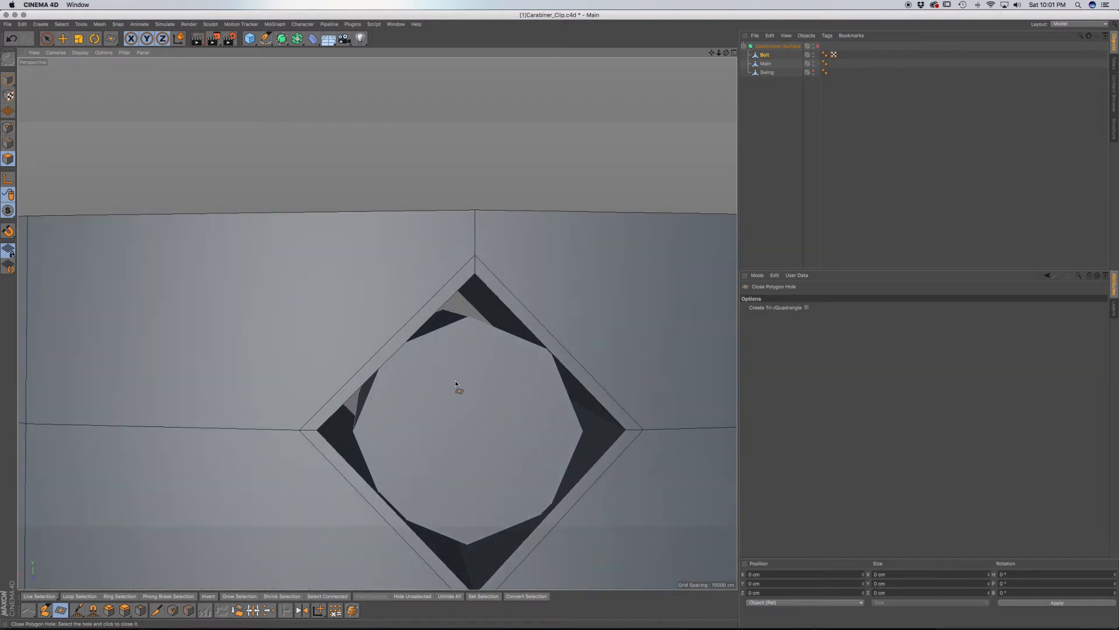
click(457, 383)
key(k)
key(k)
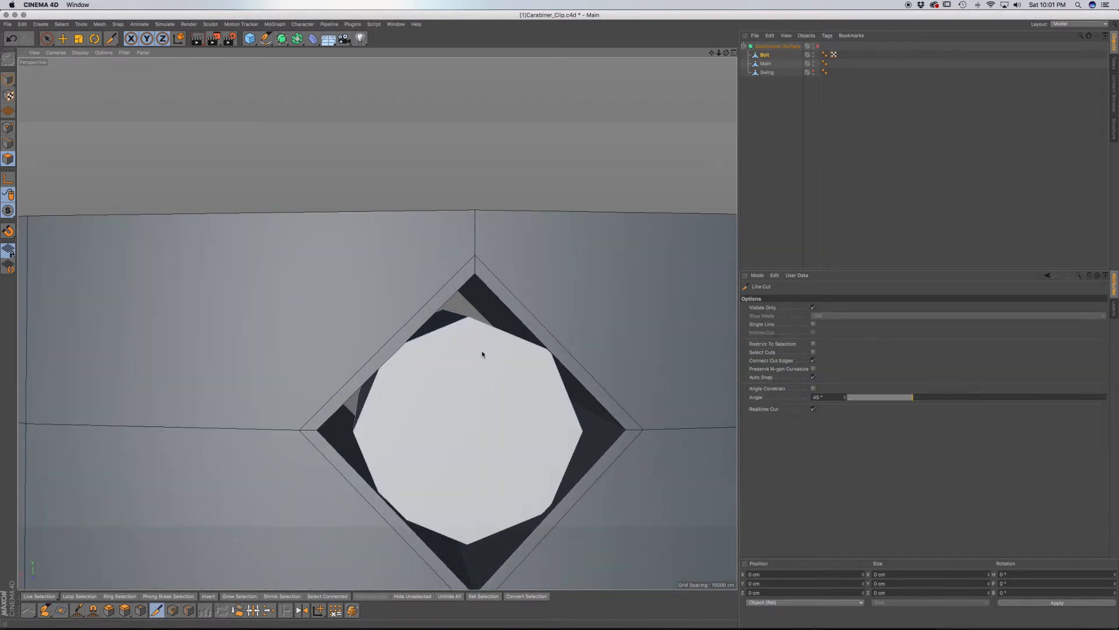
click(7, 127)
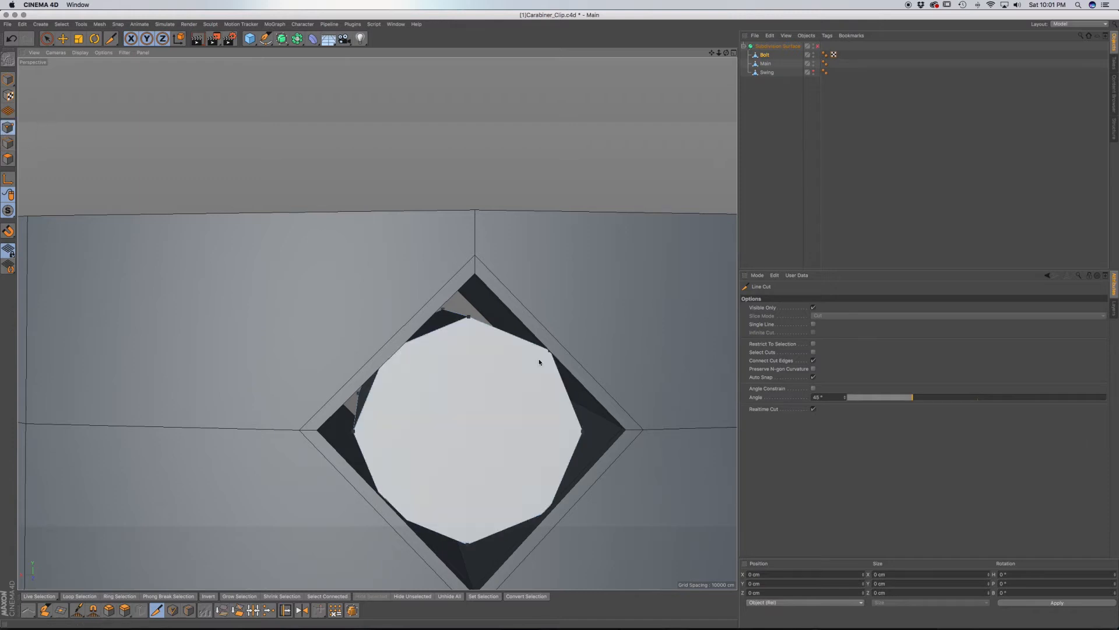
click(468, 317)
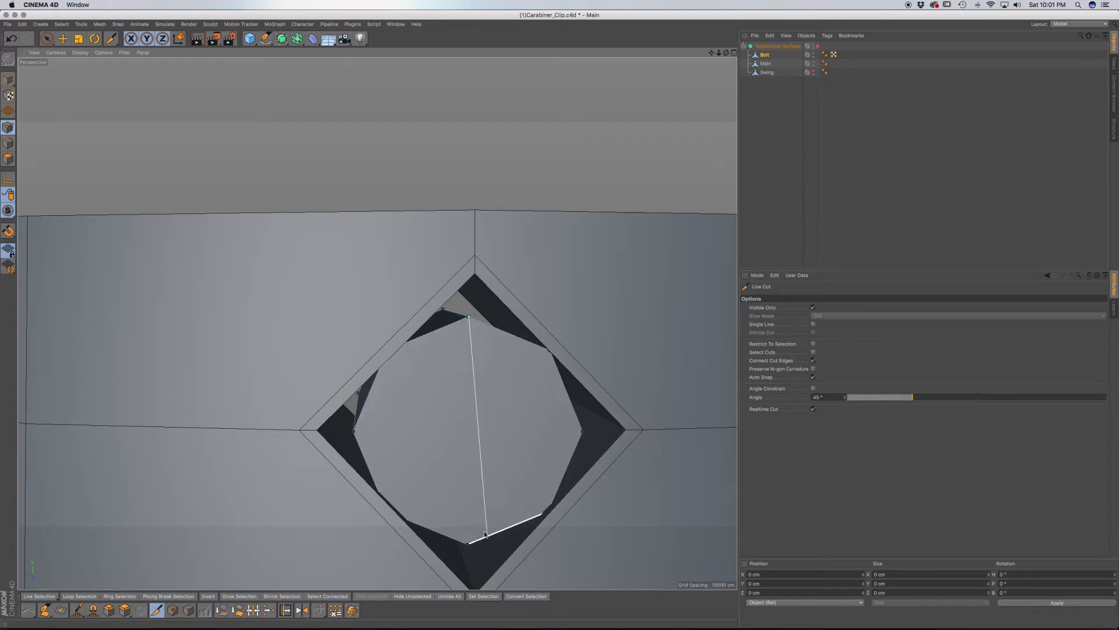
click(468, 544)
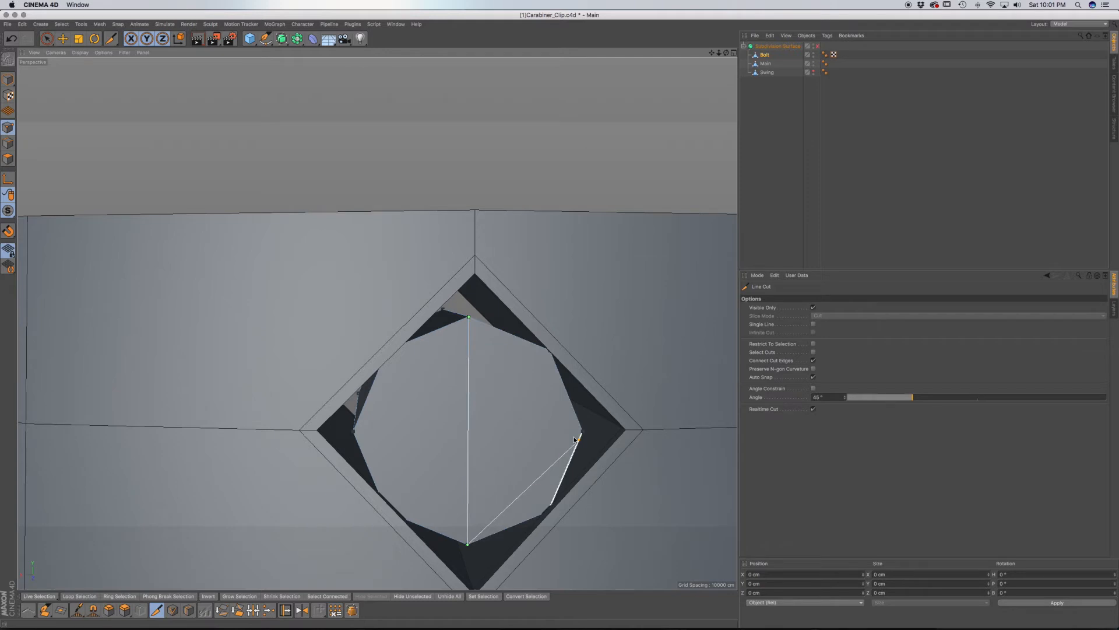
key(Escape)
click(581, 431)
click(354, 431)
Step: Divide the bolt's opposite end cap into quarters with the same vertical and horizontal Line Cuts
alt+drag(414, 486, 625, 484)
alt+middle_drag(406, 476, 576, 376)
drag(493, 231, 491, 586)
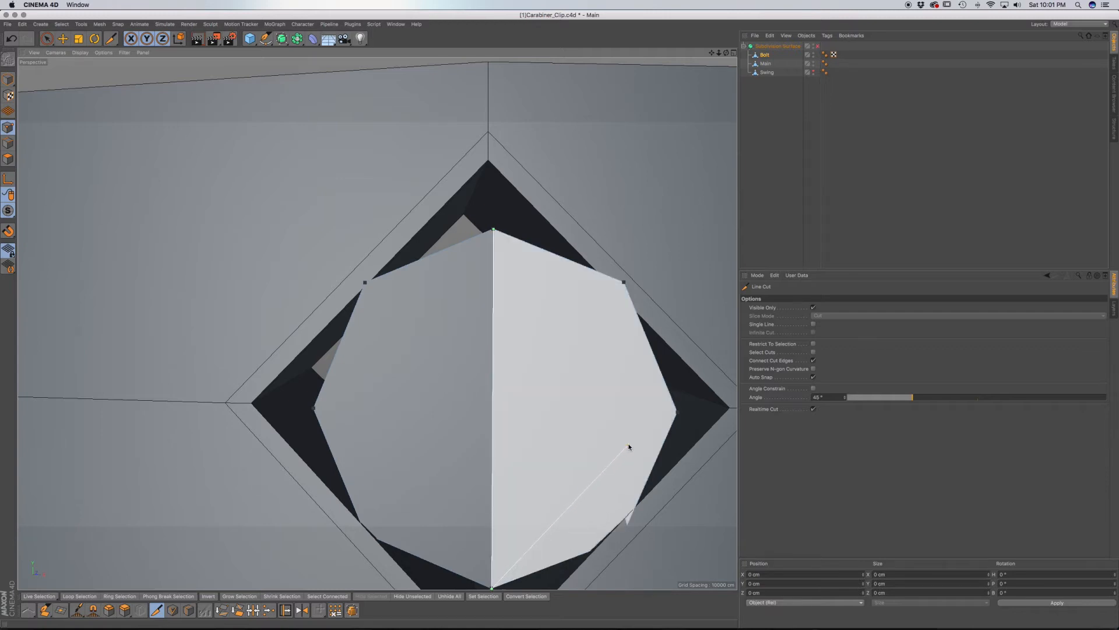
drag(676, 412, 315, 408)
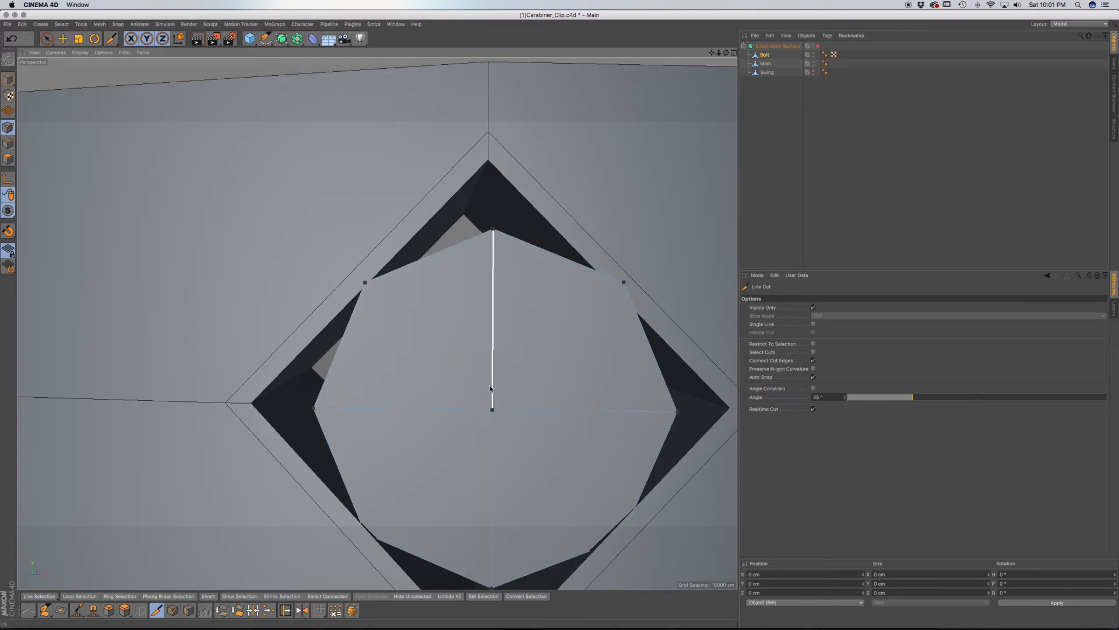
alt+drag(496, 418, 261, 182)
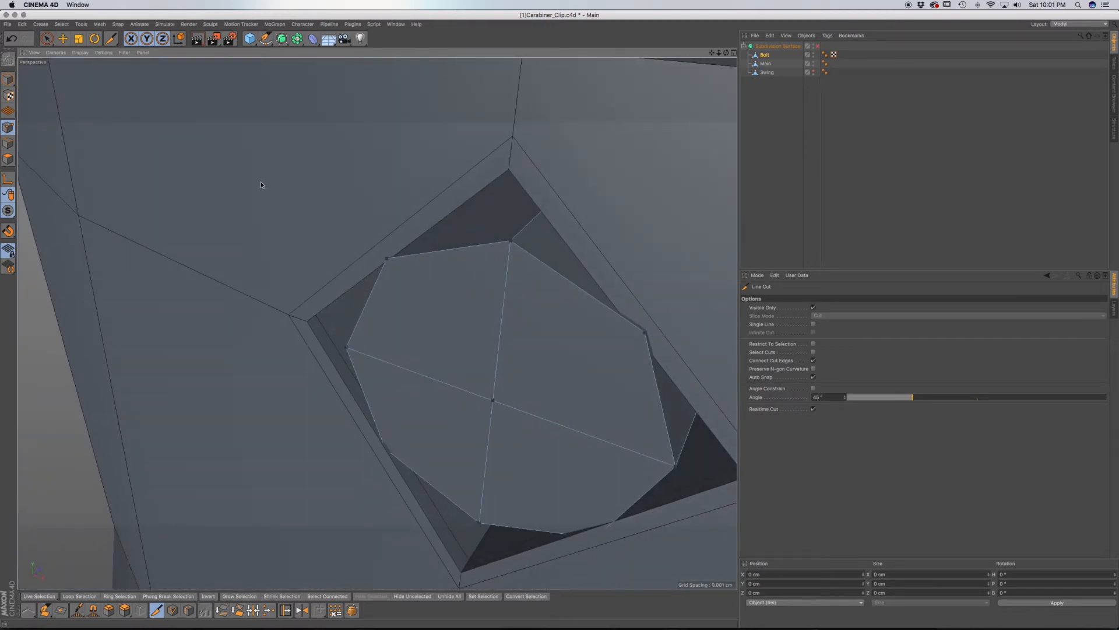
Step: Select all the cap polygons on both ends of the bolt with Live Selection
click(47, 39)
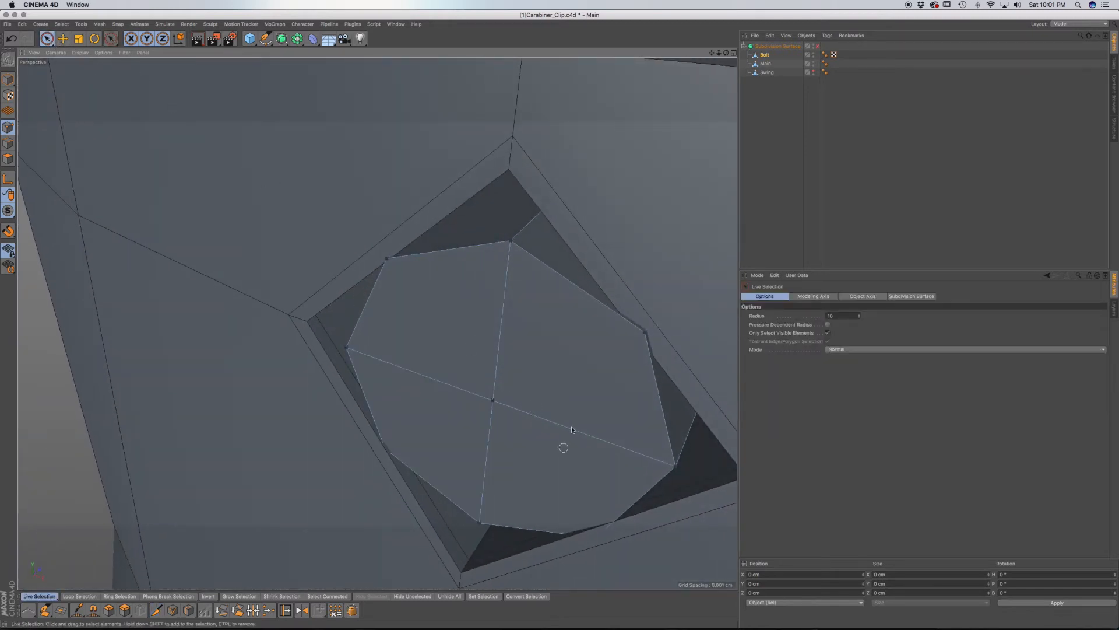
click(8, 158)
drag(477, 408, 499, 409)
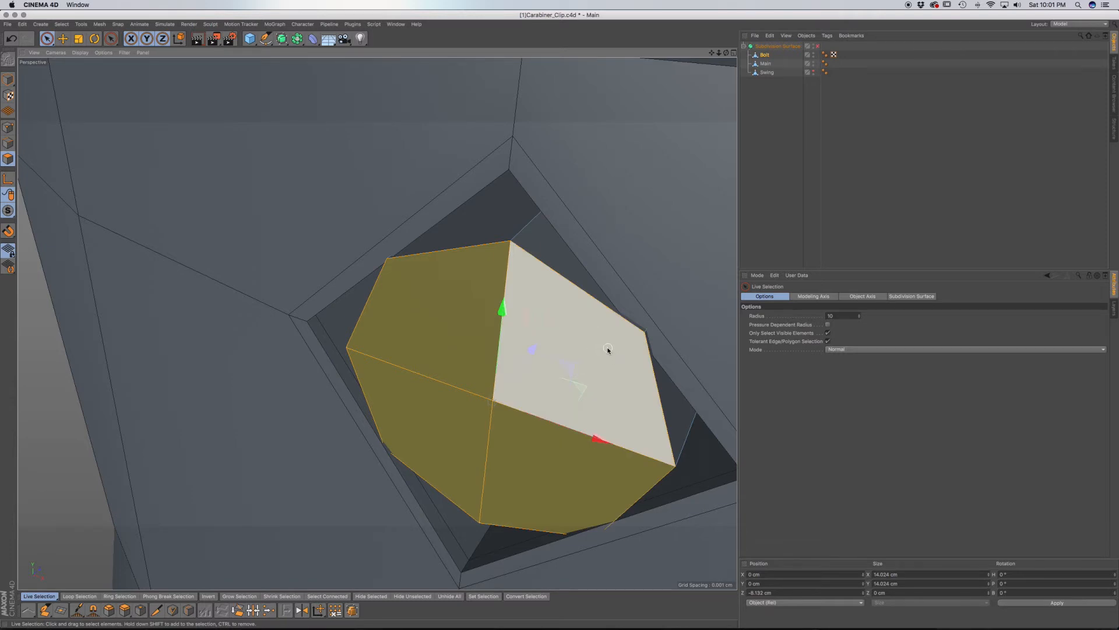
scroll(601, 375, down, 6)
alt+drag(612, 352, 386, 369)
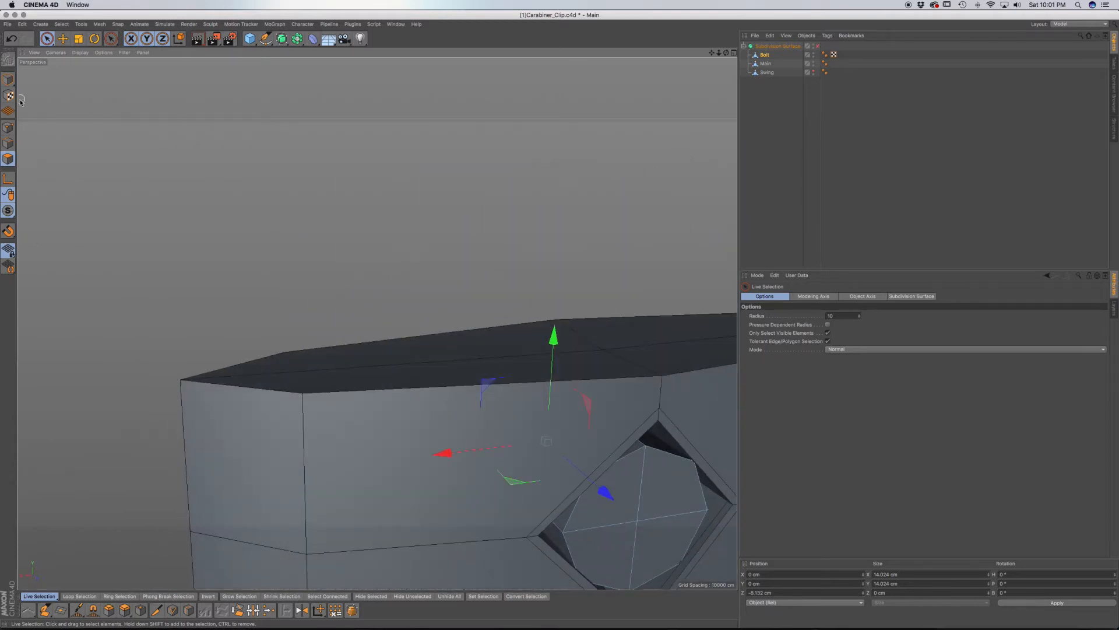
click(47, 38)
click(653, 527)
mouse_move(652, 527)
shift+mouse_down()
mouse_move(647, 502)
mouse_move(623, 535)
shift+mouse_up()
alt+middle_drag(688, 524, 499, 425)
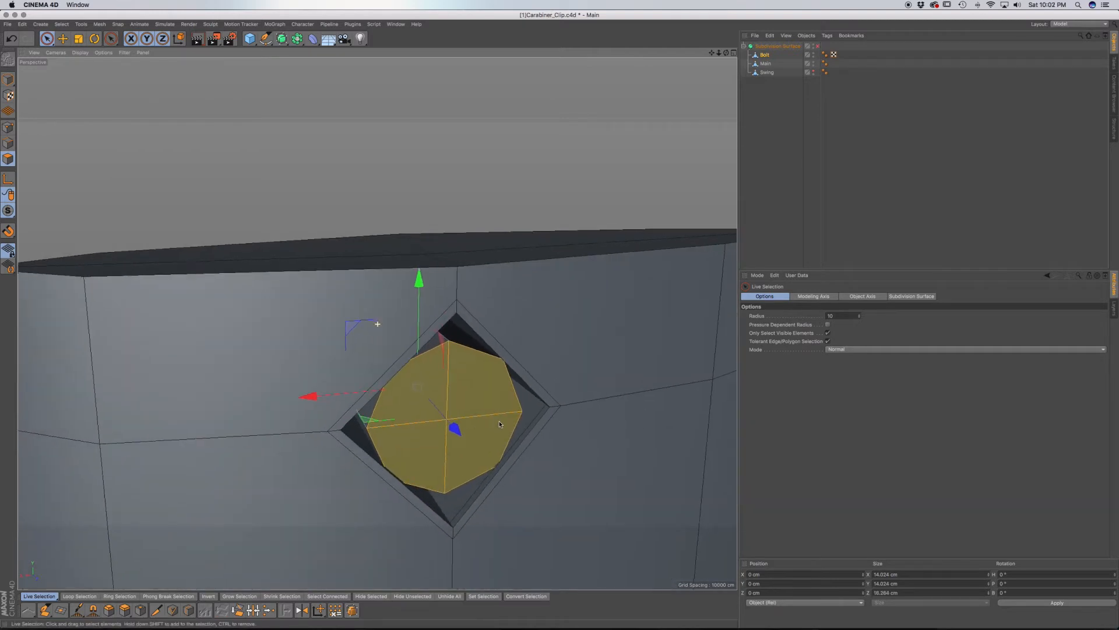
Step: Inset both caps with Extrude Inner by about 0.9 cm and scale them outward along Z to about 17.7 cm overall
key(i)
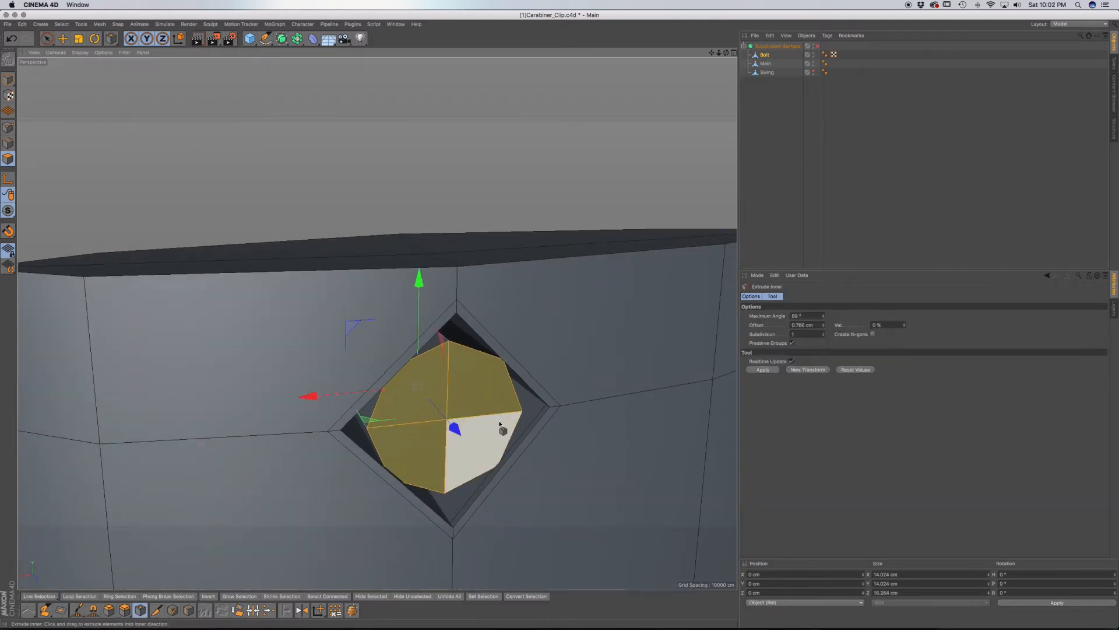
drag(510, 435, 491, 434)
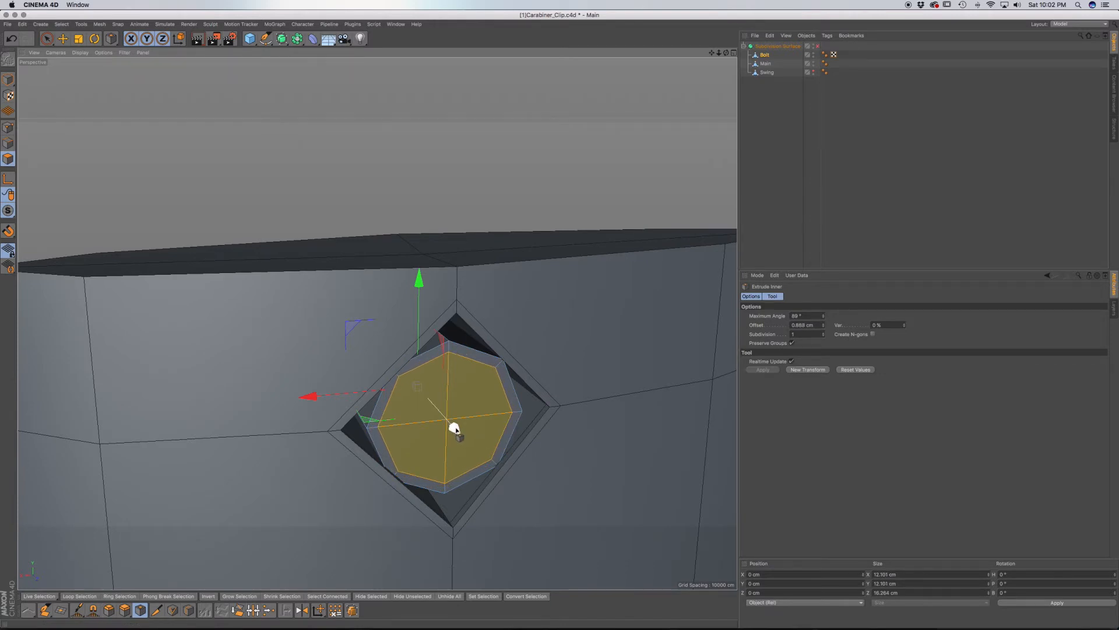
key(t)
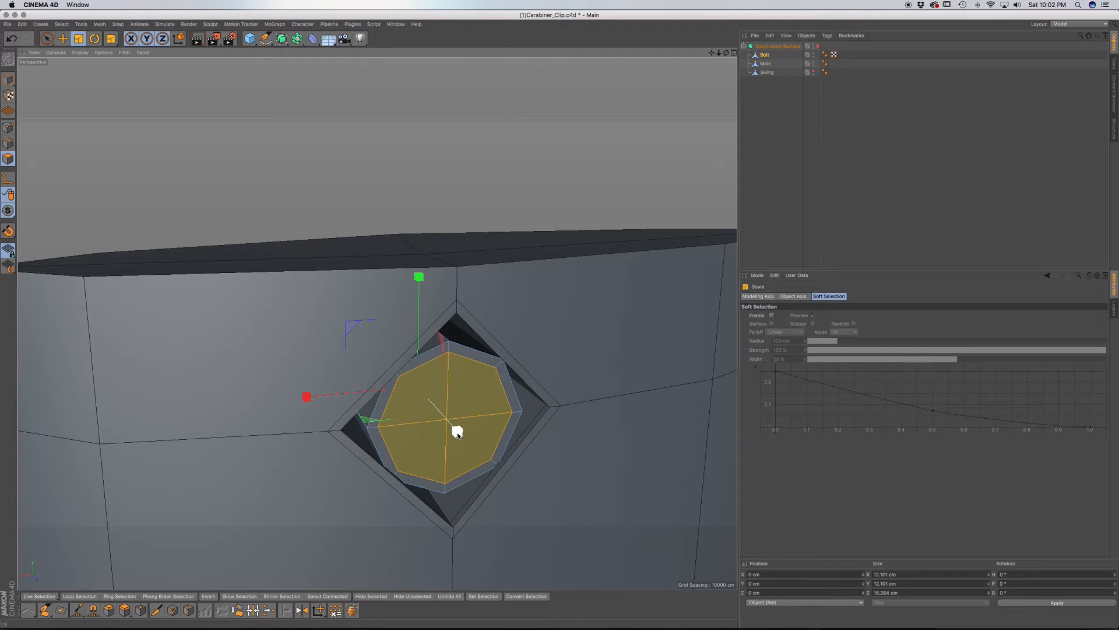
drag(458, 432, 464, 441)
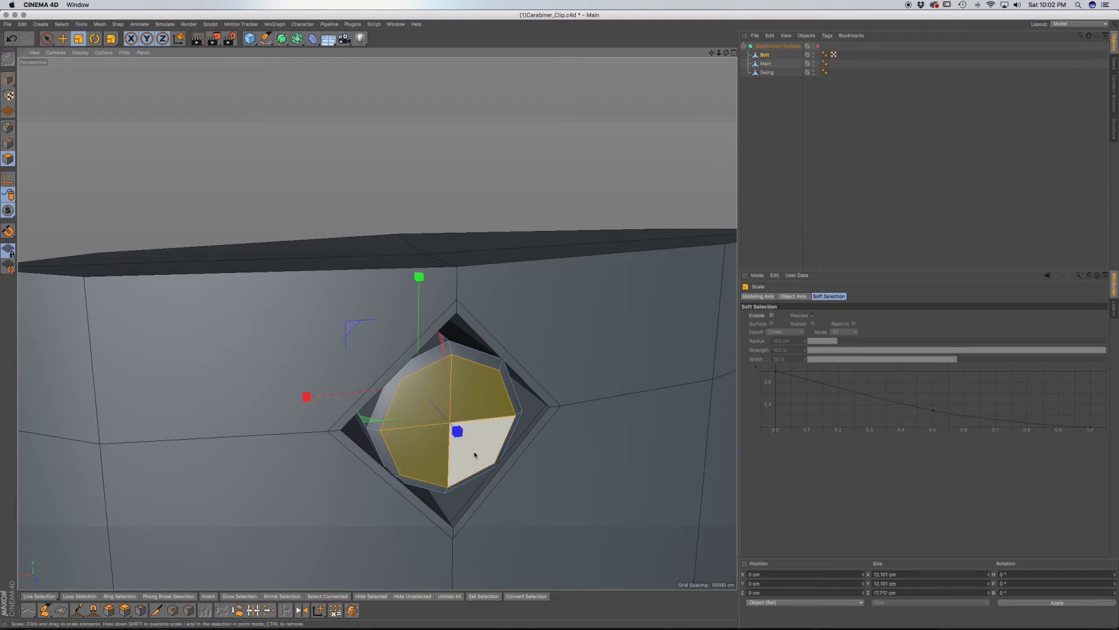
Step: Inset both caps again to about 9.6 cm across and scale them outward along Z to about 18.7 cm, rounding the ends
key(i)
drag(529, 459, 567, 458)
key(t)
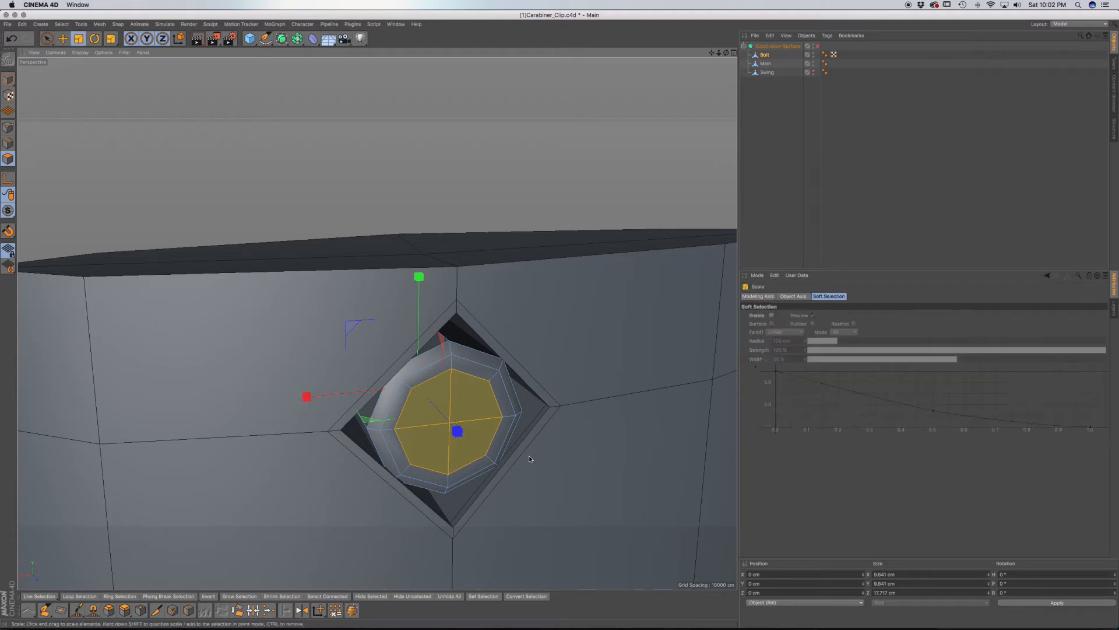
drag(457, 432, 461, 436)
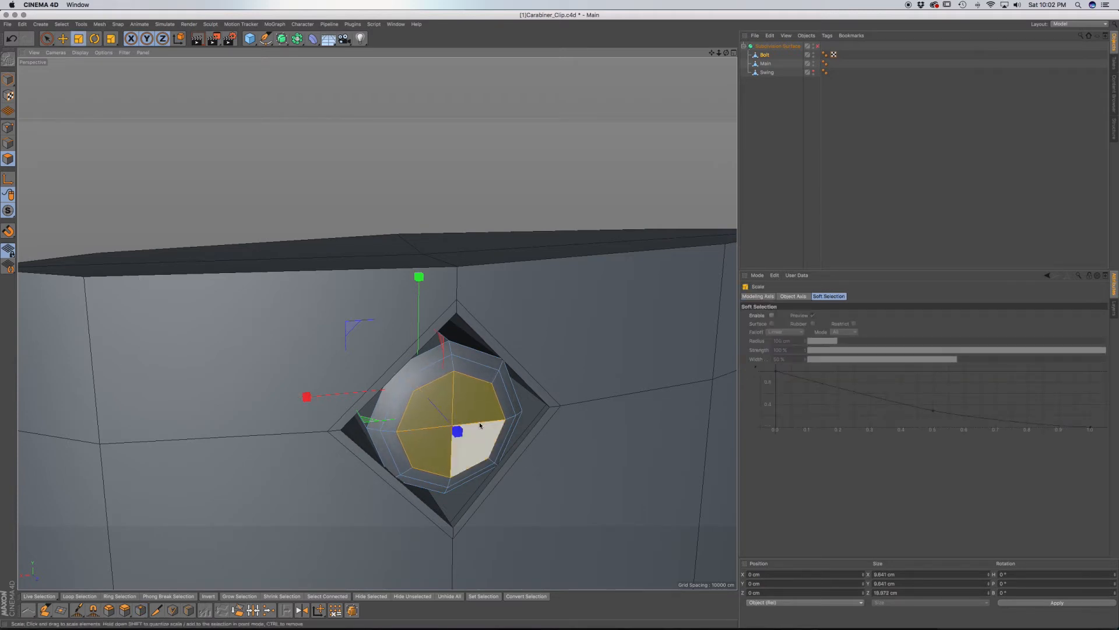
mouse_move(461, 436)
alt+mouse_down()
mouse_move(407, 439)
mouse_move(407, 408)
mouse_move(621, 427)
alt+mouse_up()
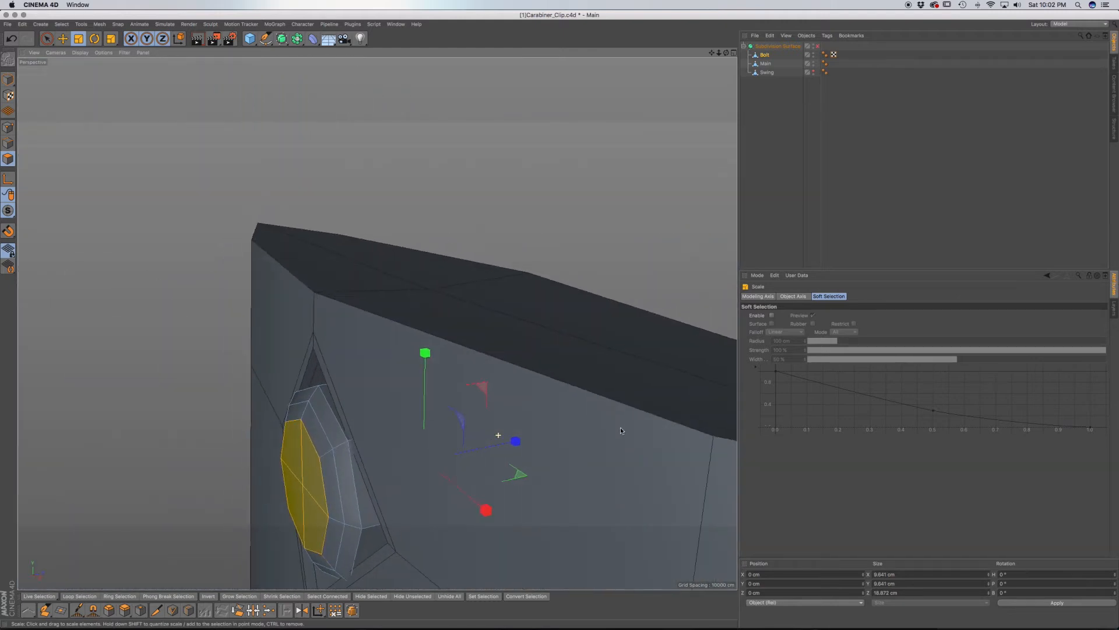
Step: Turn on the Subdivision Surface and check how the rounded bolt end looks when smoothed
alt+drag(409, 459, 432, 461)
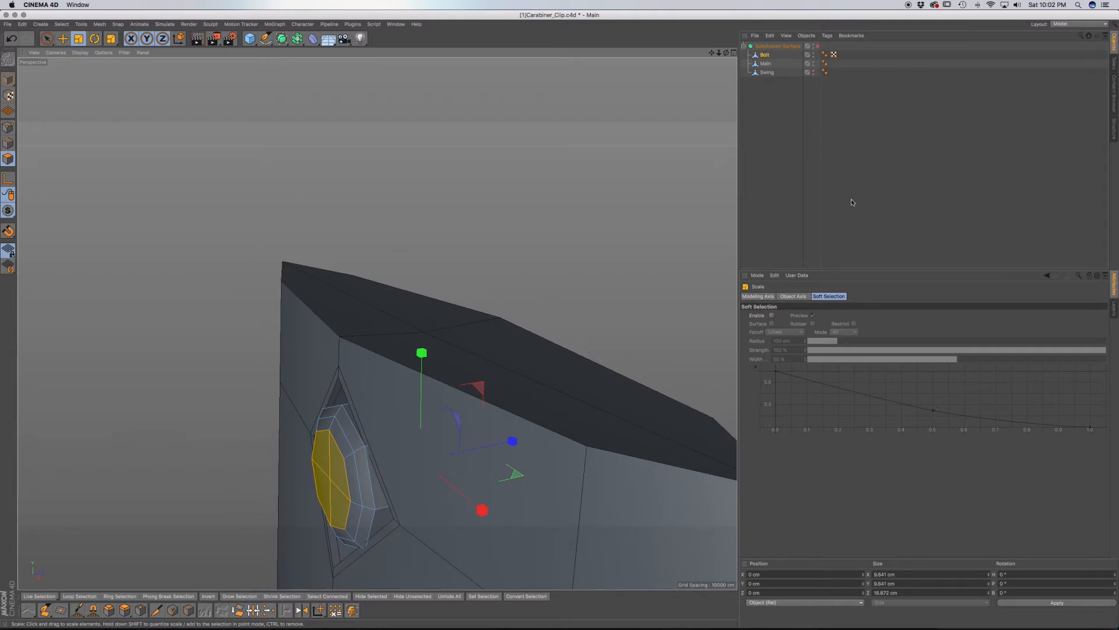
click(818, 46)
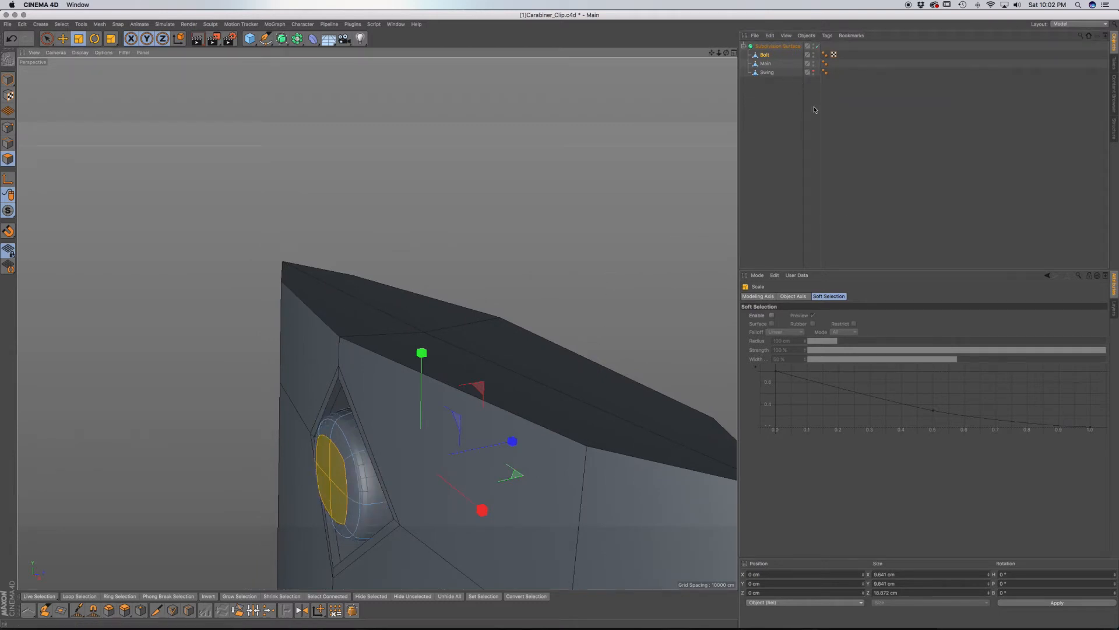
alt+drag(527, 353, 488, 424)
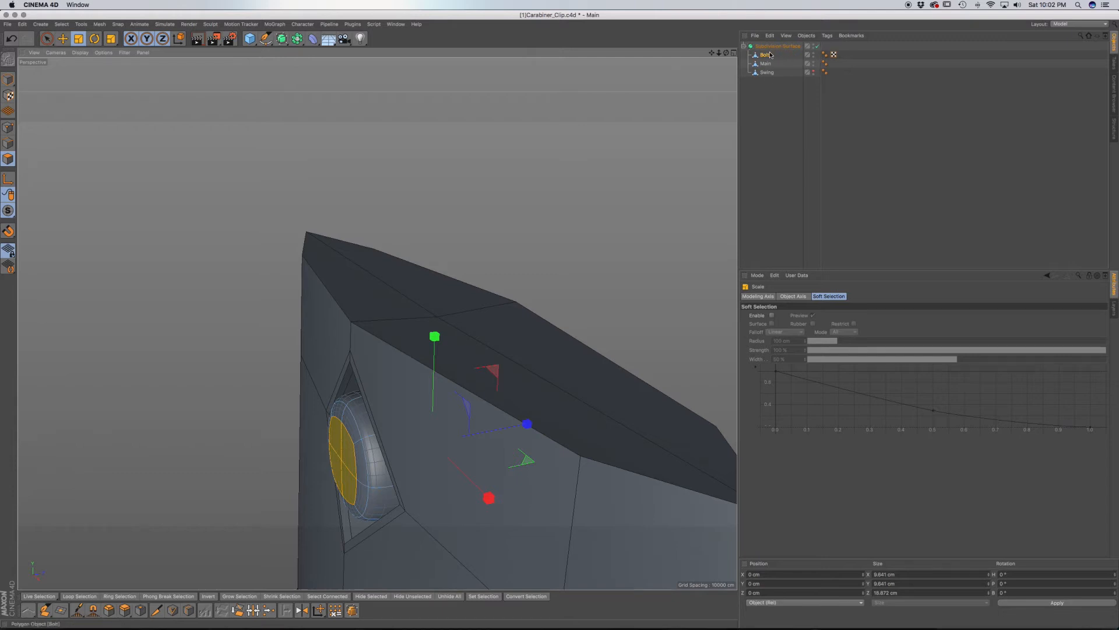
Step: Group Bolt, Main and Swing under a new null named Carabiner Clip and nest it in the Subdivision Surface
drag(786, 101, 765, 63)
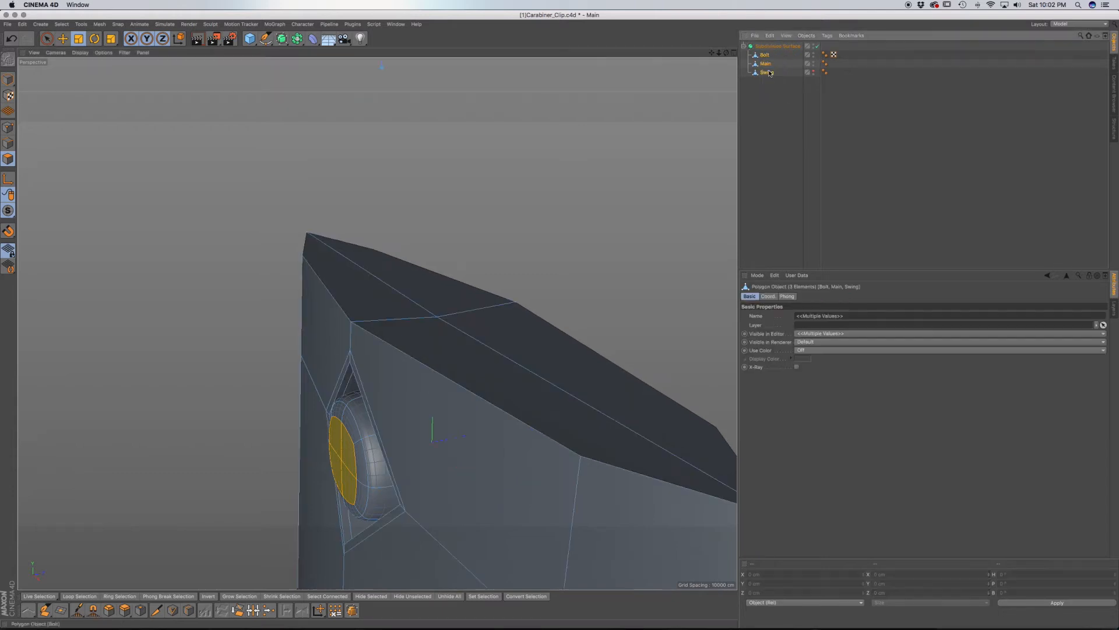
click(251, 39)
click(279, 51)
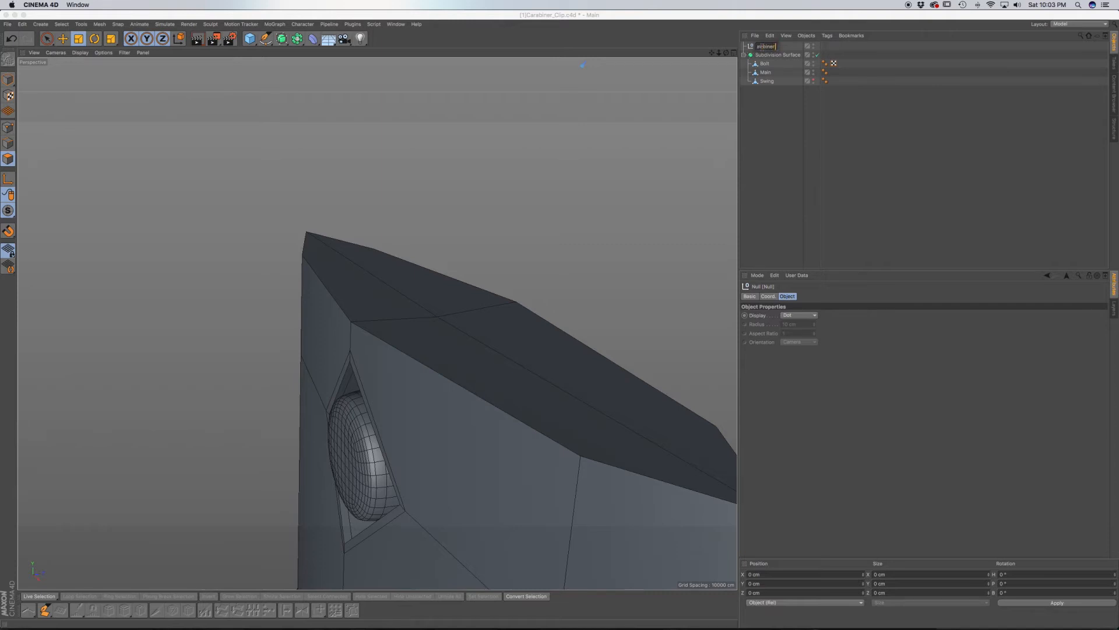
key(Return)
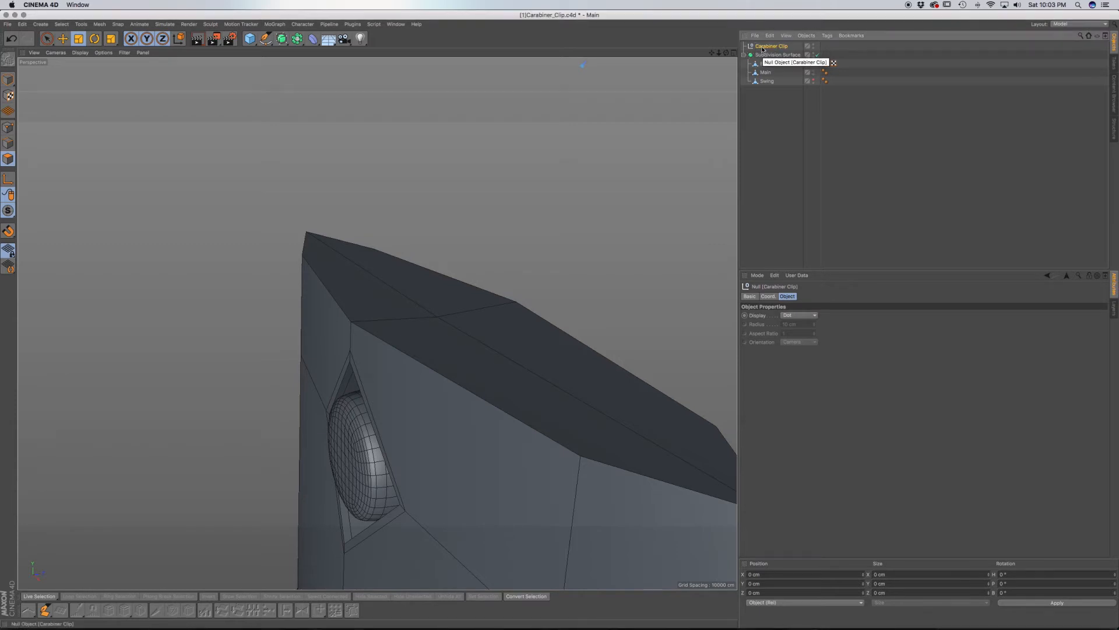
mouse_move(765, 71)
mouse_down()
mouse_move(770, 47)
mouse_move(781, 84)
mouse_move(769, 84)
mouse_up()
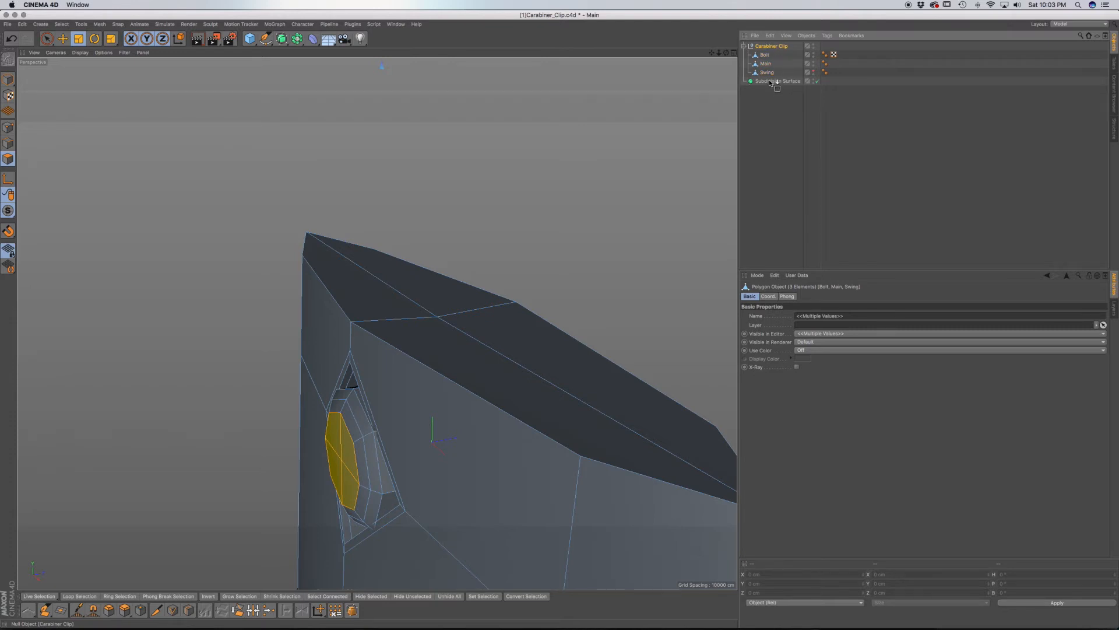
drag(769, 84, 772, 85)
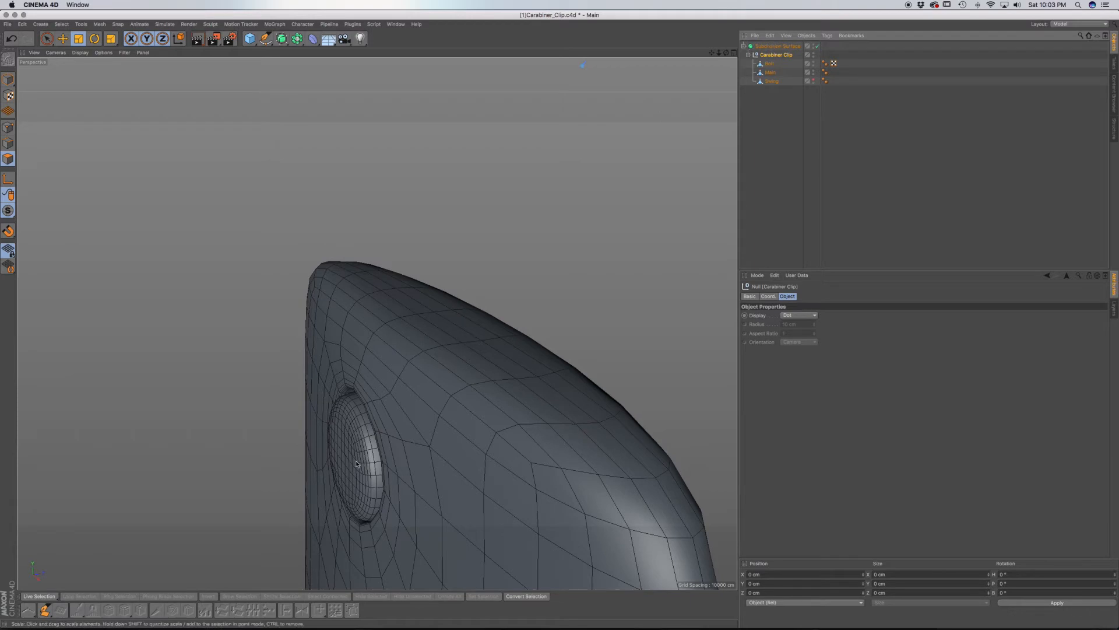
Step: Examine the smoothed clip all around, from the bolt in the lower end to the notched tip of the upper end
alt+drag(358, 464, 431, 465)
alt+middle_drag(365, 350, 420, 225)
alt+drag(437, 407, 305, 380)
scroll(485, 373, down, 12)
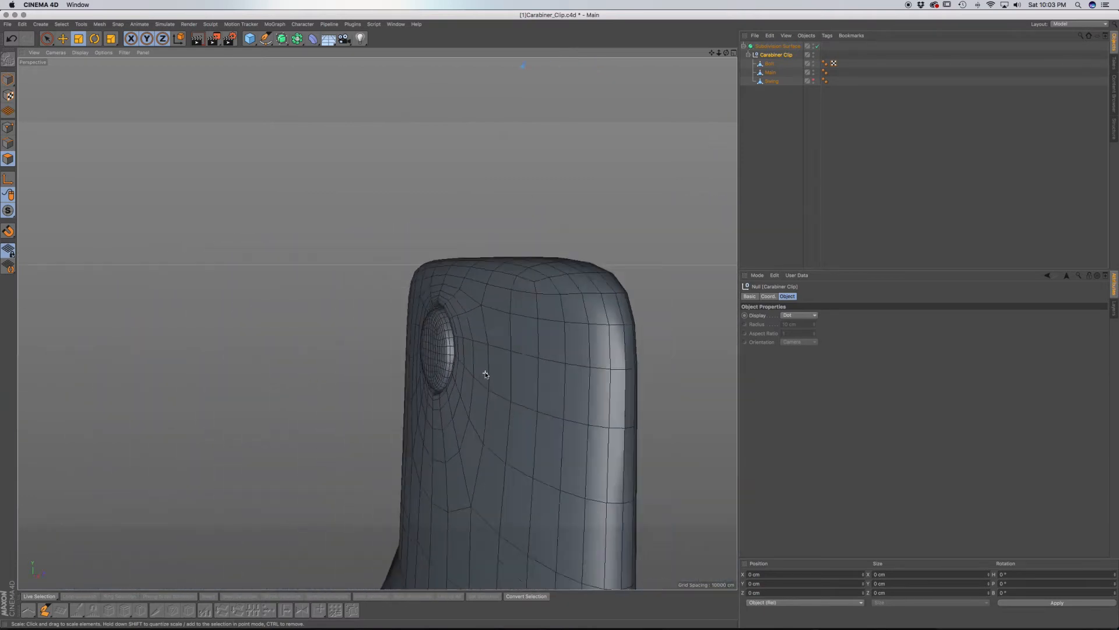
alt+drag(485, 374, 334, 380)
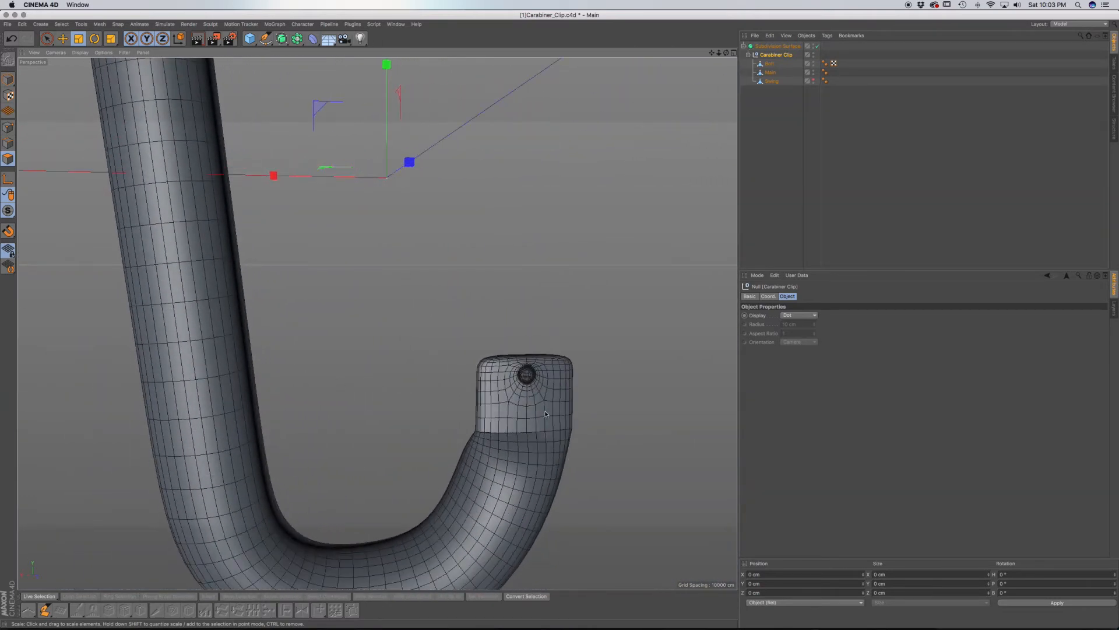
scroll(543, 427, down, 5)
alt+drag(544, 427, 554, 362)
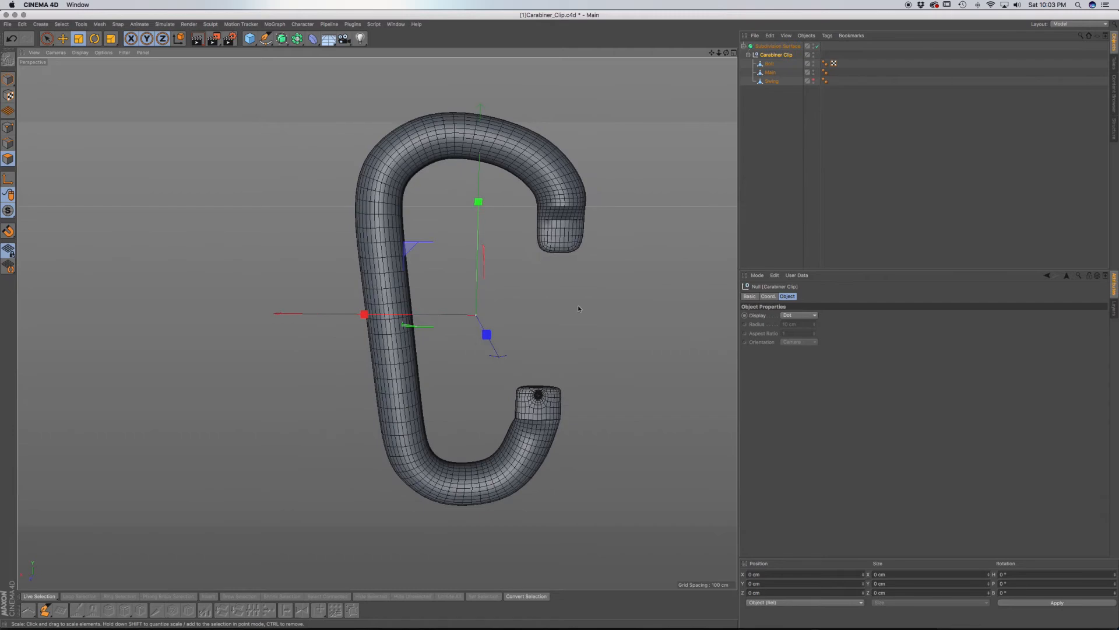
scroll(569, 226, up, 10)
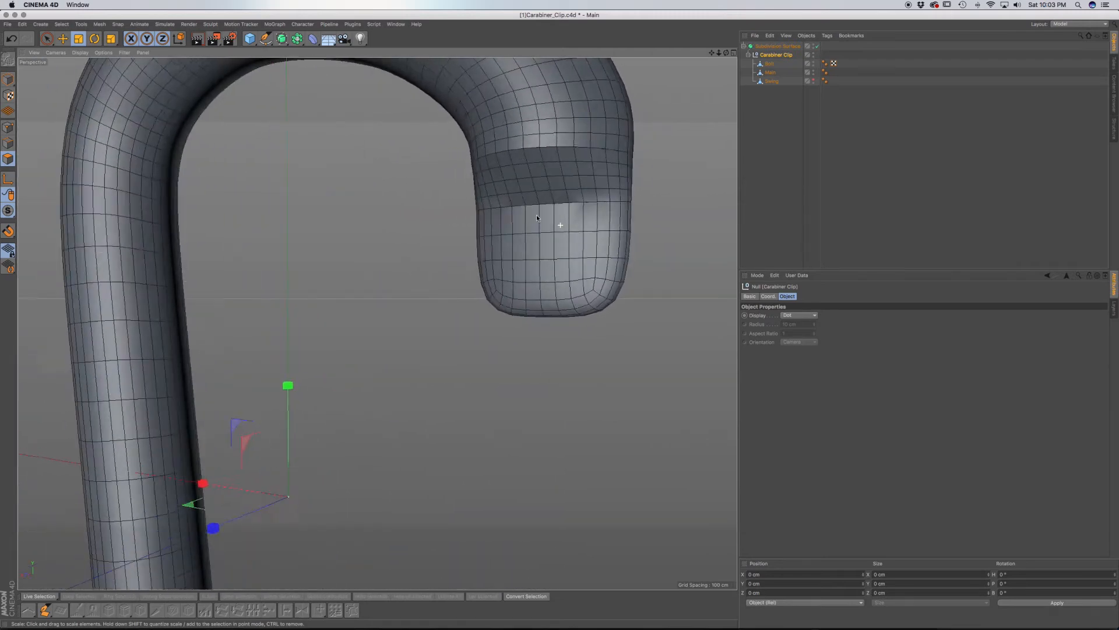
alt+drag(576, 215, 512, 224)
scroll(537, 214, up, 7)
Step: Compare the shading of the main body's upper end with the Subdivision Surface off and on, from both sides
click(47, 39)
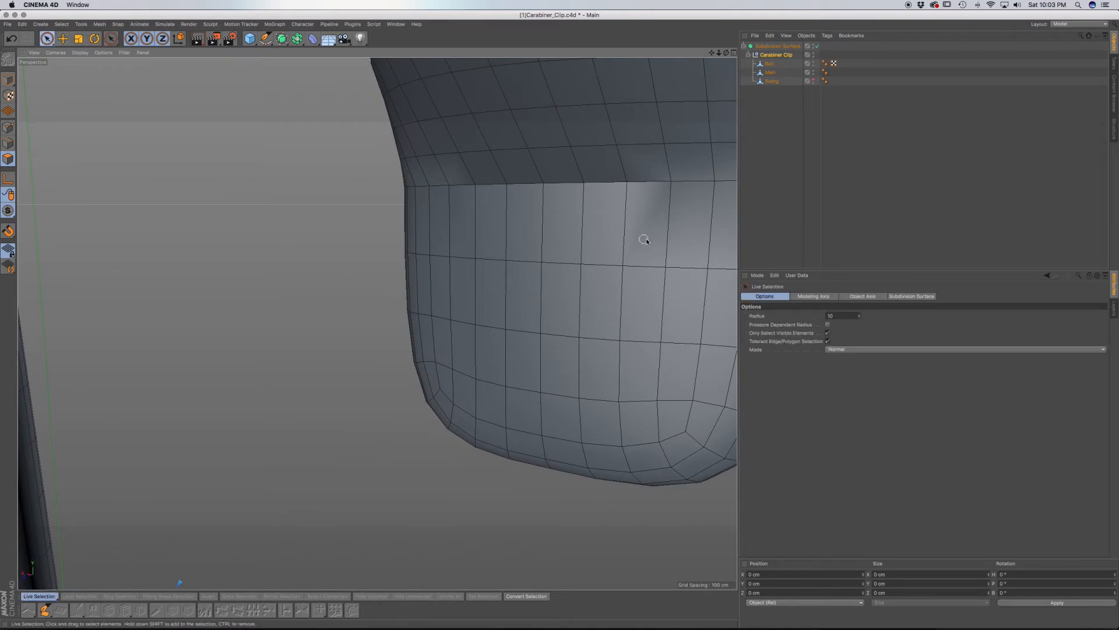
click(816, 45)
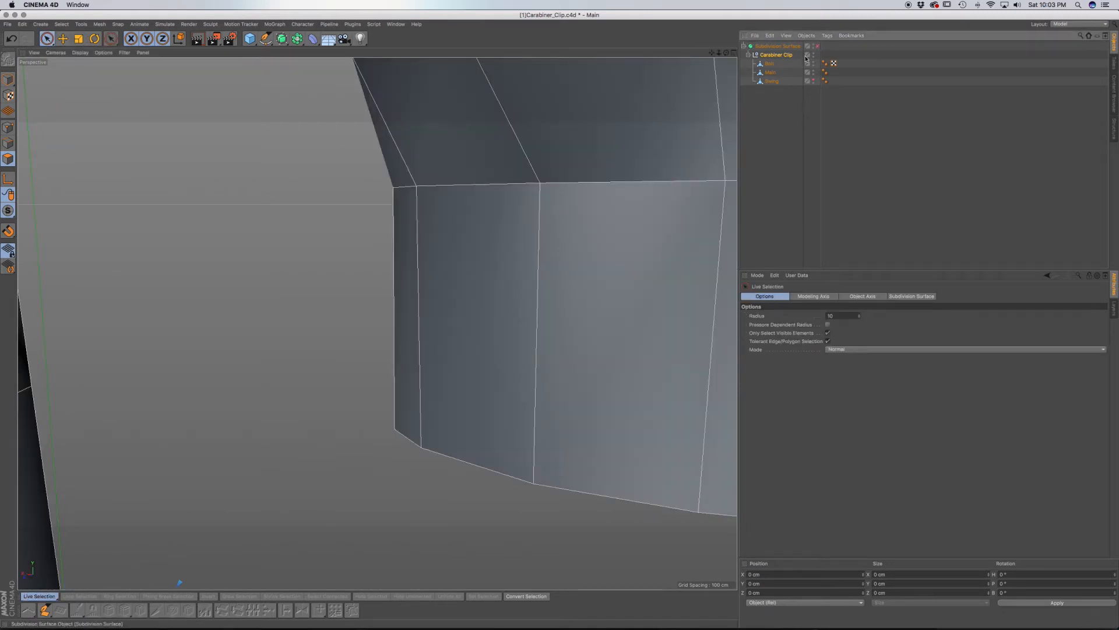
scroll(583, 192, down, 10)
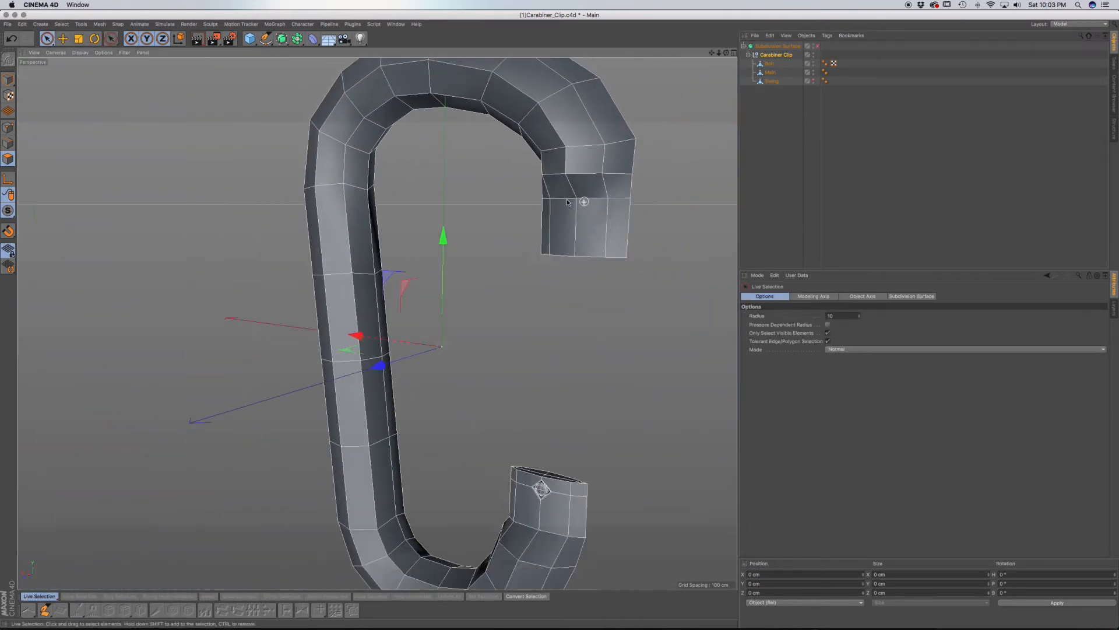
scroll(476, 224, up, 5)
scroll(477, 223, up, 6)
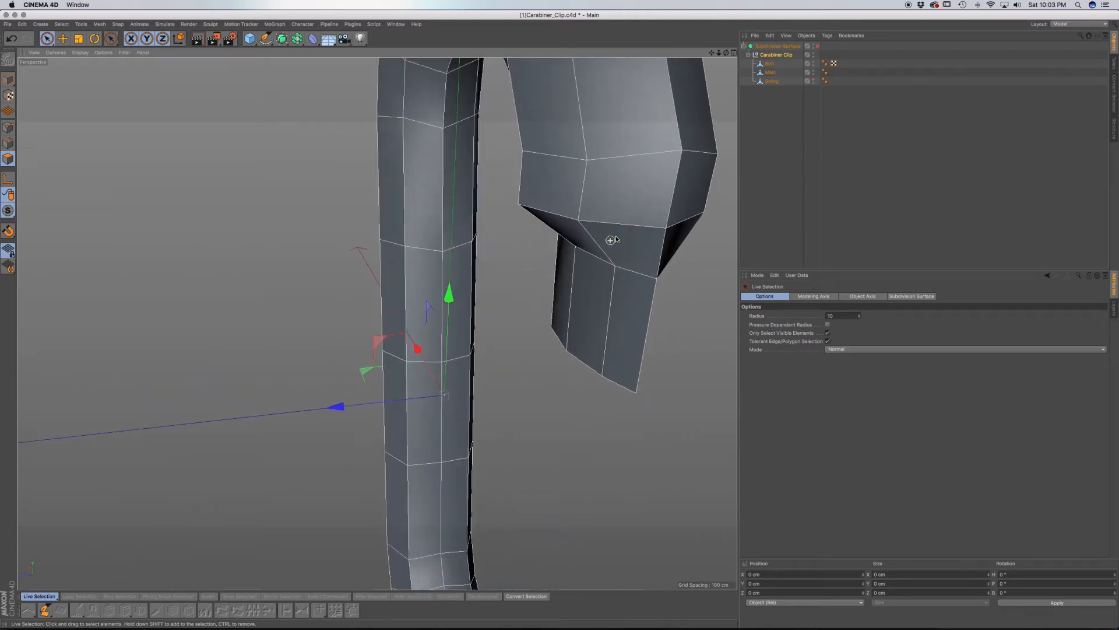
click(817, 46)
scroll(544, 326, up, 5)
alt+drag(613, 305, 610, 313)
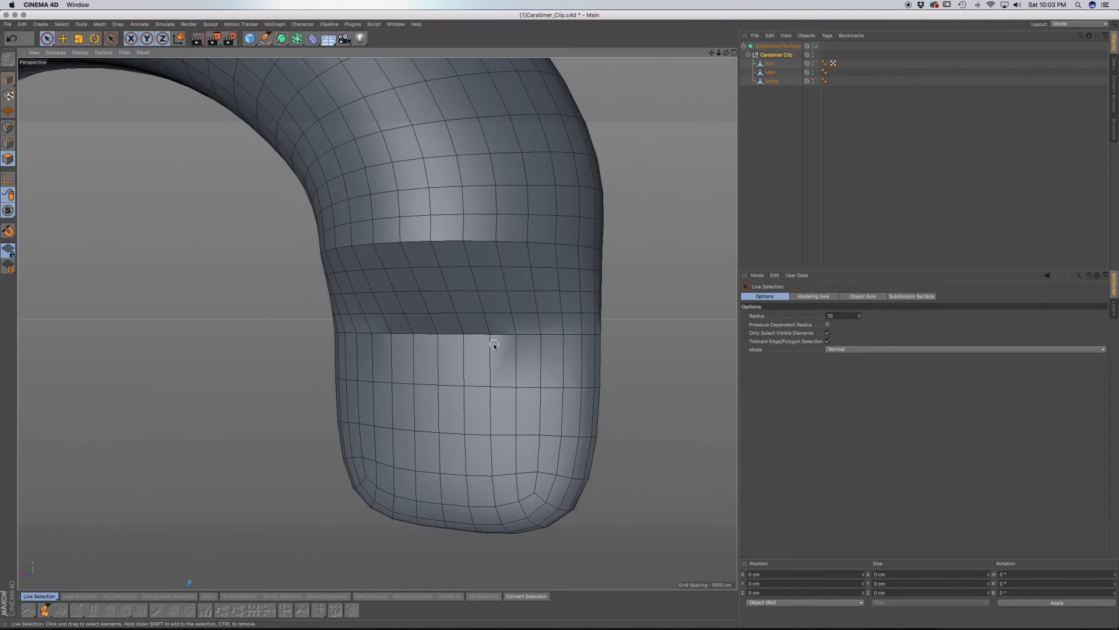
alt+middle_drag(498, 345, 525, 306)
alt+drag(524, 308, 566, 320)
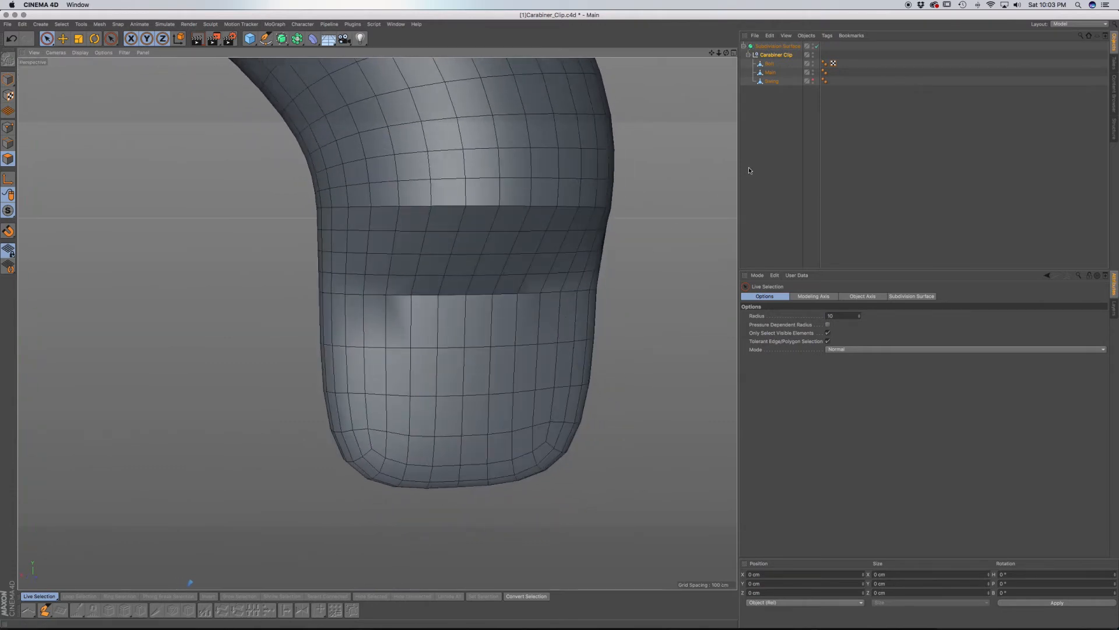
Step: Try changing the Use Edge Breaks and Phong Angle settings in the Main object's Phong tag, and undo the changes
click(773, 72)
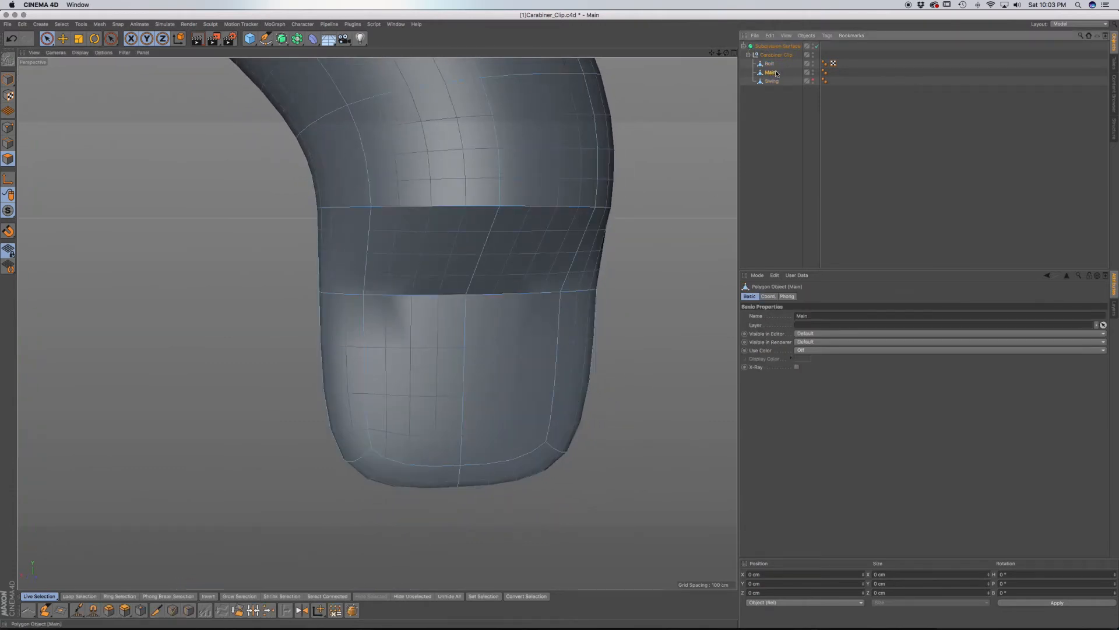
click(823, 72)
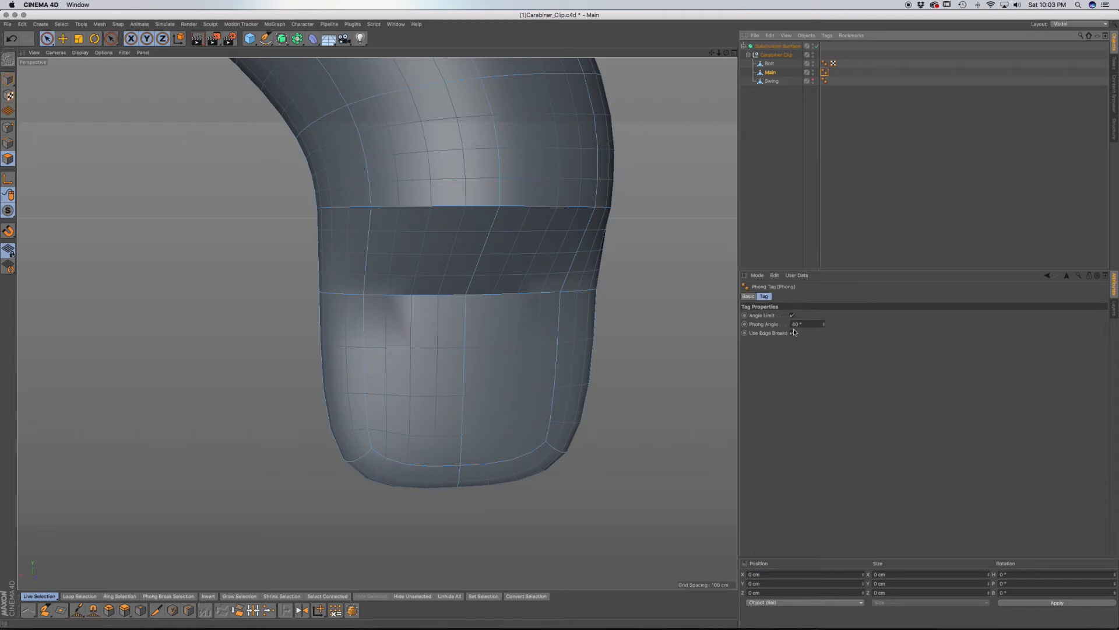
click(792, 334)
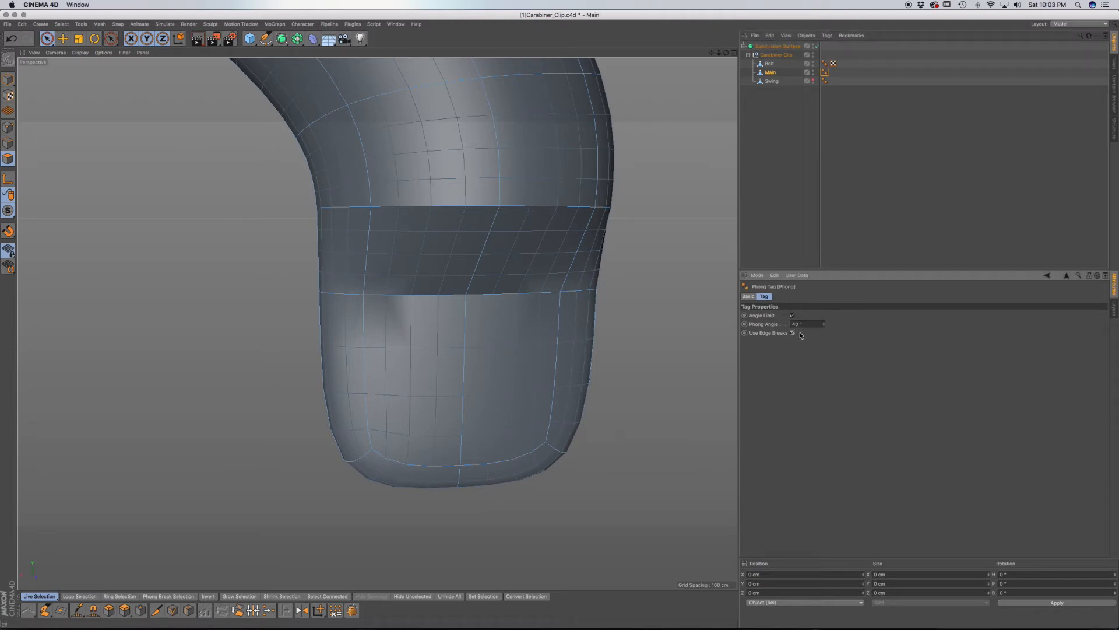
drag(824, 325, 825, 314)
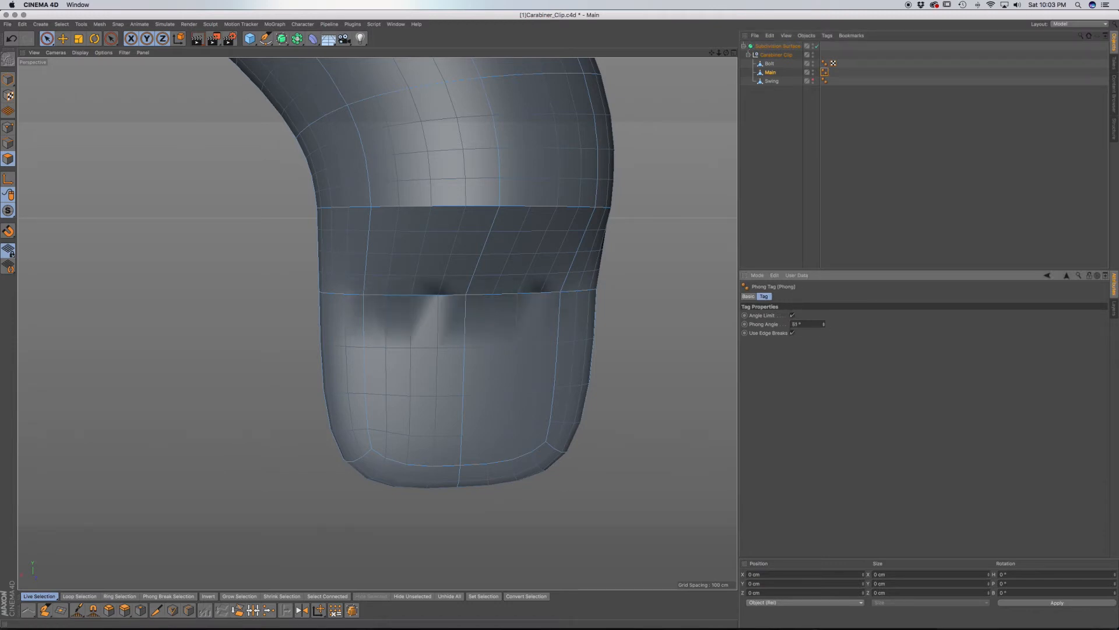
key(super+z)
key(super+z)
key(super+z)
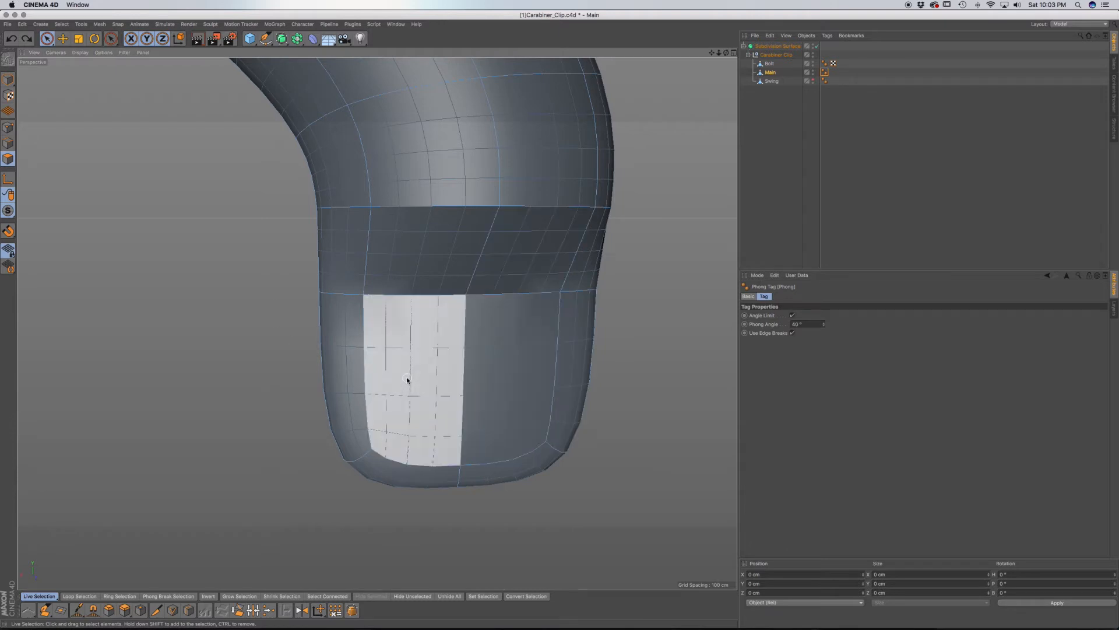
key(super+z)
Step: Turn off the Subdivision Surface and select all polygons of the Main object
click(817, 46)
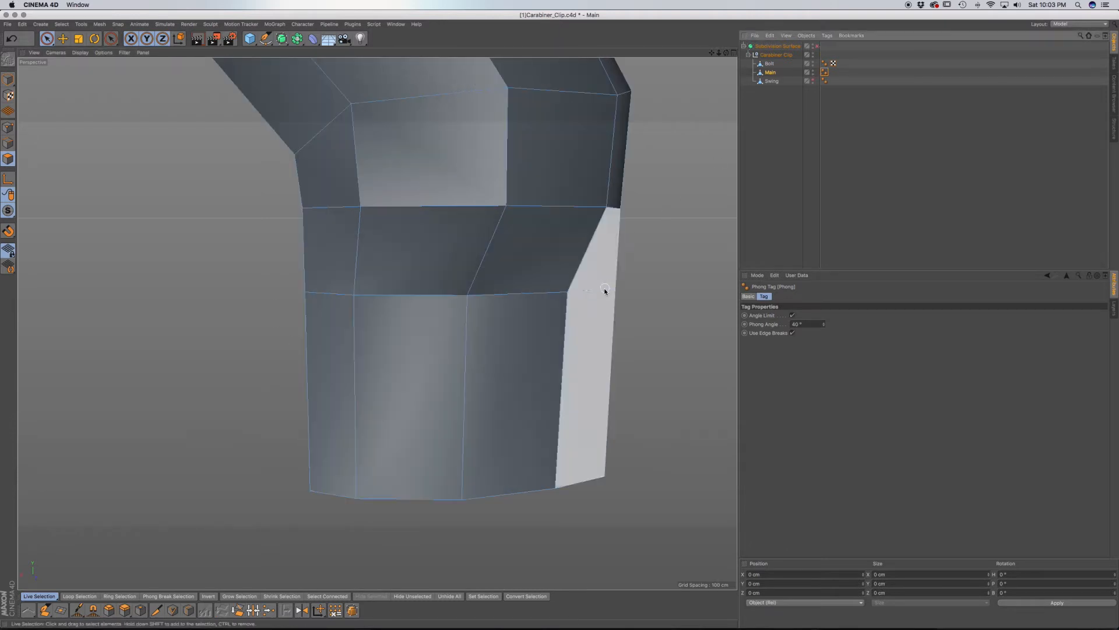
key(super+a)
alt+drag(522, 341, 452, 312)
click(46, 39)
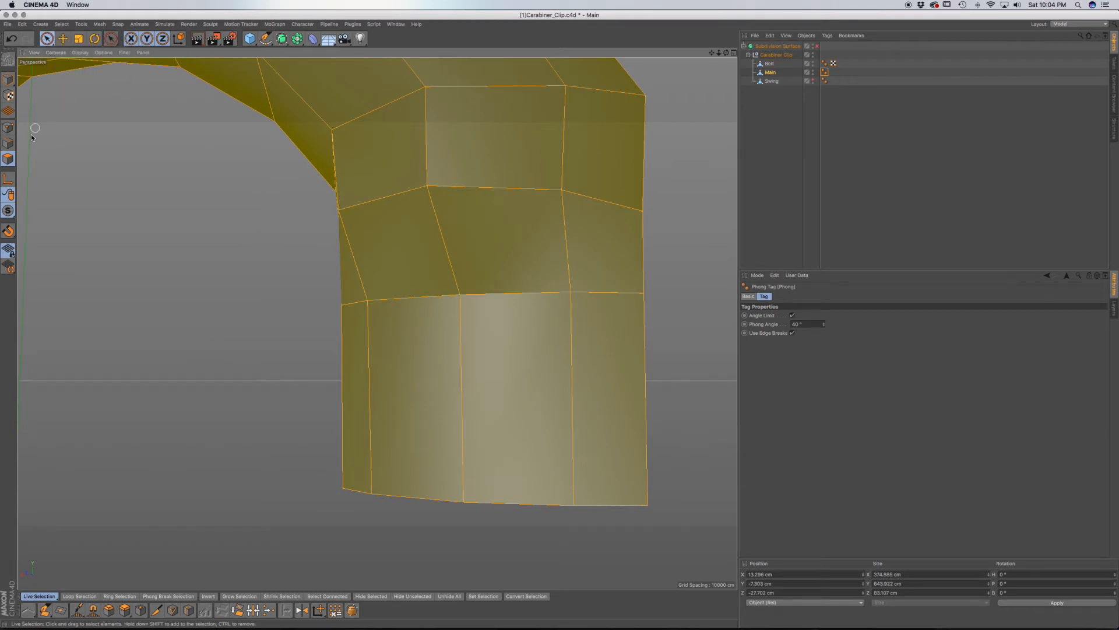
Step: Try to bevel the edge loop where the main body's upper end steps in, using an offset of about 5.76 cm
click(8, 143)
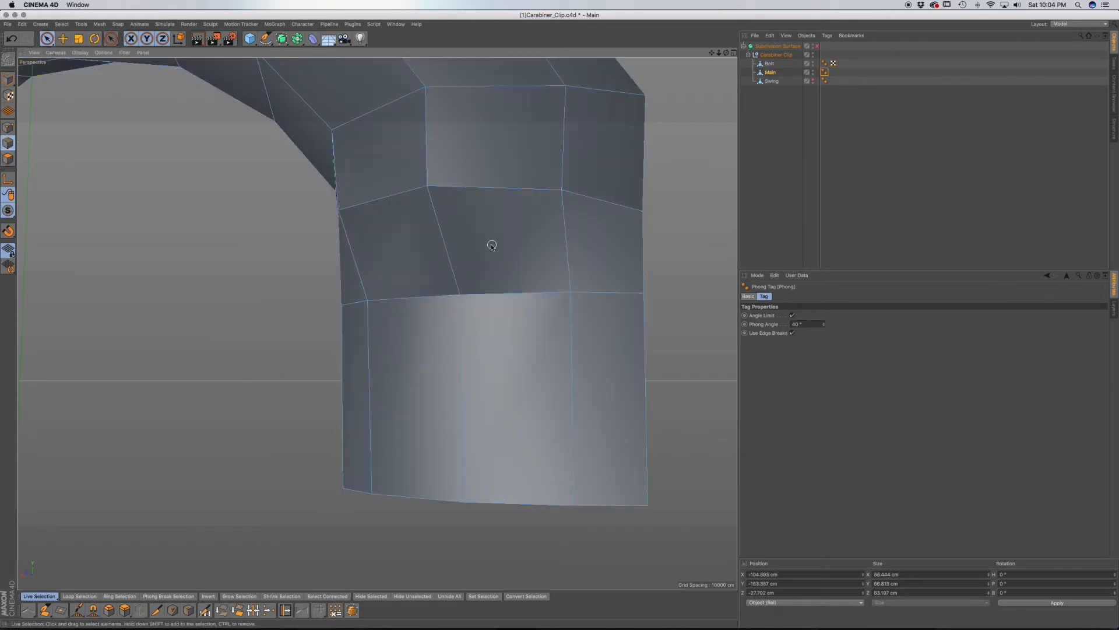
key(u)
key(l)
click(501, 295)
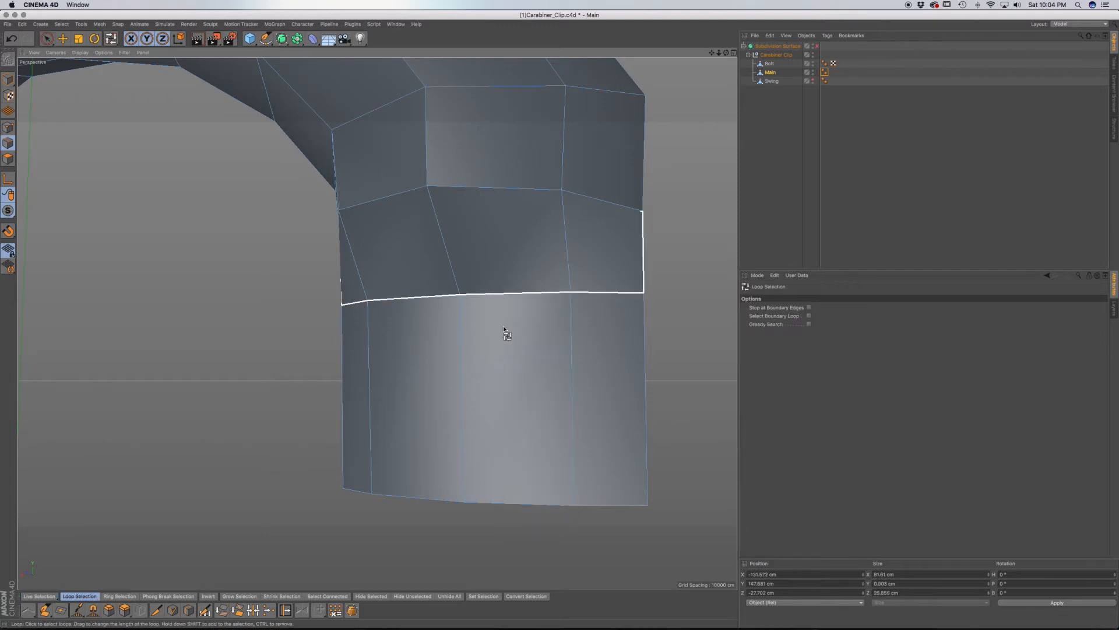
key(m)
key(s)
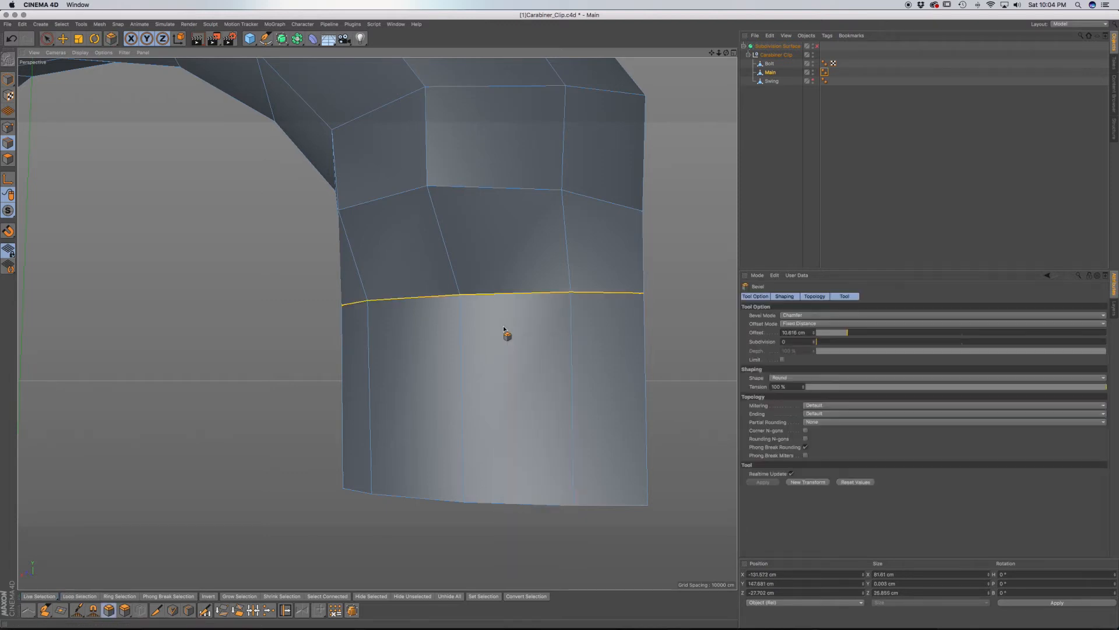
drag(506, 329, 586, 338)
key(super+z)
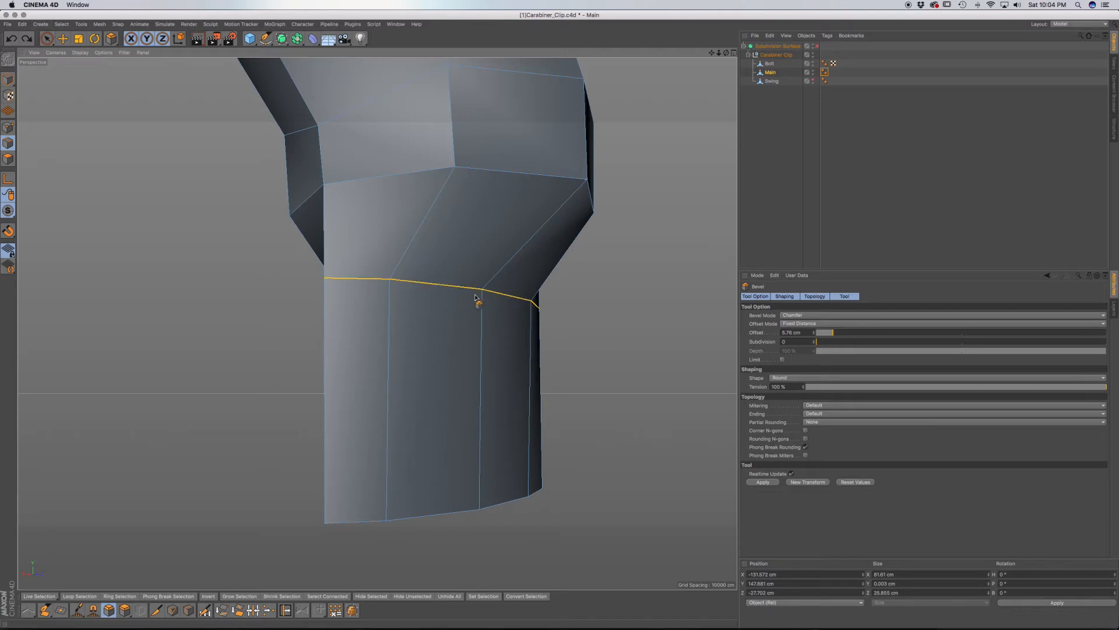
Step: Select the two adjoining polygons just below the step on the main body's upper end and hide them to expose the interior
alt+drag(460, 276, 440, 263)
scroll(440, 263, up, 10)
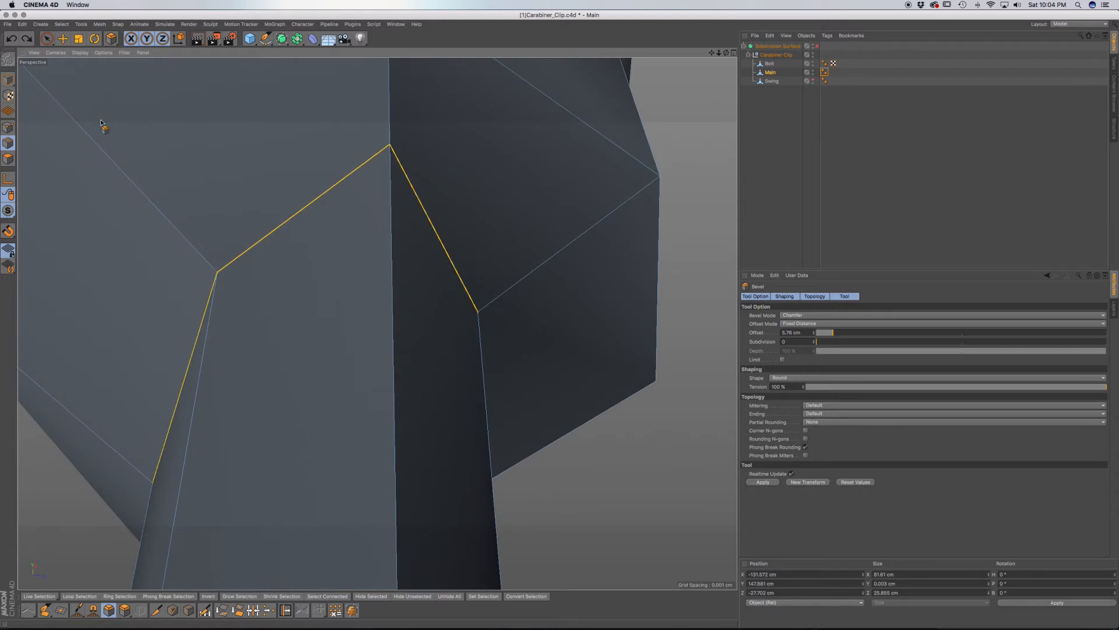
alt+drag(102, 123, 114, 162)
click(11, 26)
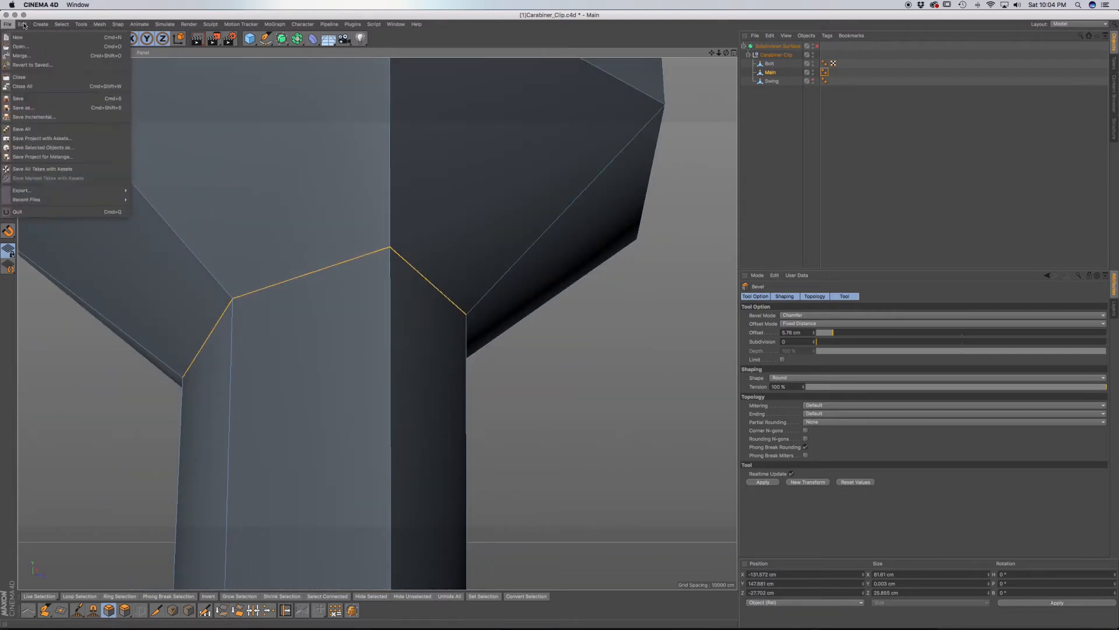
click(42, 16)
click(47, 39)
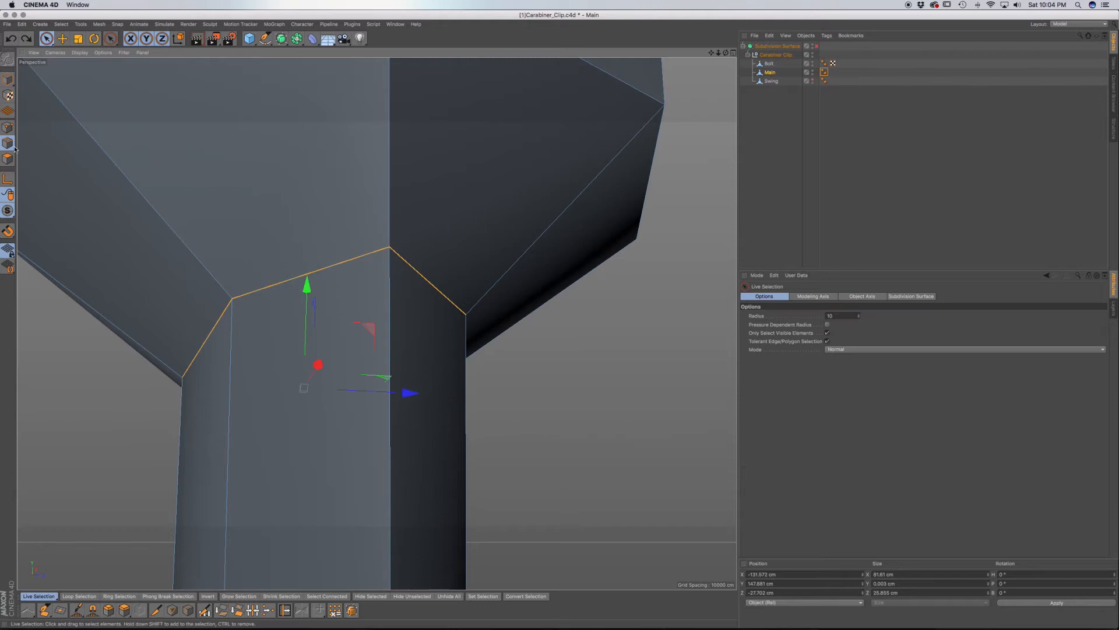
click(8, 160)
click(513, 379)
drag(439, 367, 323, 359)
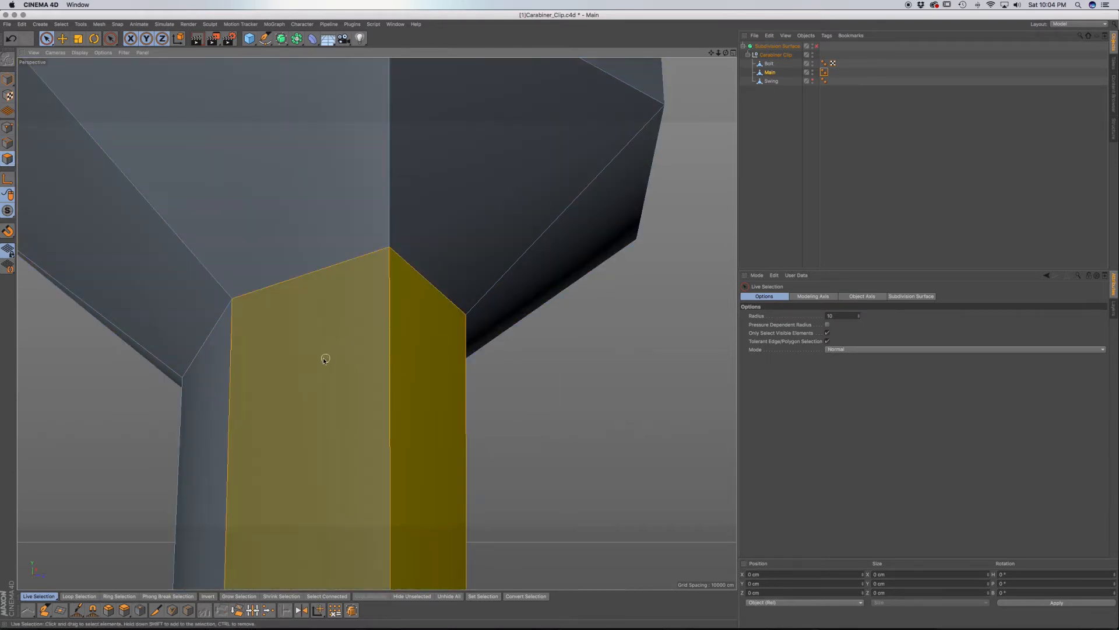
click(64, 25)
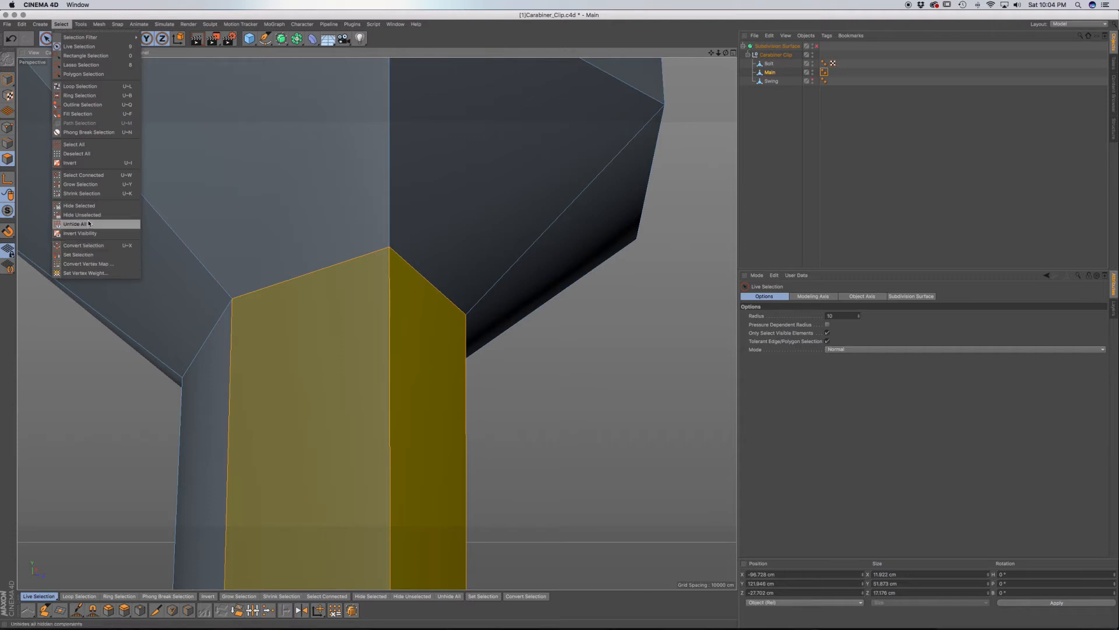
click(79, 205)
alt+drag(326, 332, 311, 307)
scroll(388, 374, down, 1)
mouse_move(389, 365)
alt+mouse_down()
mouse_move(464, 292)
mouse_move(464, 329)
mouse_move(407, 354)
mouse_move(426, 353)
mouse_move(423, 368)
alt+mouse_up()
key(Delete)
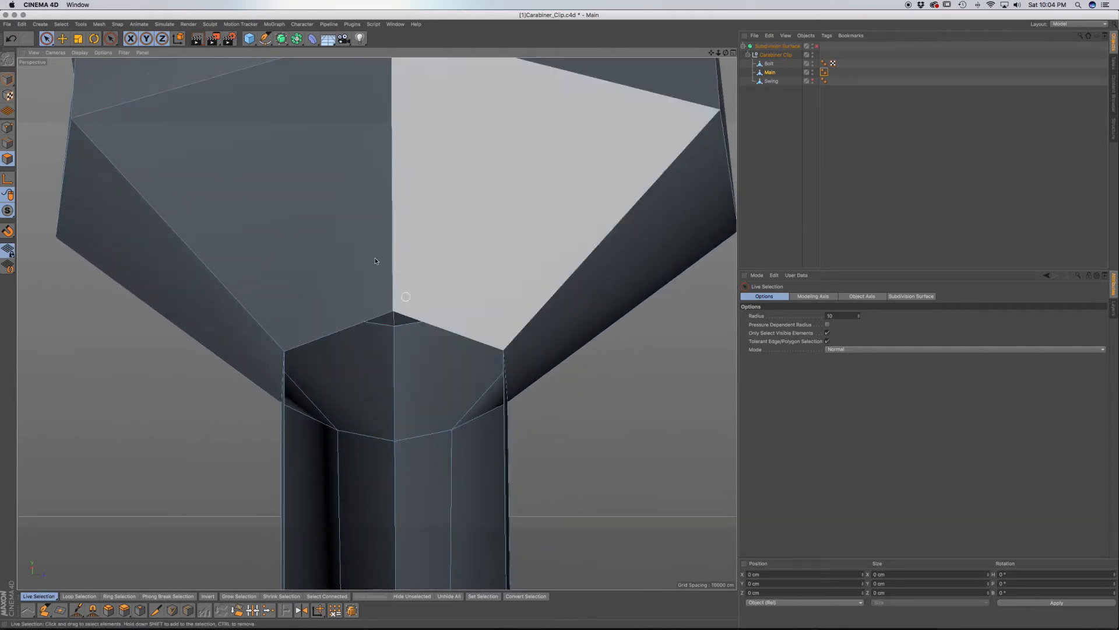
Step: Unhide all polygons of the main body and turn the Subdivision Surface on to check the upper end
click(61, 24)
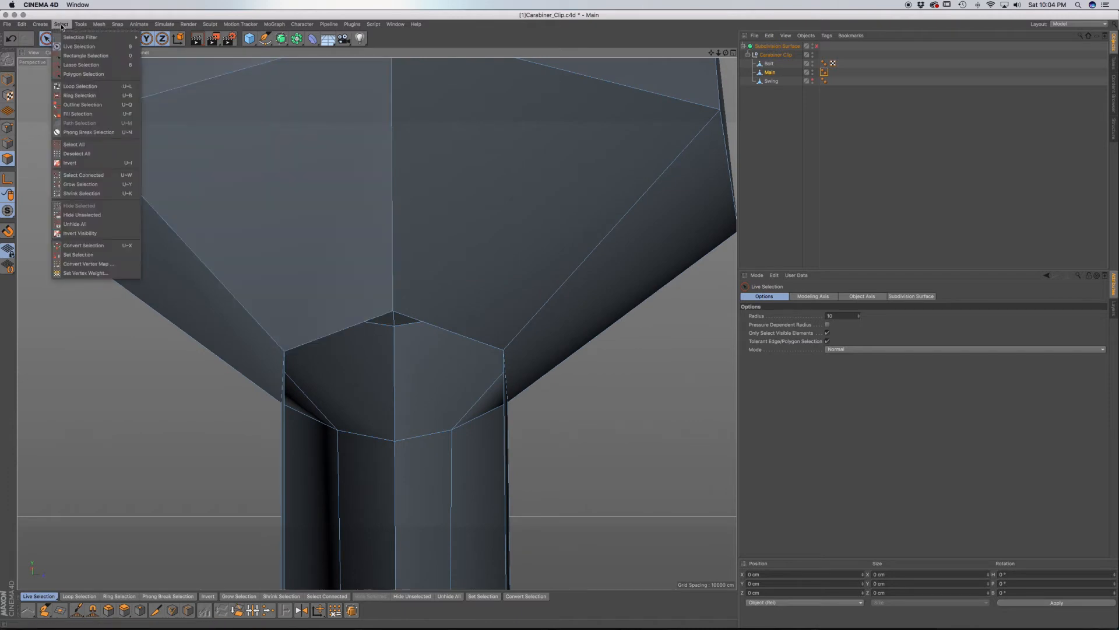
click(94, 224)
scroll(475, 328, down, 6)
alt+drag(482, 324, 617, 352)
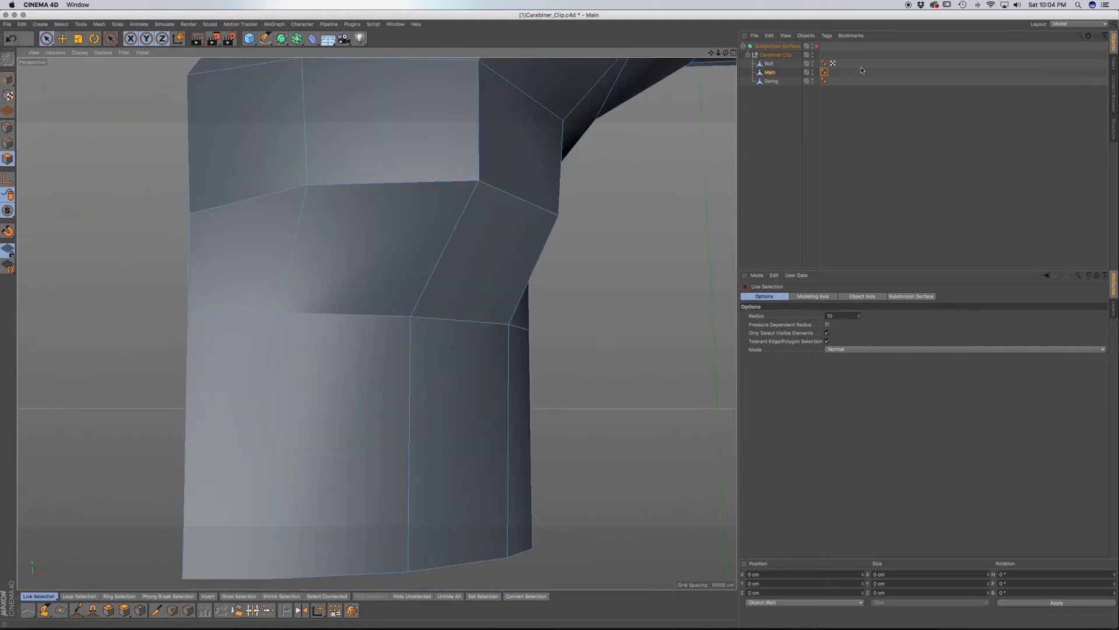
click(817, 46)
alt+drag(485, 275, 342, 293)
scroll(407, 296, down, 8)
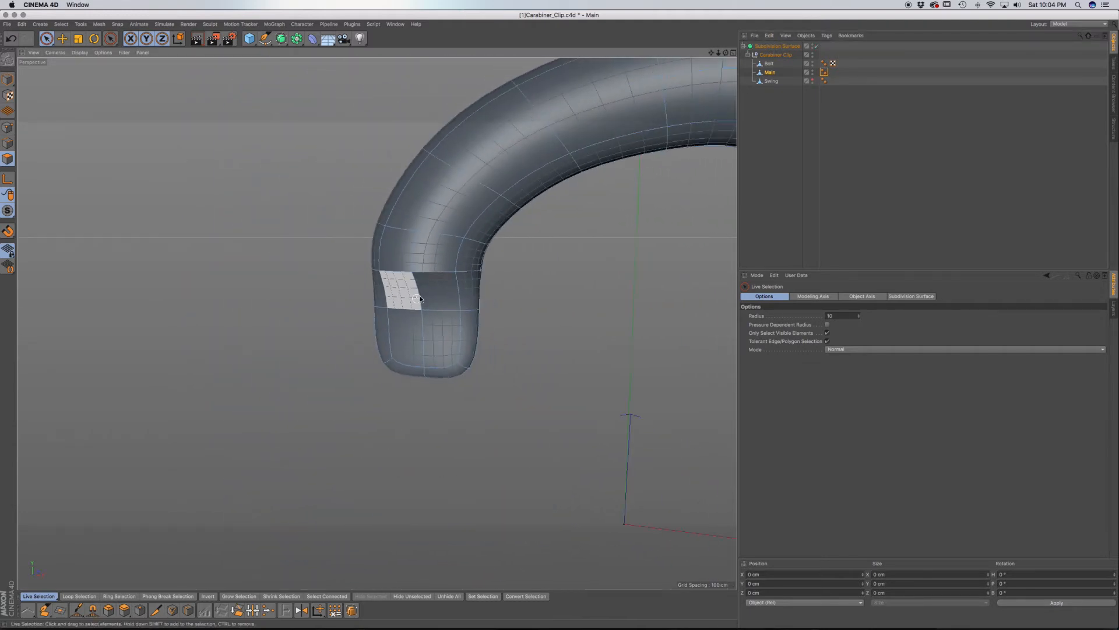
alt+drag(392, 290, 457, 269)
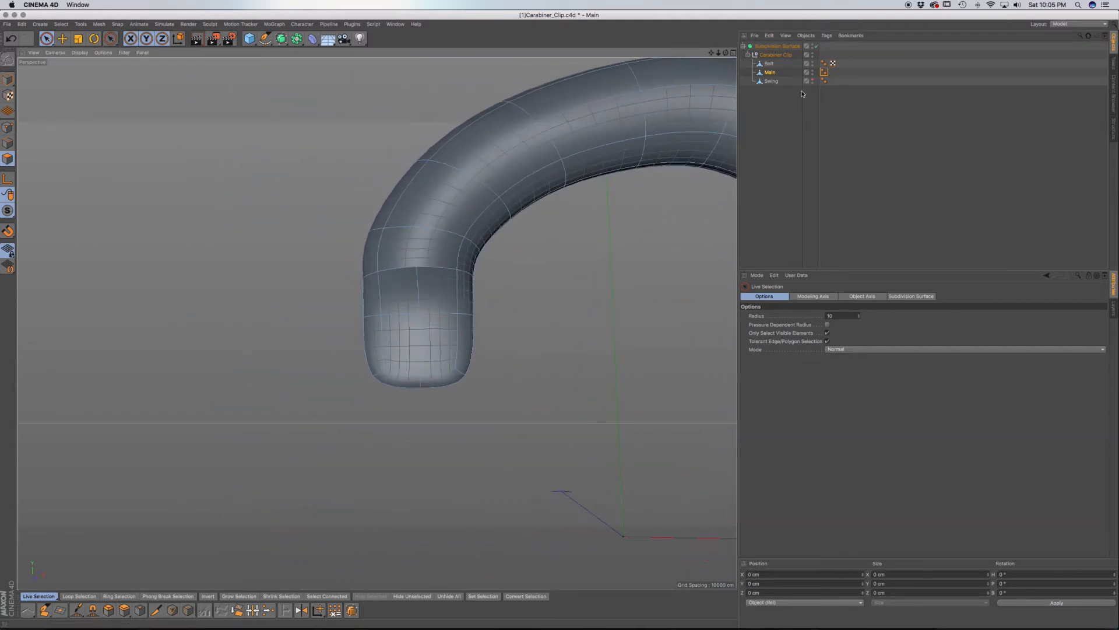
Step: With the Subdivision Surface off, hide the two polygons below the step on the upper end's other side and delete the interior polygons behind them
click(816, 46)
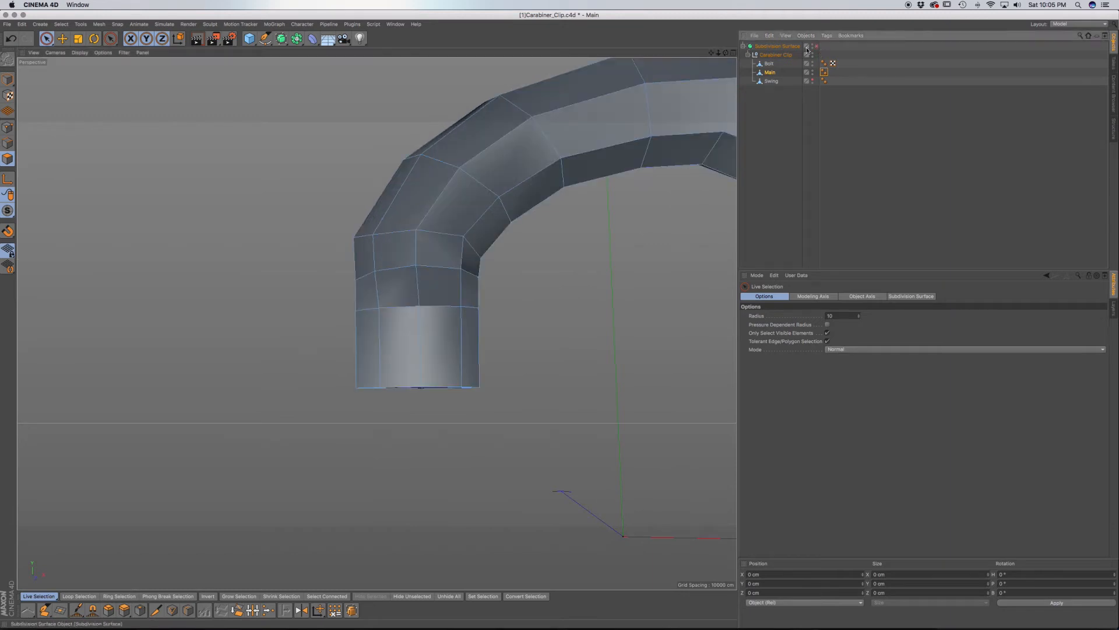
click(432, 286)
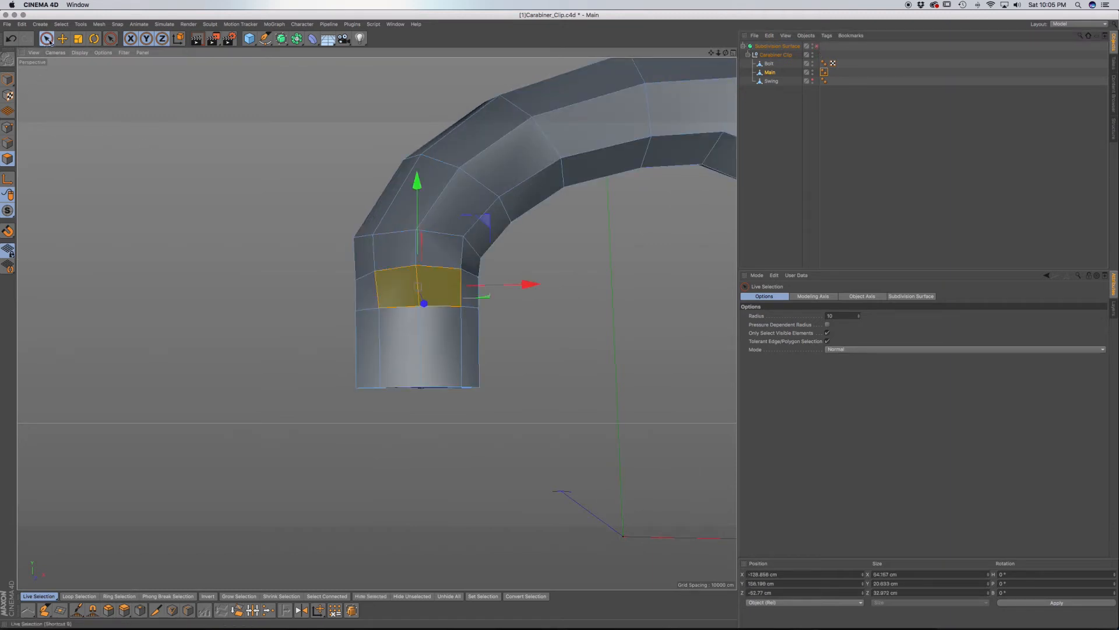
click(61, 25)
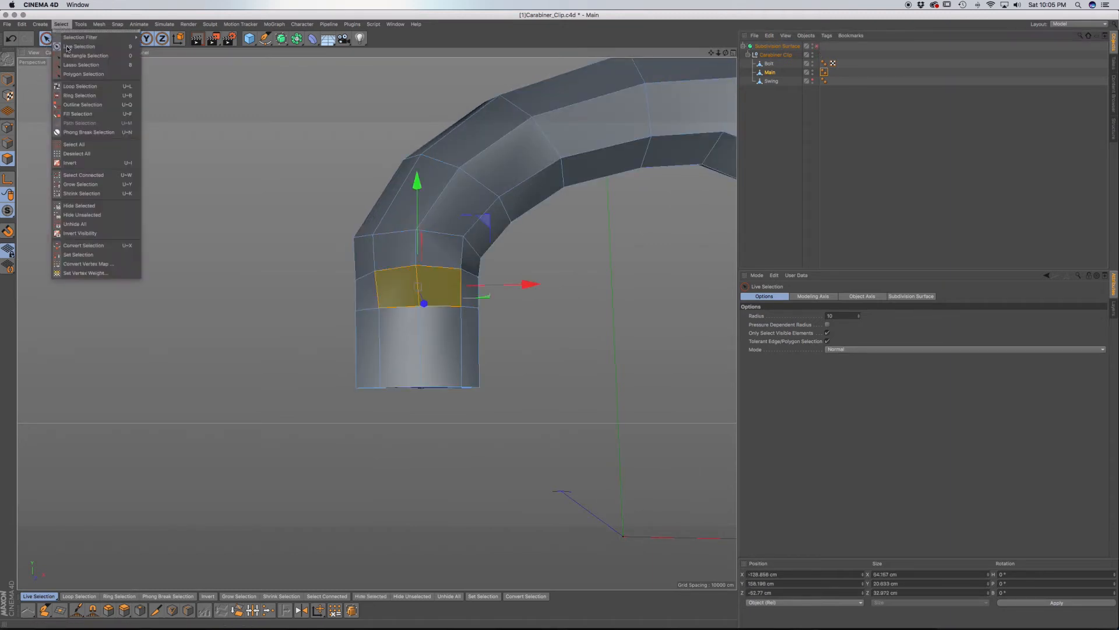
click(81, 205)
mouse_move(439, 295)
alt+mouse_down()
mouse_move(446, 274)
mouse_move(395, 260)
mouse_move(424, 276)
mouse_move(460, 245)
mouse_move(414, 279)
alt+mouse_up()
scroll(433, 275, up, 5)
key(Delete)
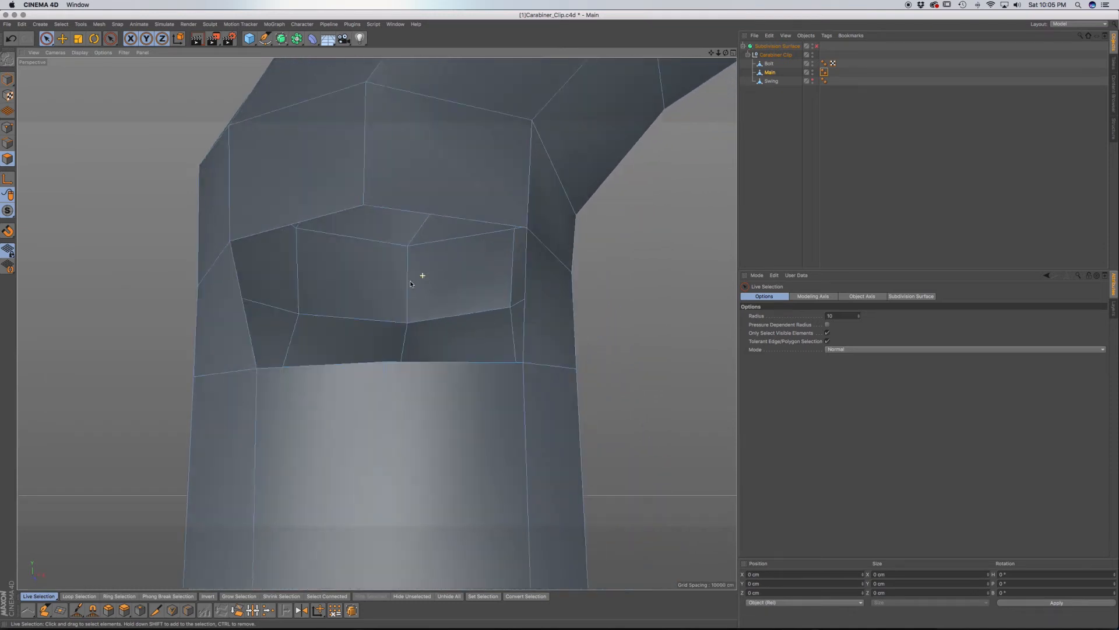
Step: Unhide all polygons again and turn the Subdivision Surface back on to inspect the smoothed upper end and hook
click(61, 23)
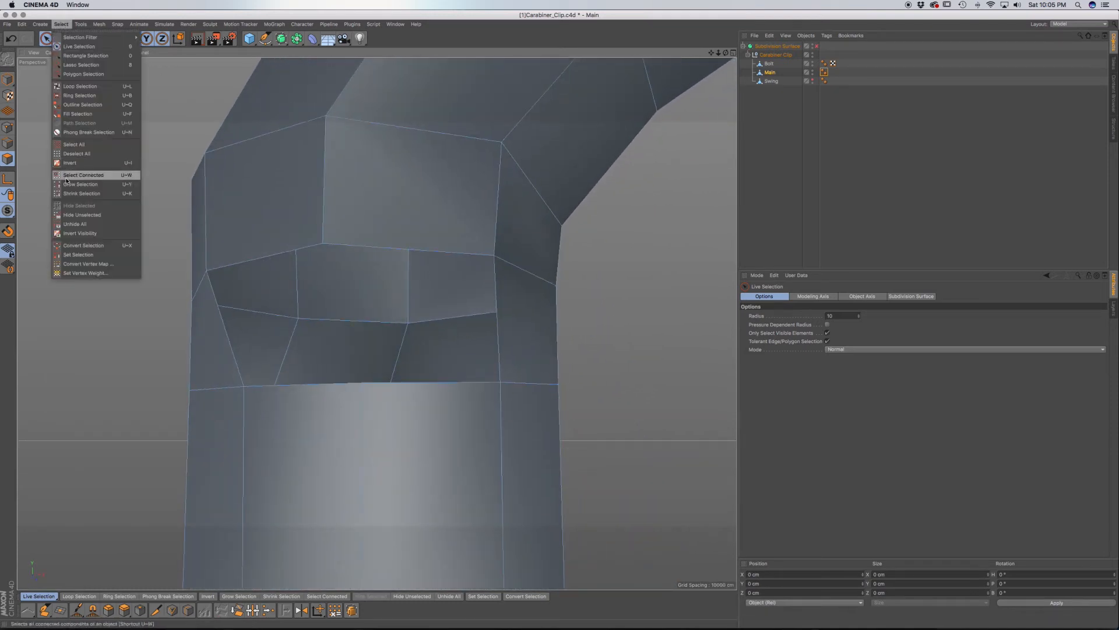
click(83, 224)
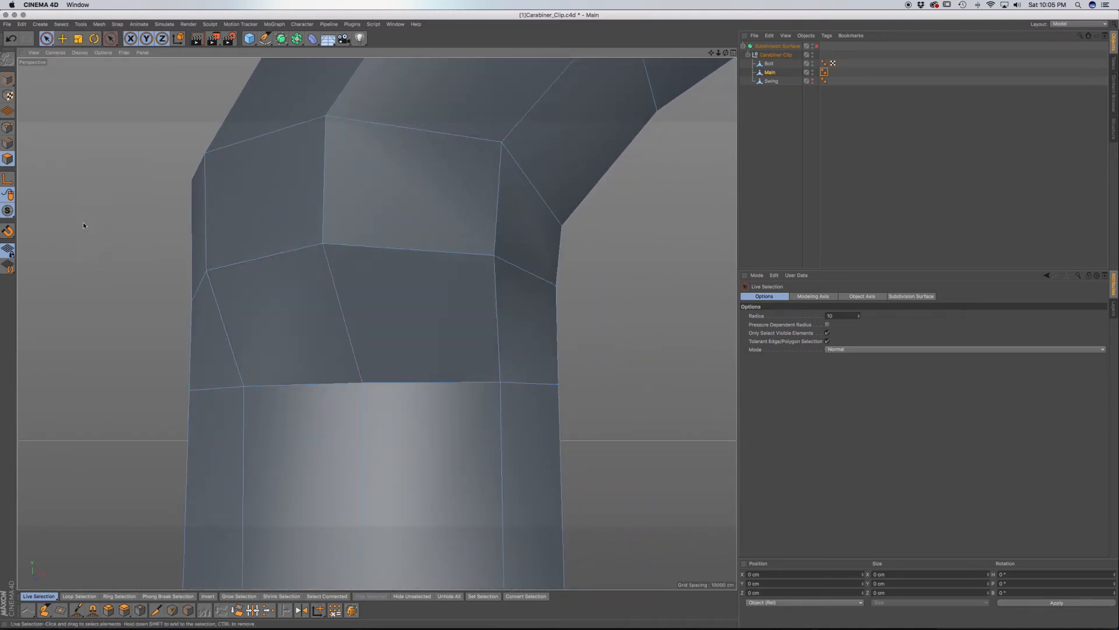
click(373, 263)
alt+drag(373, 263, 641, 163)
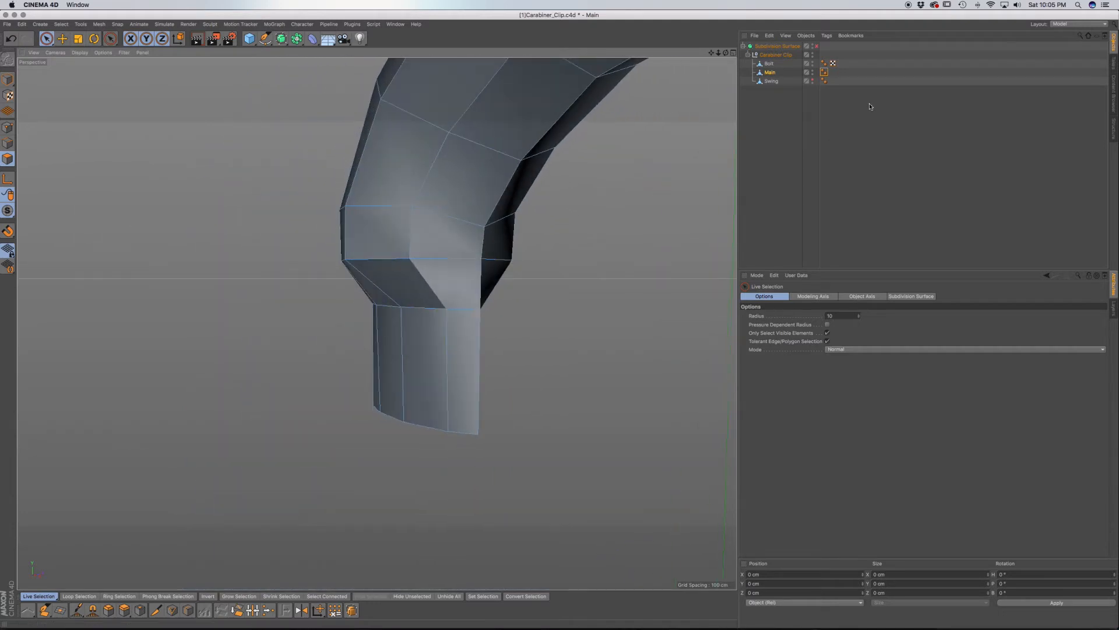
click(817, 46)
scroll(349, 309, down, 5)
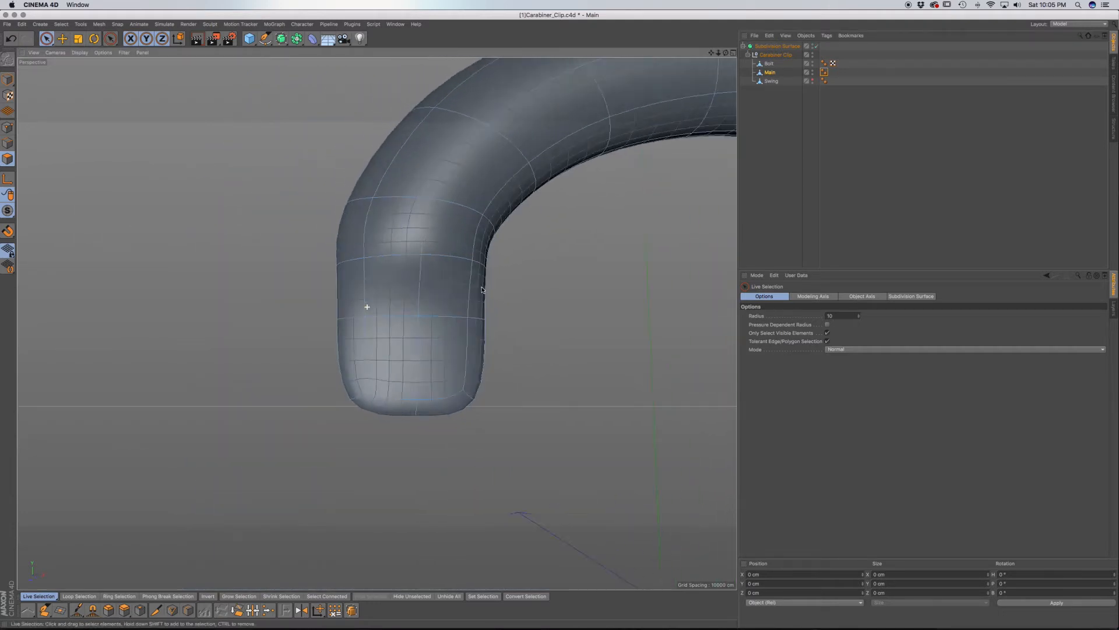
scroll(443, 290, down, 7)
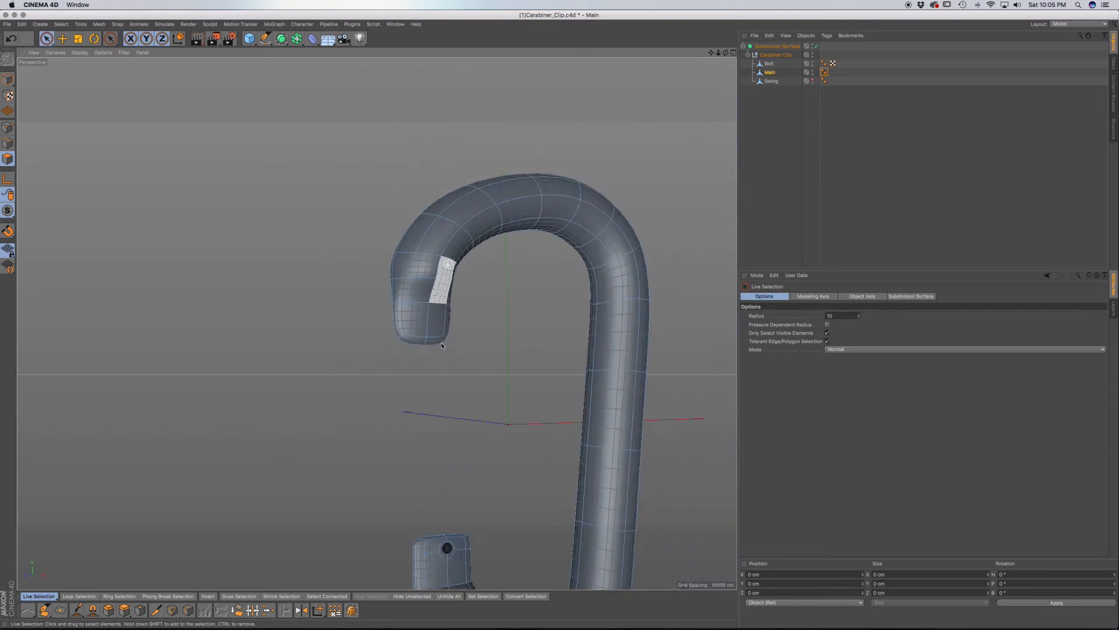
Step: Turn off the Subdivision Surface and hide the two adjoining polygons below the bolt hole on the main body's lower end
alt+middle_drag(436, 544, 422, 389)
alt+drag(426, 415, 445, 430)
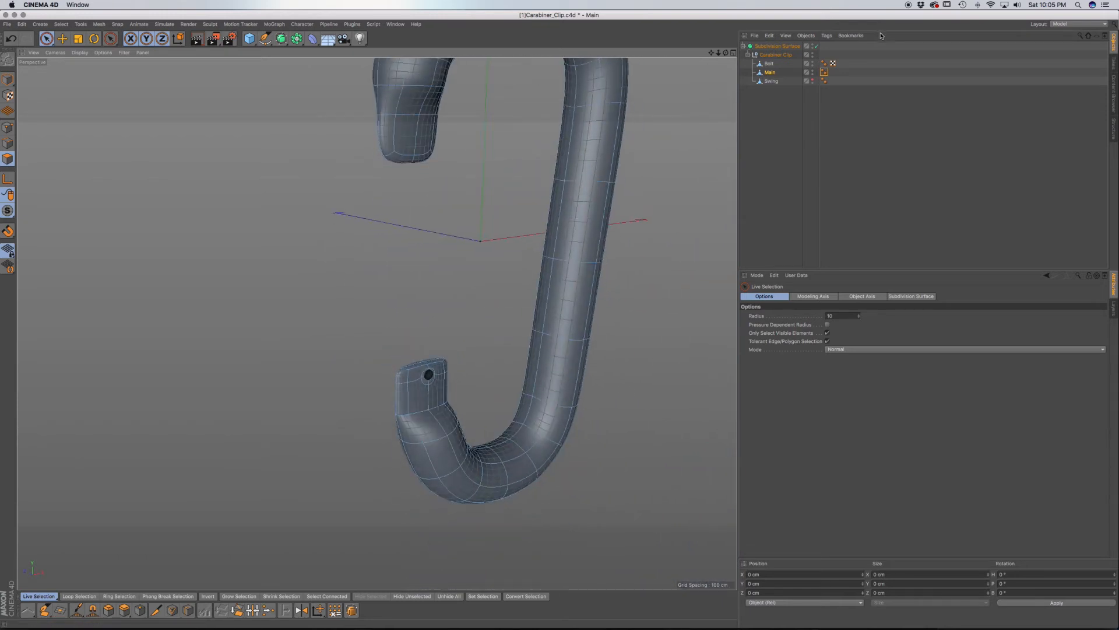
click(818, 46)
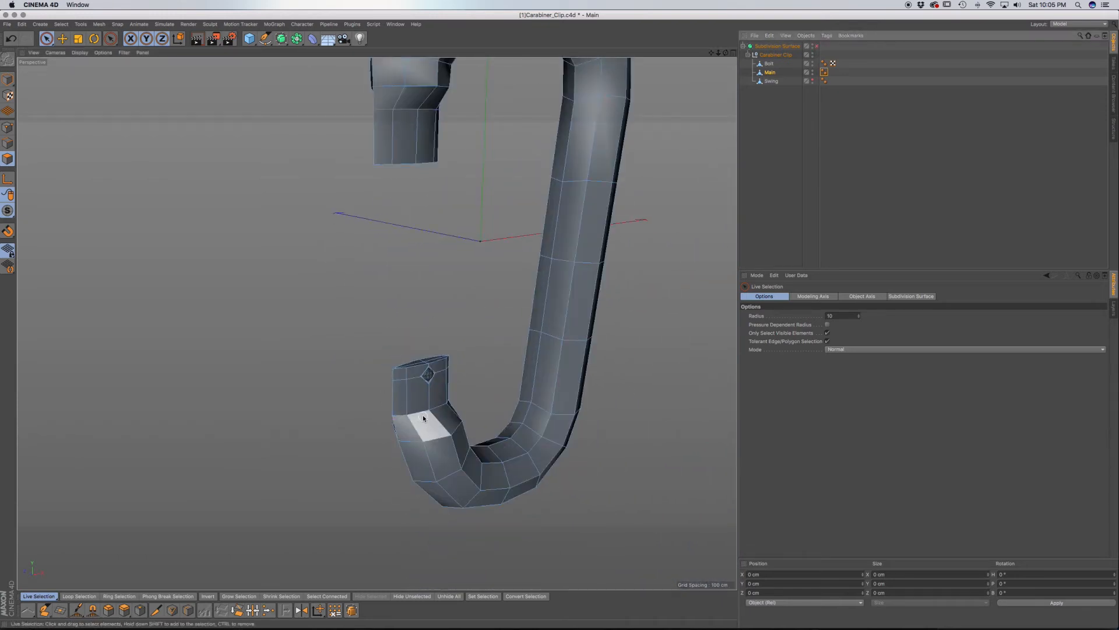
scroll(423, 417, up, 6)
drag(445, 425, 476, 421)
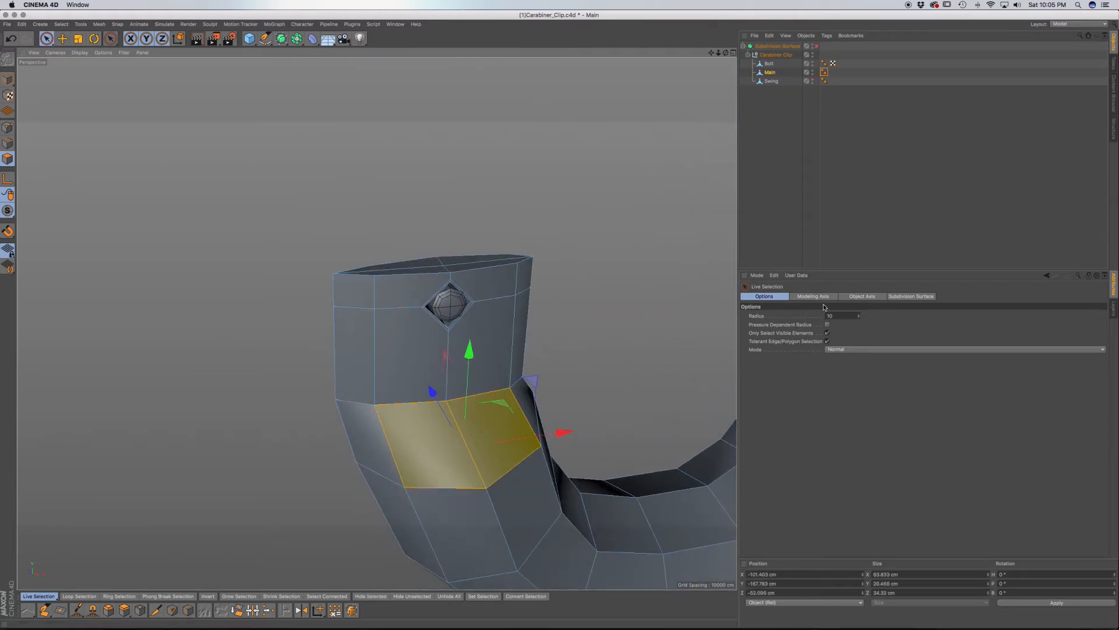
scroll(474, 429, up, 4)
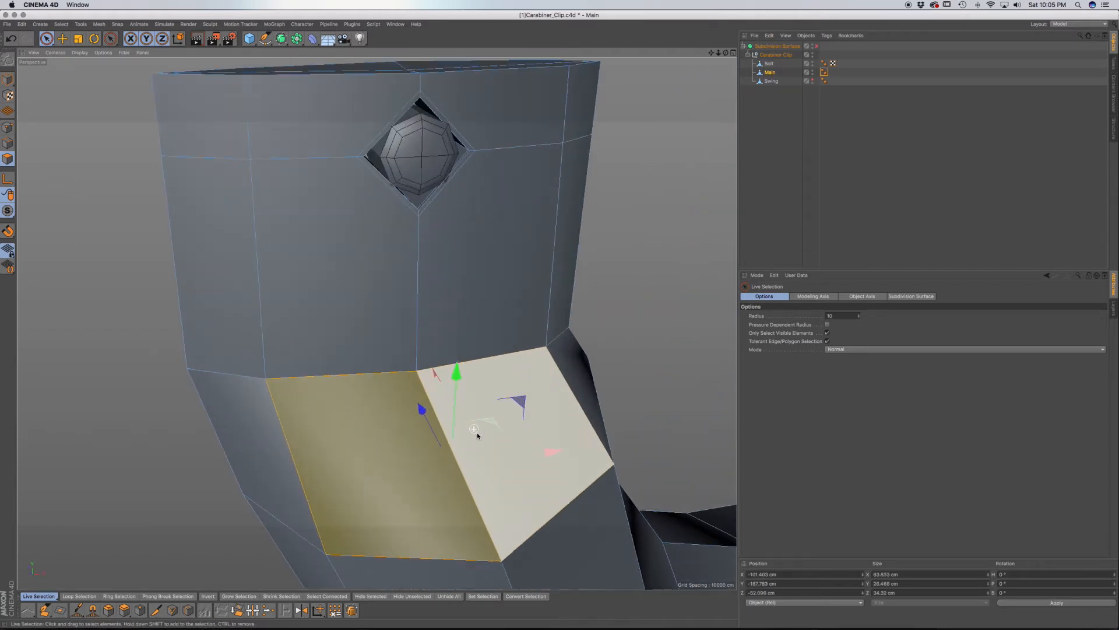
alt+middle_drag(501, 495, 433, 412)
alt+drag(442, 427, 506, 471)
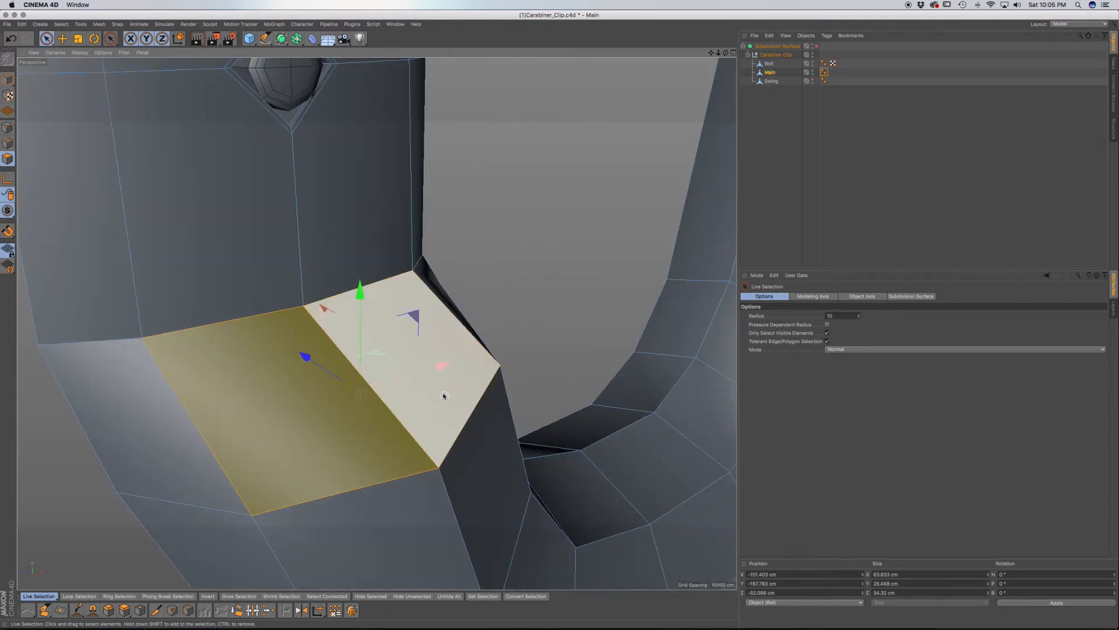
click(61, 24)
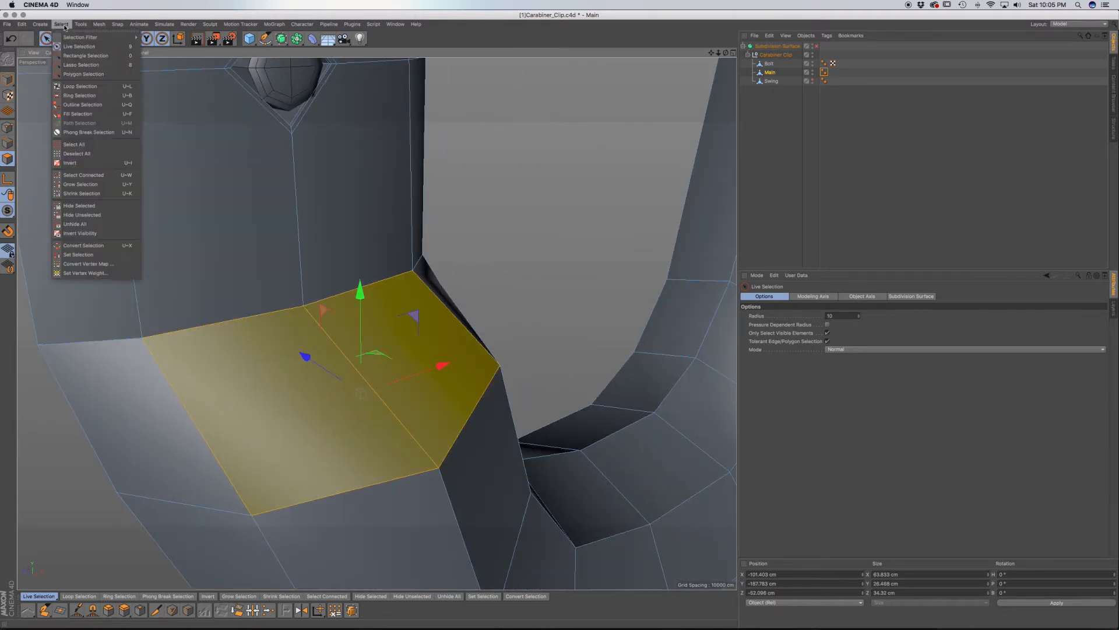
click(79, 205)
Step: Delete the interior polygons exposed inside the main body's lower end, just below the bolt section
scroll(390, 363, up, 6)
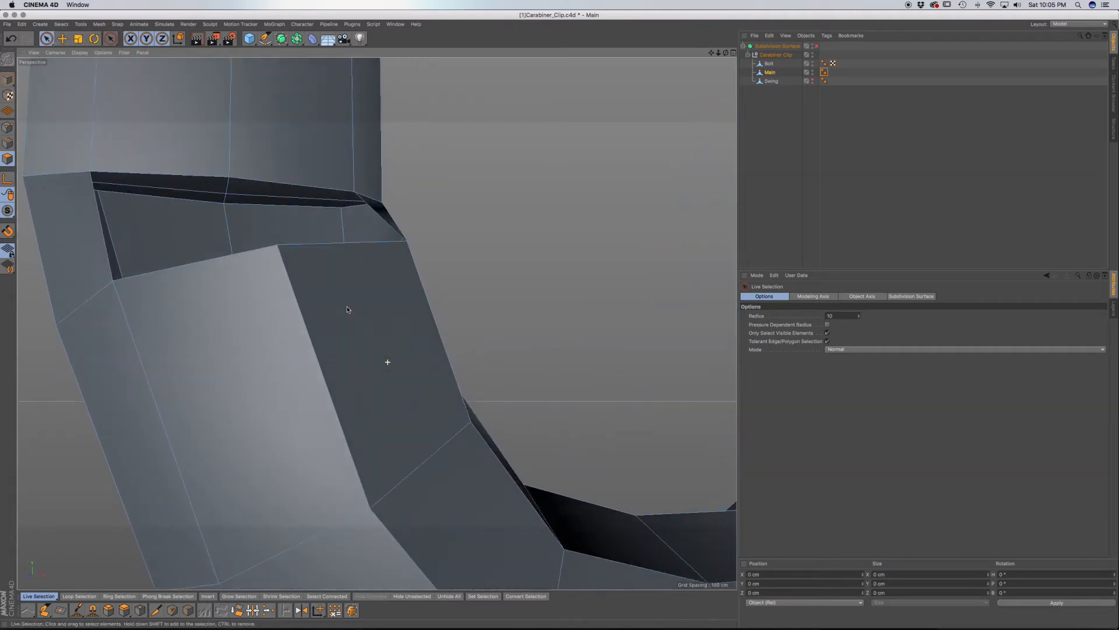
alt+drag(346, 307, 340, 304)
alt+middle_drag(279, 175, 377, 322)
mouse_move(377, 322)
alt+mouse_down()
mouse_move(386, 352)
mouse_move(361, 315)
alt+mouse_up()
click(313, 340)
key(Delete)
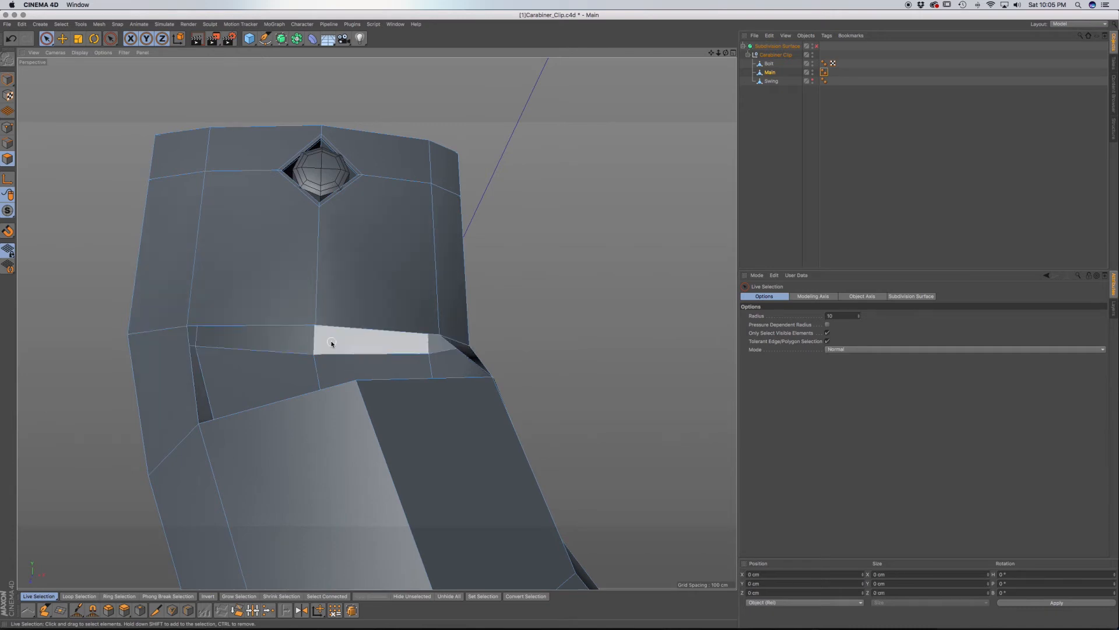
Step: Unhide all polygons, deselect the Main object and turn on the Subdivision Surface to check the smoothed lower end
alt+drag(334, 335, 342, 360)
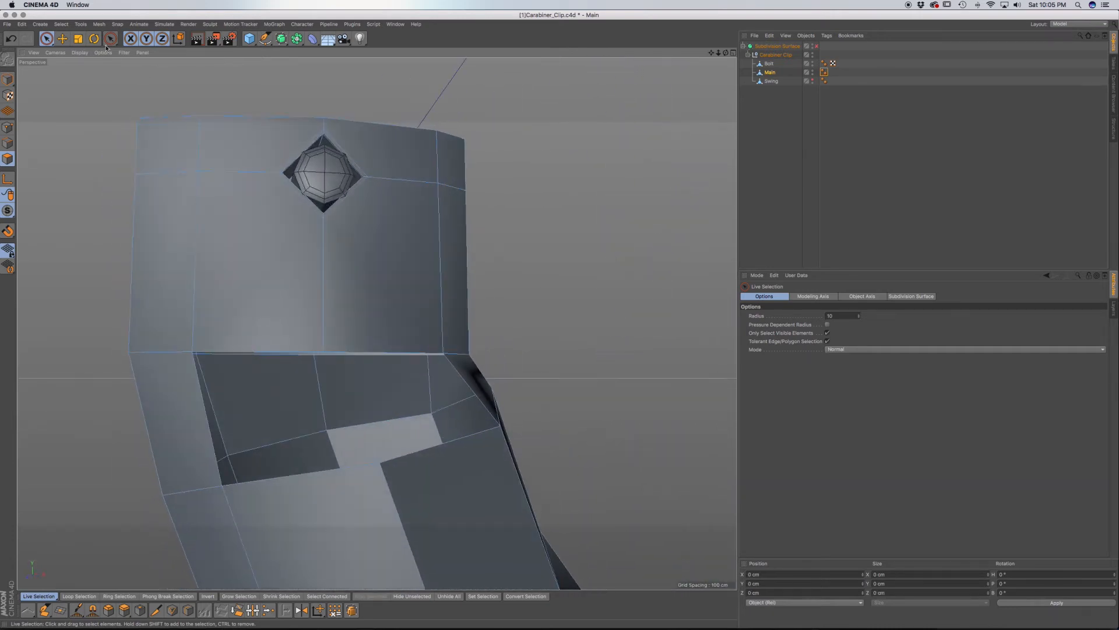
click(61, 24)
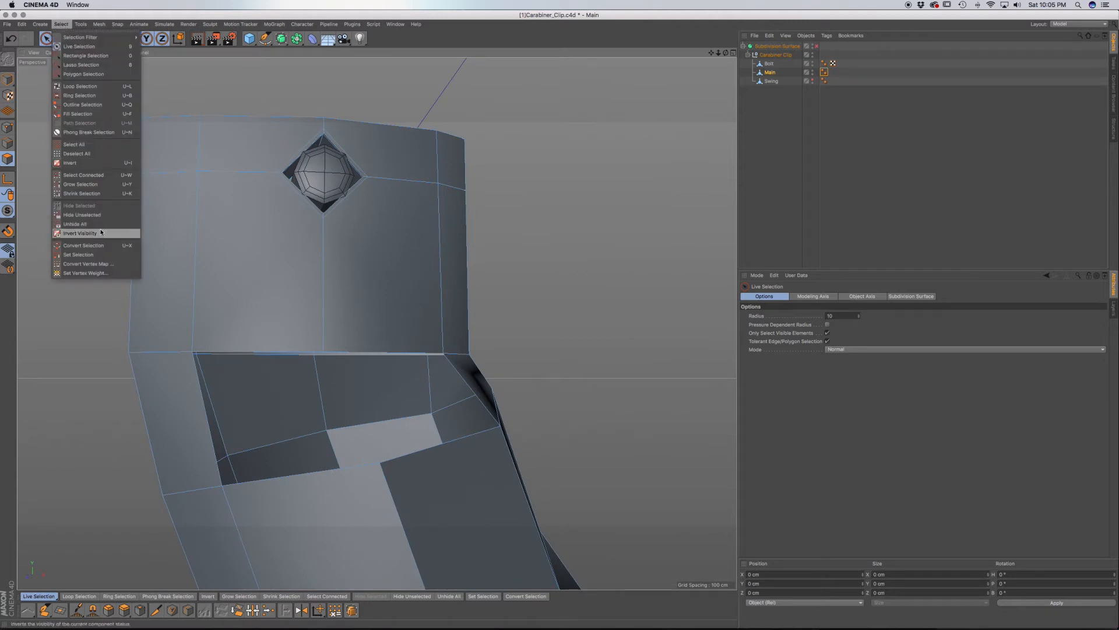
click(98, 228)
alt+drag(233, 303, 449, 425)
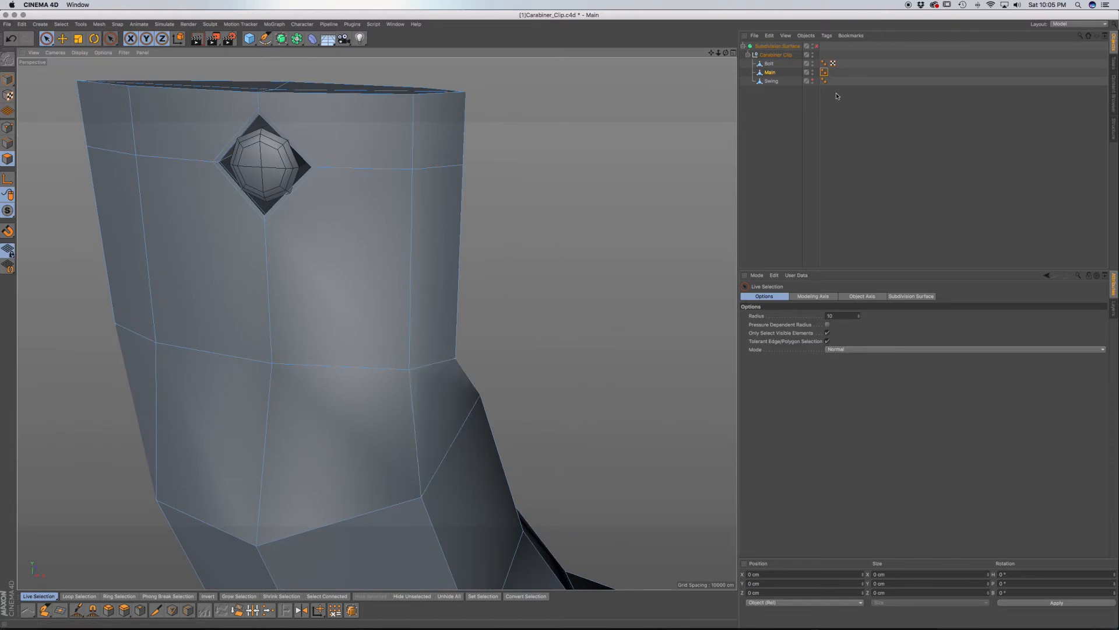
click(810, 96)
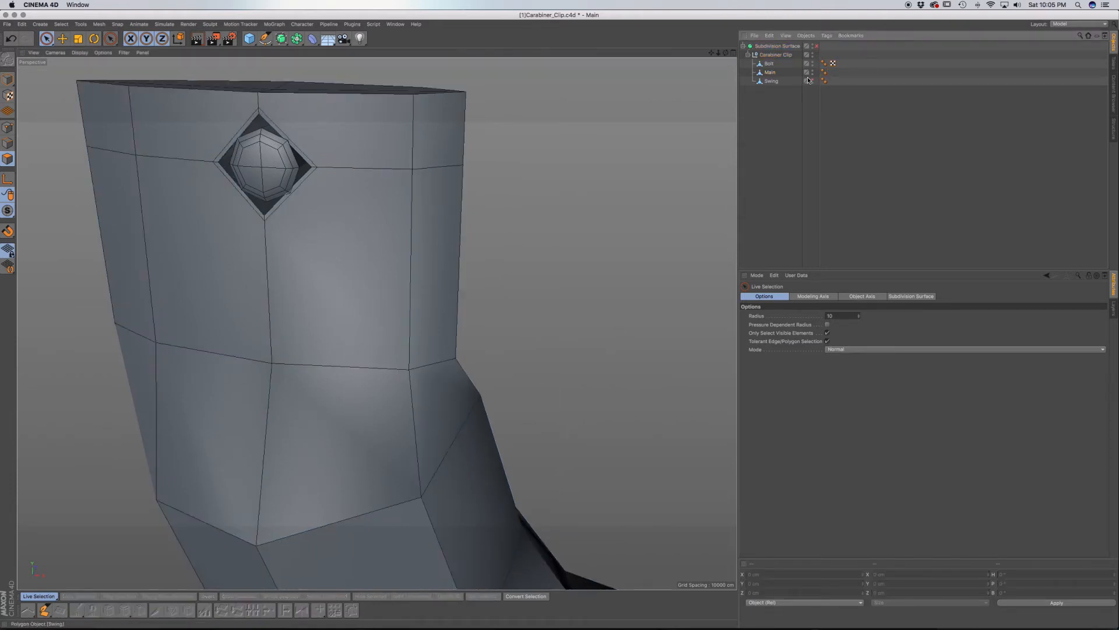
click(817, 47)
alt+drag(387, 373, 338, 365)
scroll(338, 365, down, 8)
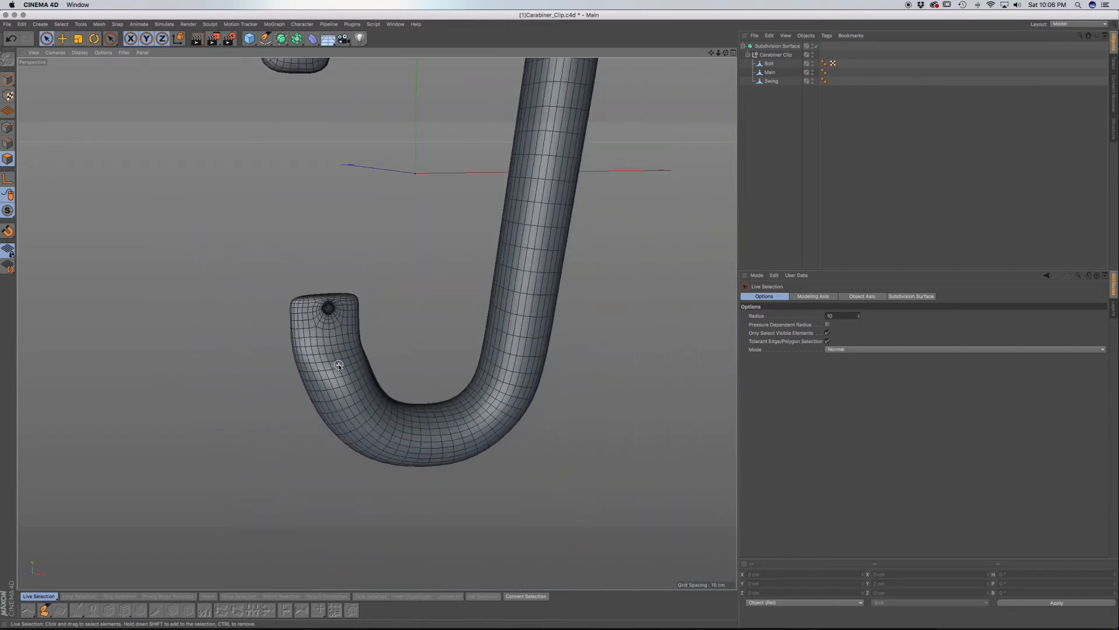
alt+middle_drag(338, 365, 341, 451)
alt+drag(340, 452, 326, 396)
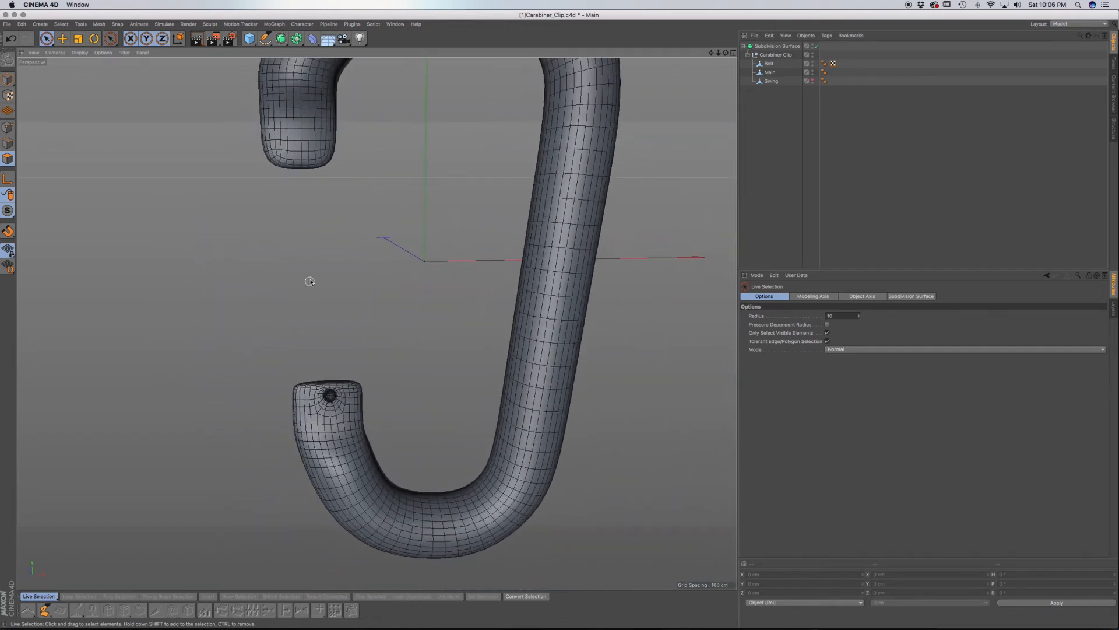
Step: Make the Swing object visible and turn off the Subdivision Surface
click(812, 80)
alt+drag(393, 262, 449, 304)
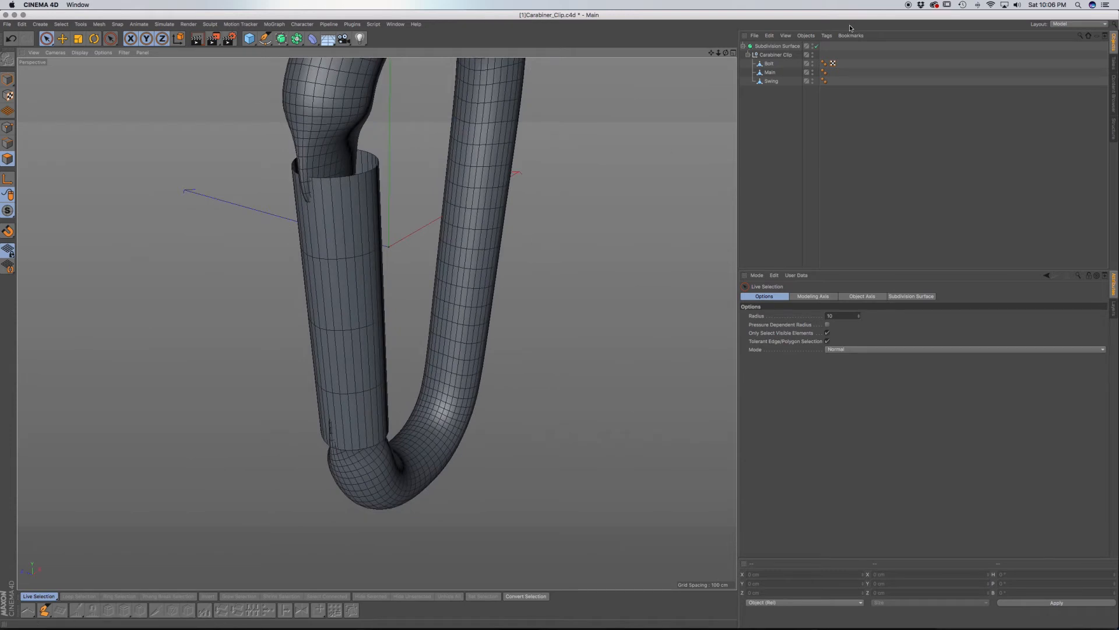
click(817, 46)
alt+drag(355, 255, 314, 243)
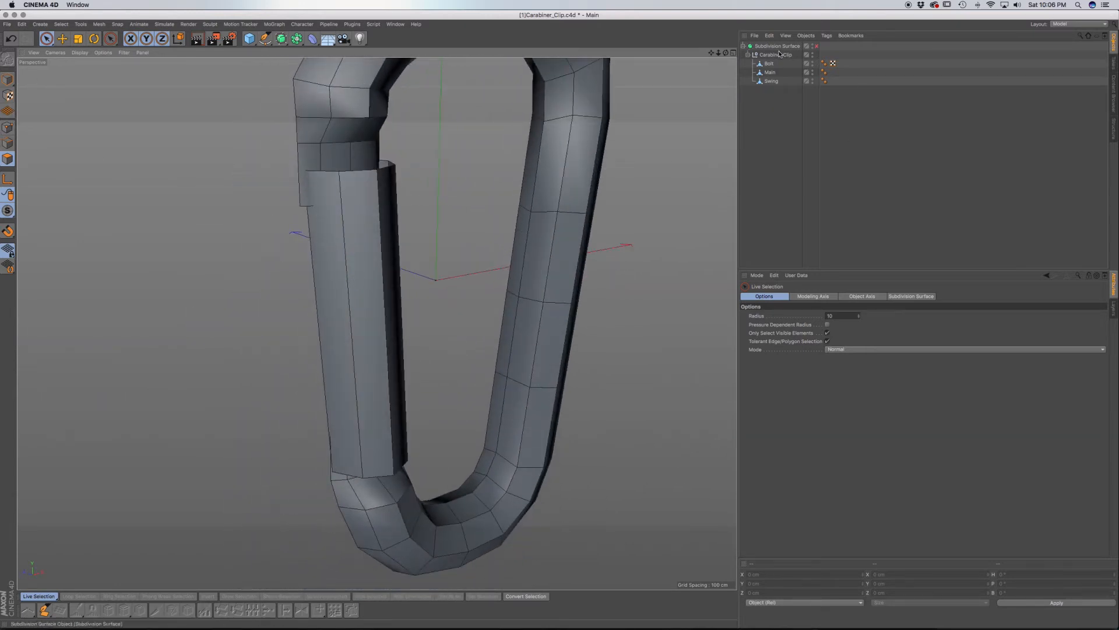
Step: Add a loop cut around the middle of the Swing object's tube with its offset set to 50%
click(772, 81)
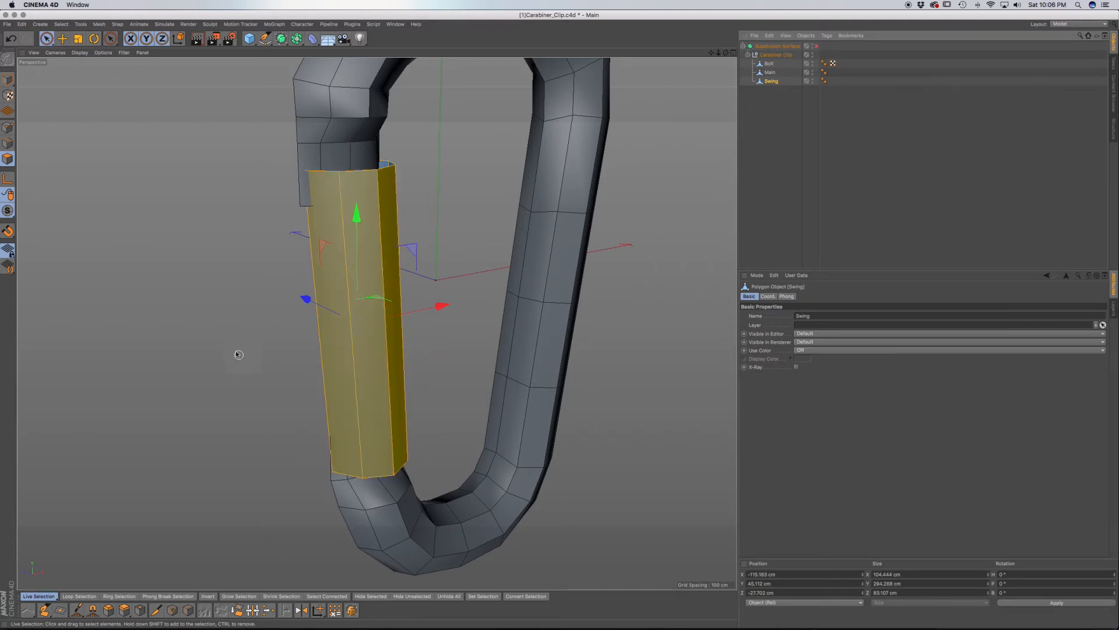
click(13, 146)
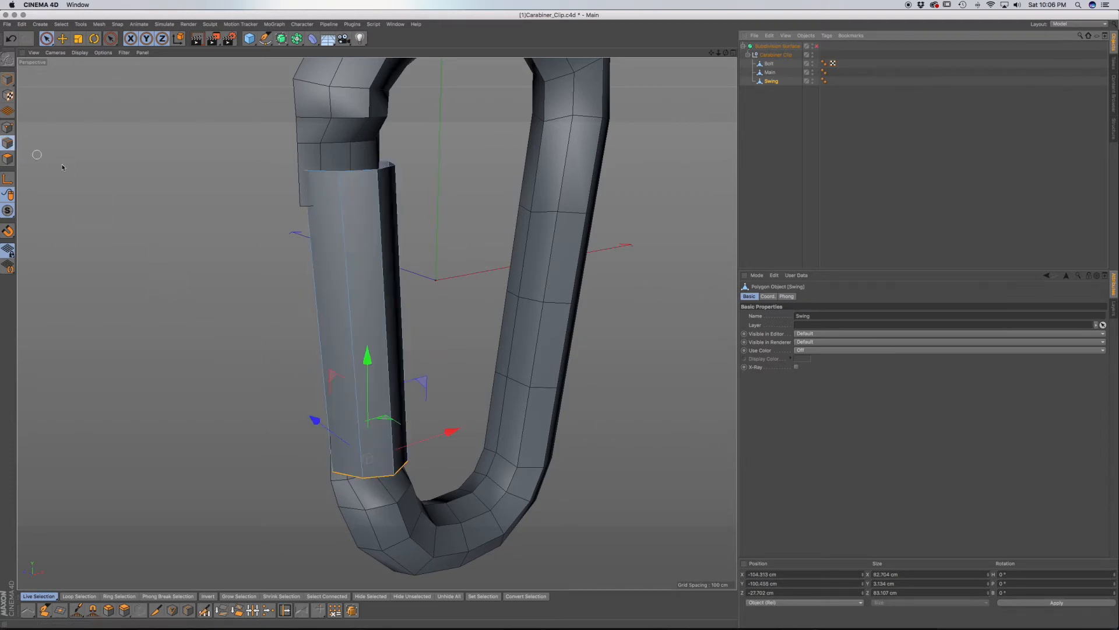
key(k)
key(l)
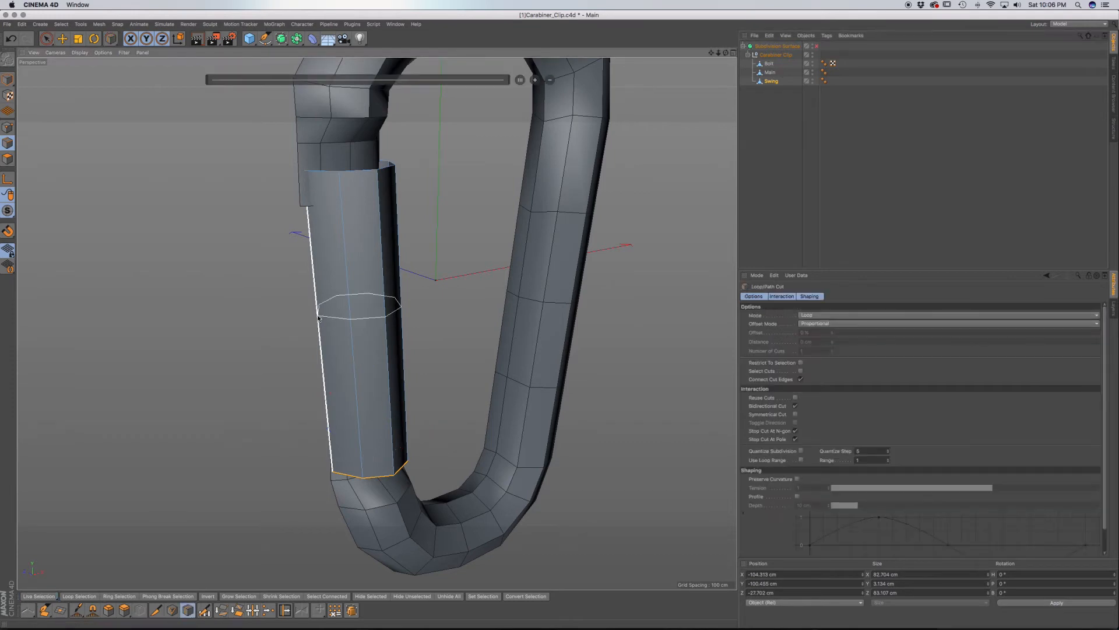
click(320, 320)
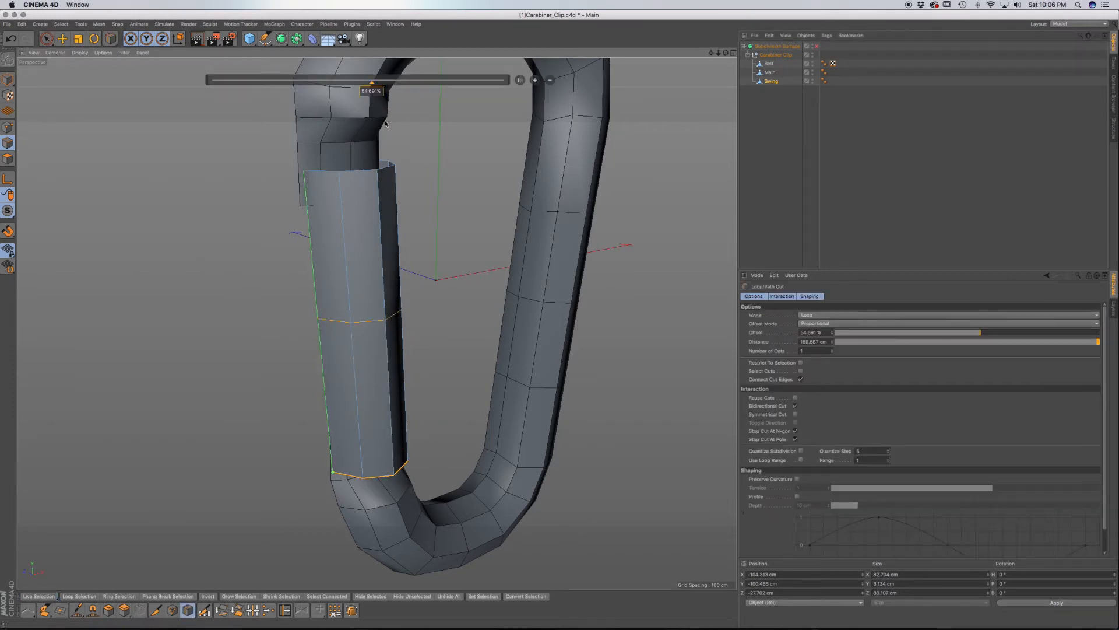
double_click(371, 91)
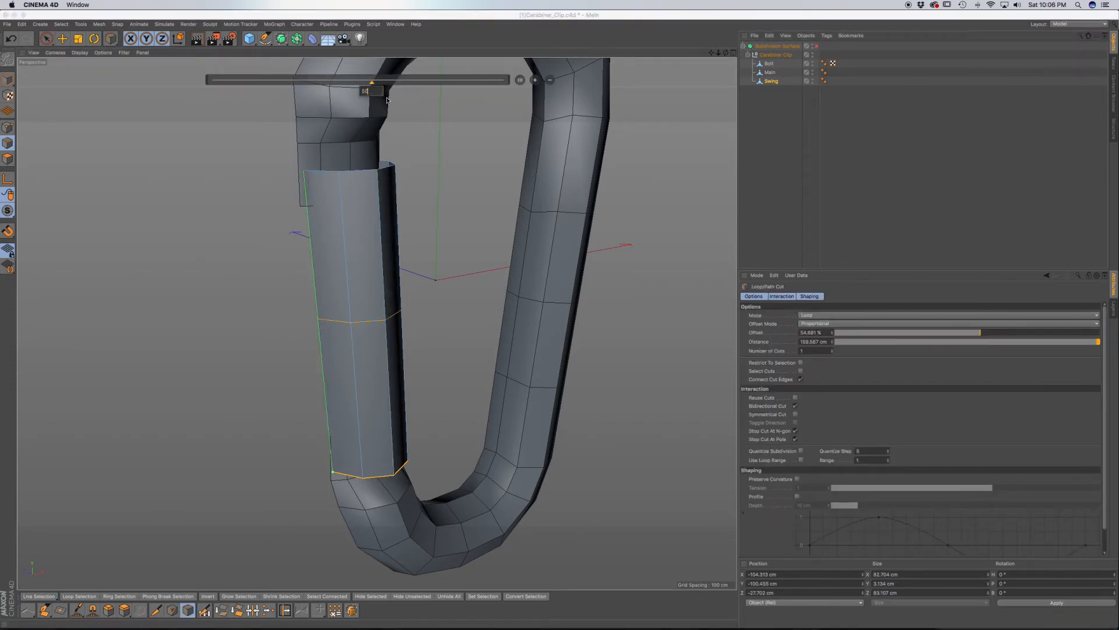
text(50)
key(Return)
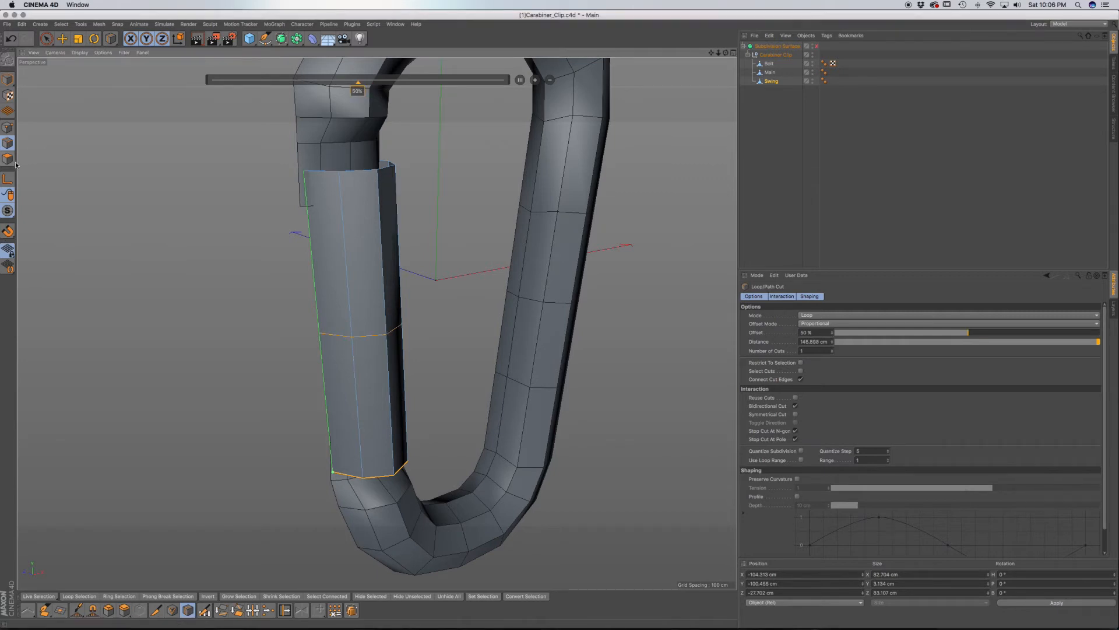
Step: Bevel the loop around the Swing tube's middle with subdivision 1 and an offset of about 86.5 cm
key(u)
key(l)
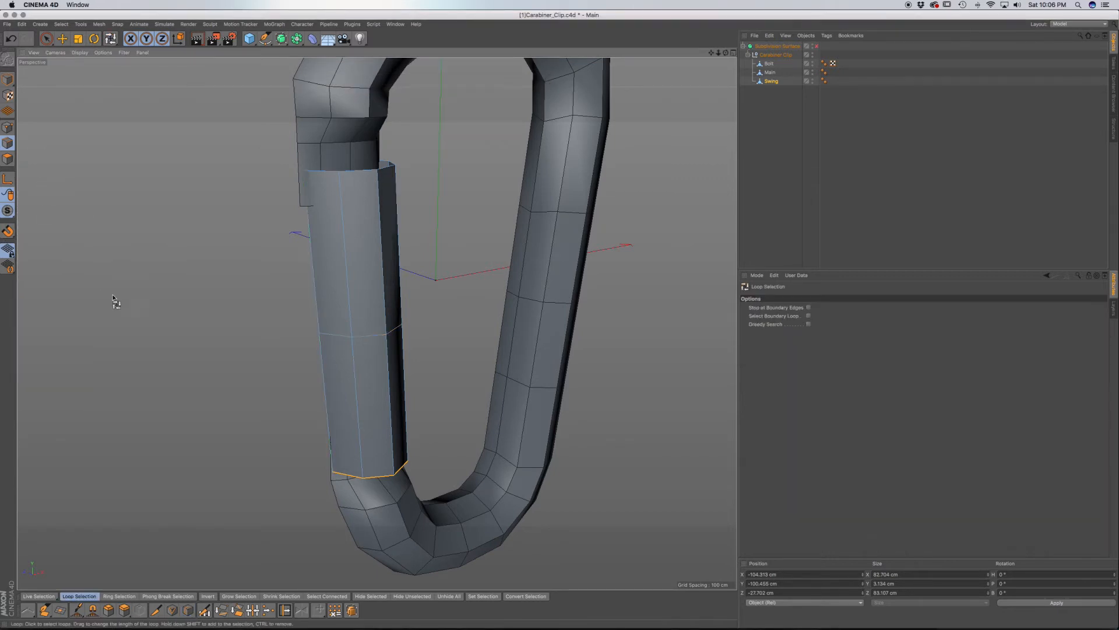
click(365, 337)
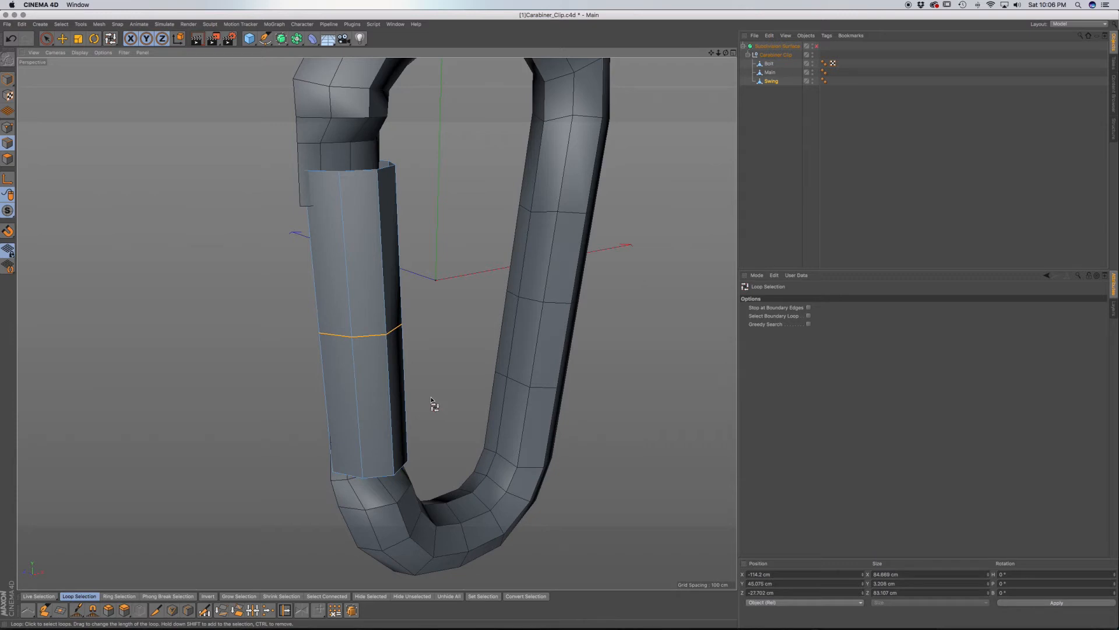
key(m)
key(s)
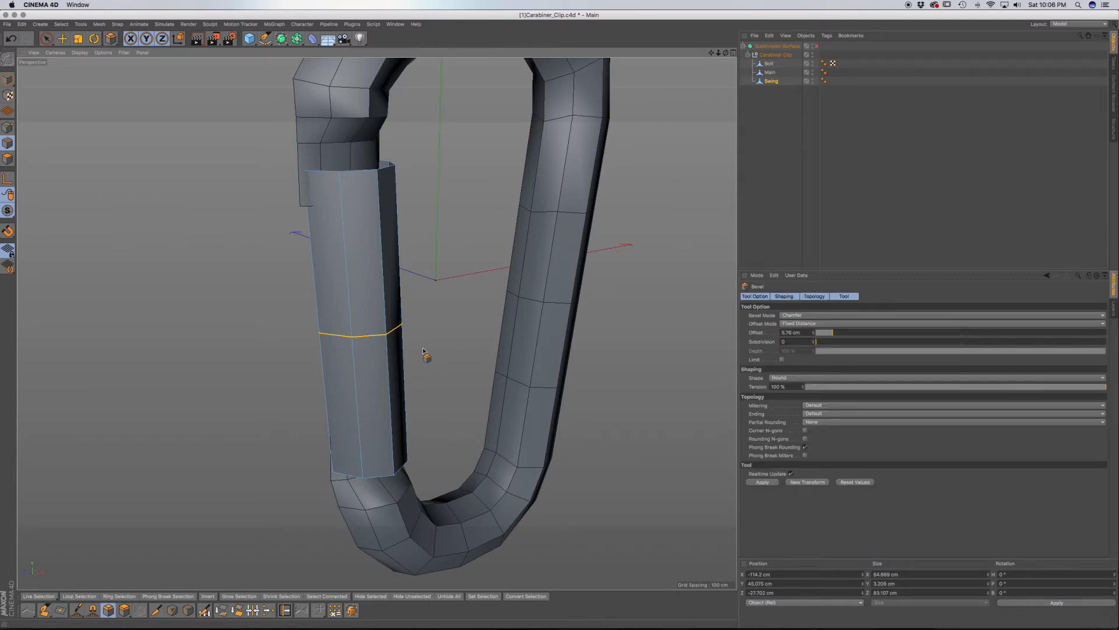
click(781, 342)
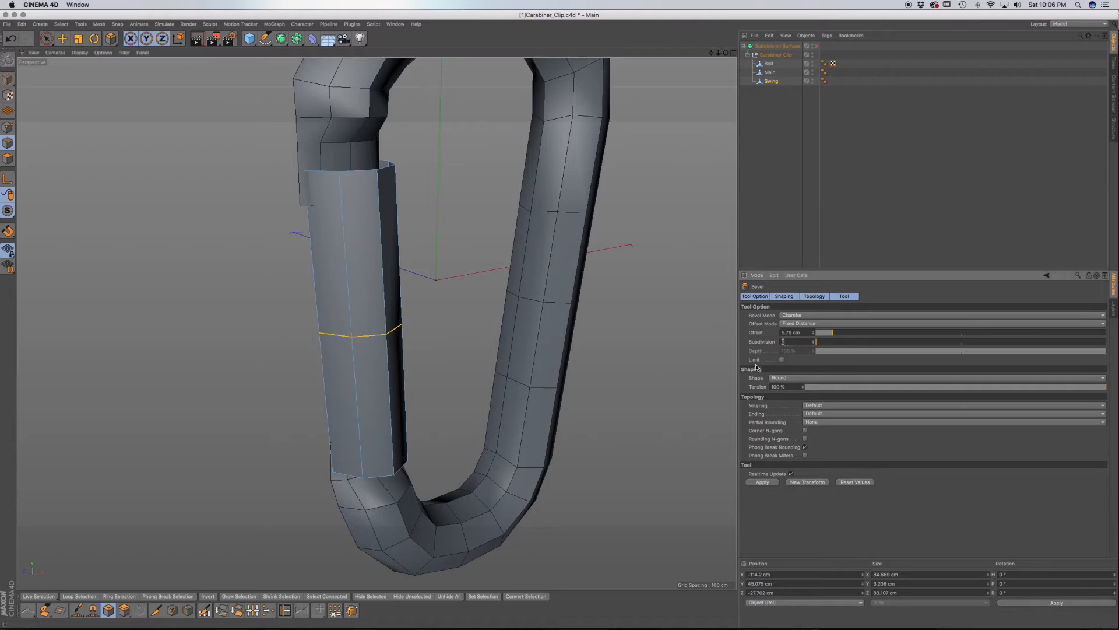
drag(451, 354, 467, 355)
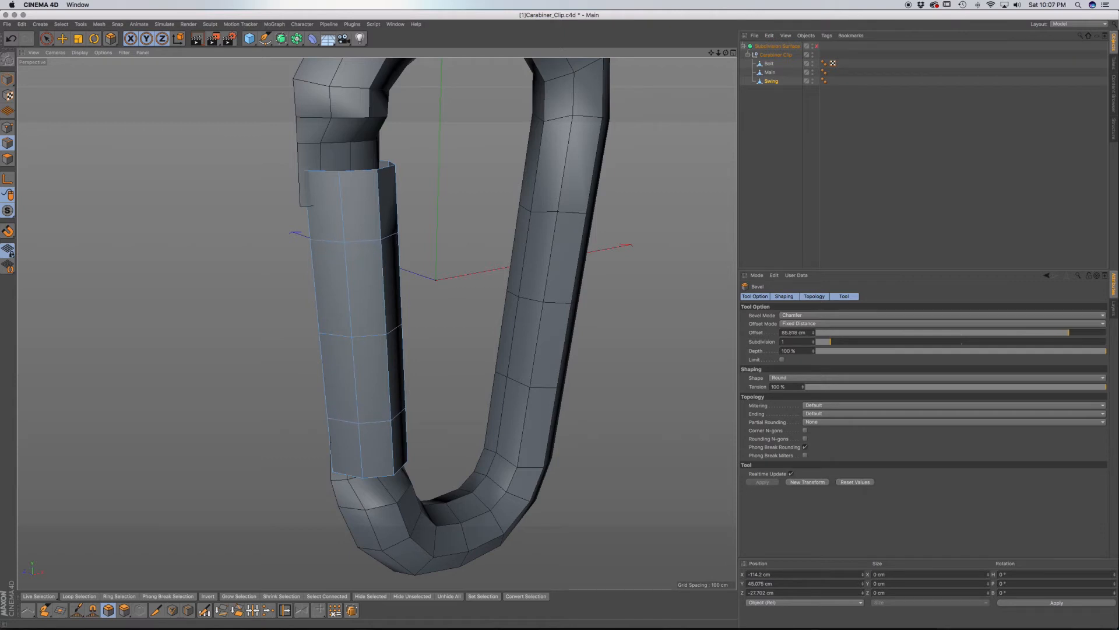
click(338, 349)
alt+drag(207, 338, 300, 325)
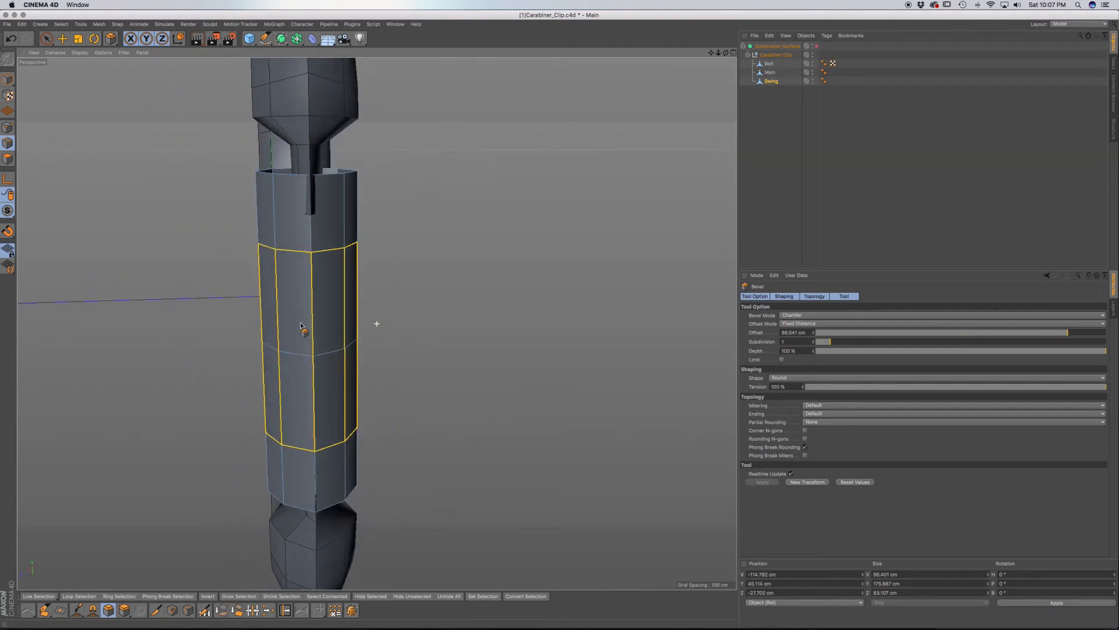
alt+drag(312, 373, 253, 330)
Step: Clear the edge selection and subdivide the Swing mesh once with Smooth Subdivision enabled and a maximum angle of 180°
key(space)
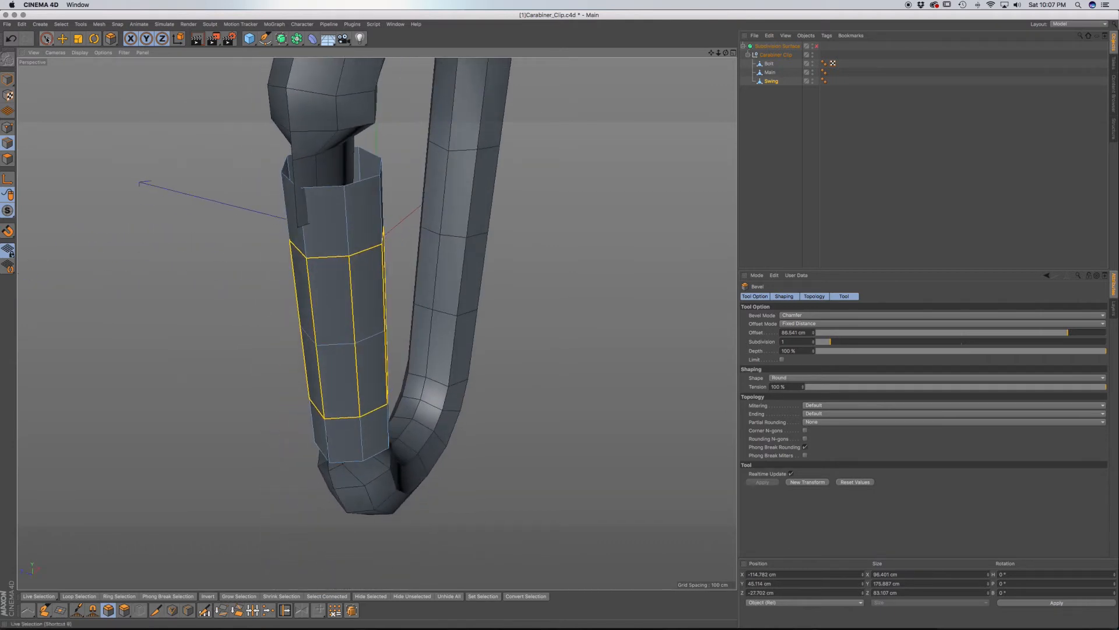
click(222, 252)
alt+drag(222, 253, 341, 306)
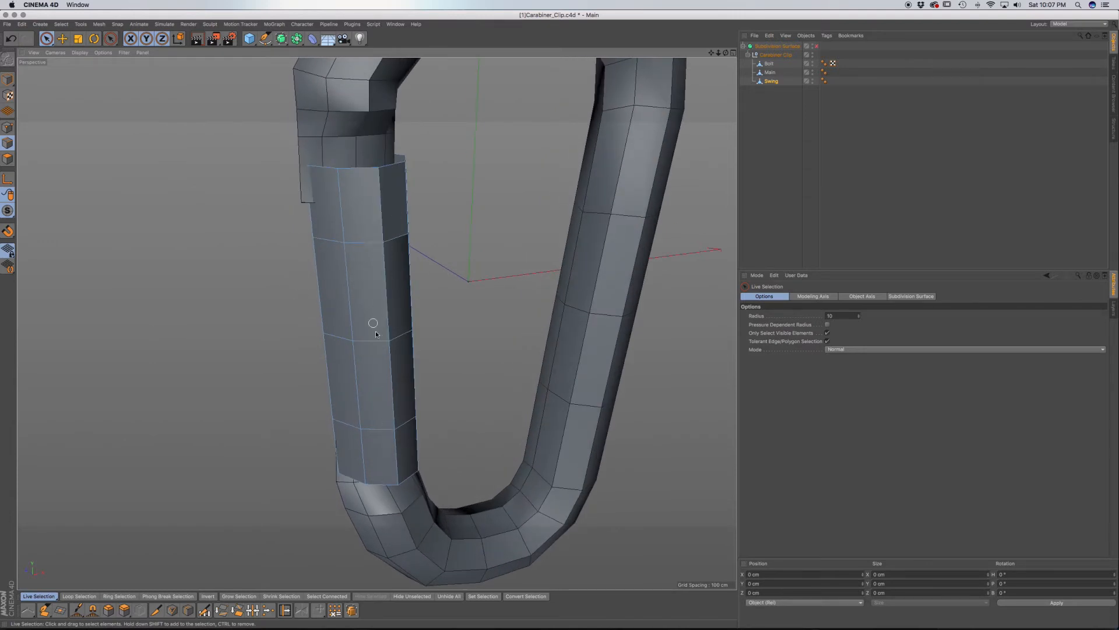
alt+drag(384, 364, 449, 357)
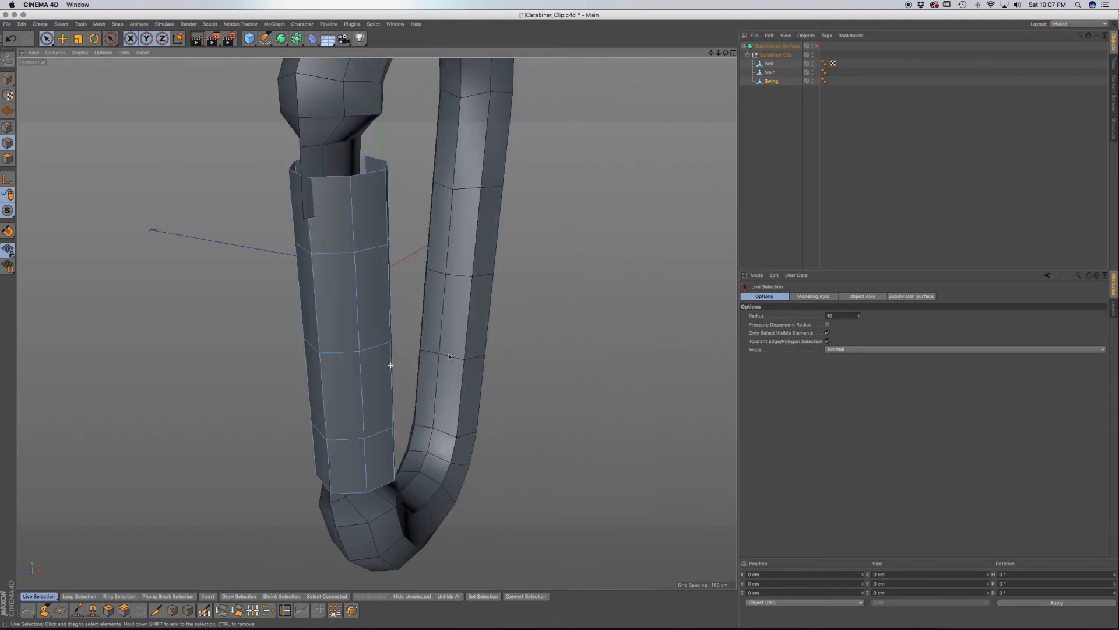
click(62, 24)
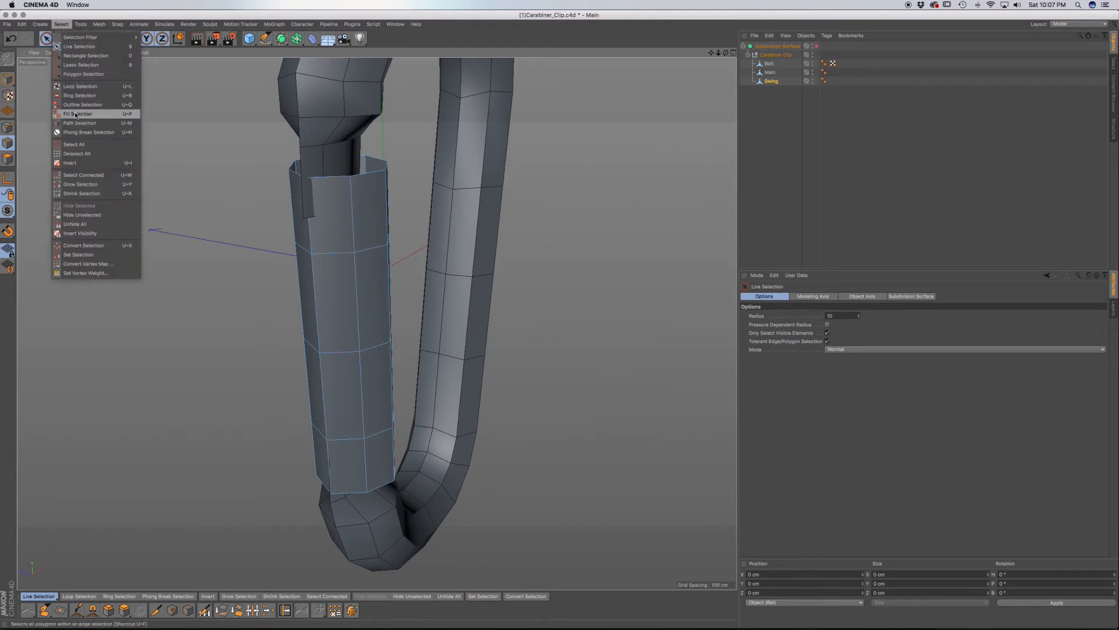
mouse_move(100, 28)
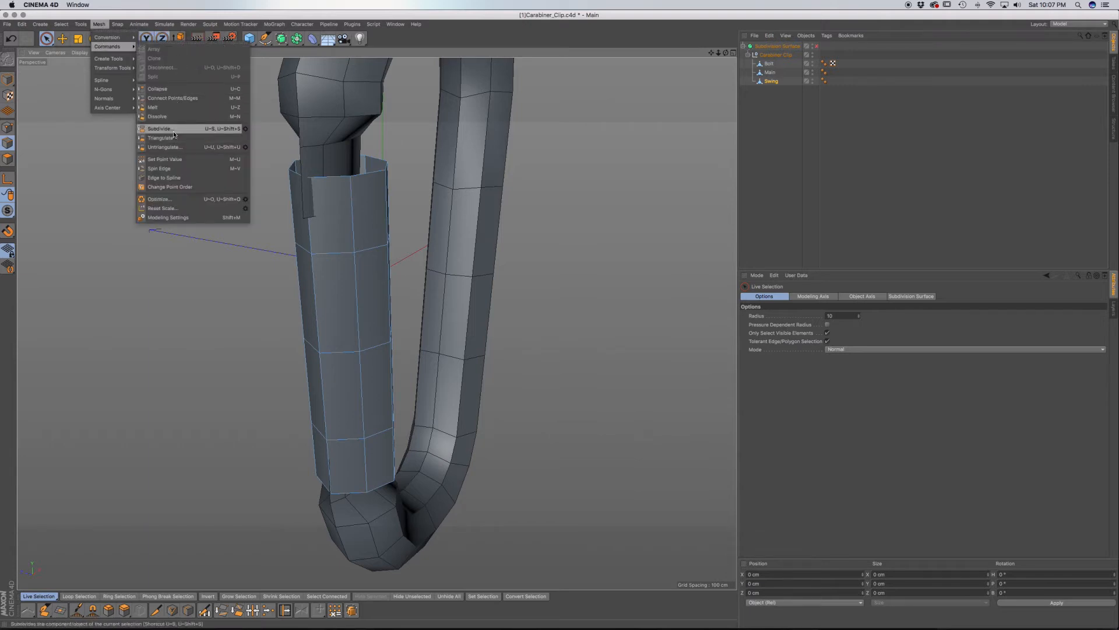
click(240, 131)
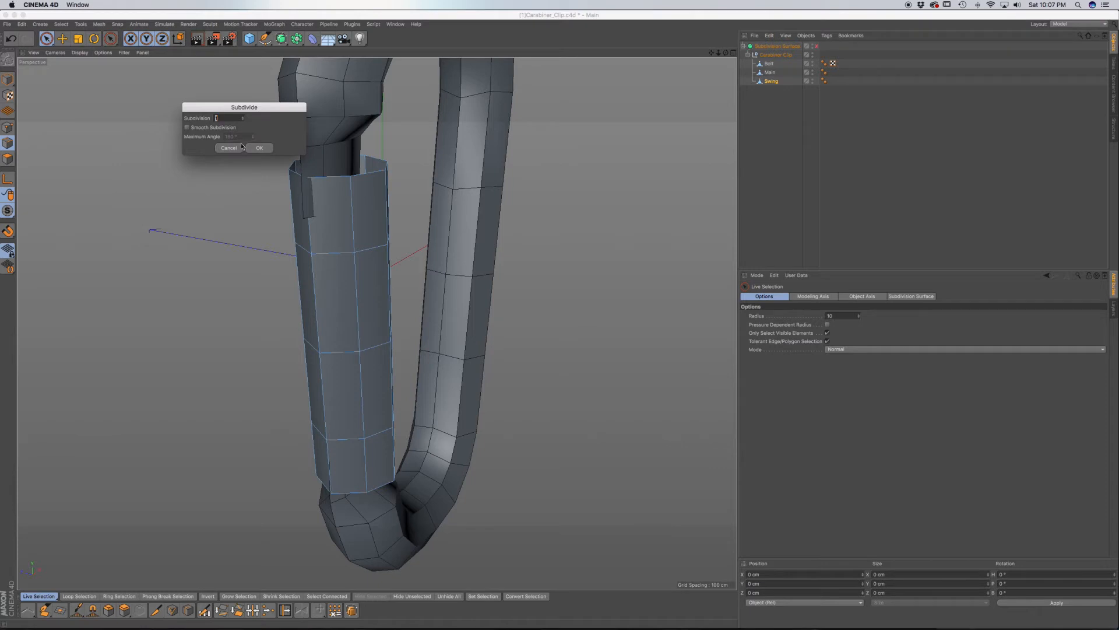
drag(263, 114, 220, 171)
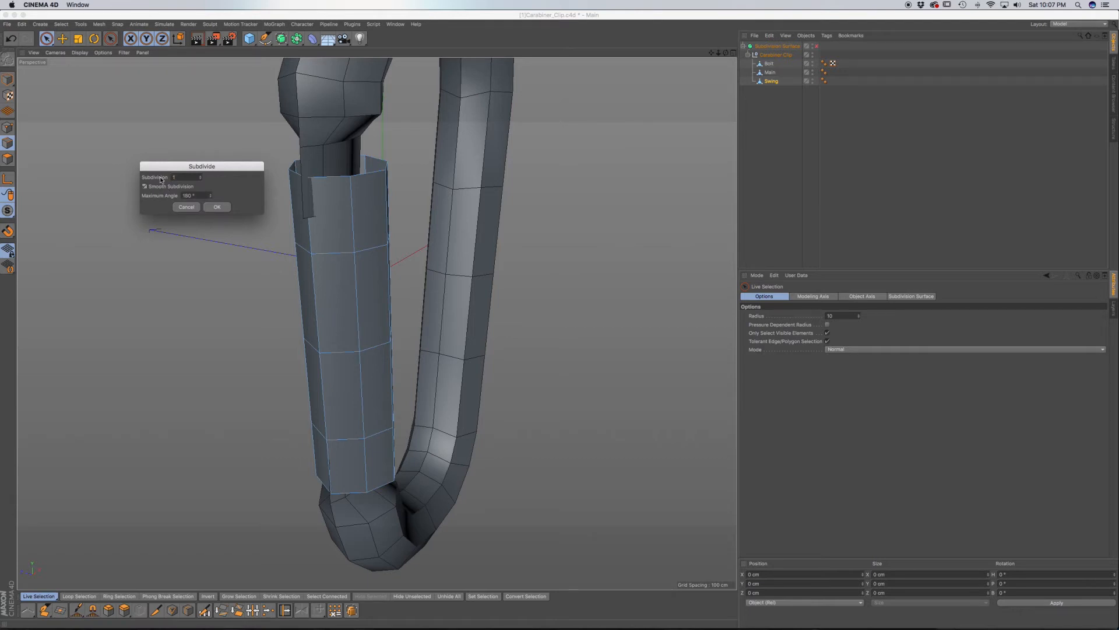
click(214, 207)
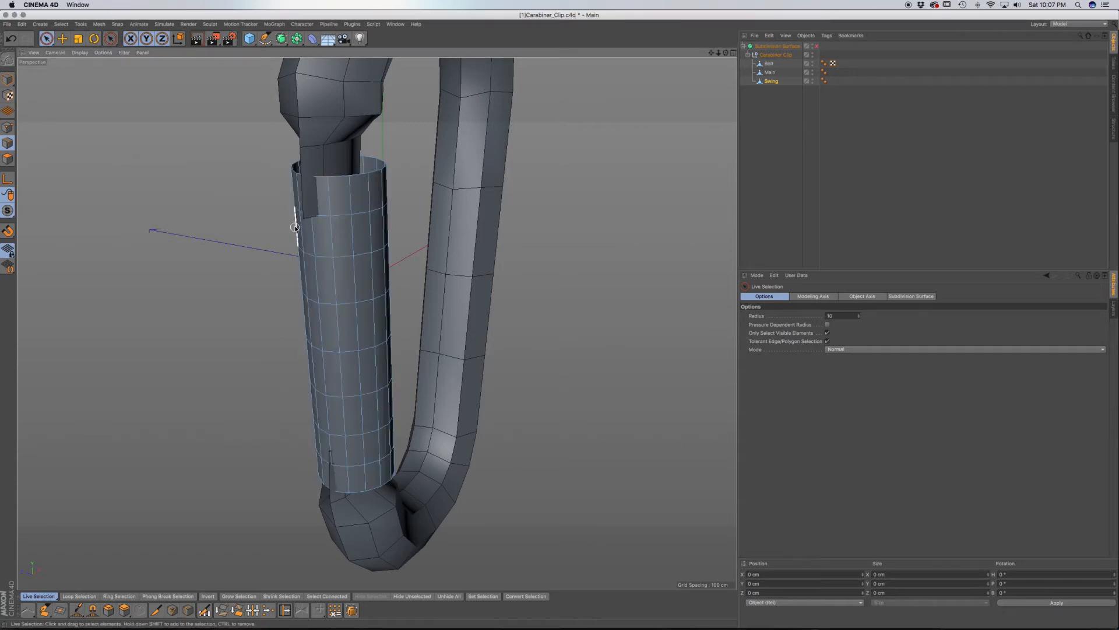
Step: Delete a patch two polygons wide and two rows high on opposite sides of both Swing tube ends to cut the slots
alt+drag(305, 226, 358, 211)
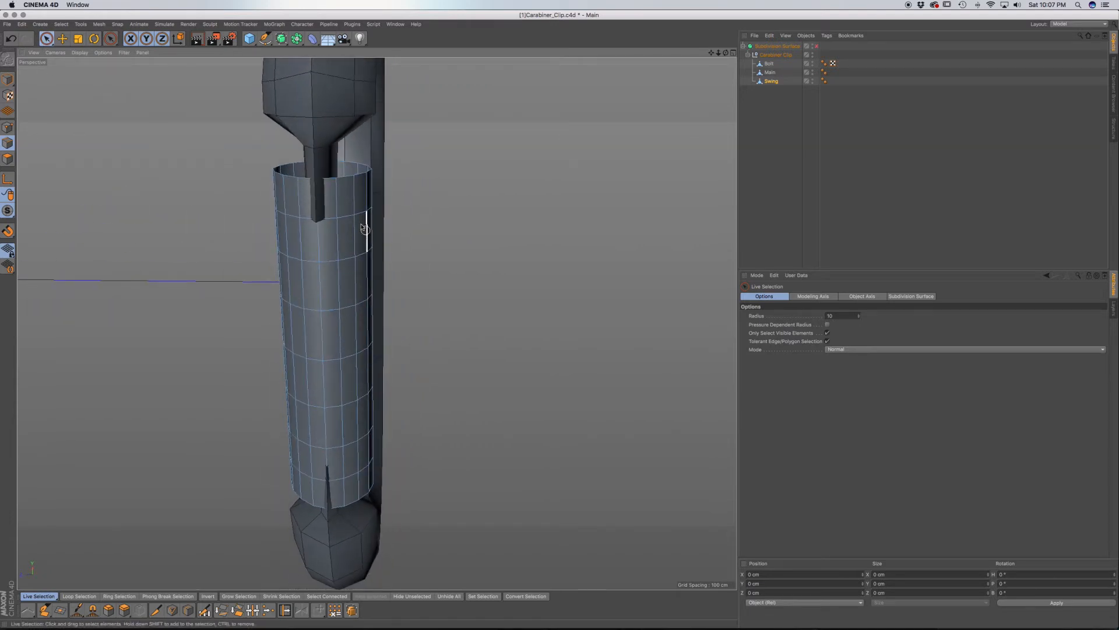
click(10, 162)
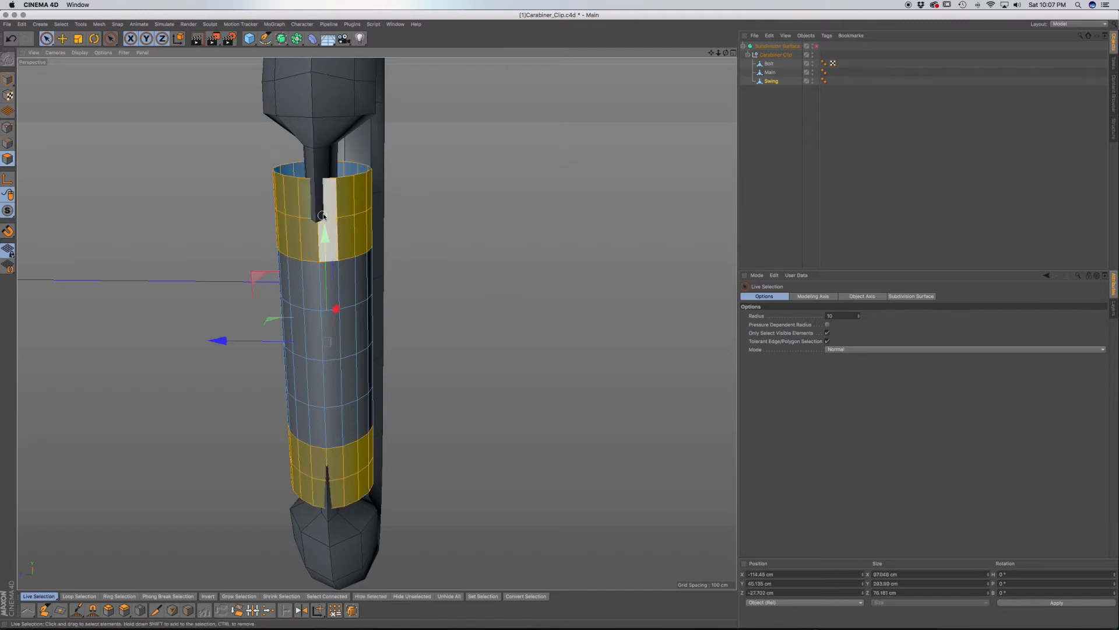
drag(322, 231, 320, 205)
key(super+z)
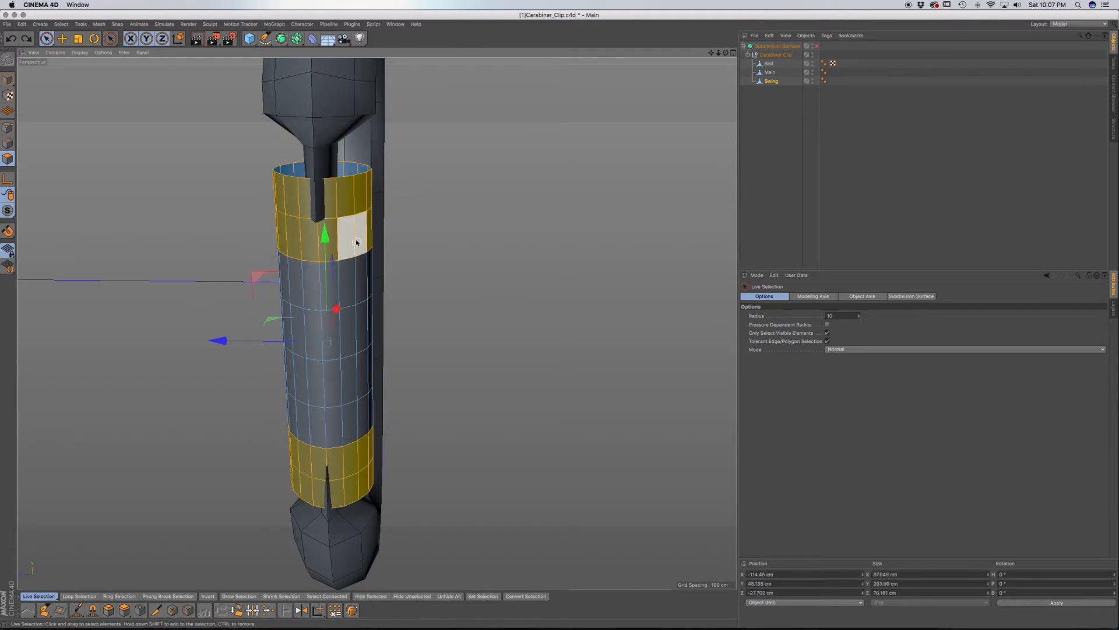
click(473, 245)
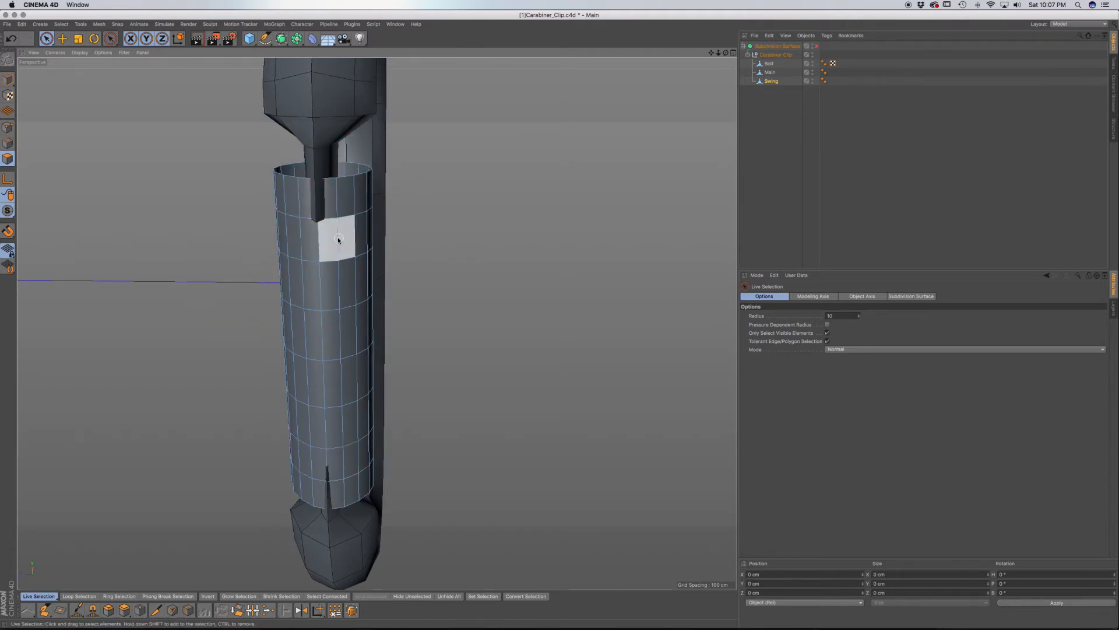
mouse_move(326, 237)
mouse_down()
mouse_move(321, 207)
mouse_move(313, 236)
mouse_move(229, 252)
mouse_move(143, 248)
mouse_up()
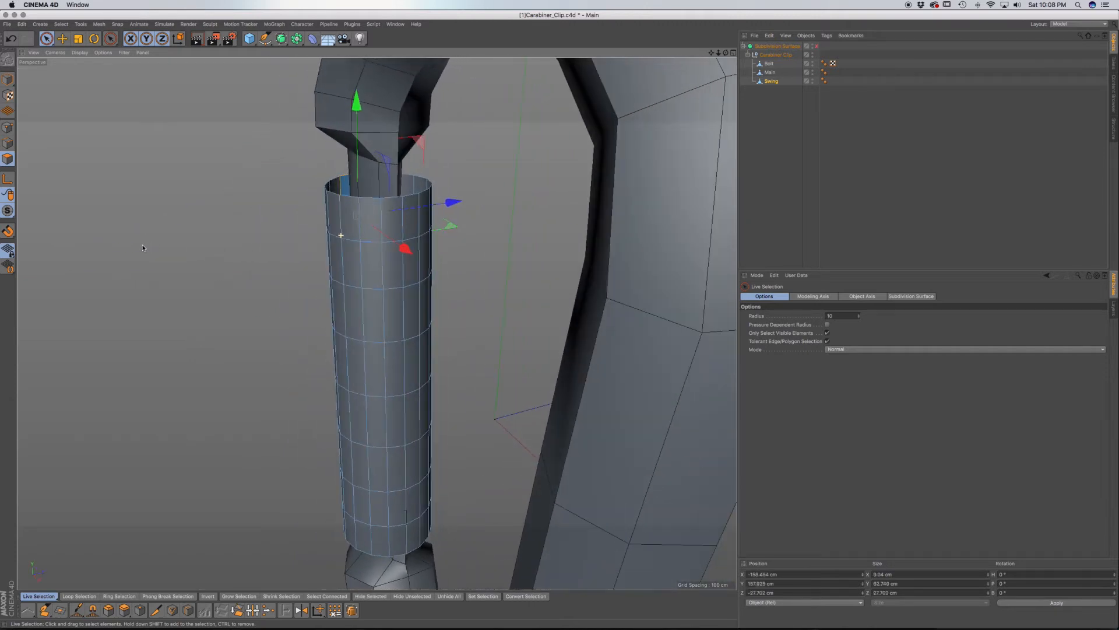
shift+drag(406, 232, 401, 241)
alt+middle_drag(411, 443, 396, 336)
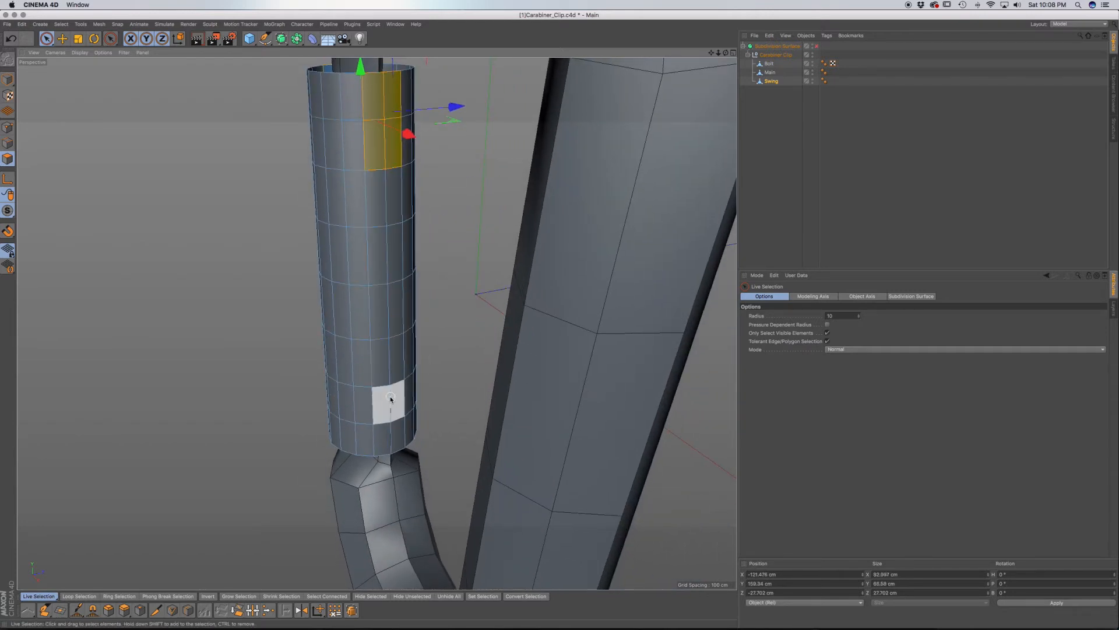
mouse_move(391, 407)
shift+mouse_down()
mouse_move(391, 428)
mouse_move(460, 394)
mouse_move(593, 357)
shift+mouse_up()
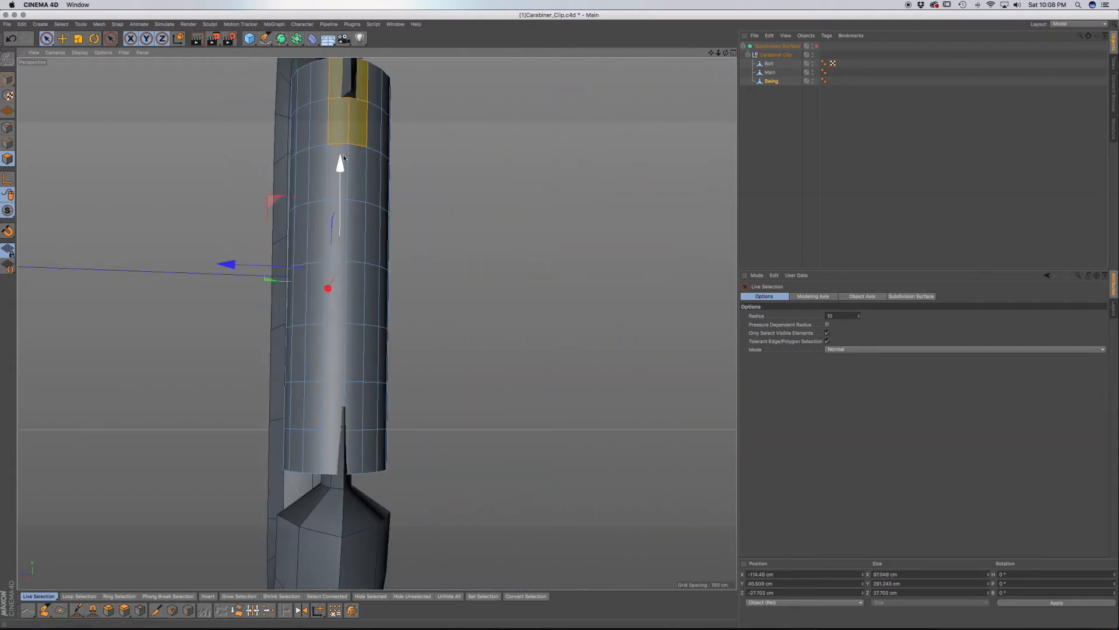
shift+click(344, 434)
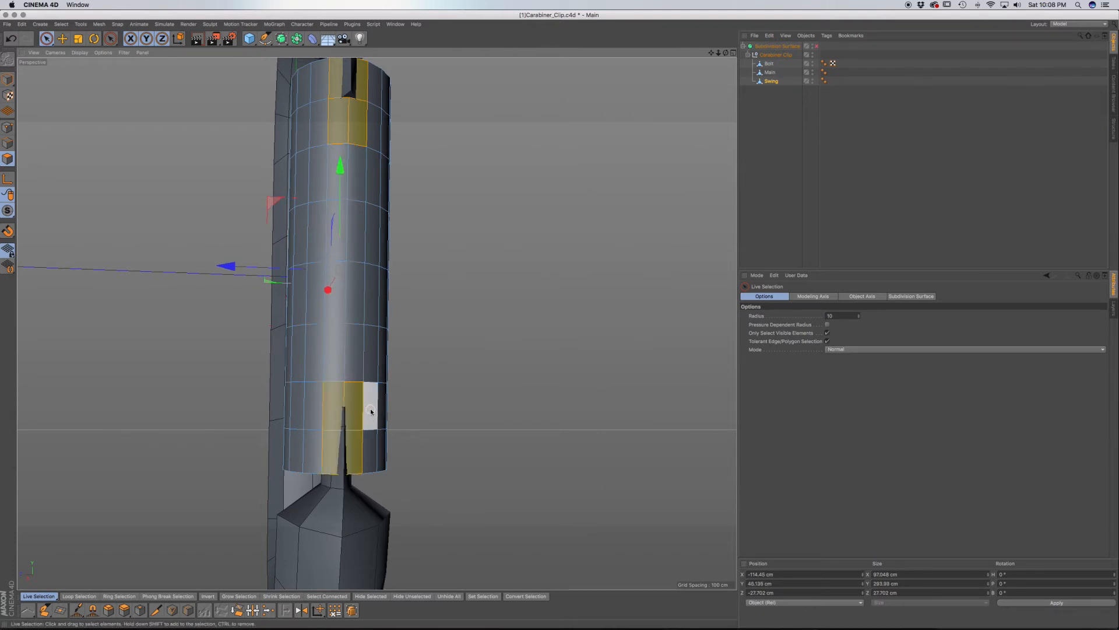
key(Delete)
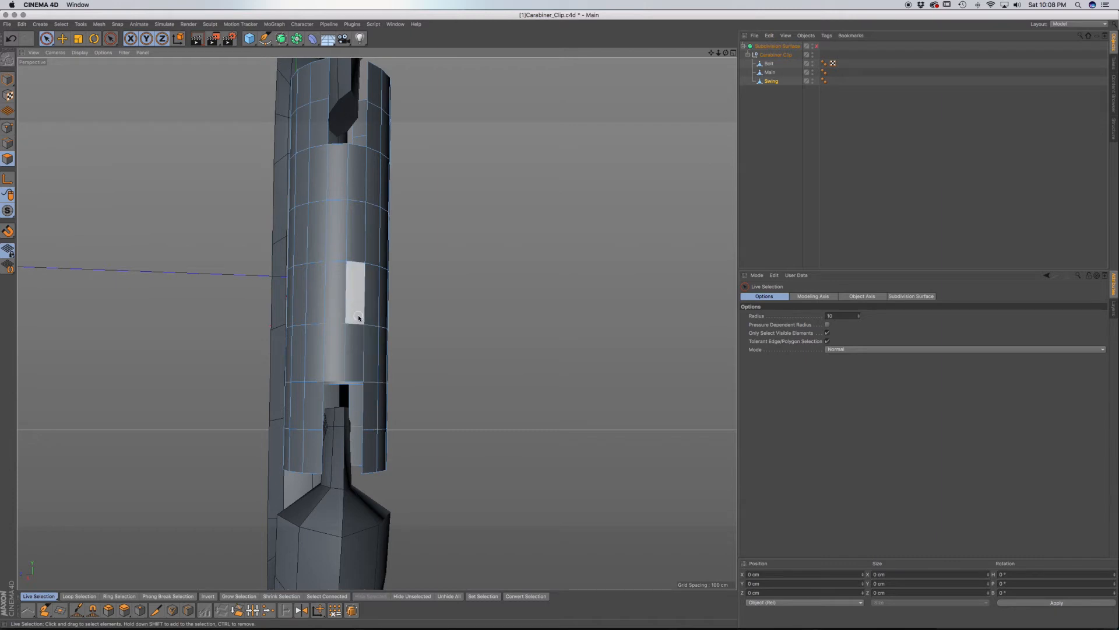
Step: Bridge the opposing edges across the base of the Swing tube's upper slot to form its floor
alt+drag(356, 248, 367, 421)
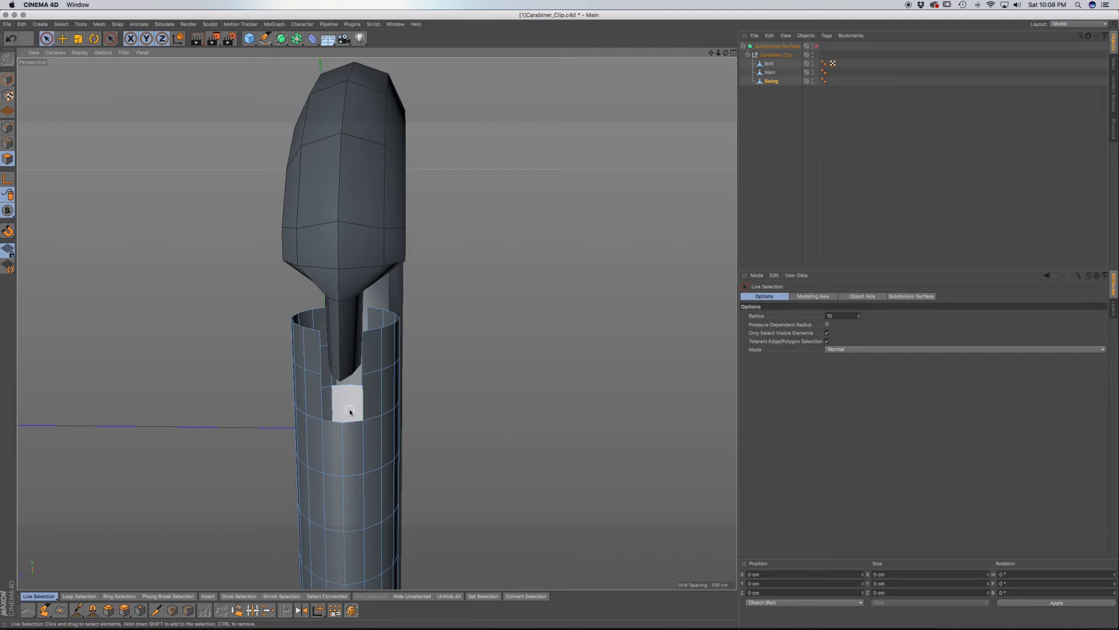
key(b)
click(7, 143)
drag(337, 419, 355, 387)
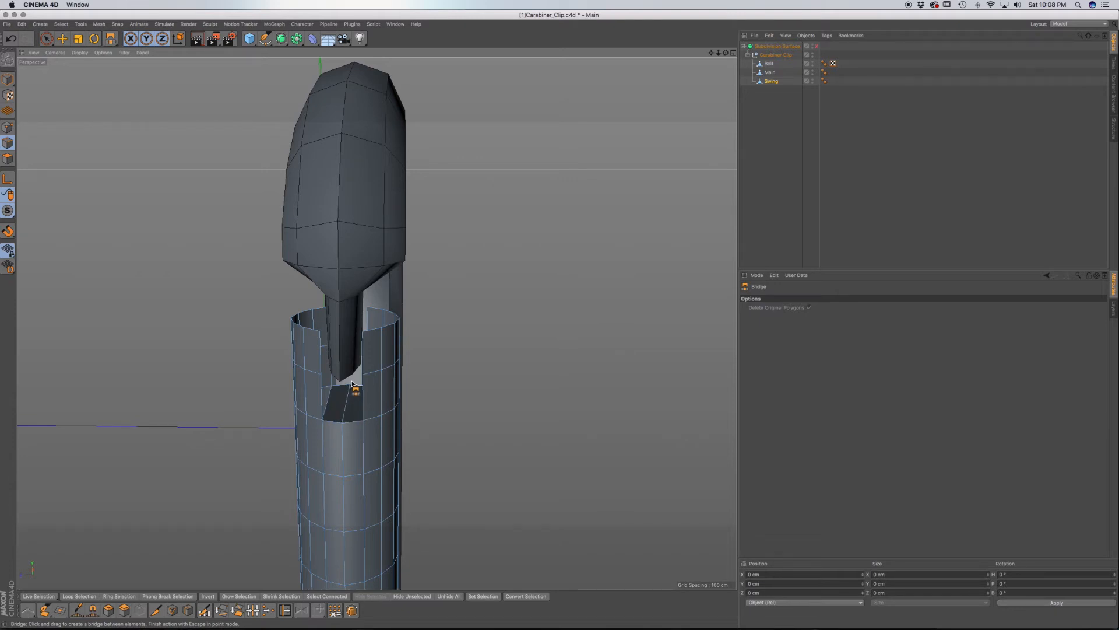
alt+drag(358, 390, 316, 341)
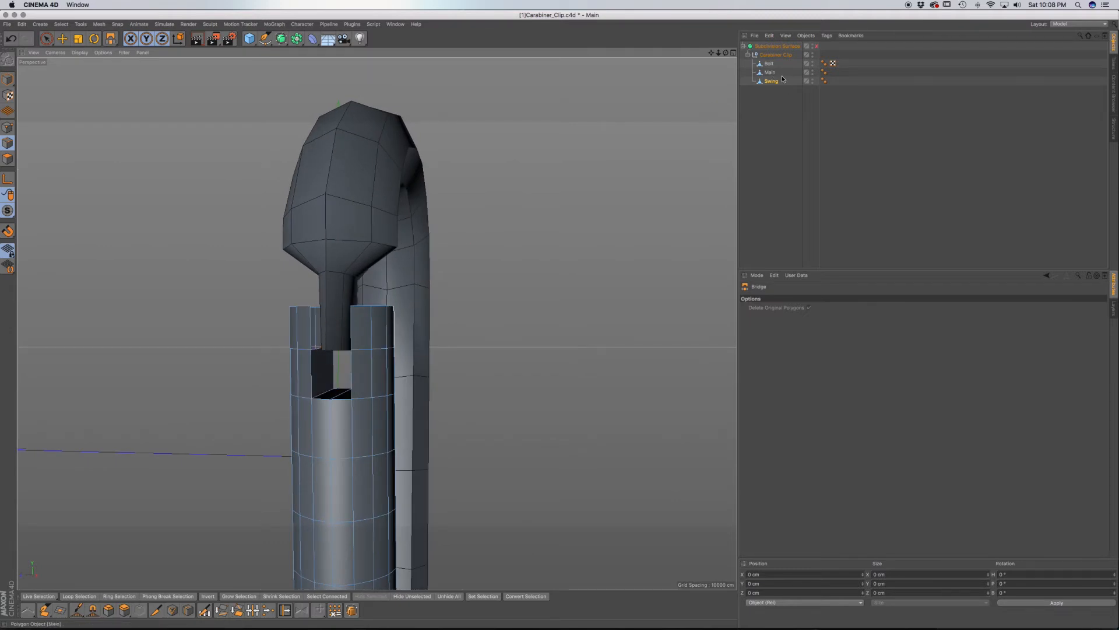
Step: Hide the Main object and bridge the upper slot's opposing vertical edges to build its inner side walls
click(812, 73)
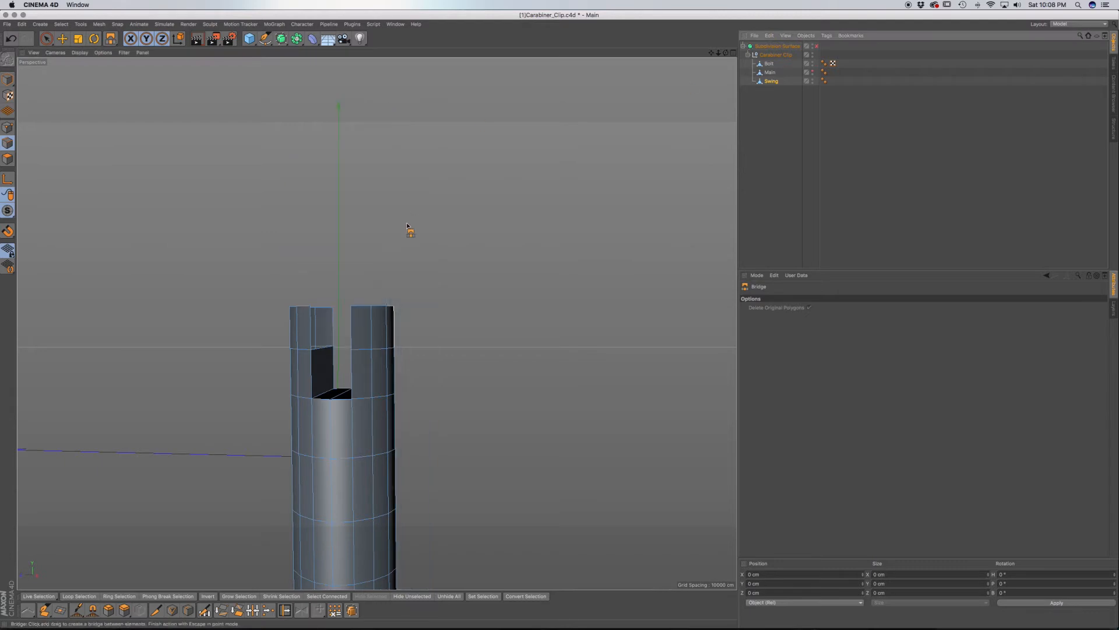
scroll(319, 344, up, 3)
drag(297, 328, 426, 402)
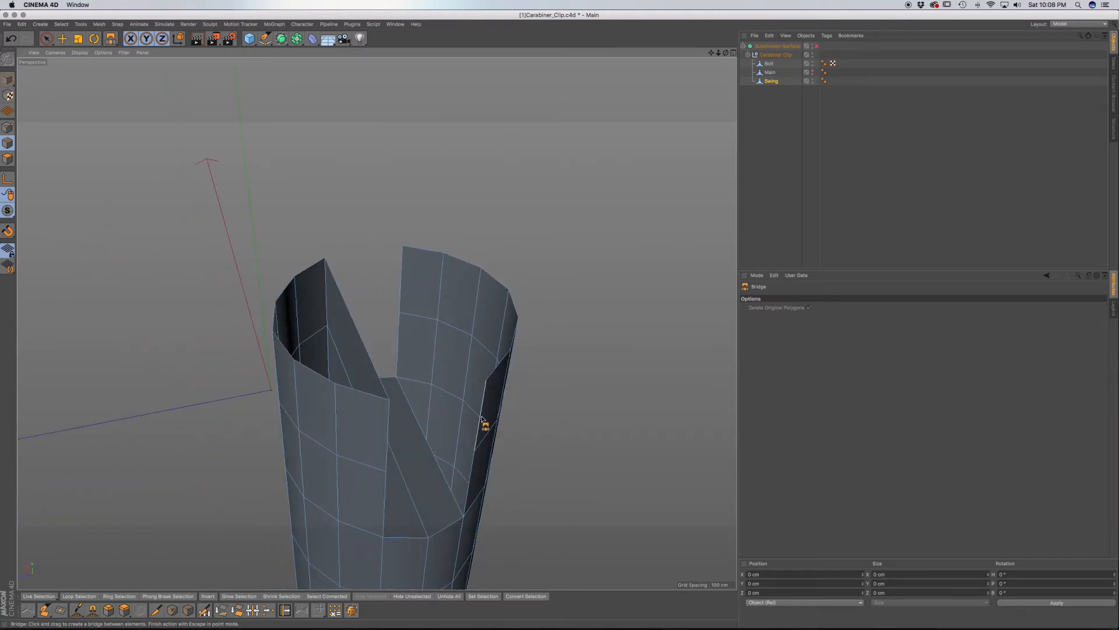
drag(425, 332, 404, 299)
drag(442, 432, 403, 370)
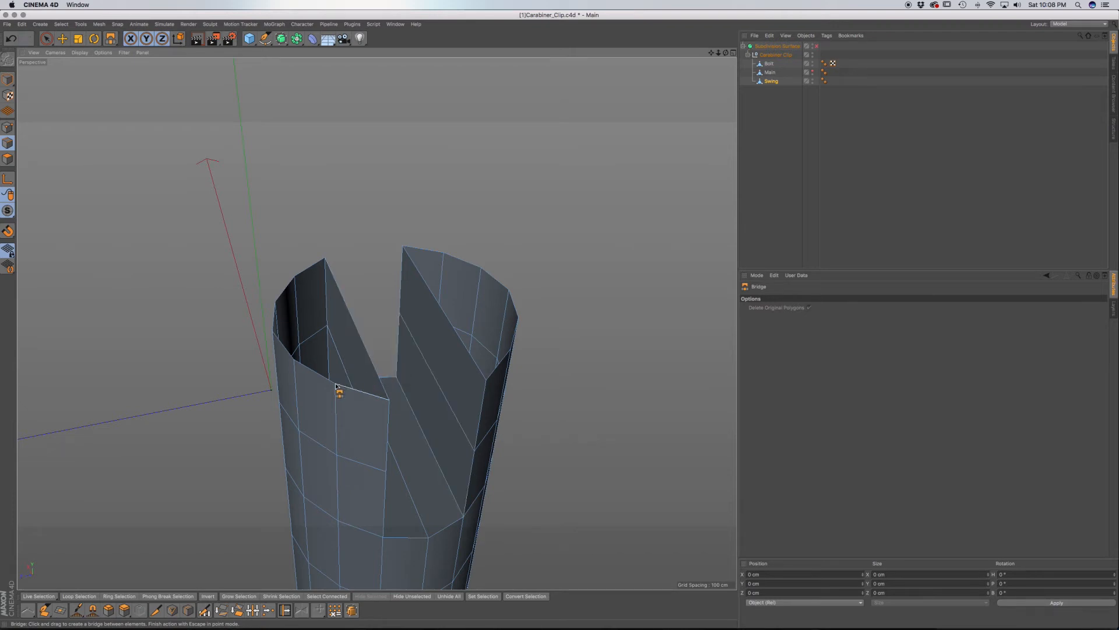
Step: Cap the two open tops on either side of the Swing's upper slot with Close Polygon Hole
alt+middle_drag(443, 404, 430, 327)
alt+drag(429, 286, 418, 330)
key(m)
key(d)
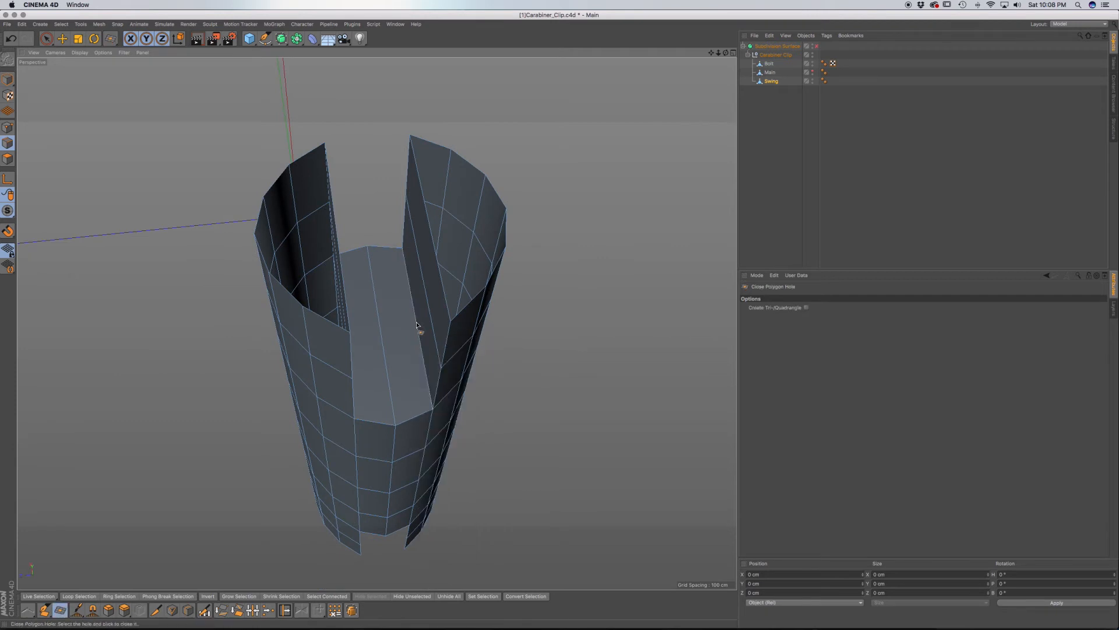
click(472, 303)
click(320, 319)
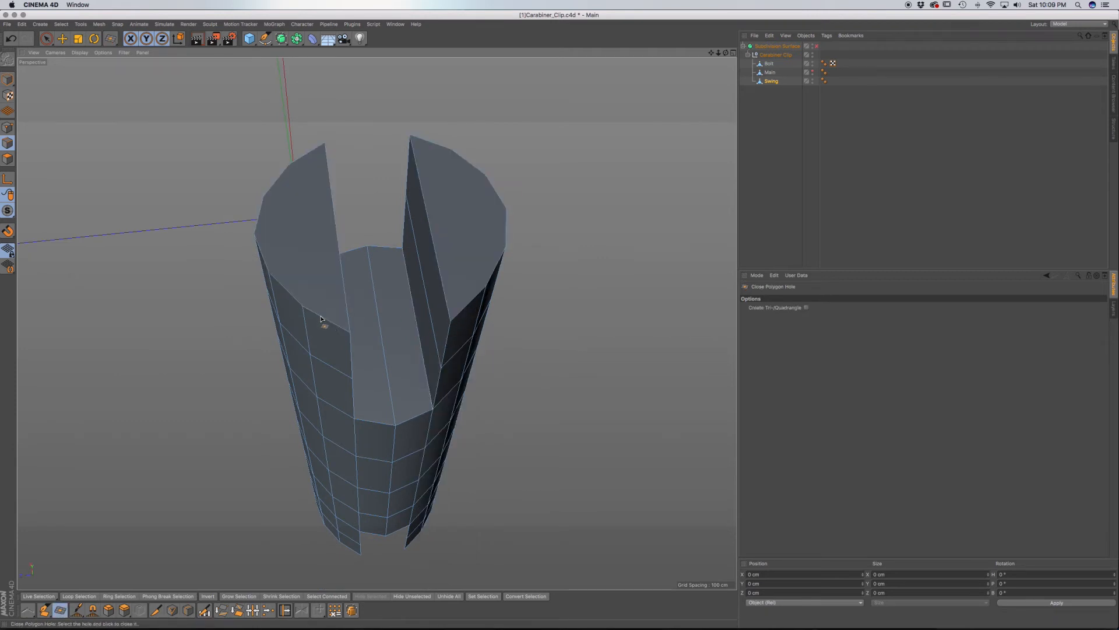
Step: Bridge the opposing vertical edges of the Swing tube's lower slot to build its inner side walls
alt+drag(448, 402, 352, 339)
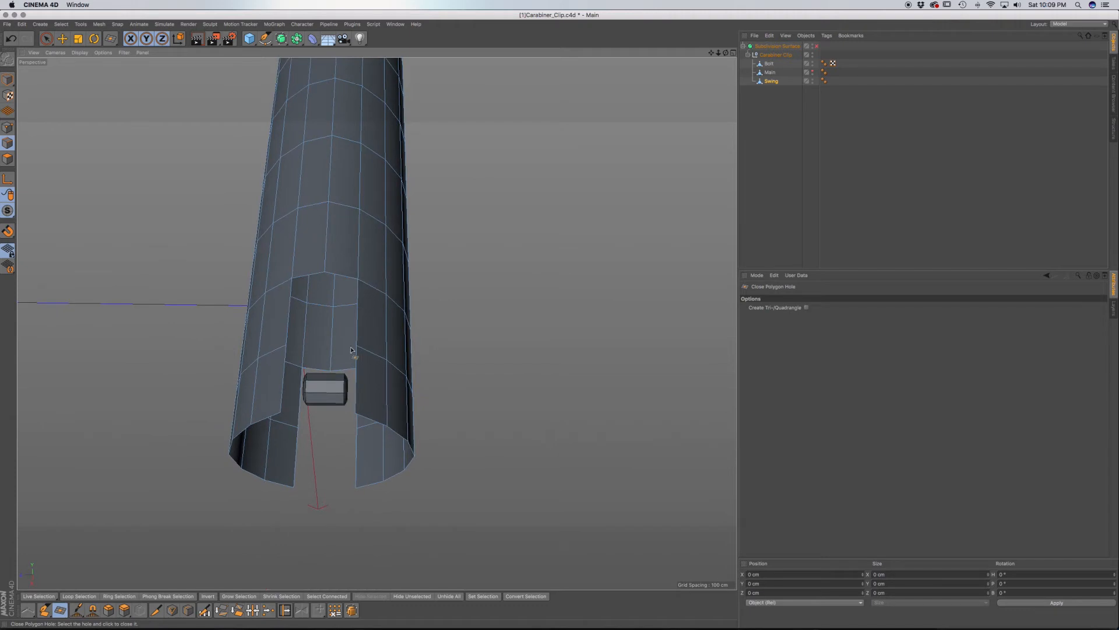
alt+drag(262, 408, 383, 401)
alt+drag(255, 367, 289, 376)
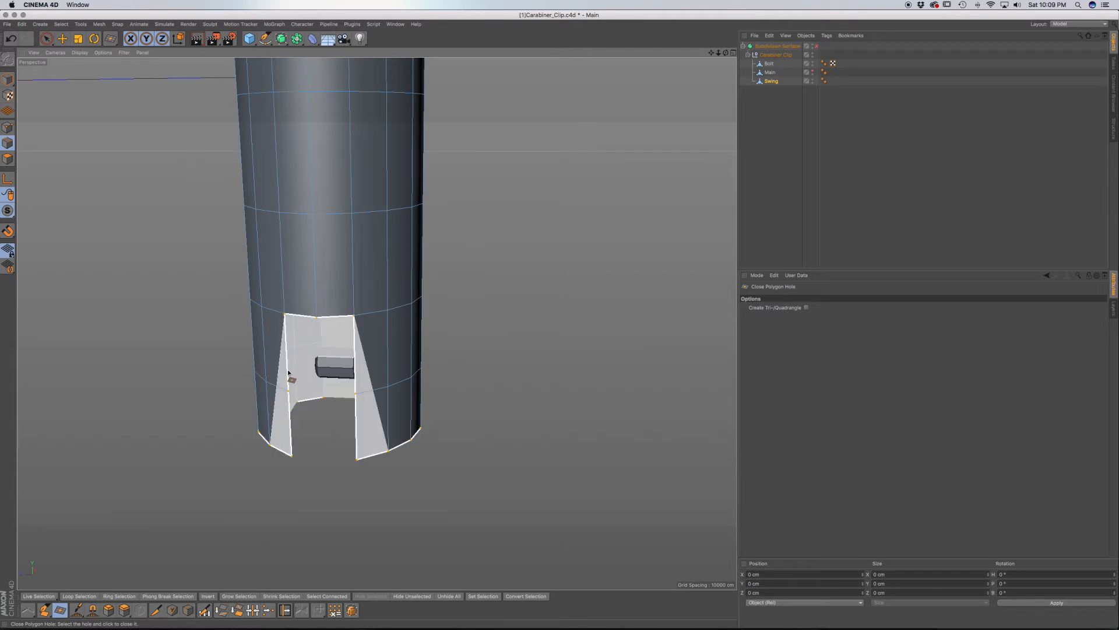
key(m)
key(b)
alt+drag(287, 374, 321, 315)
drag(284, 369, 318, 379)
alt+drag(328, 370, 369, 375)
drag(409, 316, 350, 235)
Step: Bridge the opposing edges across the closed end of the Swing's lower slot to form its ceiling
drag(362, 185, 365, 243)
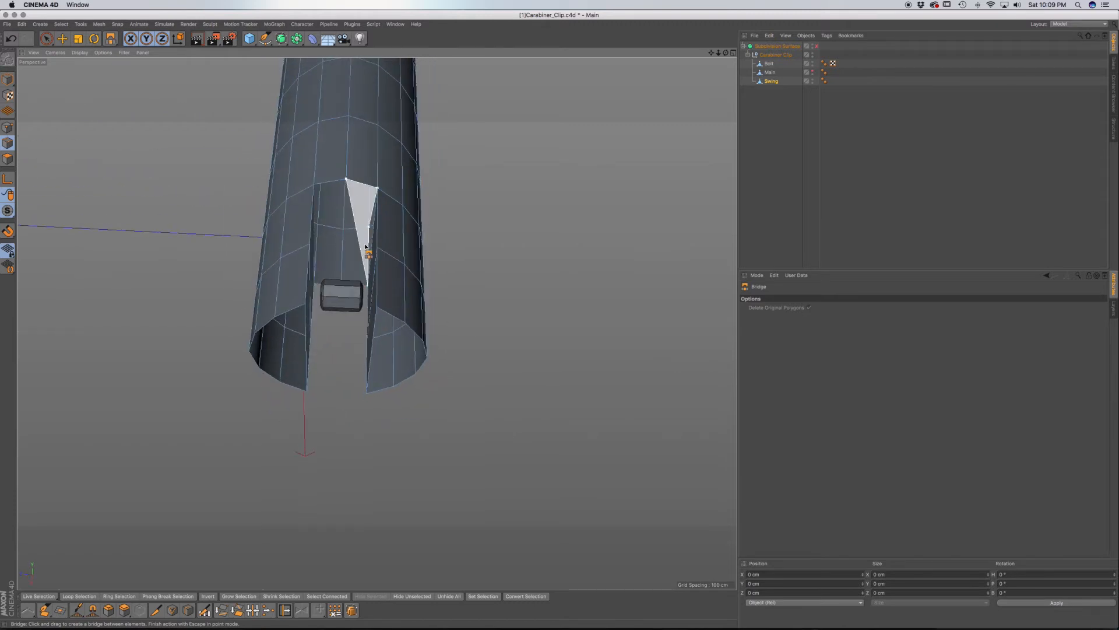
drag(362, 282, 353, 274)
drag(329, 185, 353, 251)
alt+drag(352, 250, 425, 273)
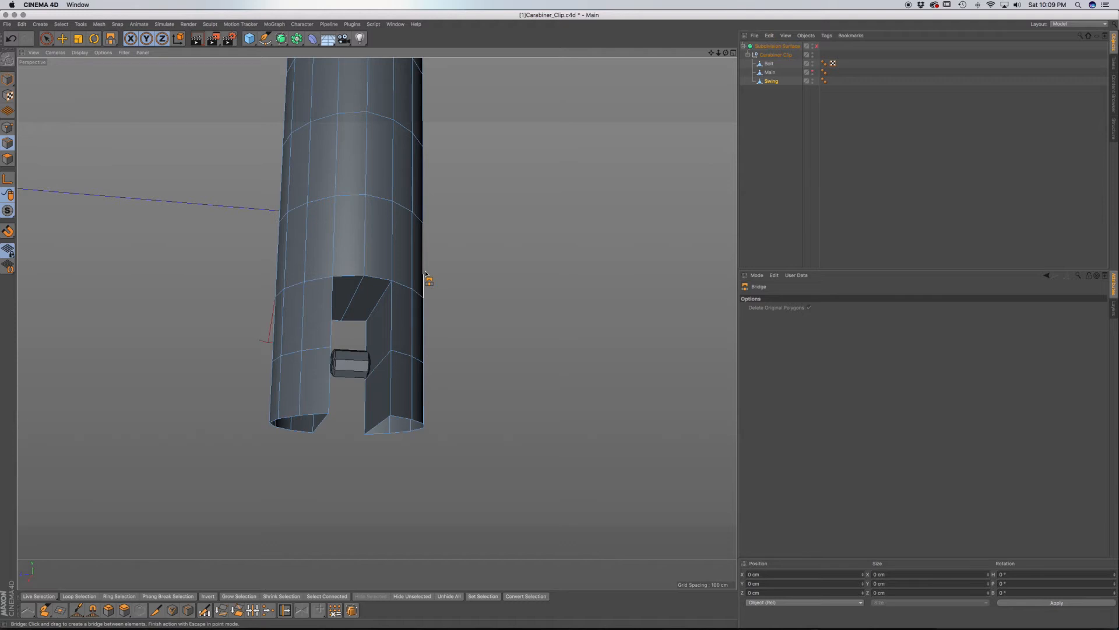
Step: Show the Main object again and examine how its two tongues fit into the Swing tube's slots
alt+drag(229, 407, 295, 370)
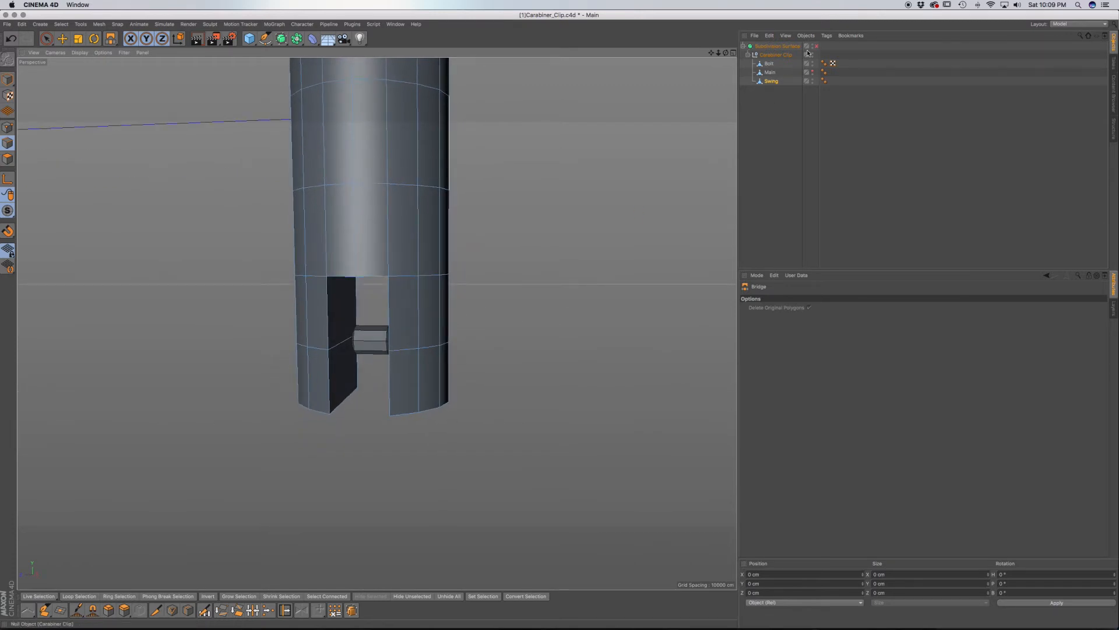
click(813, 71)
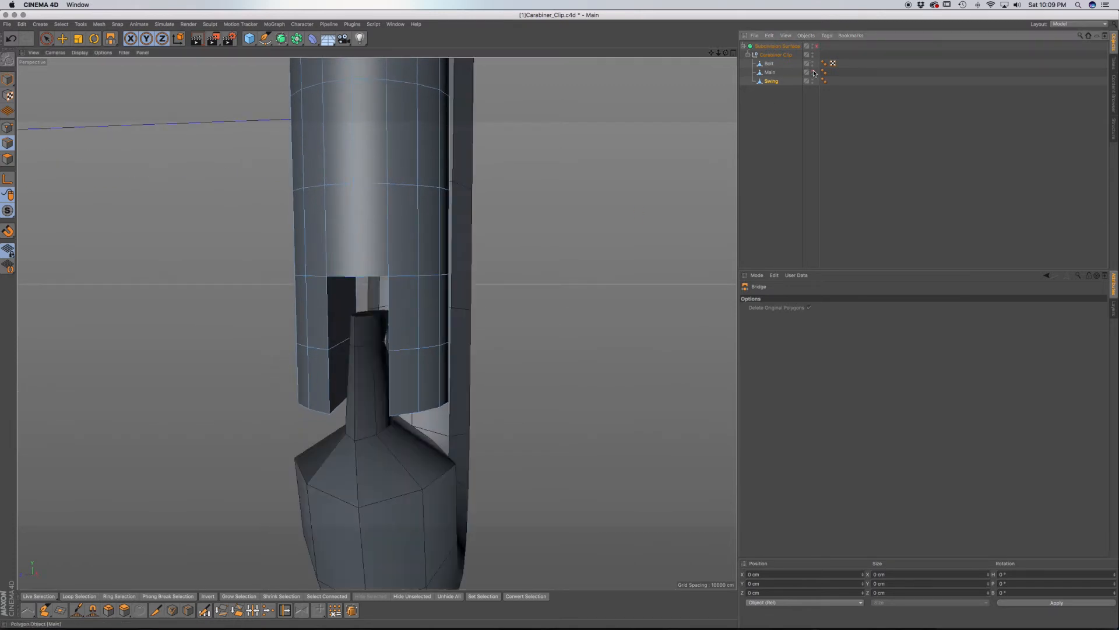
alt+drag(400, 320, 318, 329)
scroll(419, 328, down, 7)
alt+middle_drag(446, 319, 456, 402)
alt+drag(456, 399, 527, 400)
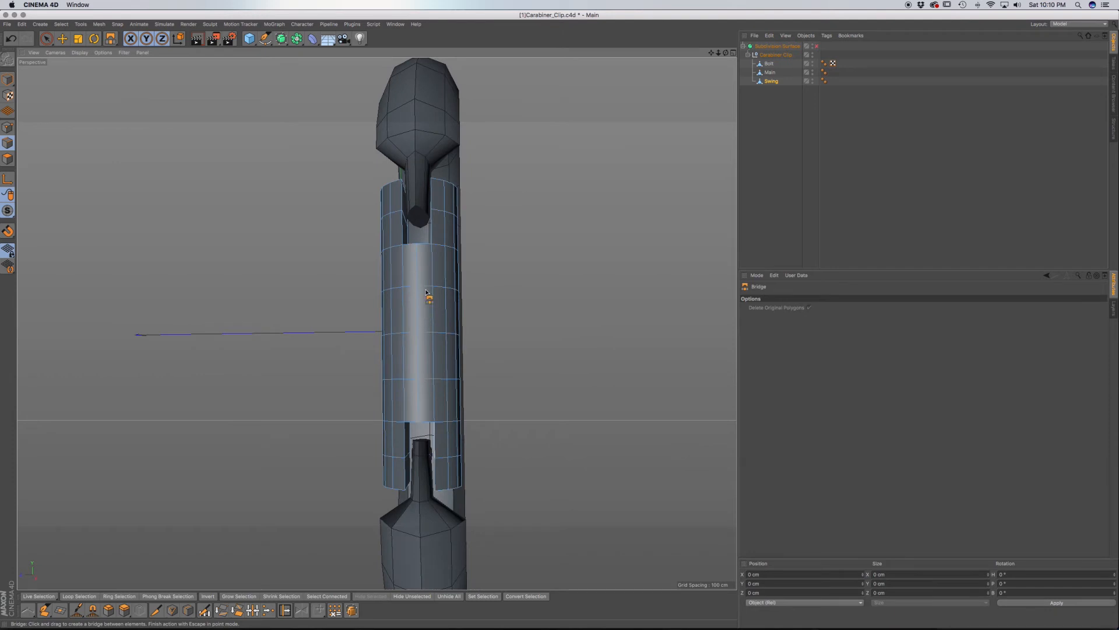
alt+drag(426, 293, 323, 309)
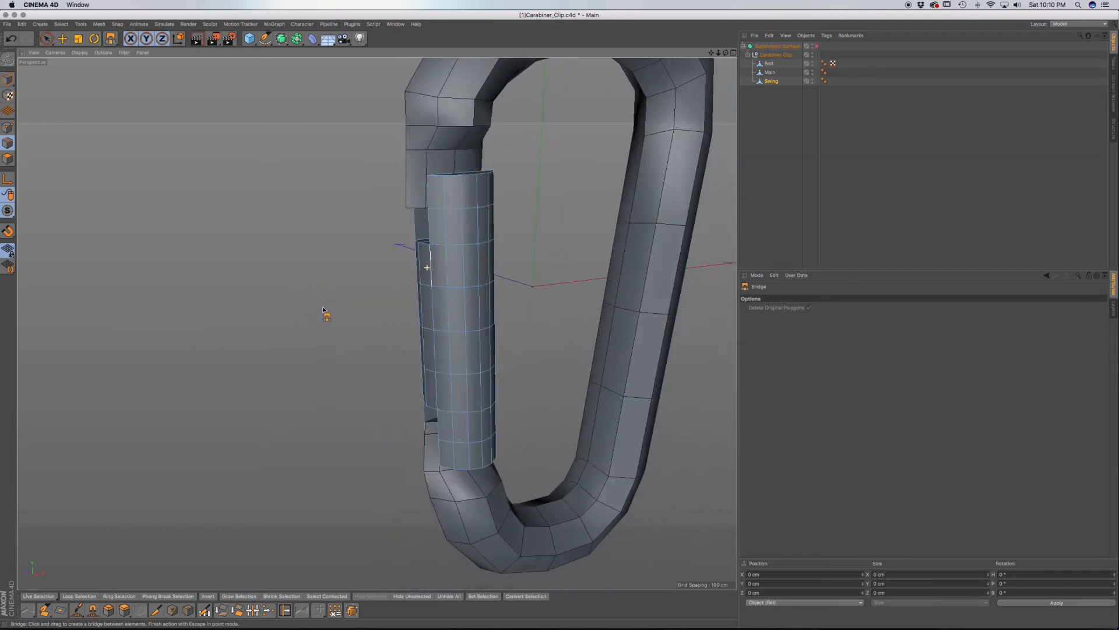
scroll(420, 199, up, 4)
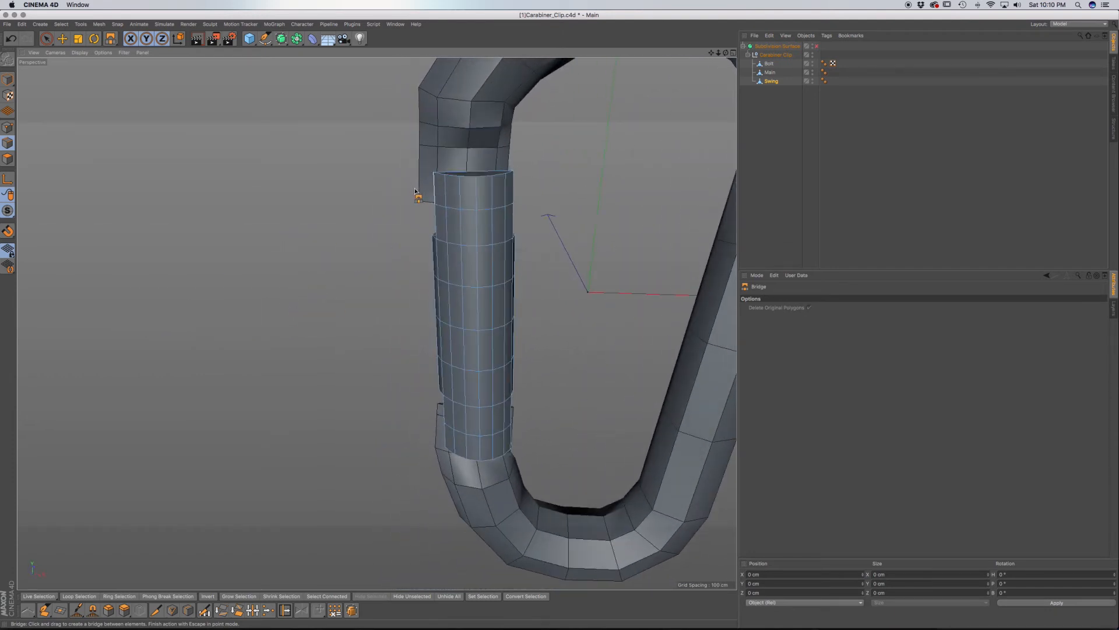
Step: Loop-select the Swing's polygon ring above the lower slot and compare its position with the pivot circle in the front view
key(F4)
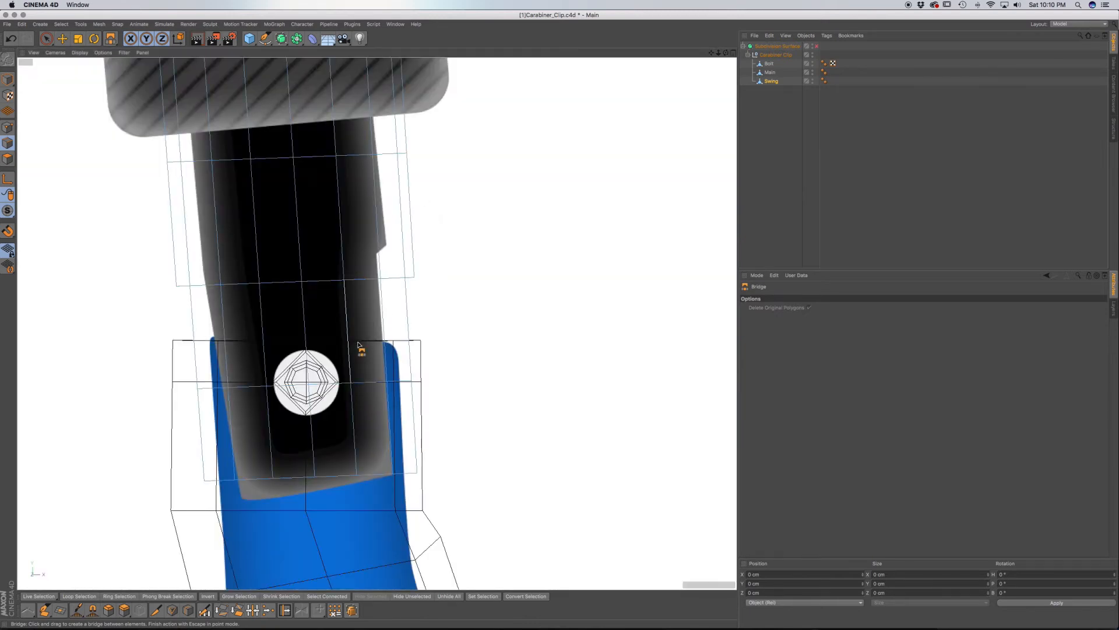
scroll(367, 358, down, 5)
scroll(365, 355, up, 6)
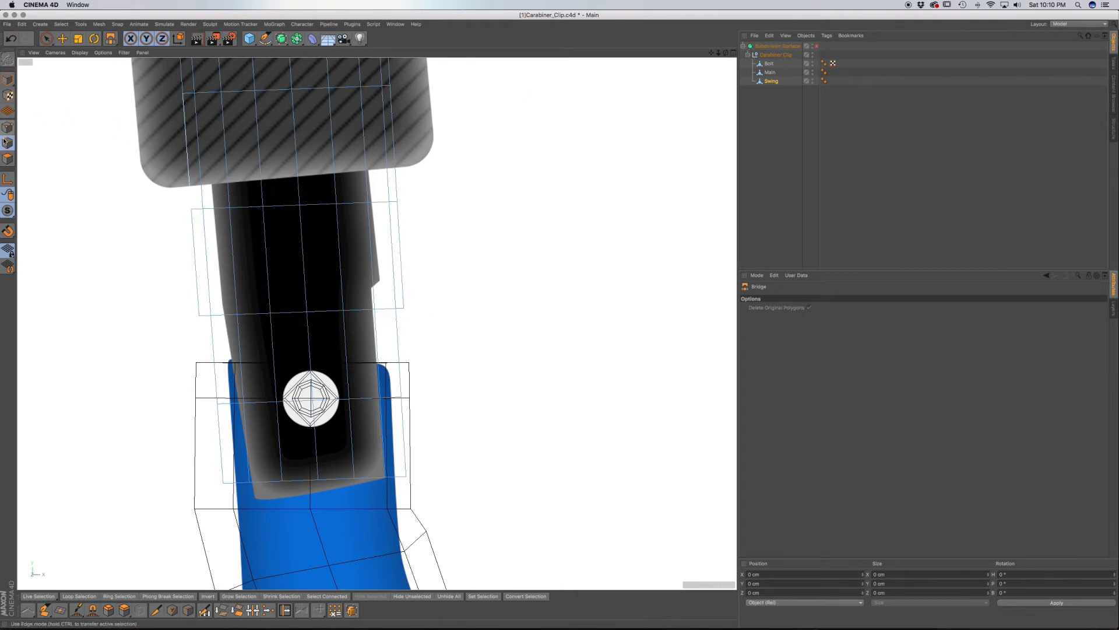
key(F1)
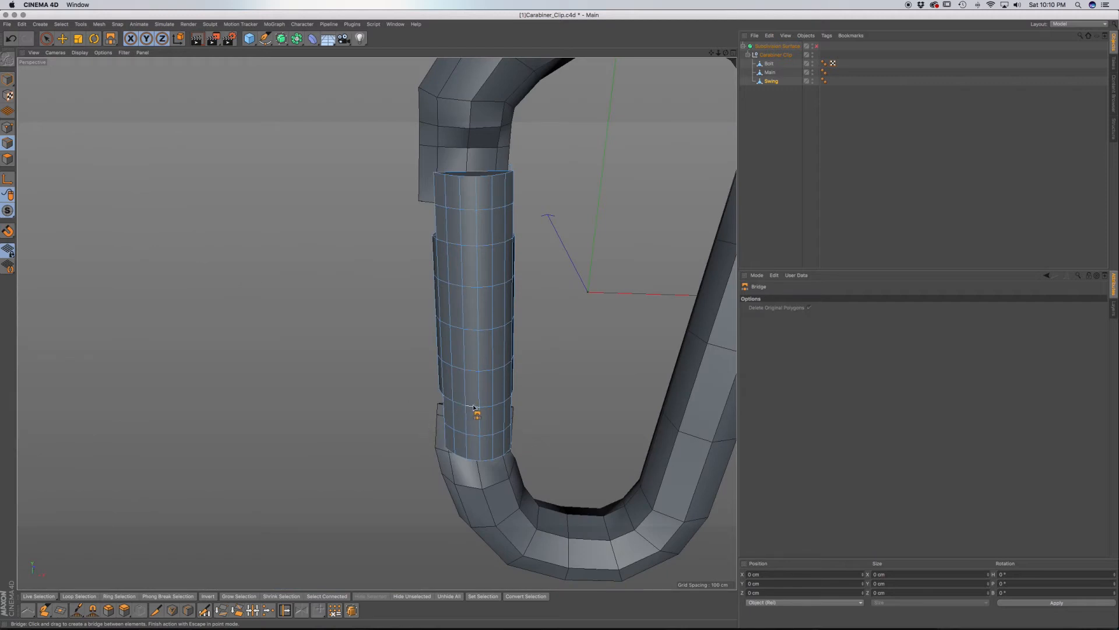
key(u)
key(l)
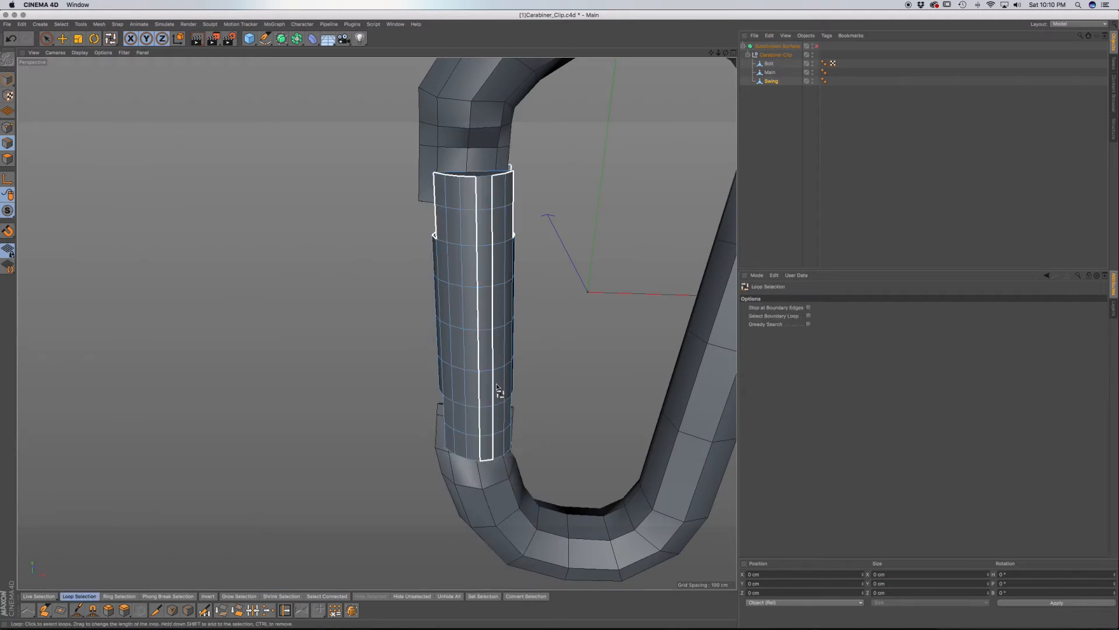
click(7, 159)
click(460, 390)
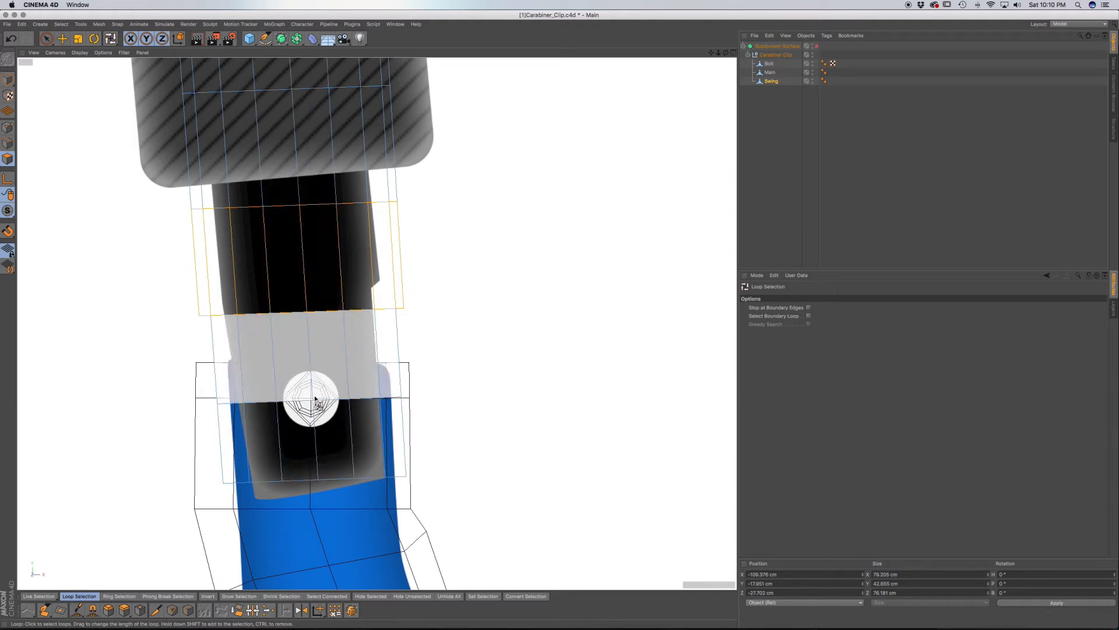
key(space)
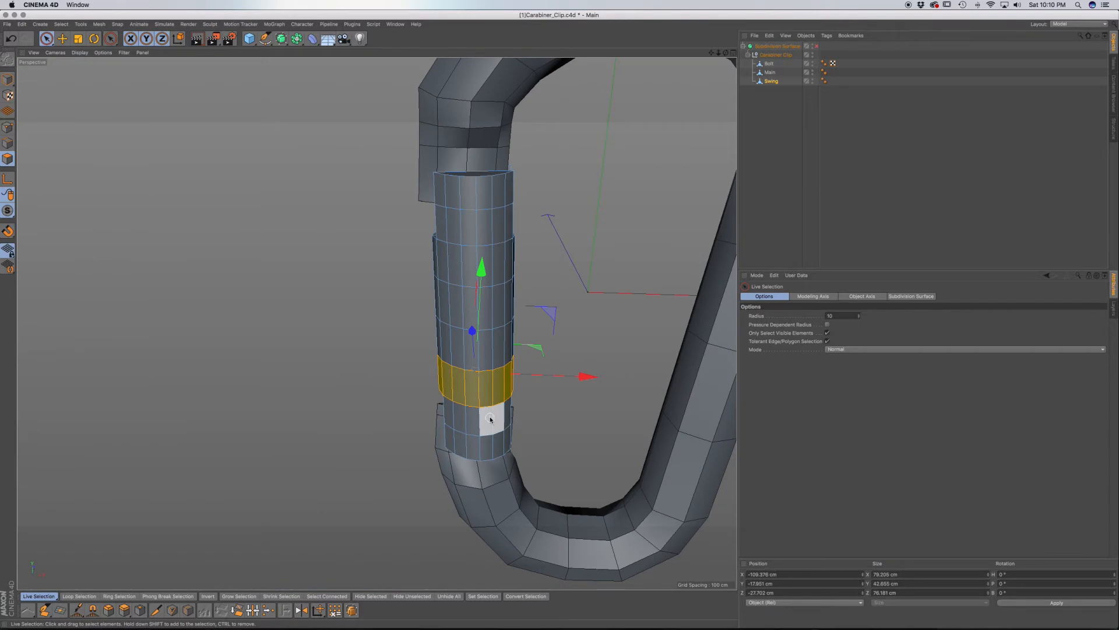
middle_click(491, 418)
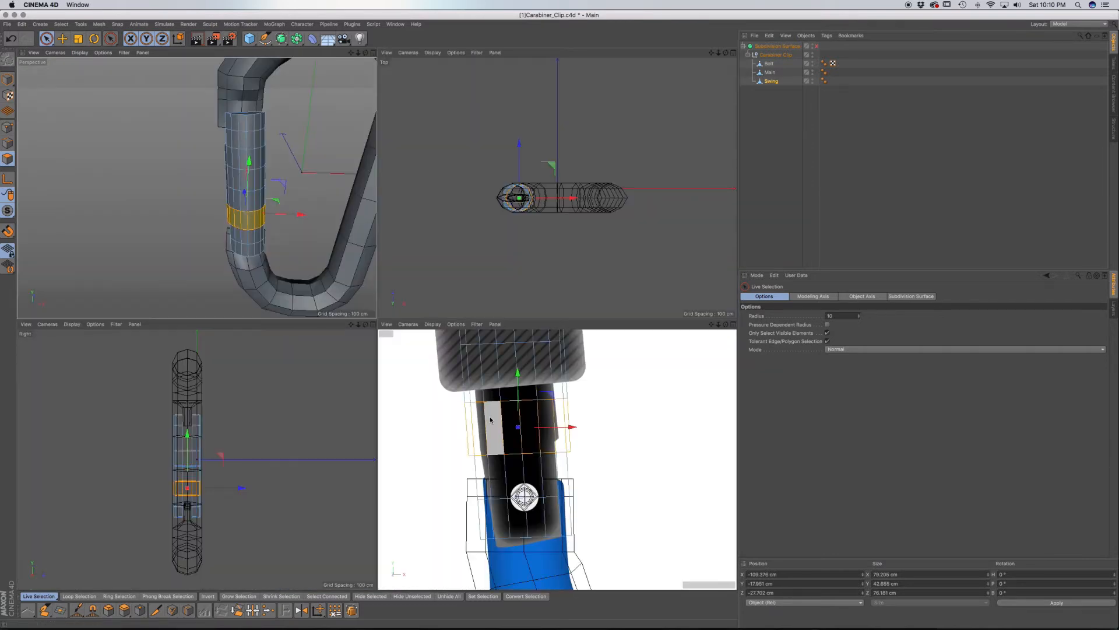
middle_click(490, 421)
Step: In point mode, select the Swing point at the centre of the lower pivot circle and check its location in perspective
click(8, 127)
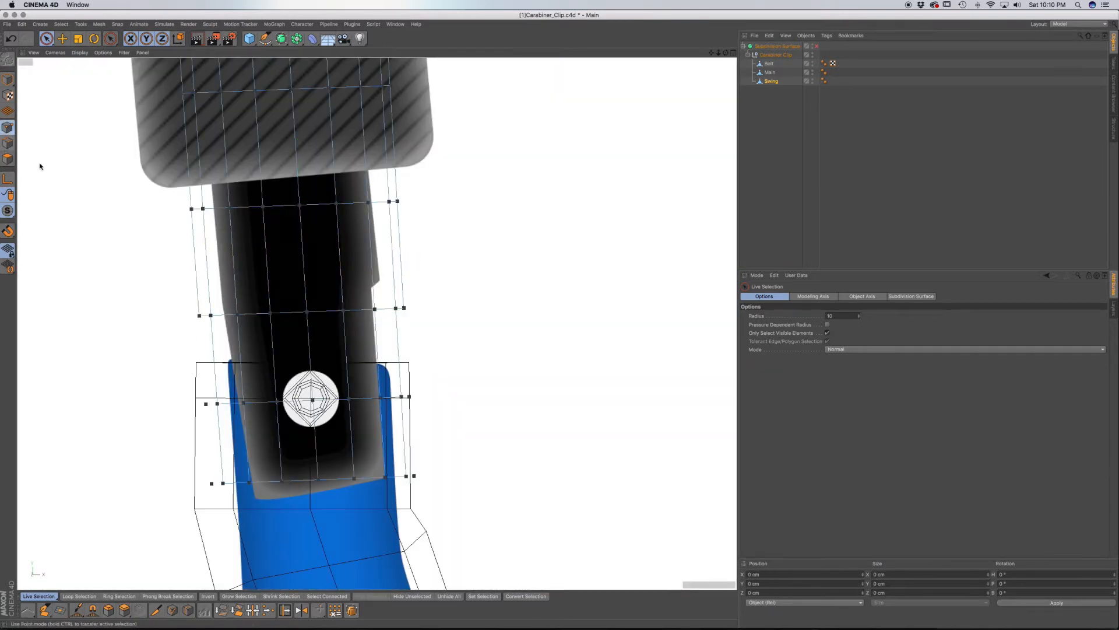
click(314, 400)
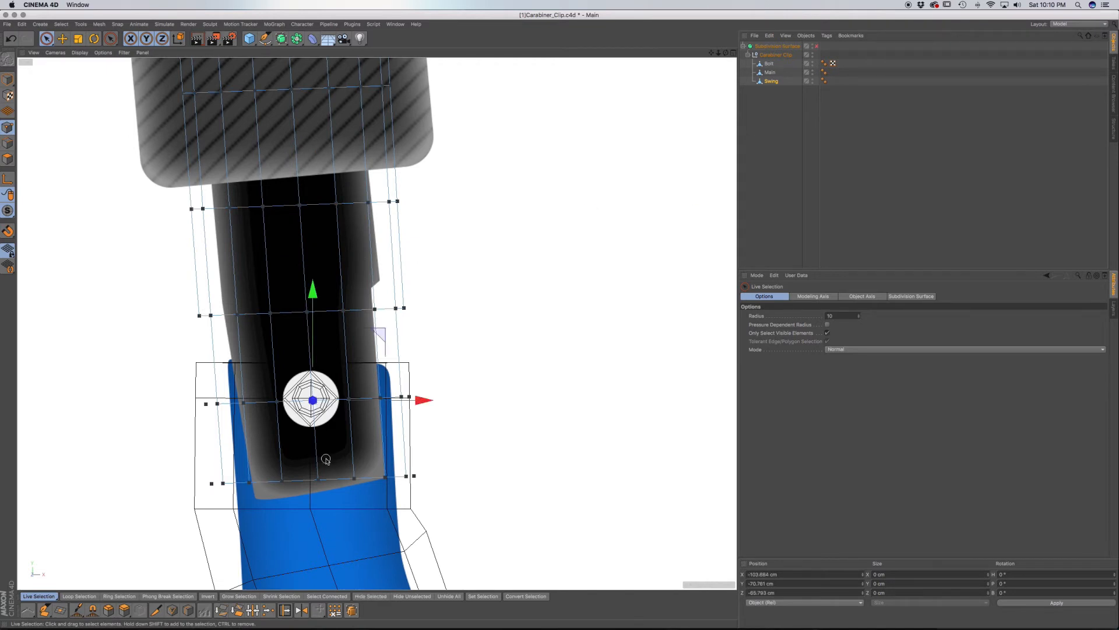
key(F1)
scroll(479, 445, up, 6)
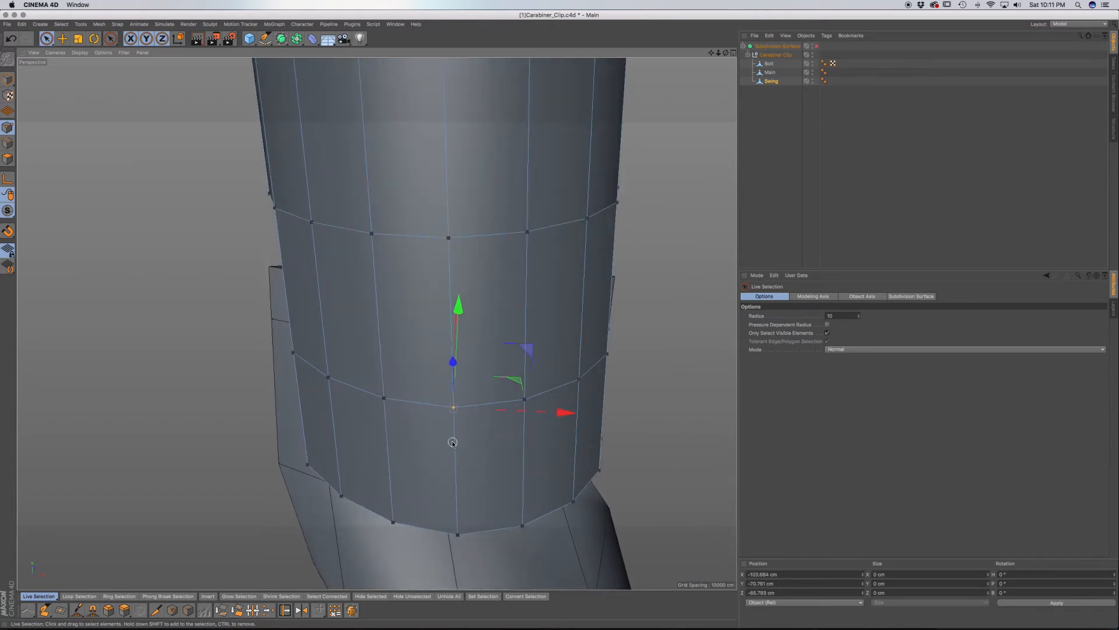
alt+drag(406, 437, 537, 414)
scroll(195, 428, down, 6)
alt+drag(176, 431, 88, 420)
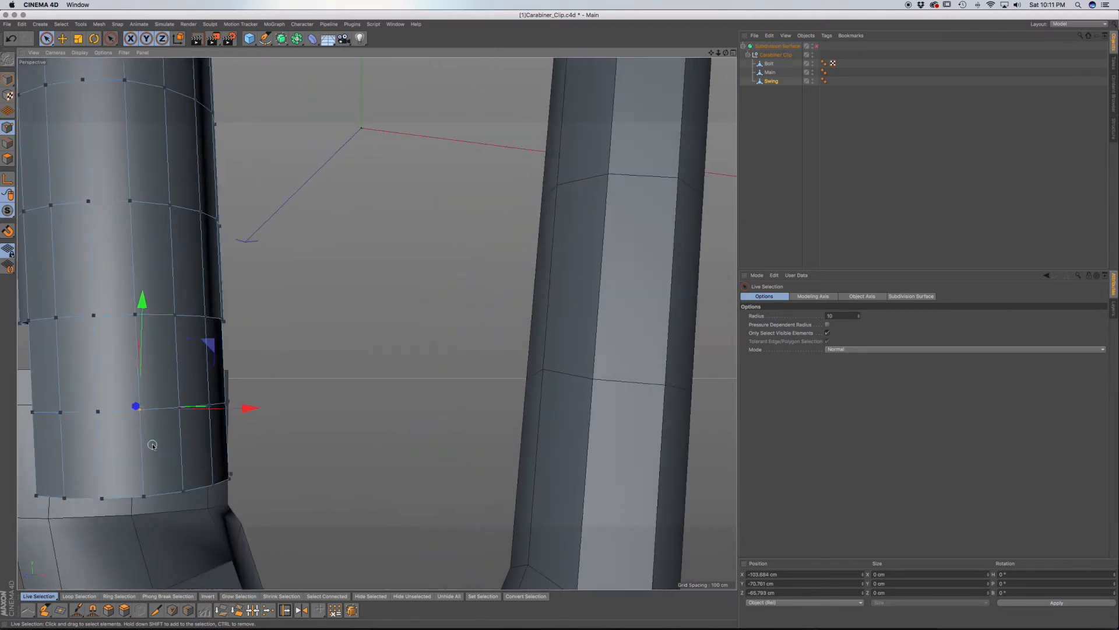
key(F4)
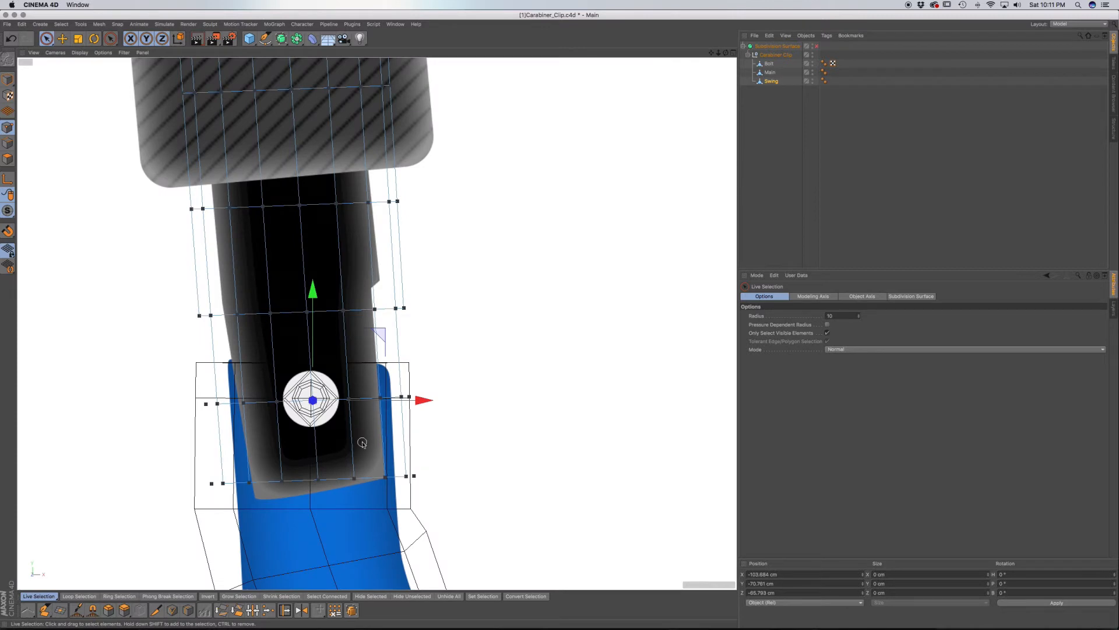
Step: Rectangle-select the points on both sides of the Swing at the lower pivot circle's centre, including hidden ones
drag(46, 38, 106, 74)
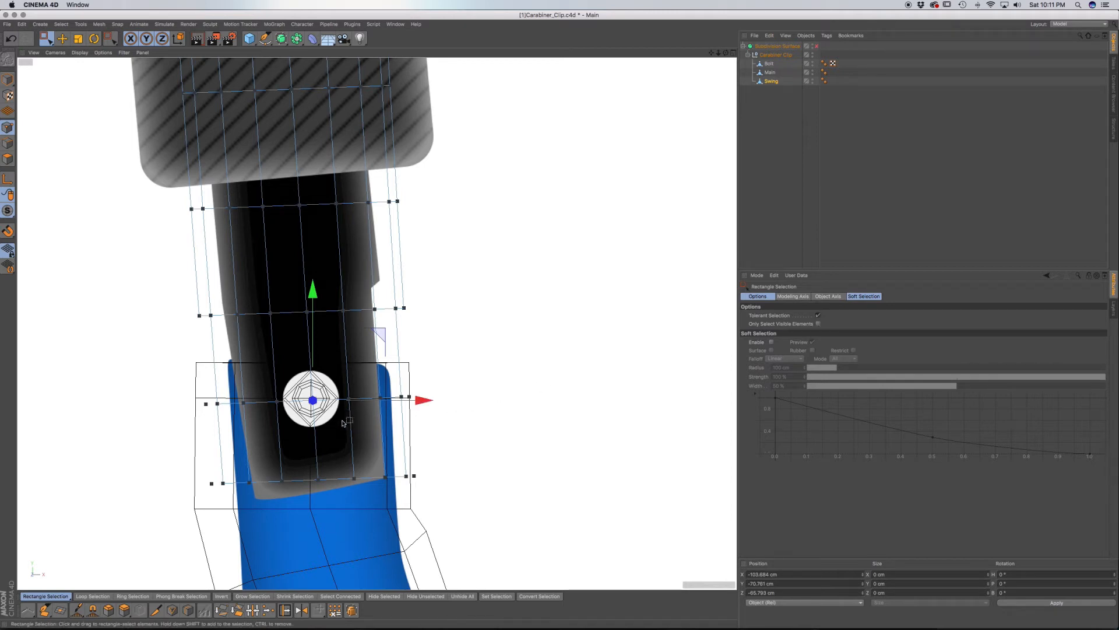
drag(340, 426, 294, 375)
key(F1)
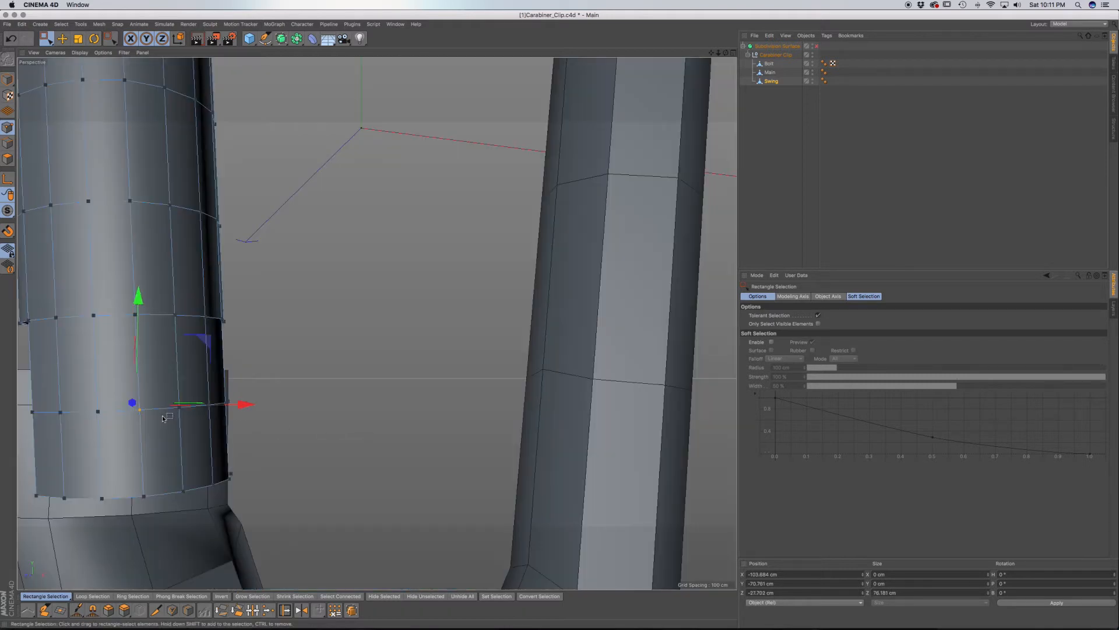
alt+middle_drag(173, 427, 469, 432)
alt+drag(343, 436, 459, 437)
alt+drag(192, 473, 236, 455)
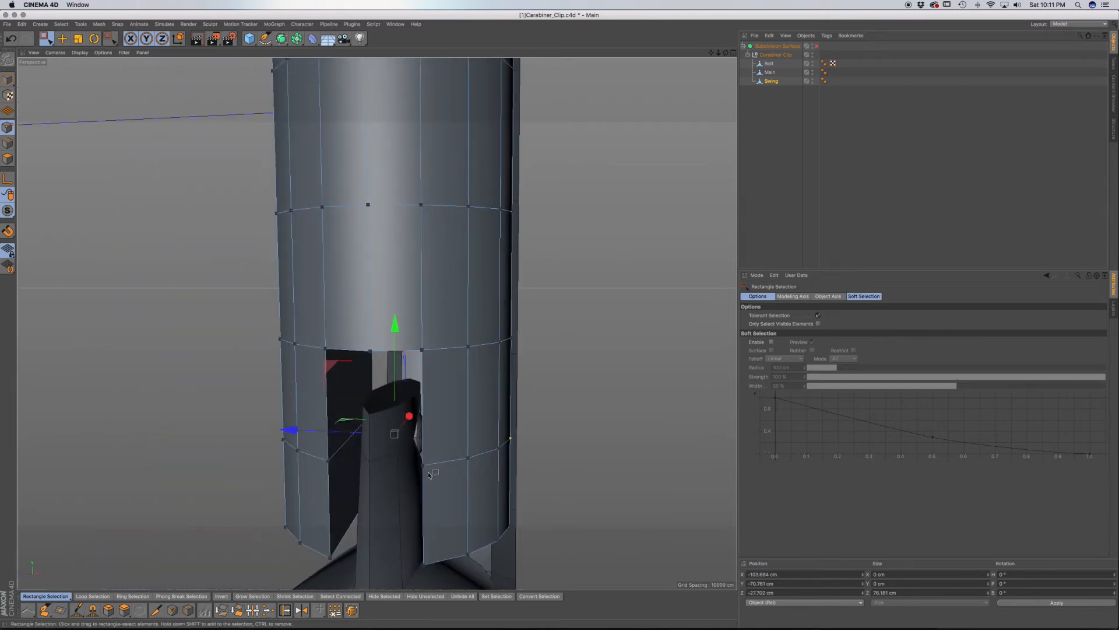
alt+drag(428, 468, 409, 469)
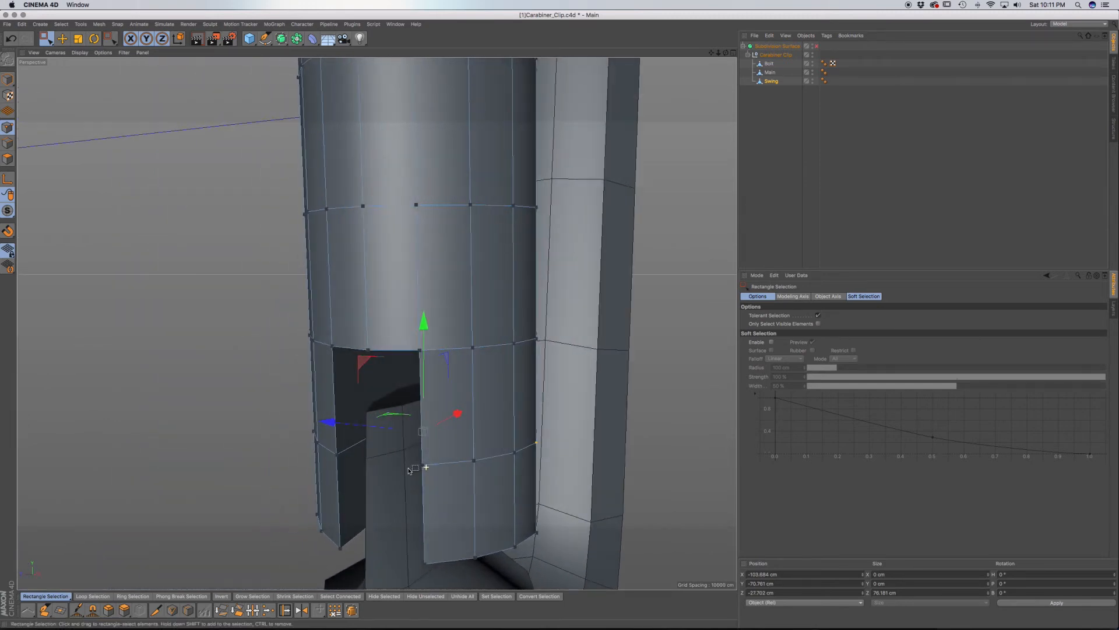
key(F4)
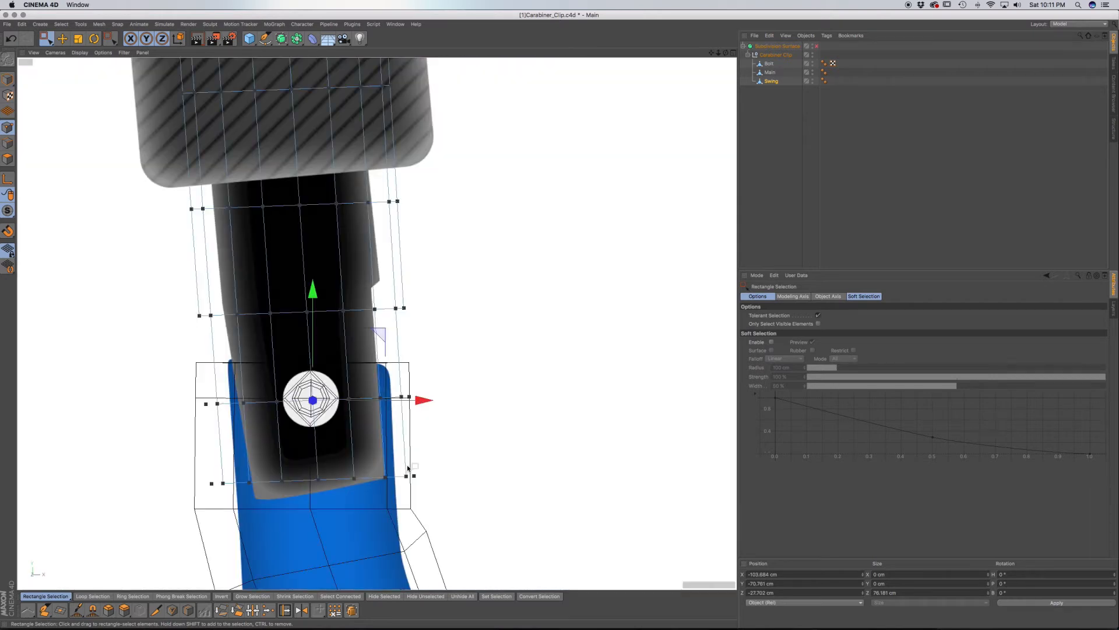
Step: Try to bevel the points on both sides of the Swing at the lower pivot with an 11.684 cm offset
right_click(408, 468)
click(409, 469)
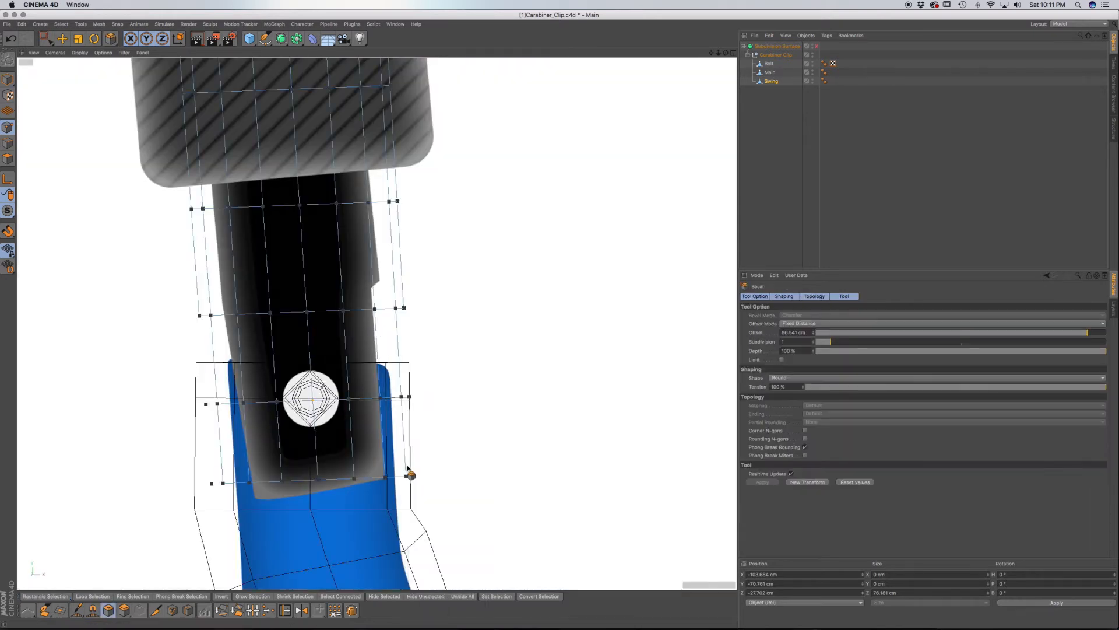
drag(342, 429, 324, 402)
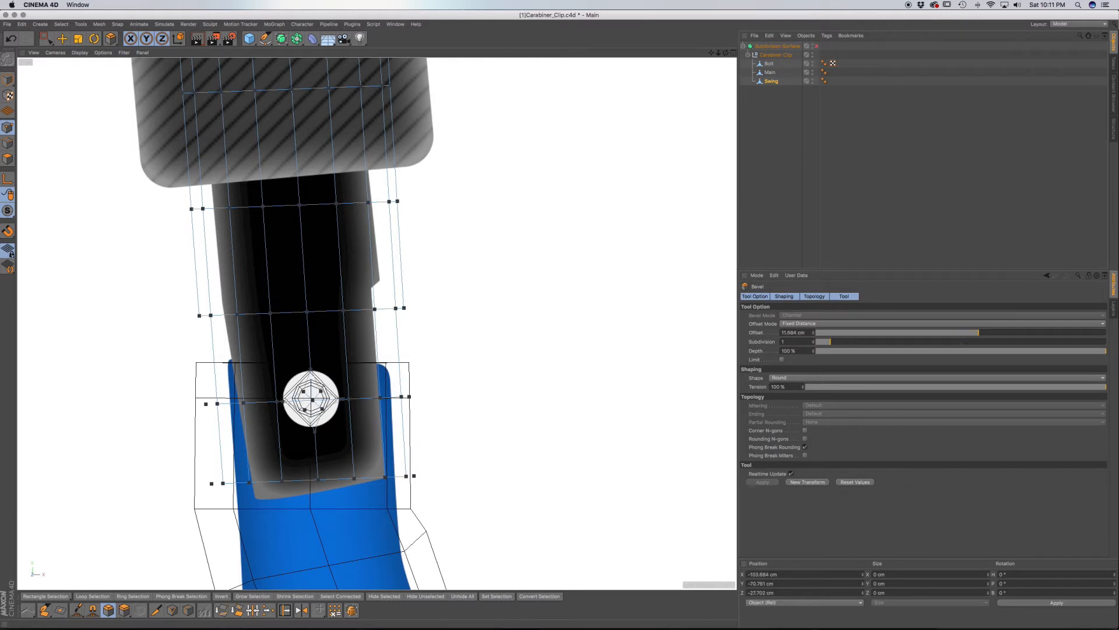
drag(327, 402, 328, 402)
key(F1)
alt+drag(454, 451, 366, 449)
key(super+z)
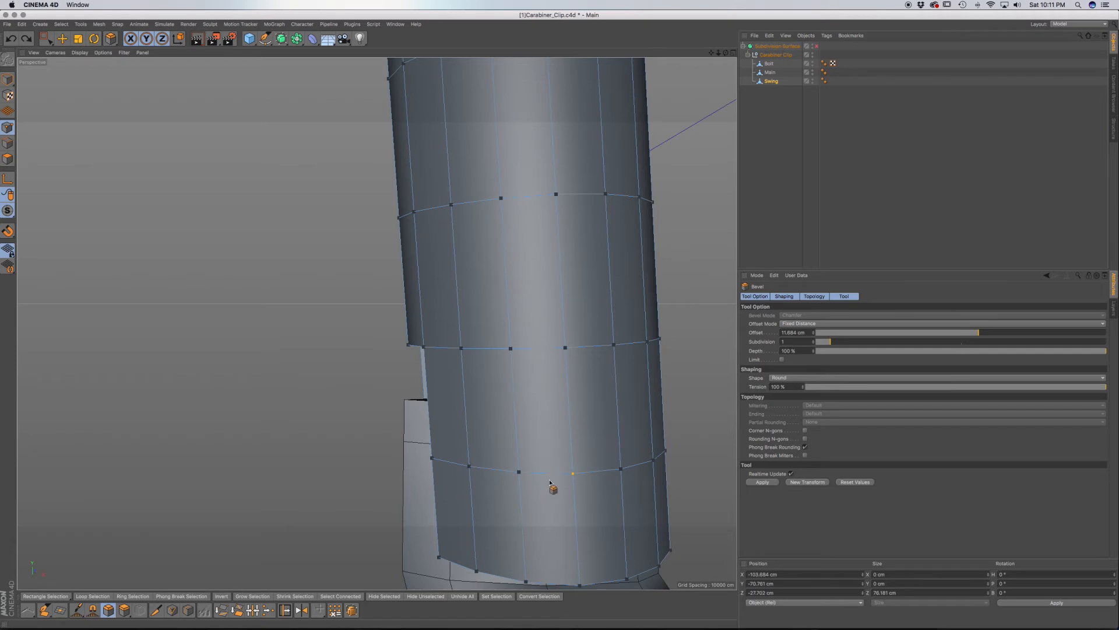
Step: Select only the near-side Swing point at the lower pivot and bevel it with an offset of about 12.146 cm
alt+middle_drag(545, 473, 458, 407)
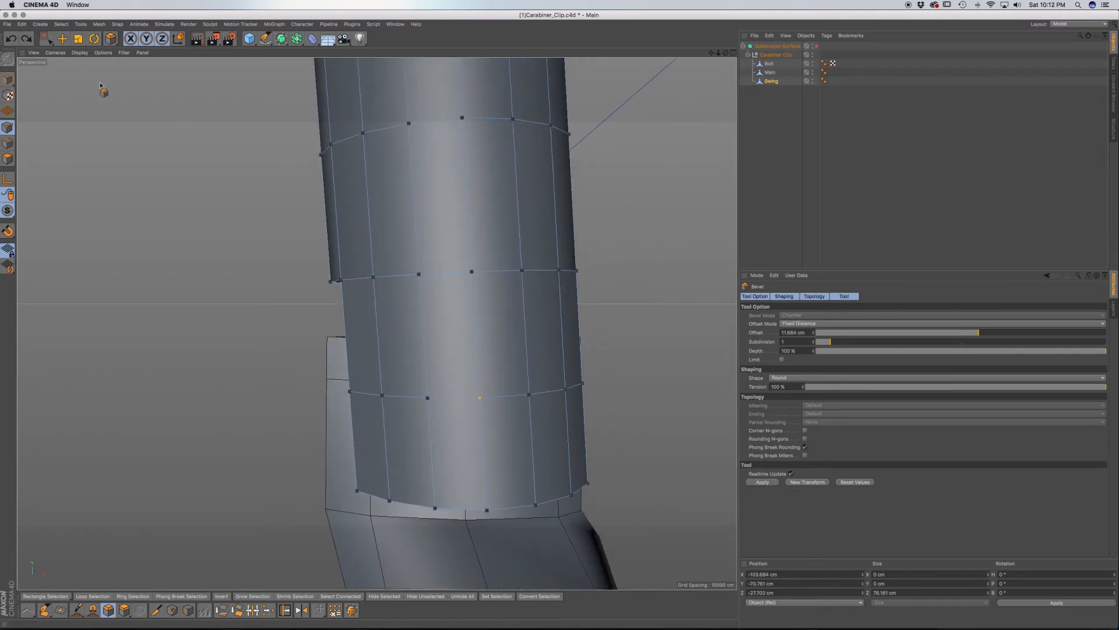
drag(45, 38, 73, 50)
click(376, 387)
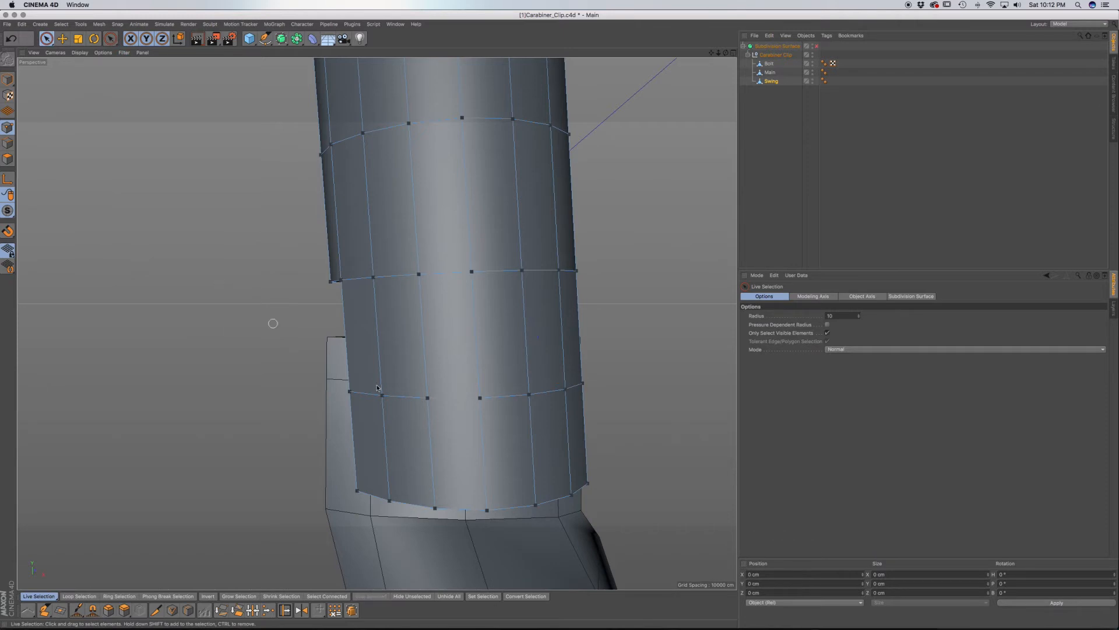
click(482, 399)
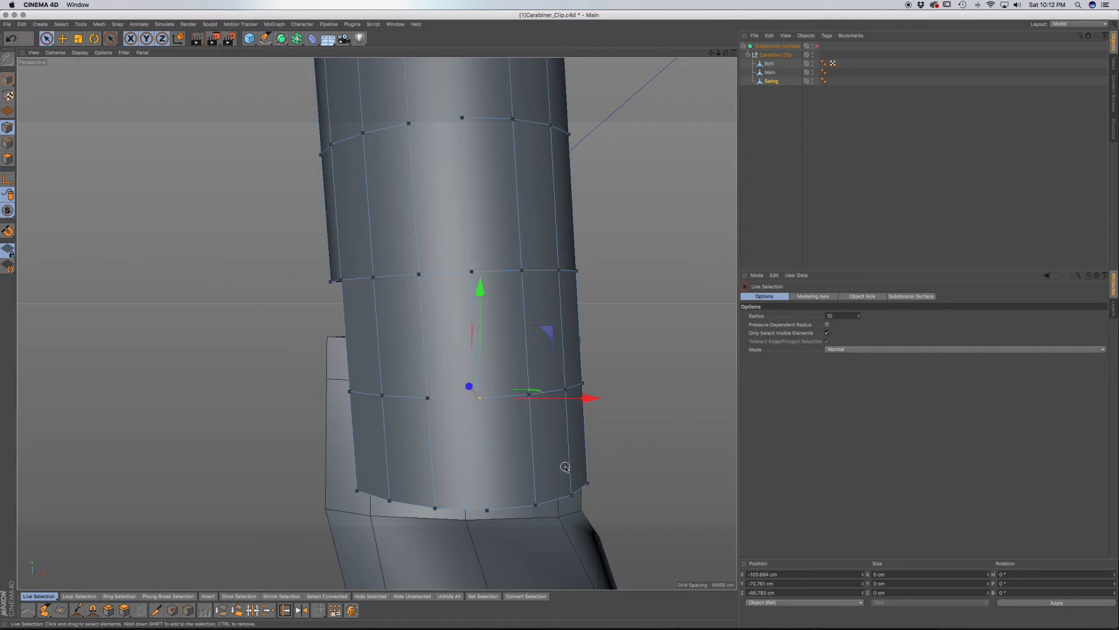
key(m)
key(s)
drag(480, 393, 494, 393)
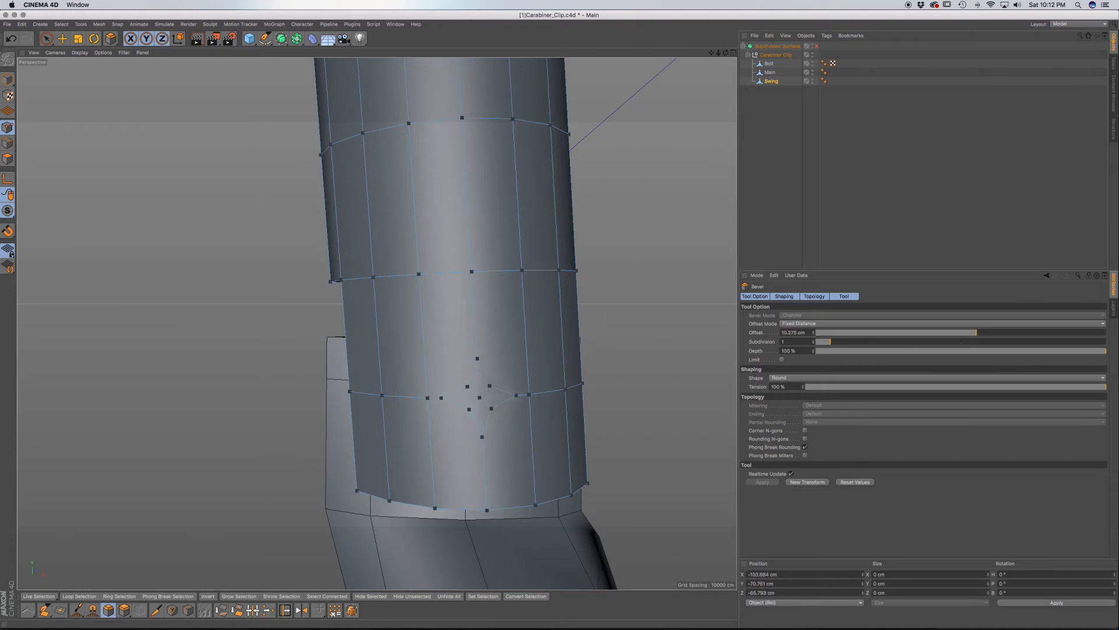
drag(499, 409, 499, 410)
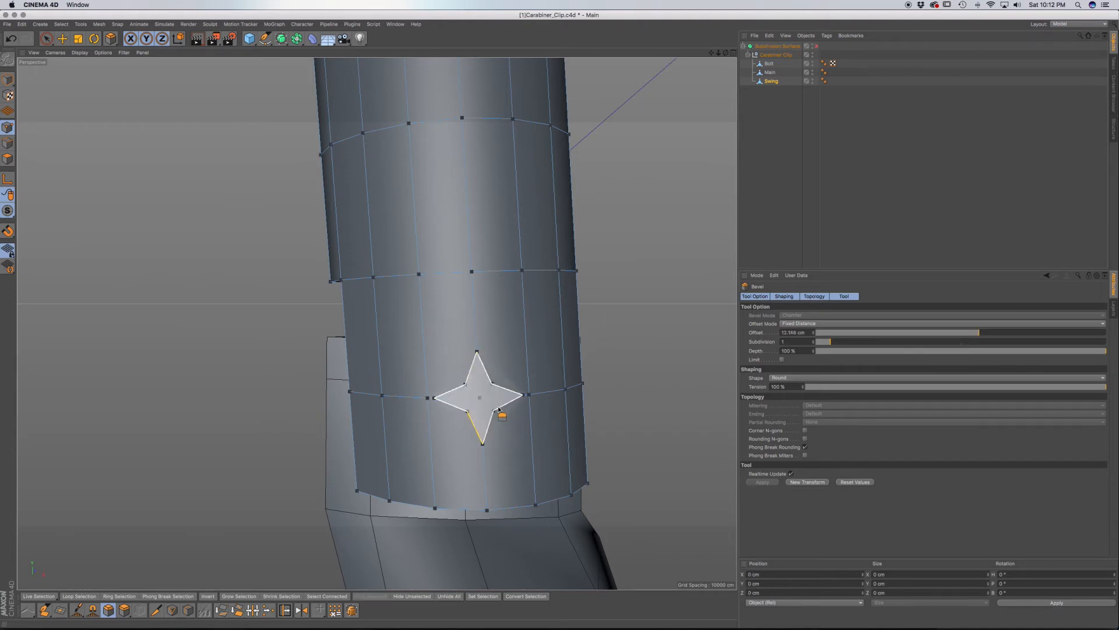
Step: Examine the shape of the beveled pivot opening and the surrounding Swing surface from several angles
scroll(499, 414, up, 6)
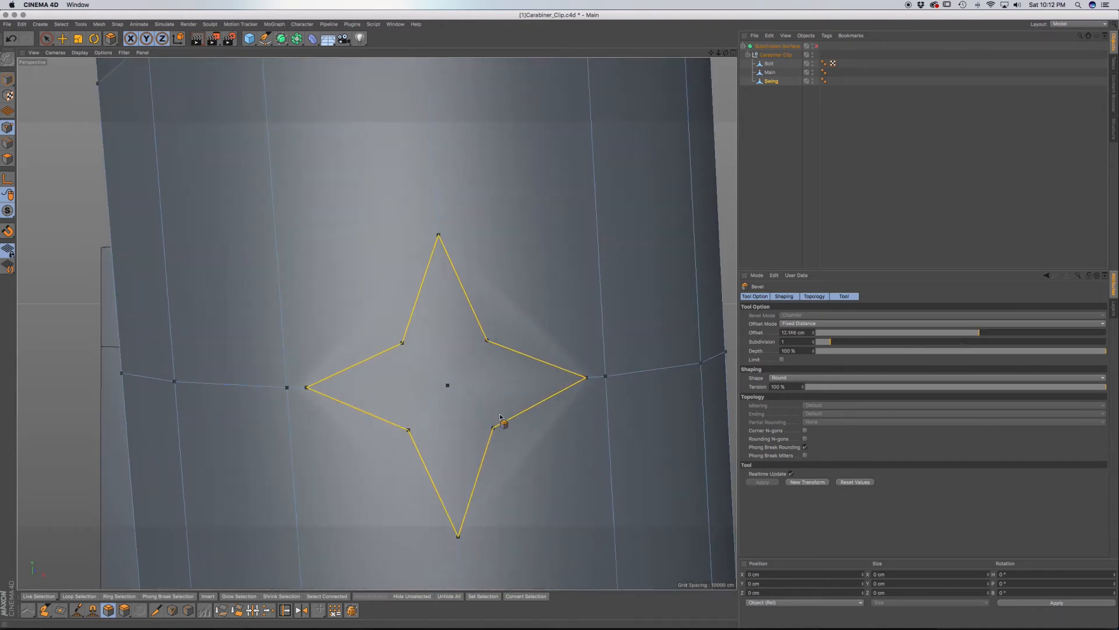
mouse_move(492, 418)
alt+mouse_down()
mouse_move(572, 420)
mouse_move(513, 435)
mouse_move(486, 420)
alt+mouse_up()
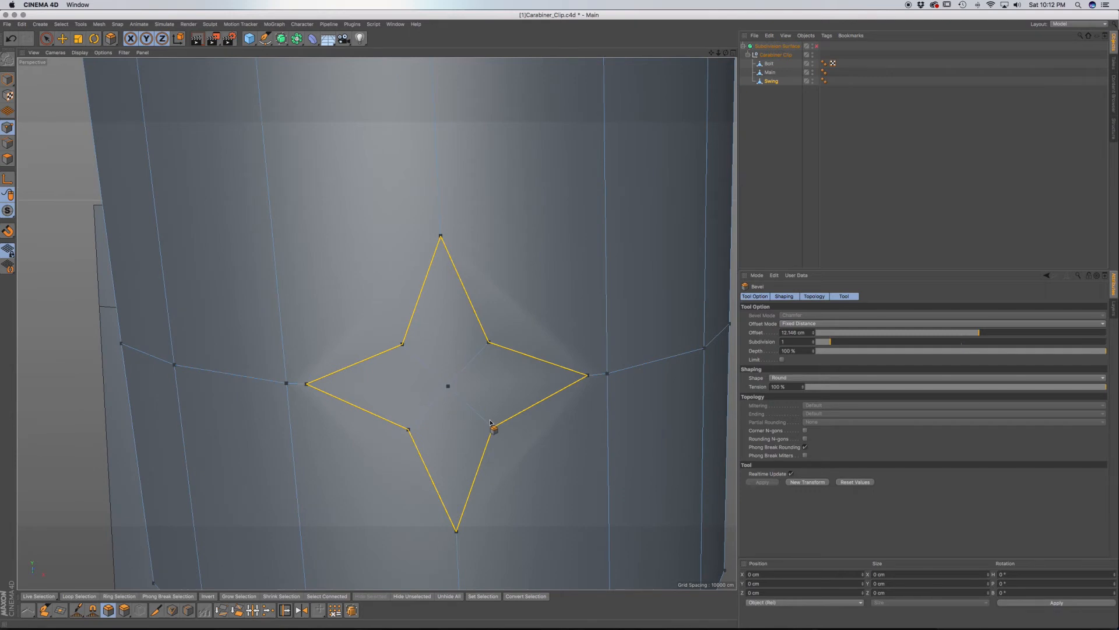
scroll(490, 420, down, 6)
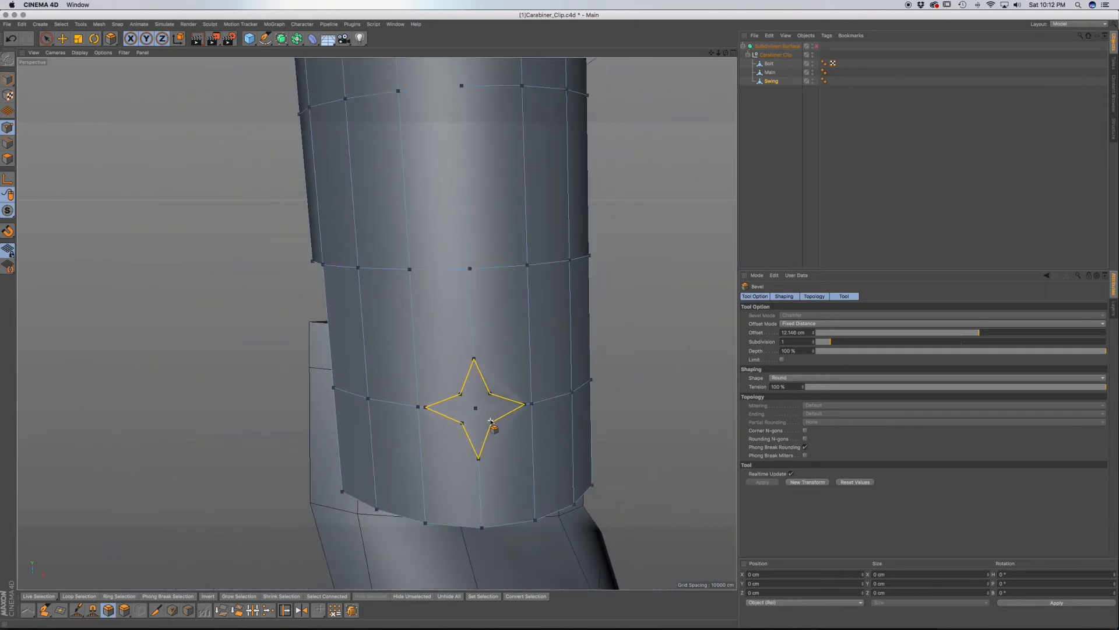
alt+drag(491, 415, 483, 394)
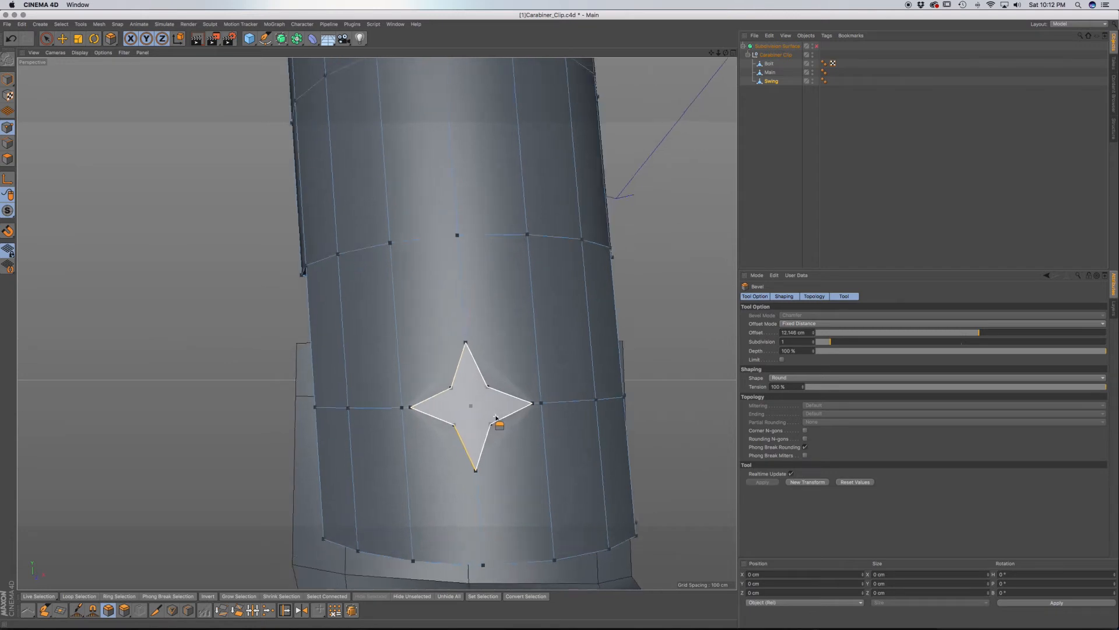
scroll(501, 426, up, 5)
alt+drag(501, 427, 440, 415)
alt+drag(514, 409, 512, 375)
scroll(505, 372, down, 4)
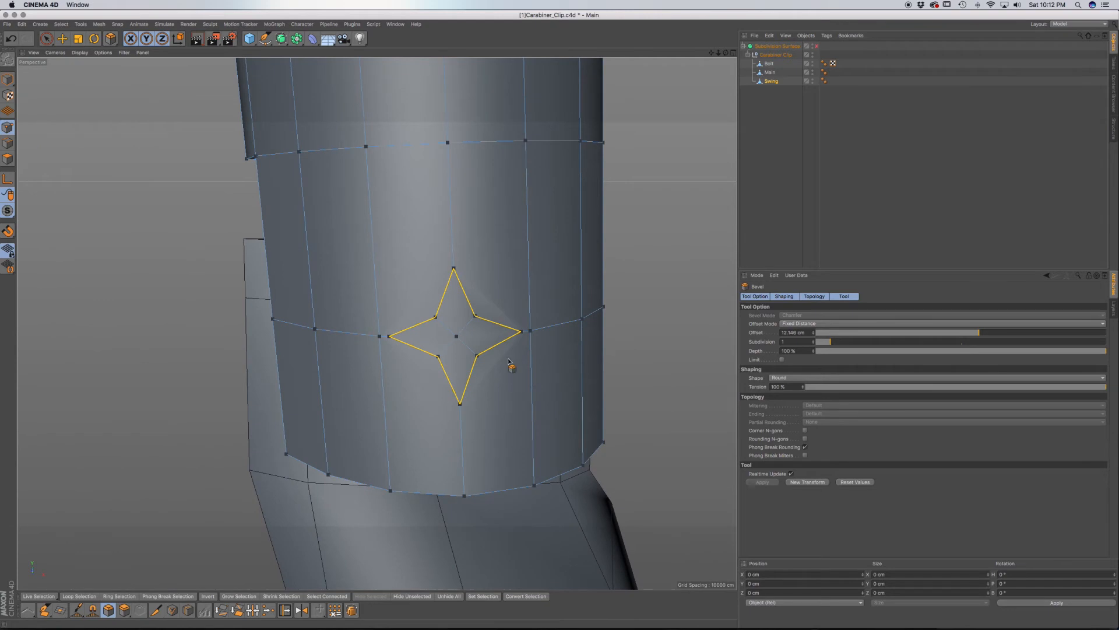
Step: Undo the bevel of the near-side Swing point at the lower pivot
click(46, 39)
key(super+z)
mouse_move(488, 384)
alt+mouse_down()
mouse_move(579, 368)
mouse_move(475, 375)
alt+mouse_up()
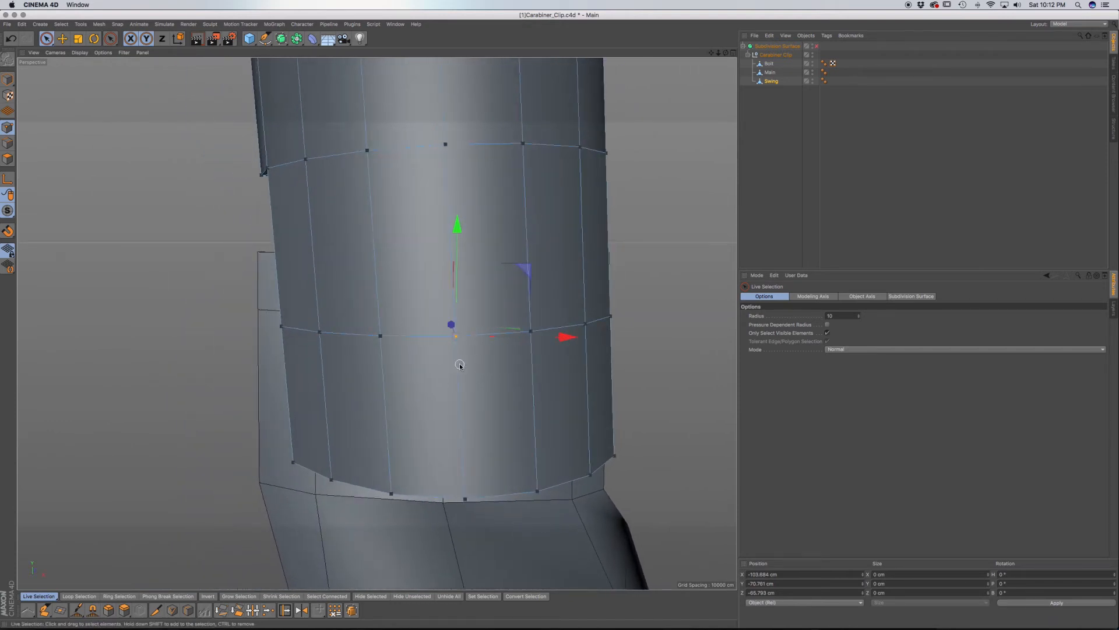
key(k)
key(l)
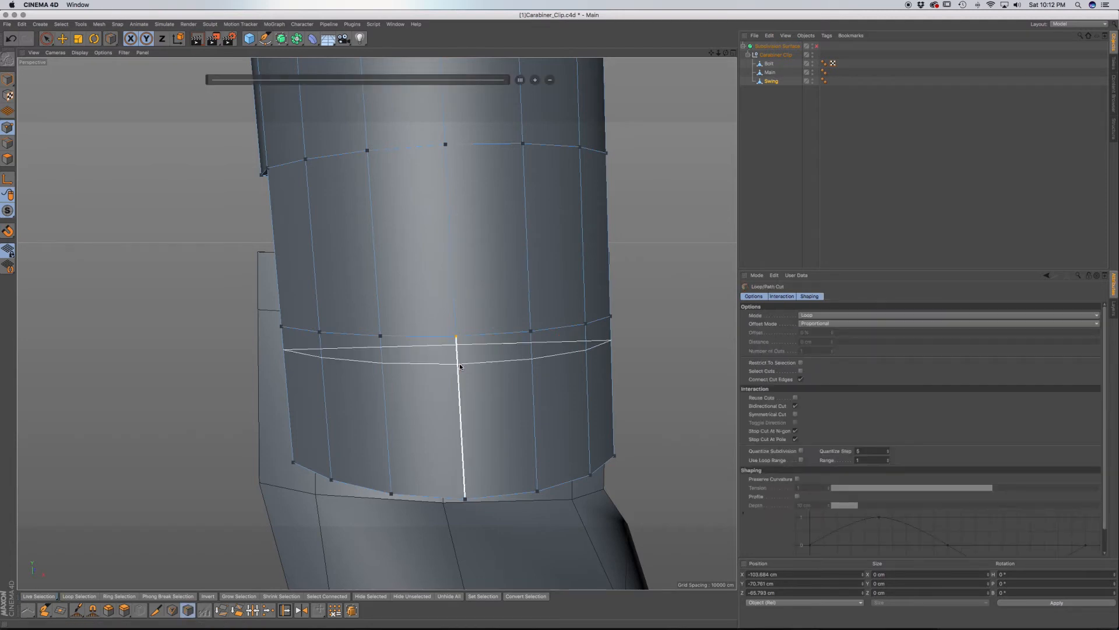
Step: Loop-select the near-side horizontal edges through the lower pivot's centre on the Swing and bevel them in Chamfer mode with an offset of about 12.541 cm
key(u)
key(l)
click(497, 344)
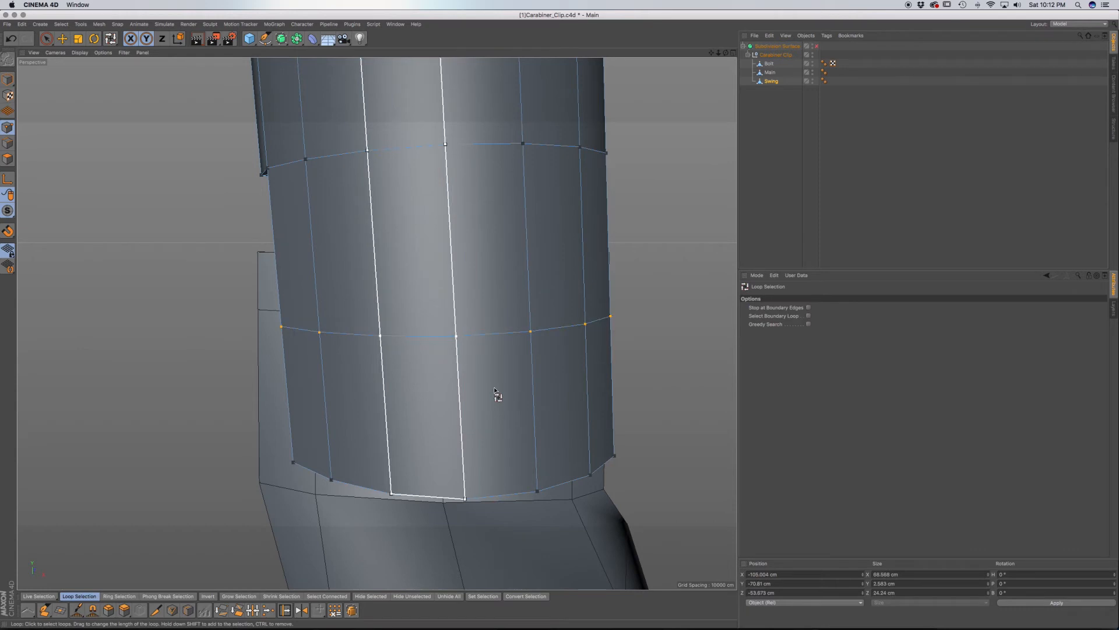
click(7, 143)
click(449, 337)
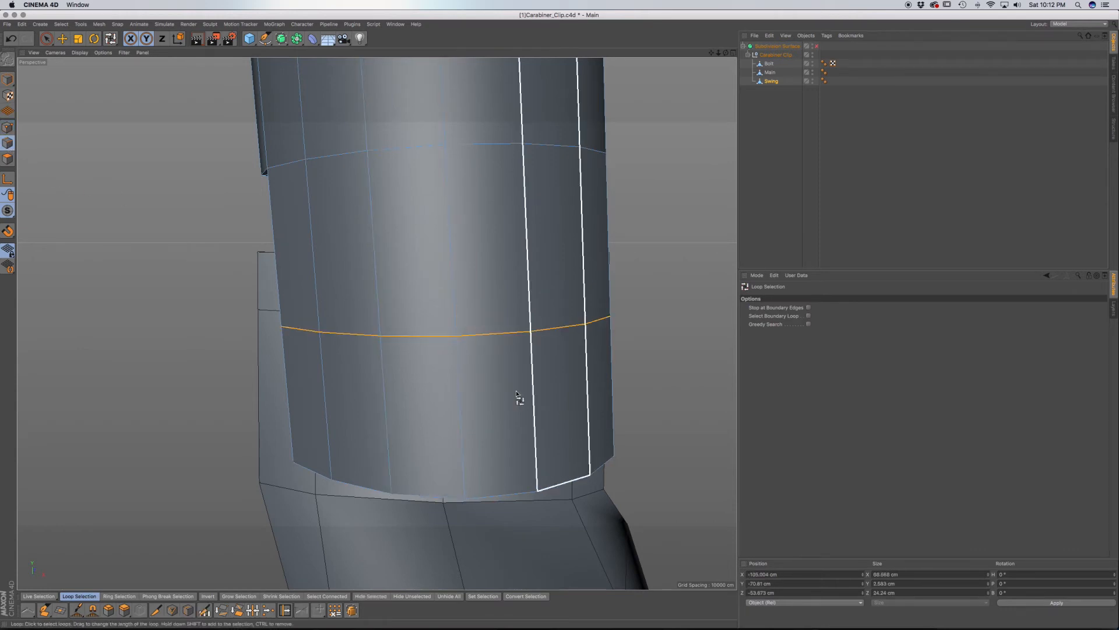
key(m)
key(s)
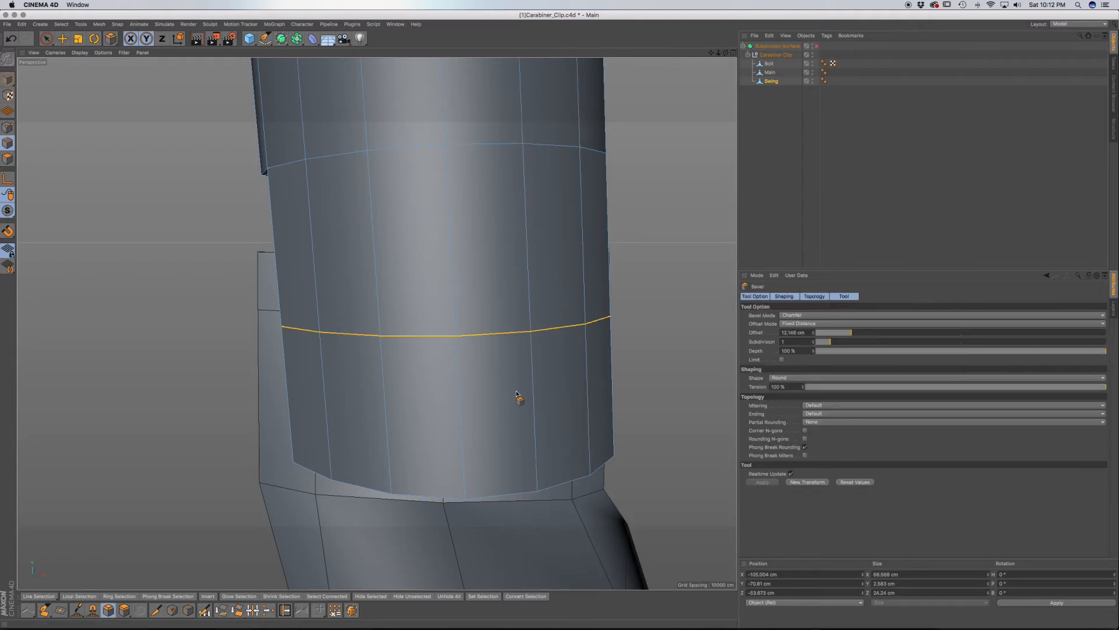
mouse_move(516, 395)
mouse_down()
mouse_move(563, 395)
mouse_move(505, 397)
mouse_up()
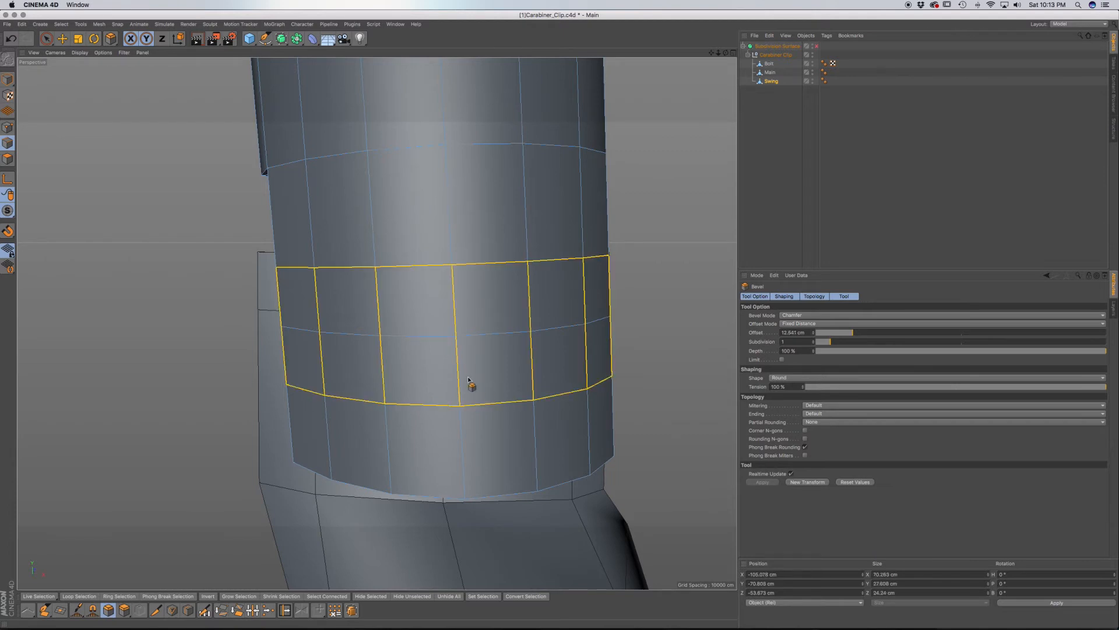
Step: Try an inner extrude of about 3.818 cm on the four near-side polygons around the Swing's lower pivot
click(9, 158)
click(47, 39)
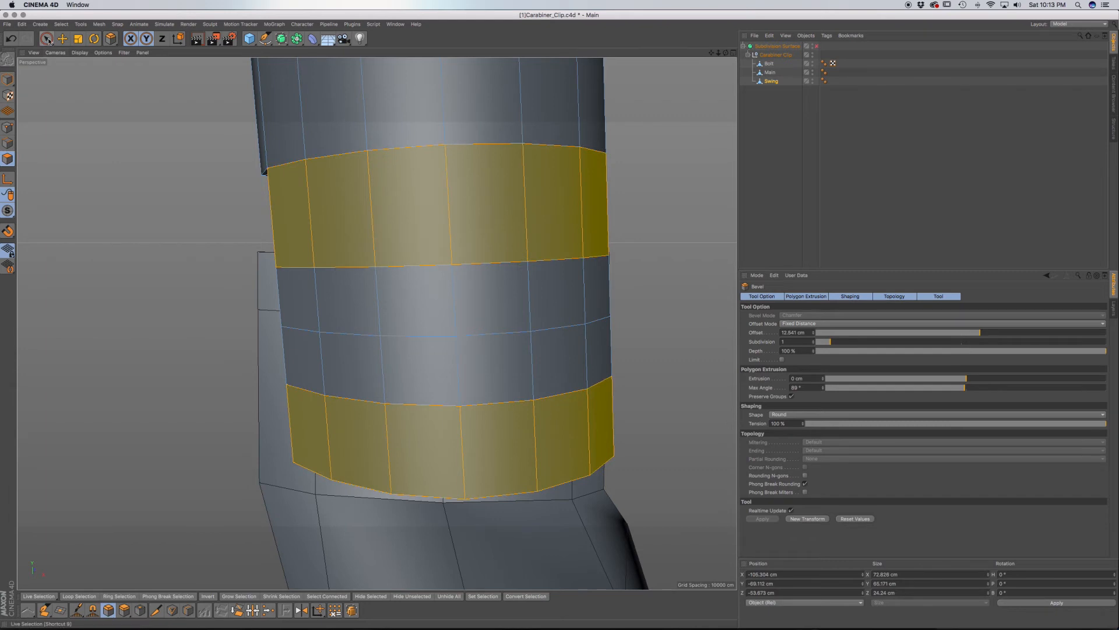
mouse_move(428, 309)
mouse_down()
mouse_move(474, 327)
mouse_move(464, 348)
mouse_up()
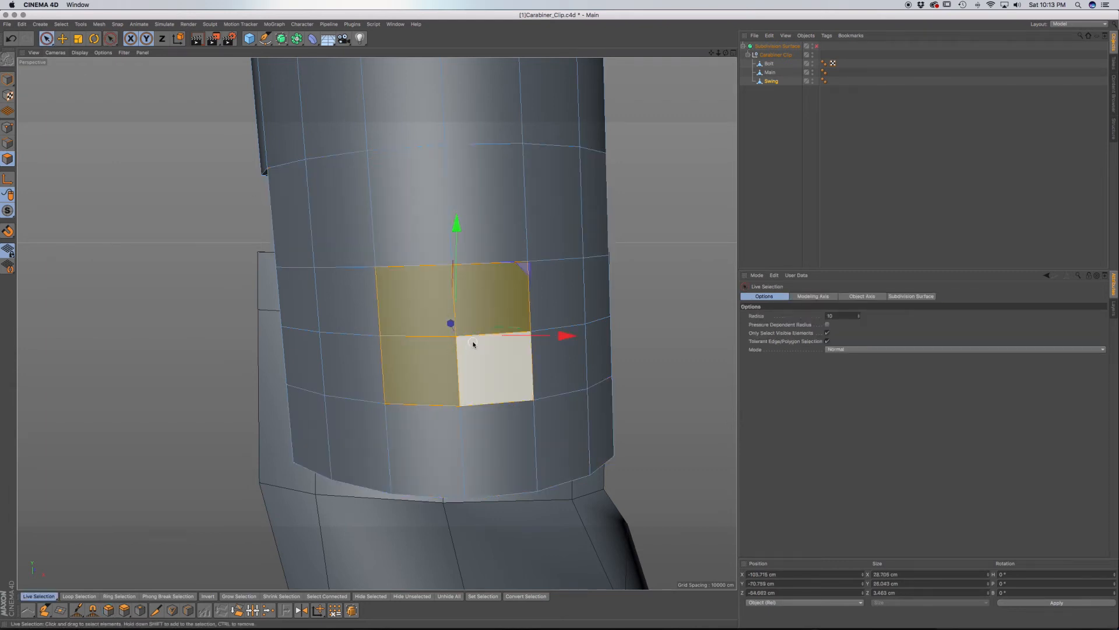
key(i)
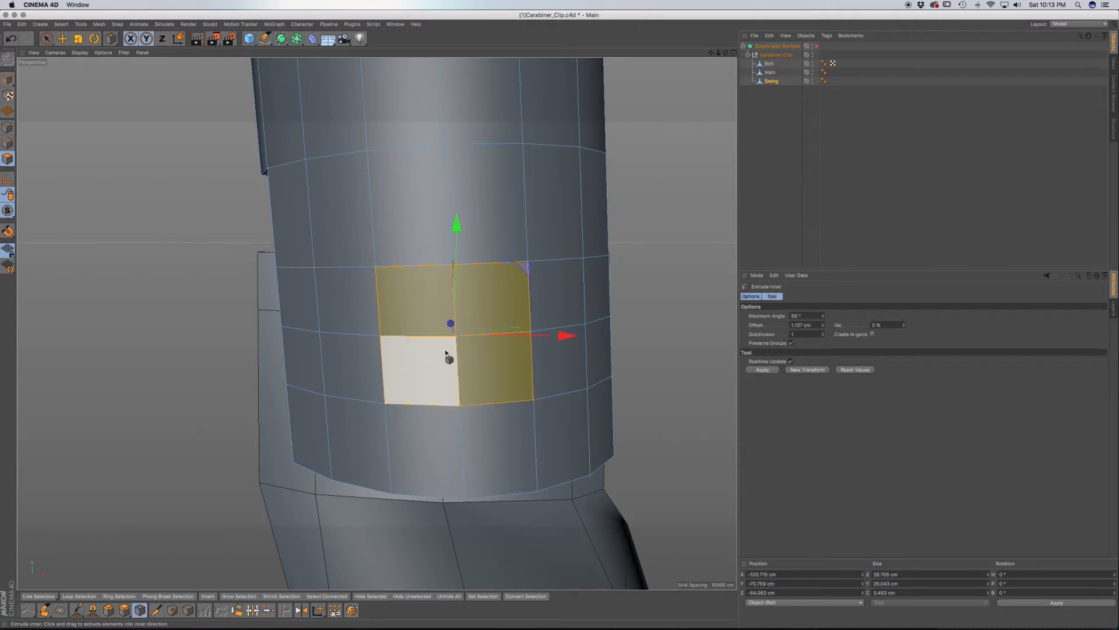
key(F4)
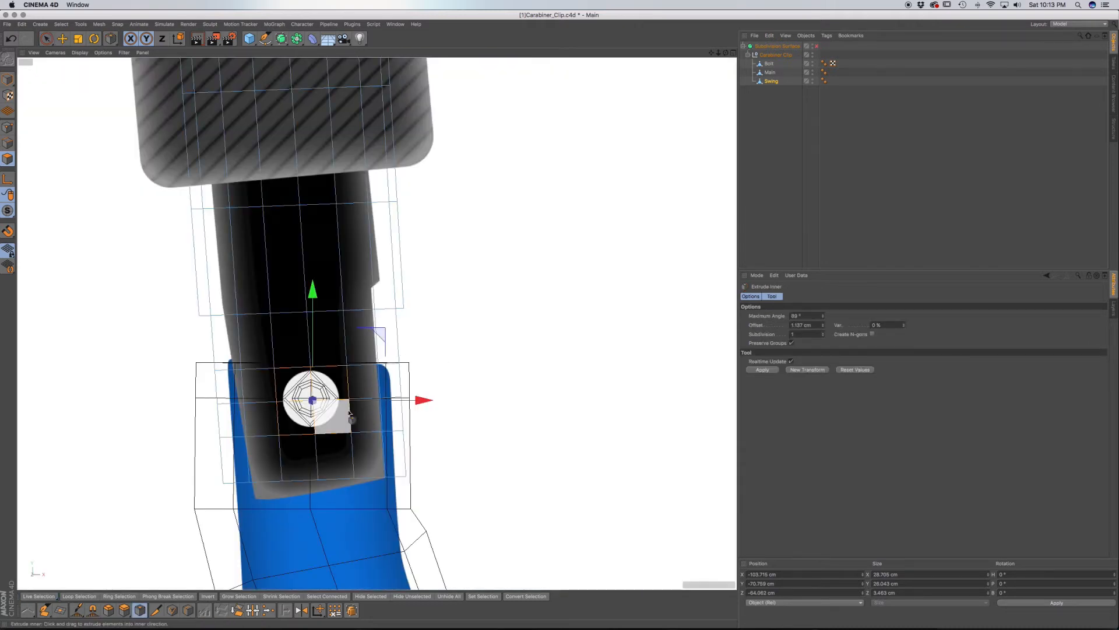
scroll(337, 415, up, 5)
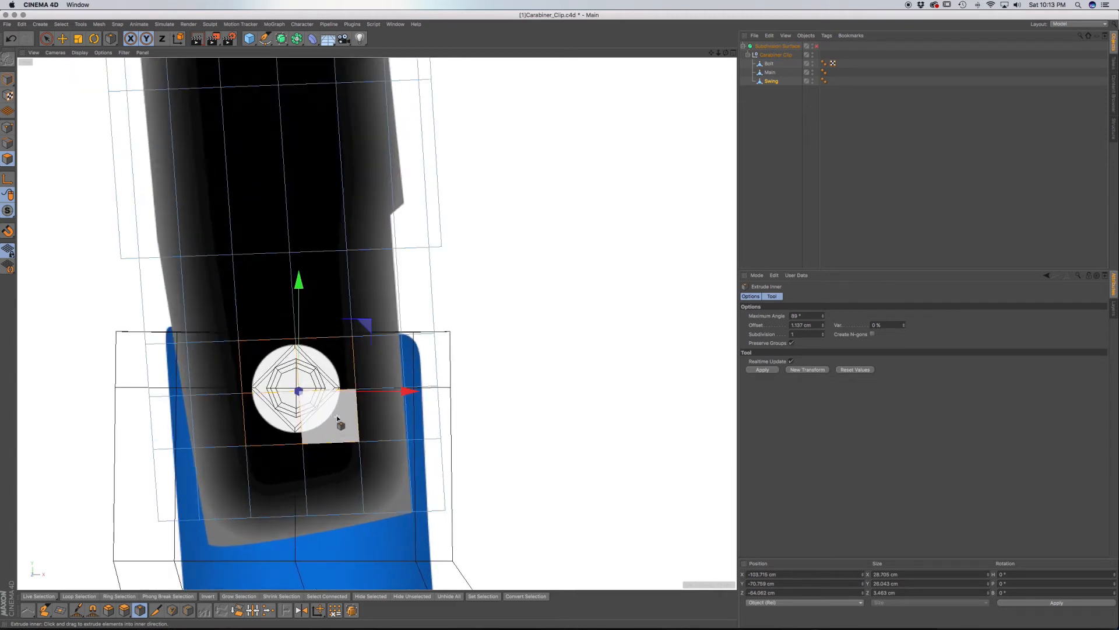
drag(334, 419, 363, 419)
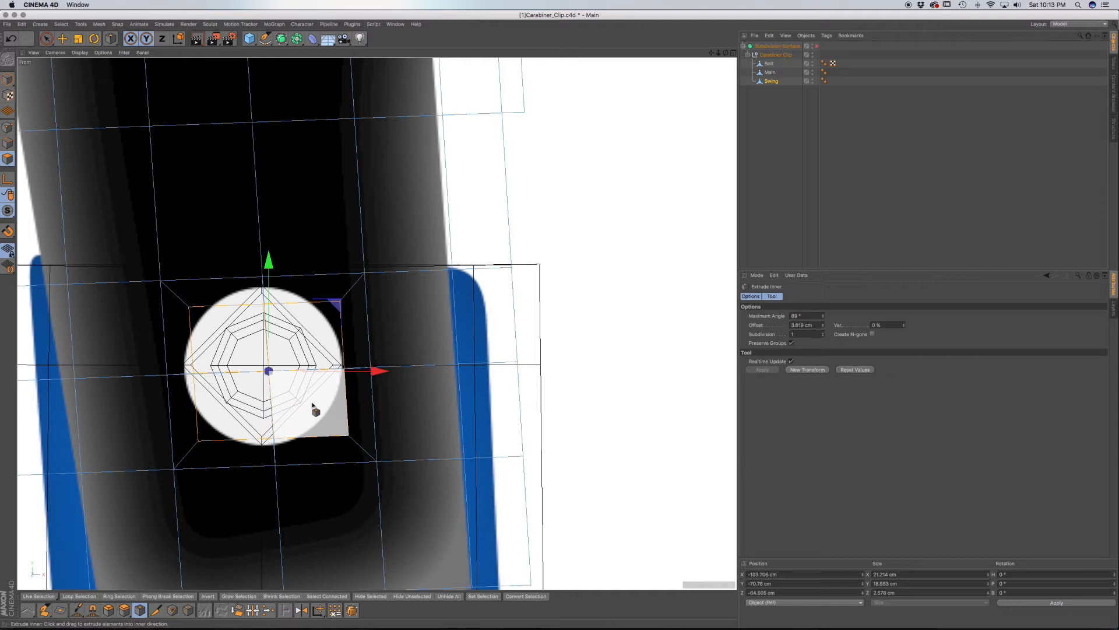
key(super+z)
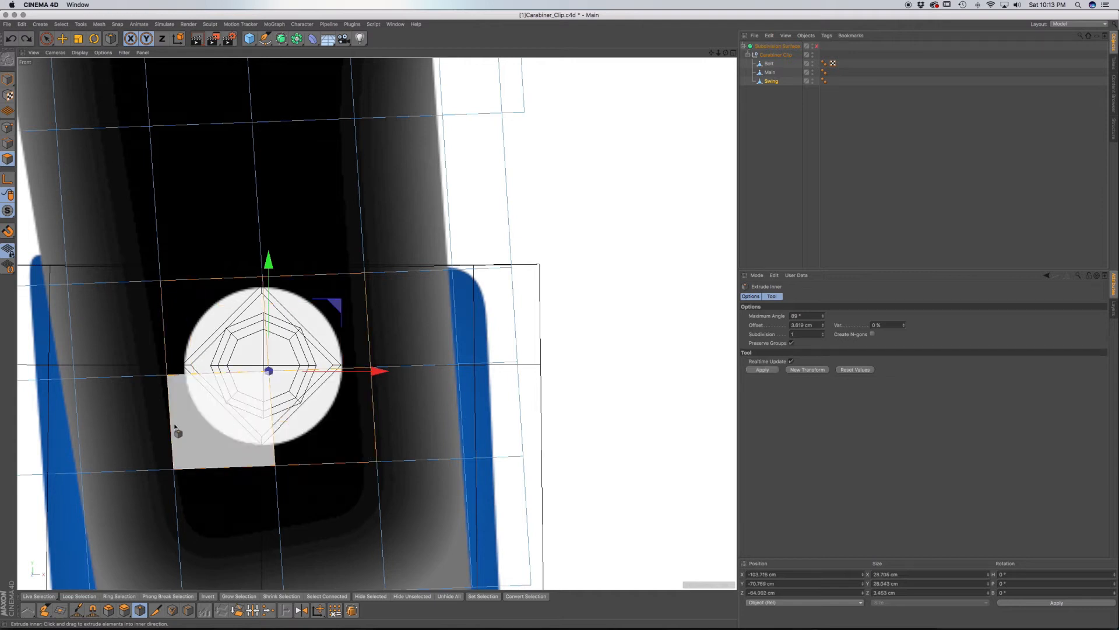
Step: Examine the far side of the Swing's lower slot for edges matching the near-side bevel around the pivot
scroll(207, 418, down, 6)
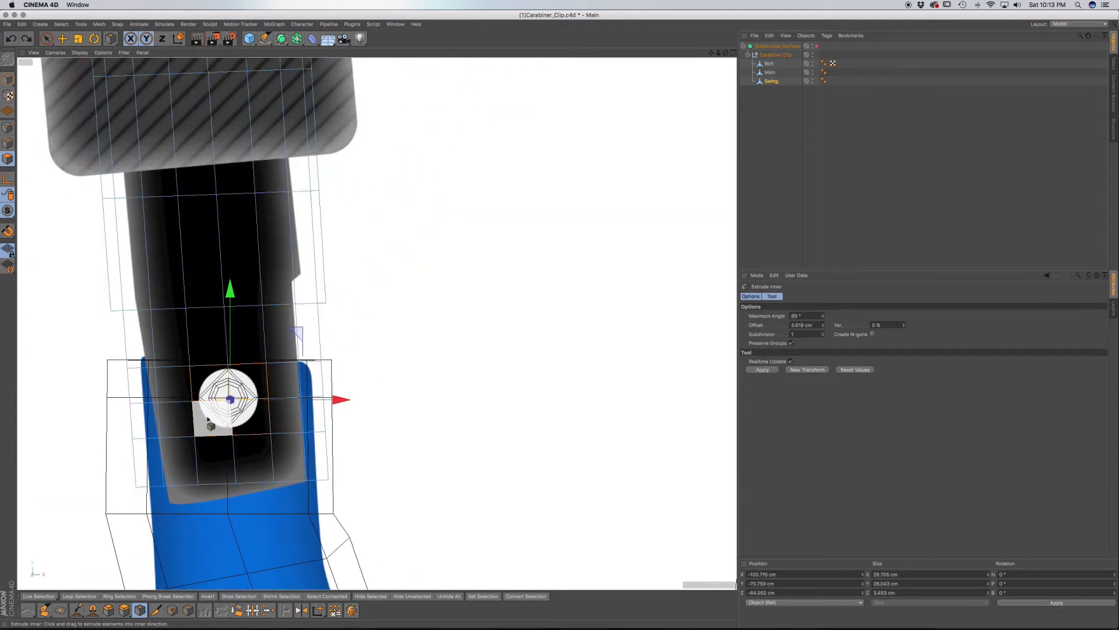
key(F1)
shift+click(446, 405)
alt+drag(476, 405, 380, 377)
alt+right_drag(379, 377, 638, 375)
alt+drag(637, 375, 371, 399)
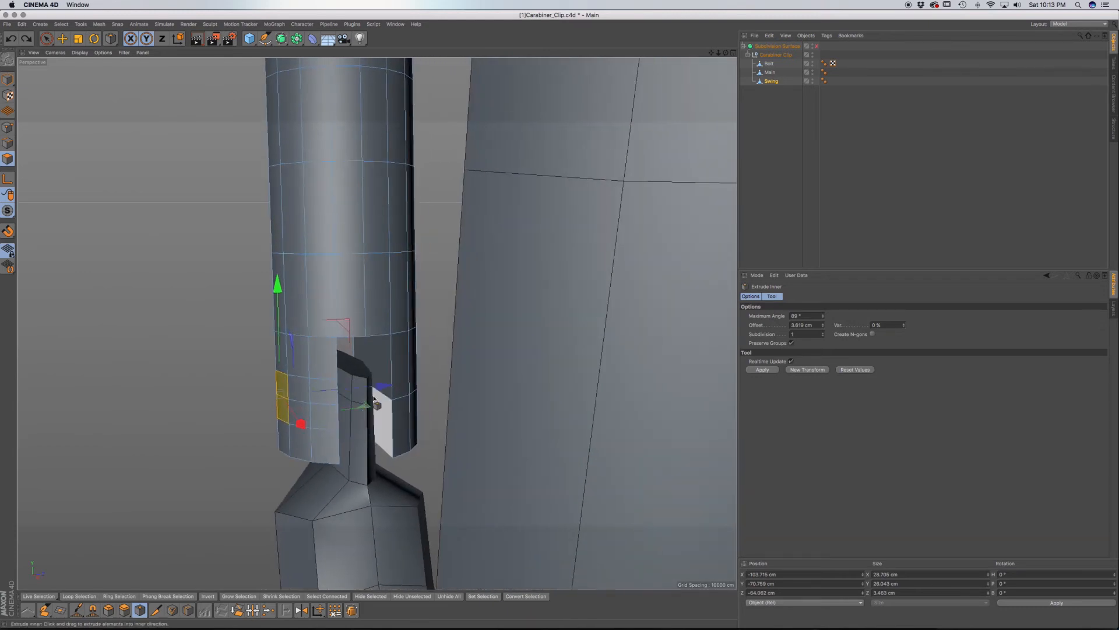
scroll(387, 383, up, 10)
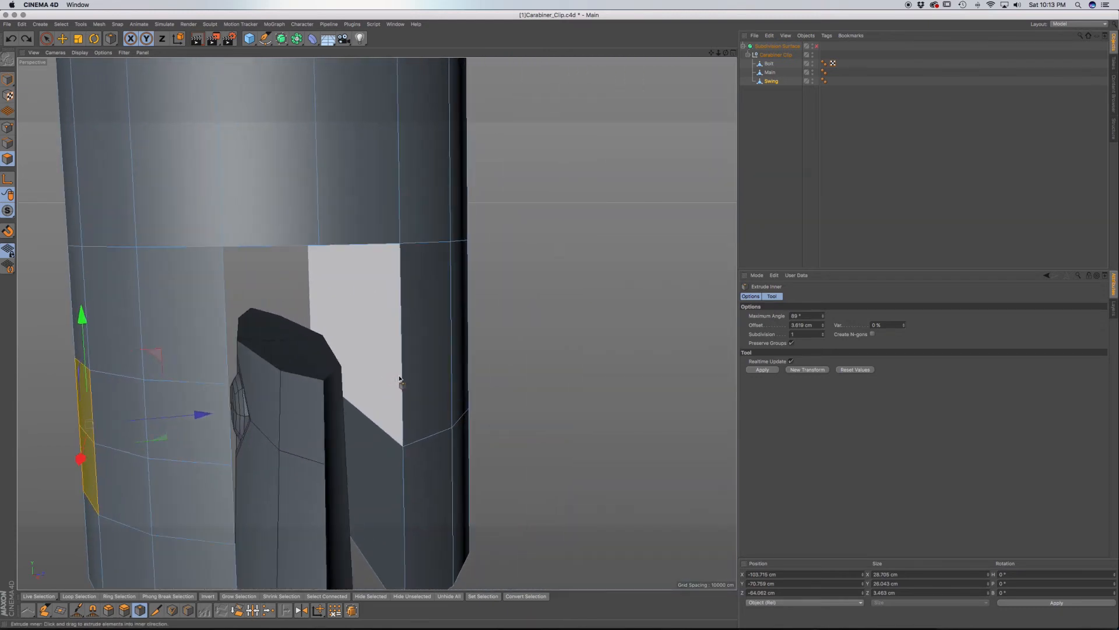
key(k)
key(l)
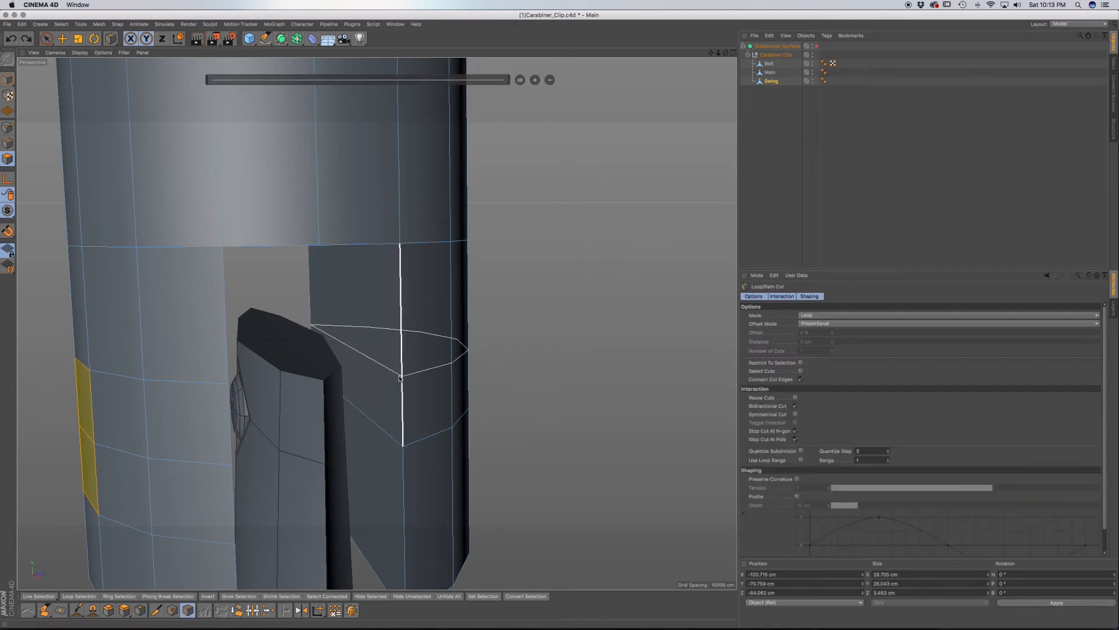
Step: Loop-select the horizontal edges at pivot height on the far side of the Swing's lower end
click(11, 145)
mouse_move(452, 418)
alt+mouse_down()
mouse_move(273, 407)
mouse_move(431, 434)
alt+mouse_up()
key(u)
key(l)
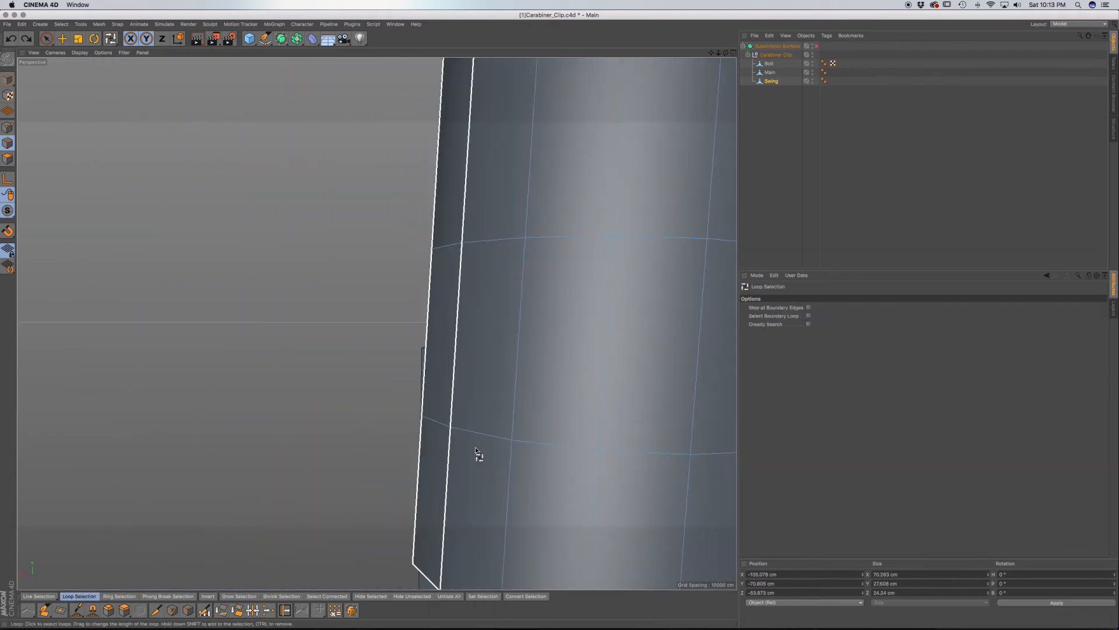
click(576, 450)
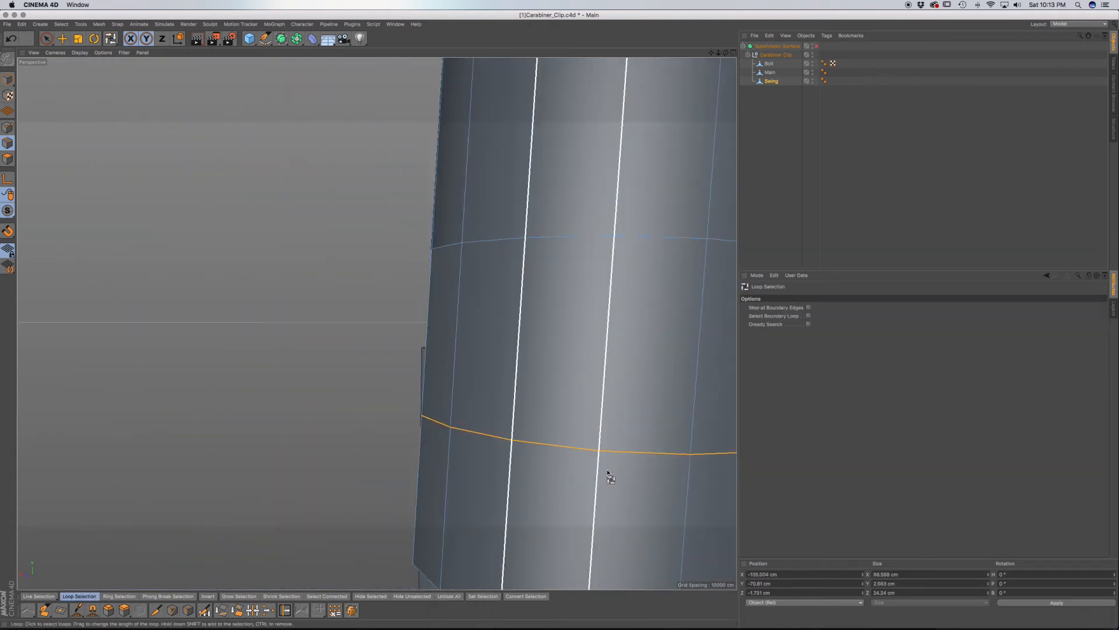
Step: Bevel the far-side edge loop in Chamfer mode with an offset of about 12.504 cm, framing the reference pivot circle
key(m)
key(s)
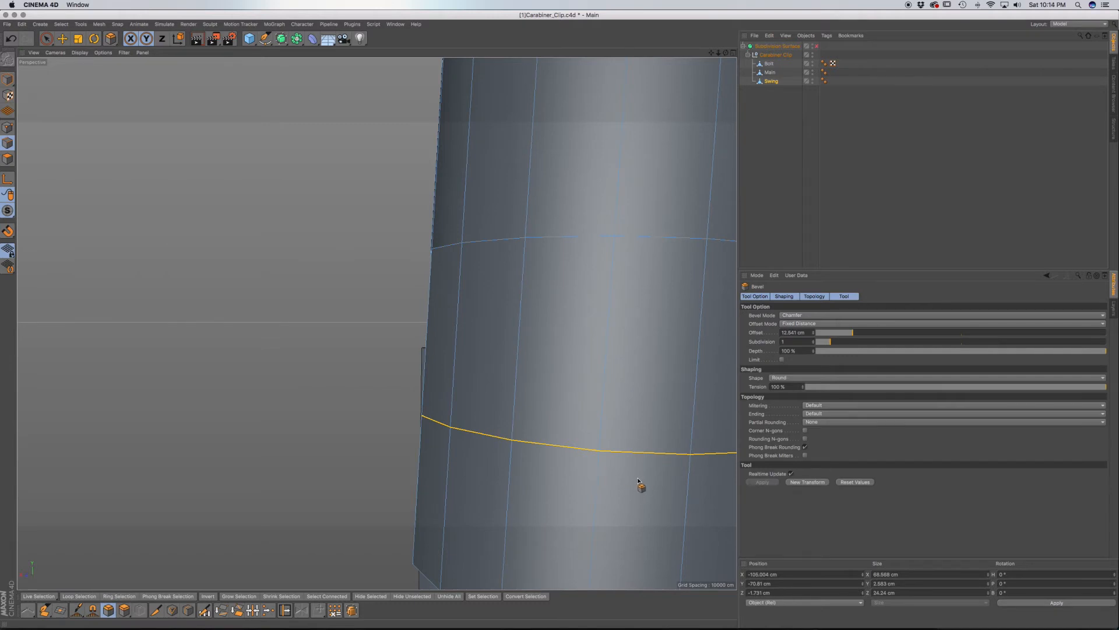
key(F4)
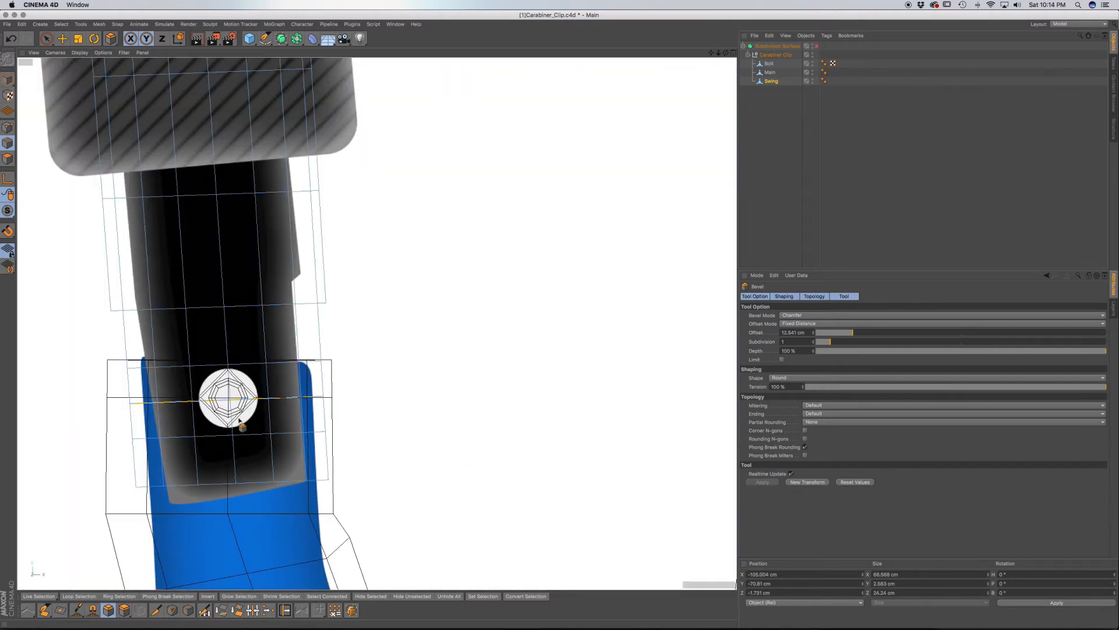
scroll(239, 419, up, 3)
drag(238, 415, 275, 415)
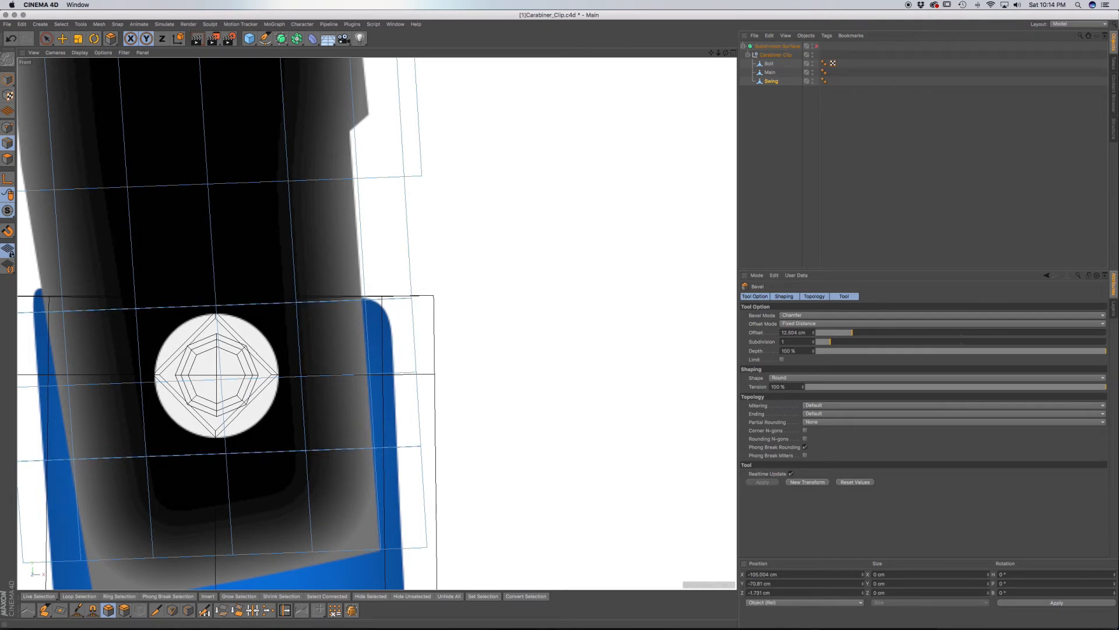
drag(234, 412, 234, 412)
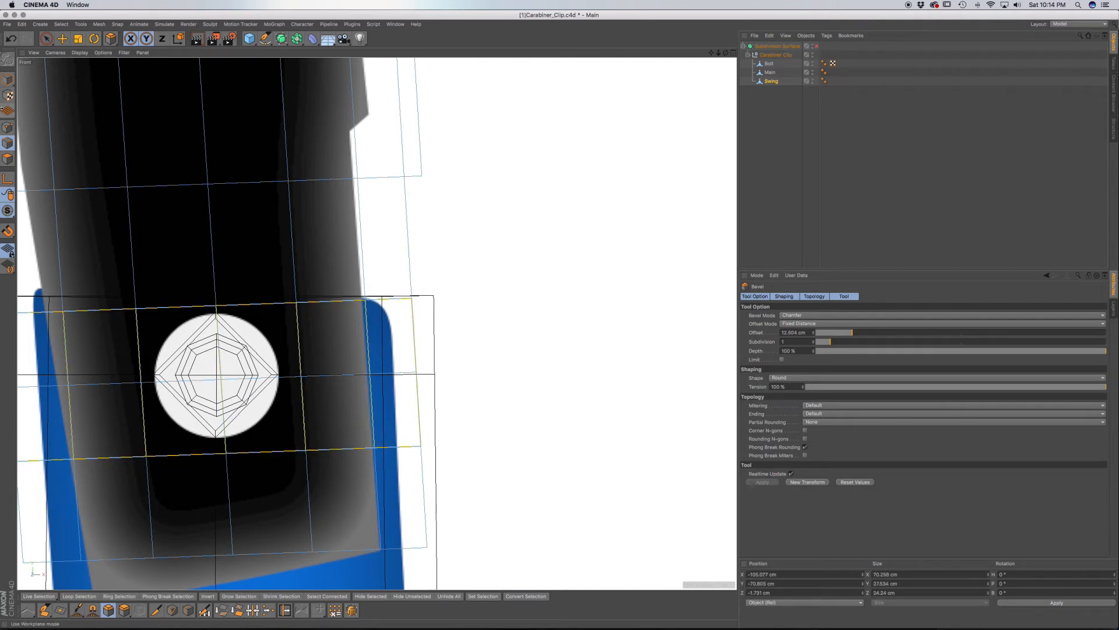
click(46, 39)
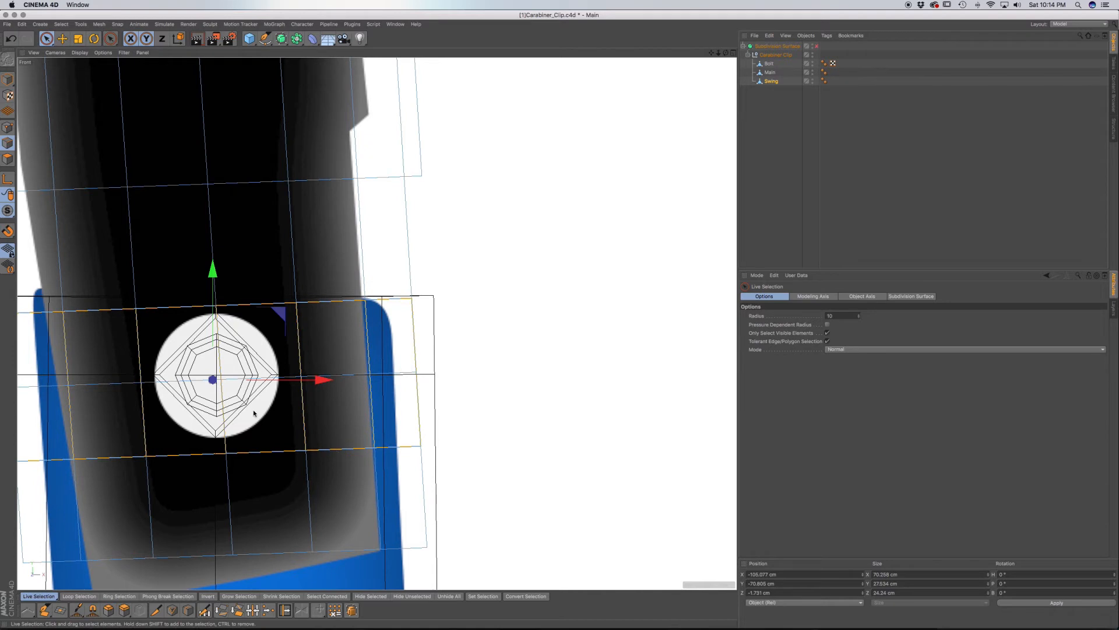
Step: Select the four near-side Swing polygons surrounding the lower pivot's centre
key(F1)
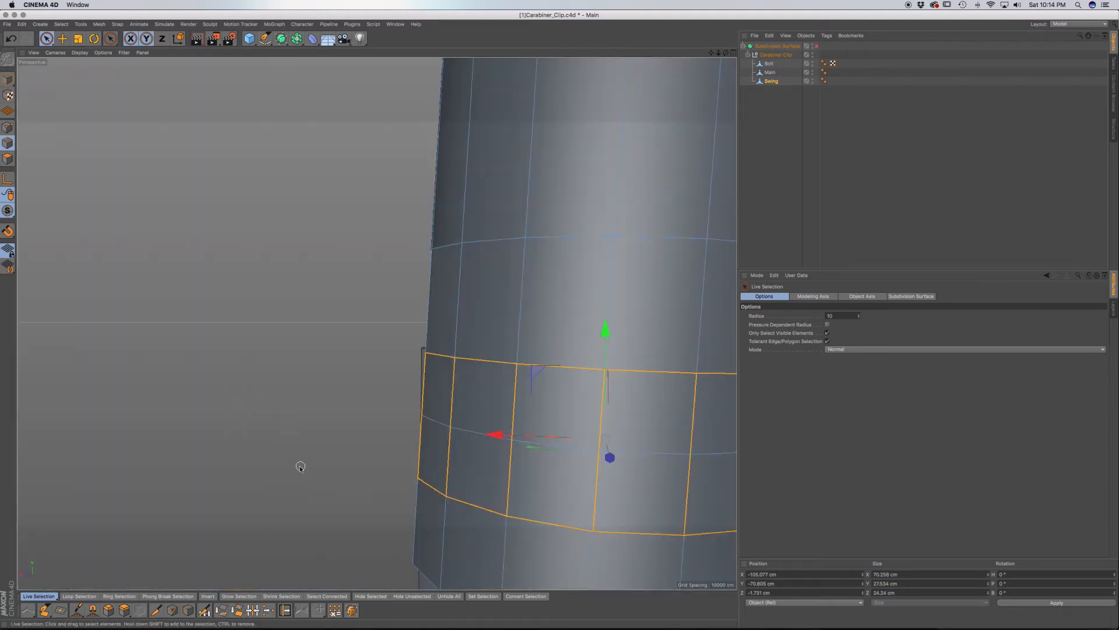
scroll(592, 460, down, 5)
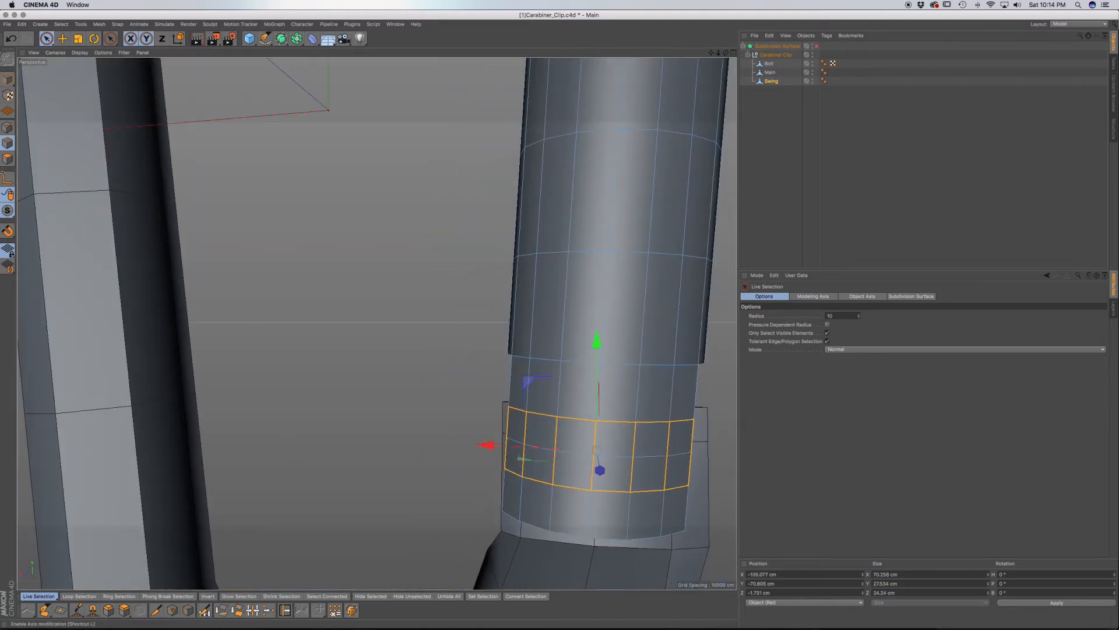
click(8, 160)
alt+drag(543, 477, 728, 463)
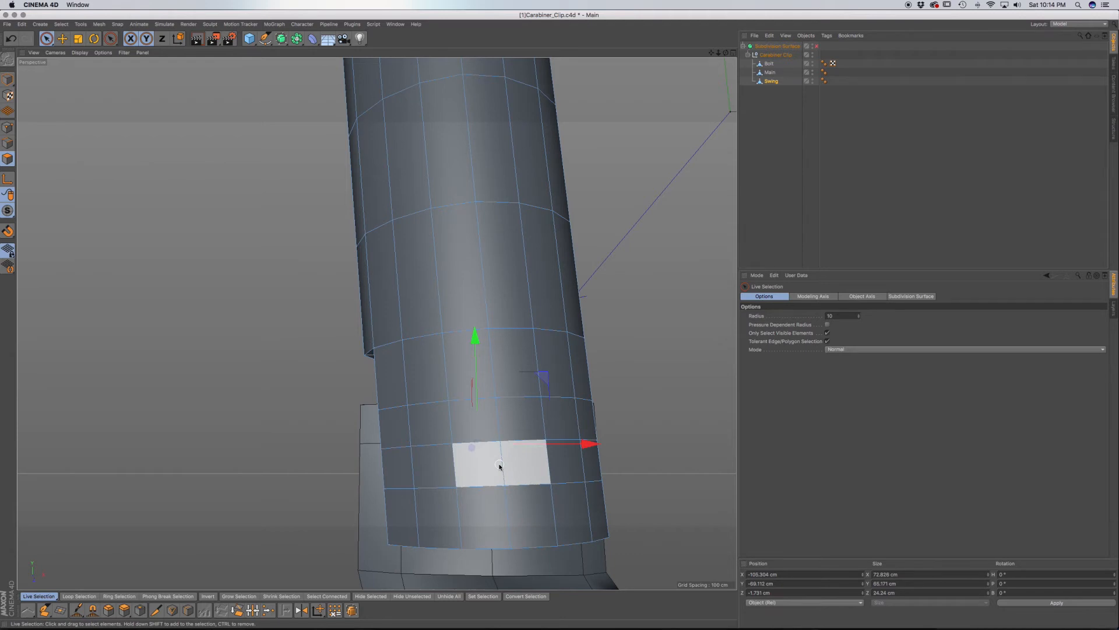
key(F4)
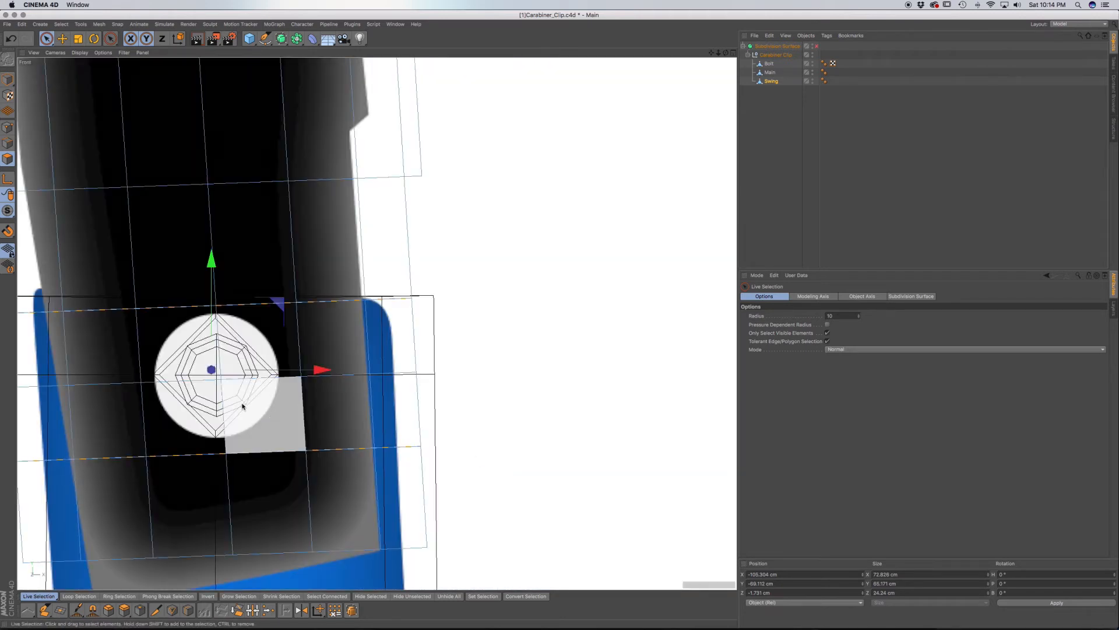
click(207, 384)
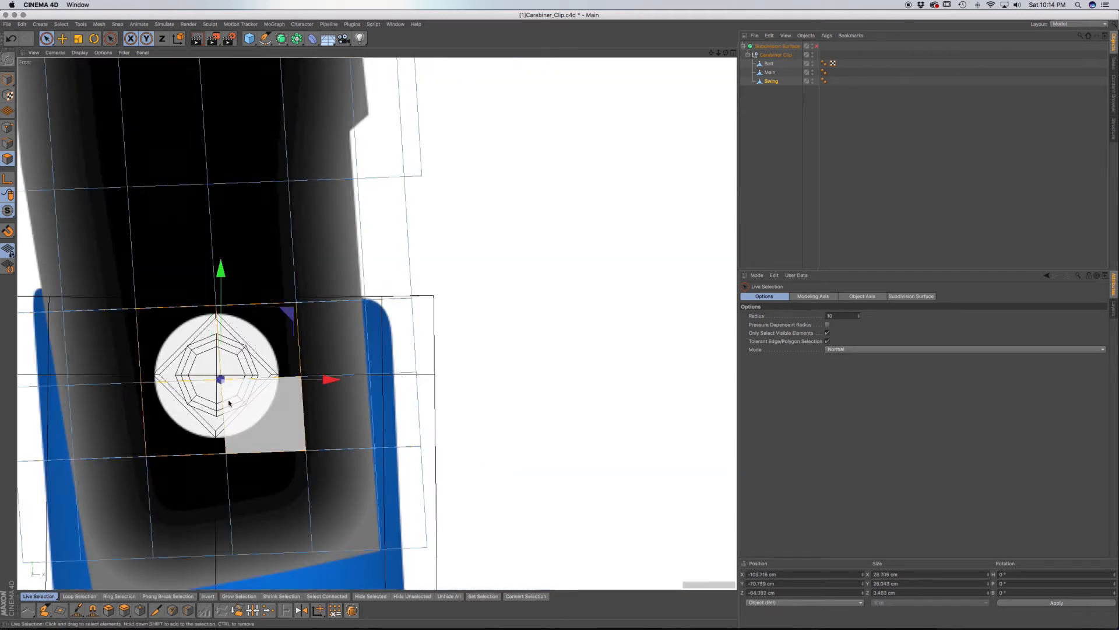
Step: Add the four matching polygons around the pivot on the far side of the Swing to the selection
key(F1)
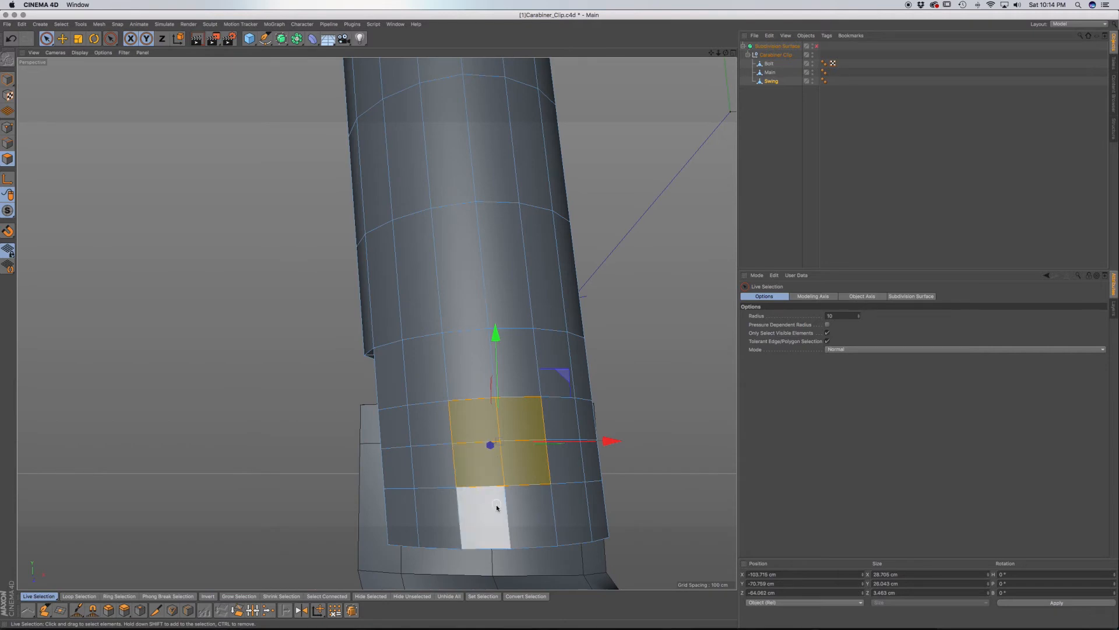
alt+drag(487, 484, 664, 501)
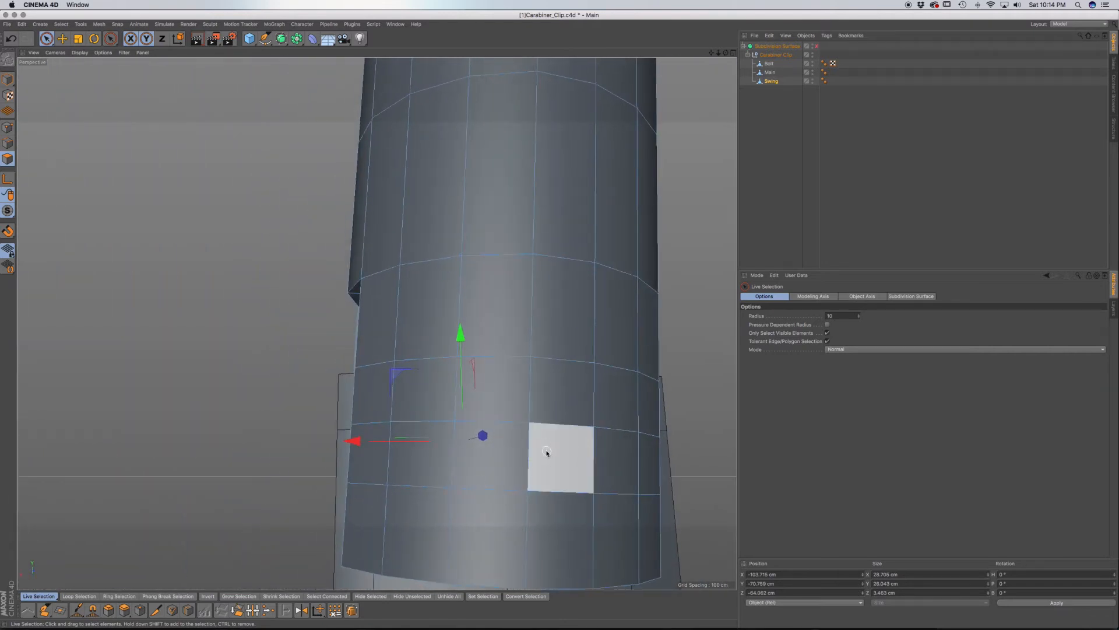
drag(547, 452, 528, 408)
scroll(548, 450, down, 6)
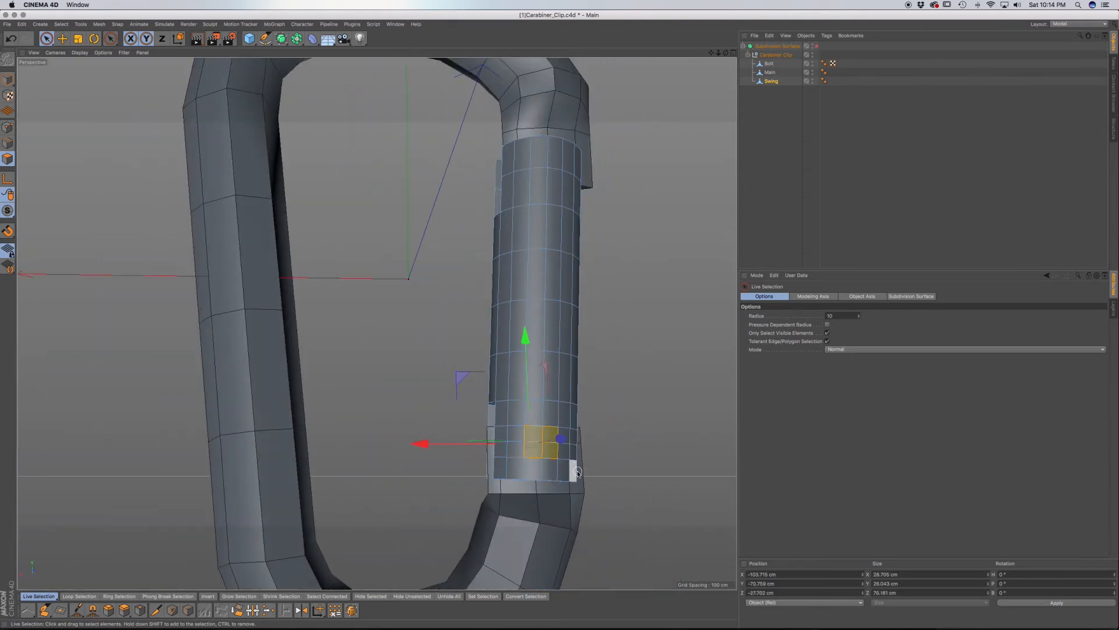
alt+drag(569, 472, 351, 470)
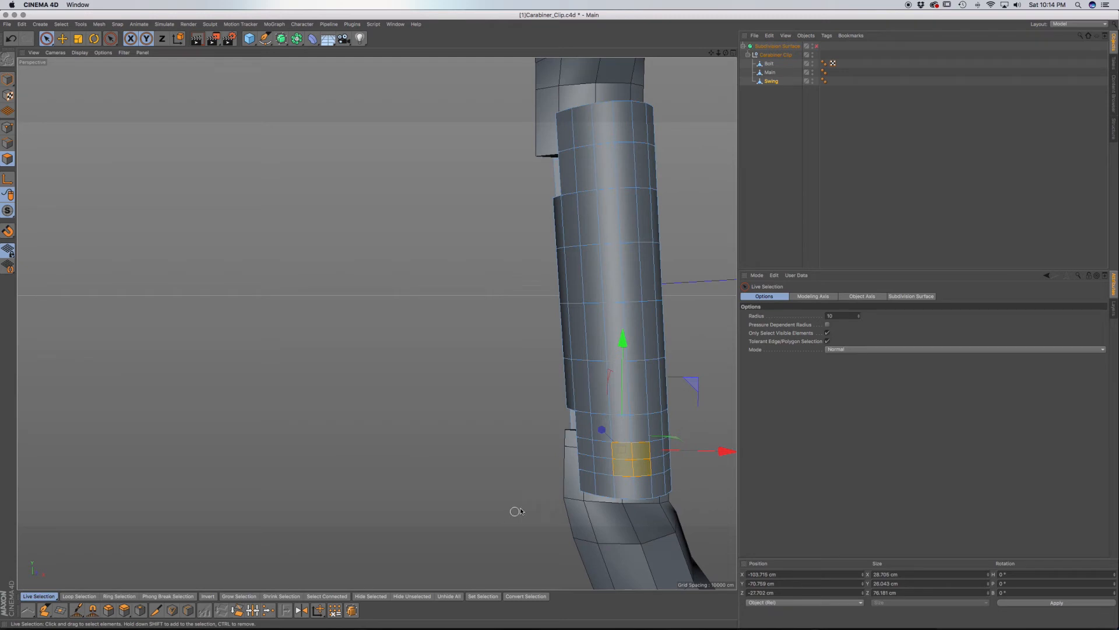
Step: Inset the selected pivot polygons on both sides with an inner extrude of about 2.9 cm, fitting the reference circle
key(i)
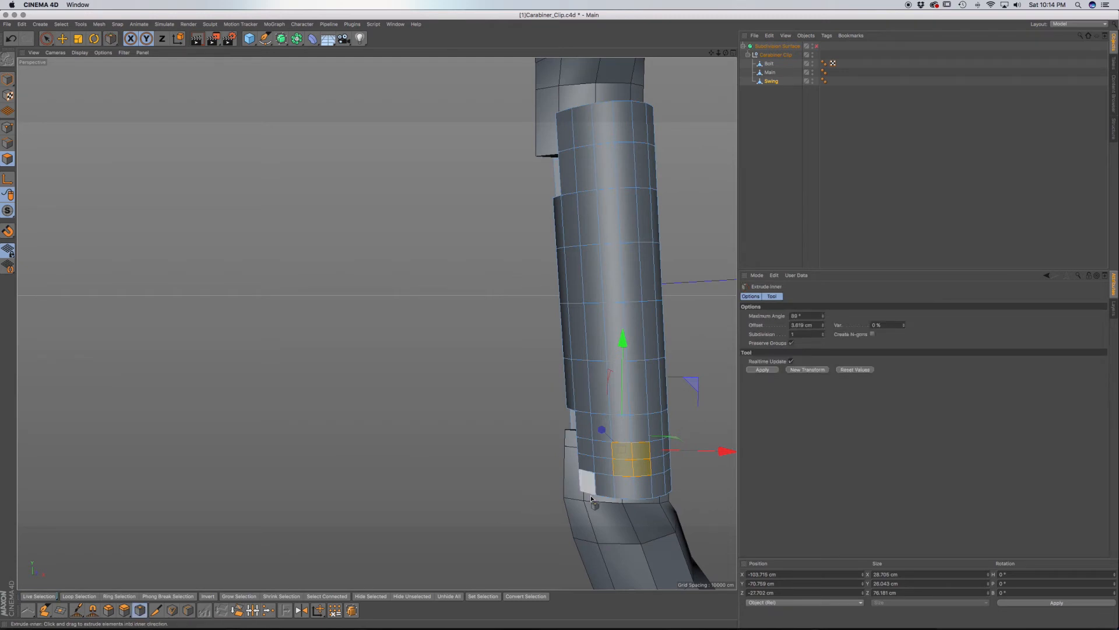
key(F4)
drag(312, 473, 294, 473)
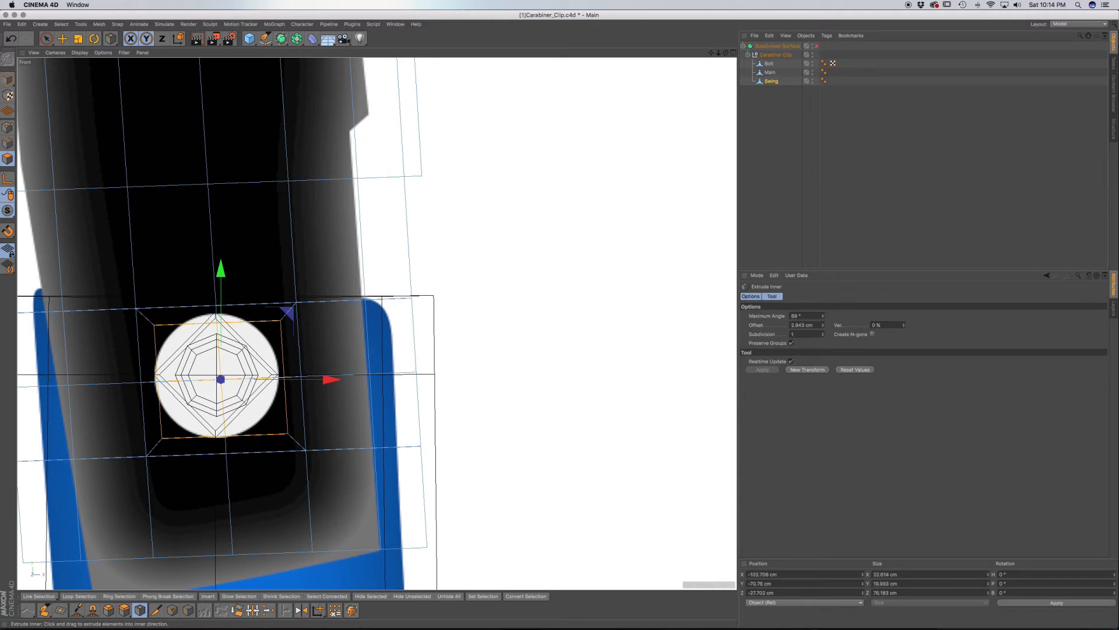
Step: Delete the inset pivot polygons on both sides of the Swing and preview the hole smoothed, leaving the Subdivision Surface disabled
key(Delete)
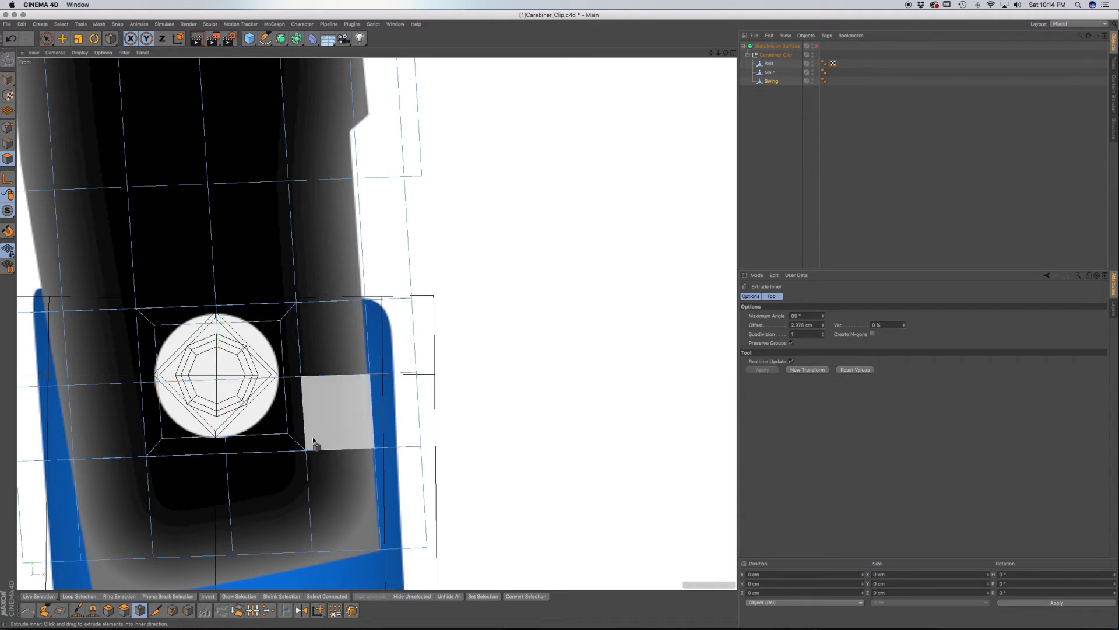
click(816, 46)
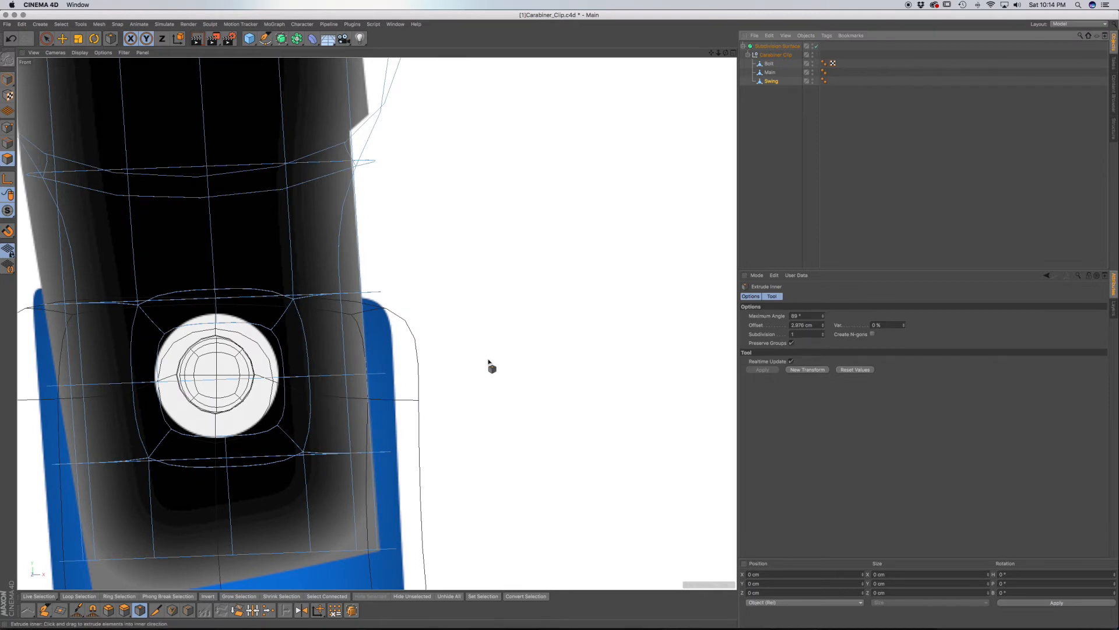
key(F1)
scroll(639, 443, up, 5)
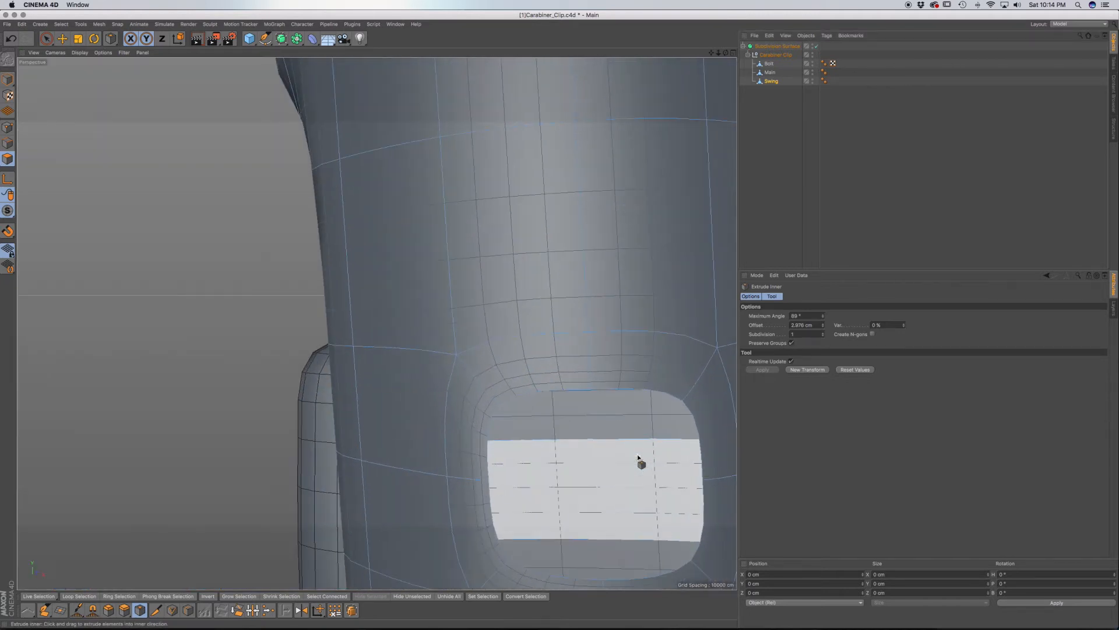
mouse_move(627, 481)
alt+mouse_down()
mouse_move(568, 461)
mouse_move(642, 443)
mouse_move(613, 448)
mouse_move(610, 475)
mouse_move(716, 479)
mouse_move(707, 473)
mouse_move(687, 487)
mouse_move(701, 487)
mouse_move(617, 469)
mouse_move(733, 463)
mouse_move(600, 470)
mouse_move(622, 472)
alt+mouse_up()
click(816, 46)
alt+drag(602, 355, 702, 345)
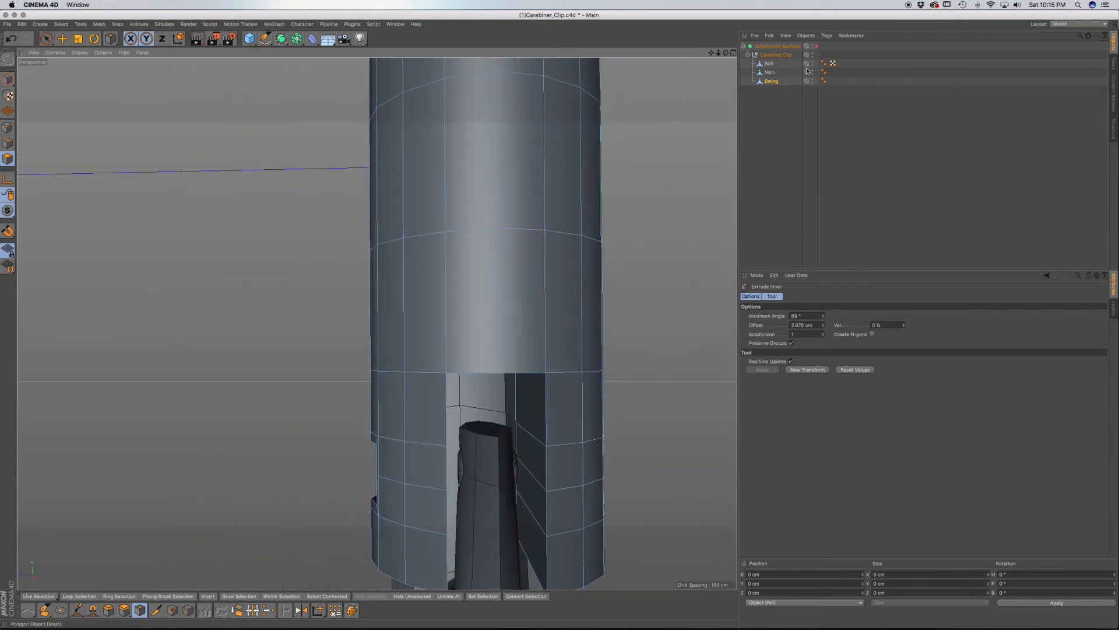
mouse_move(562, 462)
alt+mouse_down()
mouse_move(508, 466)
mouse_move(639, 446)
mouse_move(607, 461)
mouse_move(572, 454)
alt+mouse_up()
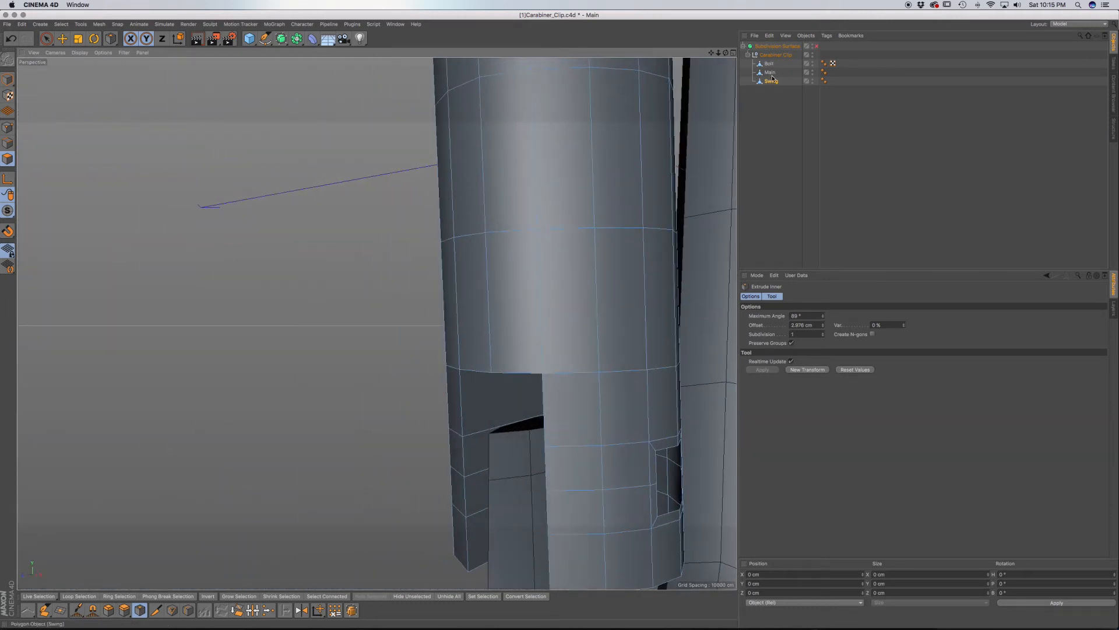
Step: Select the Bolt and switch to Model mode
click(770, 65)
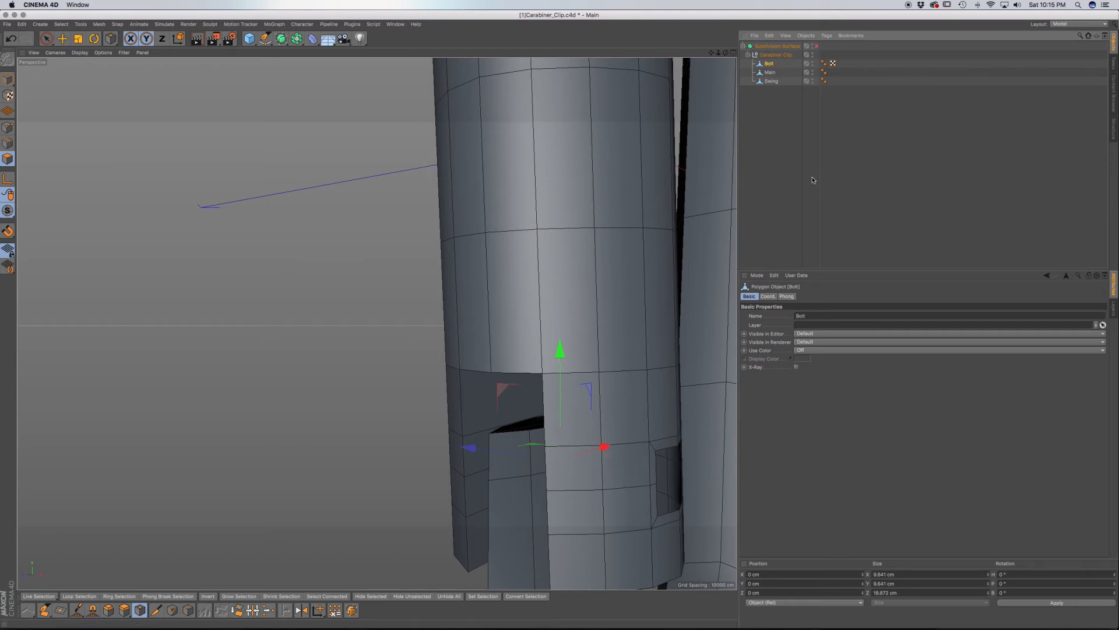
click(8, 80)
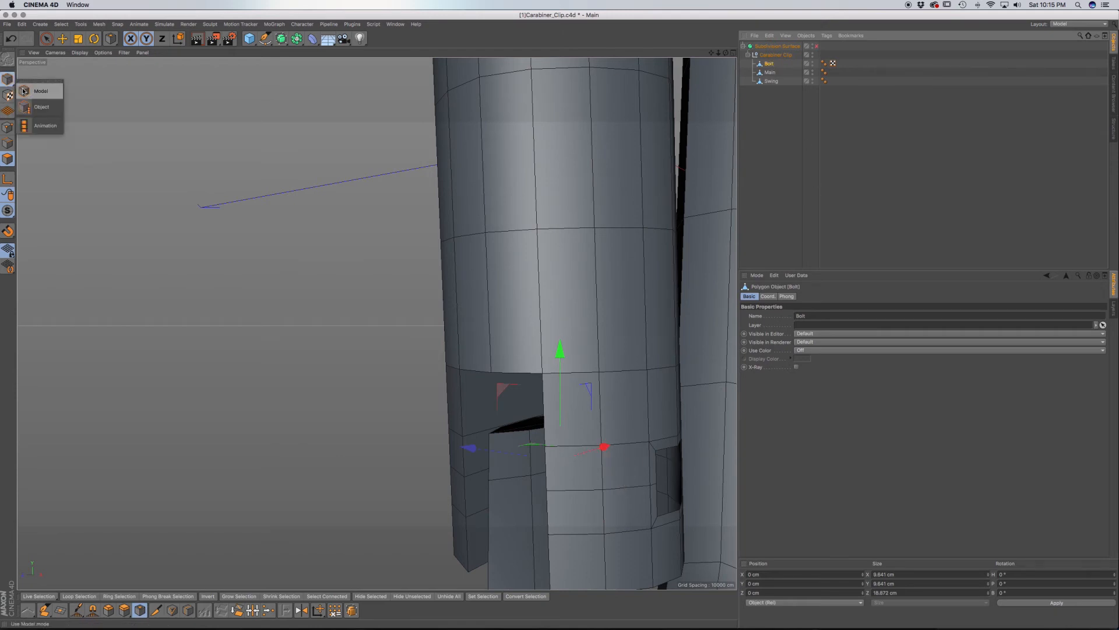
click(39, 91)
key(t)
drag(467, 447, 455, 446)
drag(328, 391, 245, 347)
key(ctrl+z)
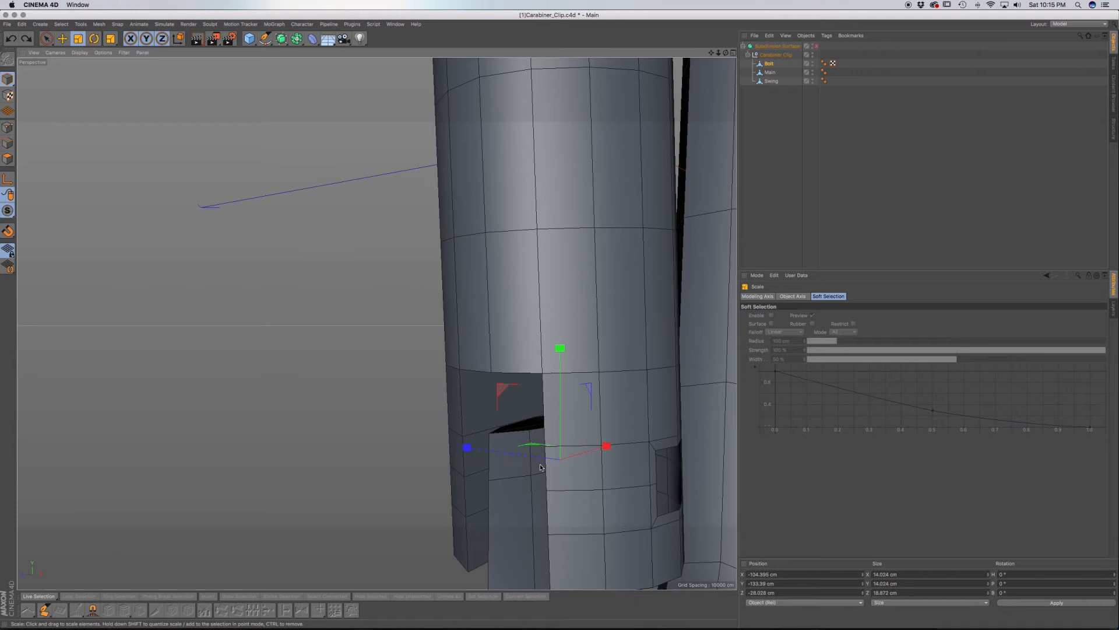
Step: Move the Bolt along Z out of the Swing's side, to a Z position of about -79 cm
key(e)
drag(467, 447, 607, 477)
alt+middle_drag(642, 484, 533, 474)
alt+drag(533, 474, 533, 474)
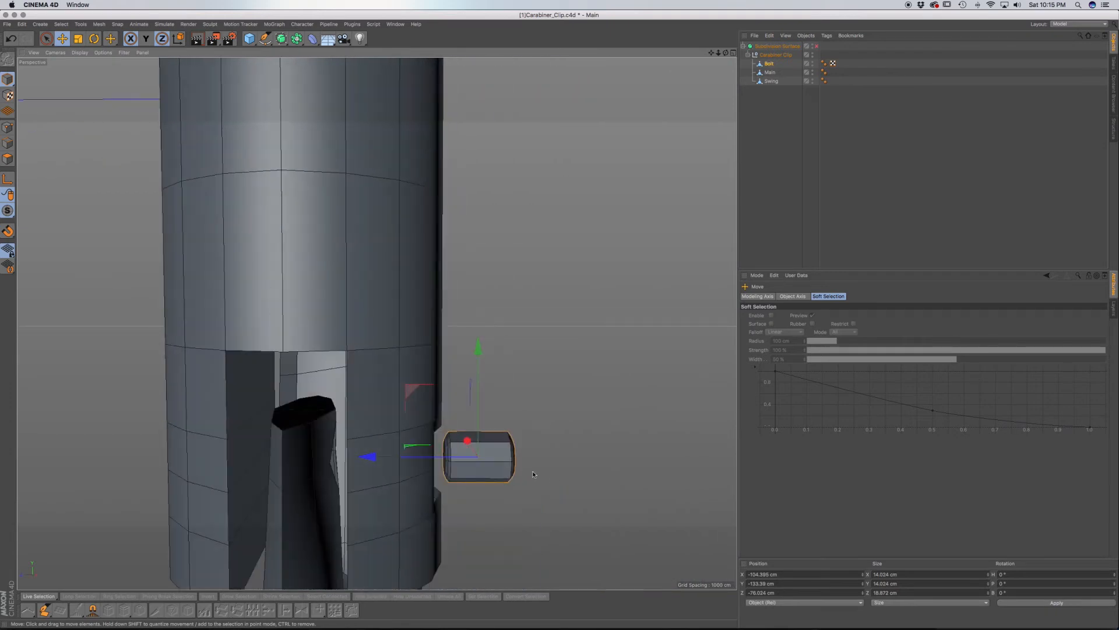
Step: Cut an edge loop around the middle of the Bolt at a 50% offset
key(Return)
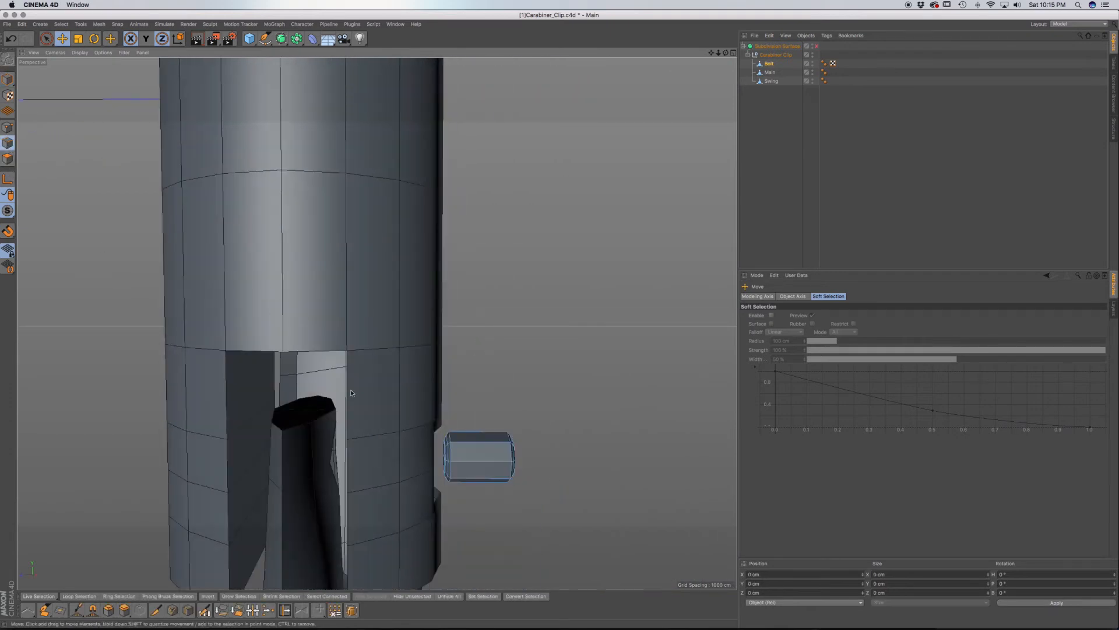
key(k)
key(l)
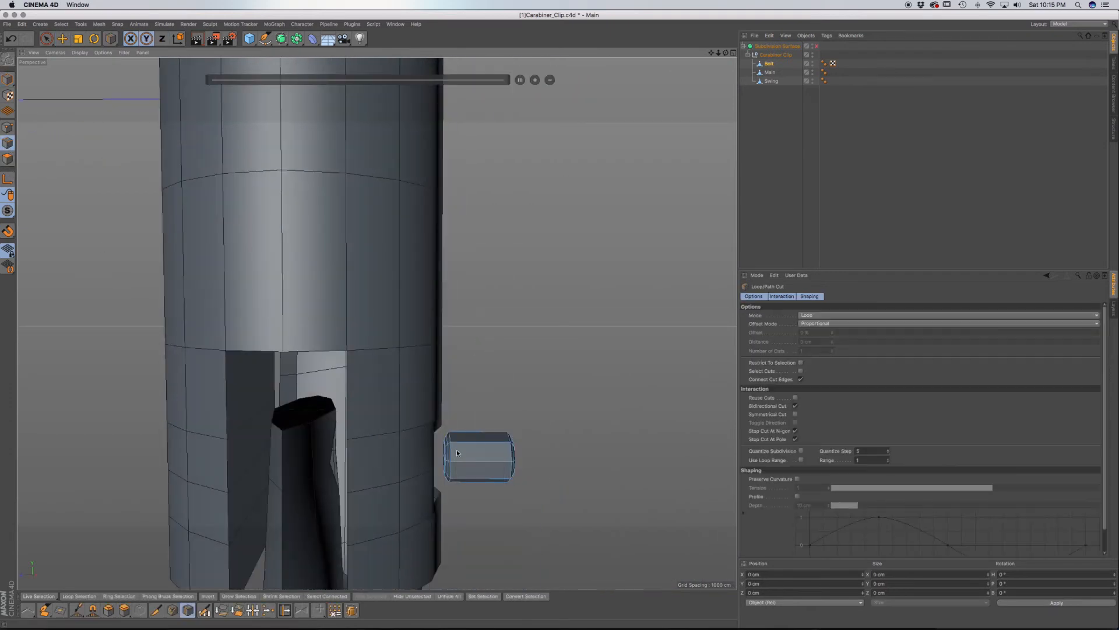
click(481, 467)
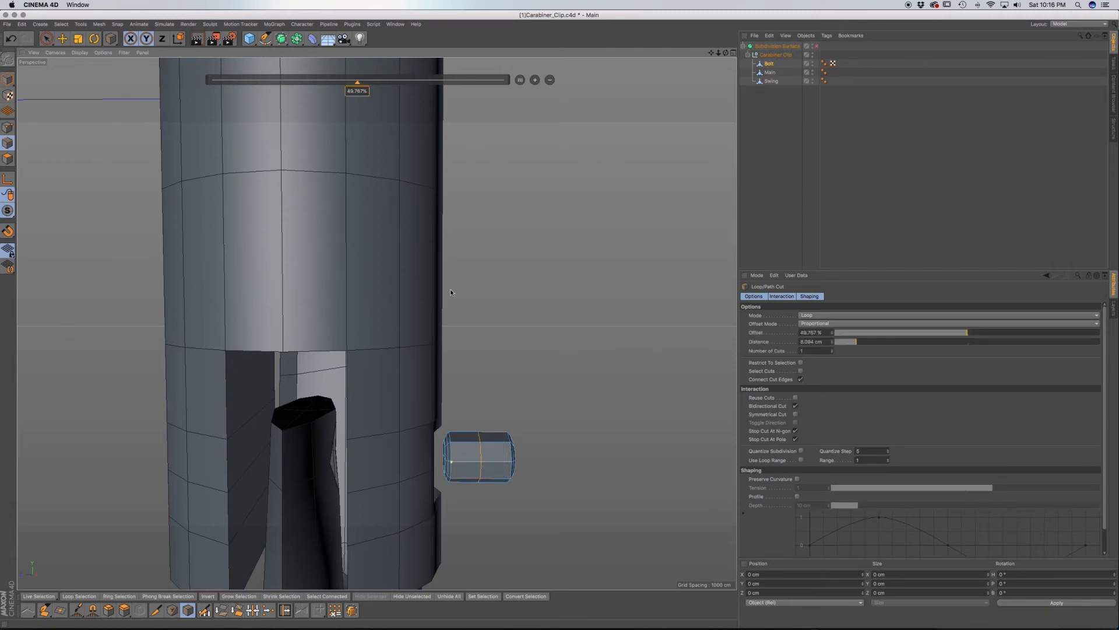
double_click(357, 91)
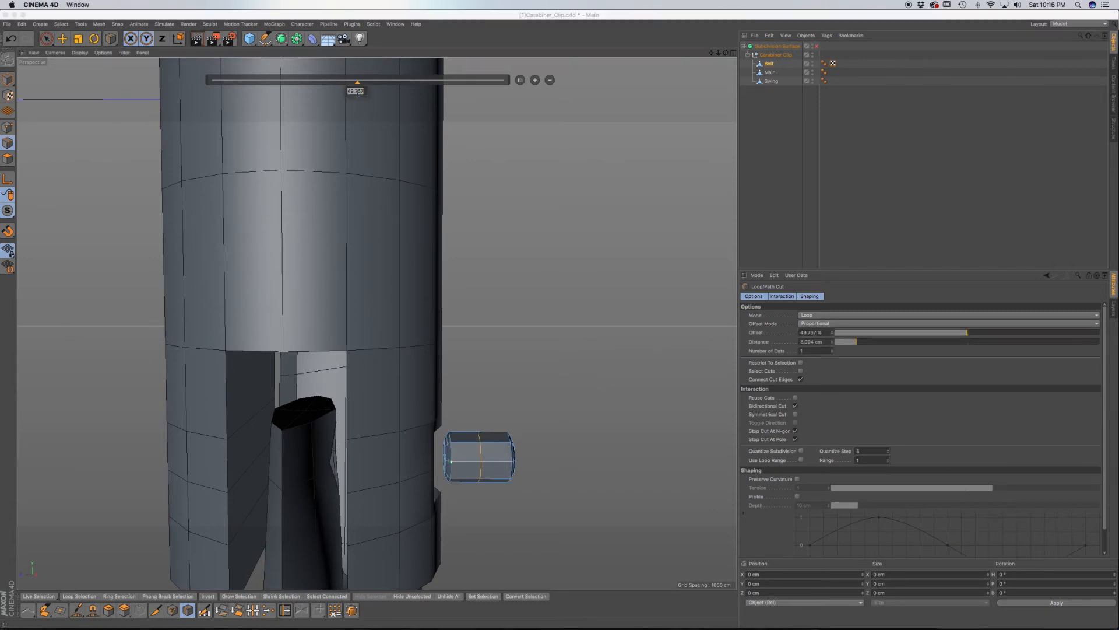
key(Return)
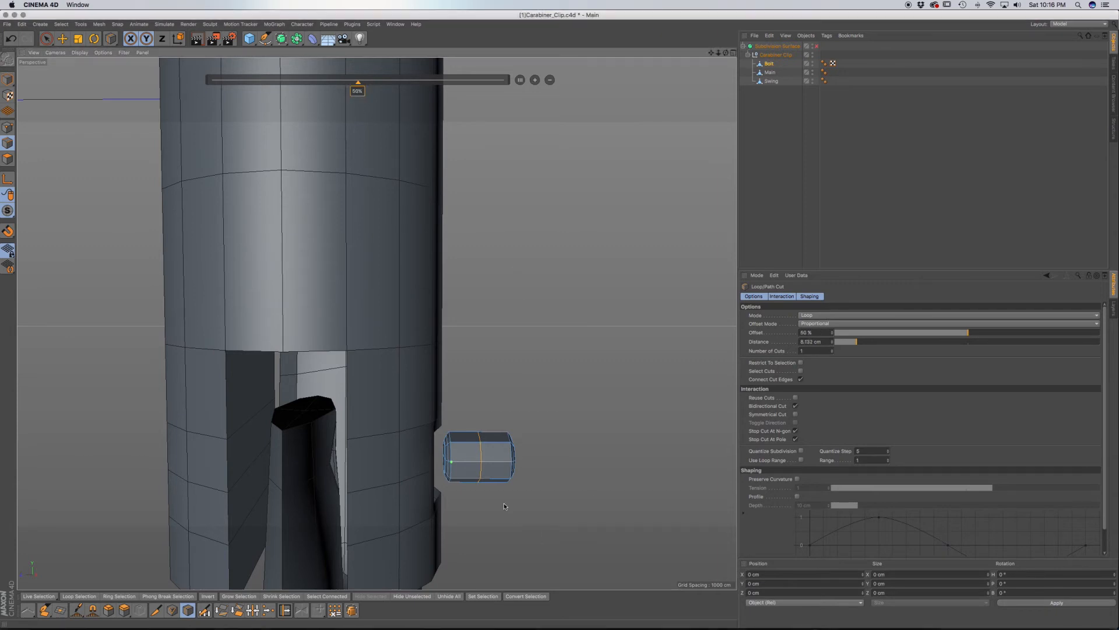
Step: Select the Bolt's middle edge loop and bevel it in Chamfer mode with subdivision 0 and an offset of about 3.34 cm
right_click(490, 468)
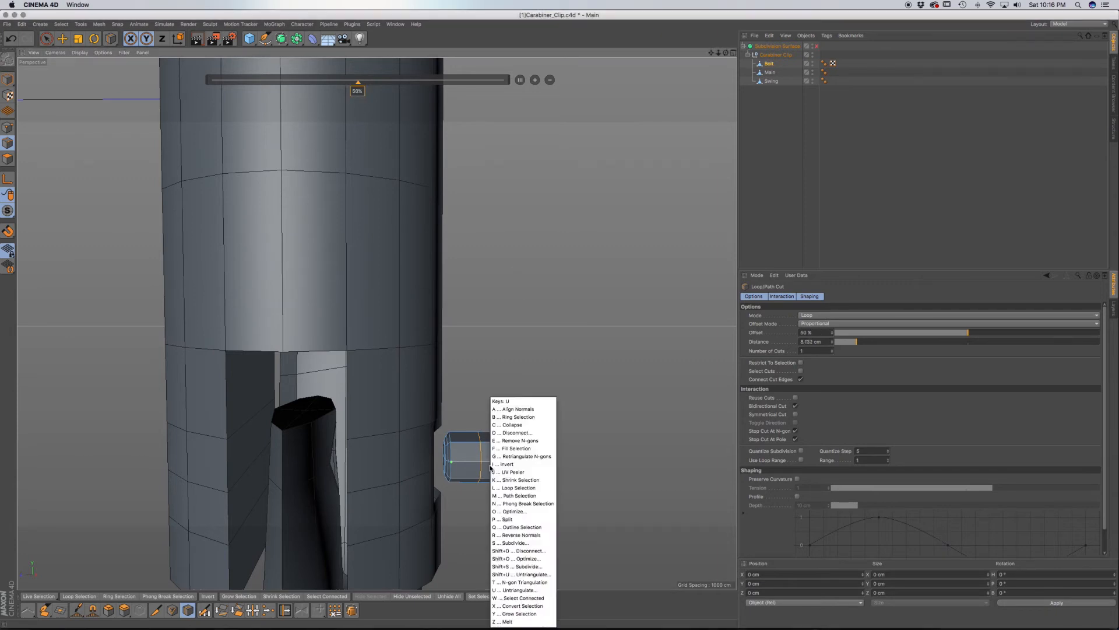
click(490, 468)
click(481, 460)
key(m)
key(s)
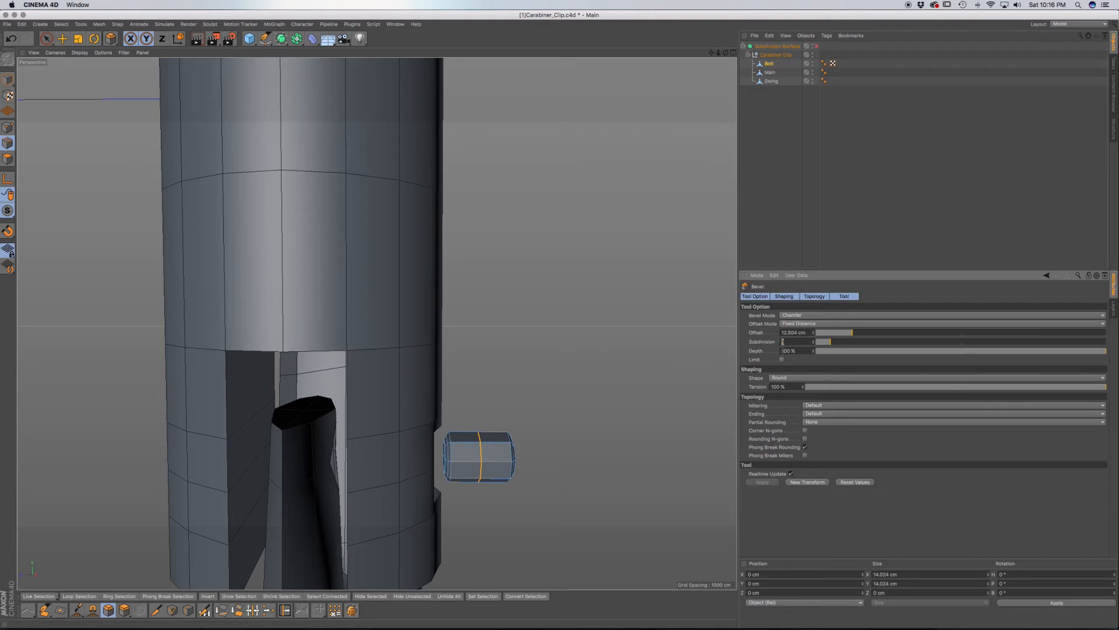
drag(541, 430, 545, 427)
key(super+z)
key(super+z)
drag(537, 417, 535, 417)
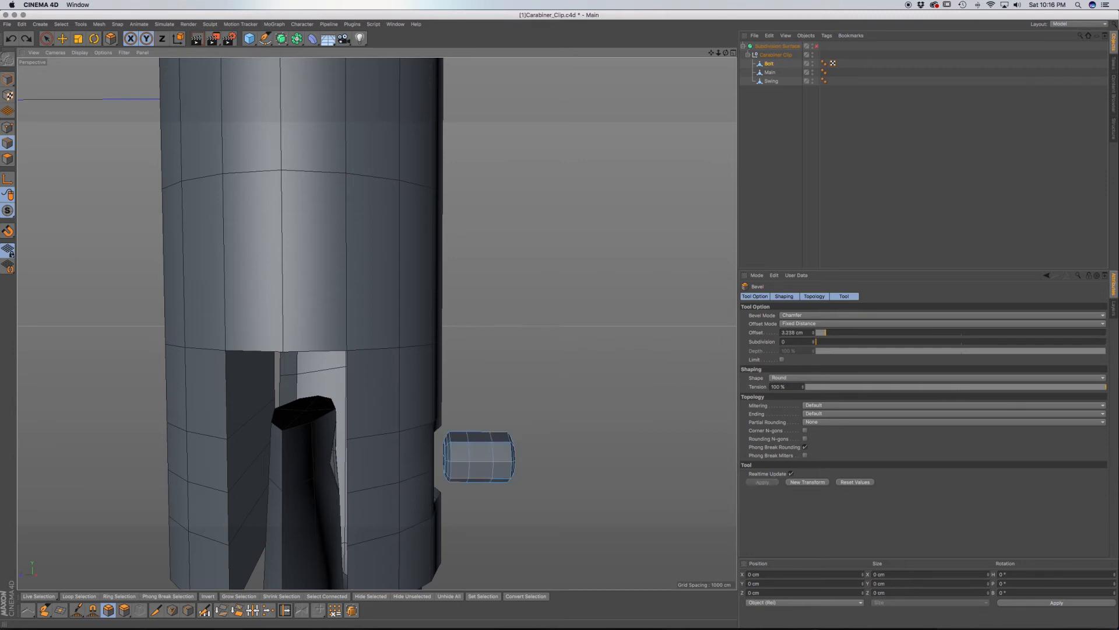
click(493, 479)
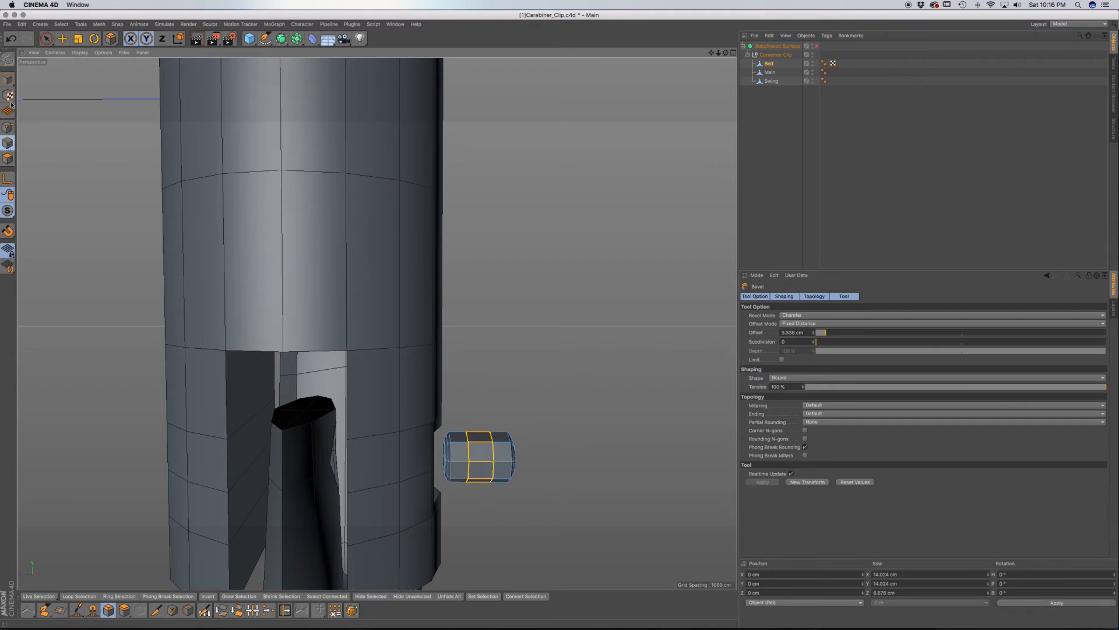
Step: Select the polygons at the Bolt's outer end and pull them outward along Z, lengthening the Bolt to about 51 cm
drag(45, 44, 74, 65)
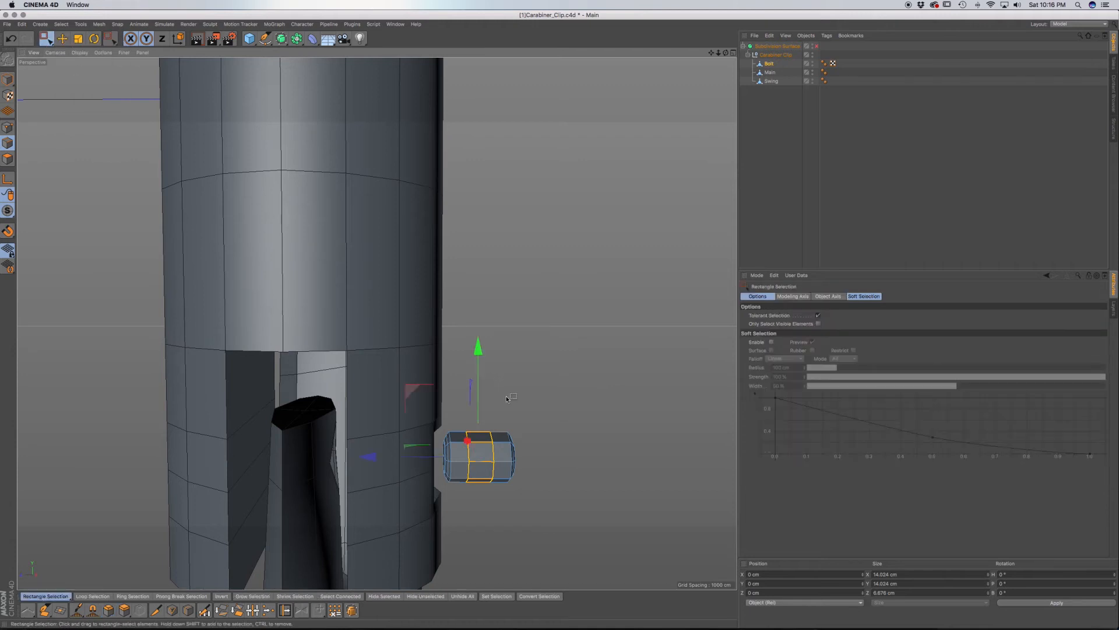
key(ctrl+z)
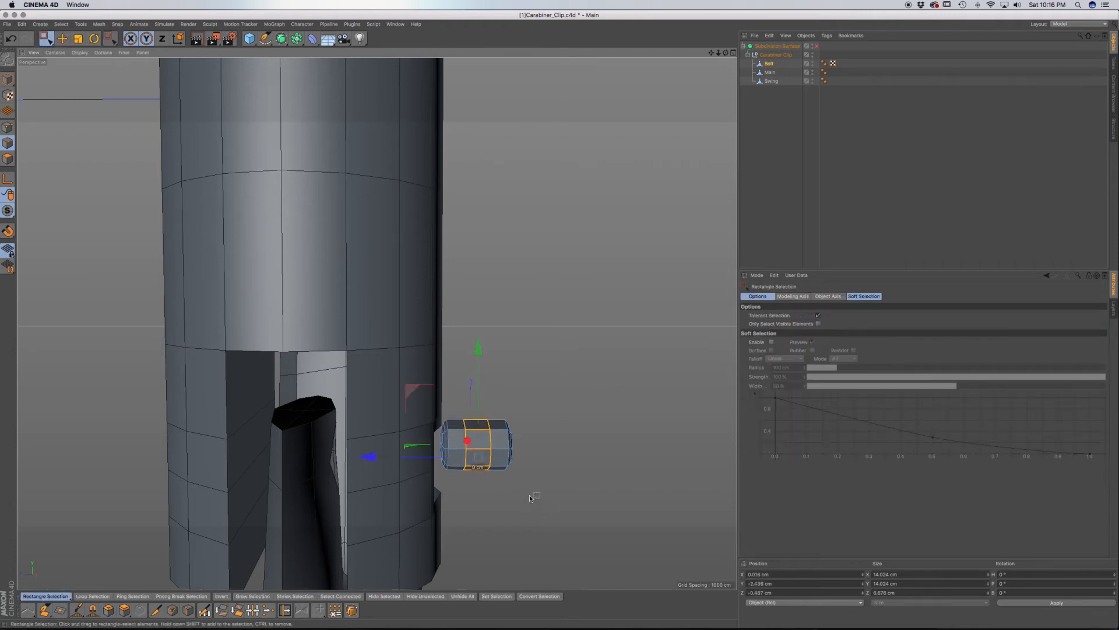
alt+drag(552, 506, 506, 493)
click(8, 158)
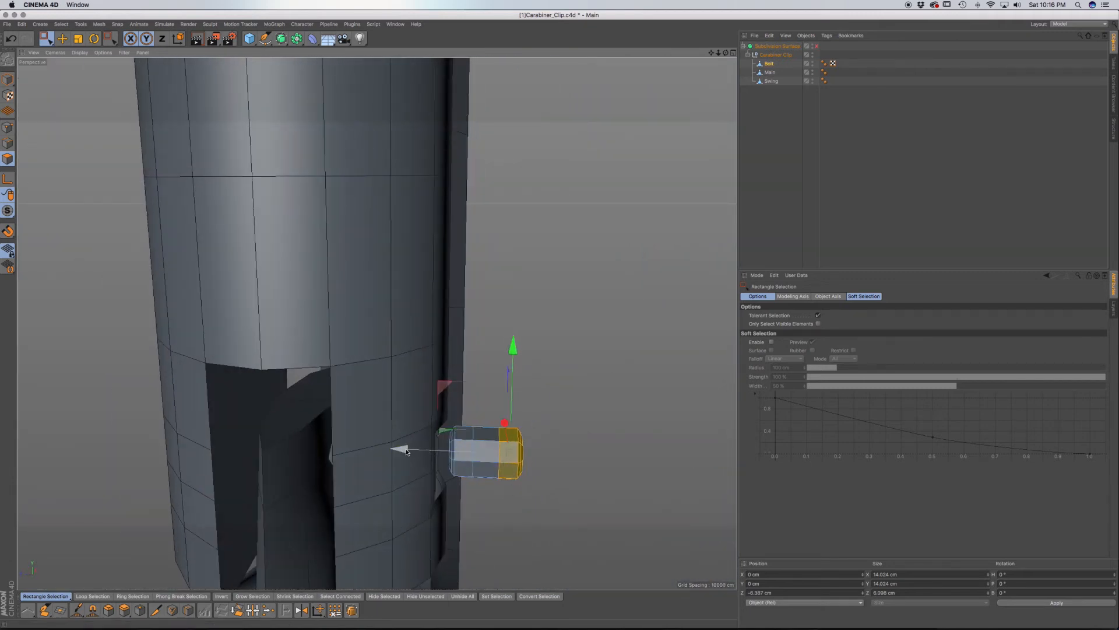
drag(399, 451, 528, 454)
Step: Move the whole Bolt along Z back into the Swing's pivot hole, toward the far side
click(8, 80)
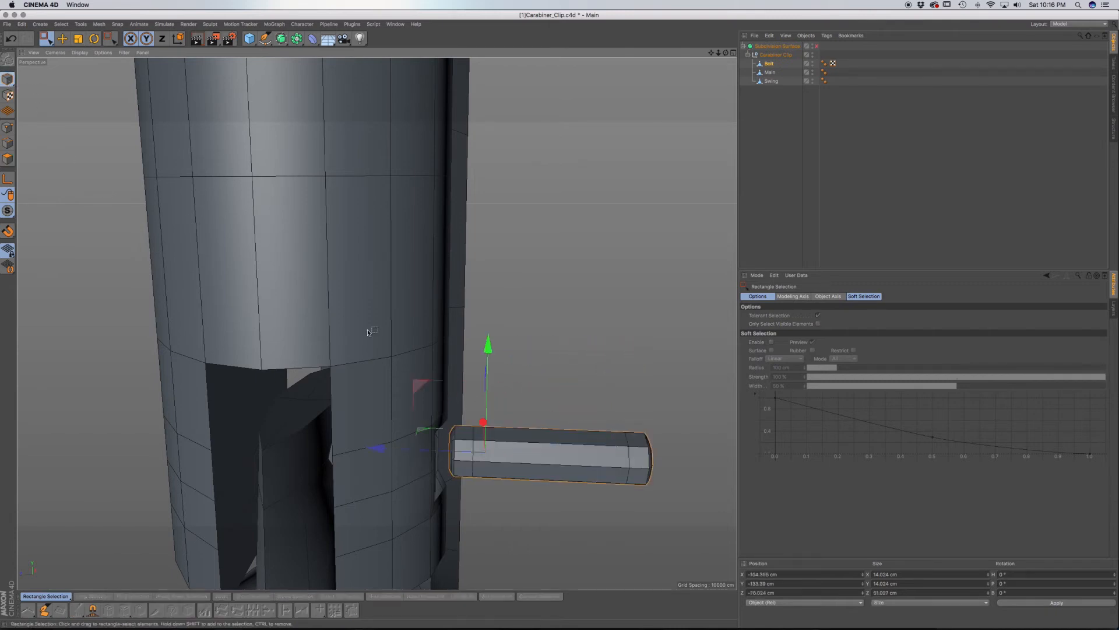
drag(376, 449, 418, 461)
drag(35, 515, 0, 521)
alt+drag(136, 496, 81, 500)
Step: Extend the Bolt's near end polygons along Z until the end comes out through the near-side pivot opening
click(8, 159)
click(340, 455)
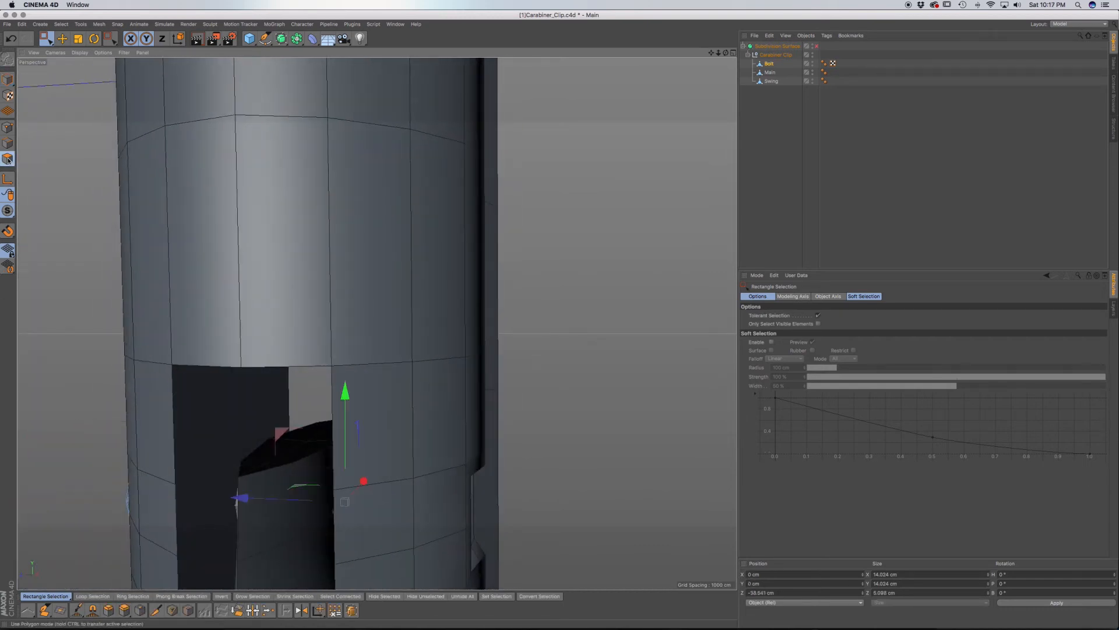
drag(242, 499, 284, 493)
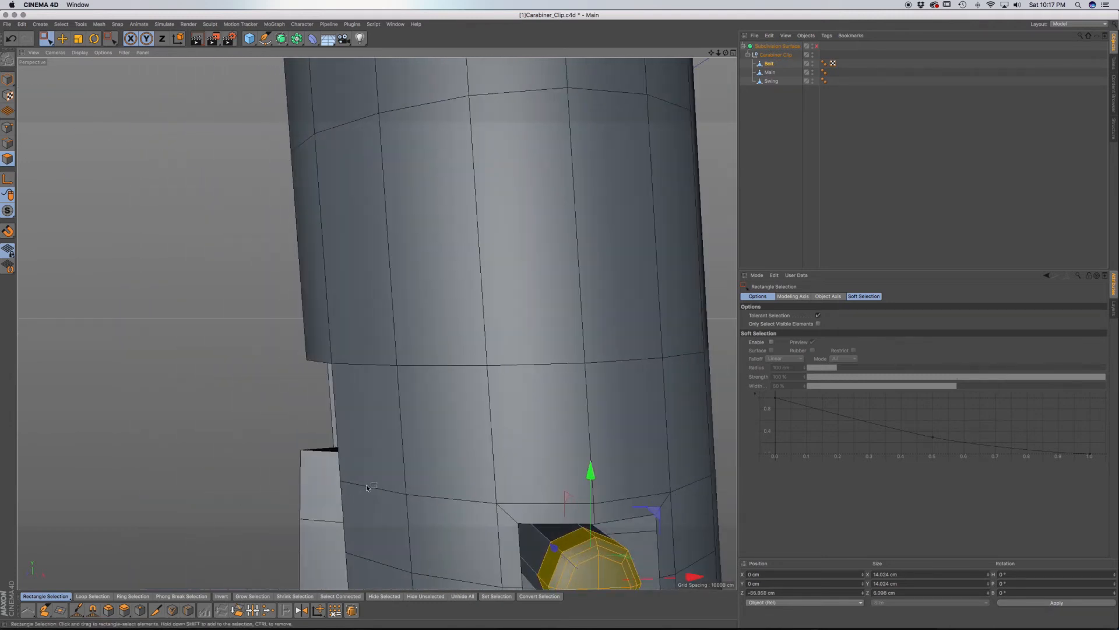
scroll(370, 485, down, 6)
alt+middle_drag(412, 483, 378, 350)
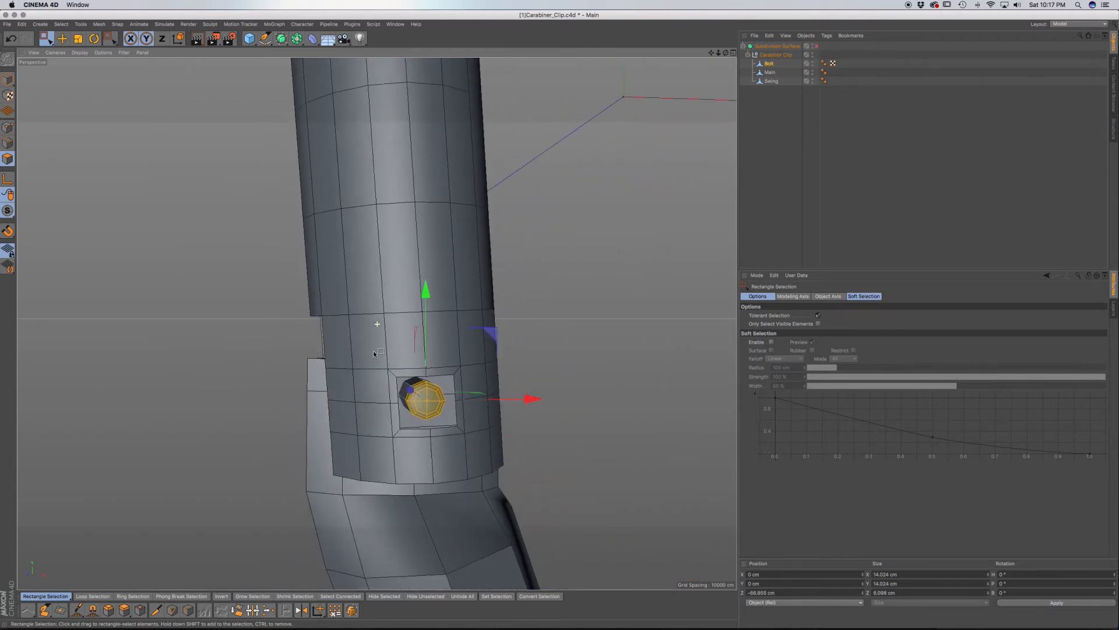
alt+drag(419, 383, 500, 393)
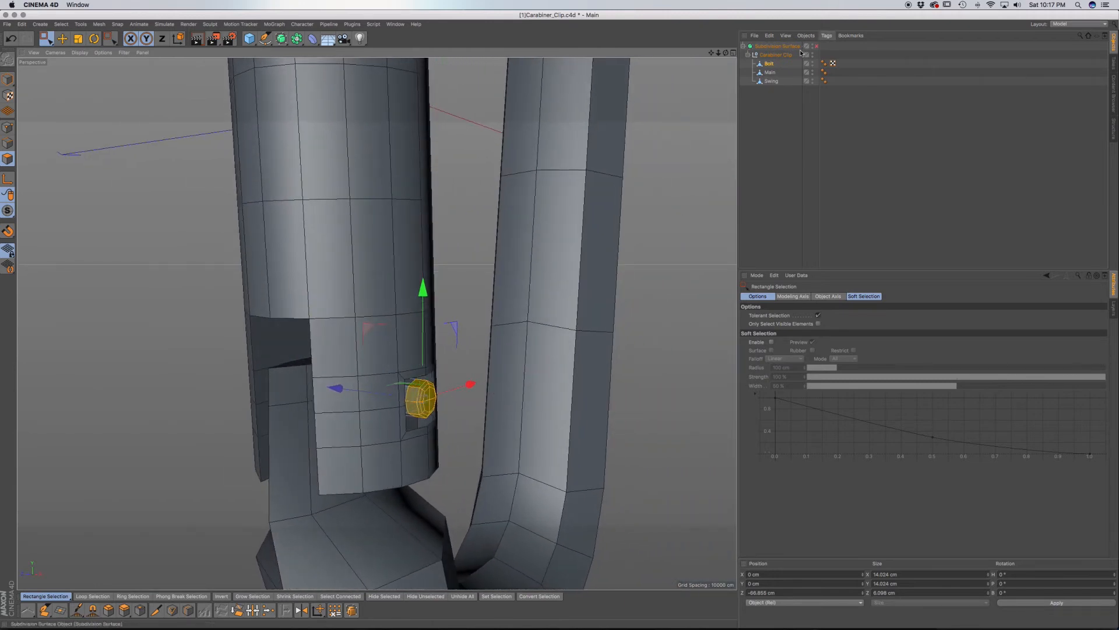
Step: Enable the Subdivision Surface to check the smoothed Bolt inside the pivot opening, and save the project
click(816, 46)
scroll(430, 404, up, 8)
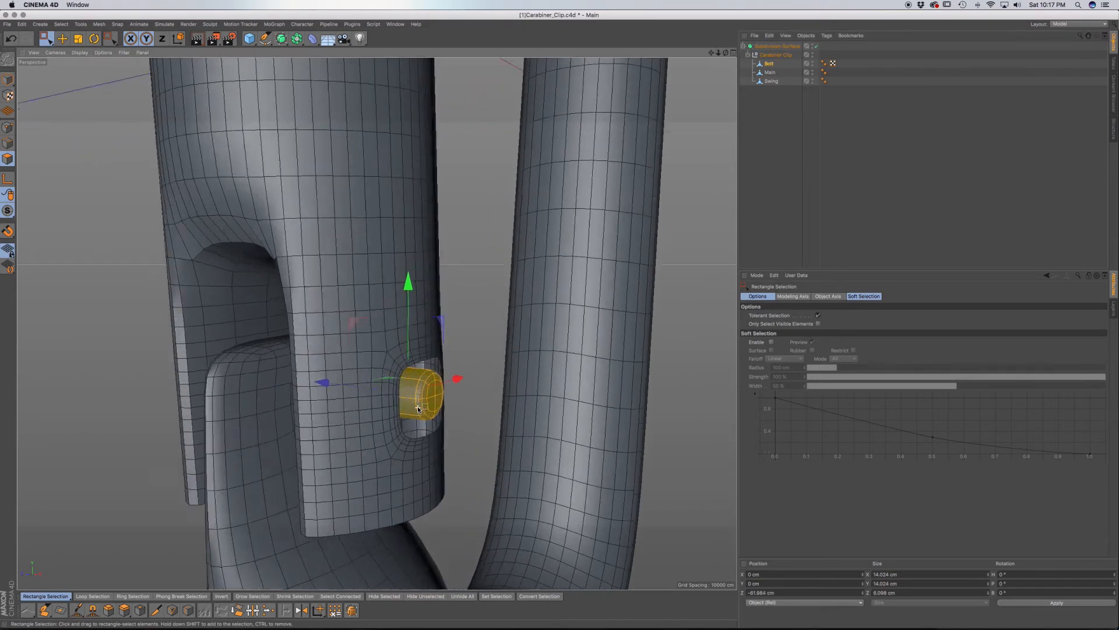
alt+drag(423, 405, 249, 399)
scroll(382, 397, down, 5)
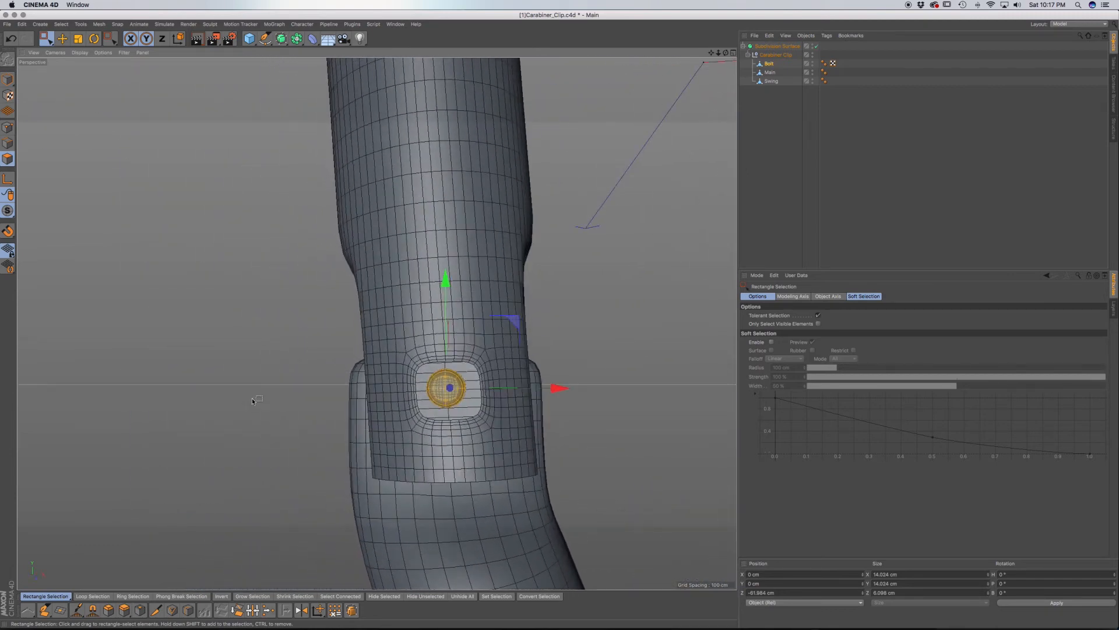
scroll(465, 405, up, 6)
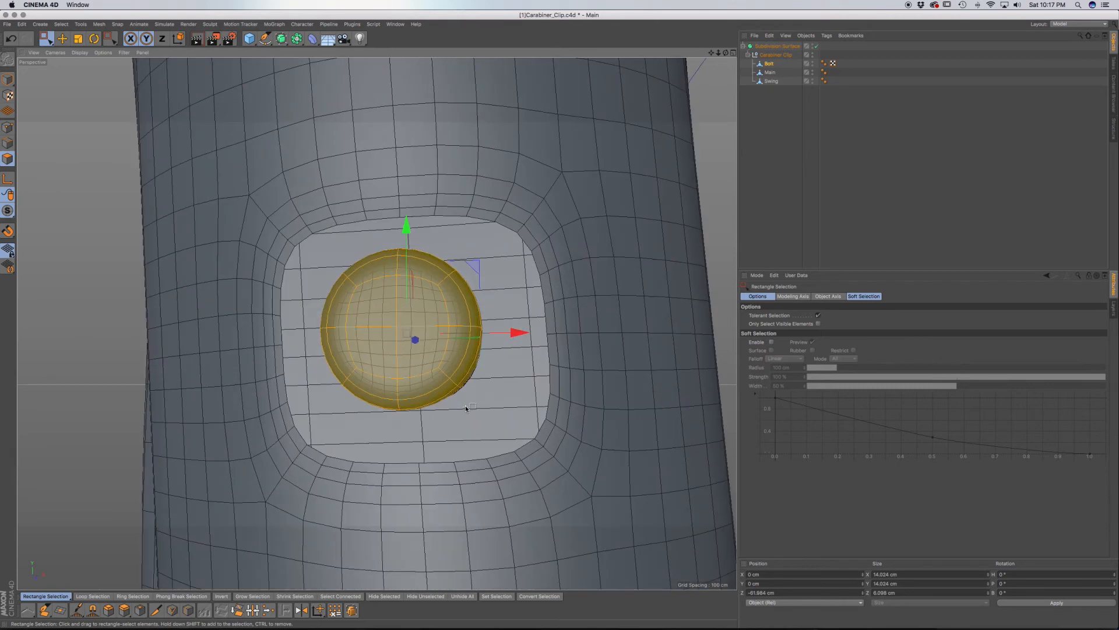
scroll(466, 408, down, 2)
alt+drag(467, 407, 493, 418)
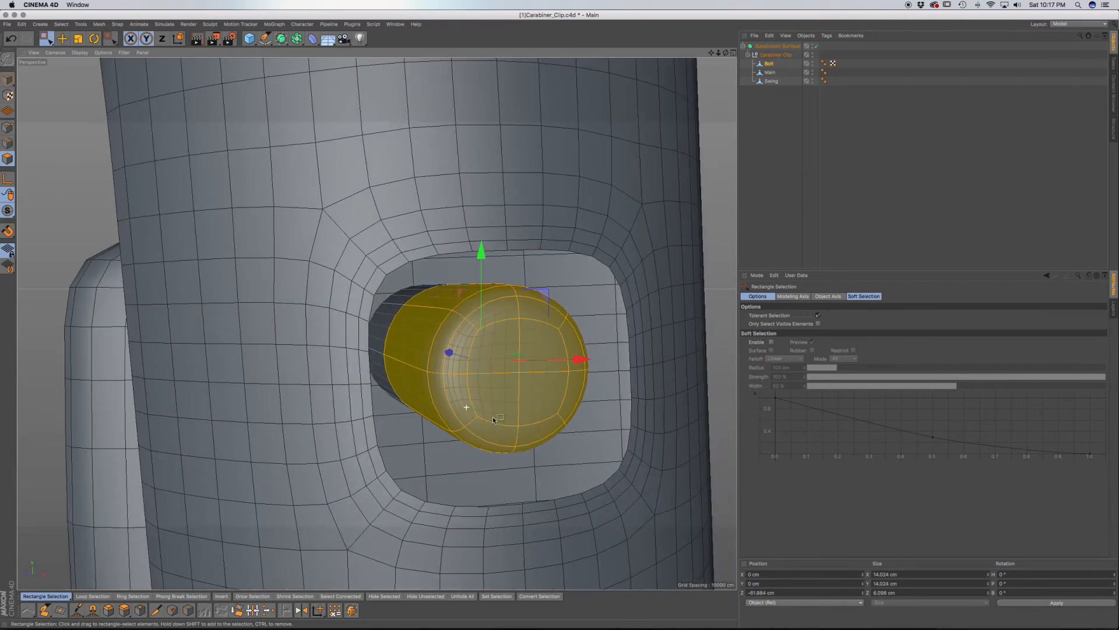
key(super+s)
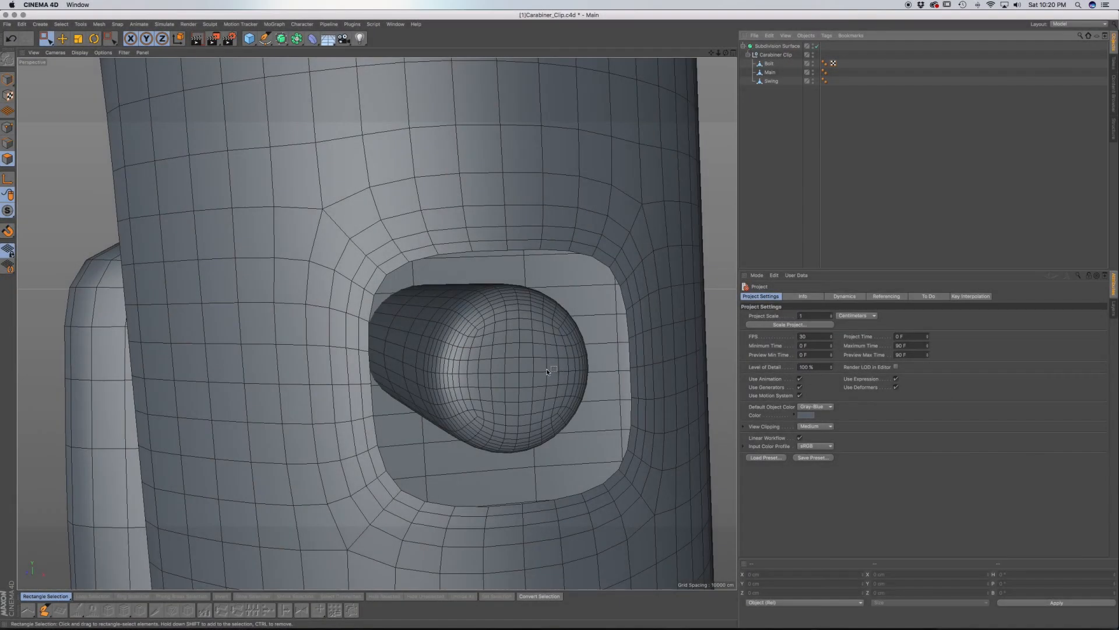
mouse_move(540, 370)
alt+mouse_down()
mouse_move(559, 349)
mouse_move(483, 352)
mouse_move(537, 313)
alt+mouse_up()
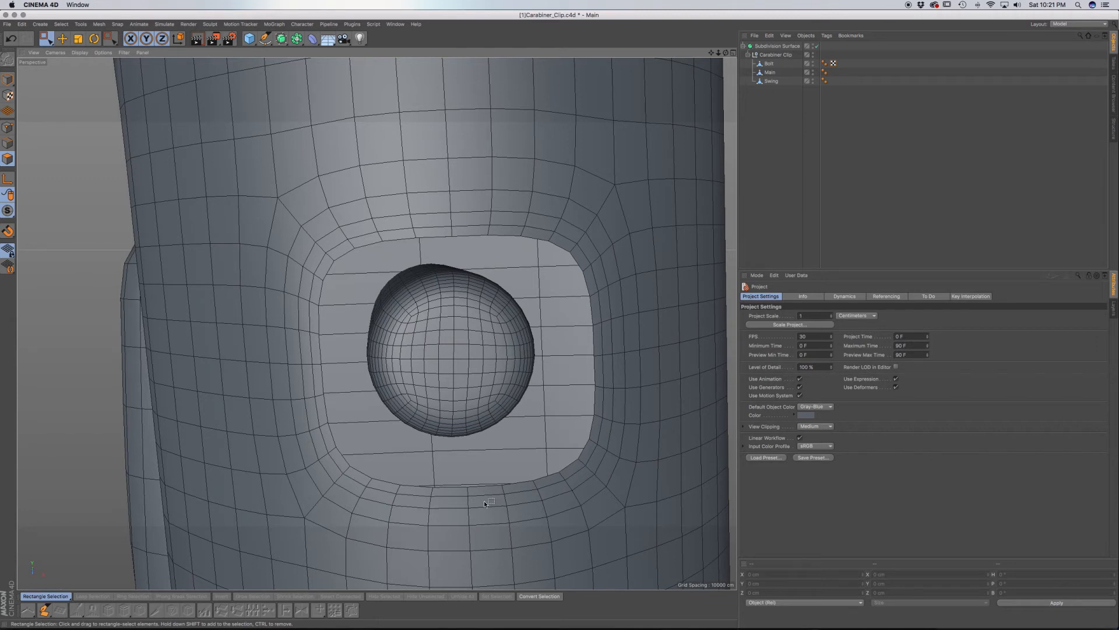
Step: Raise the transparency of the Front view's background reference image to about 87%
key(F4)
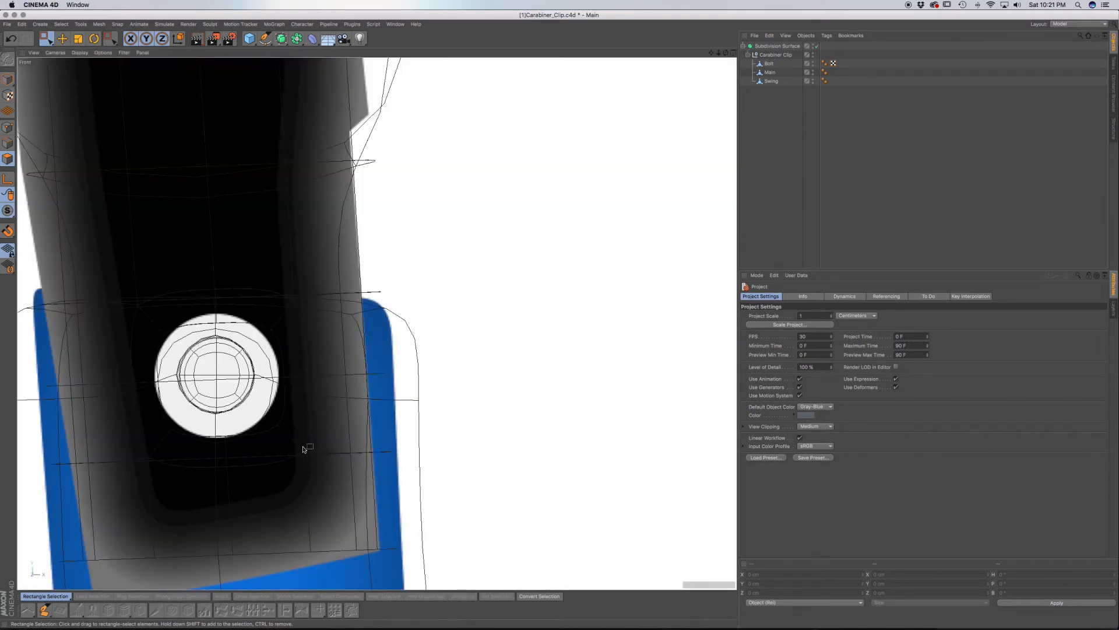
key(F1)
key(F4)
mouse_move(342, 430)
alt+middle_down()
mouse_move(532, 392)
mouse_move(537, 405)
alt+middle_up()
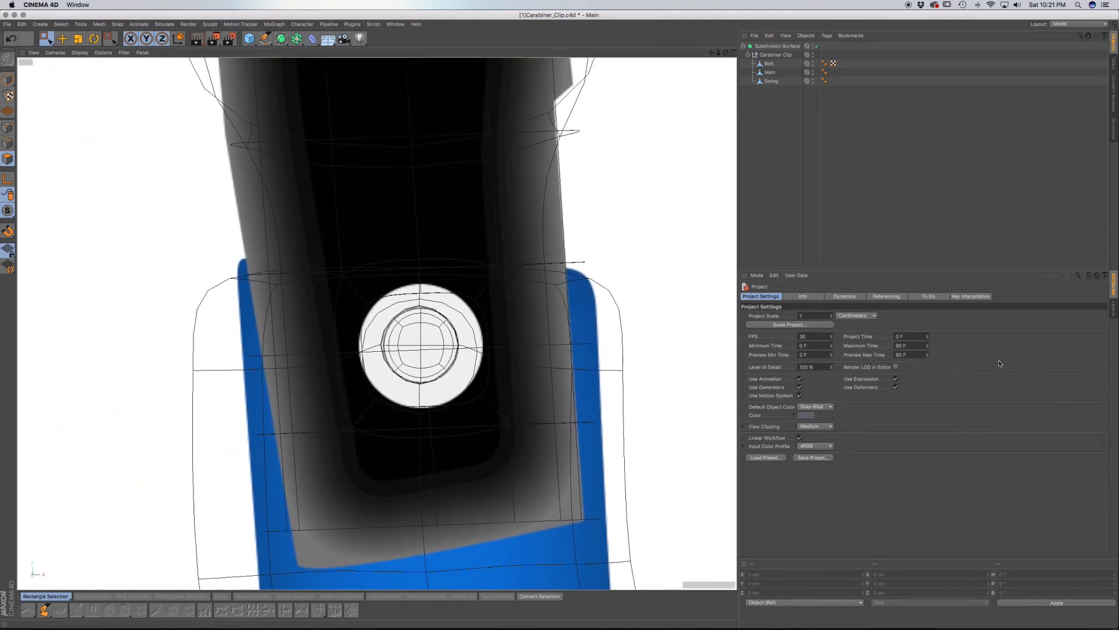
key(shift+v)
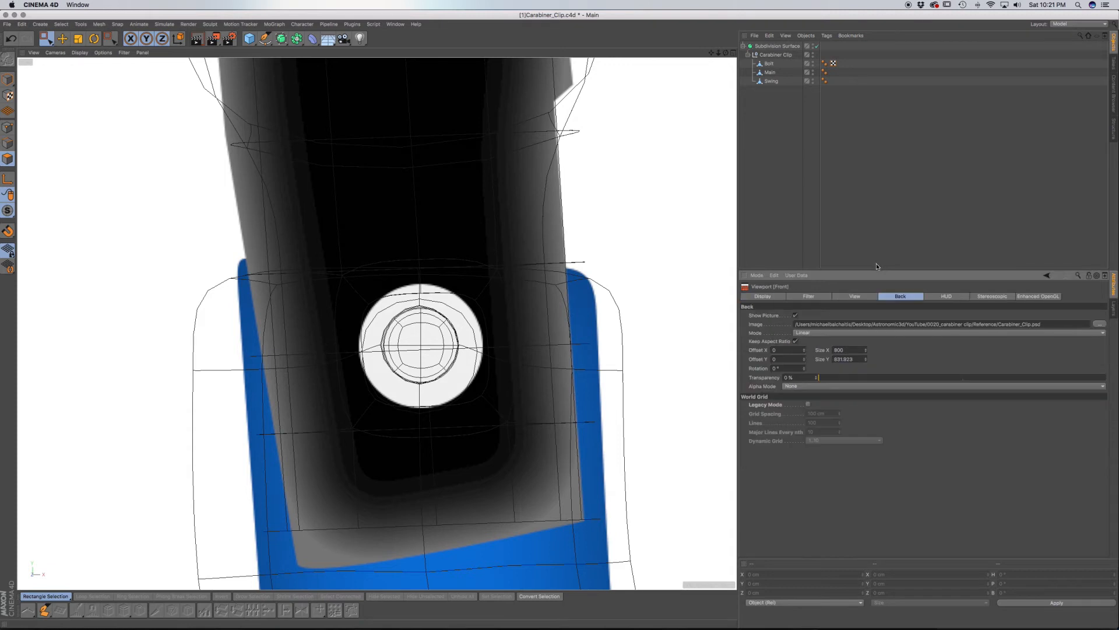
drag(837, 379, 1078, 378)
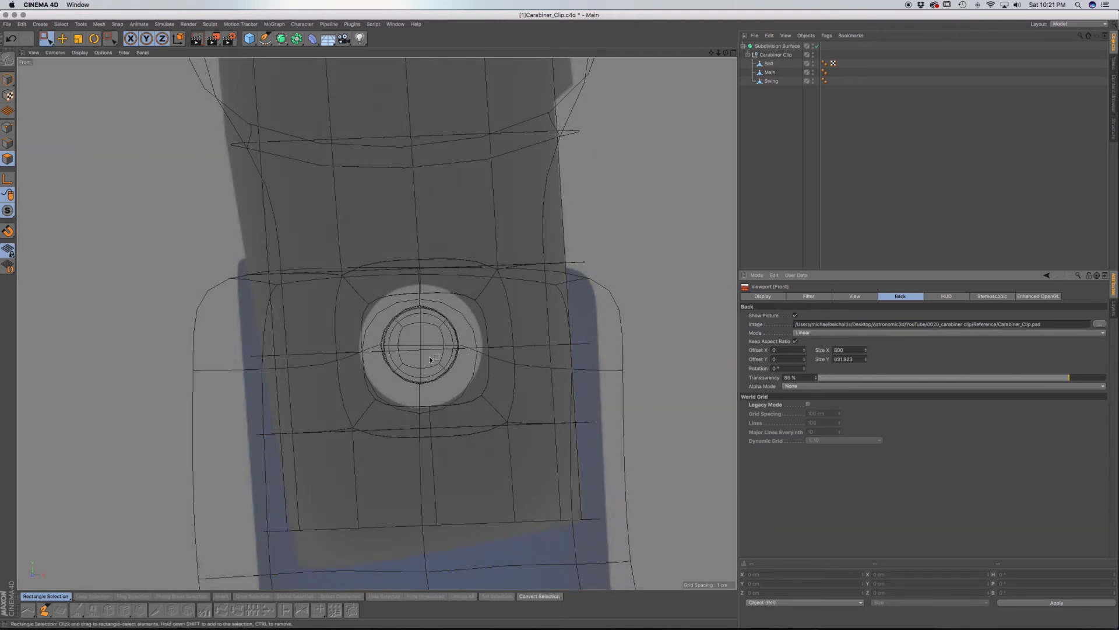
Step: Hide the Main object in the viewport and turn off the Subdivision Surface to show the base mesh around the bolt
click(813, 71)
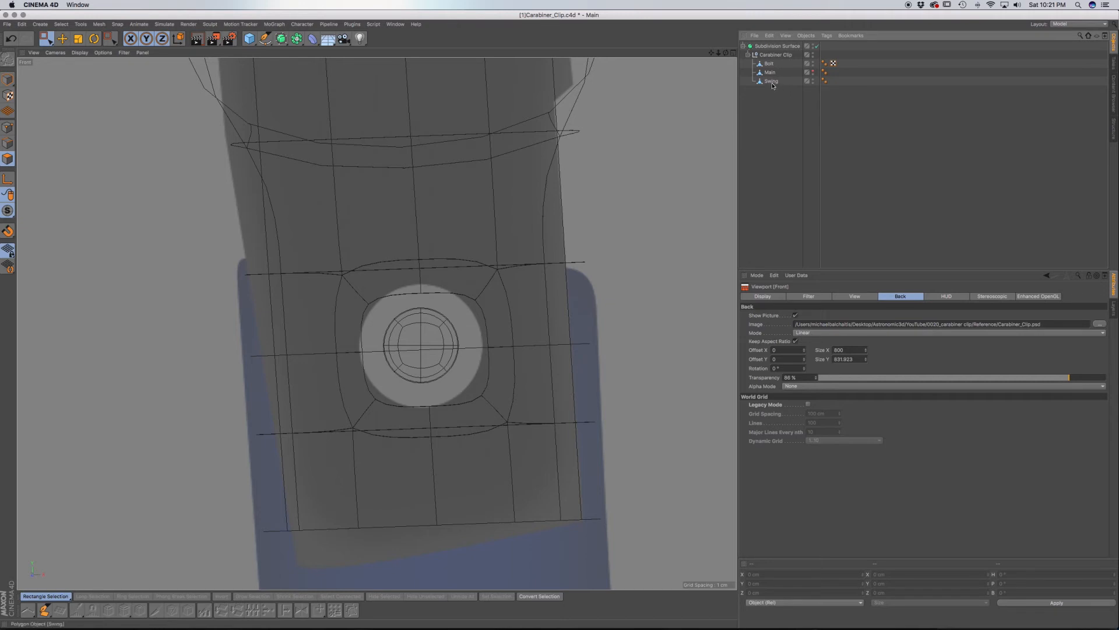
click(813, 80)
click(814, 80)
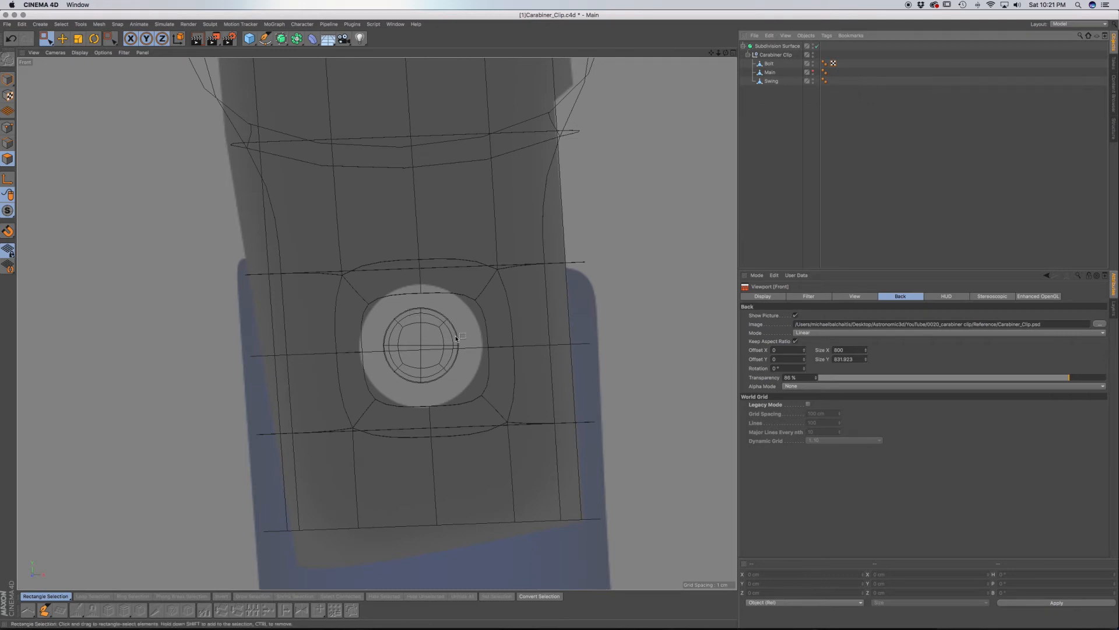
scroll(442, 325, up, 5)
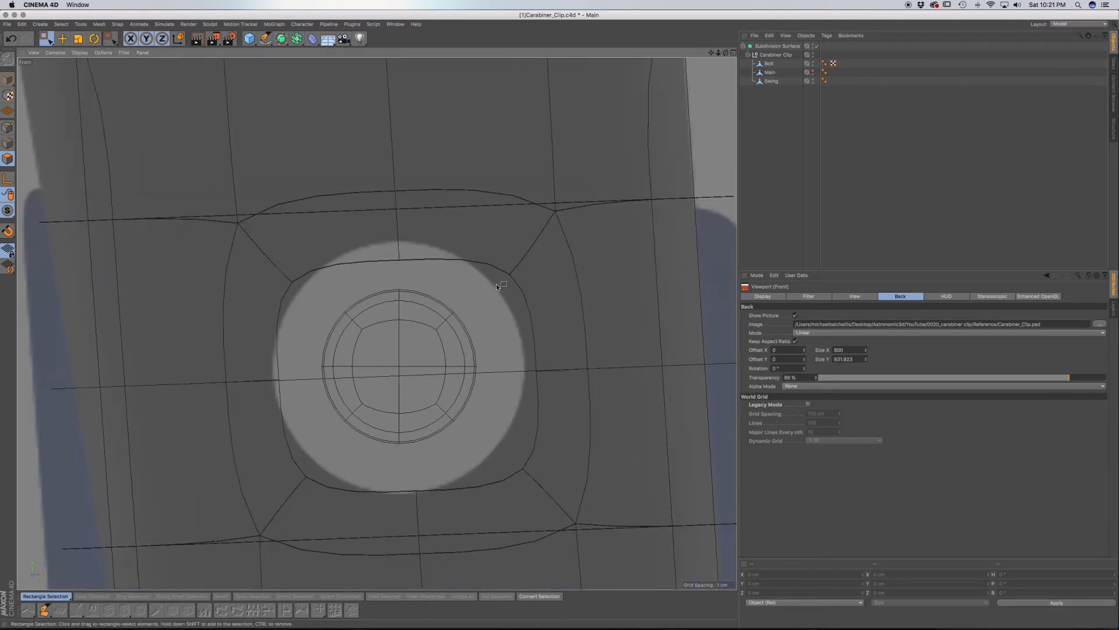
key(q)
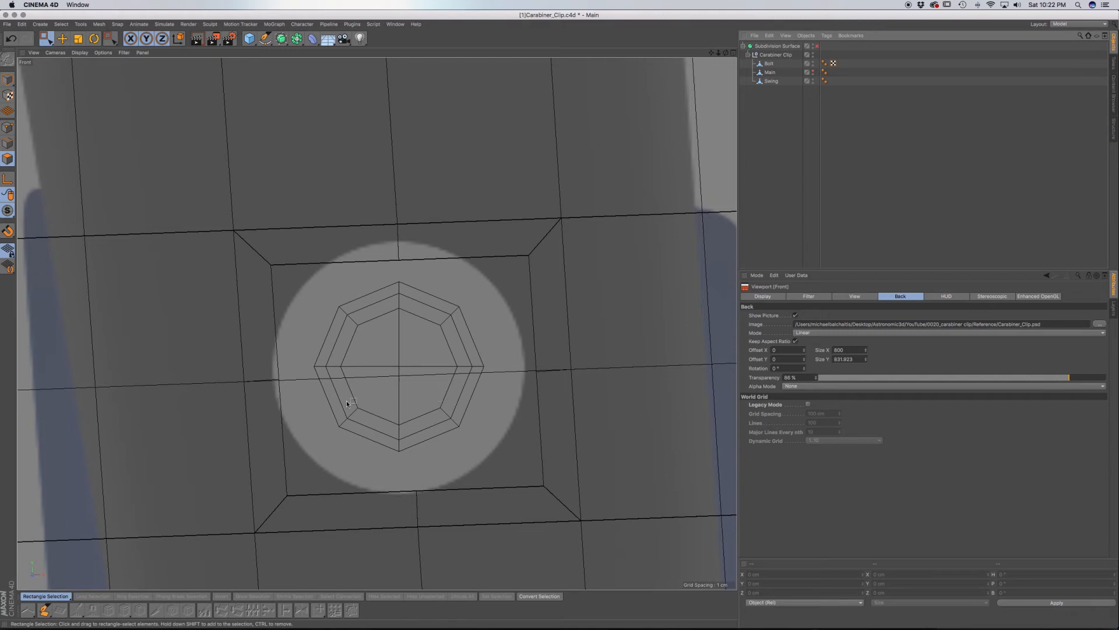
Step: Change to point editing and enable snapping with Vertex Snap active, keeping the floating snap palette clear of the model
click(8, 128)
click(7, 231)
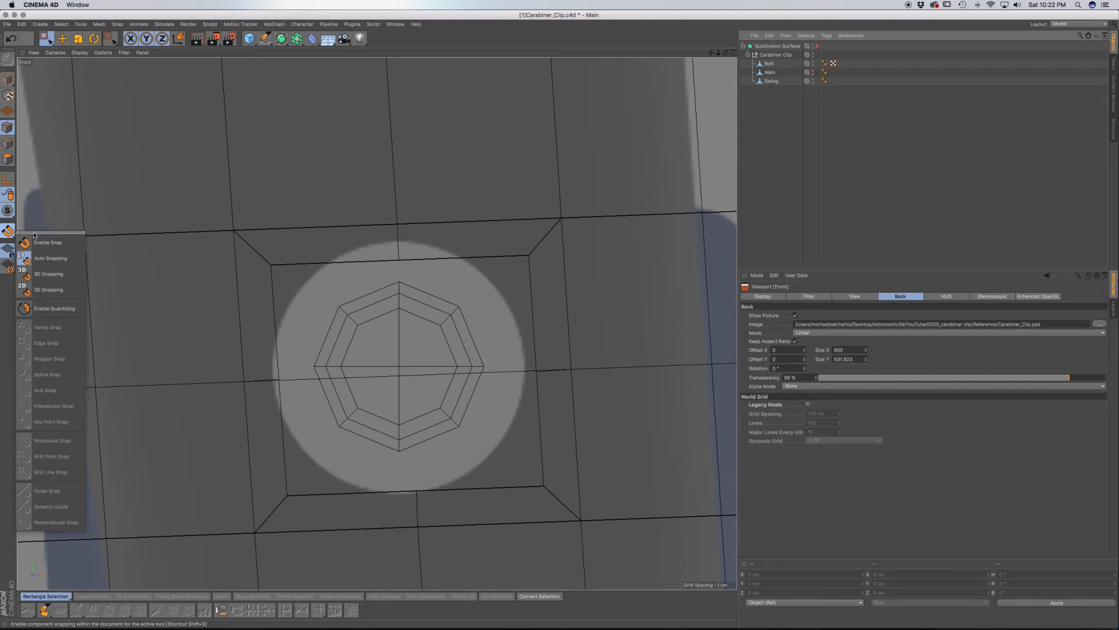
drag(33, 234, 149, 260)
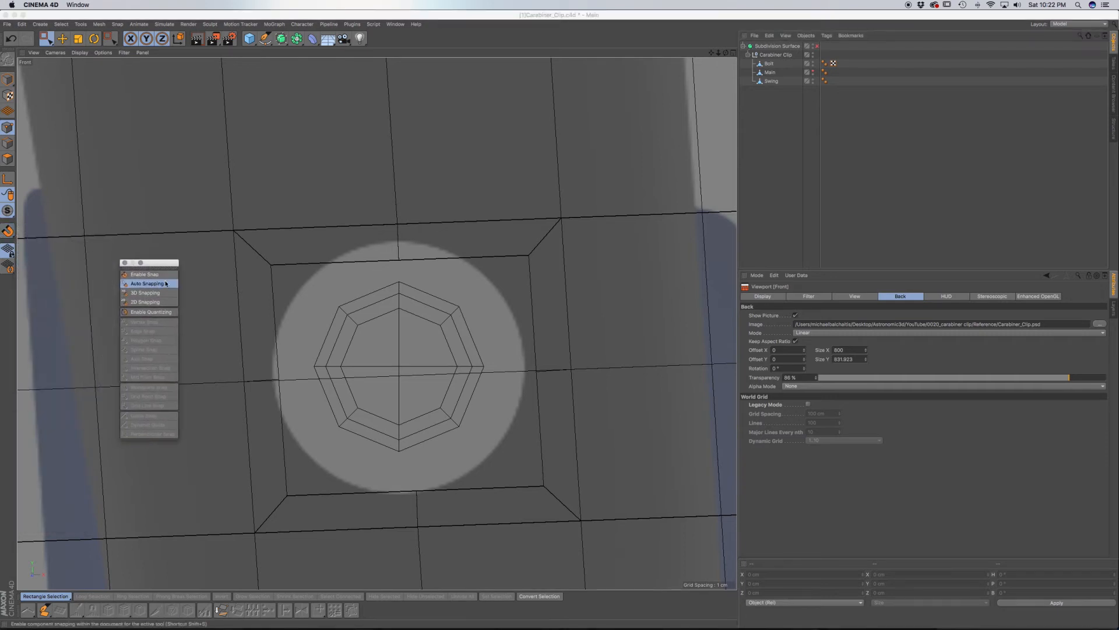
click(152, 276)
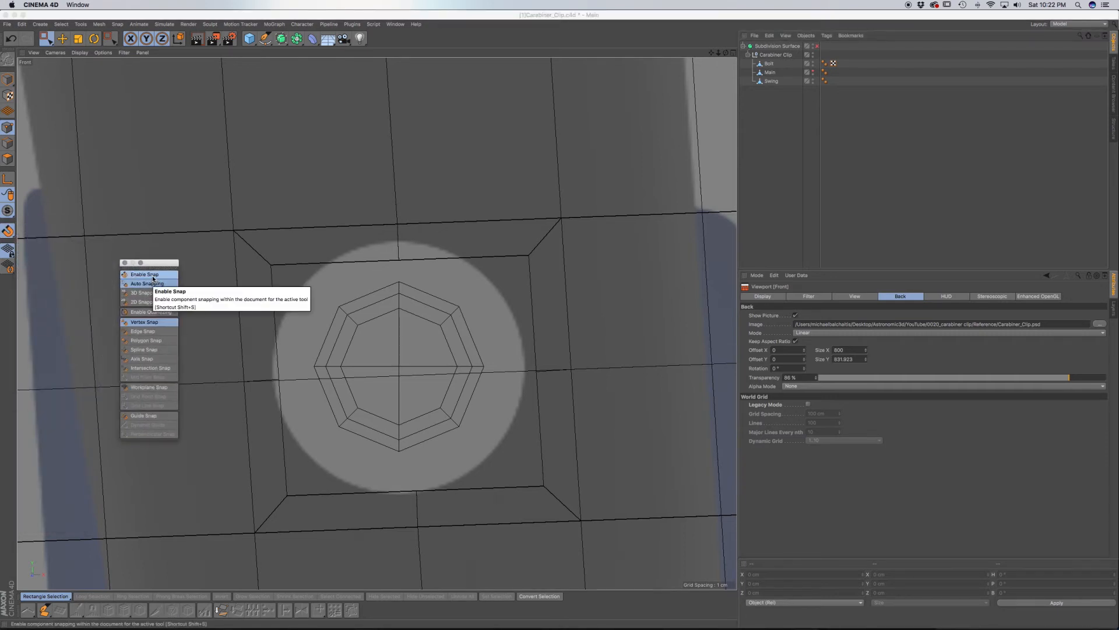
click(145, 325)
click(145, 324)
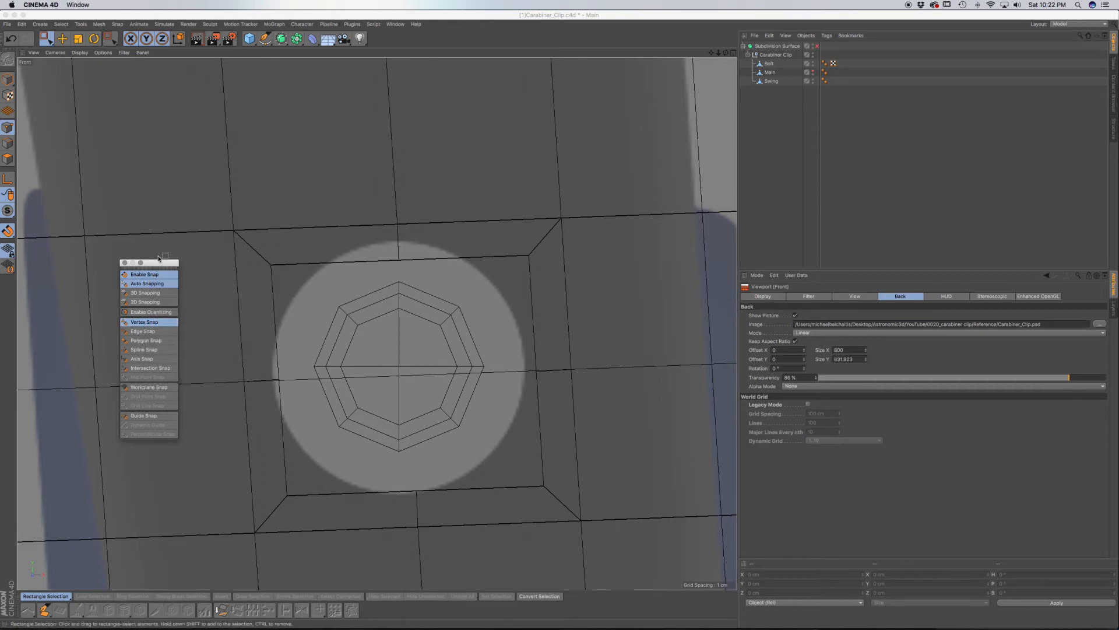
drag(165, 261, 815, 127)
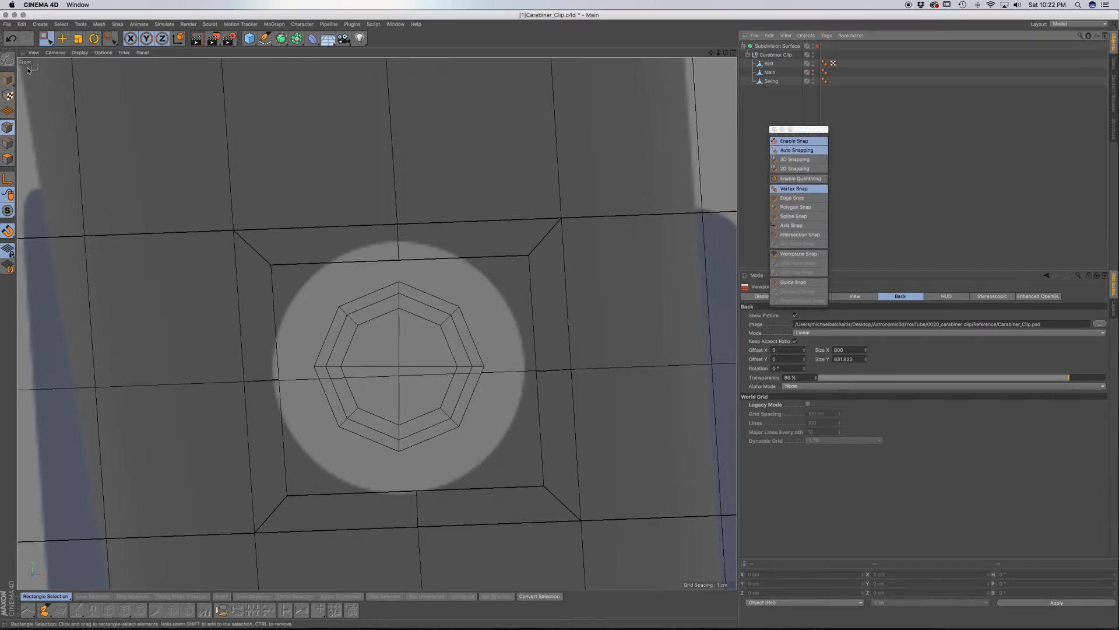
Step: Select the Swing mesh's upper-right hole corner points by rectangle and snap them in the Front view to the bolt's matching octagon corner
click(47, 39)
click(64, 50)
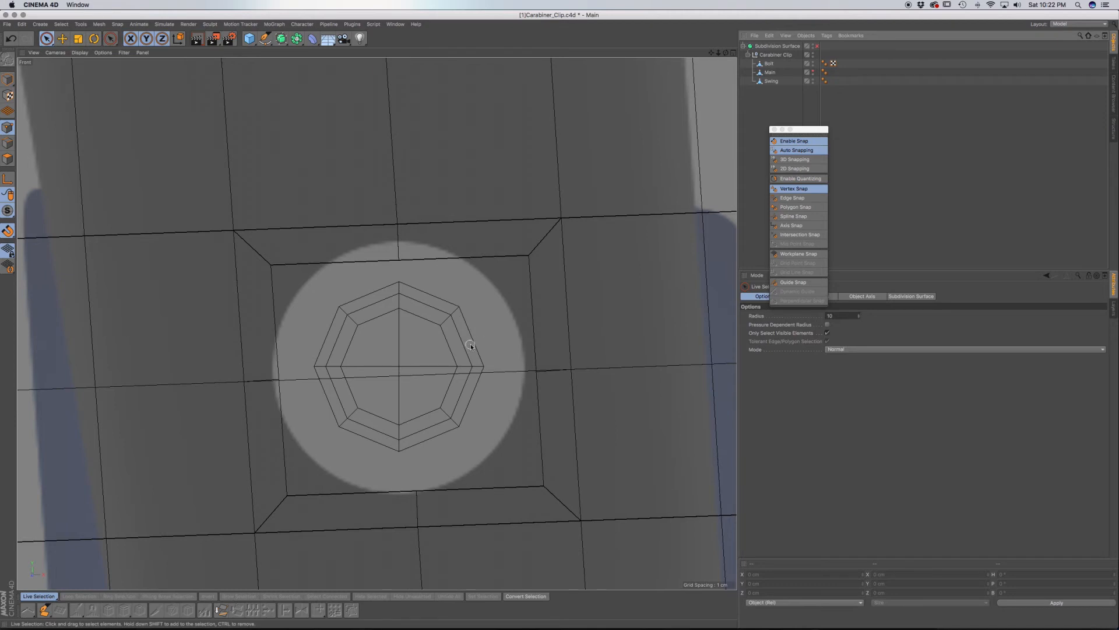
click(772, 81)
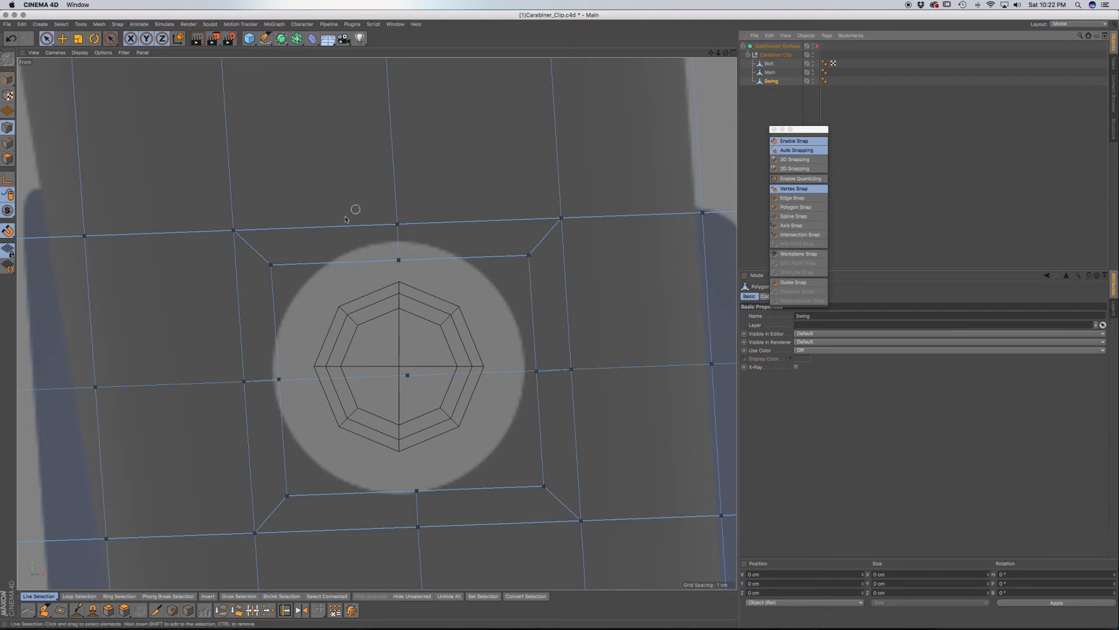
click(47, 39)
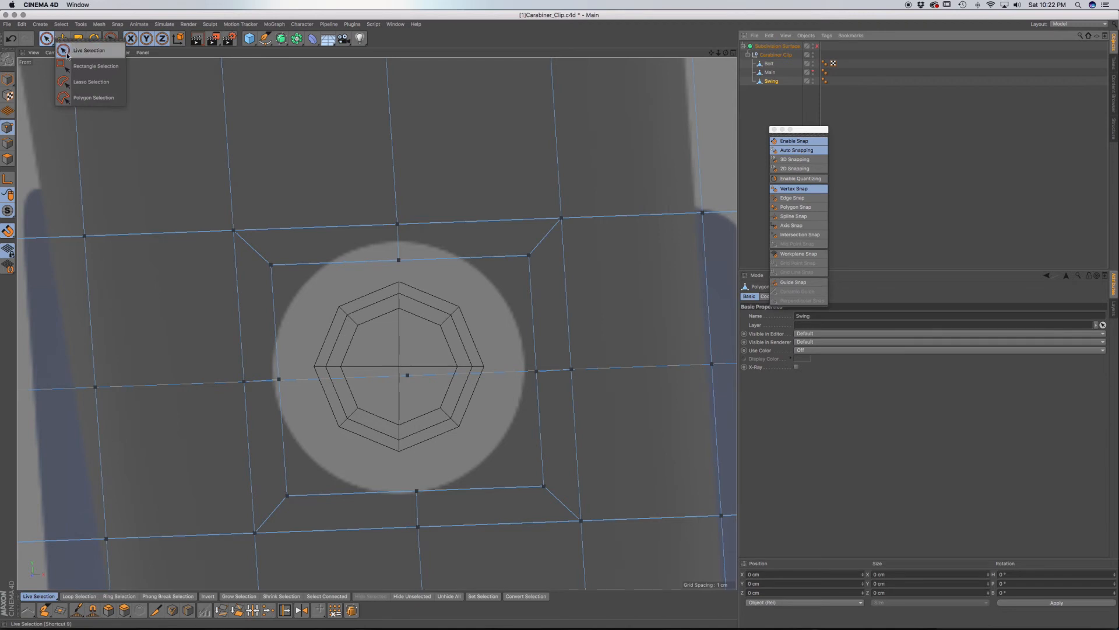
click(88, 65)
drag(543, 279, 513, 239)
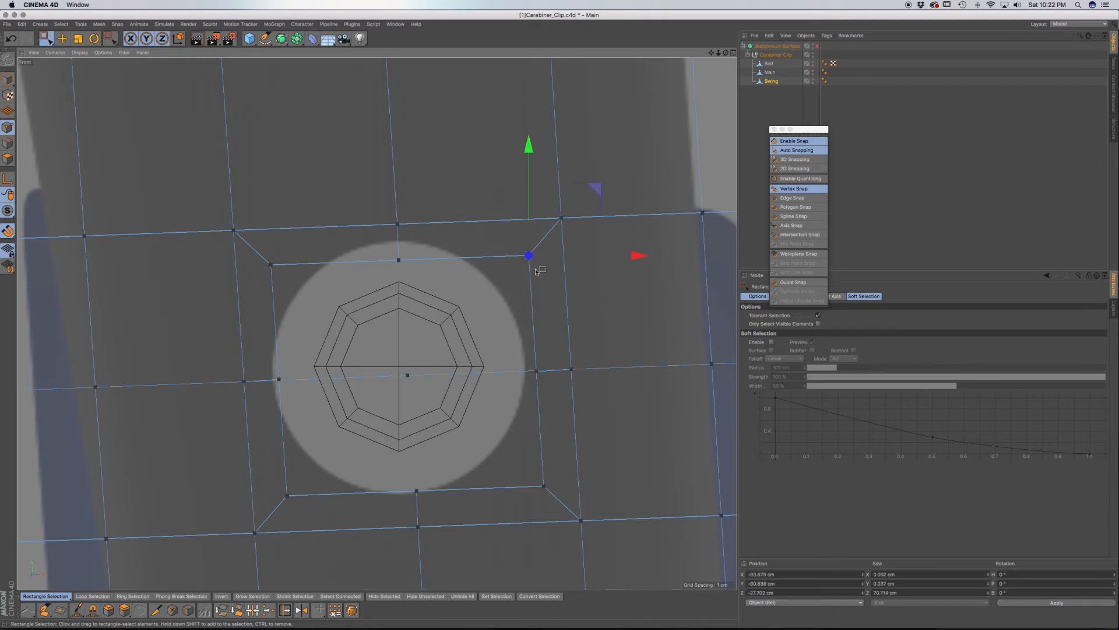
key(F1)
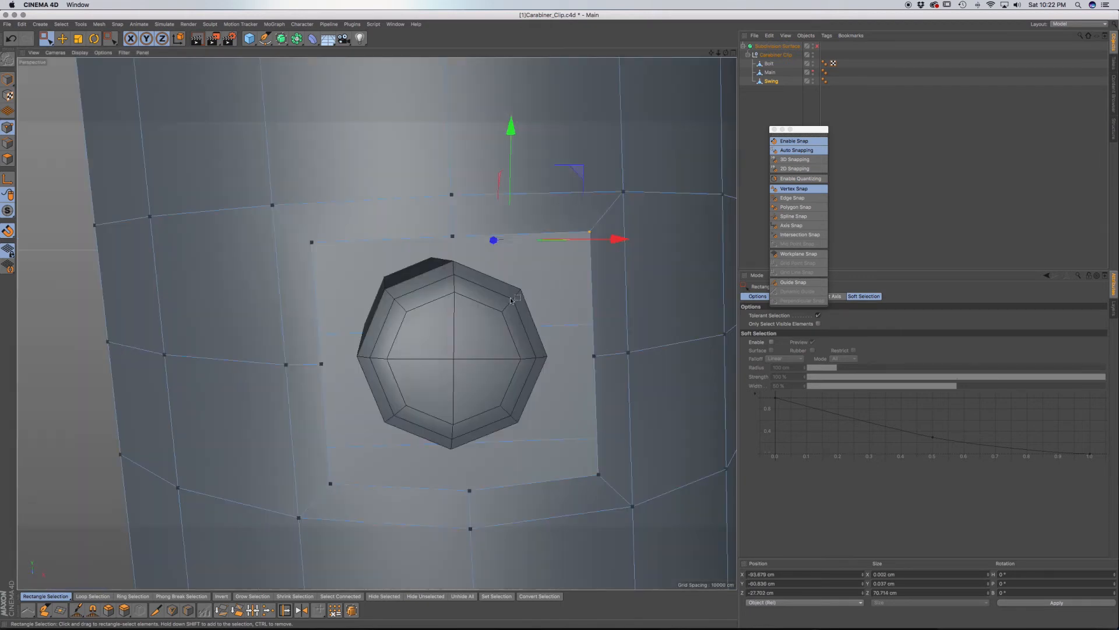
alt+drag(479, 290, 484, 327)
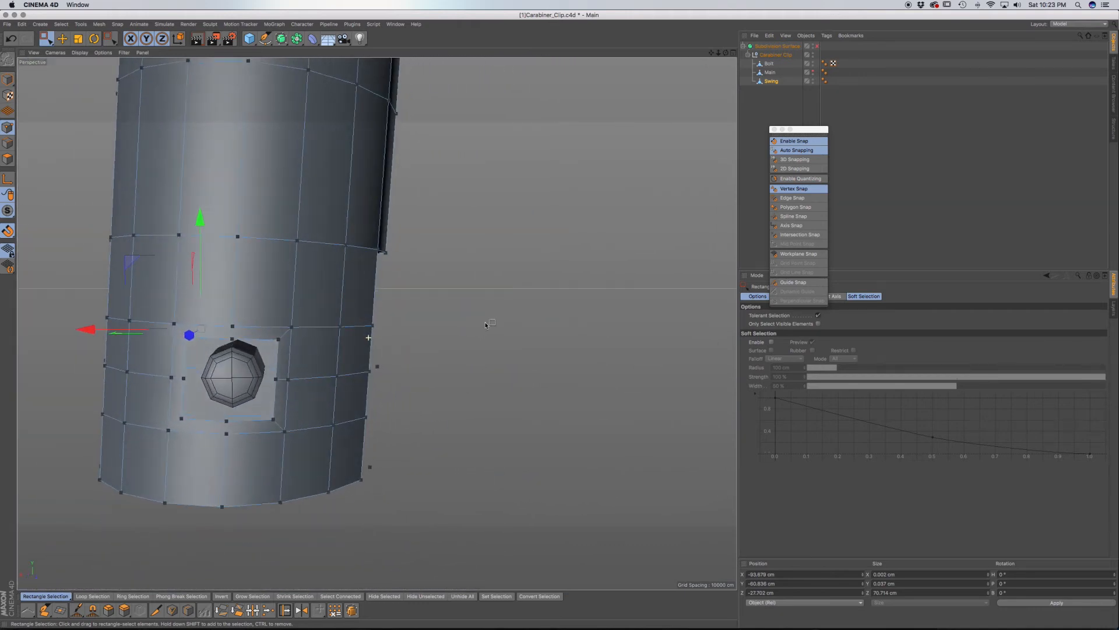
alt+drag(184, 342, 88, 366)
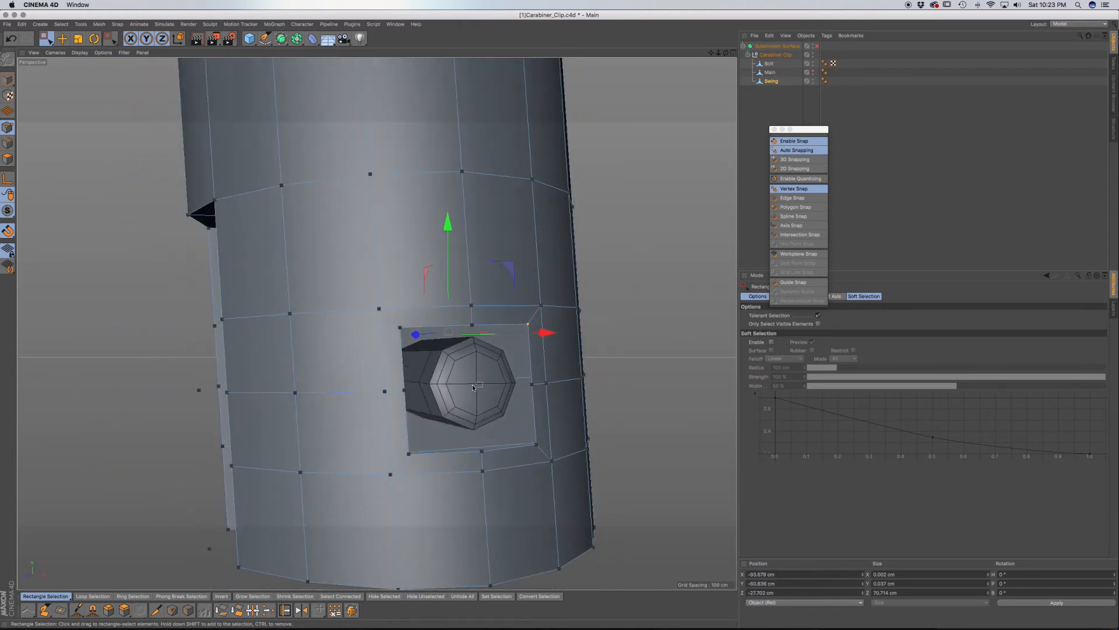
key(F4)
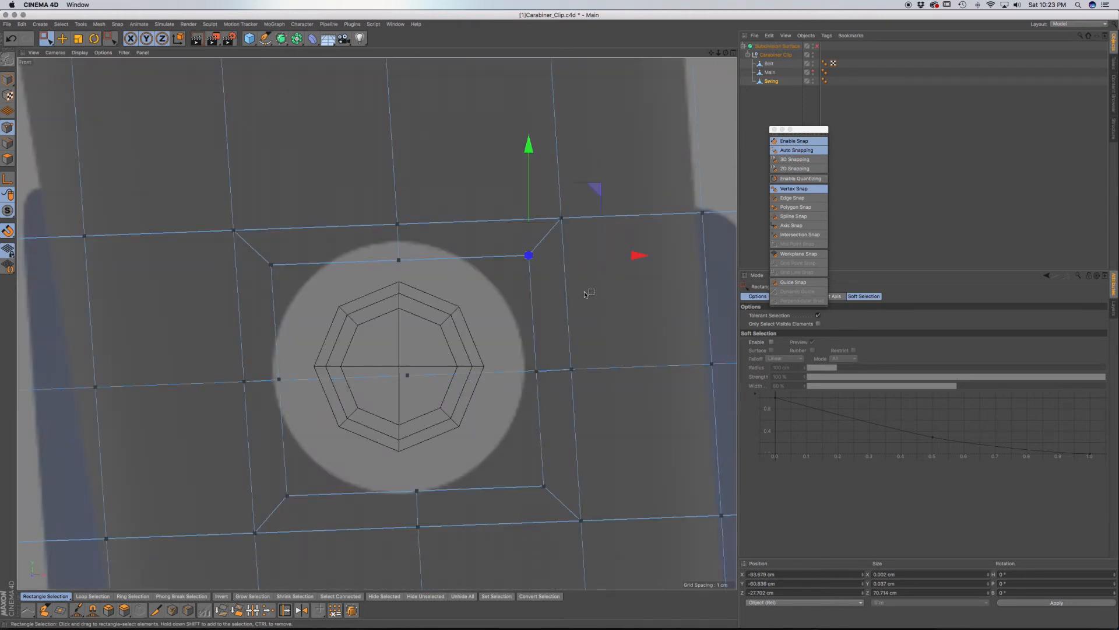
drag(598, 191, 529, 241)
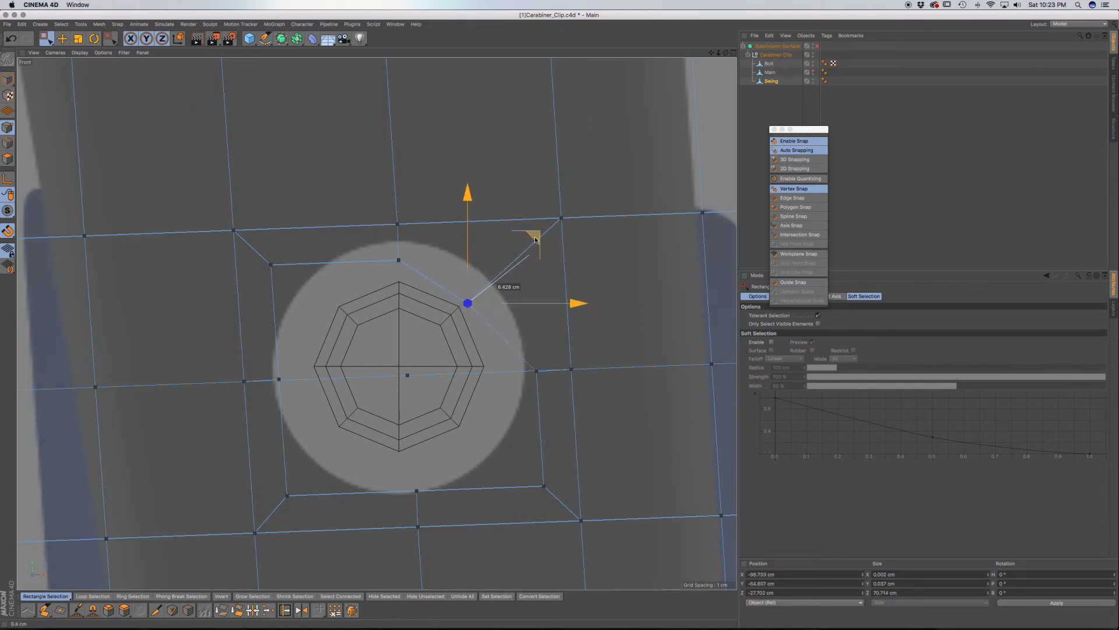
drag(530, 241, 530, 241)
Step: Snap the Swing hole's top-middle, upper-left and left-middle points to the matching vertices of the bolt's outer octagon
drag(381, 251, 423, 277)
drag(458, 193, 461, 215)
drag(306, 289, 255, 253)
drag(341, 200, 409, 241)
drag(300, 396, 268, 366)
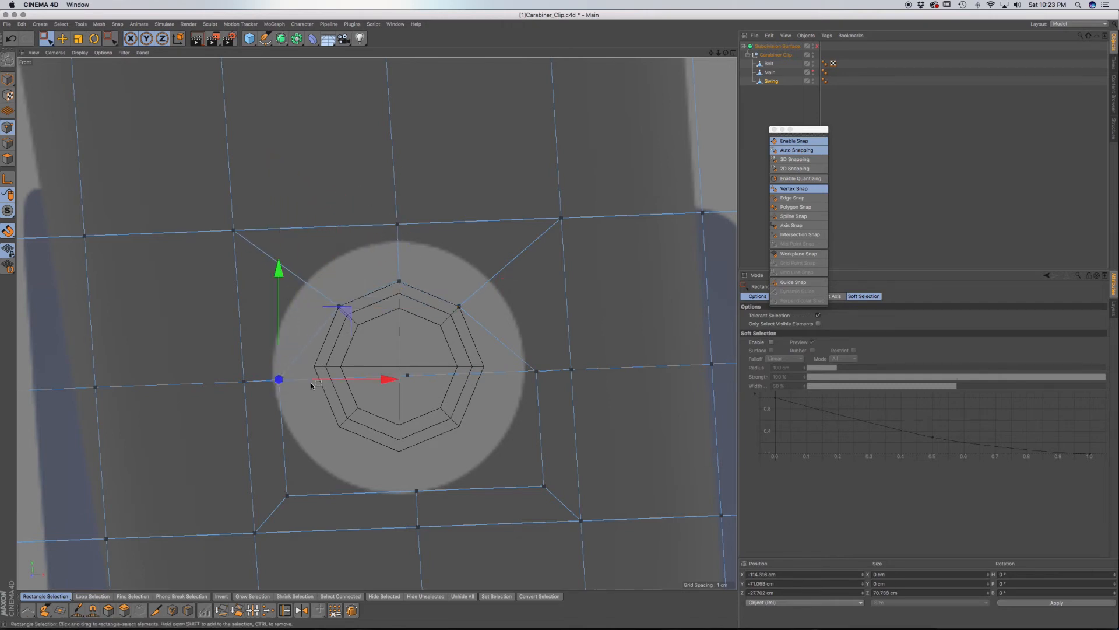
drag(349, 309, 380, 316)
Step: Snap the Swing hole's lower-left, bottom-middle, lower-right and right-middle points to the matching vertices of the bolt's outer octagon
drag(309, 504, 270, 484)
drag(357, 432, 403, 359)
drag(429, 502, 401, 477)
drag(479, 422, 464, 384)
click(542, 484)
drag(612, 421, 533, 361)
drag(555, 403, 523, 356)
drag(603, 305, 492, 346)
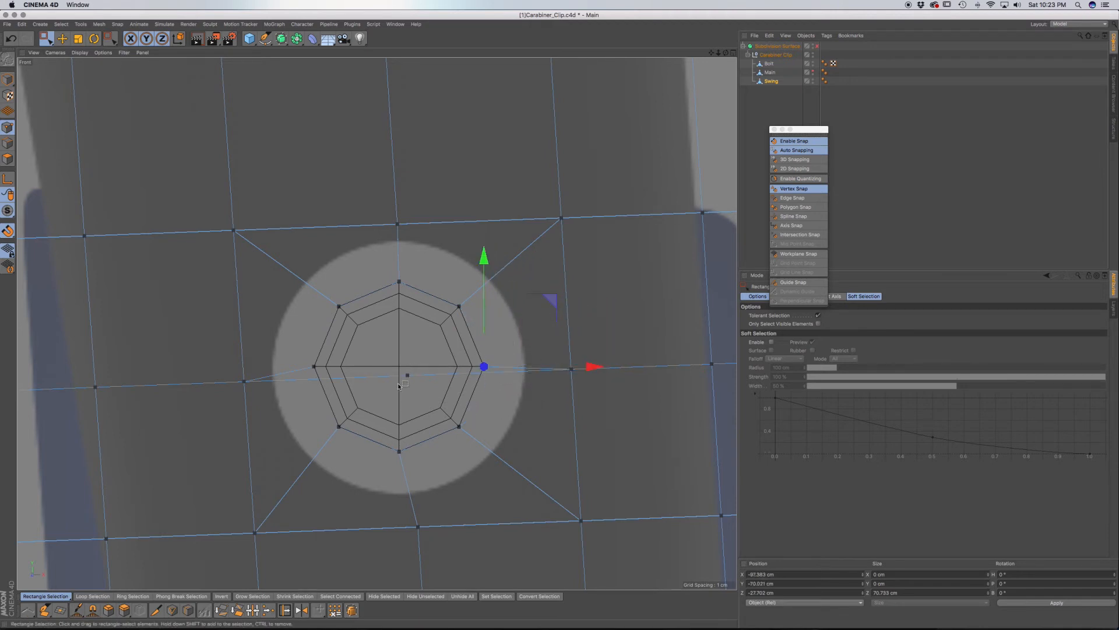
Step: Try to snap the Swing's point near the hole's middle to the bolt's centre vertex
drag(389, 350, 422, 373)
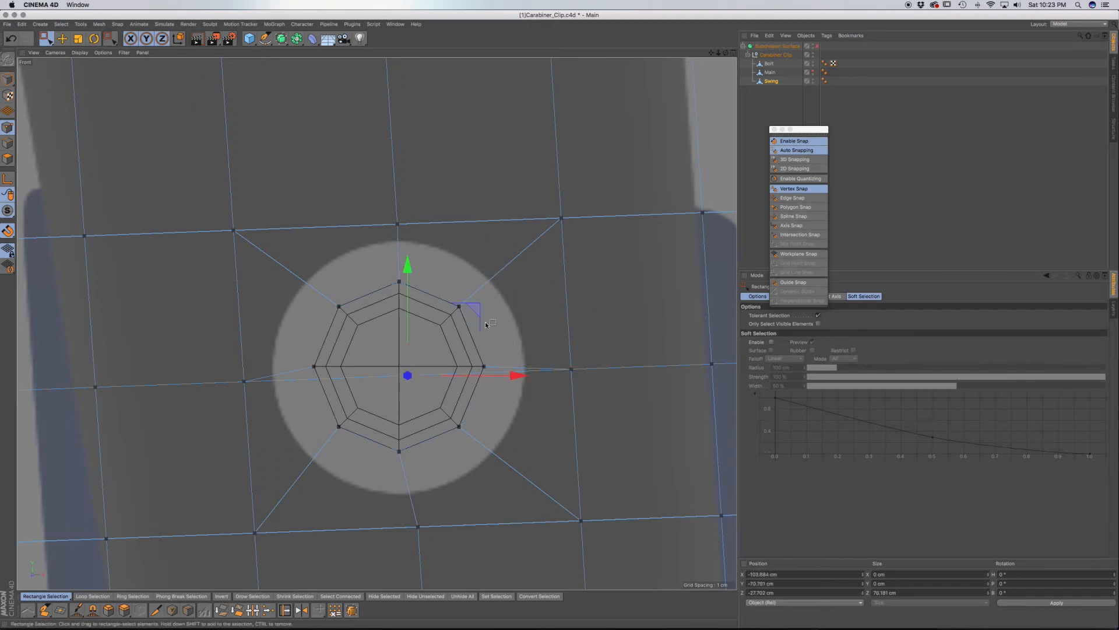
drag(485, 322, 471, 300)
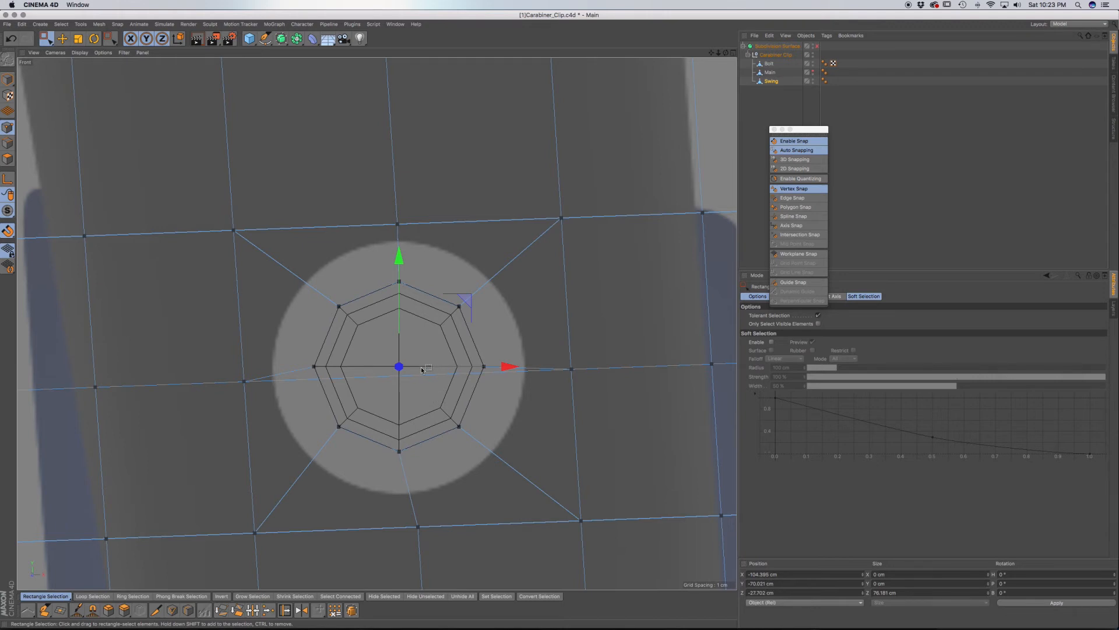
key(super+z)
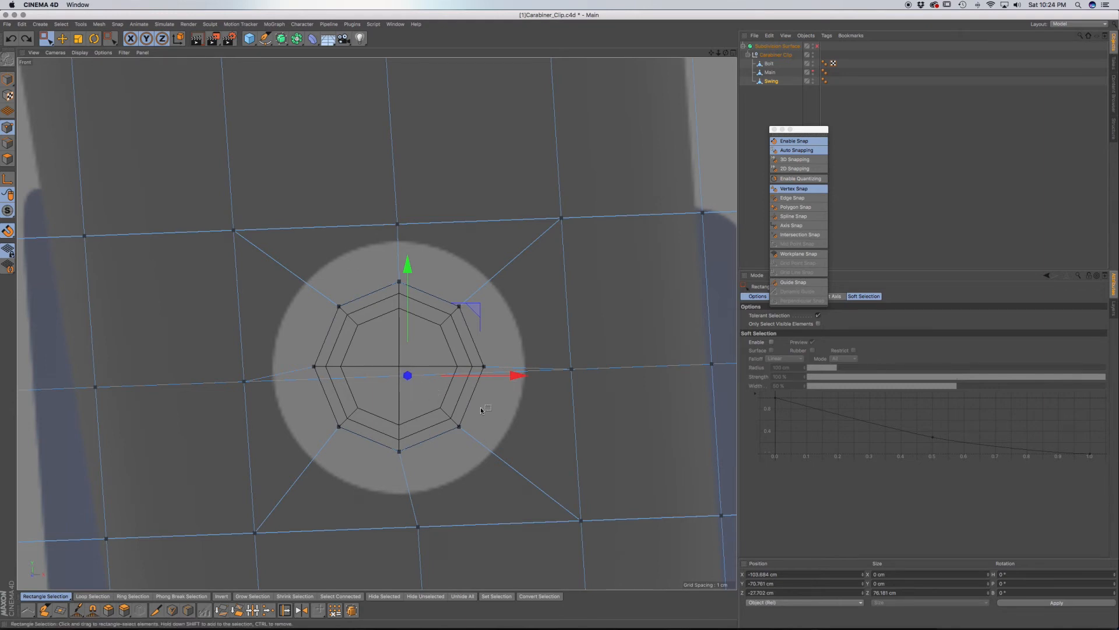
Step: Turn the Subdivision Surface back on and inspect the reshaped hole around the bolt in the Perspective view
key(F1)
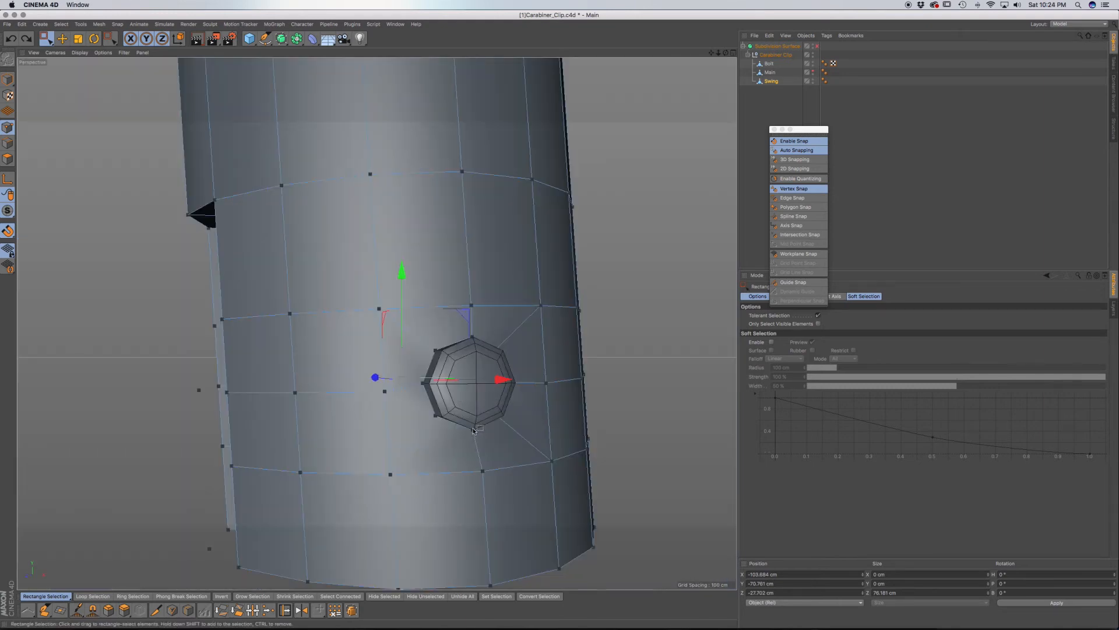
alt+drag(468, 400, 551, 425)
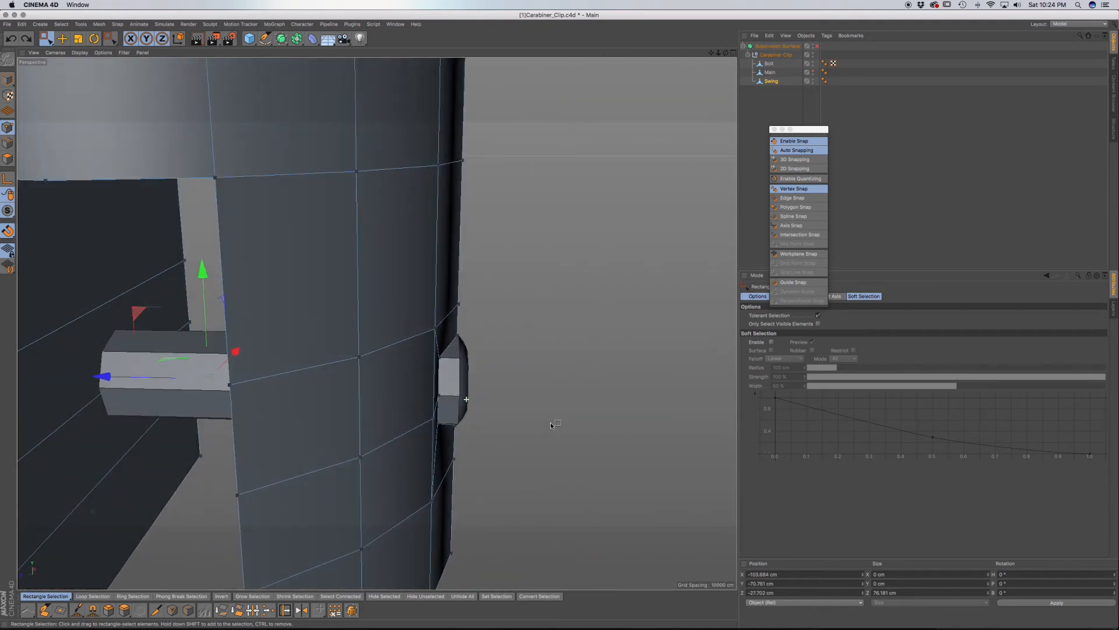
alt+drag(140, 450, 330, 386)
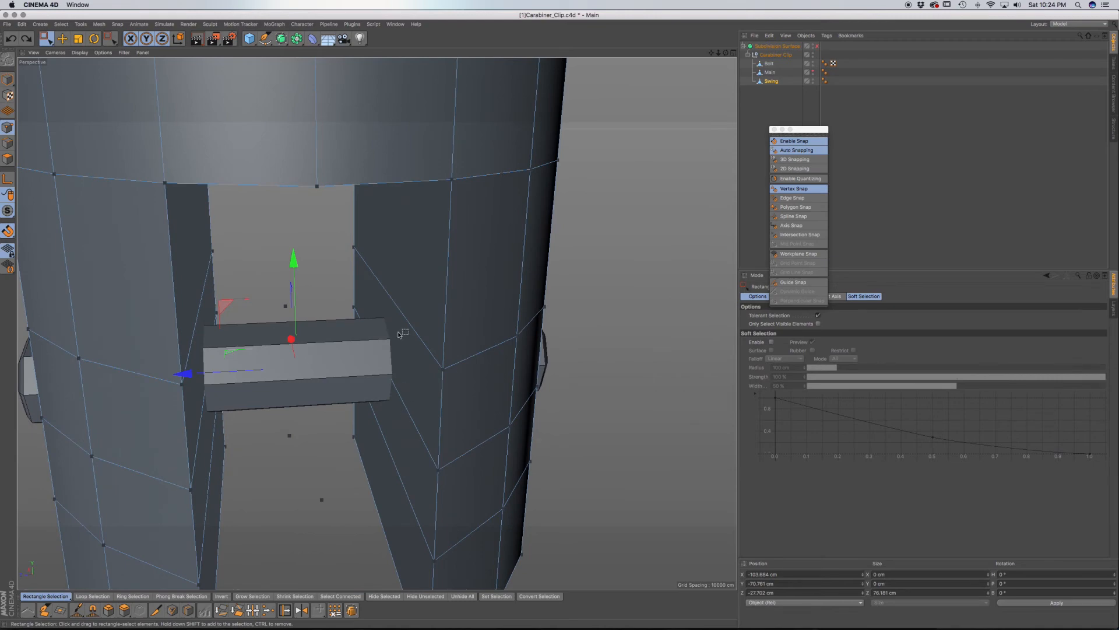
alt+drag(340, 441, 291, 419)
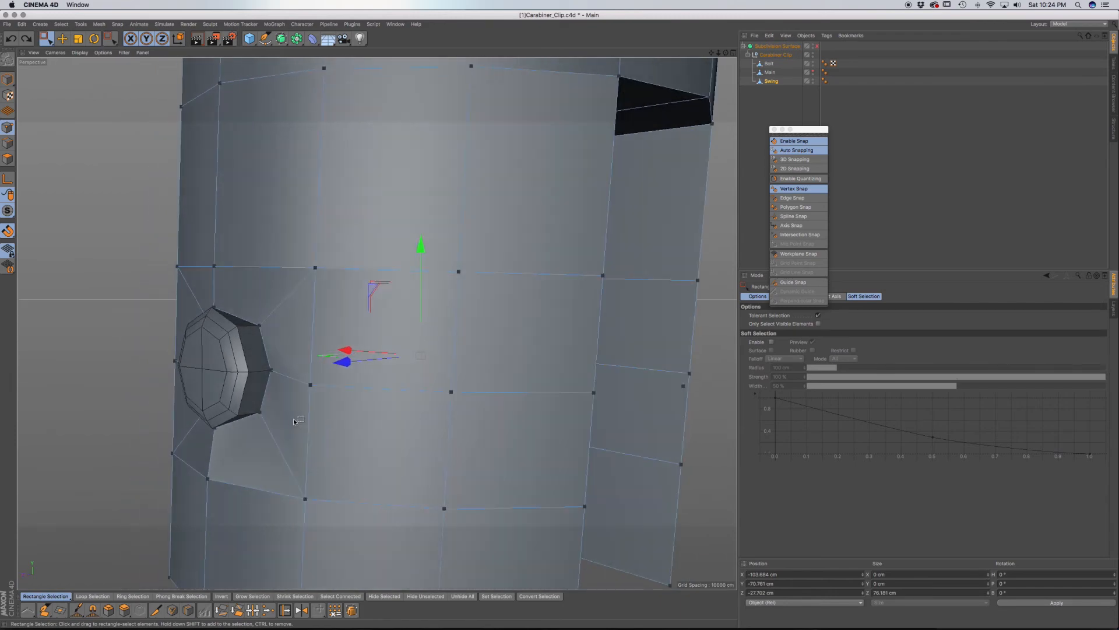
click(817, 45)
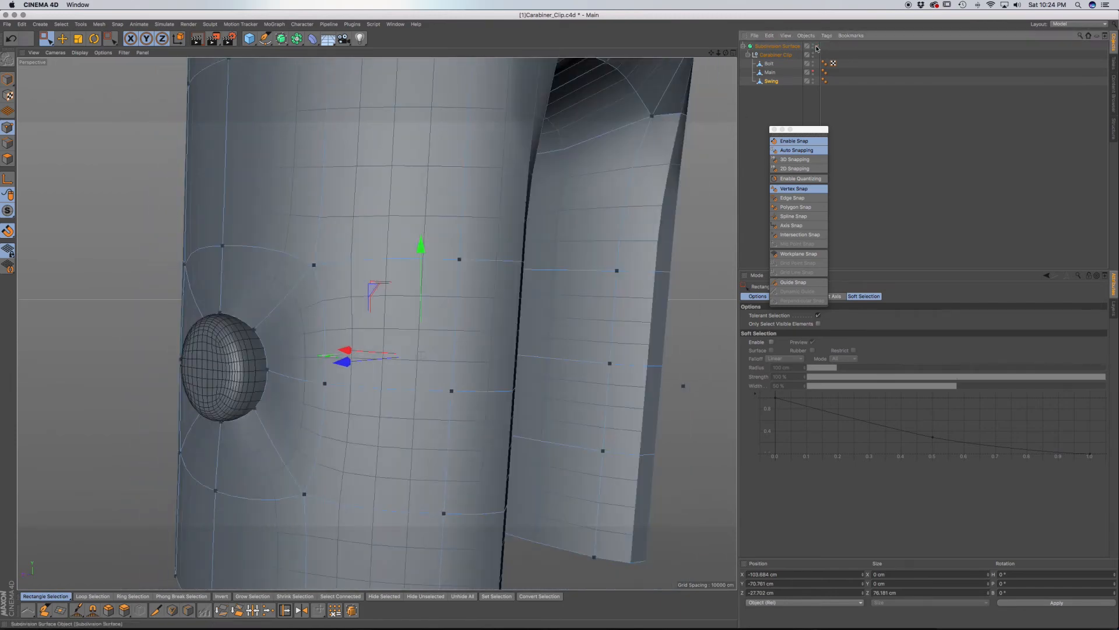
alt+drag(392, 320, 494, 341)
scroll(392, 351, down, 3)
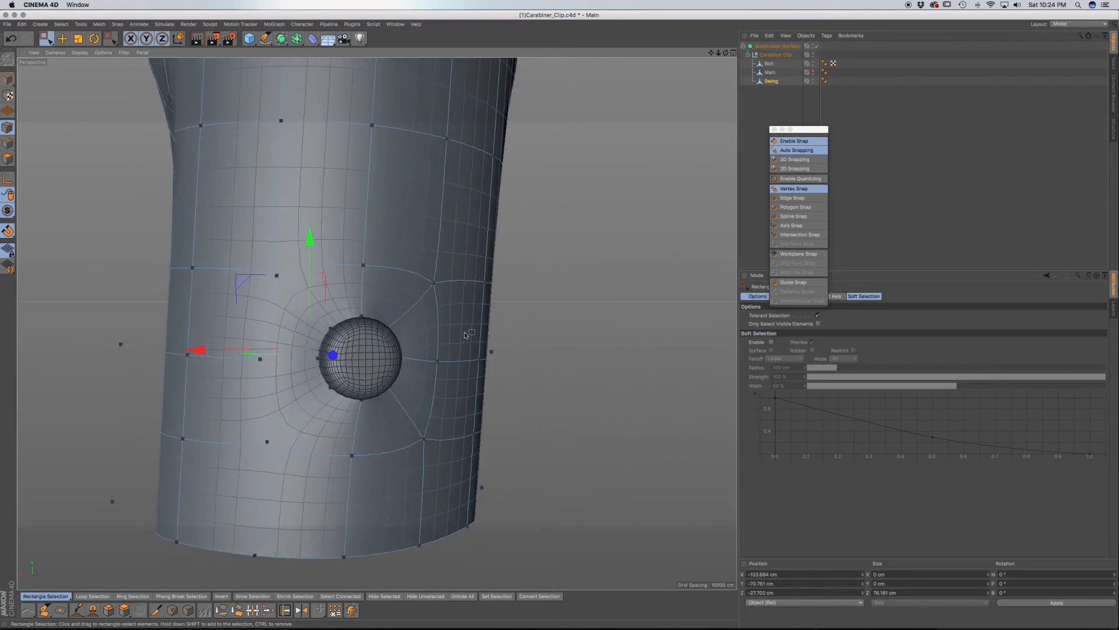
alt+drag(431, 382, 522, 356)
Step: Clear the point selection on the Swing and optimize its mesh to merge duplicate points
click(452, 455)
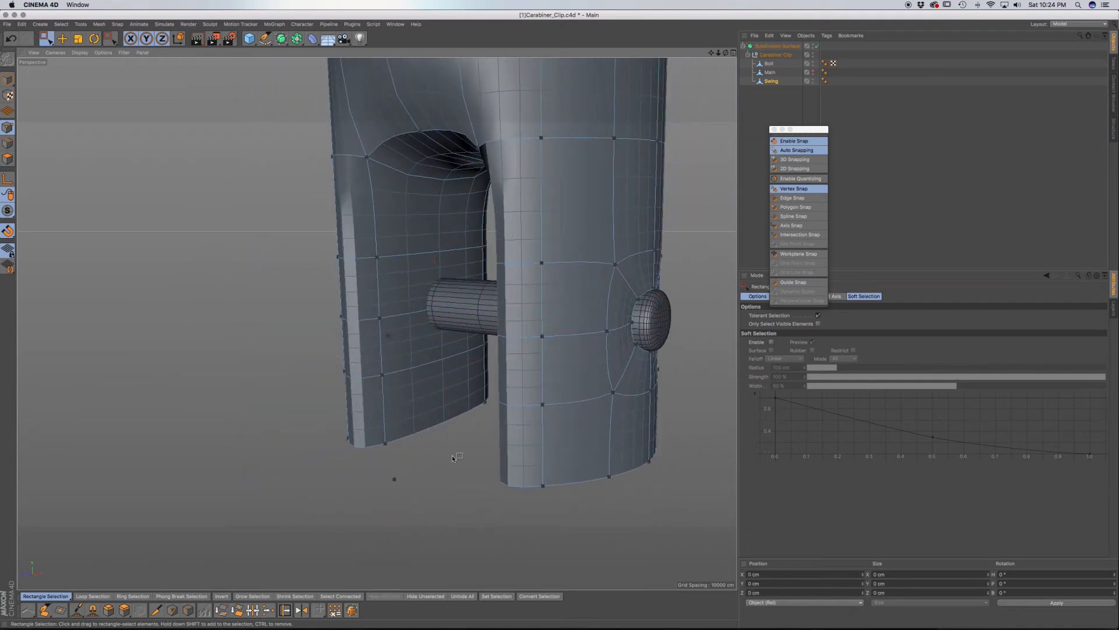
right_click(449, 518)
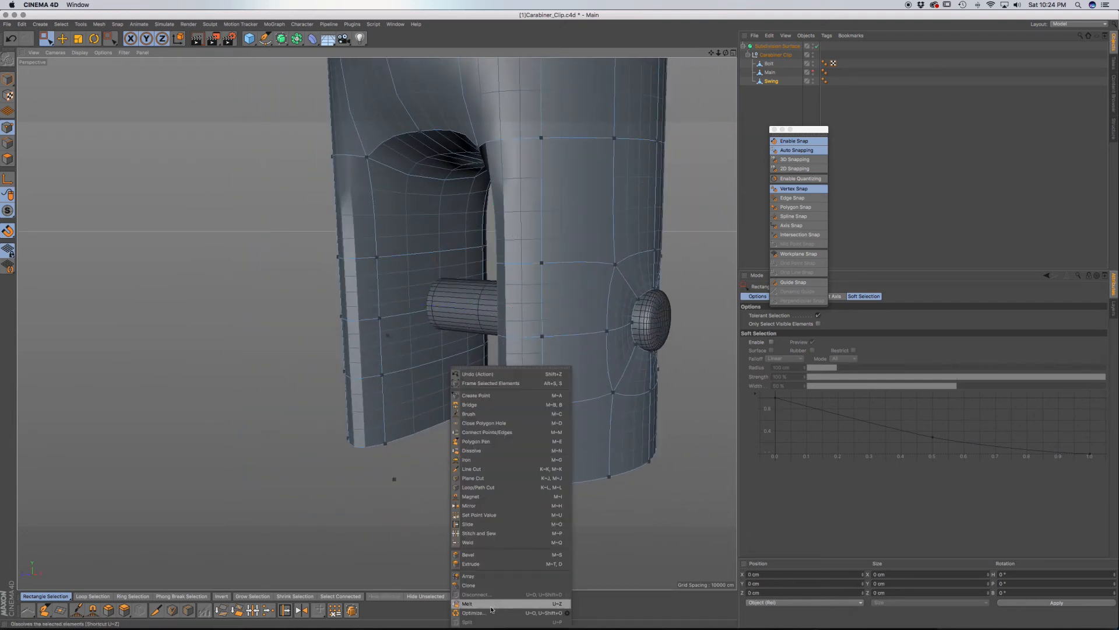
click(473, 613)
alt+drag(541, 433, 475, 422)
Step: Turn off the Subdivision Surface and loop-cut the Swing tightly around the bolt hole at about 97% offset
click(816, 46)
alt+drag(497, 302, 353, 304)
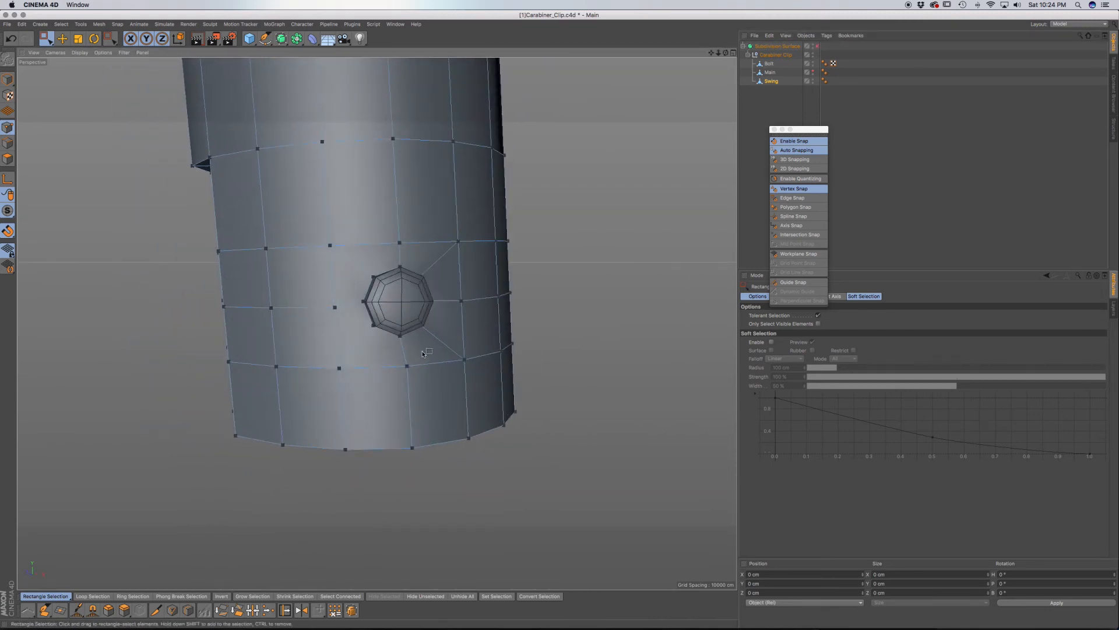
key(k)
key(l)
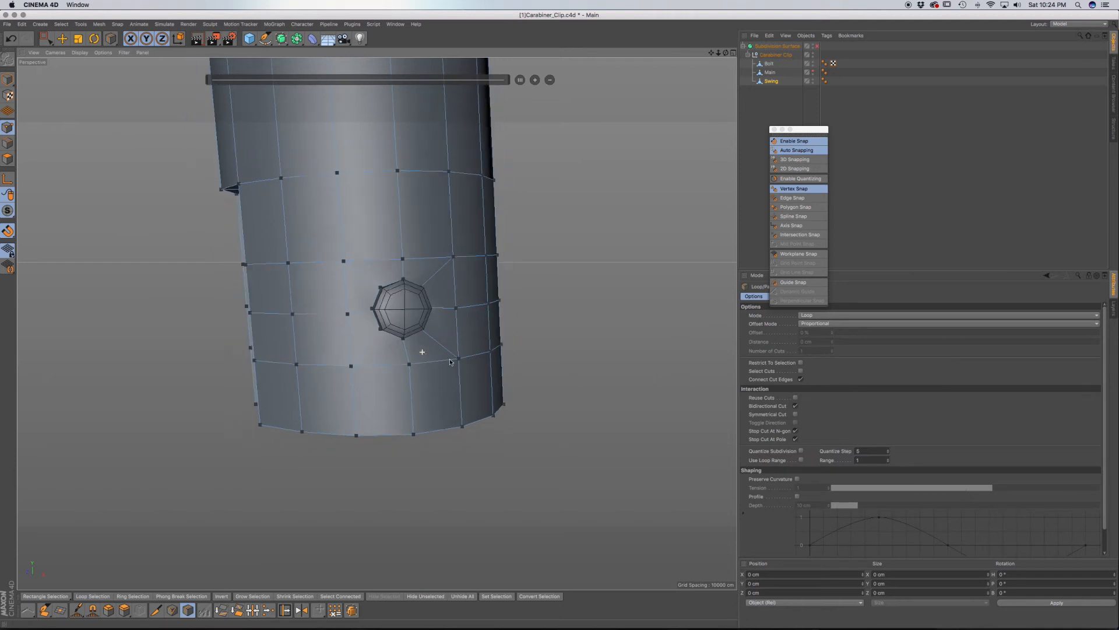
scroll(419, 342, up, 6)
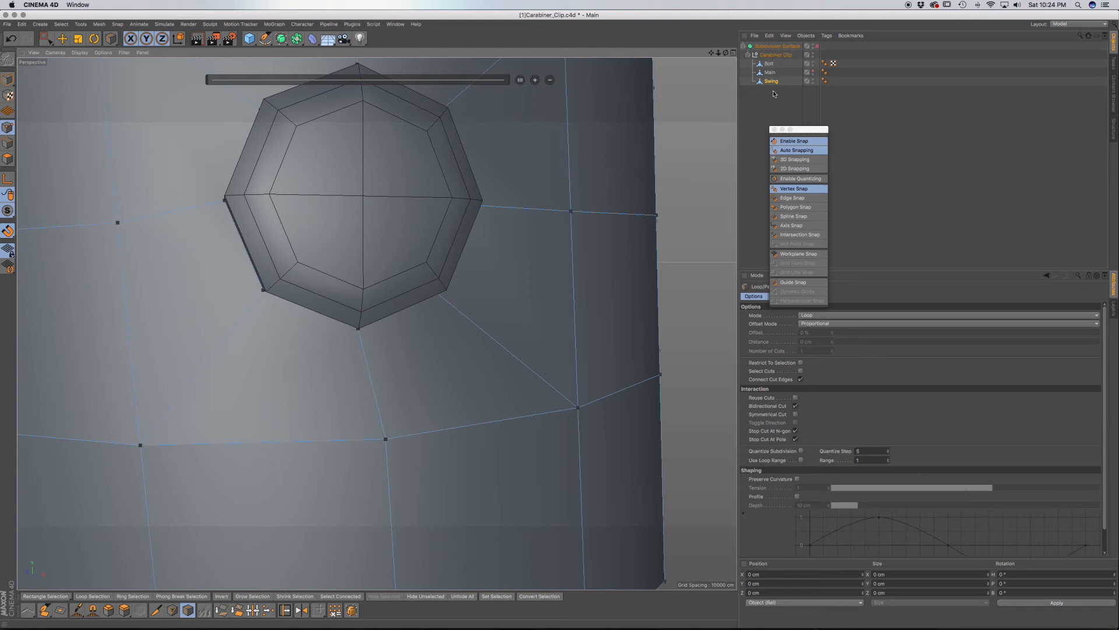
click(773, 82)
click(774, 130)
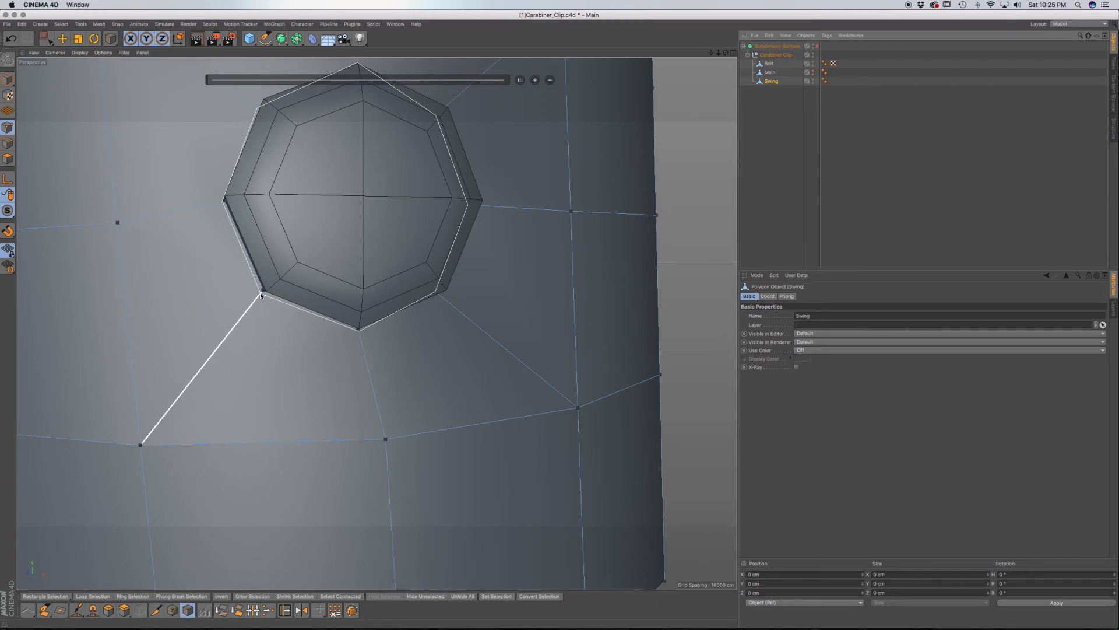
alt+drag(319, 274, 234, 272)
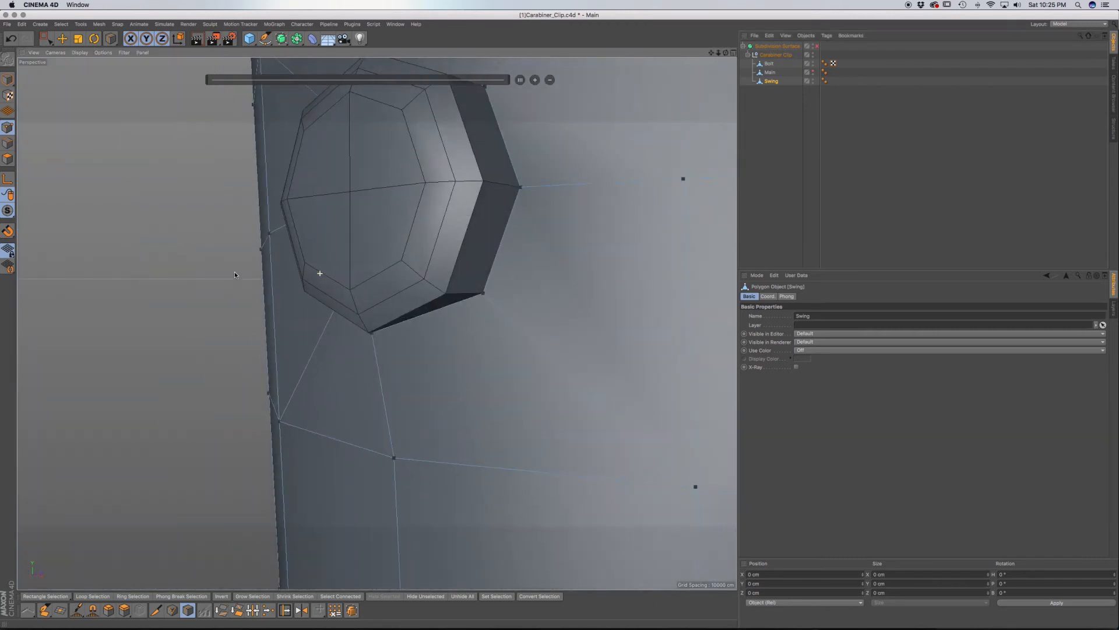
click(489, 298)
alt+drag(505, 278, 588, 392)
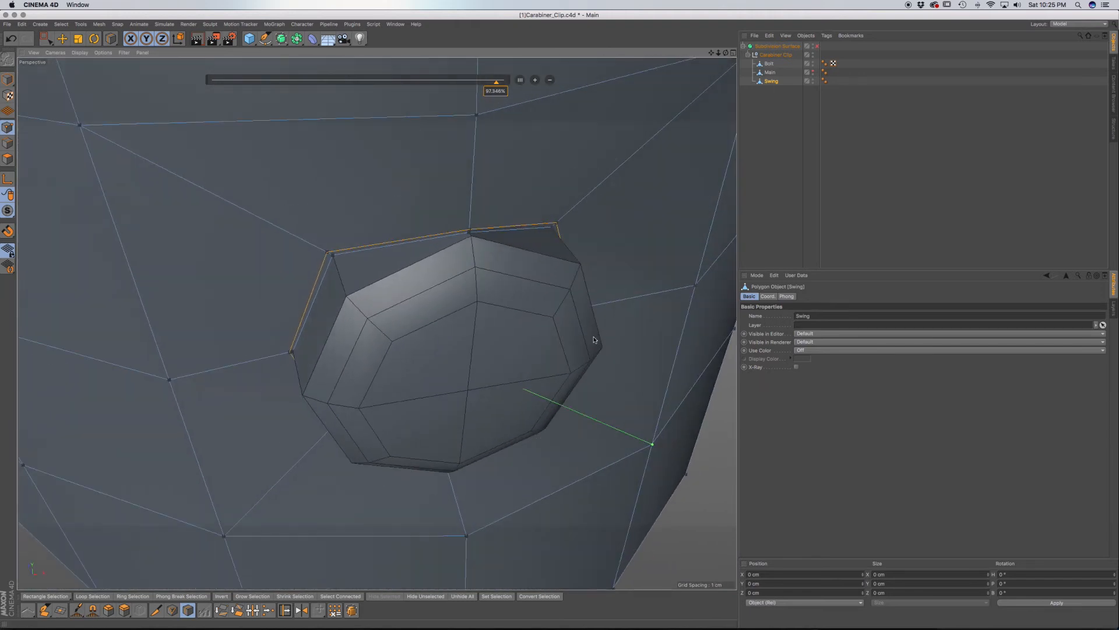
Step: Hide the Bolt and loop-select the inner rim edges of the Swing's hole in edge mode
double_click(813, 63)
alt+drag(491, 243, 518, 347)
alt+drag(533, 280, 494, 245)
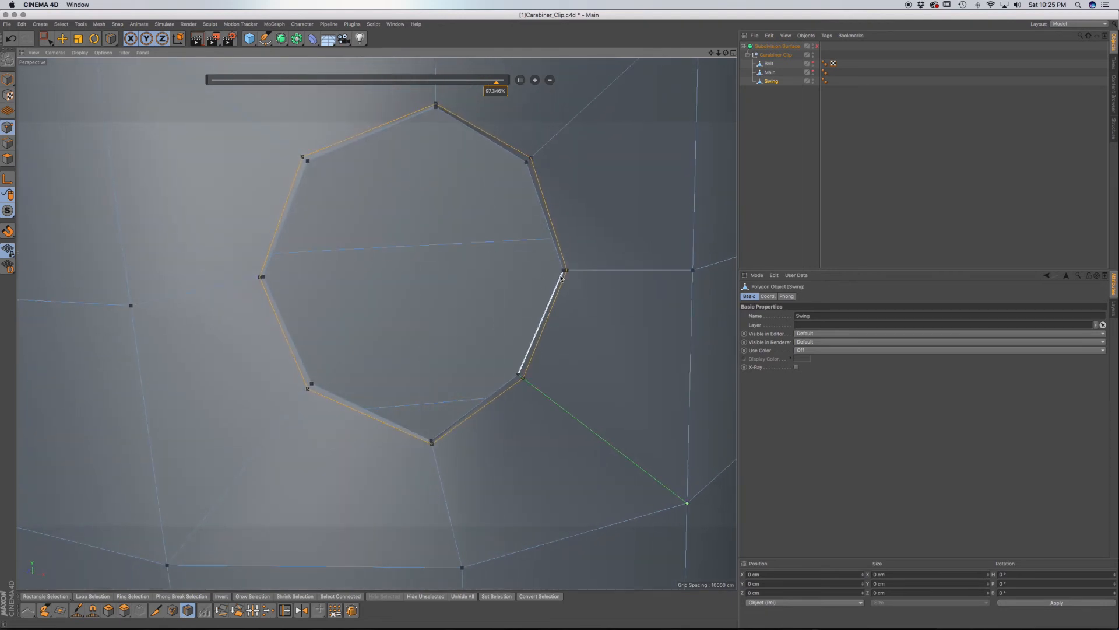
key(u)
key(l)
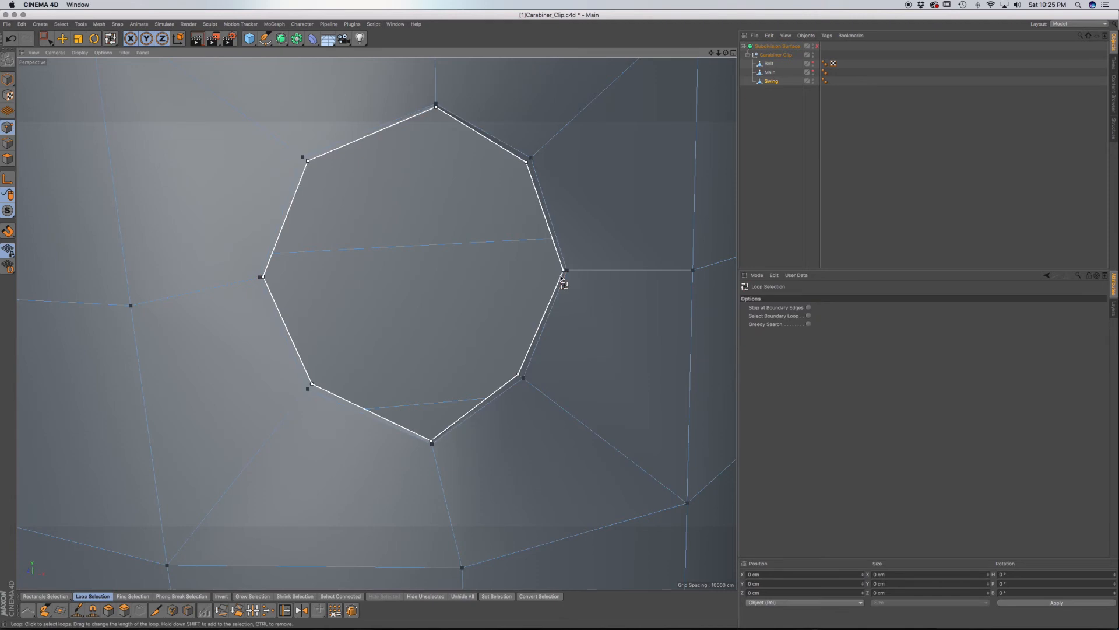
click(561, 268)
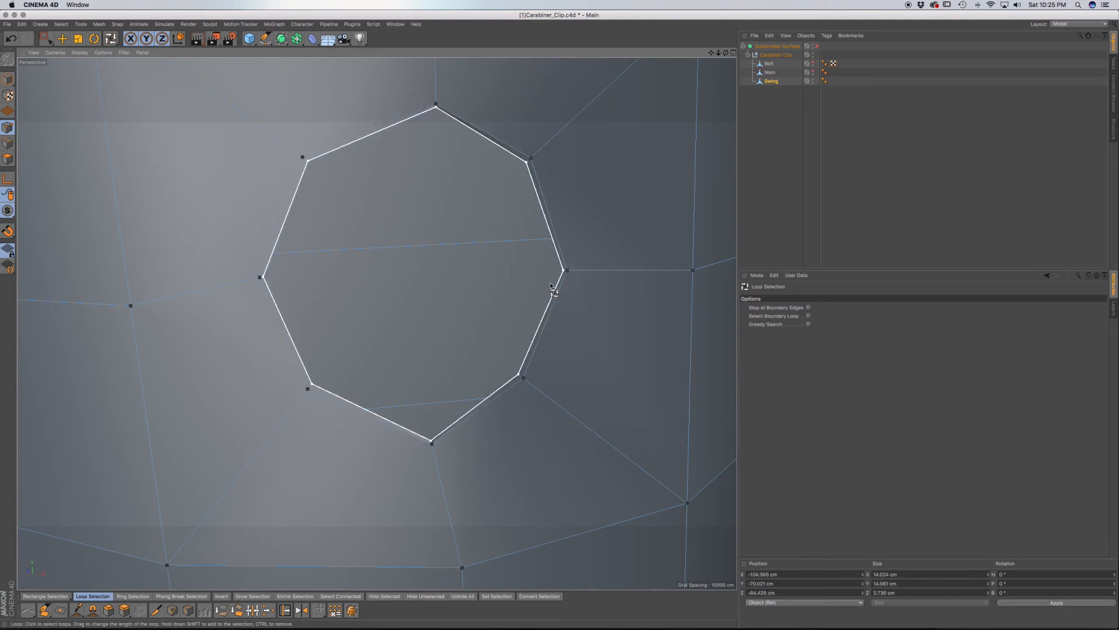
click(9, 147)
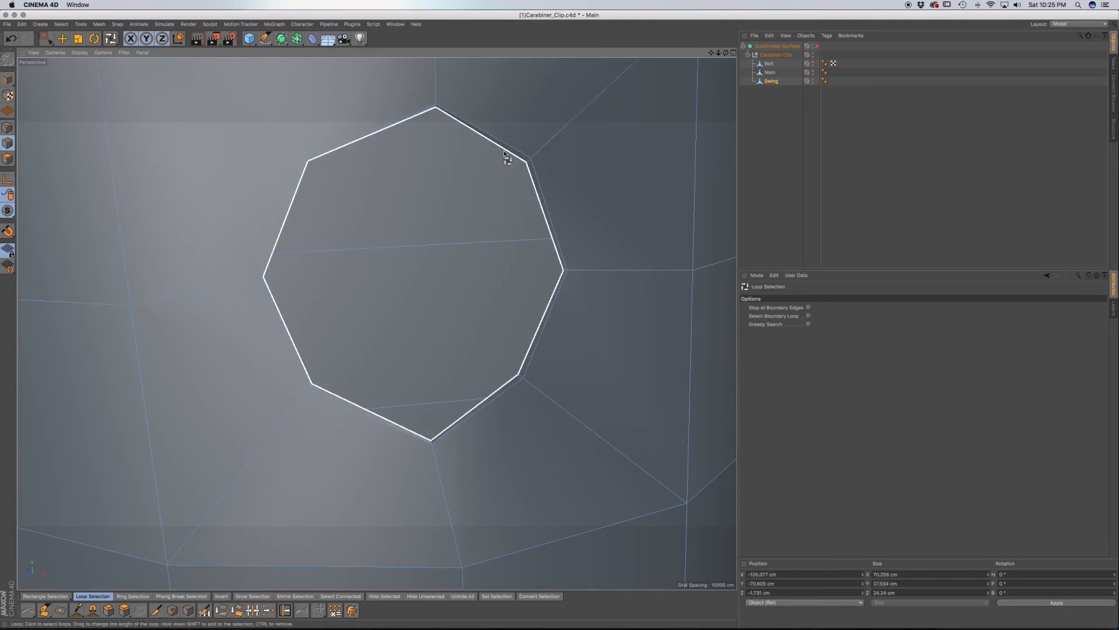
click(530, 213)
Step: Extrude the hole's rim edges, move the new edges slightly into the Swing and scale them up slightly
key(d)
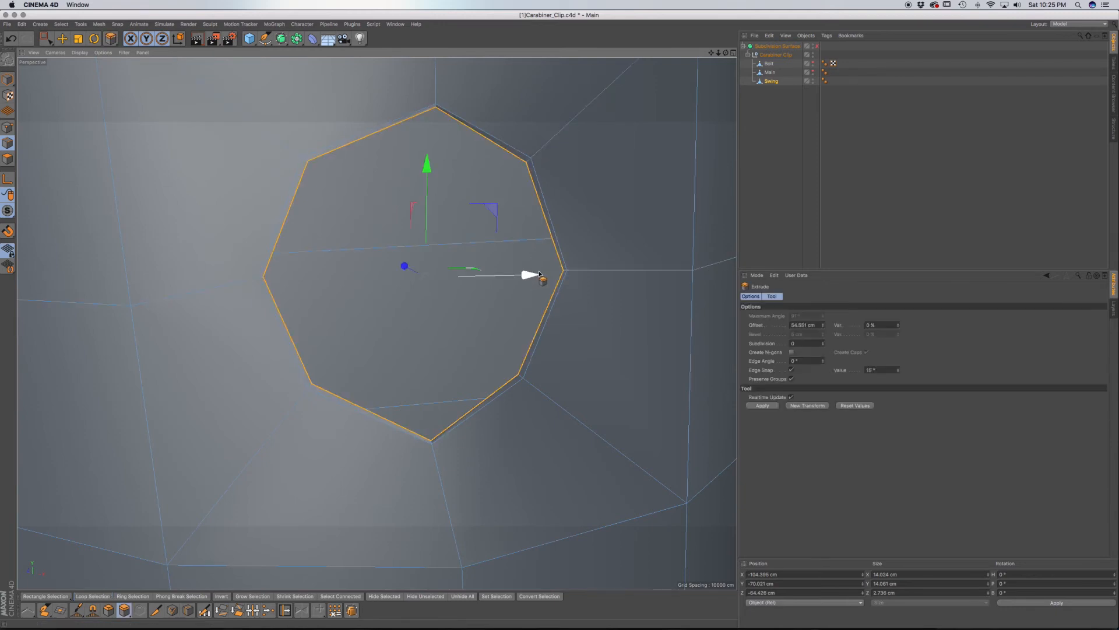
drag(548, 260, 524, 274)
key(e)
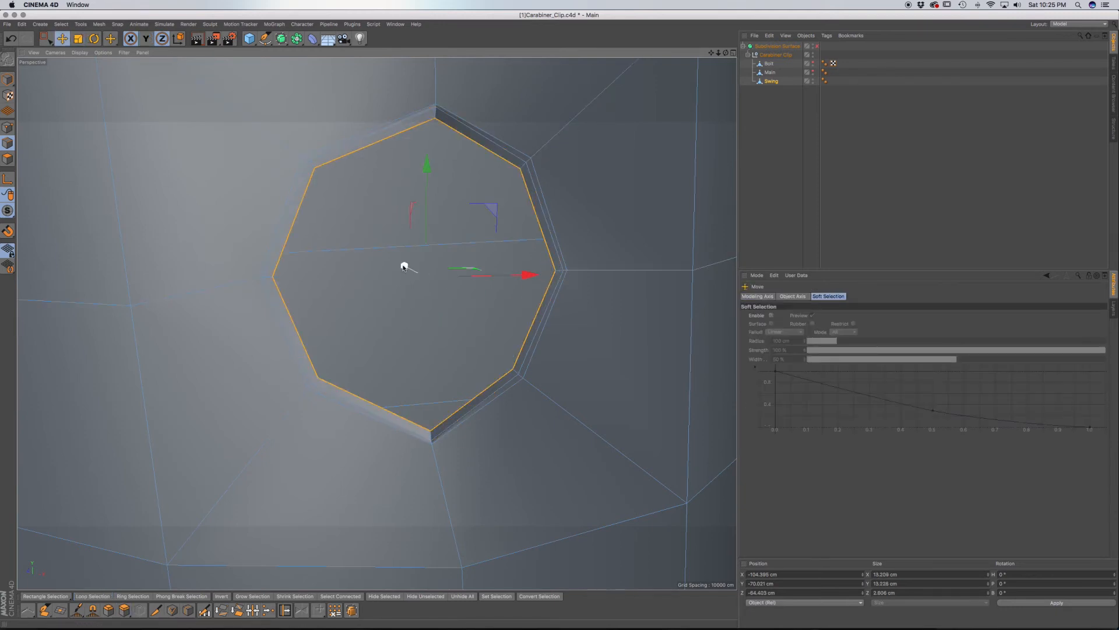
drag(403, 267, 400, 264)
key(t)
drag(479, 230, 489, 229)
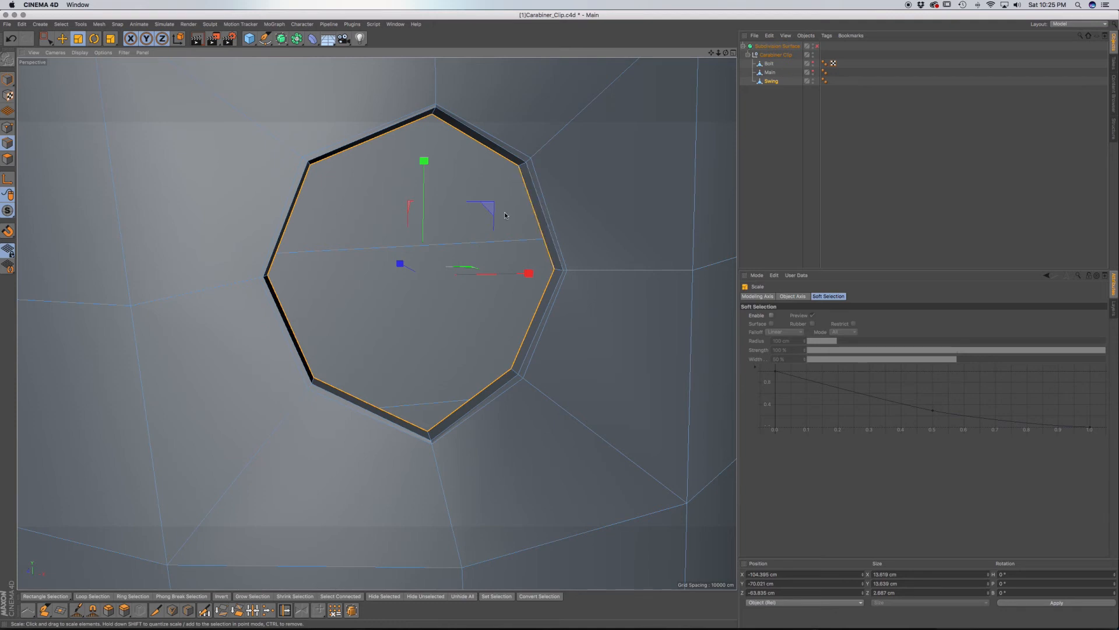
Step: Extrude the inset rim edges once more and scale them up to follow the hole's outline
key(d)
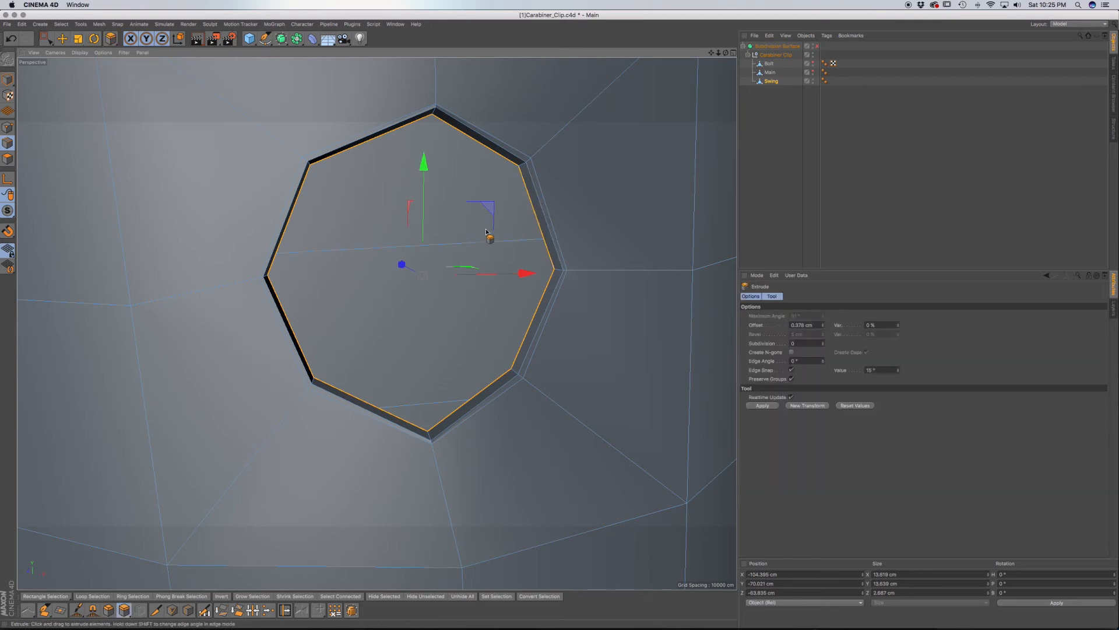
mouse_move(511, 221)
mouse_down()
mouse_move(540, 223)
mouse_move(513, 222)
mouse_up()
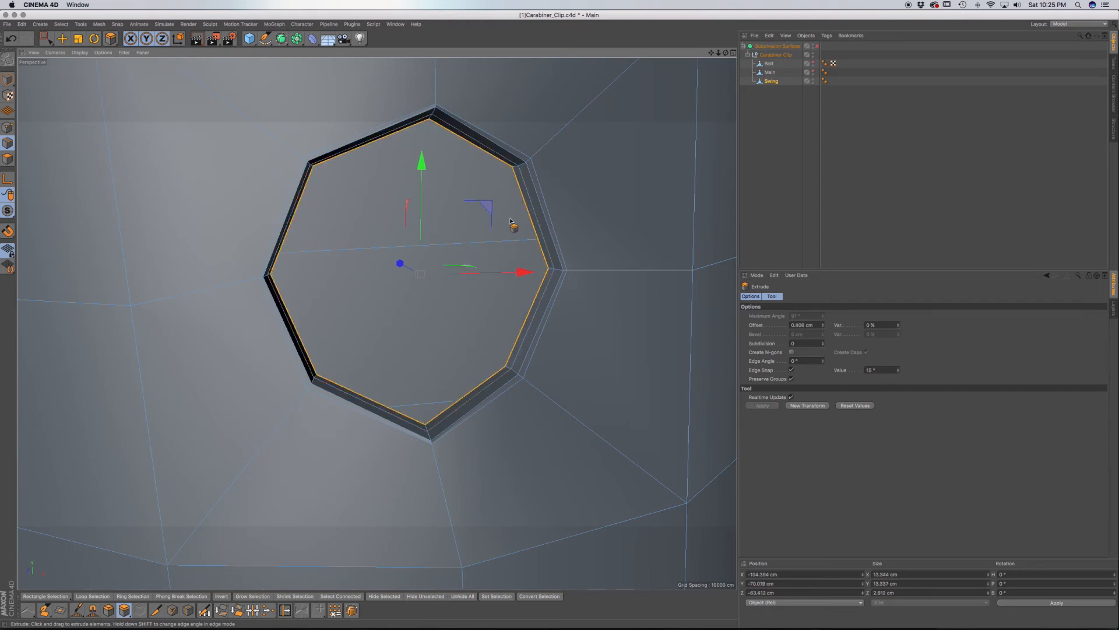
key(t)
drag(456, 185, 471, 180)
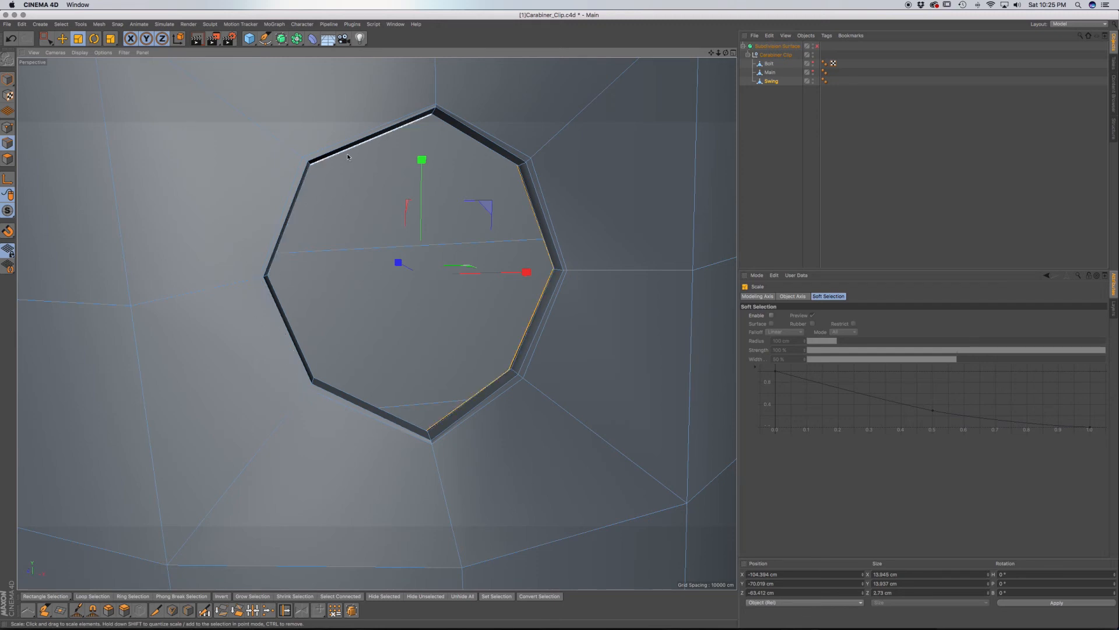
Step: Turn on the Subdivision Surface, show the Bolt and inspect the bolt holes on both sides of the Swing
click(817, 46)
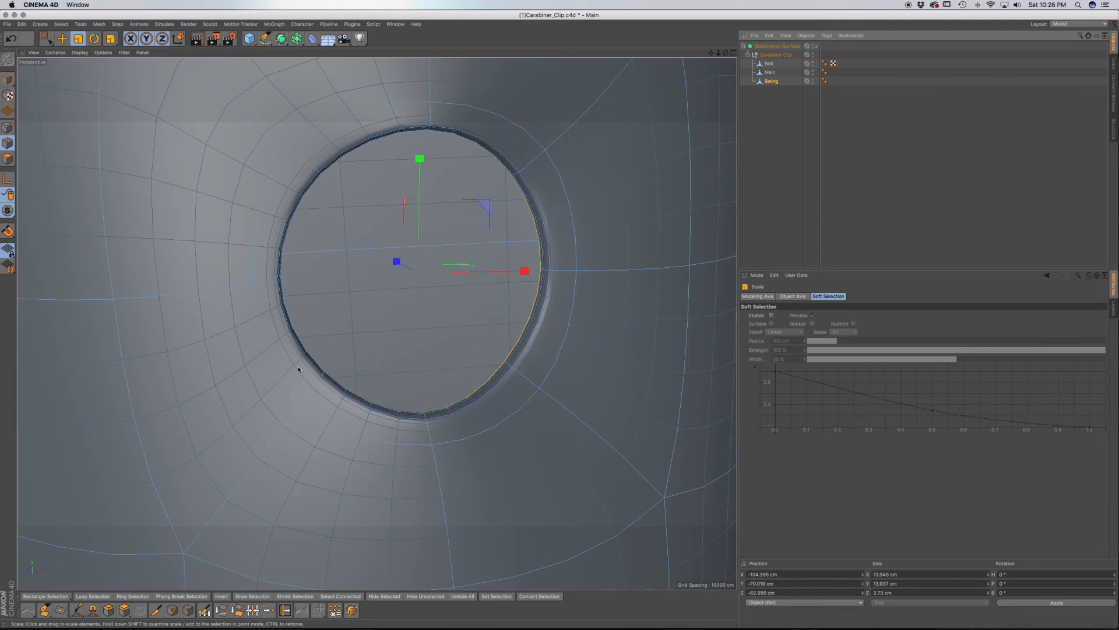
click(813, 65)
scroll(471, 223, down, 10)
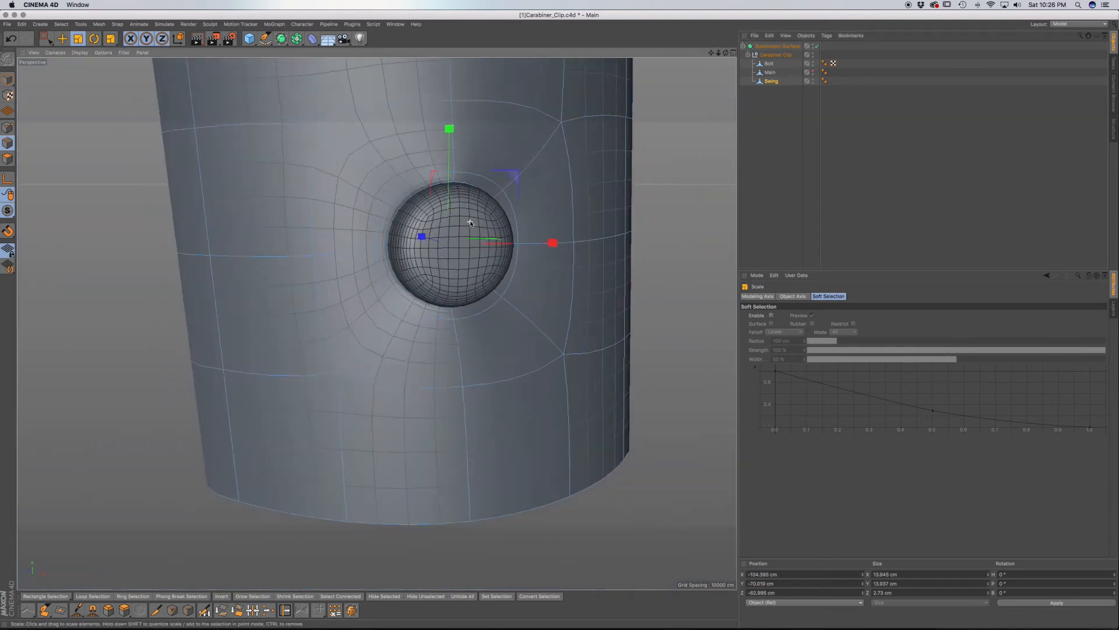
alt+drag(475, 262, 641, 274)
alt+middle_drag(392, 232, 426, 315)
scroll(426, 314, up, 10)
alt+drag(427, 315, 477, 333)
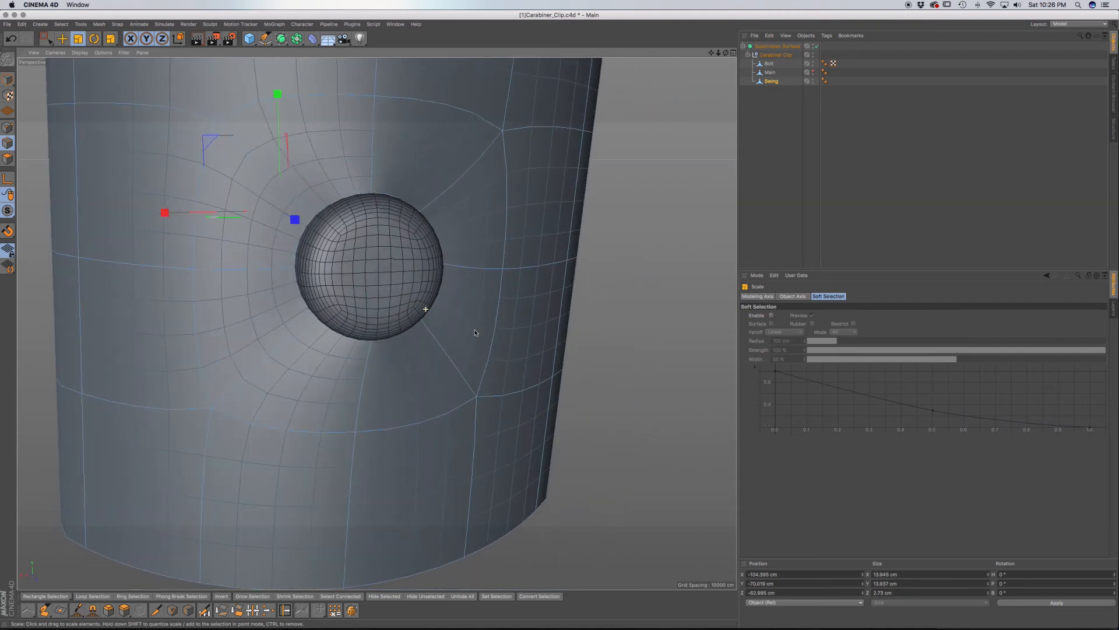
Step: Hide the Bolt, turn off the Subdivision Surface and loop-select the rim edges of the hole on the Swing's opposite side
click(813, 62)
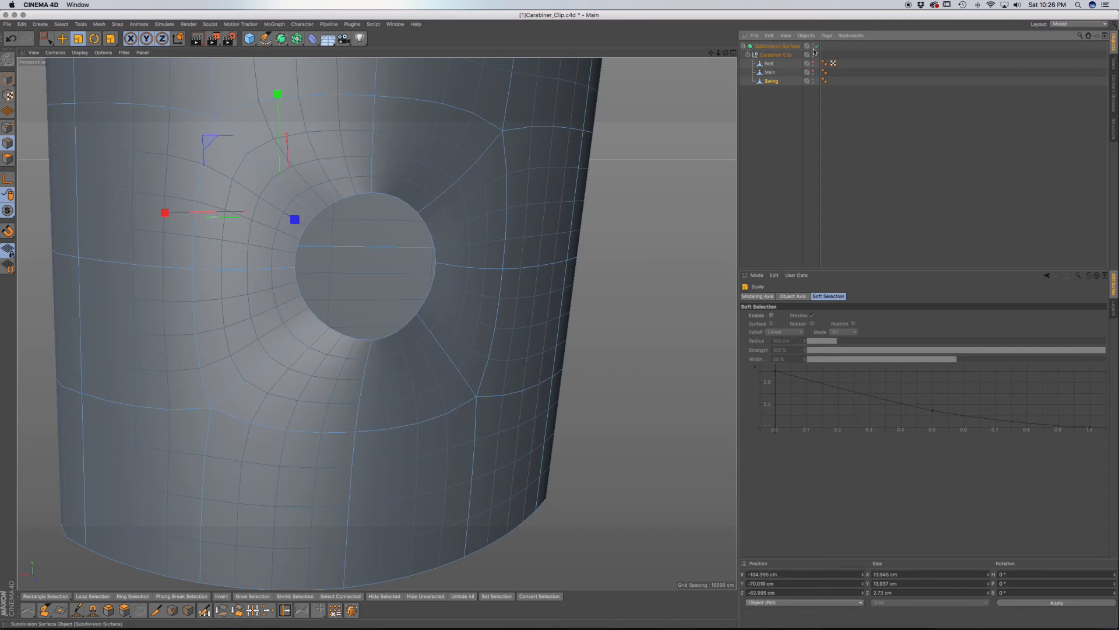
key(q)
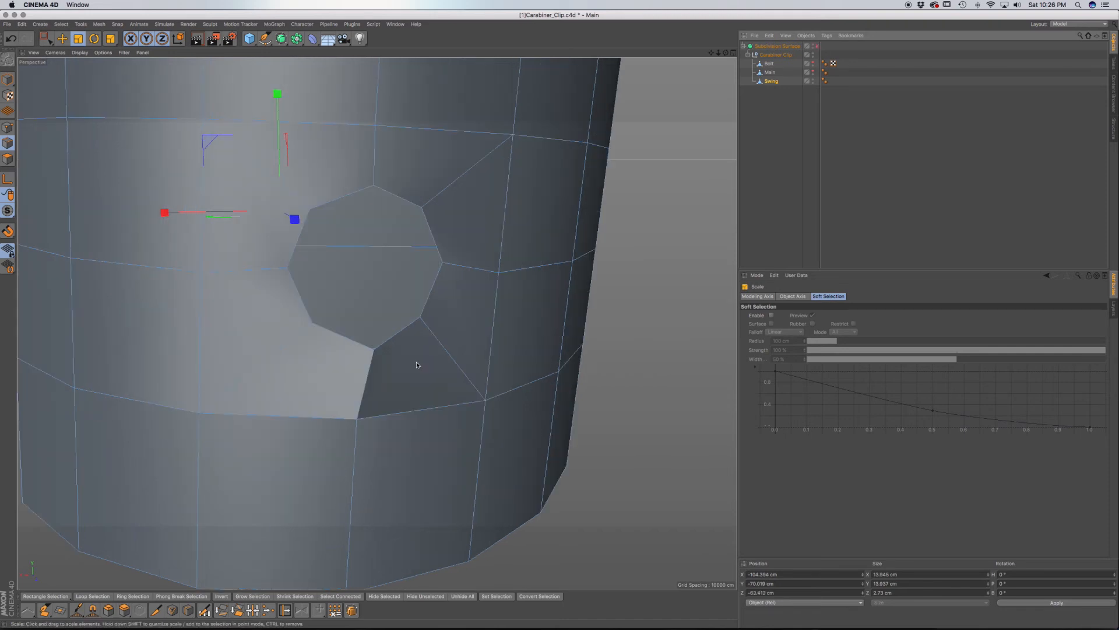
key(u)
key(l)
click(424, 313)
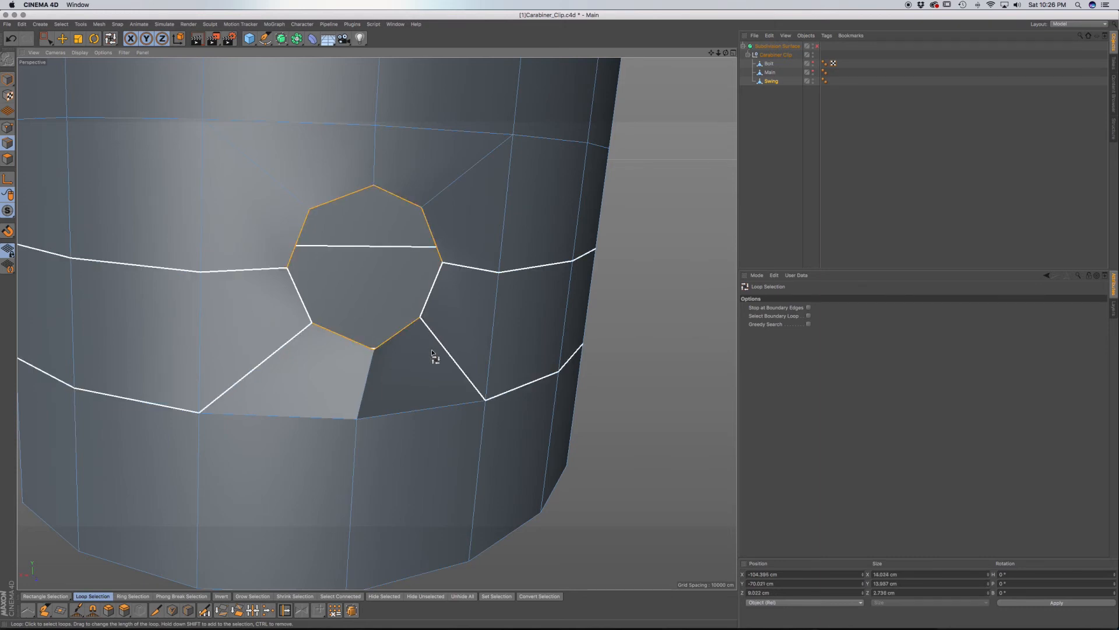
Step: Extrude the opposite hole's rim edges, move them slightly into the Swing, then extrude again and scale to match the hole's outline
key(d)
drag(408, 303, 425, 303)
drag(420, 359, 420, 359)
key(e)
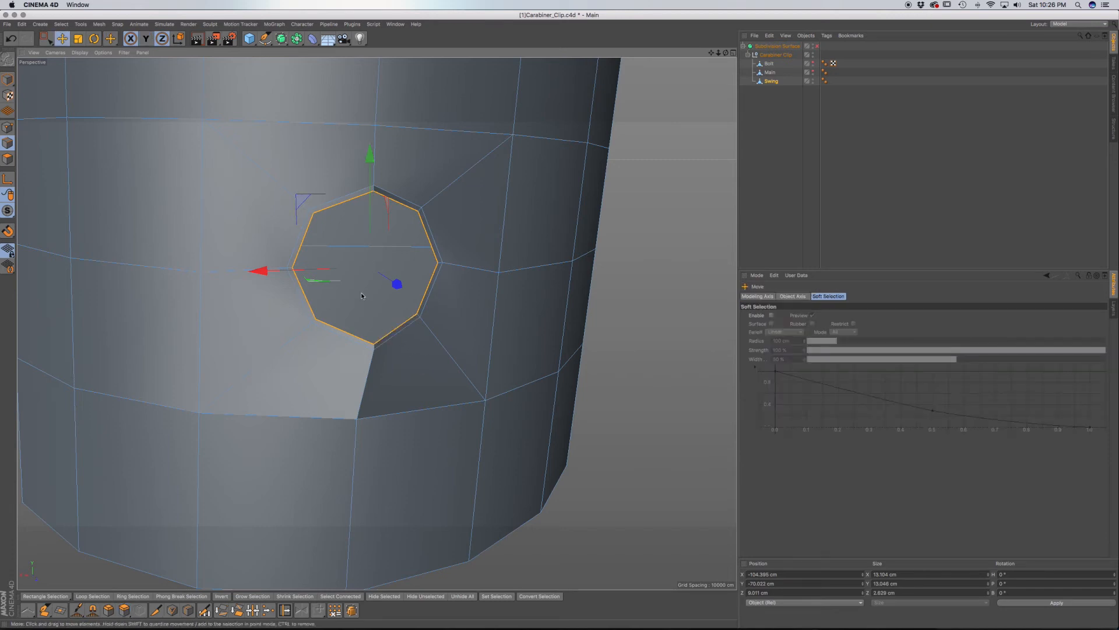
drag(395, 285, 488, 318)
key(d)
key(t)
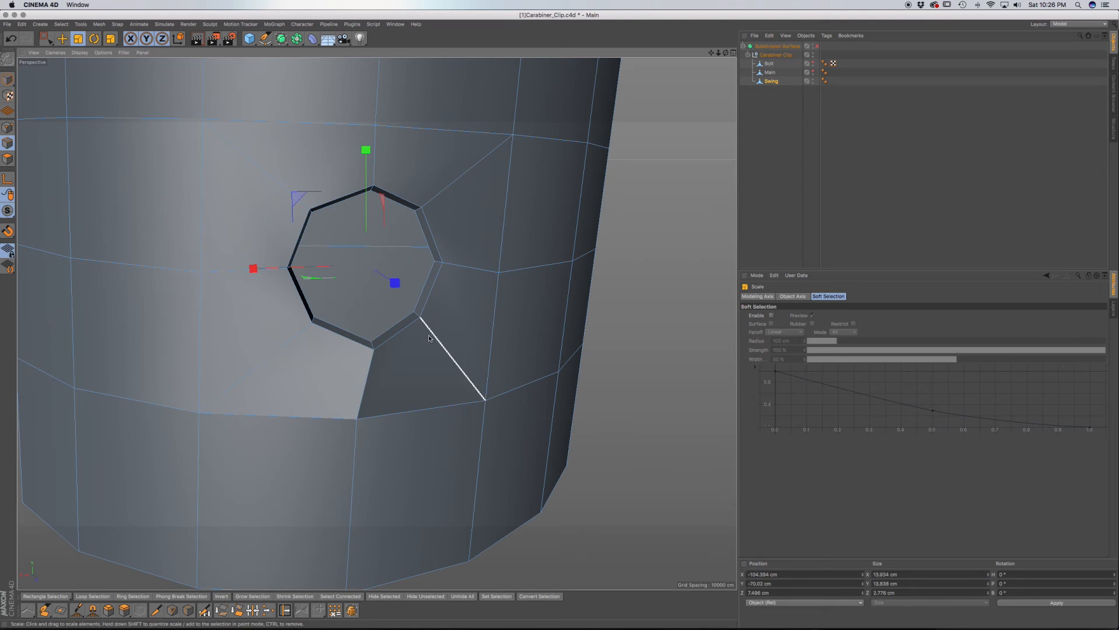
Step: Loop-cut around the opposite hole at 96.006% offset and briefly preview it with the Subdivision Surface on
key(k)
key(l)
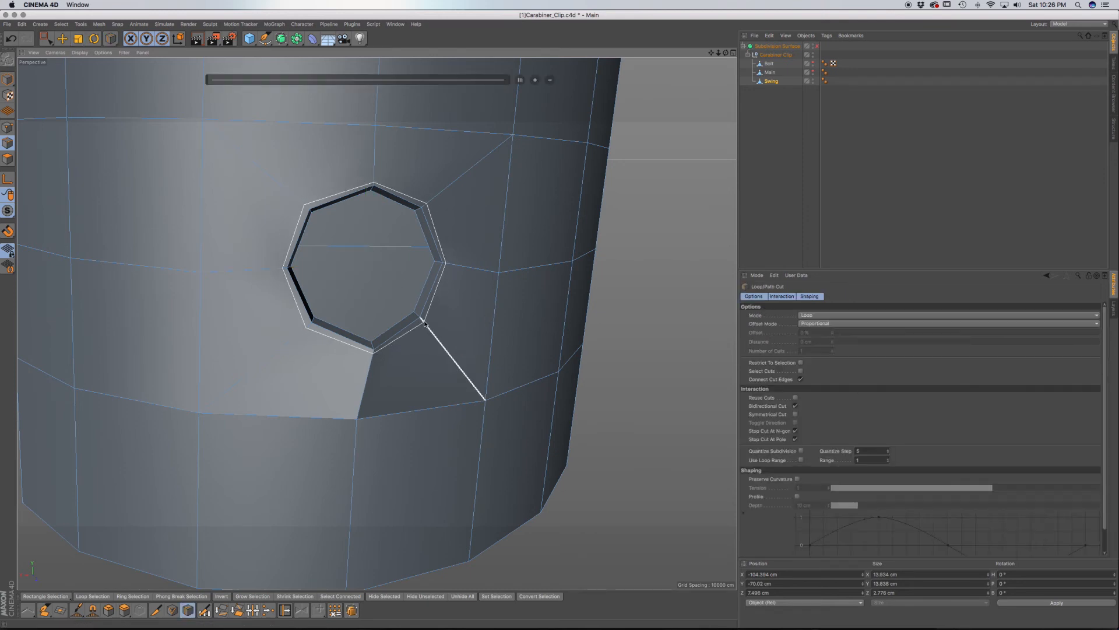
click(423, 322)
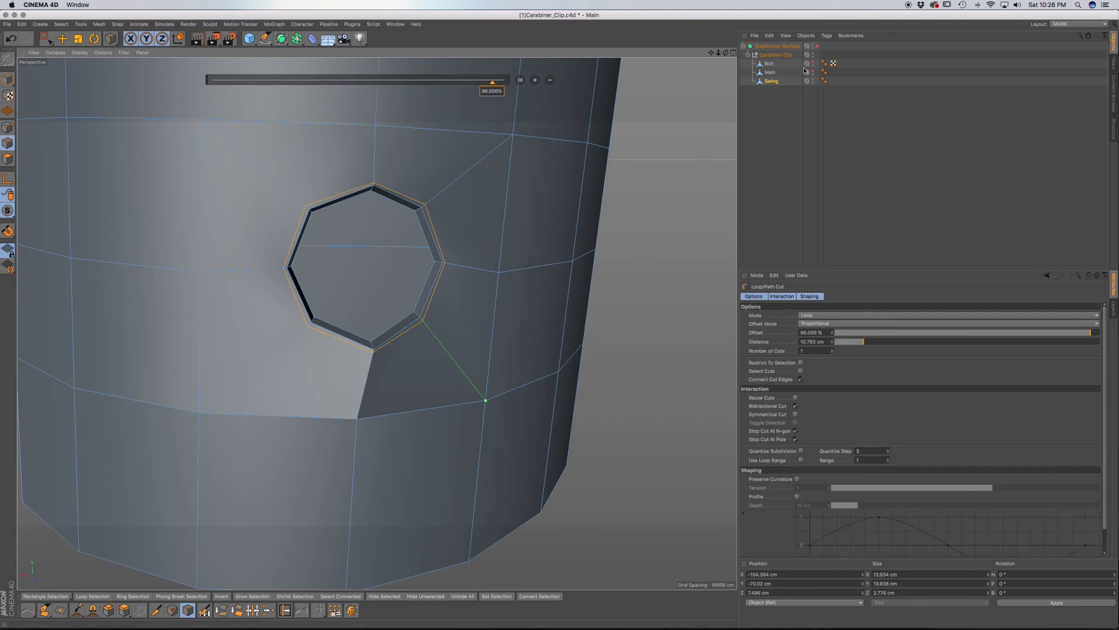
click(818, 46)
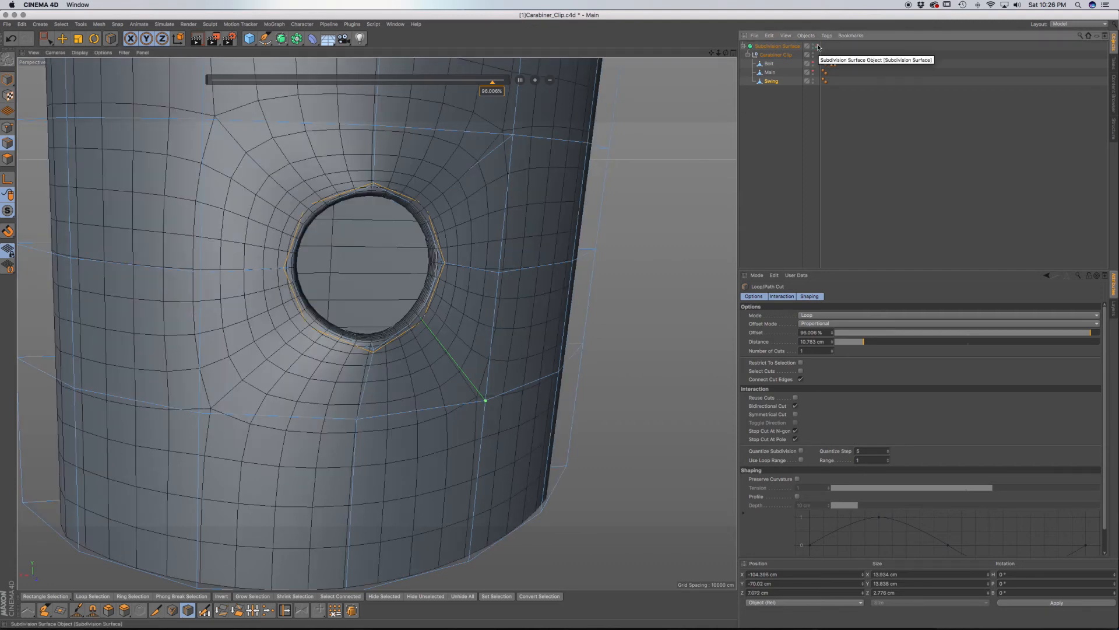
click(819, 47)
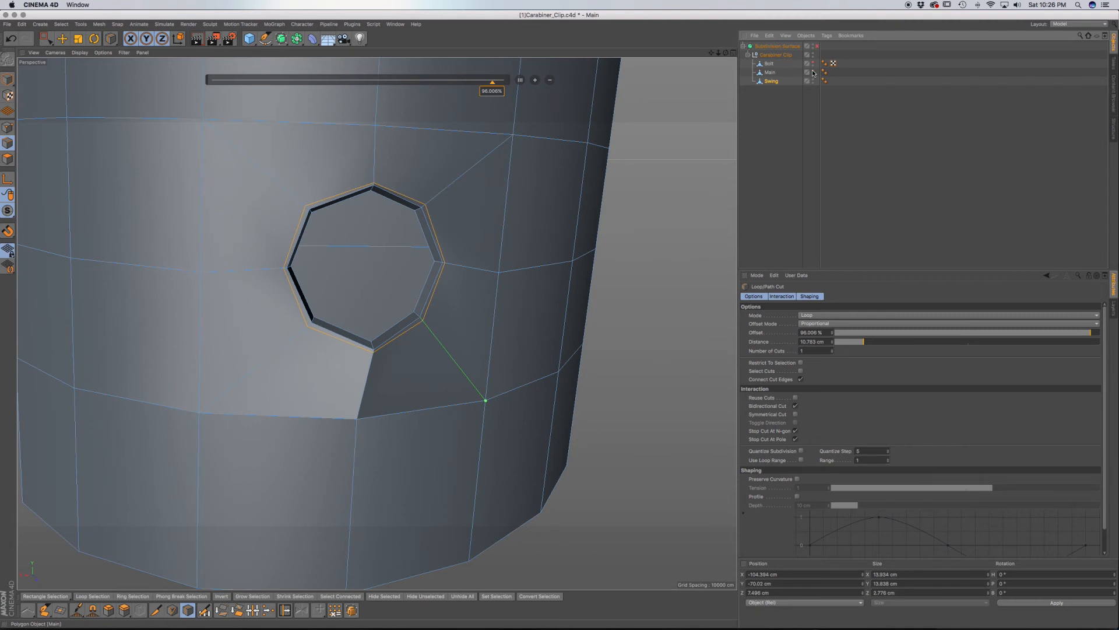
Step: Show the Main and Bolt objects again to bring back the whole carabiner
click(812, 71)
click(812, 63)
scroll(513, 283, down, 10)
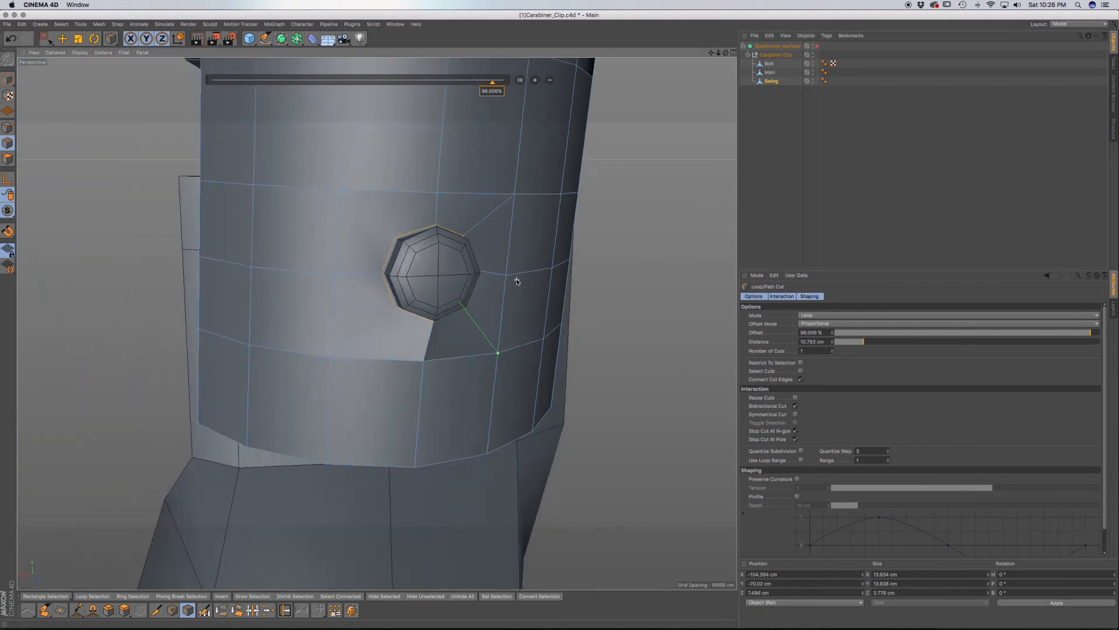
alt+middle_drag(513, 283, 379, 322)
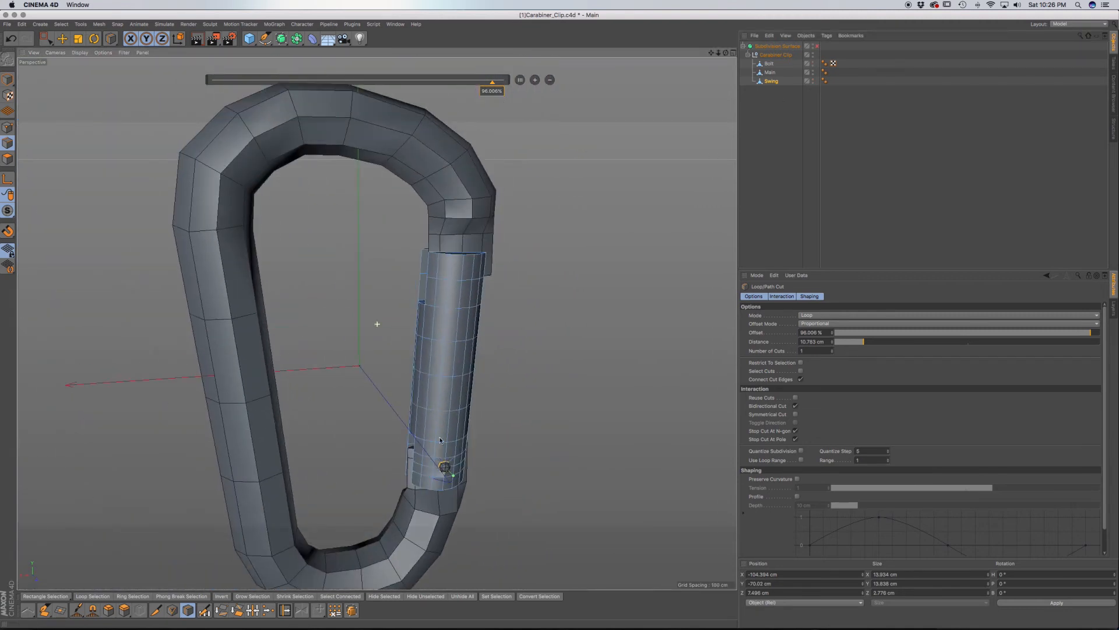
Step: Select the Main object's polygons at its upper end, just above the Swing, in polygon mode
alt+drag(471, 344, 207, 331)
scroll(528, 254, up, 6)
alt+drag(531, 253, 485, 332)
click(7, 158)
click(770, 71)
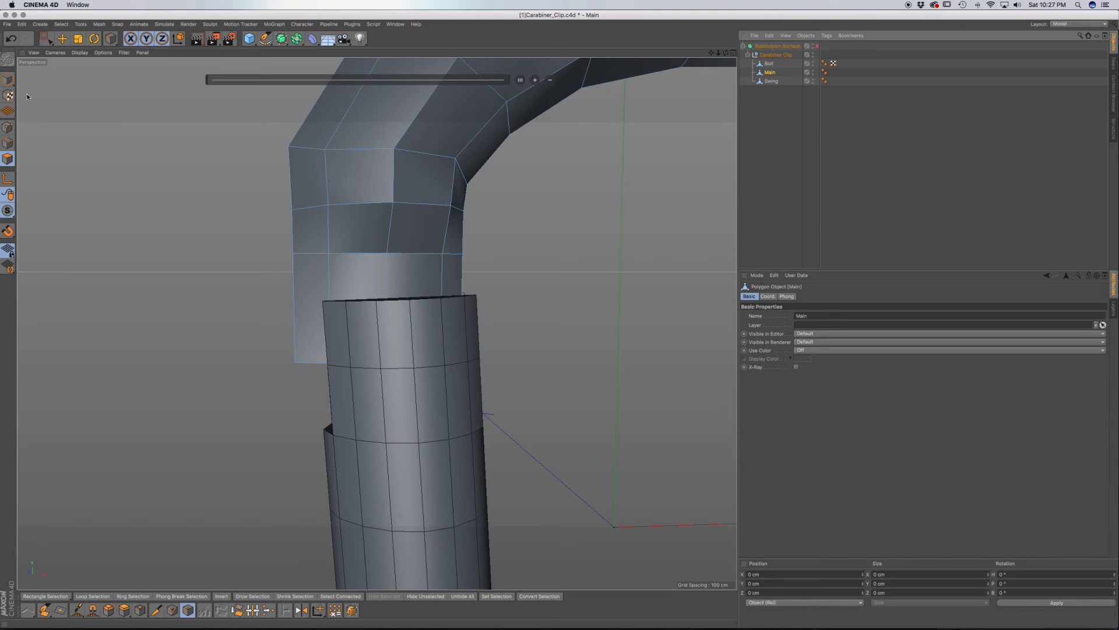
click(45, 39)
drag(526, 432, 240, 199)
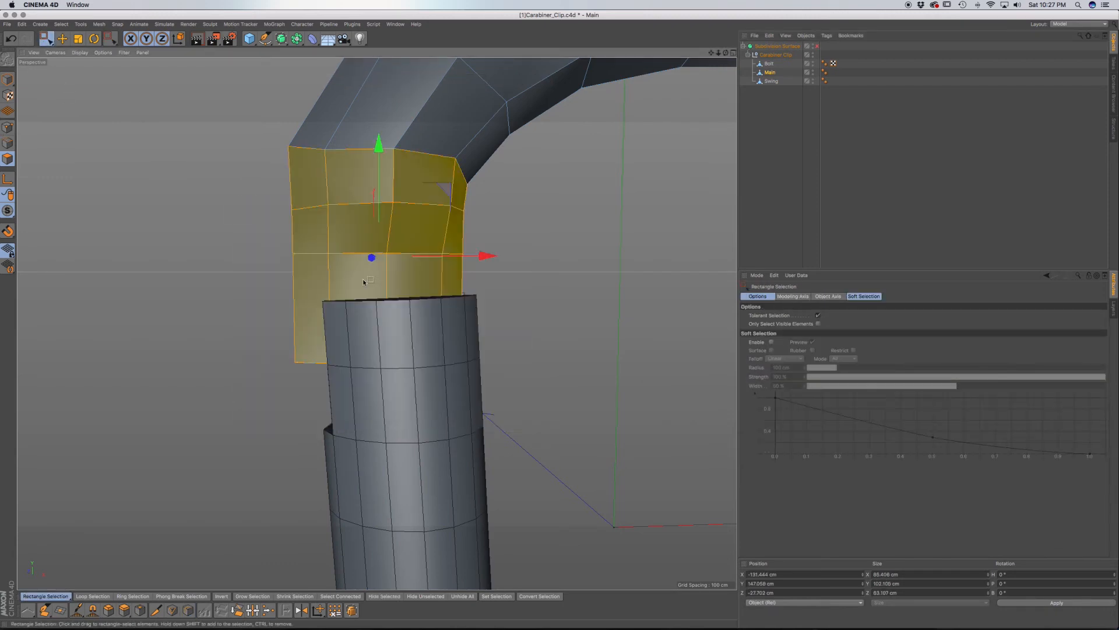
alt+drag(400, 260, 408, 262)
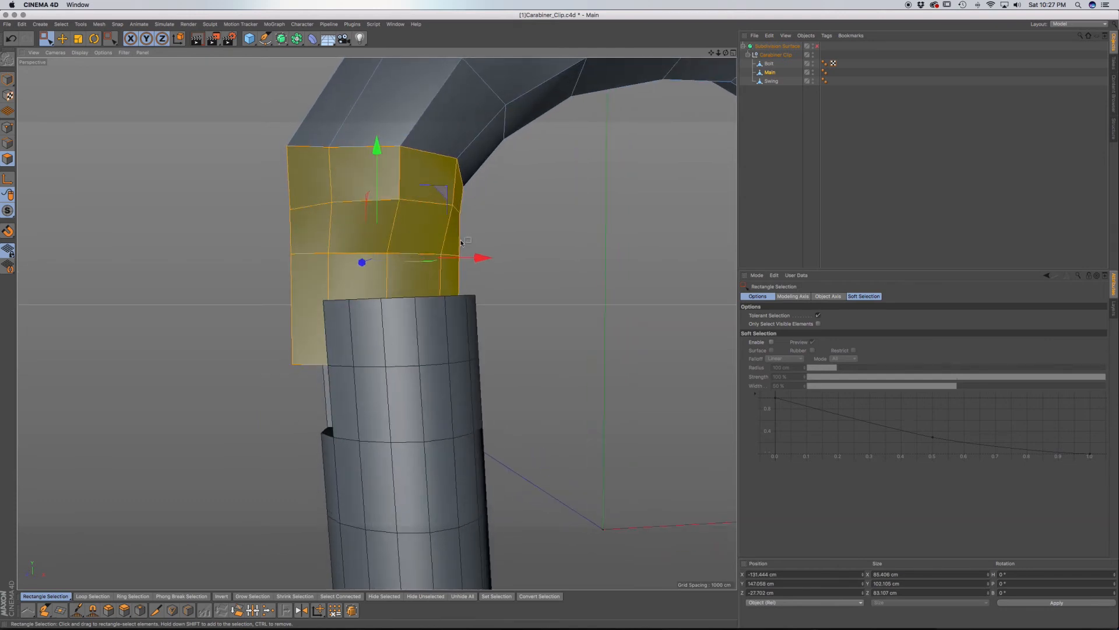
Step: Move the Main object's selected upper-end polygons to about X -122.6 cm and Y 145.4 cm, aligning them above the Swing
drag(441, 196, 457, 200)
alt+drag(458, 199, 444, 234)
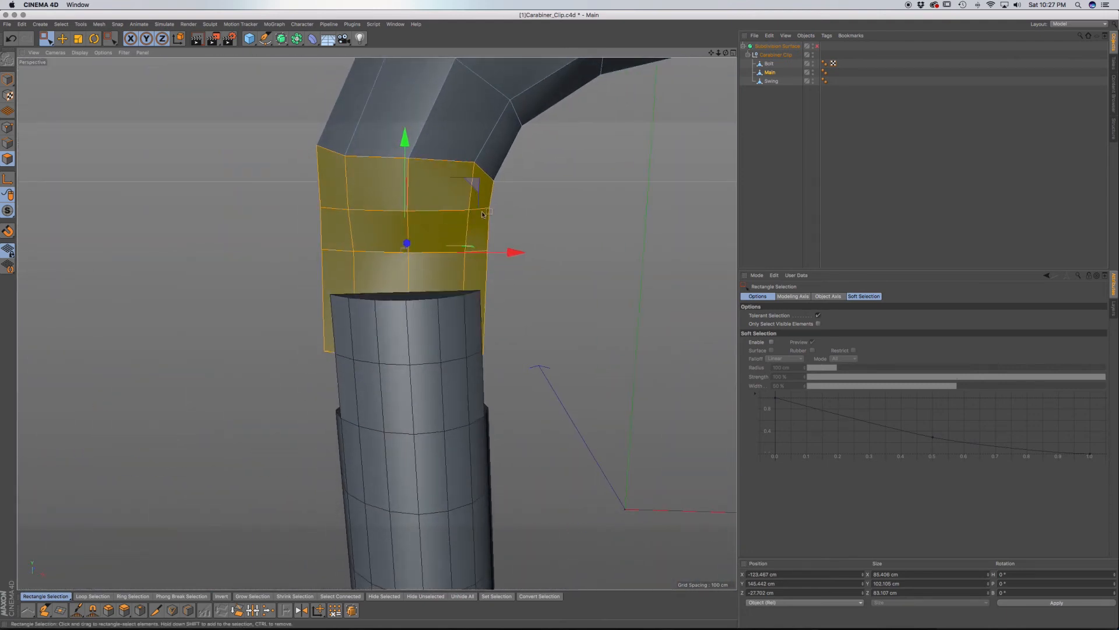
drag(512, 252, 618, 311)
alt+drag(359, 409, 407, 416)
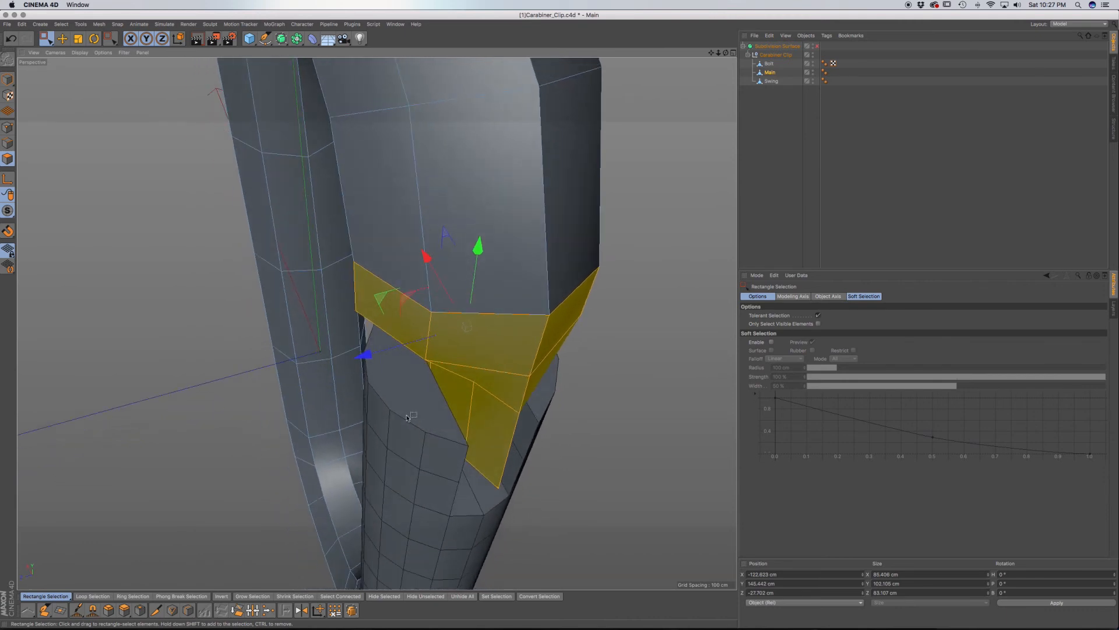
Step: Line-cut across one prong's end face on the Swing's slotted end, and hide the Main object from the viewport
click(770, 81)
scroll(513, 358, up, 3)
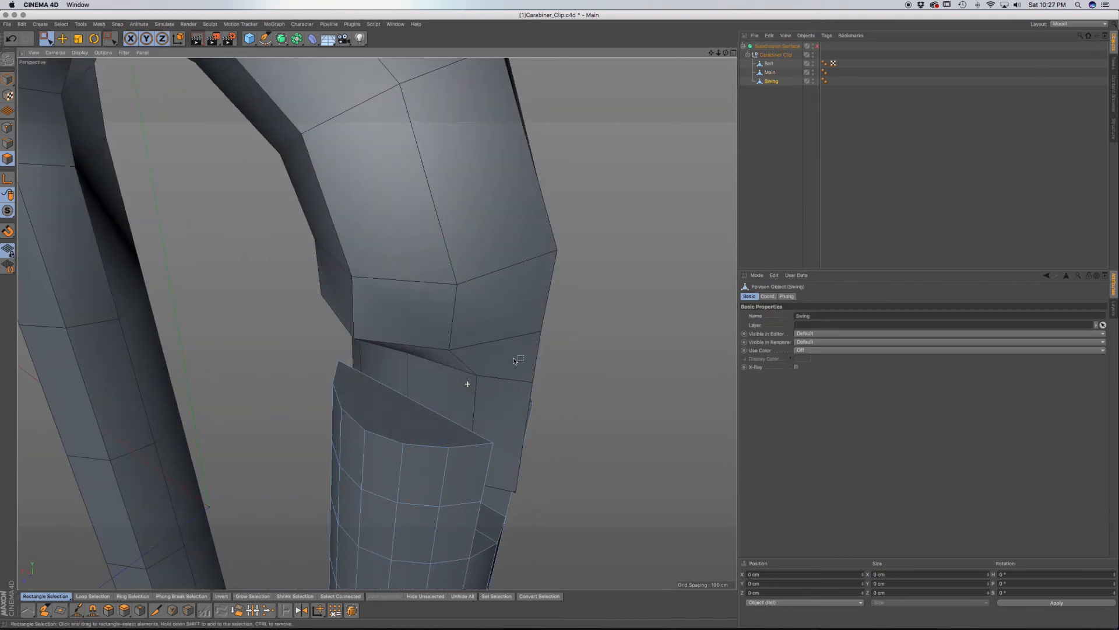
key(k)
key(k)
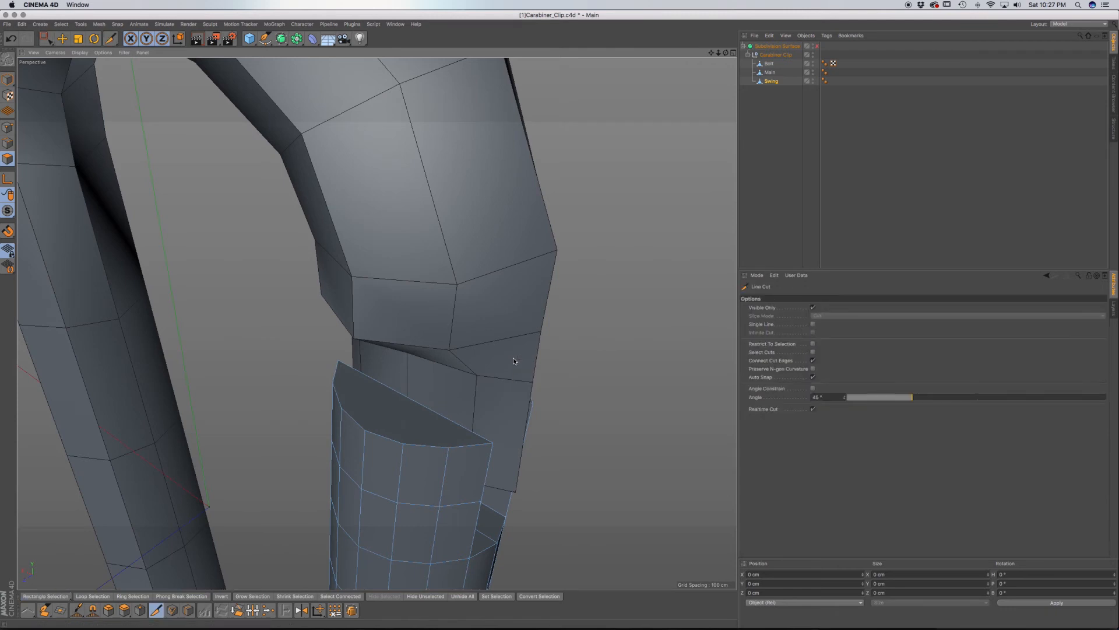
click(404, 445)
click(491, 443)
alt+drag(450, 432, 334, 400)
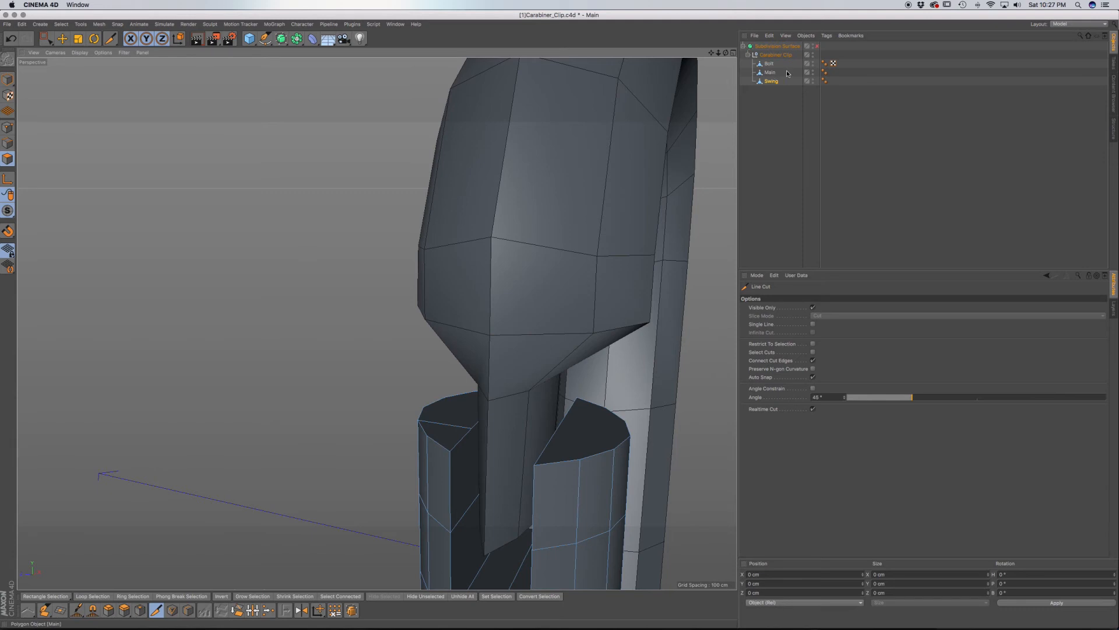
click(812, 72)
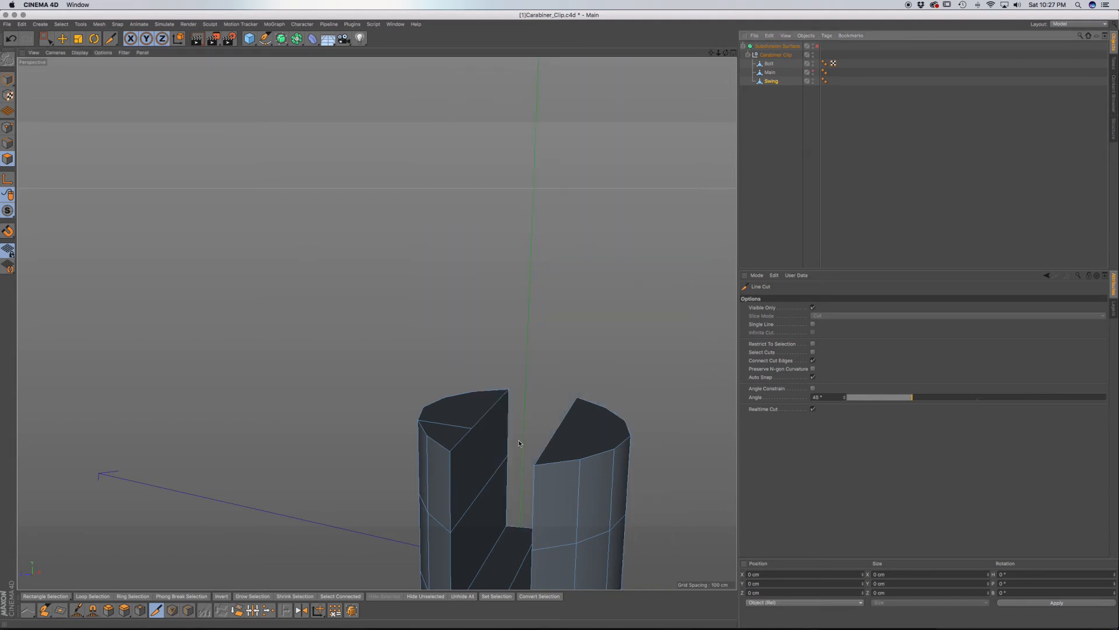
Step: Line-cut across the opposite prong's end face from its rim point to the slot edge, checking the alignment in the top view
alt+drag(493, 449, 556, 320)
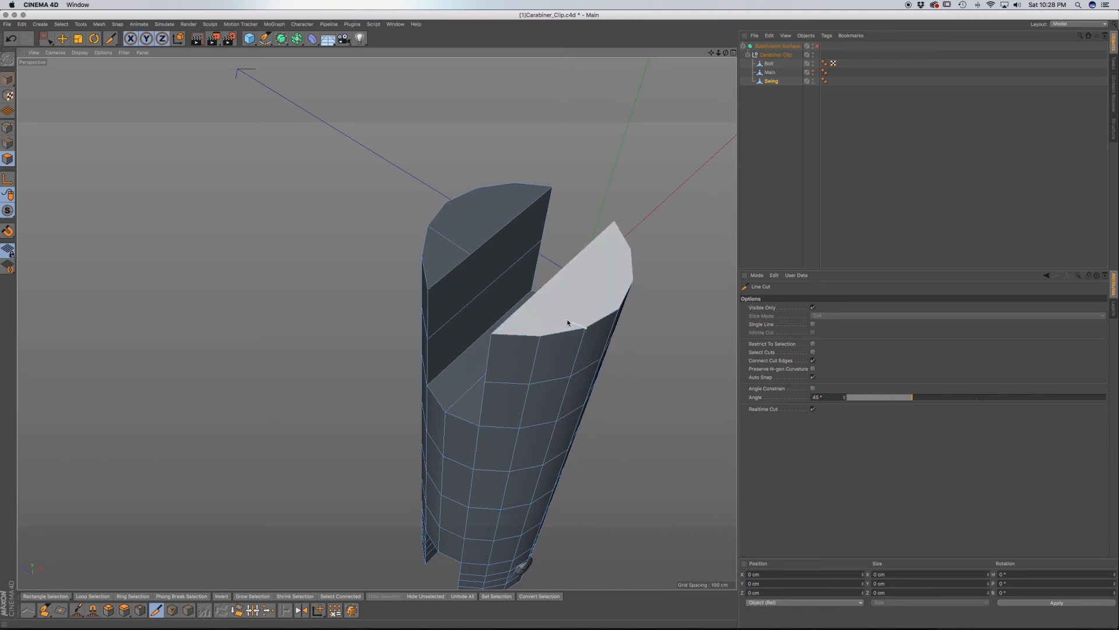
click(533, 298)
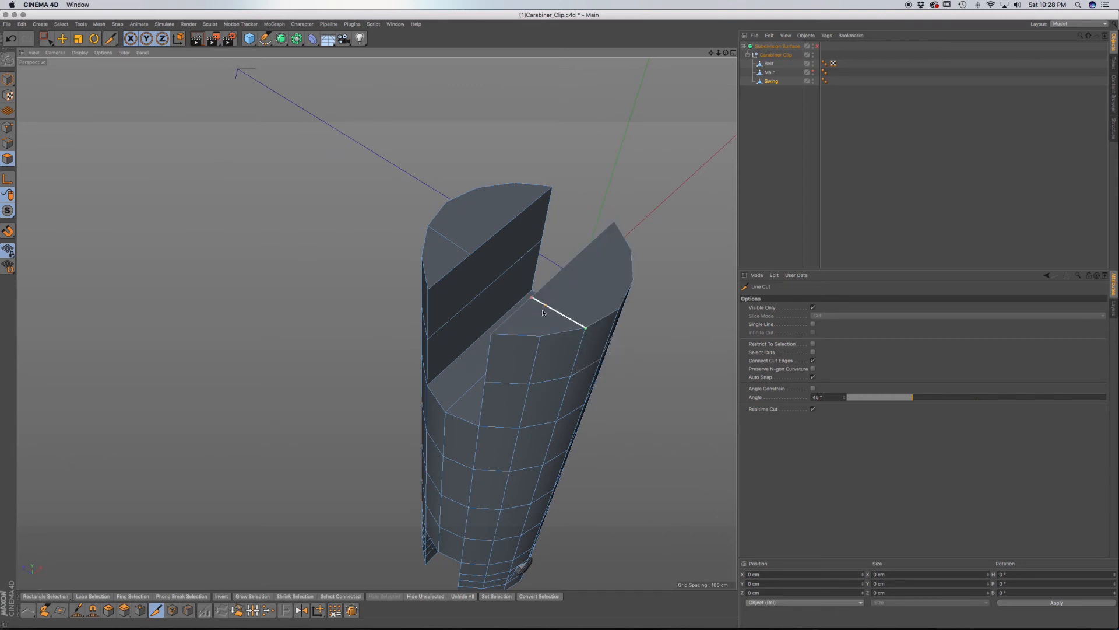
key(F2)
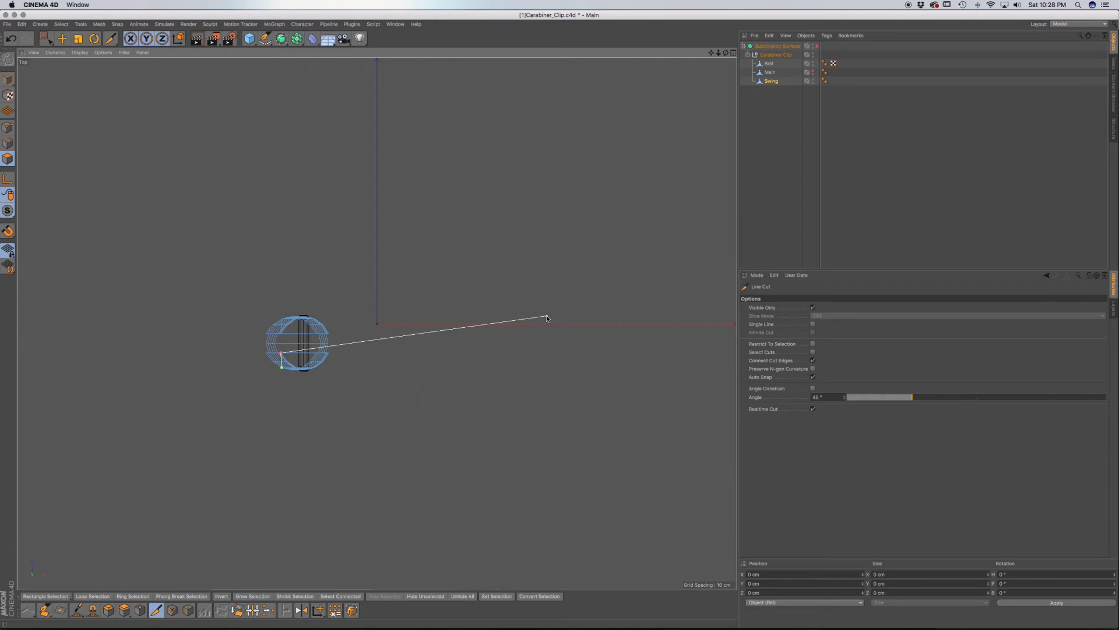
scroll(313, 354, up, 10)
scroll(313, 355, down, 6)
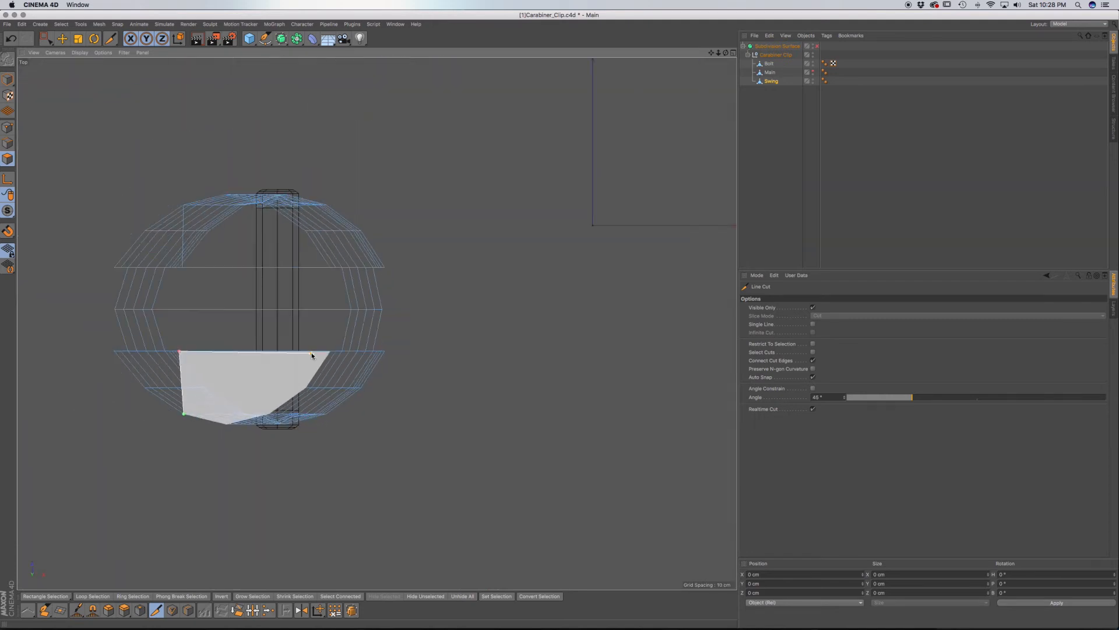
key(F1)
key(Escape)
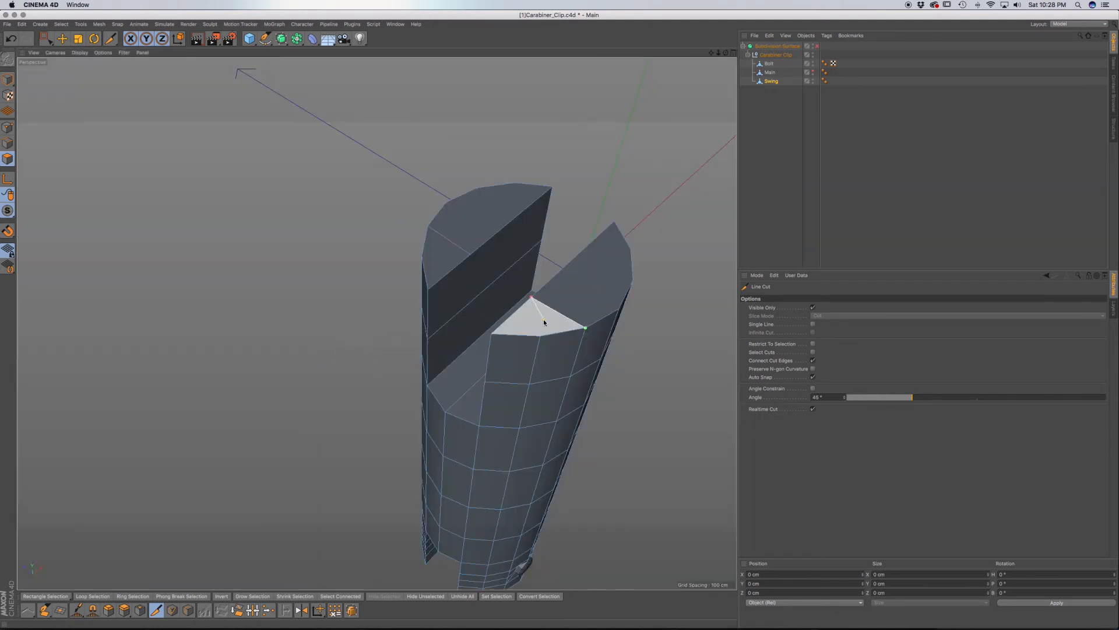
Step: Continue the cut down the prong's slot wall, across the slot floor and up the other wall to the first prong's cut
alt+drag(528, 335, 604, 315)
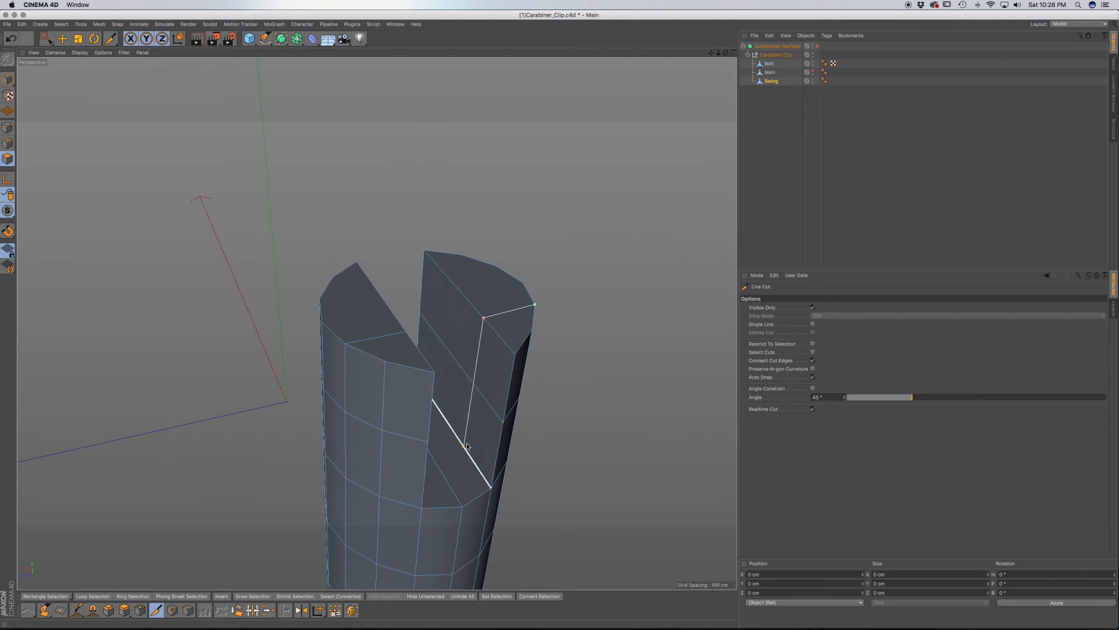
alt+drag(464, 446, 432, 434)
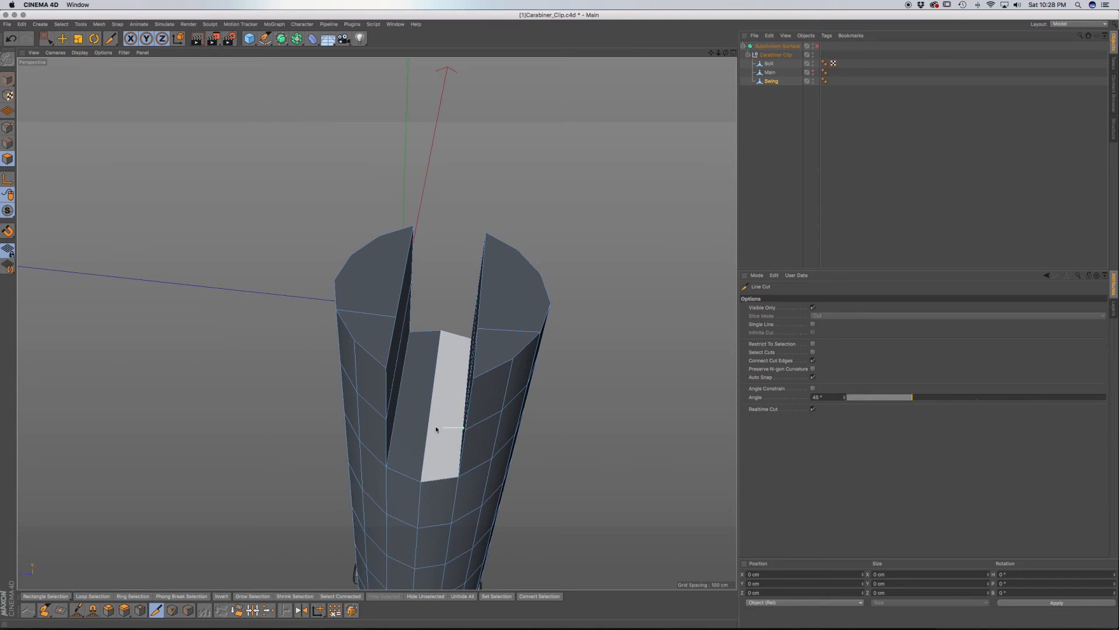
click(395, 422)
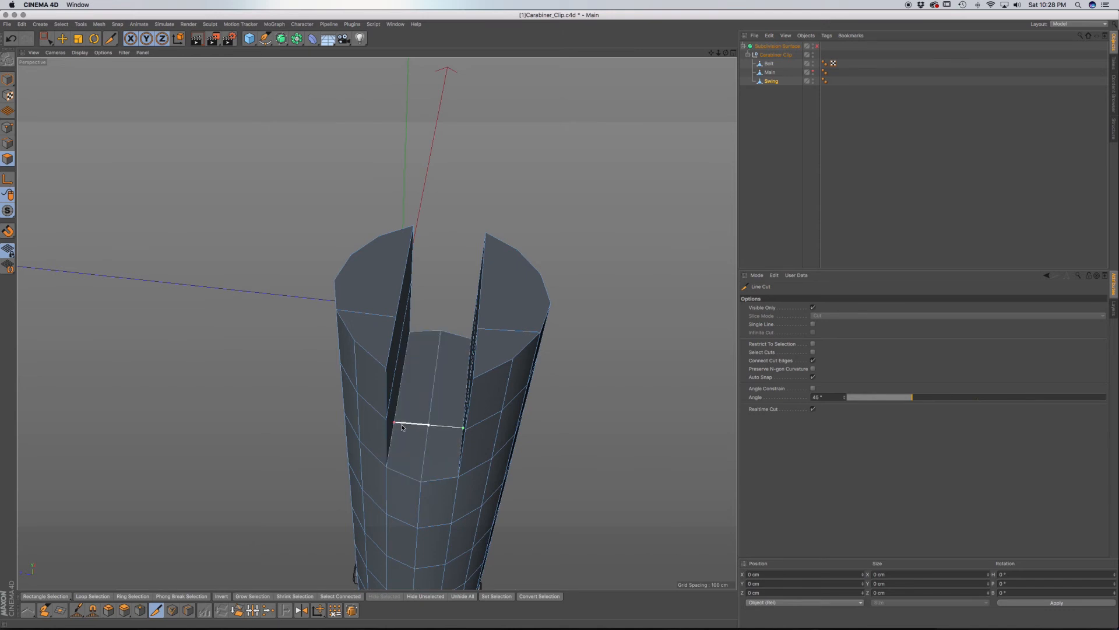
alt+drag(401, 424, 383, 412)
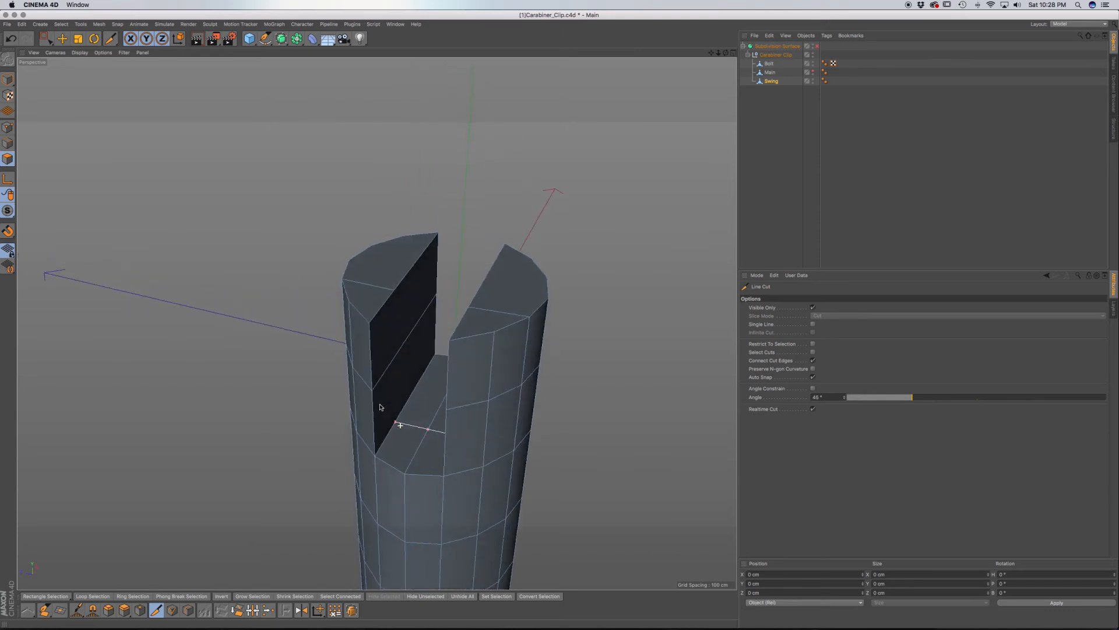
click(394, 290)
key(Escape)
Step: Line-cut a second line around the Swing's slot, across both prongs' end faces, inner walls and the slot floor, toward the other side
alt+drag(432, 345, 432, 367)
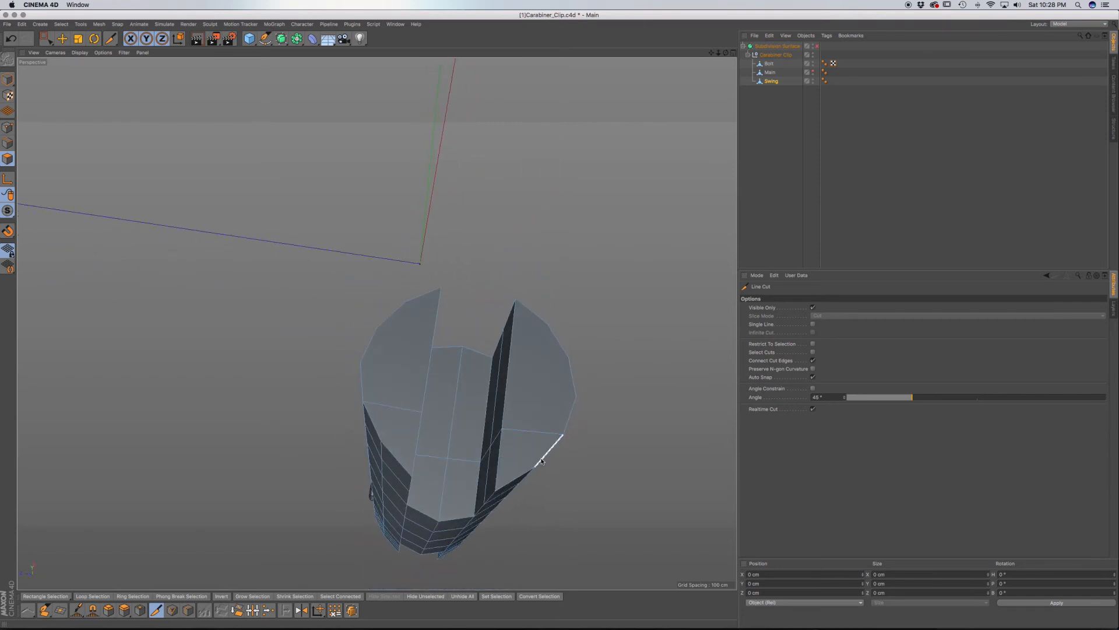
alt+drag(401, 459, 368, 397)
scroll(559, 457, up, 3)
alt+drag(532, 453, 573, 488)
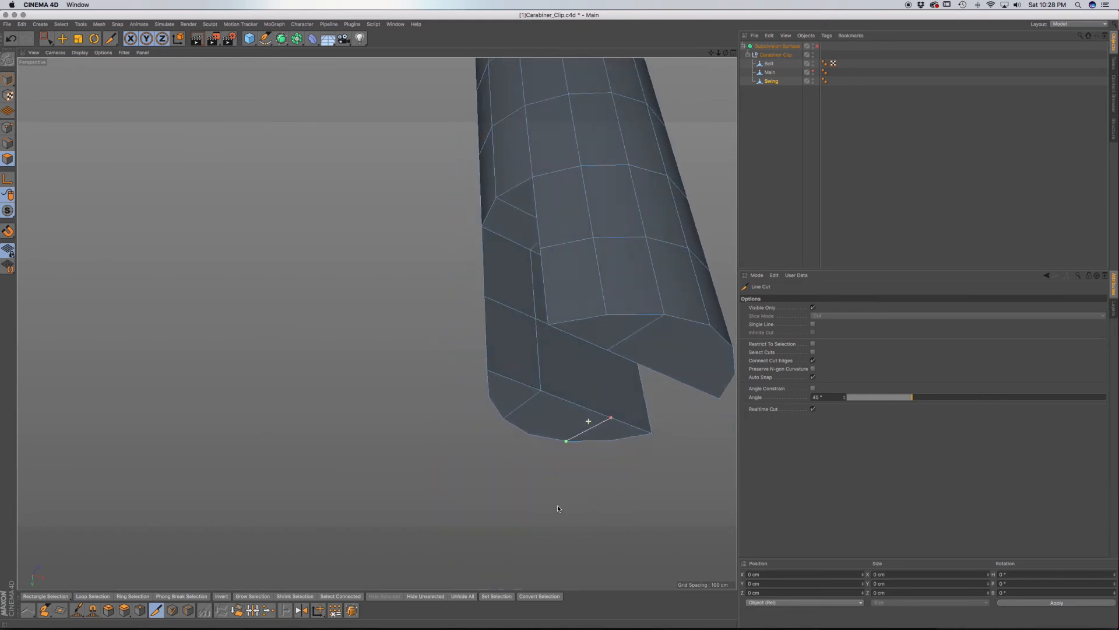
alt+drag(557, 506, 563, 467)
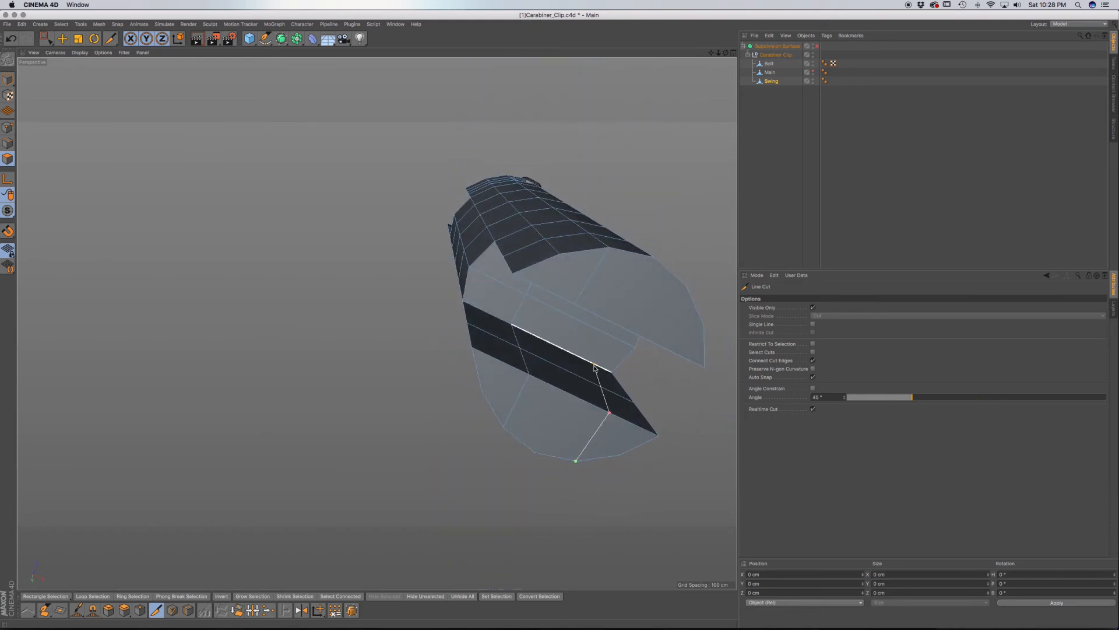
alt+drag(590, 365, 572, 340)
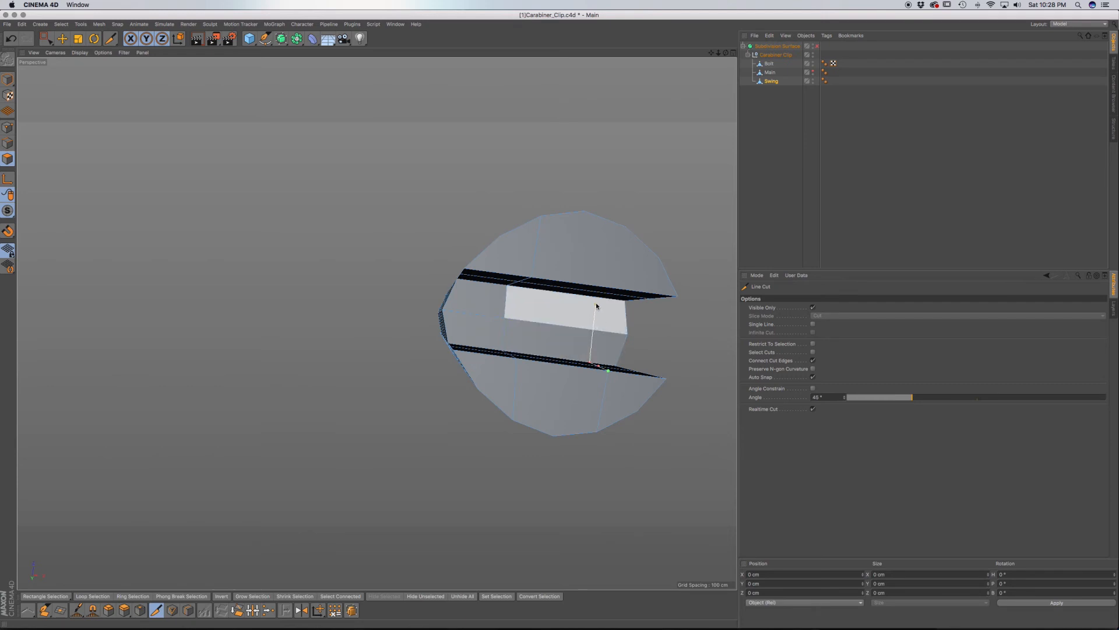
click(598, 302)
alt+drag(597, 303, 600, 265)
click(611, 222)
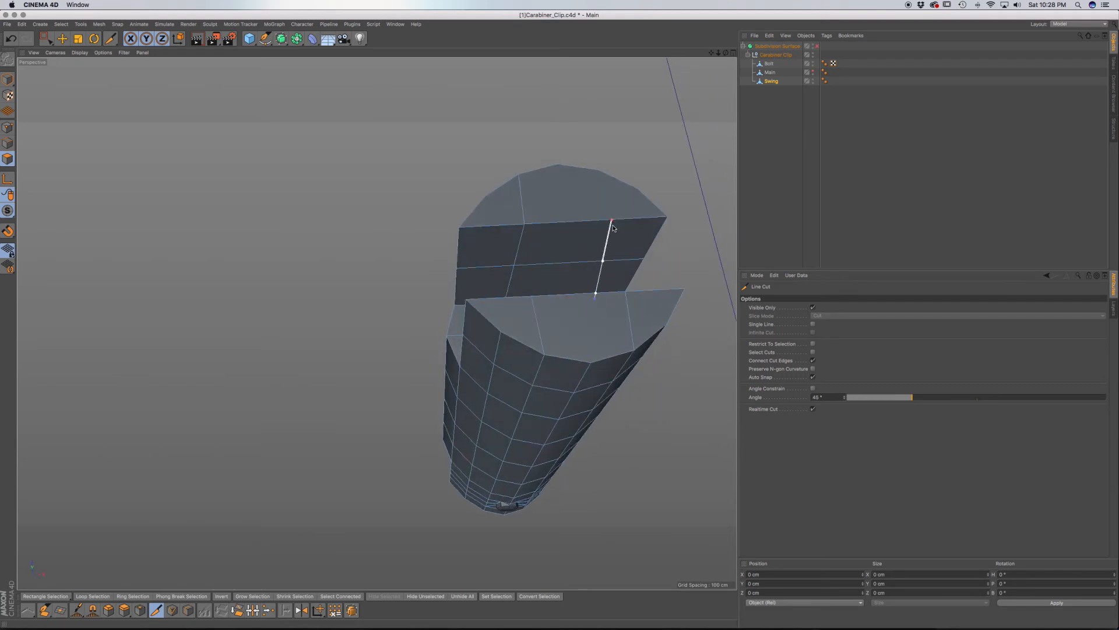
click(598, 171)
key(Escape)
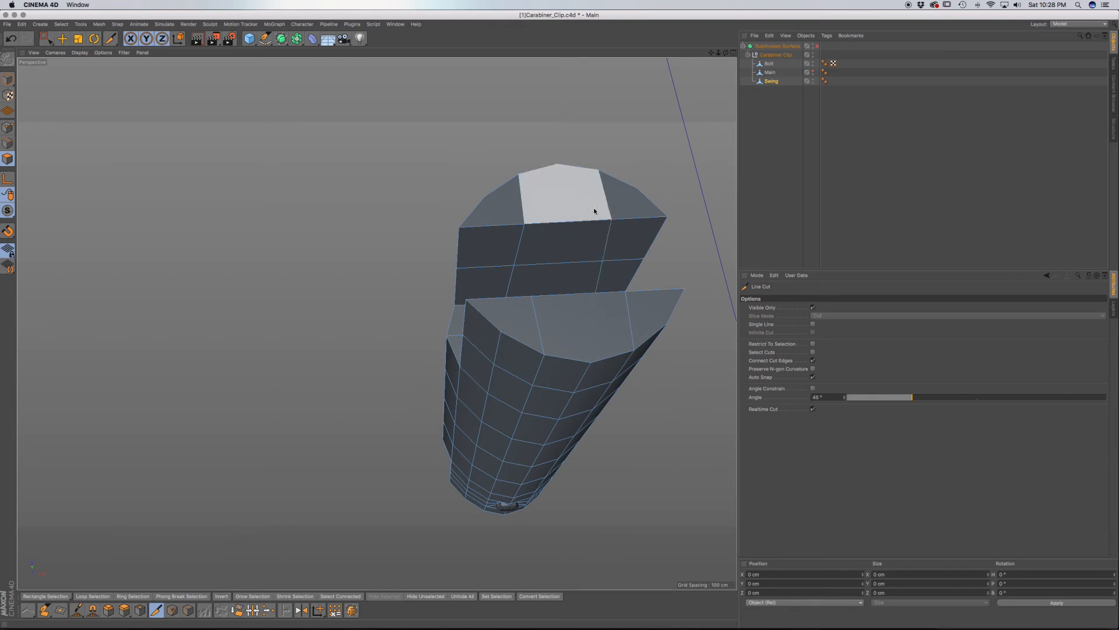
Step: Line-cut one prong's end face midway between the two existing cuts, and undo the stray extension along the slot edge
click(558, 165)
click(564, 219)
key(F2)
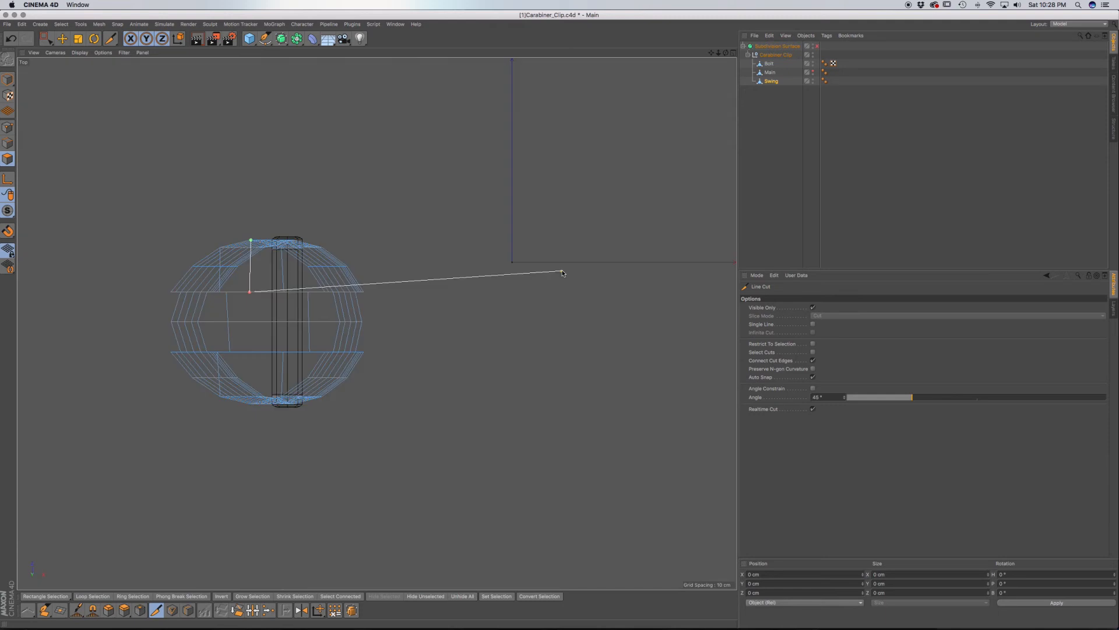
key(F1)
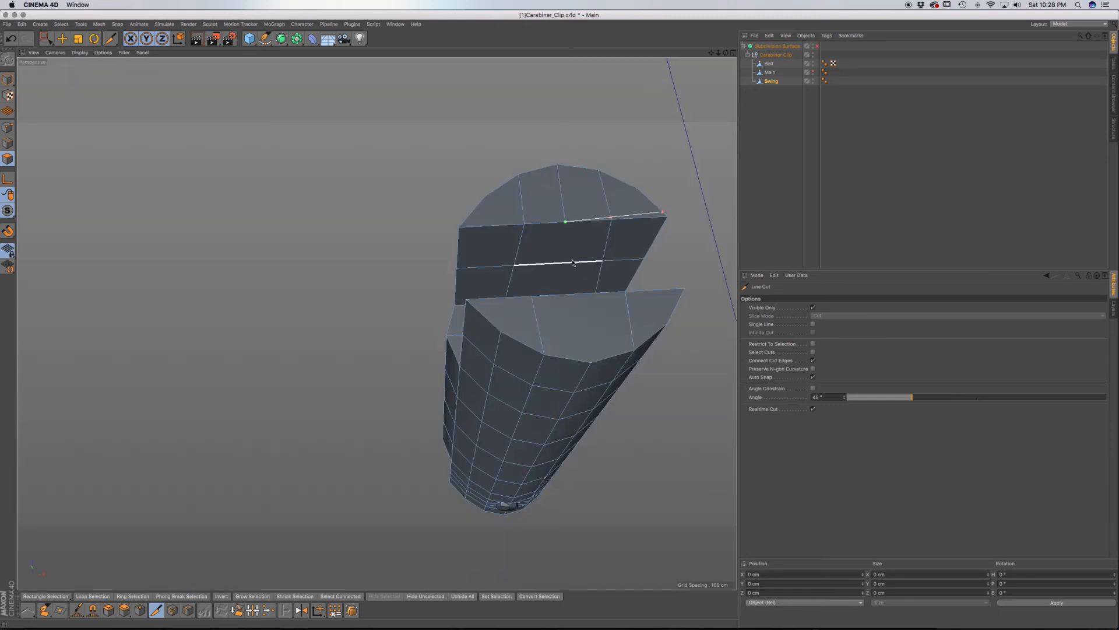
key(super+z)
Step: Extend the middle cut down the slot wall, across the floor, up the opposite wall and over the other prong's end face
alt+drag(571, 244, 570, 252)
click(567, 241)
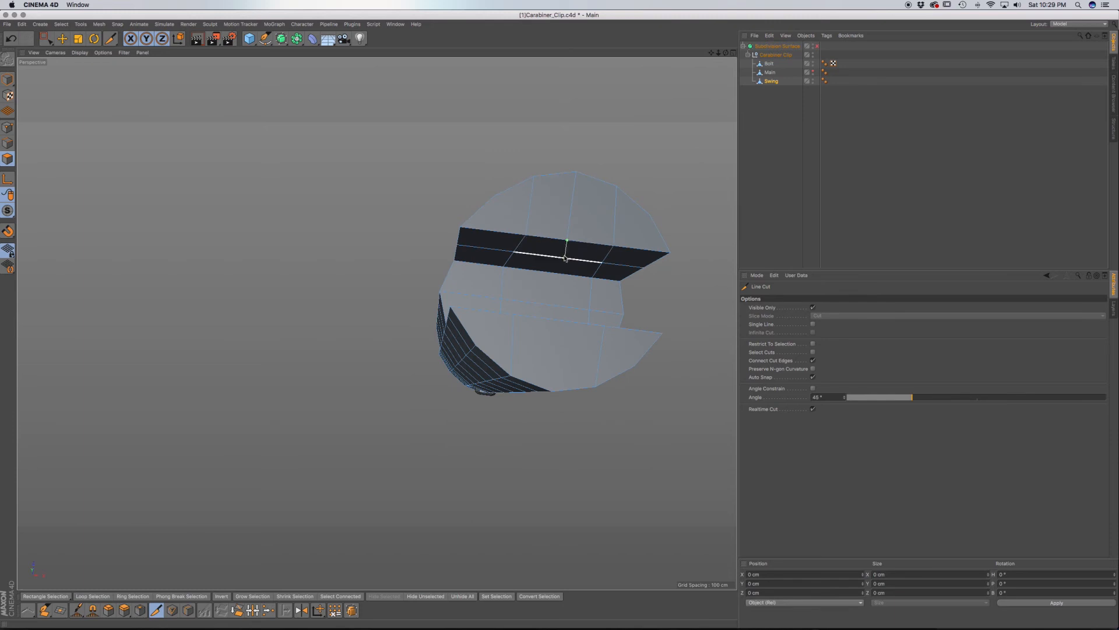
click(555, 273)
alt+drag(554, 296, 488, 357)
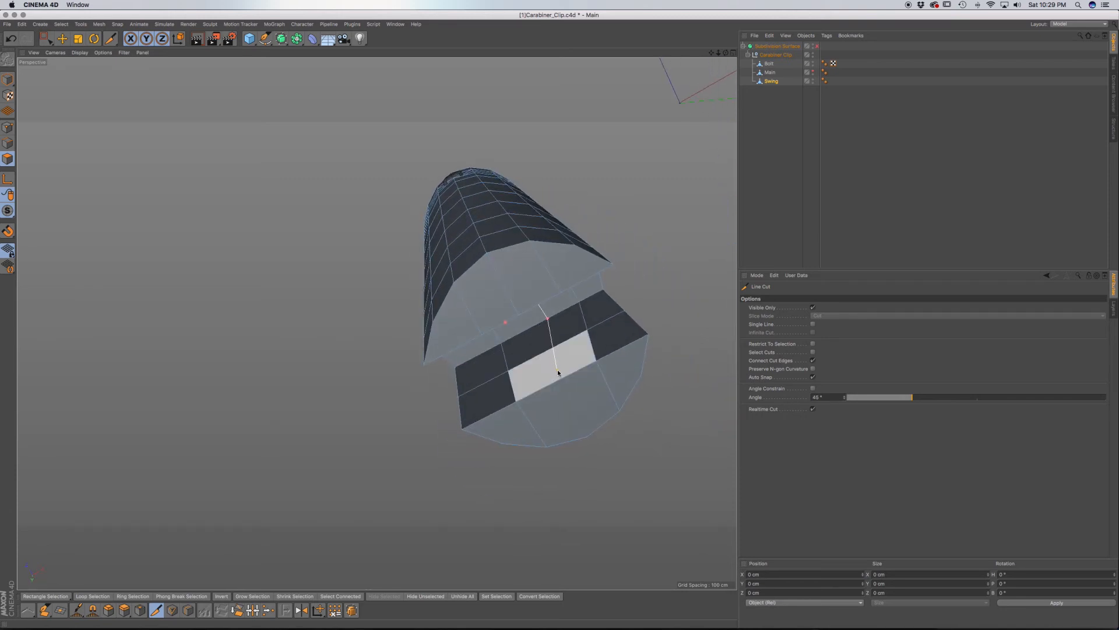
mouse_move(559, 376)
alt+mouse_down()
mouse_move(546, 343)
mouse_move(565, 388)
alt+mouse_up()
click(618, 416)
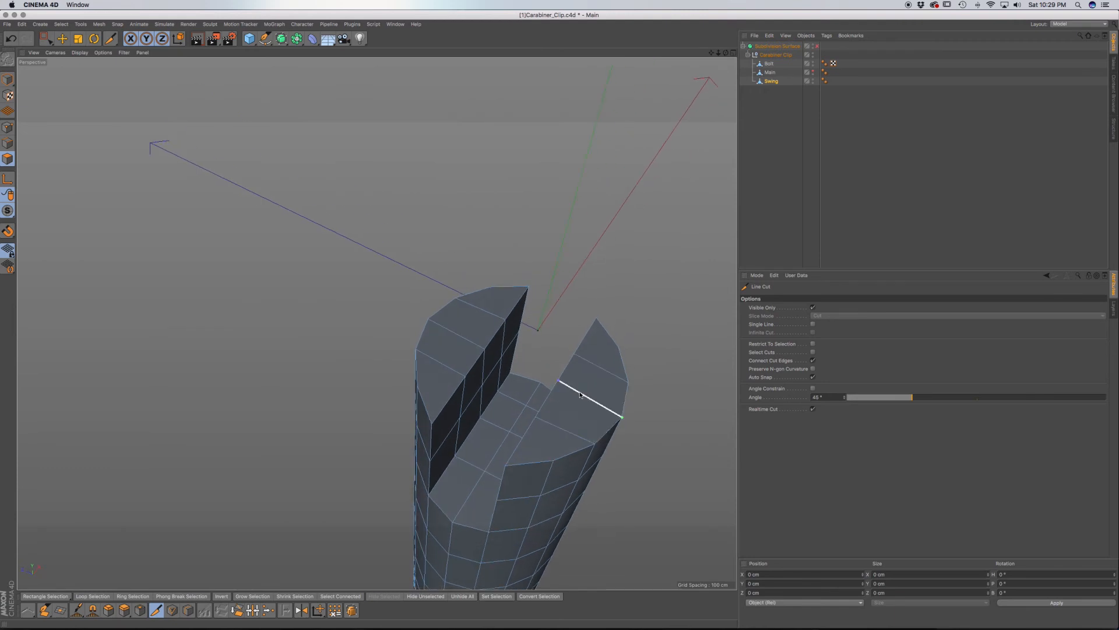
click(653, 408)
alt+drag(588, 405, 511, 408)
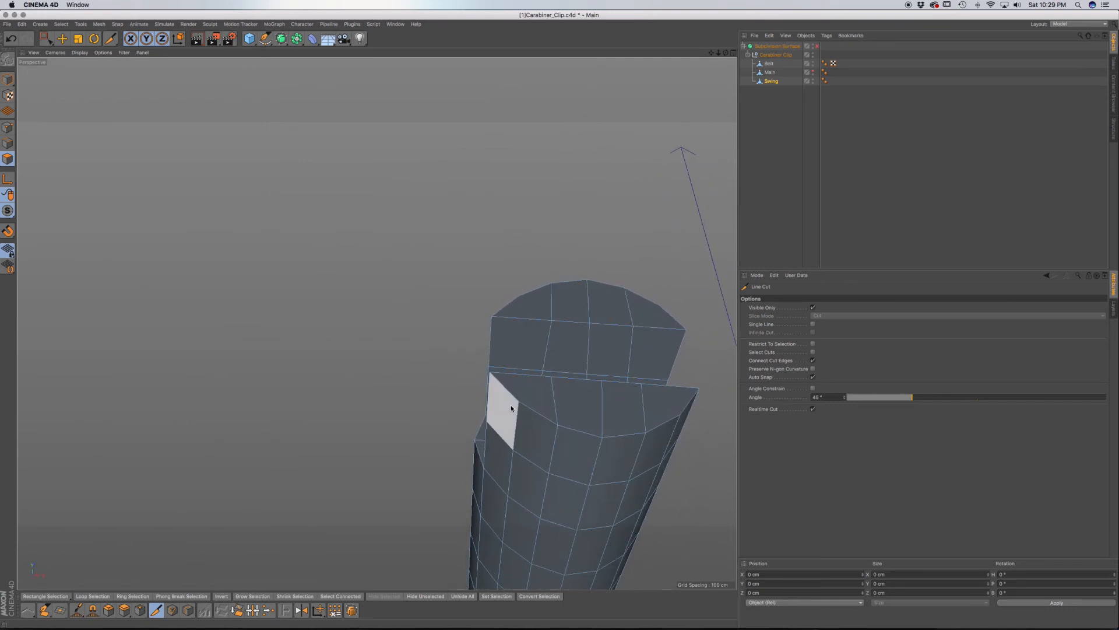
Step: Delete the stray extra point beside the middle cut on the far prong's slot edge, using Live Selection in point mode
click(8, 127)
drag(46, 38, 65, 51)
alt+drag(448, 292, 478, 311)
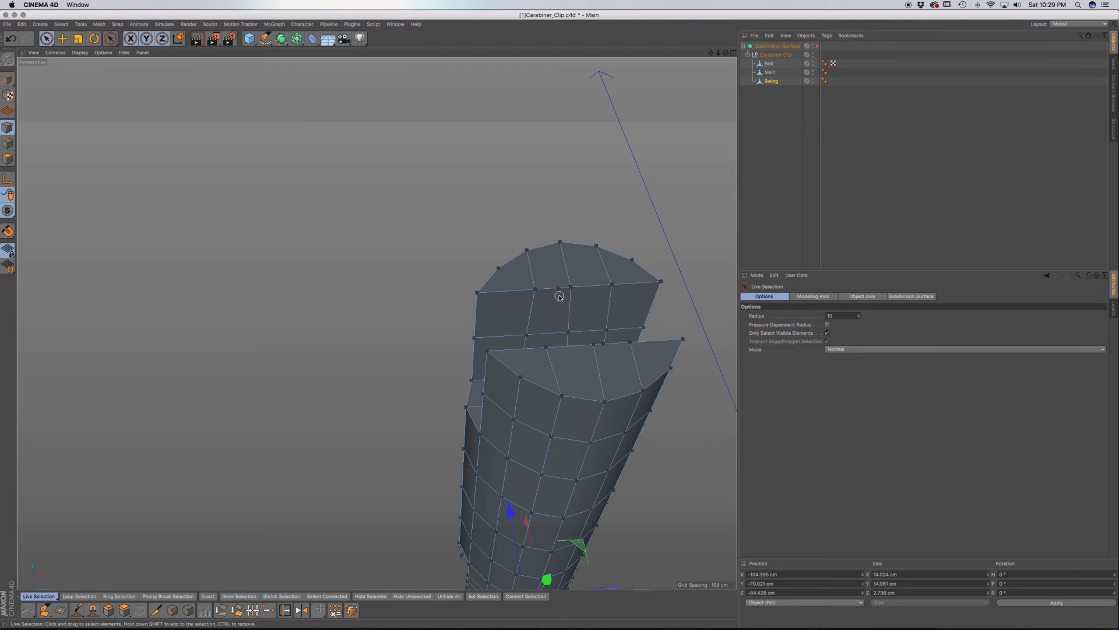
scroll(559, 296, up, 5)
click(558, 280)
key(Delete)
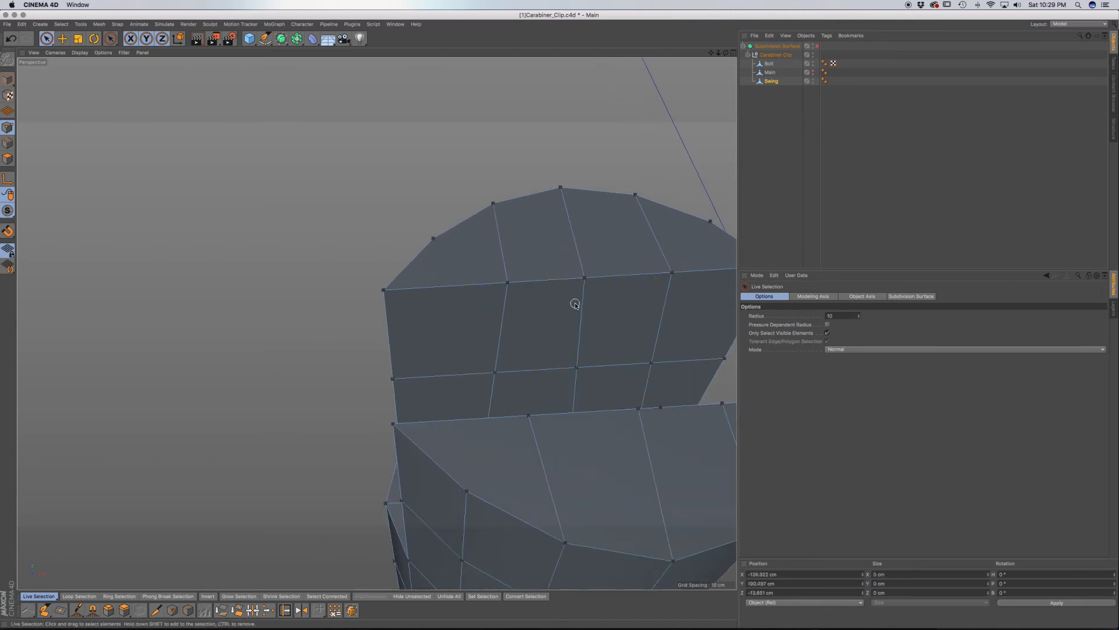
Step: Shift the outer cut's points on the far prong's slot edge and inner wall along X to even out the edge spacing
alt+drag(671, 254, 600, 262)
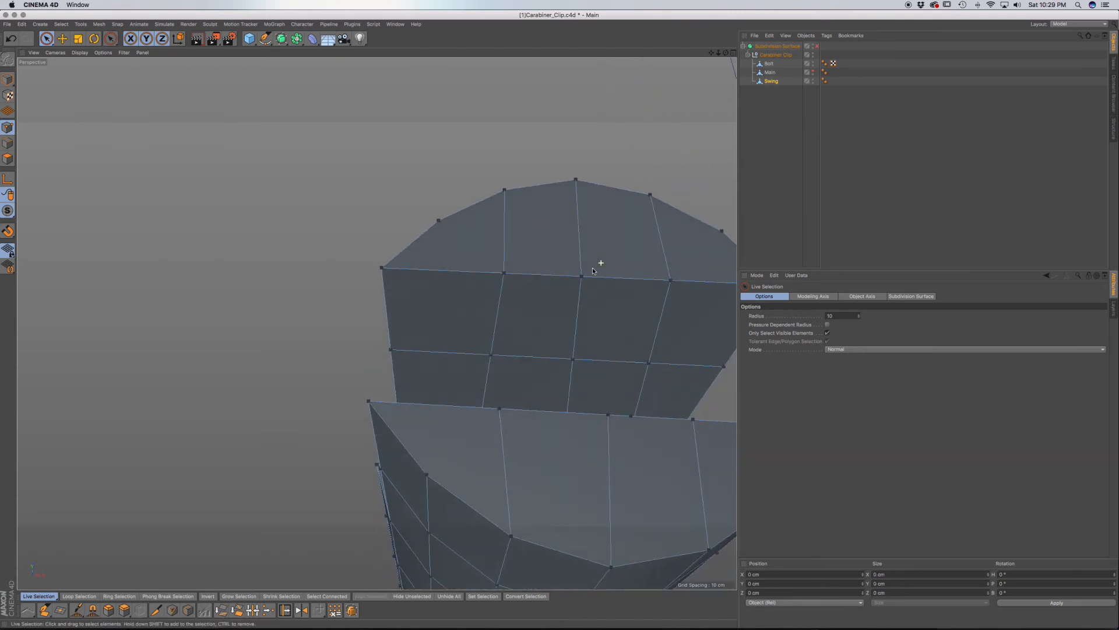
click(505, 269)
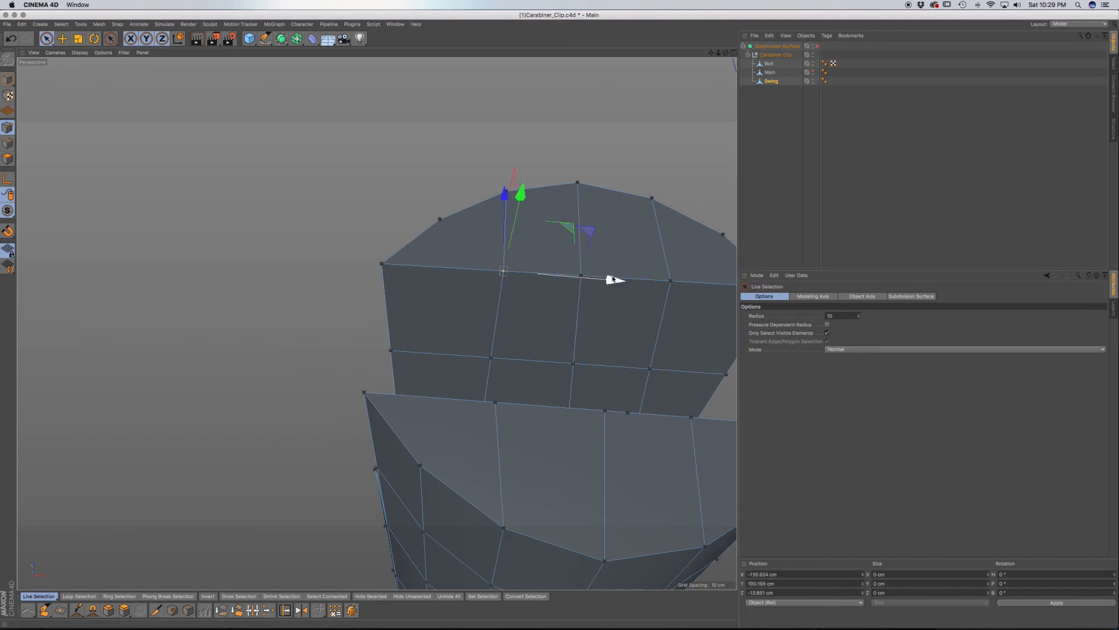
alt+drag(552, 257, 601, 270)
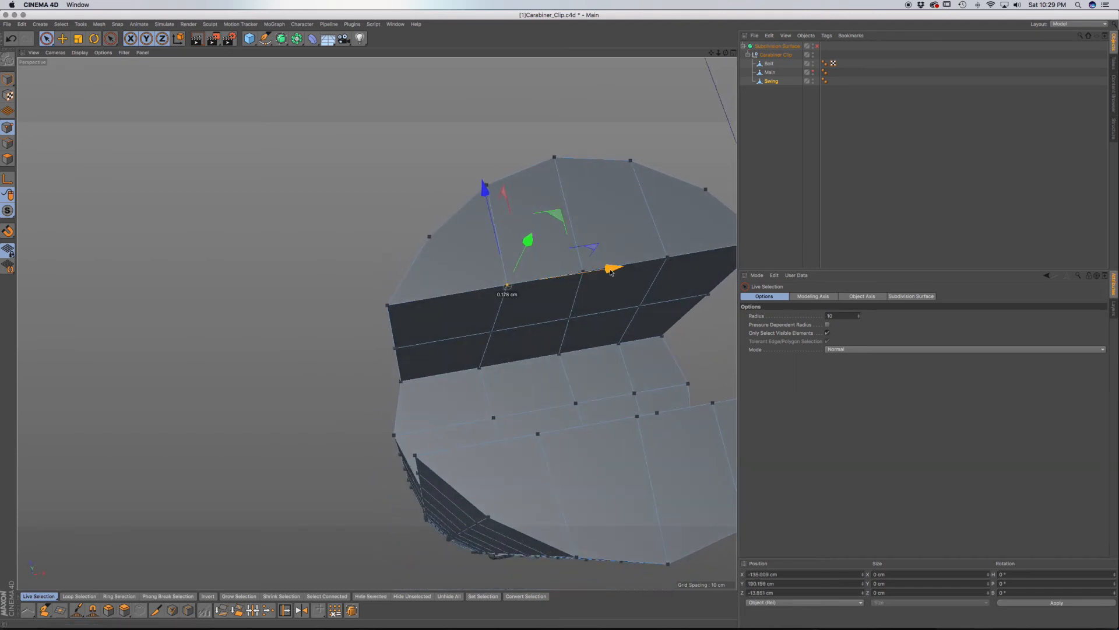
click(492, 331)
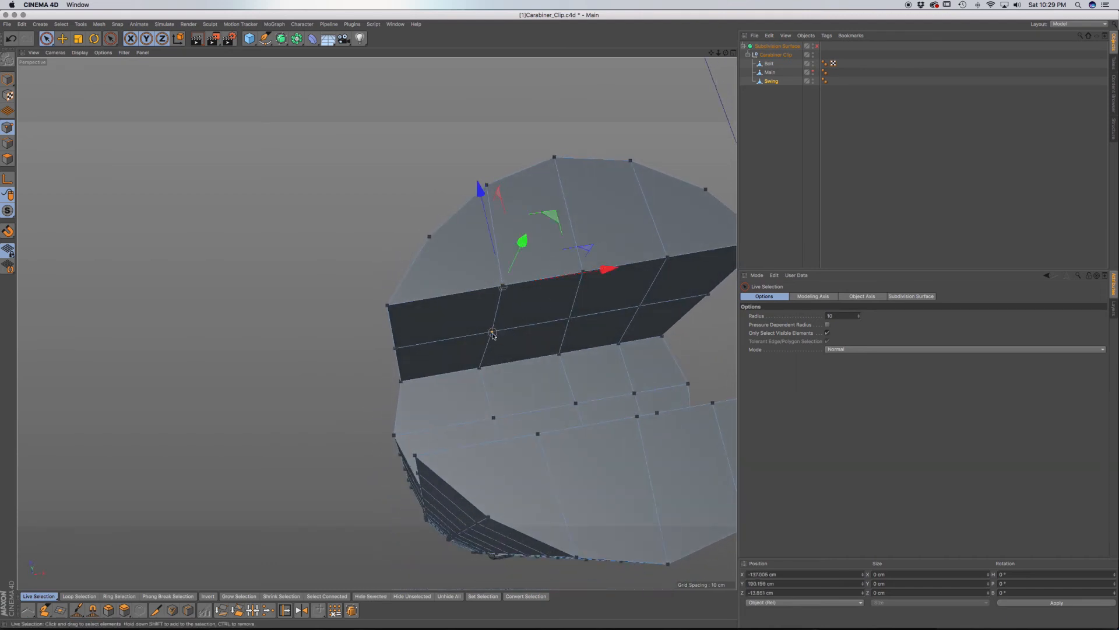
drag(595, 315, 582, 337)
Step: Select the middle cut's points on one slot wall and the slot floor, and shift them along X to even out the edge spacing
alt+drag(581, 386, 583, 234)
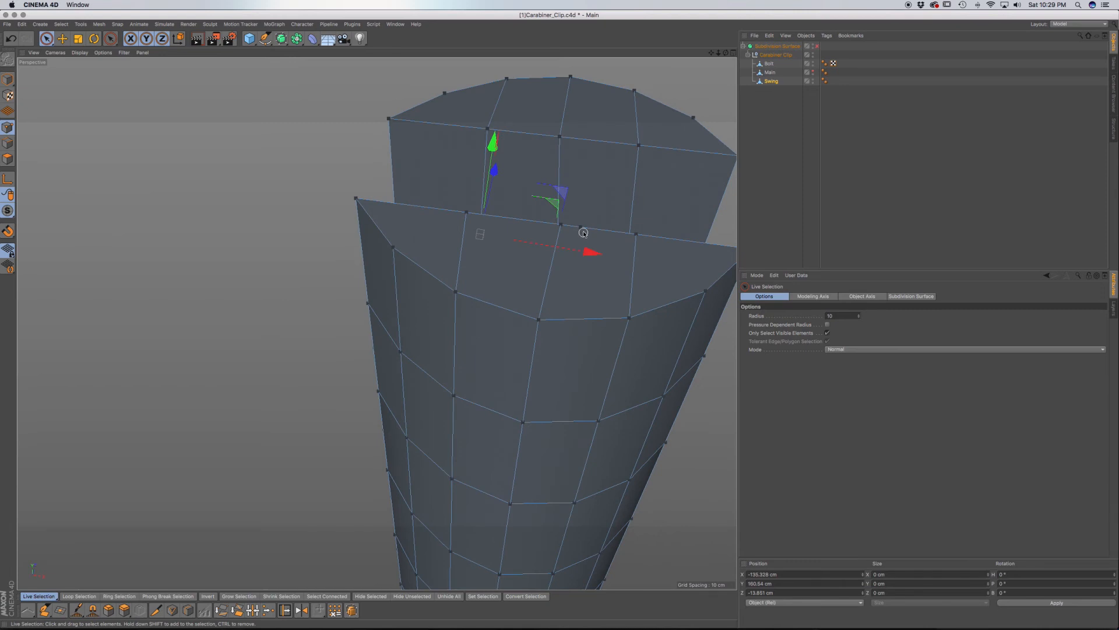
click(584, 217)
alt+drag(543, 275, 650, 309)
click(469, 253)
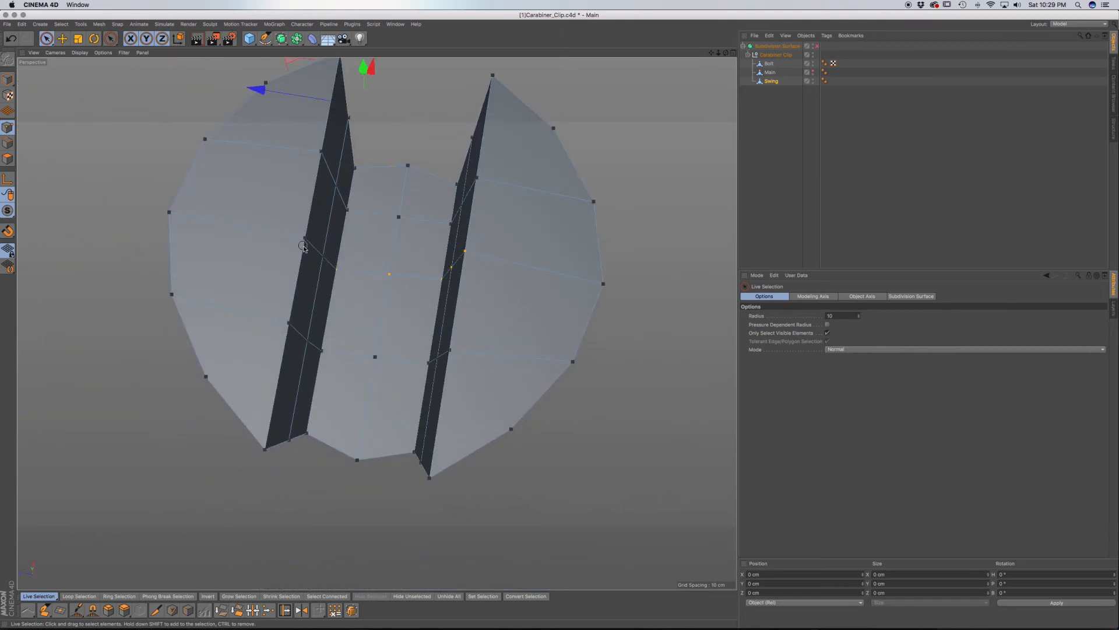
drag(324, 279, 359, 279)
drag(408, 162, 406, 175)
Step: Inspect the Swing's slotted end from several sides and show the Main object again
alt+drag(458, 244, 593, 218)
alt+drag(417, 286, 481, 273)
alt+right_drag(404, 327, 343, 384)
alt+drag(355, 395, 410, 413)
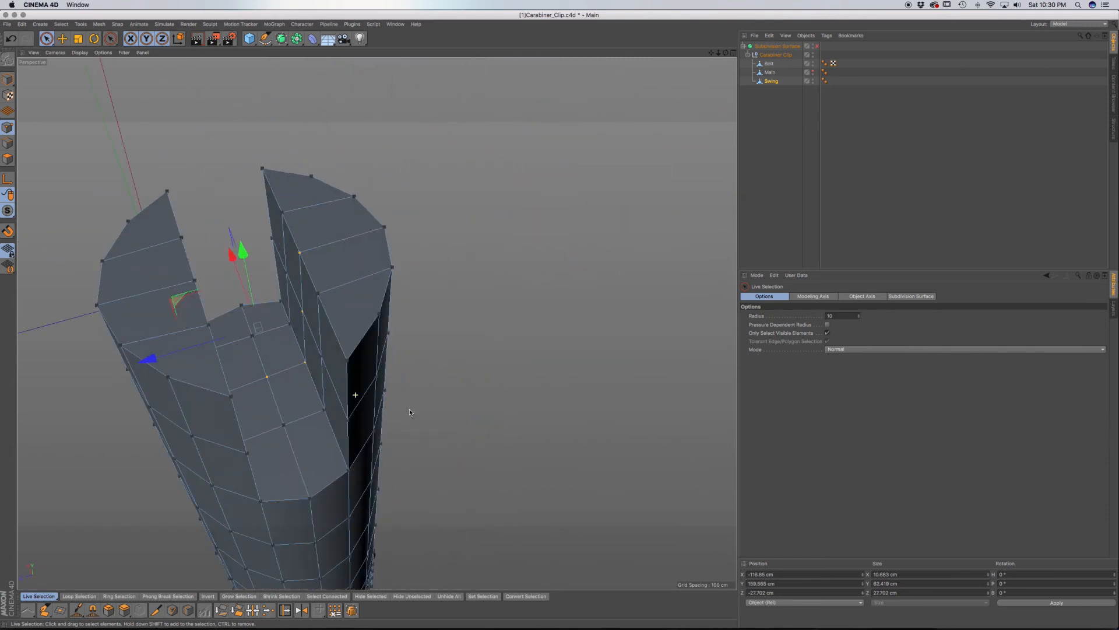
alt+drag(325, 448, 308, 395)
alt+middle_drag(312, 482, 385, 260)
alt+right_drag(386, 294, 320, 349)
alt+drag(386, 321, 408, 350)
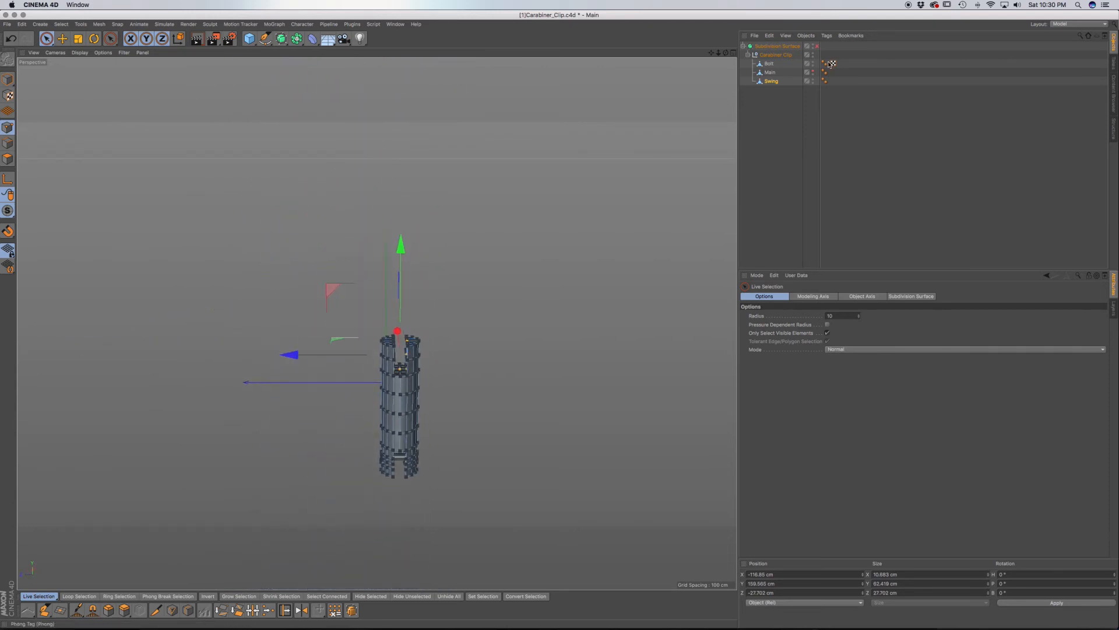
click(813, 72)
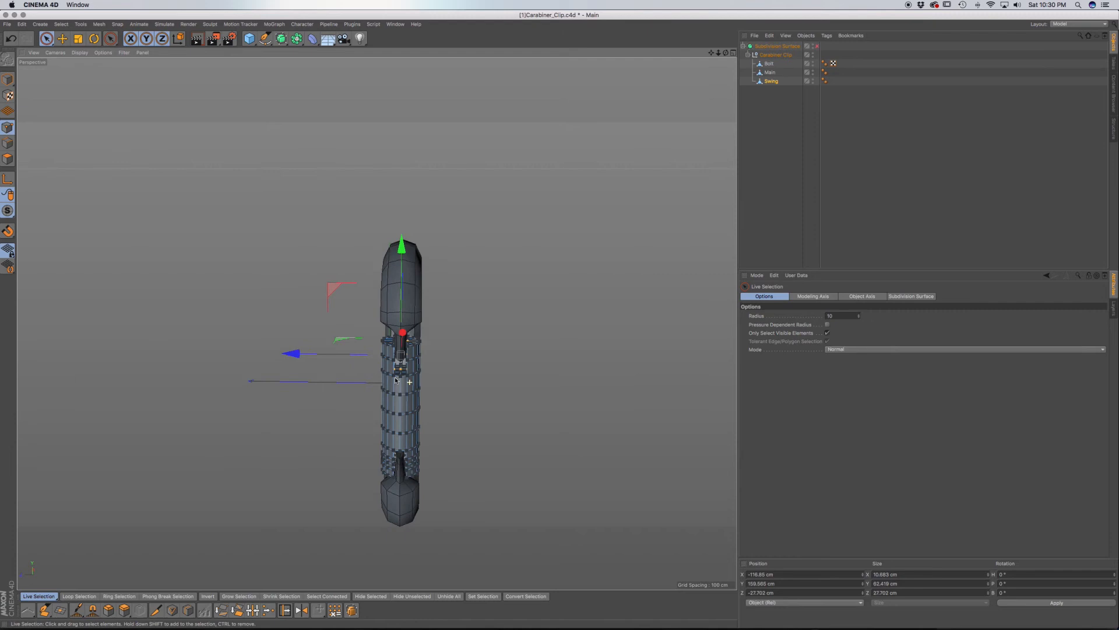
alt+drag(384, 381, 345, 370)
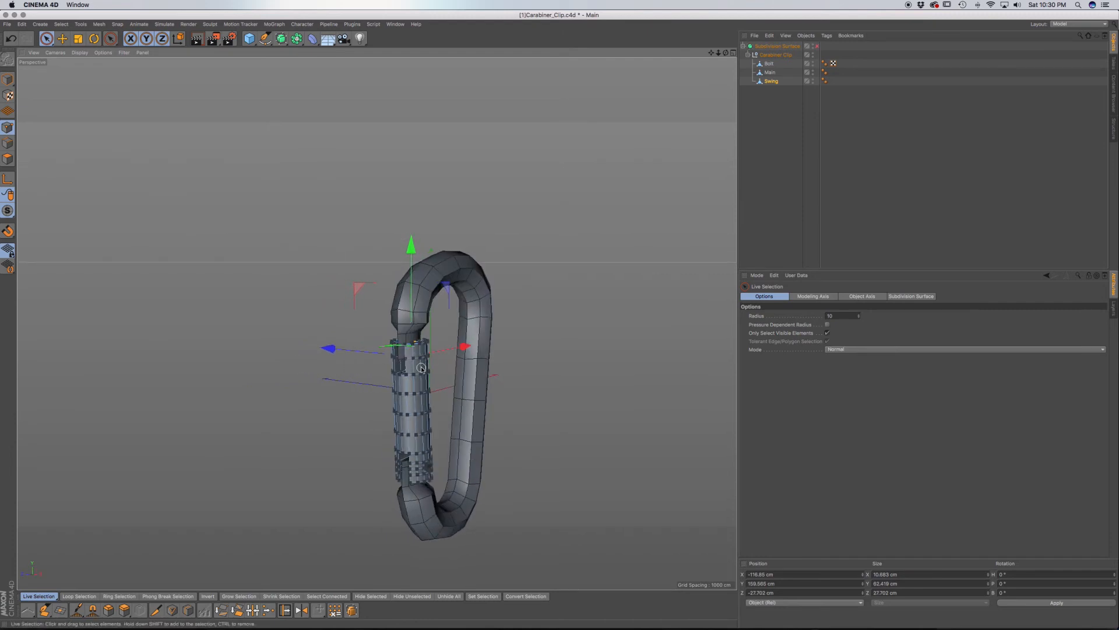
scroll(421, 369, up, 4)
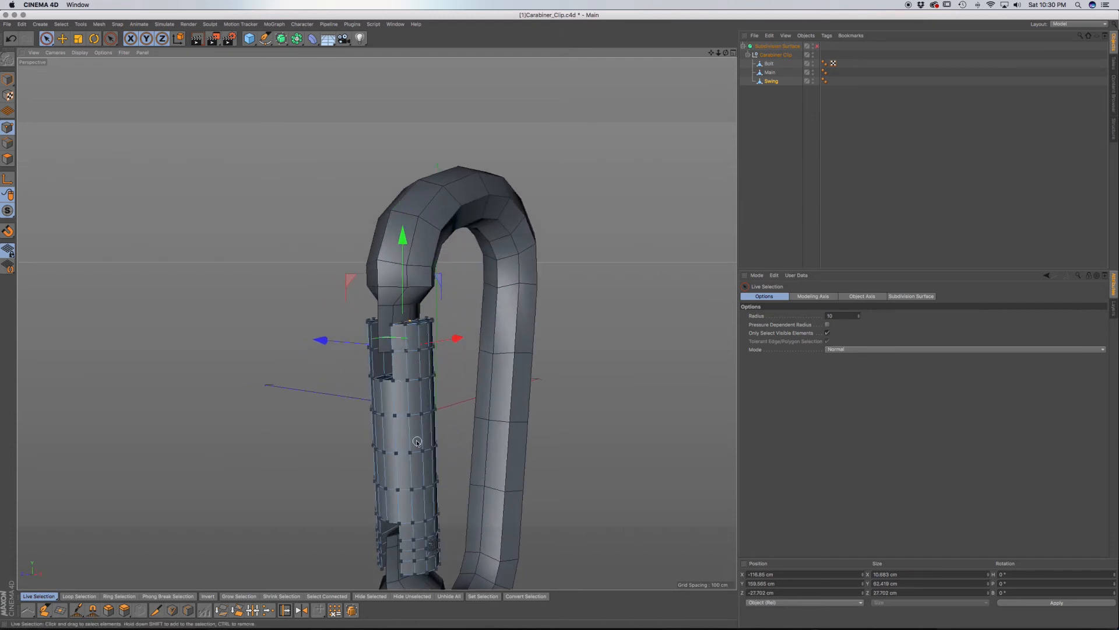
Step: Add a Cylinder primitive to the scene from the front view
key(F2)
key(F4)
scroll(416, 361, down, 4)
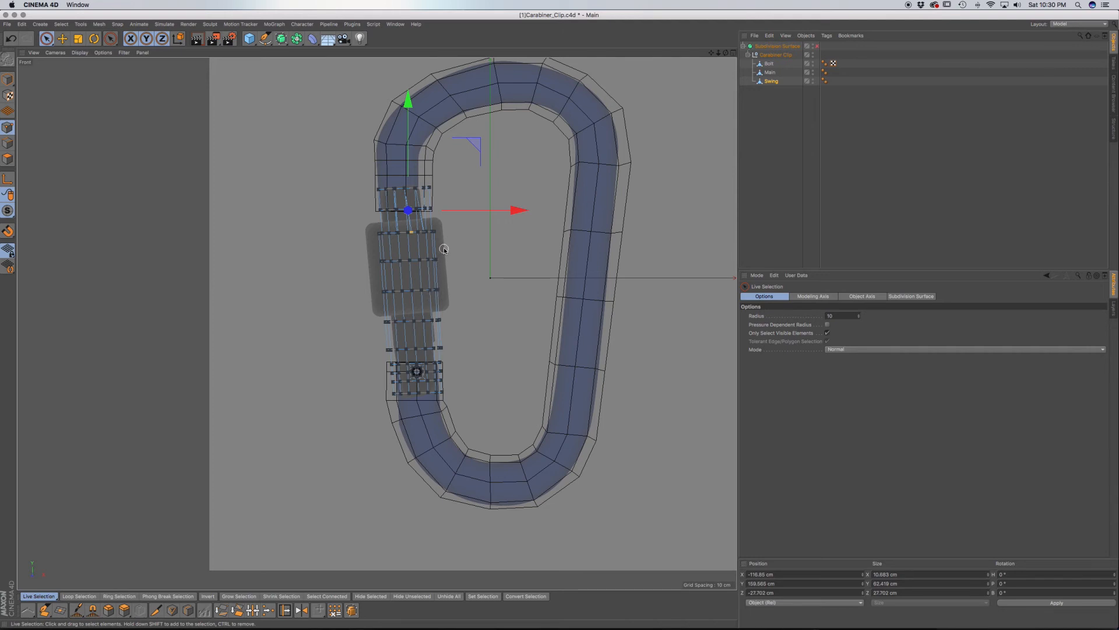
click(249, 38)
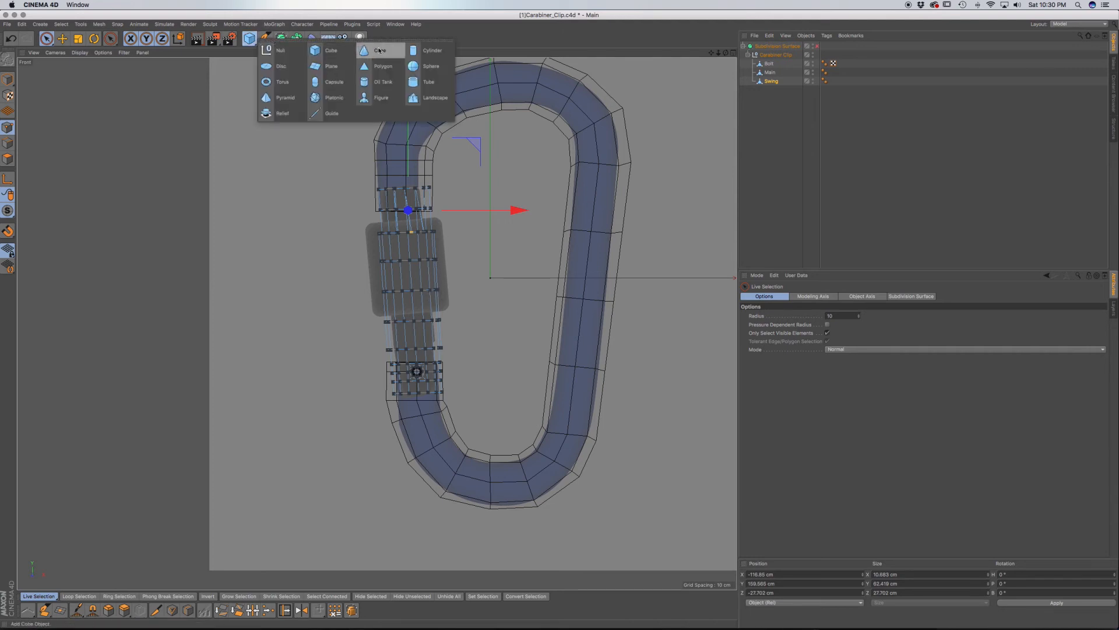
click(431, 51)
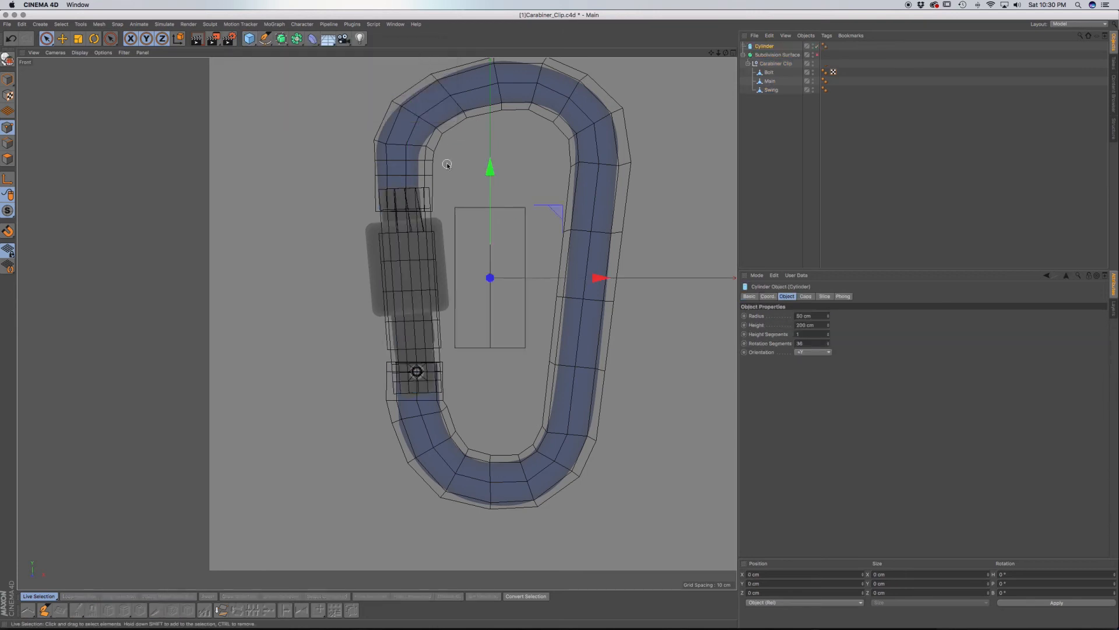
Step: Set the cylinder's rotation segments to 16 and turn off its caps
key(F1)
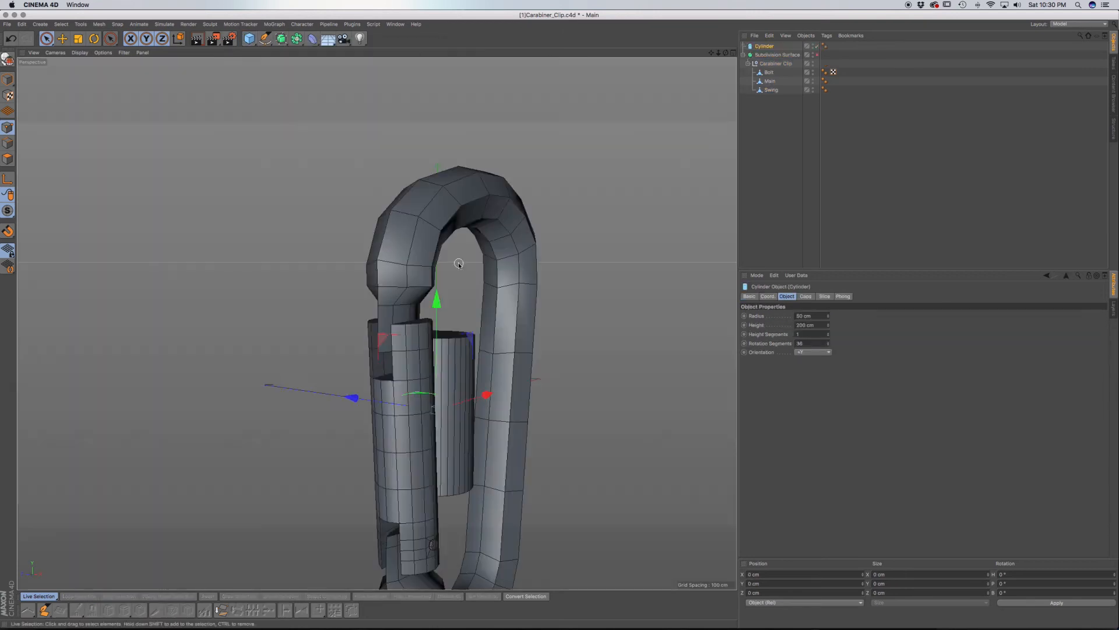
alt+drag(472, 375, 400, 388)
alt+drag(396, 369, 417, 368)
click(799, 343)
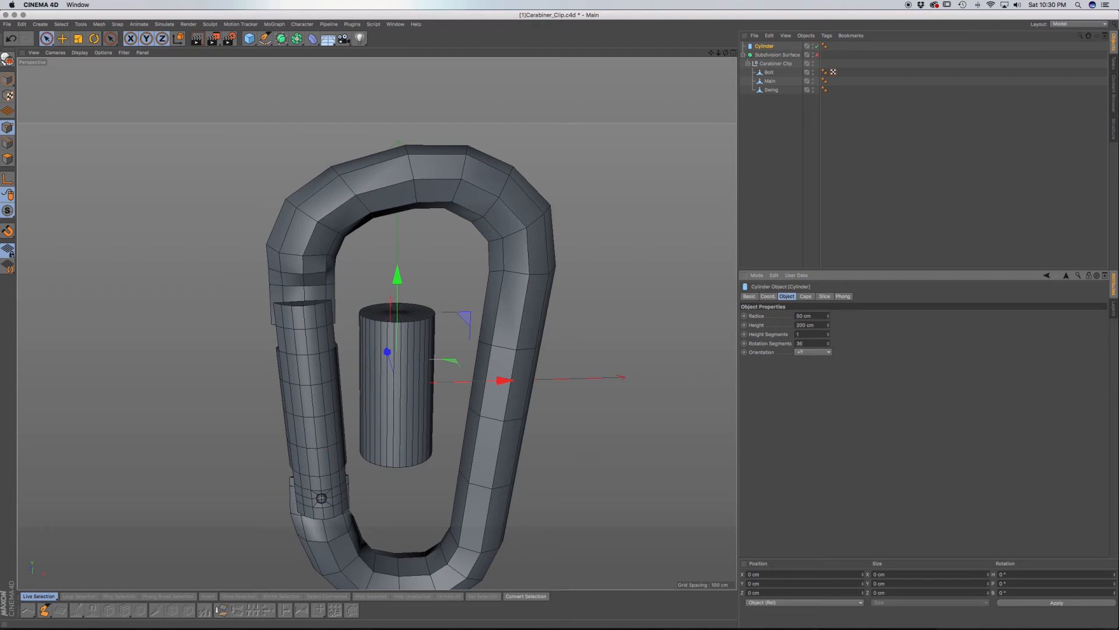
key(Return)
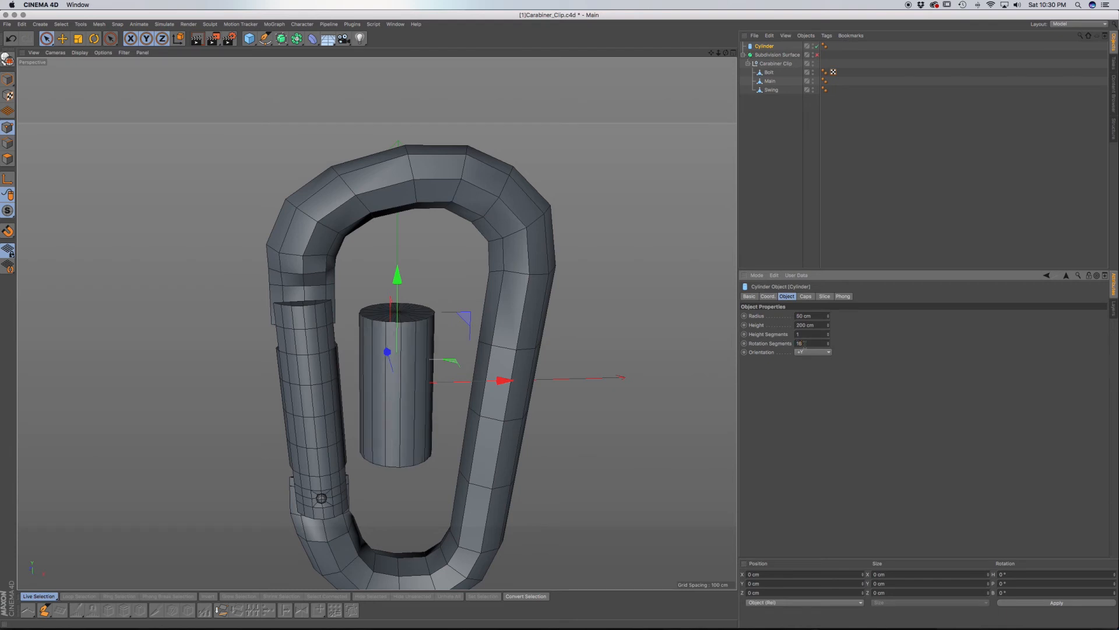
click(802, 296)
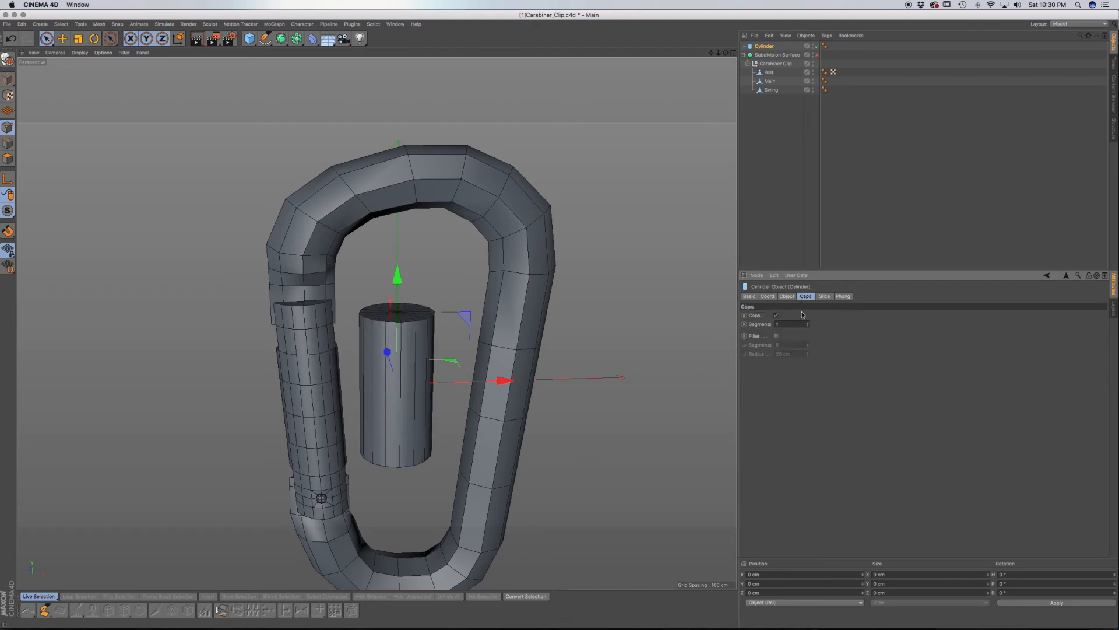
click(775, 315)
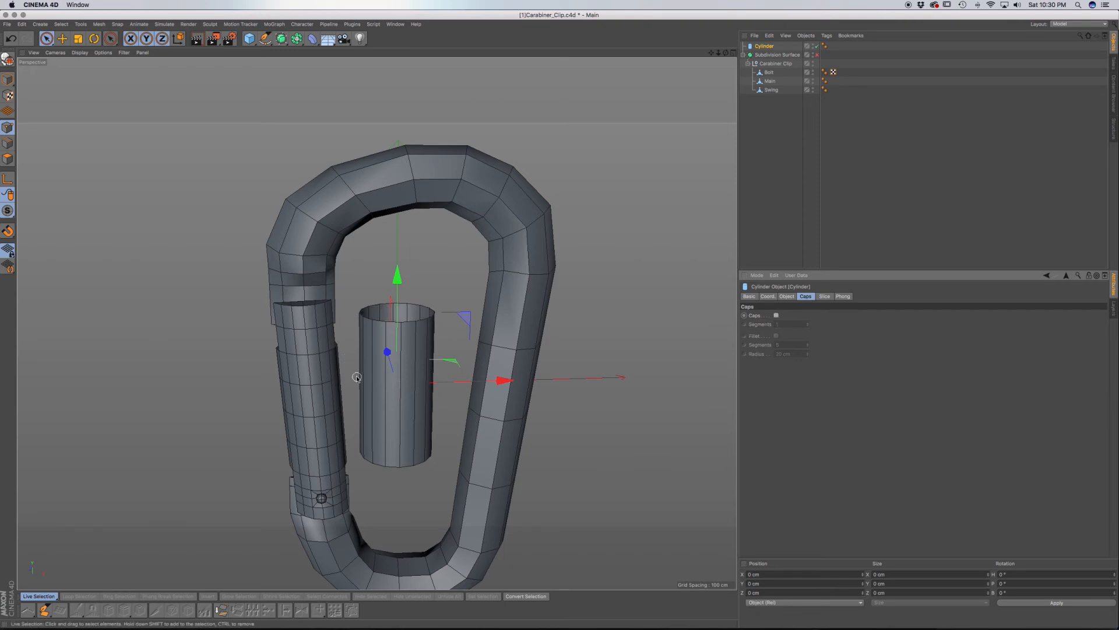
alt+drag(411, 406, 443, 396)
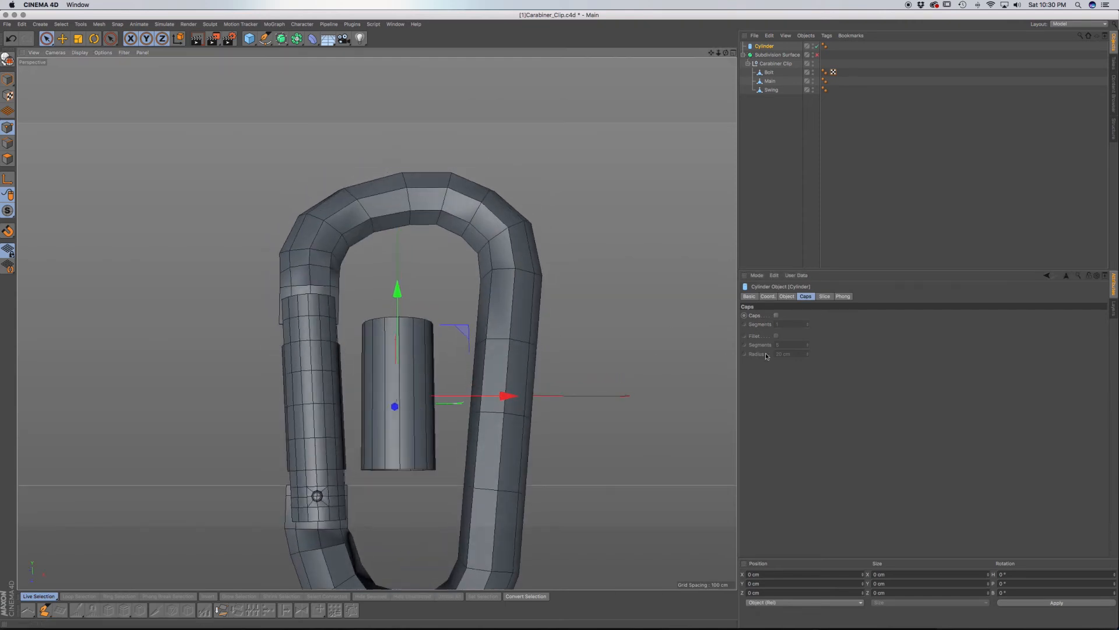
Step: Size the cylinder to a 52 cm radius and 130 cm height, and place it over the sleeve in the front-view reference image
click(789, 297)
drag(829, 327, 828, 346)
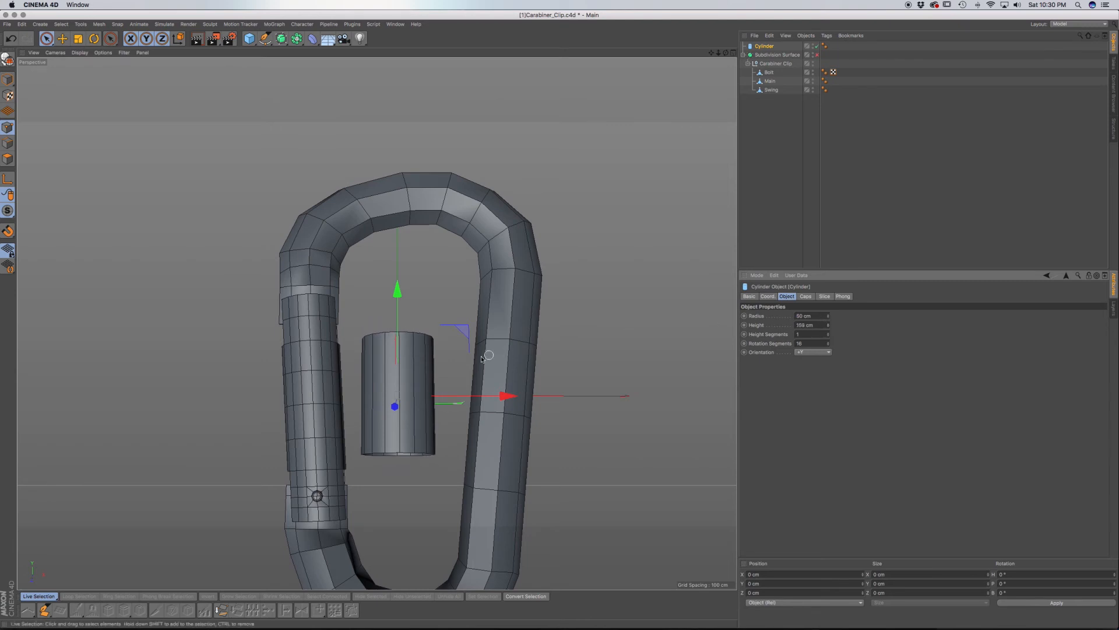
key(F4)
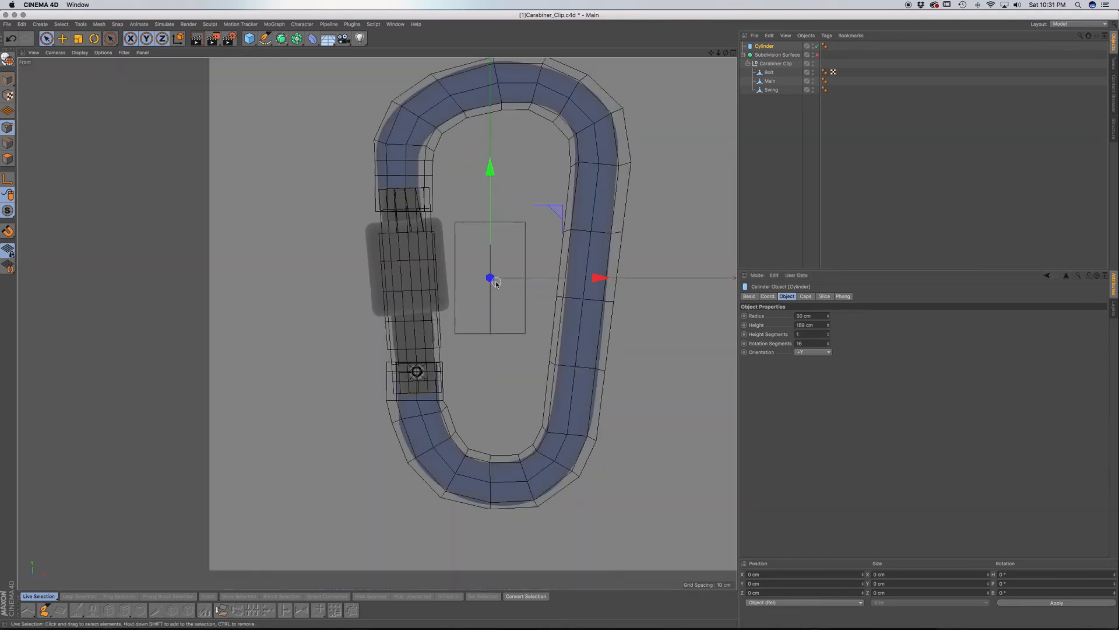
drag(829, 317, 828, 334)
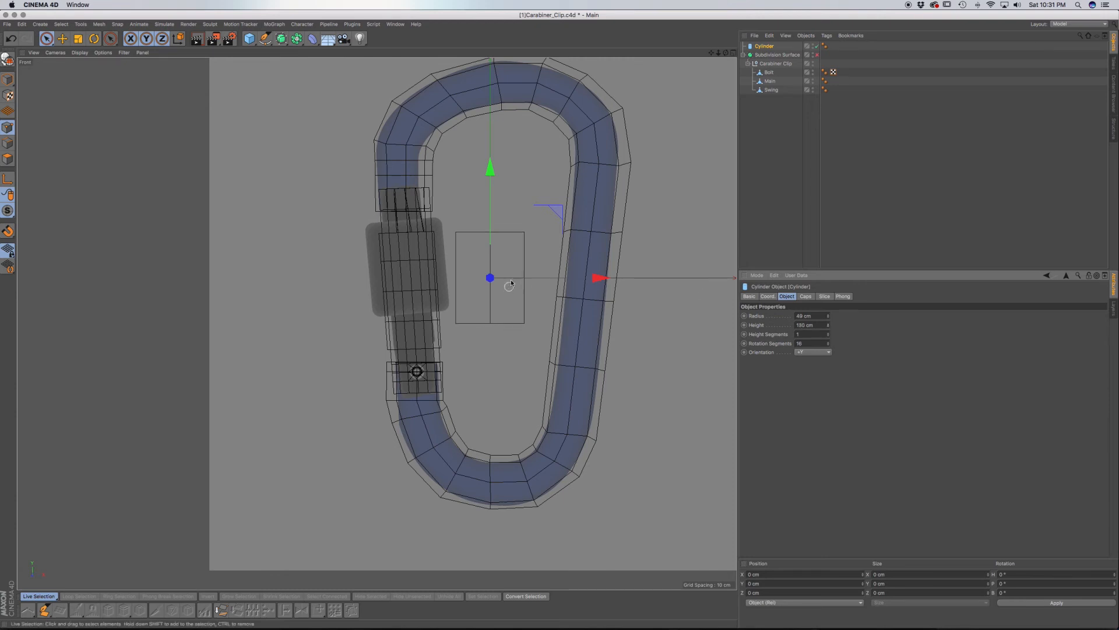
drag(559, 211, 478, 201)
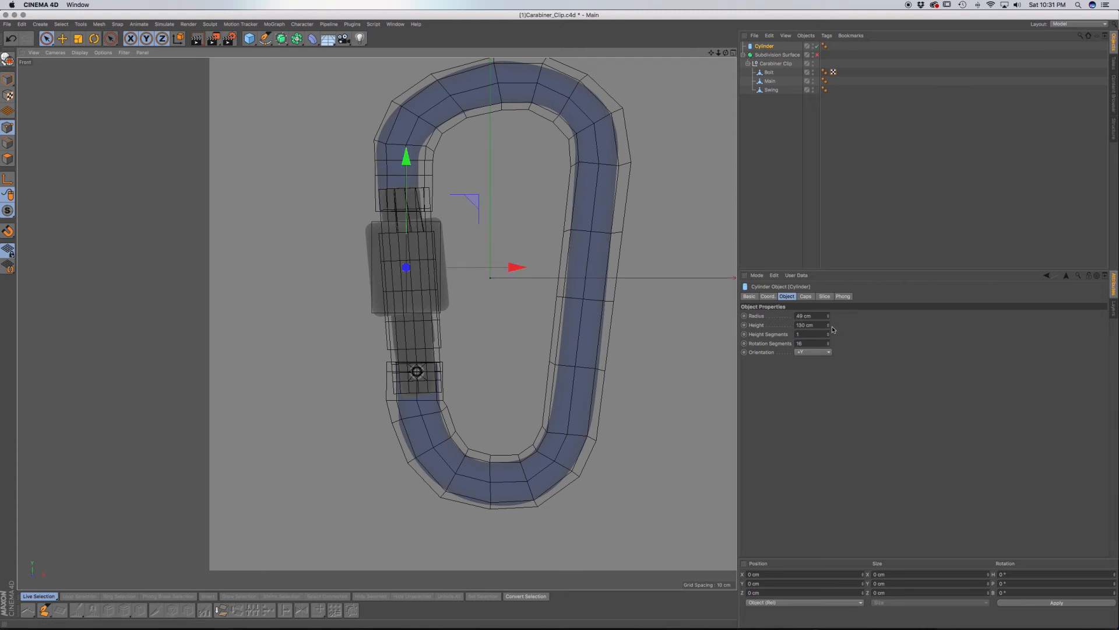
drag(829, 319, 830, 315)
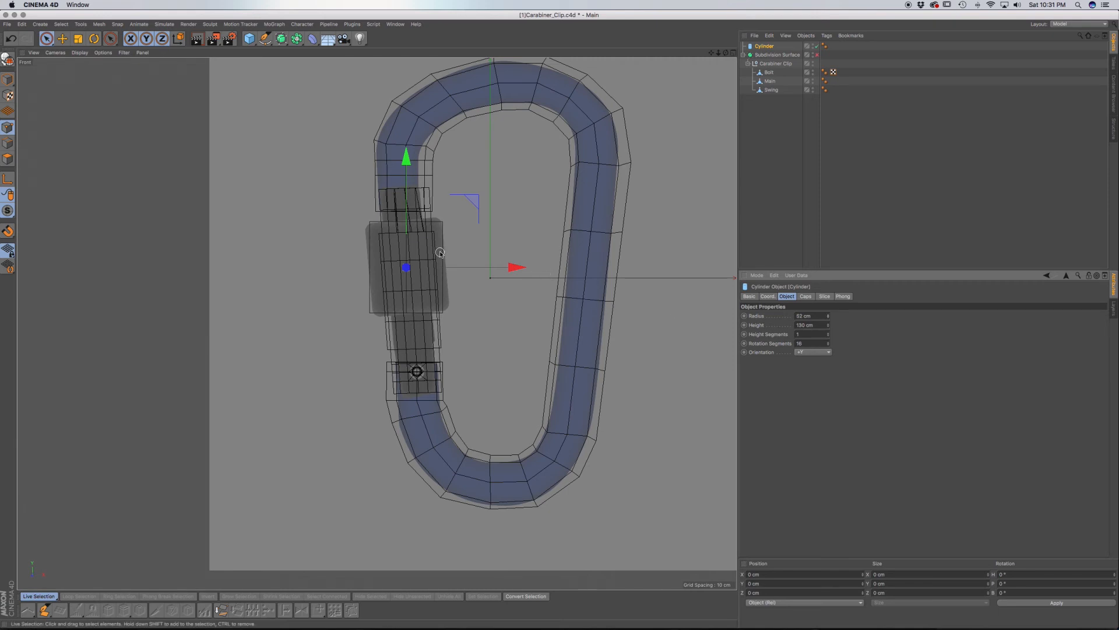
key(F1)
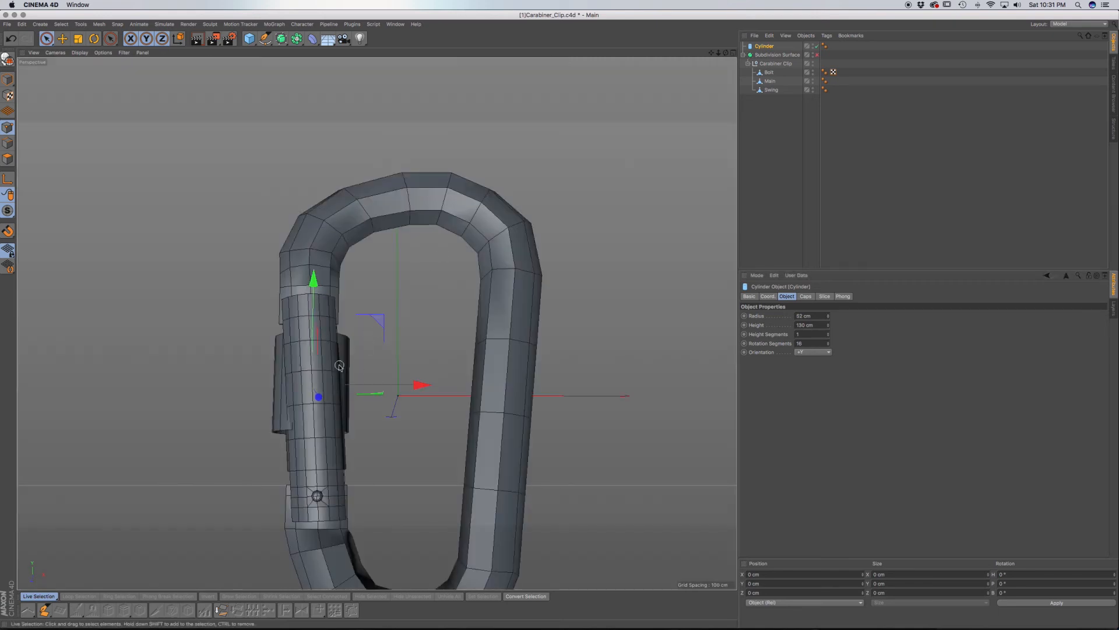
Step: Hide the Bolt, Main and Swing objects in the viewport to isolate the cylinder
mouse_move(339, 369)
alt+mouse_down()
mouse_move(293, 379)
mouse_move(344, 373)
mouse_move(350, 386)
alt+mouse_up()
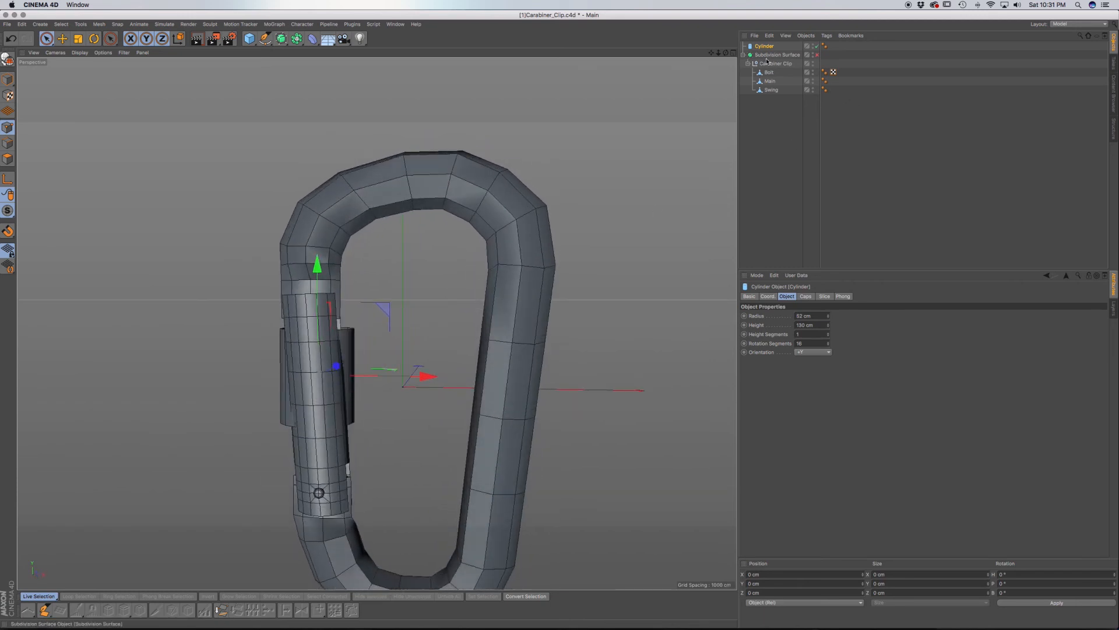
click(813, 71)
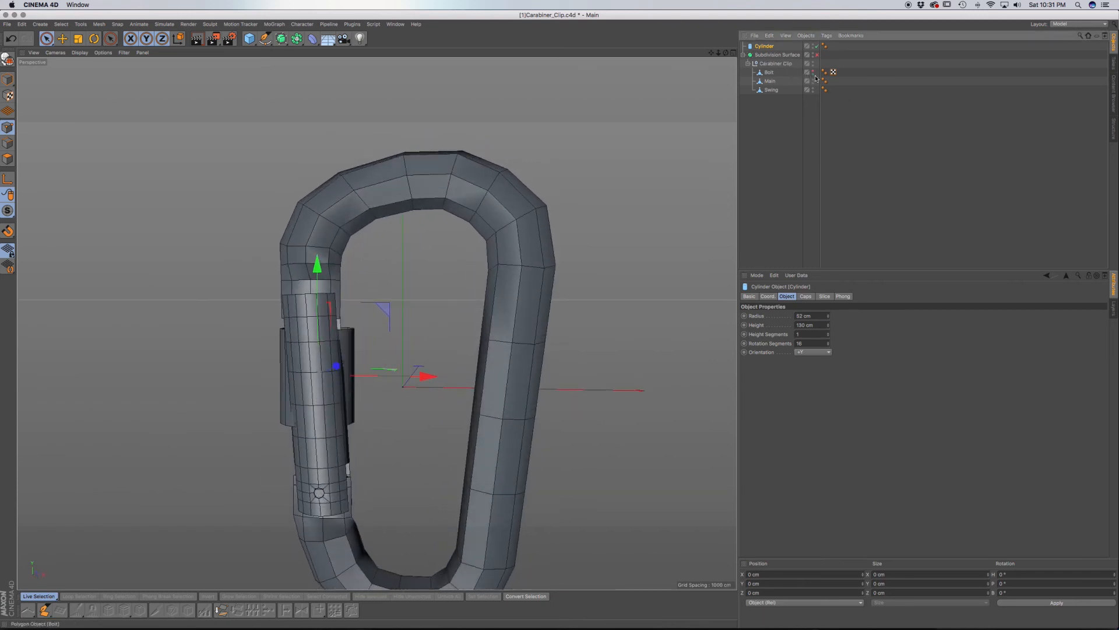
click(814, 80)
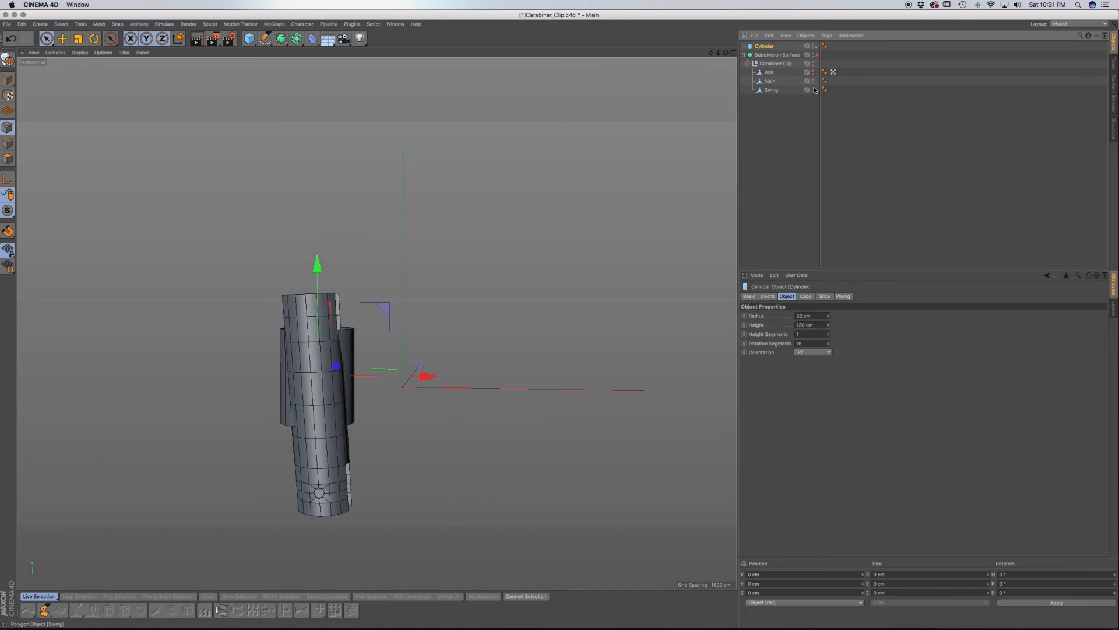
click(814, 89)
mouse_move(318, 399)
alt+mouse_down()
mouse_move(358, 421)
mouse_move(330, 390)
mouse_move(341, 383)
mouse_move(325, 384)
alt+mouse_up()
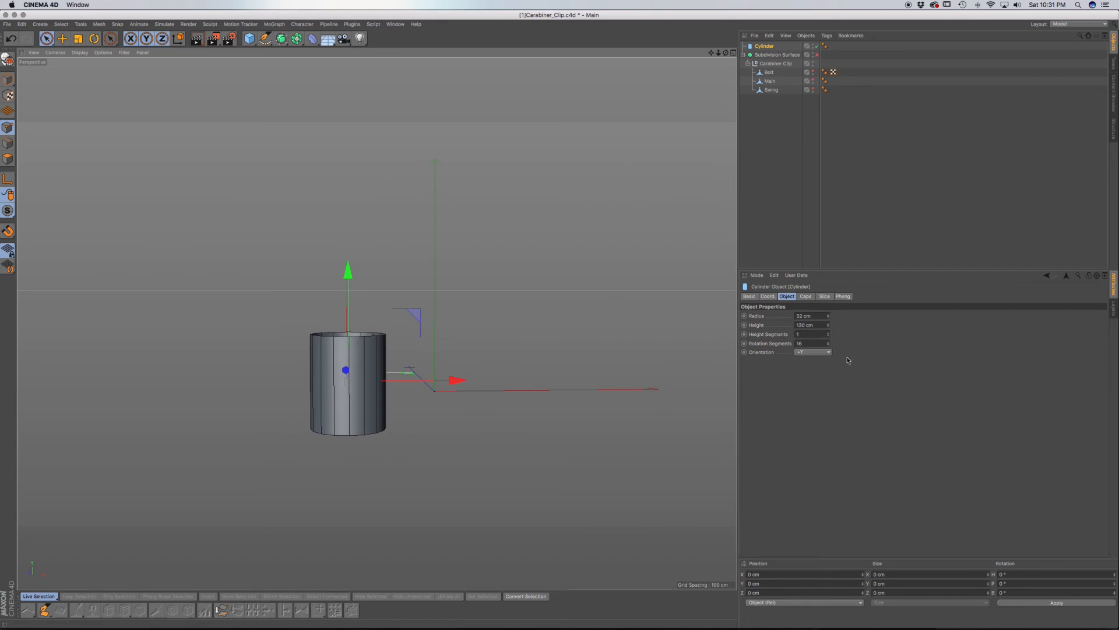
Step: Set the cylinder's height segments to 6
click(828, 334)
click(828, 334)
click(828, 334)
click(829, 334)
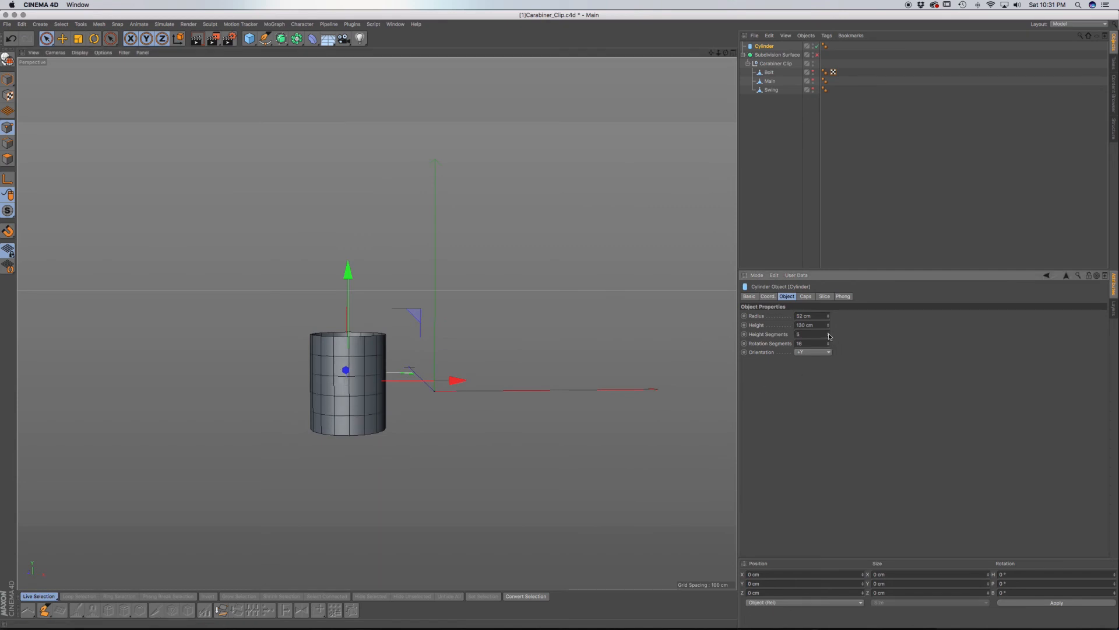
click(828, 333)
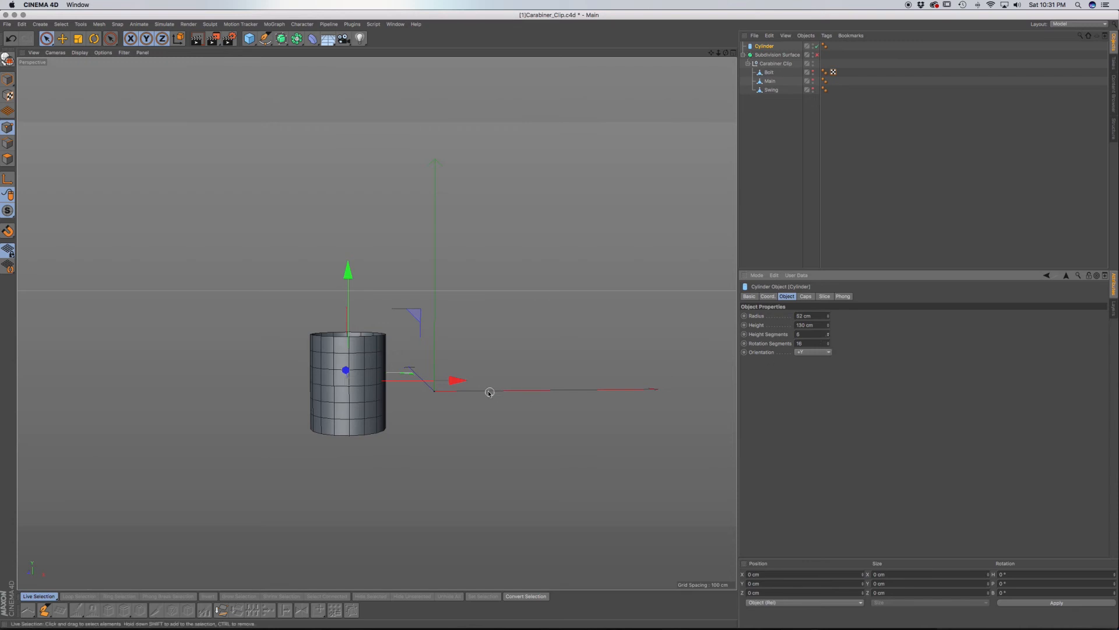
scroll(363, 397, up, 5)
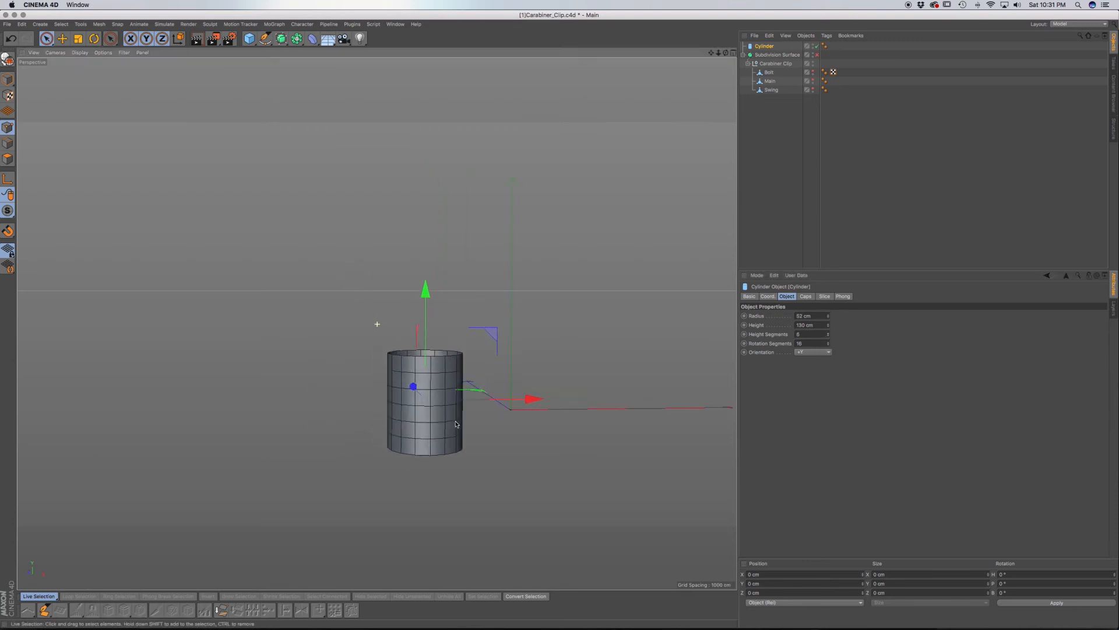
alt+drag(459, 397, 457, 420)
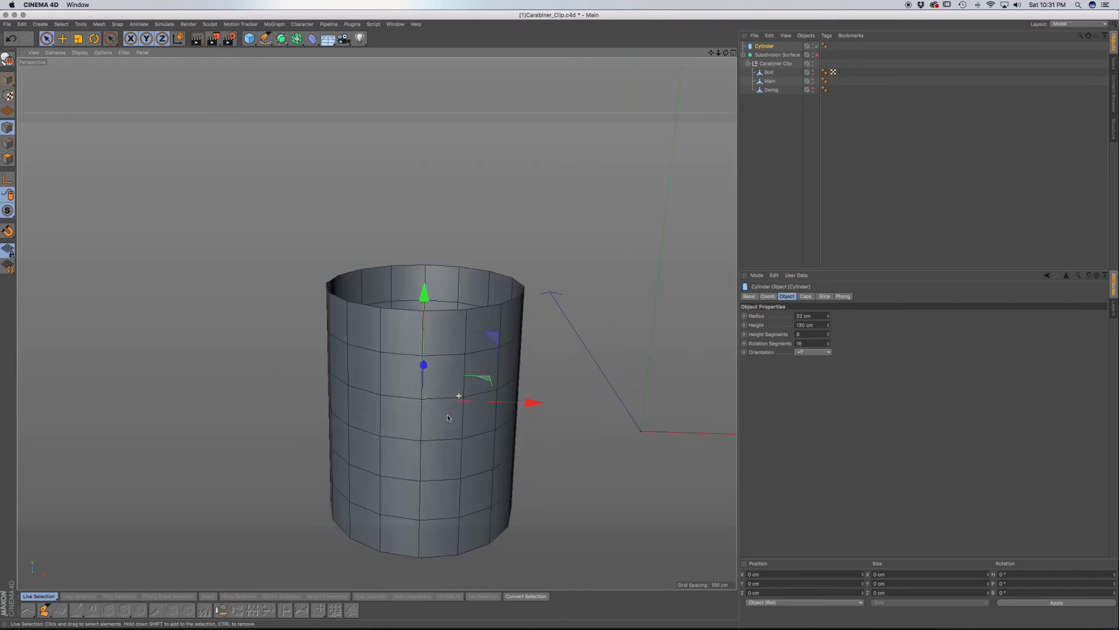
alt+middle_drag(467, 444, 473, 382)
alt+drag(472, 379, 472, 373)
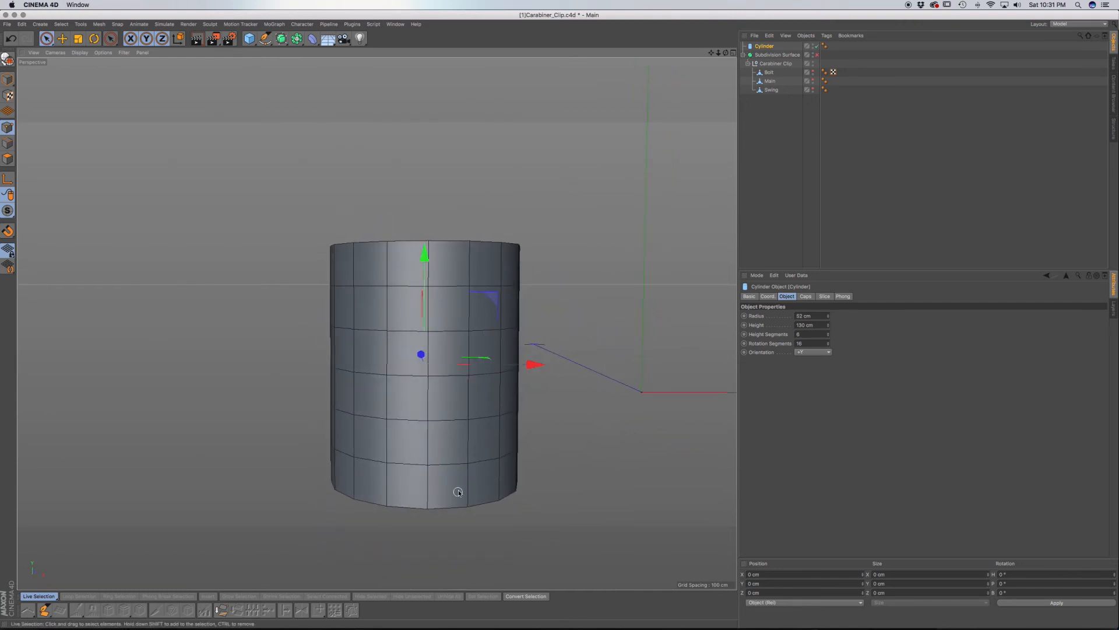
click(828, 333)
click(828, 334)
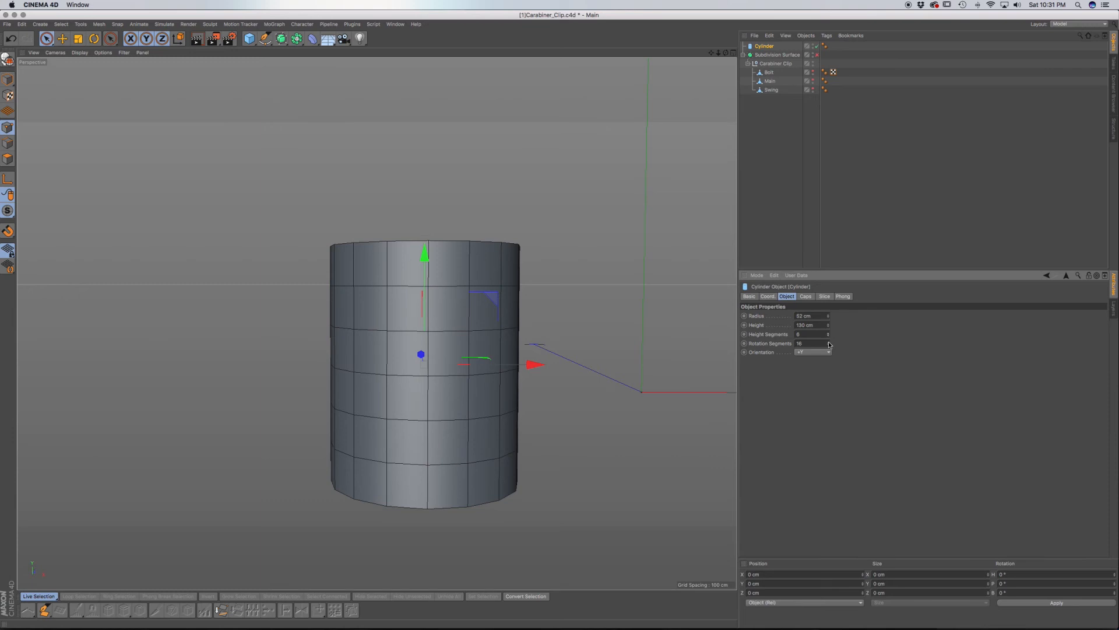
Step: Set the cylinder's rotation segments to 17 and save the project
click(828, 343)
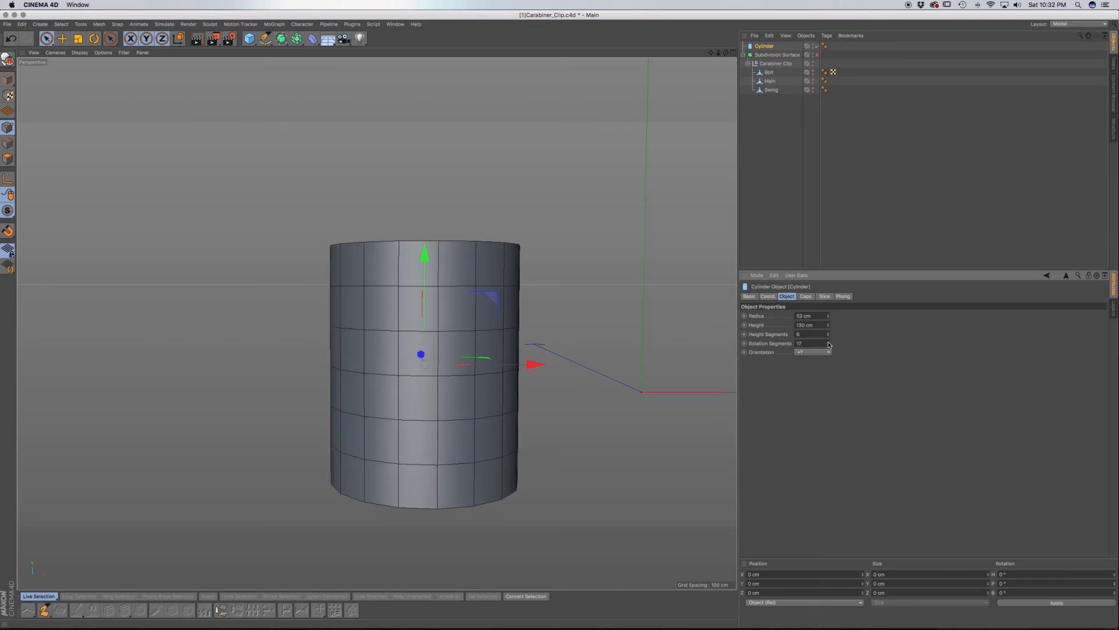
click(829, 345)
click(829, 342)
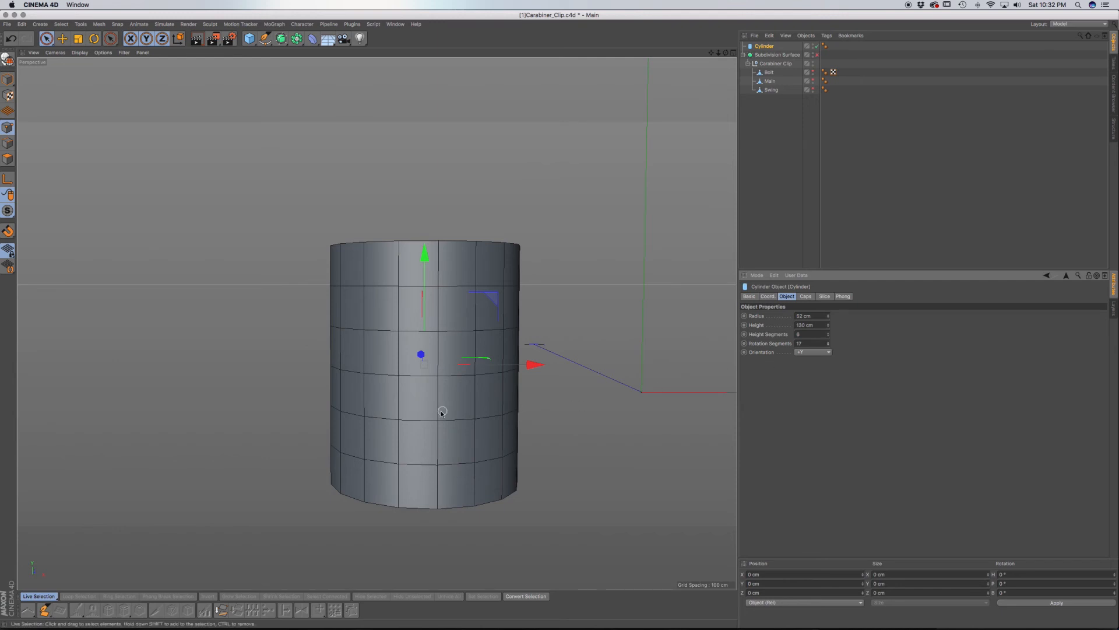
key(super+s)
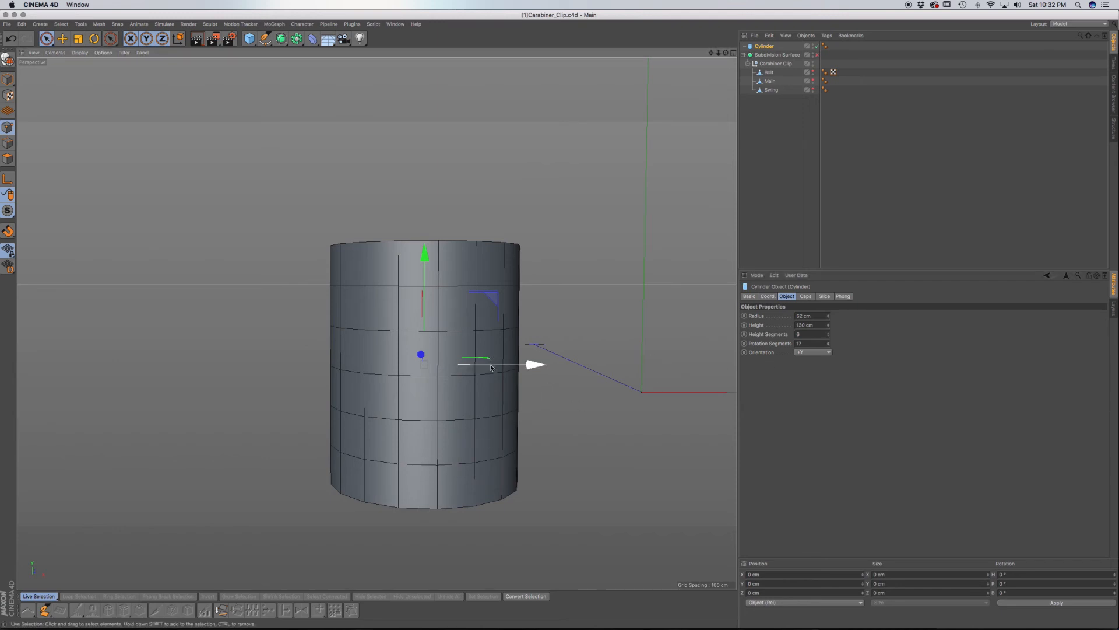
Step: Try to make the cylinder editable and bevel all its points by about 10.5 cm into diamond-shaped faces
key(c)
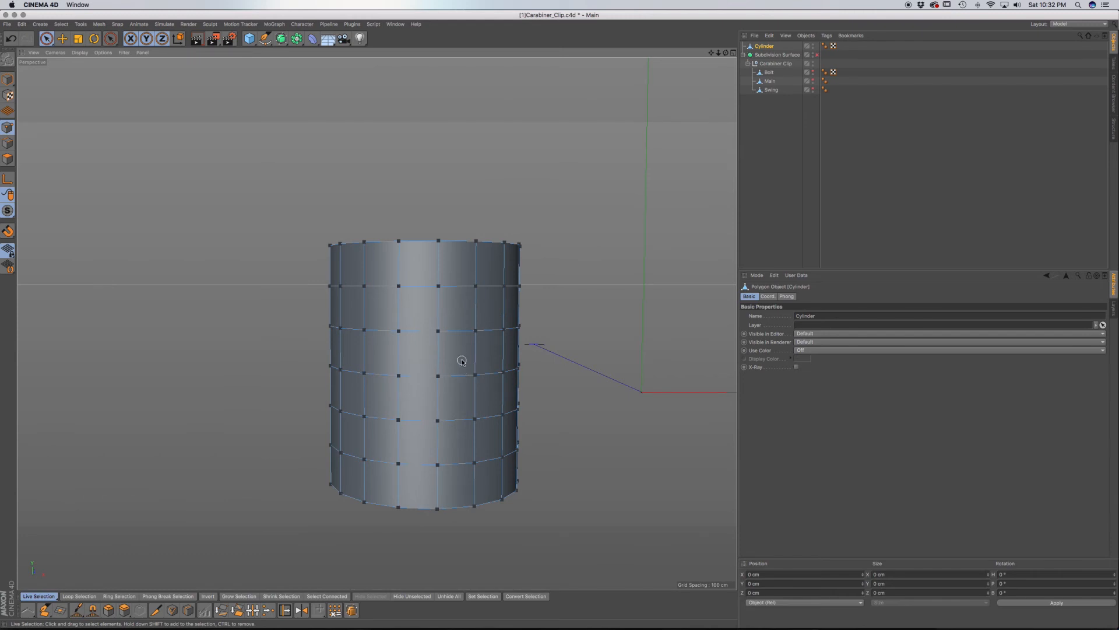
key(super+a)
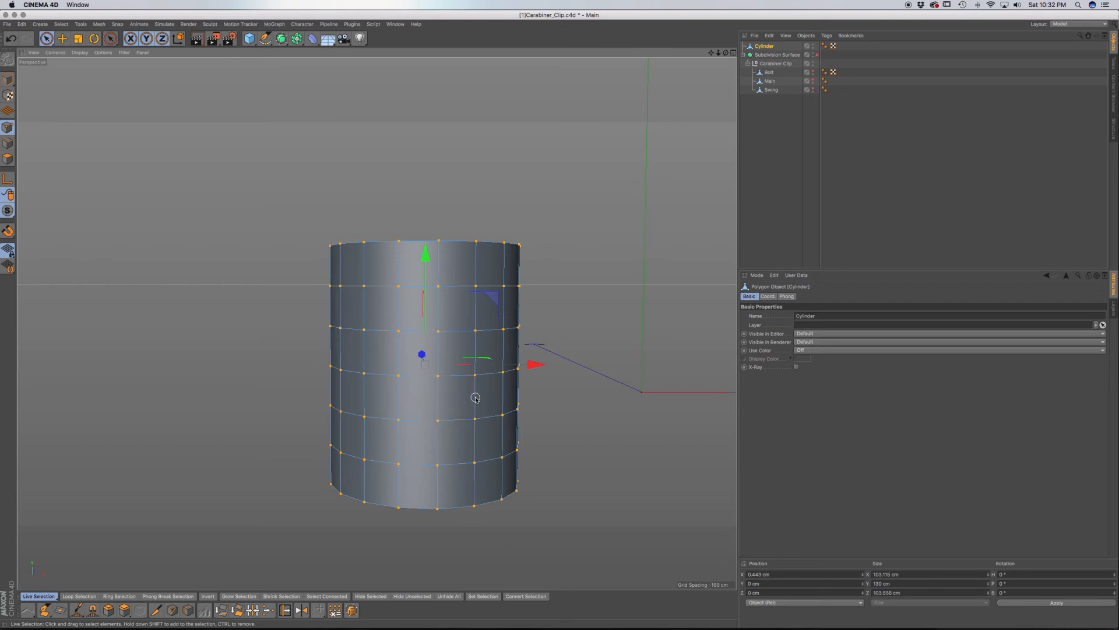
key(m)
key(s)
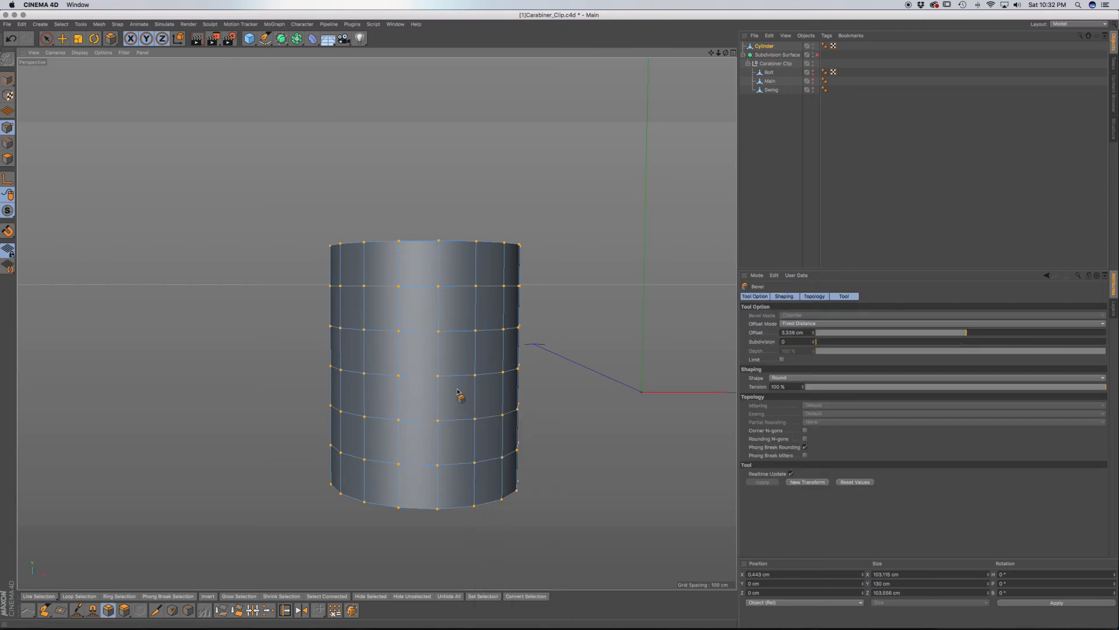
drag(448, 395, 503, 395)
scroll(452, 392, up, 10)
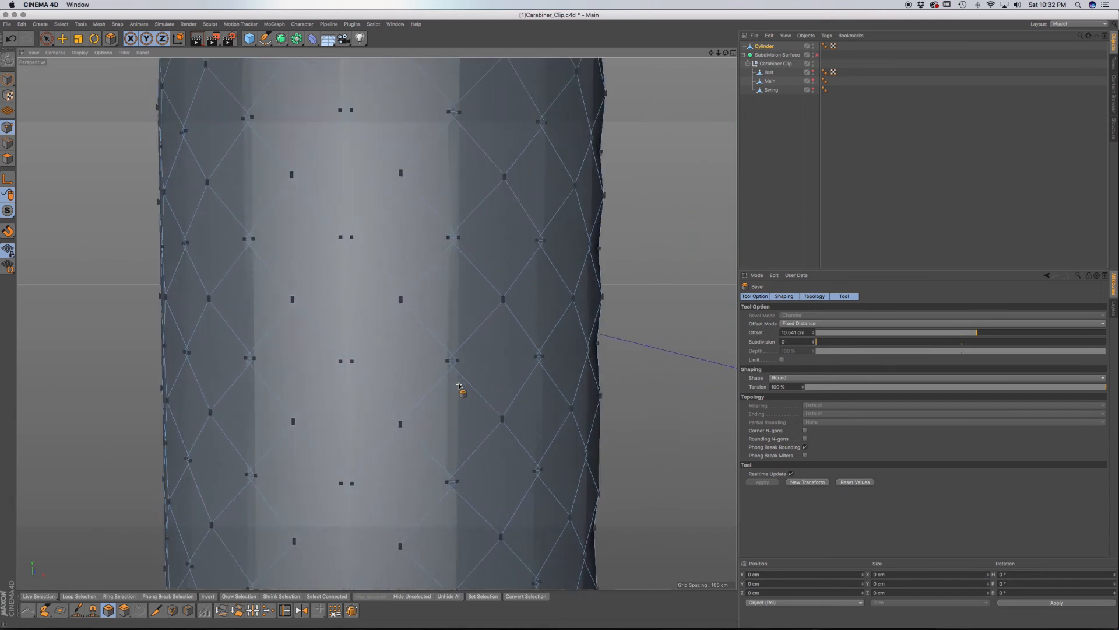
scroll(459, 386, up, 3)
Step: Undo the point bevels and the polygon conversion, and set the parametric cylinder's rotation segments to 16
key(ctrl+z)
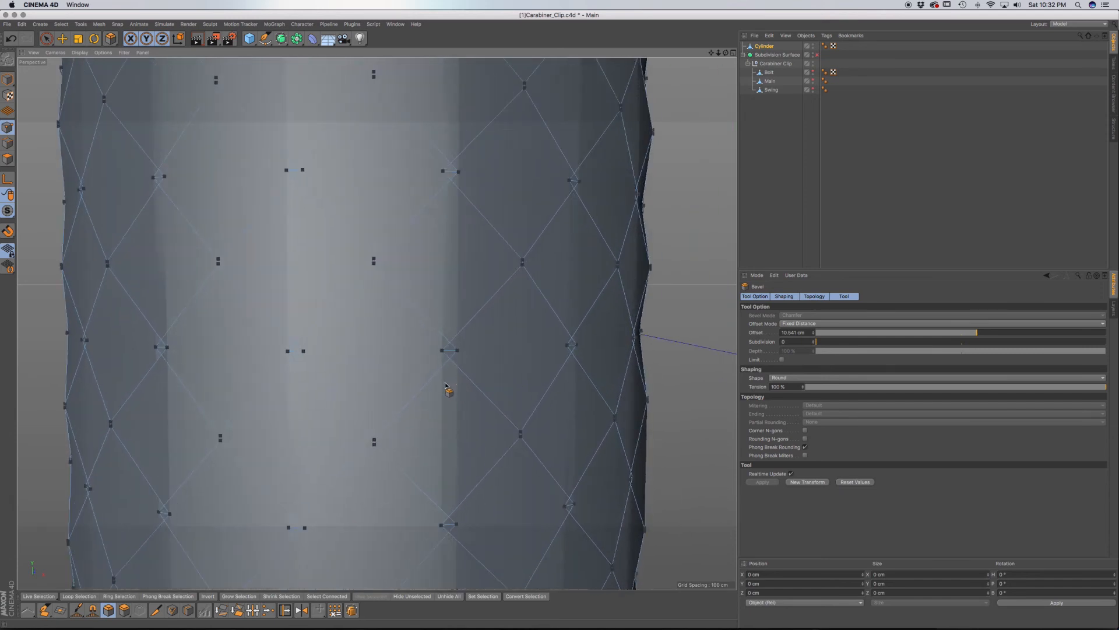
drag(428, 396, 407, 385)
key(super+z)
key(super+z)
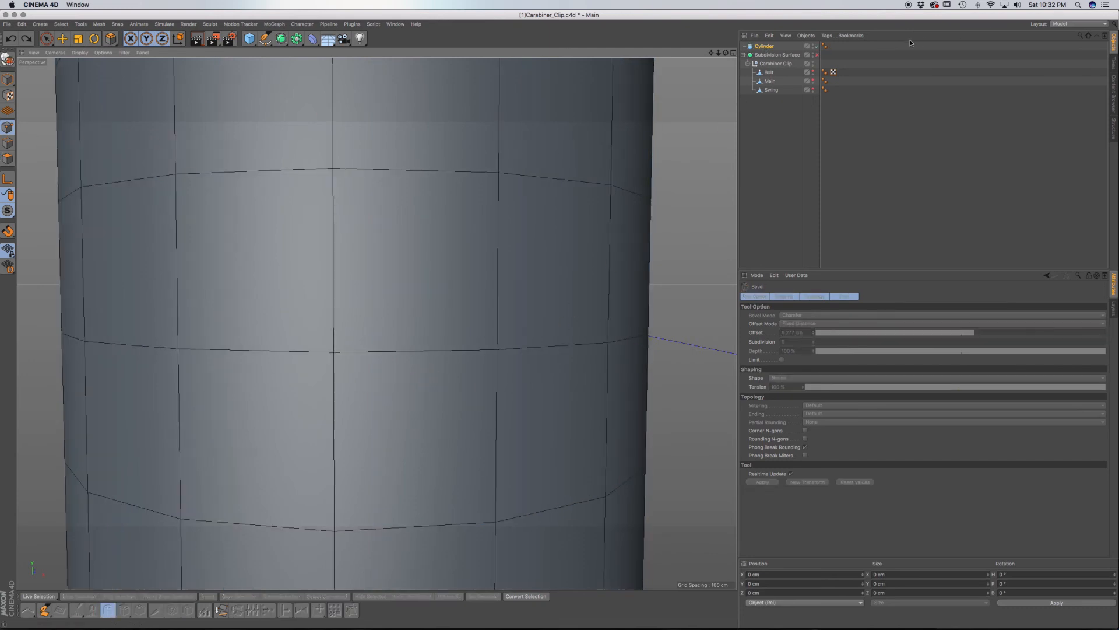
click(765, 47)
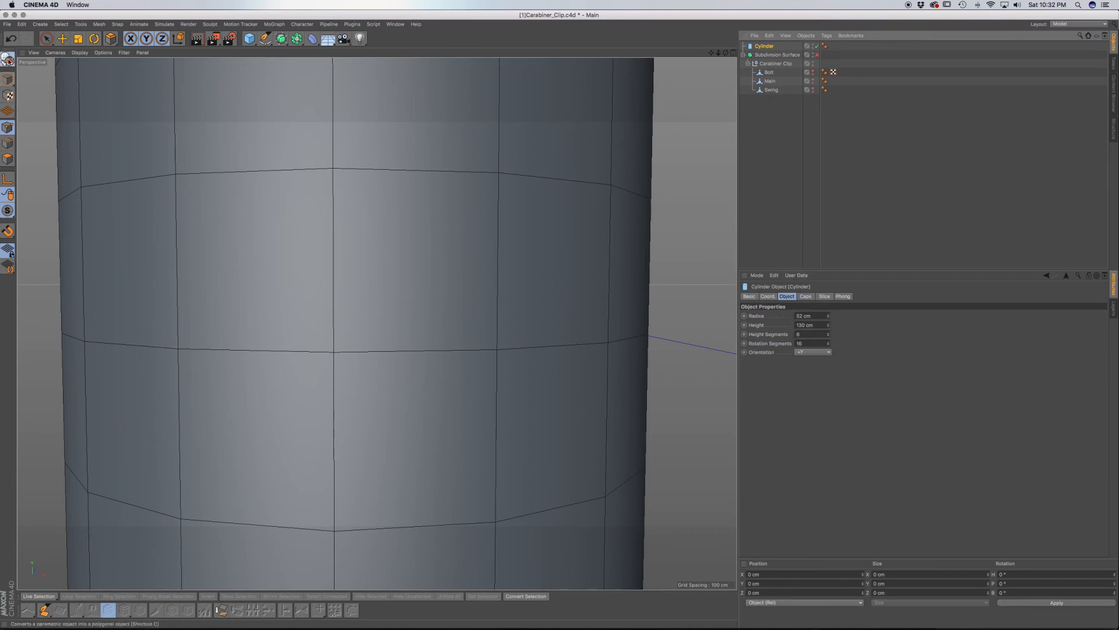
Step: Try beveling all points of the 16-segment cylinder as an editable mesh, and undo both the bevel and the conversion
click(7, 58)
key(super+a)
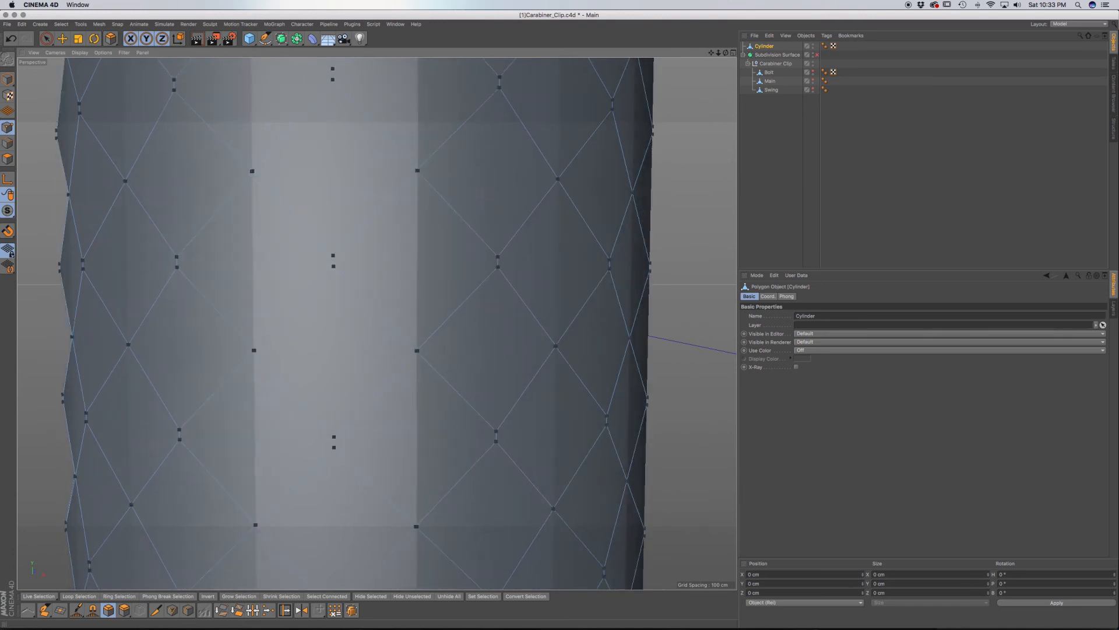
key(super+z)
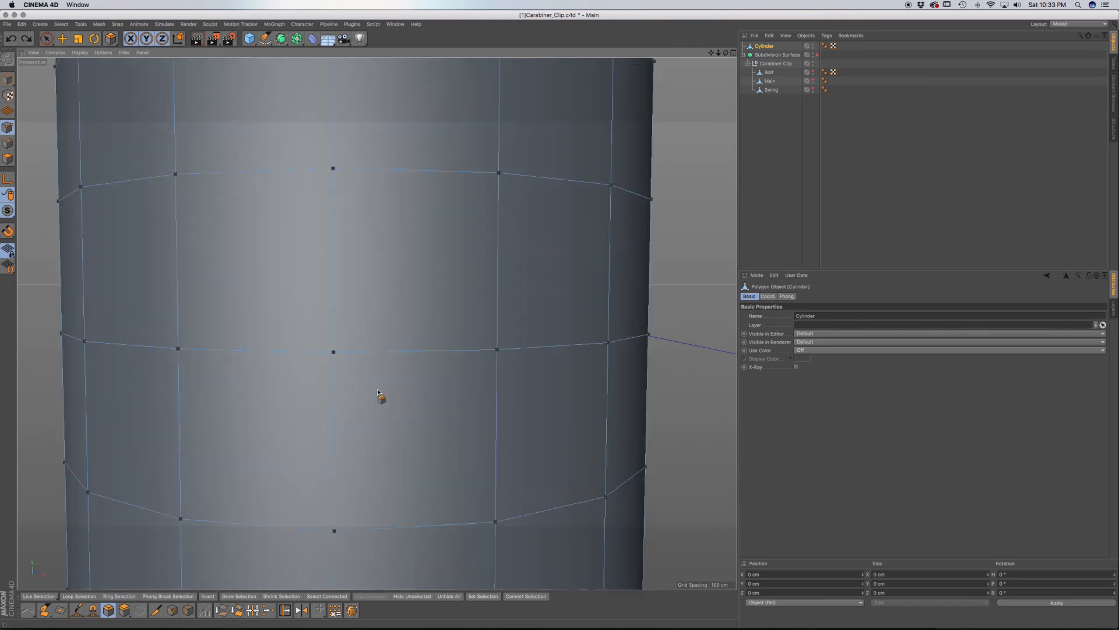
key(super+z)
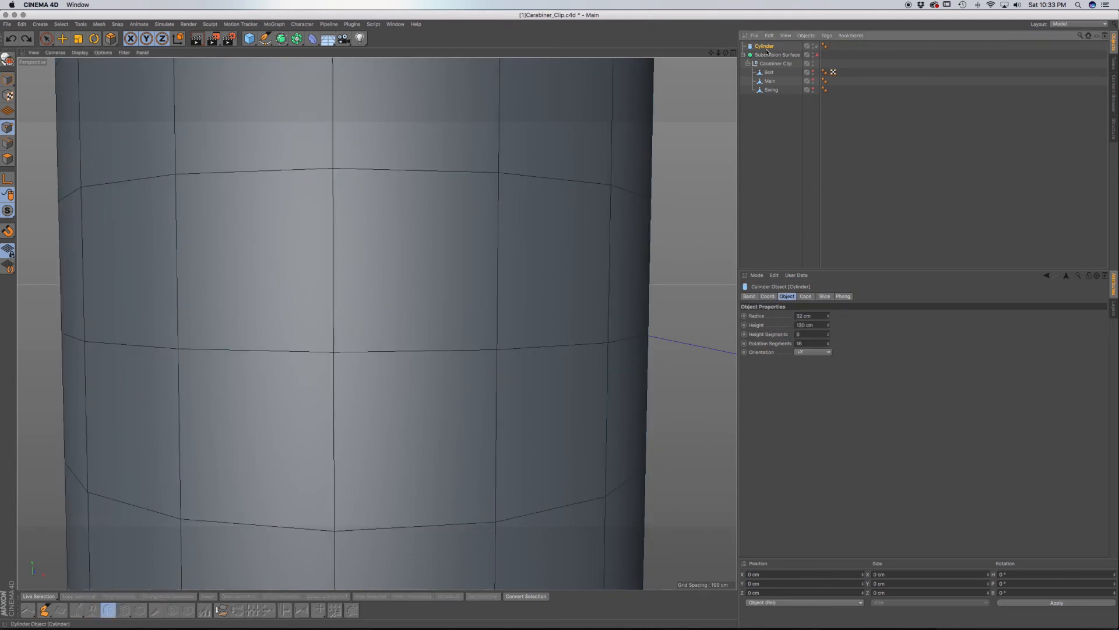
Step: Bevel all points of the cylinder, rebuilt with 15 rotation segments and made editable, until the cuts meet in a diamond pattern
click(828, 345)
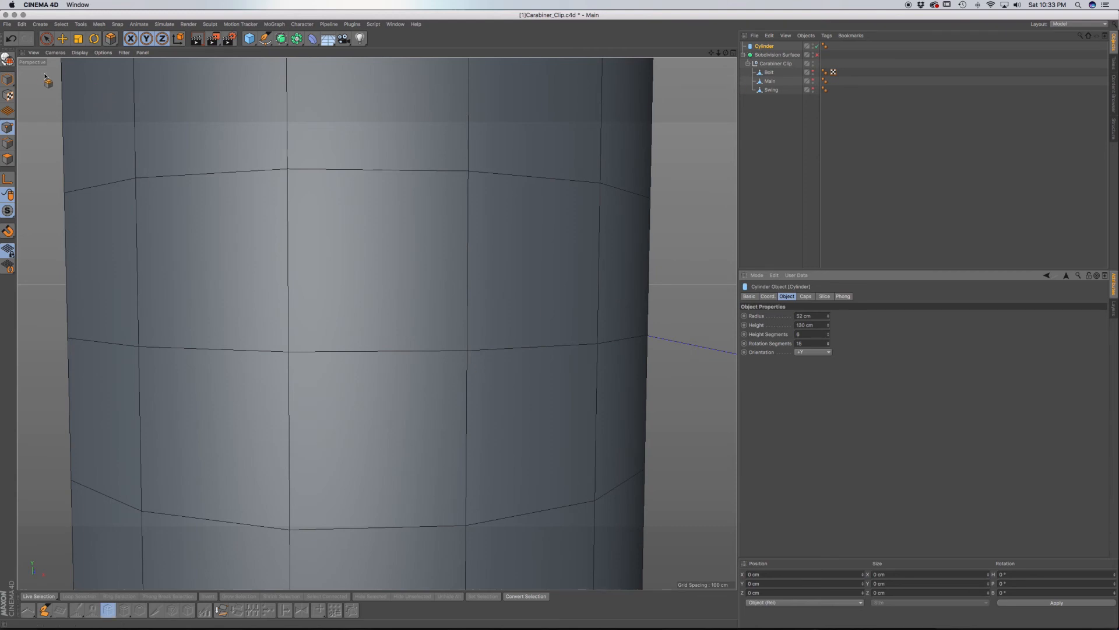
key(c)
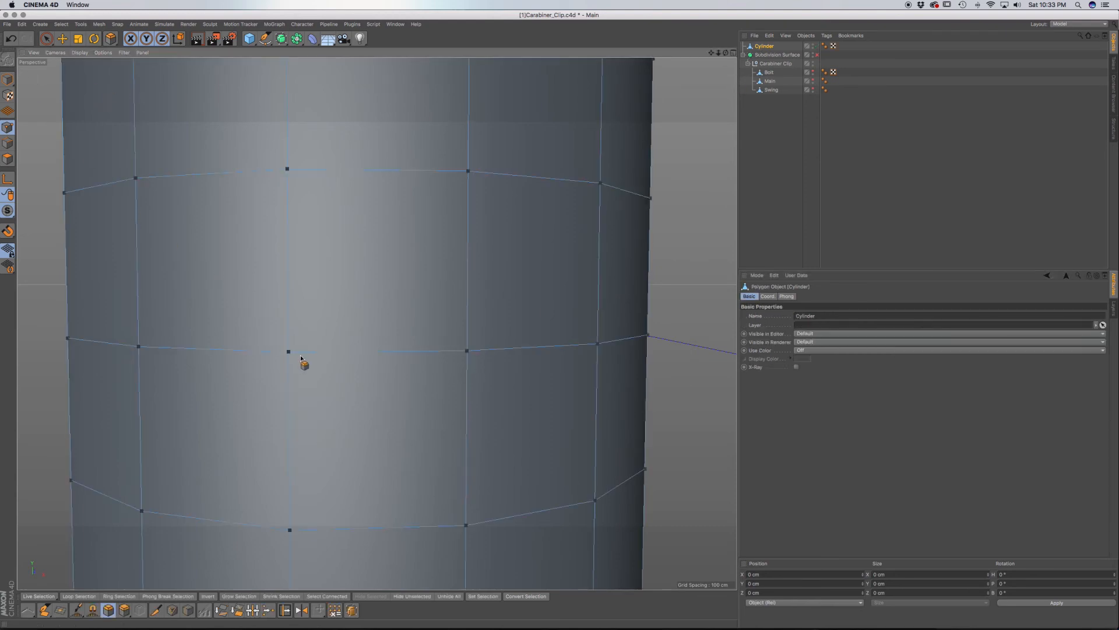
key(super+a)
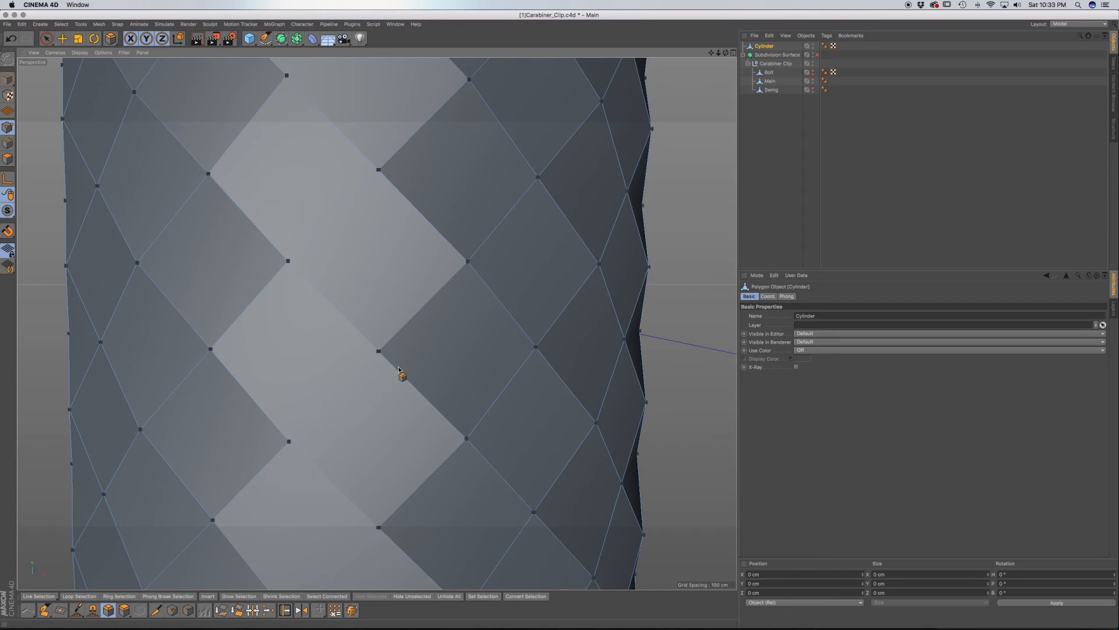
scroll(399, 369, down, 6)
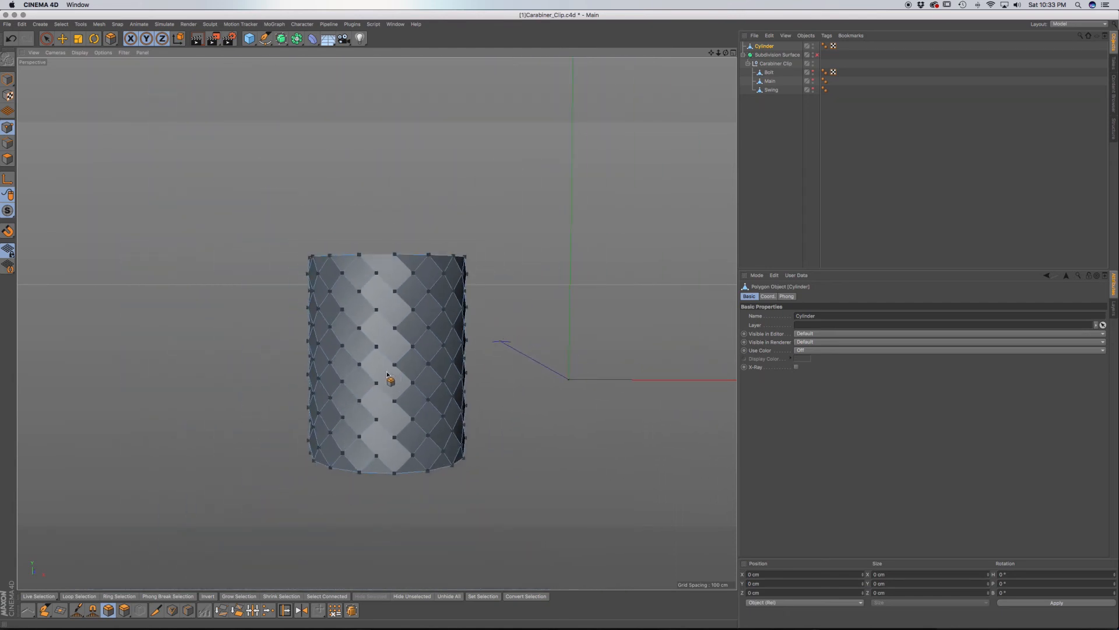
Step: Add a Connect object and nest the diamond-patterned cylinder inside it
click(296, 44)
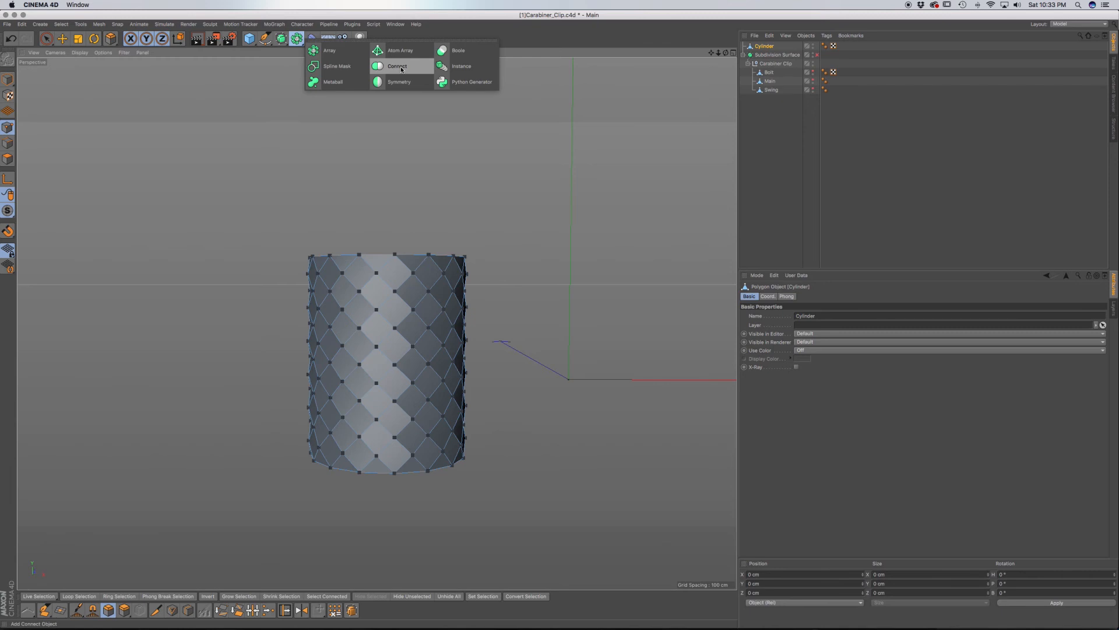
click(399, 67)
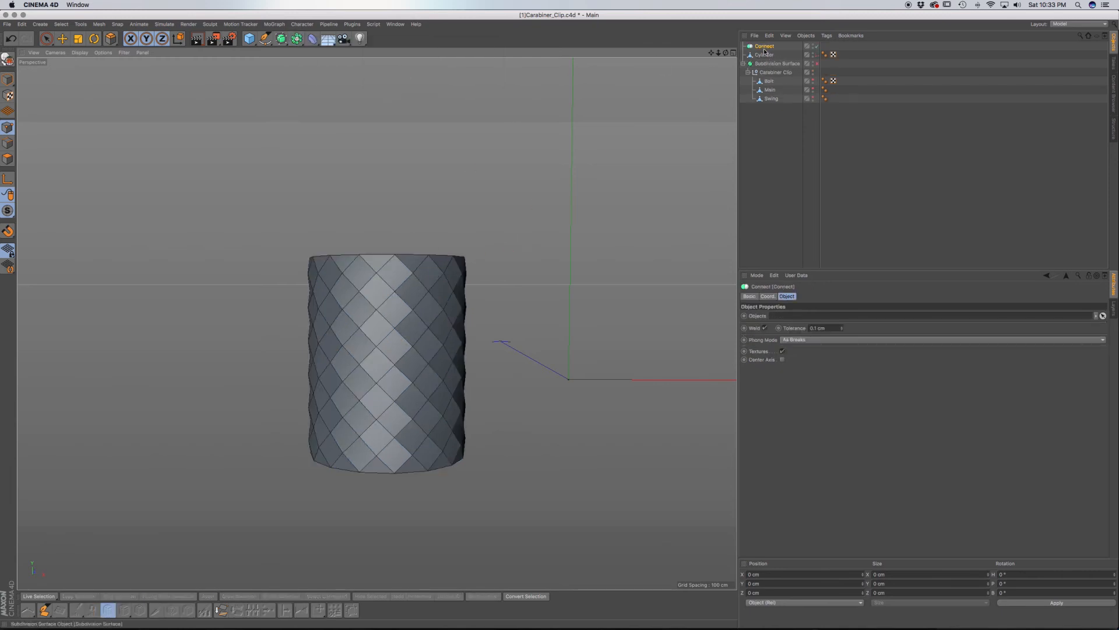
mouse_move(763, 57)
mouse_down()
mouse_move(762, 67)
mouse_move(761, 48)
mouse_up()
Step: Set the Connect object's weld tolerance to 1.1 cm and inspect the joined corners of the diamonds
scroll(377, 310, up, 1)
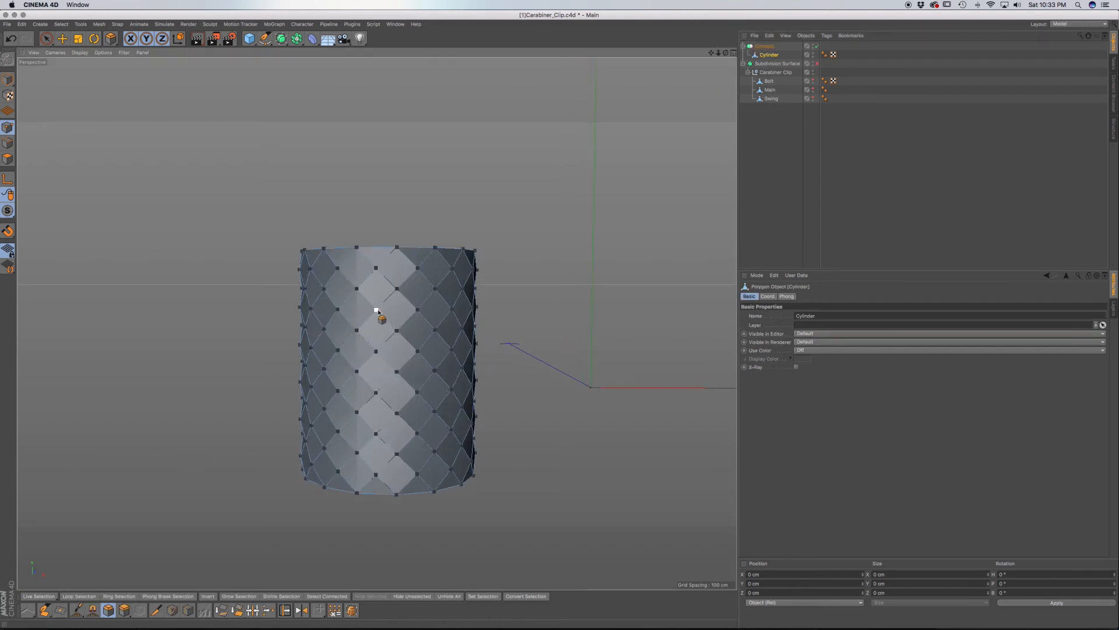
scroll(376, 311, up, 5)
scroll(367, 314, down, 2)
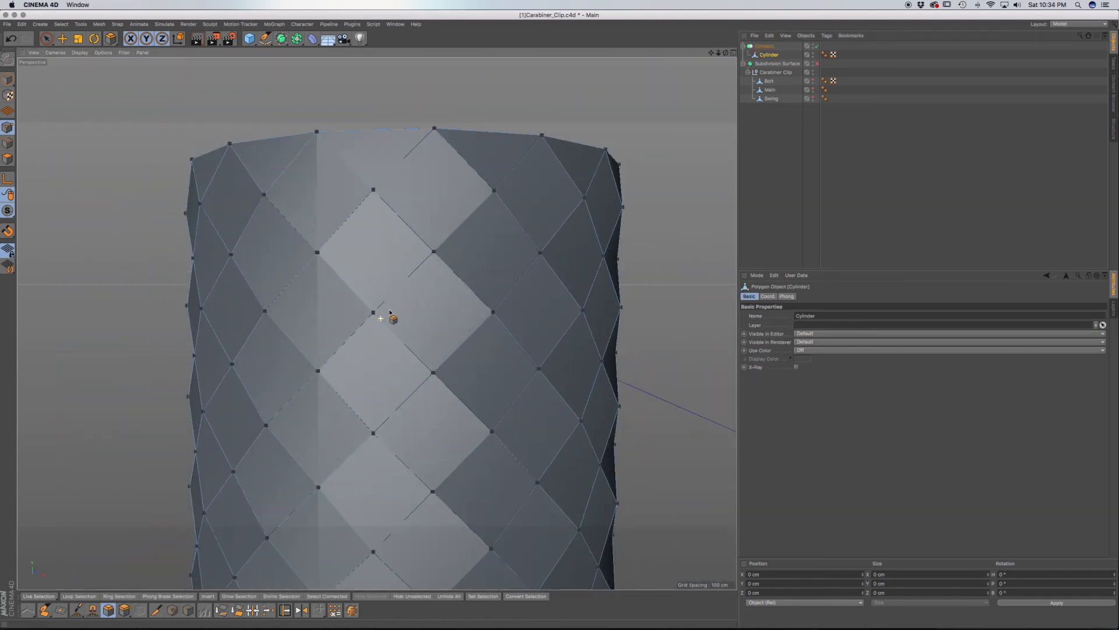
scroll(389, 313, up, 3)
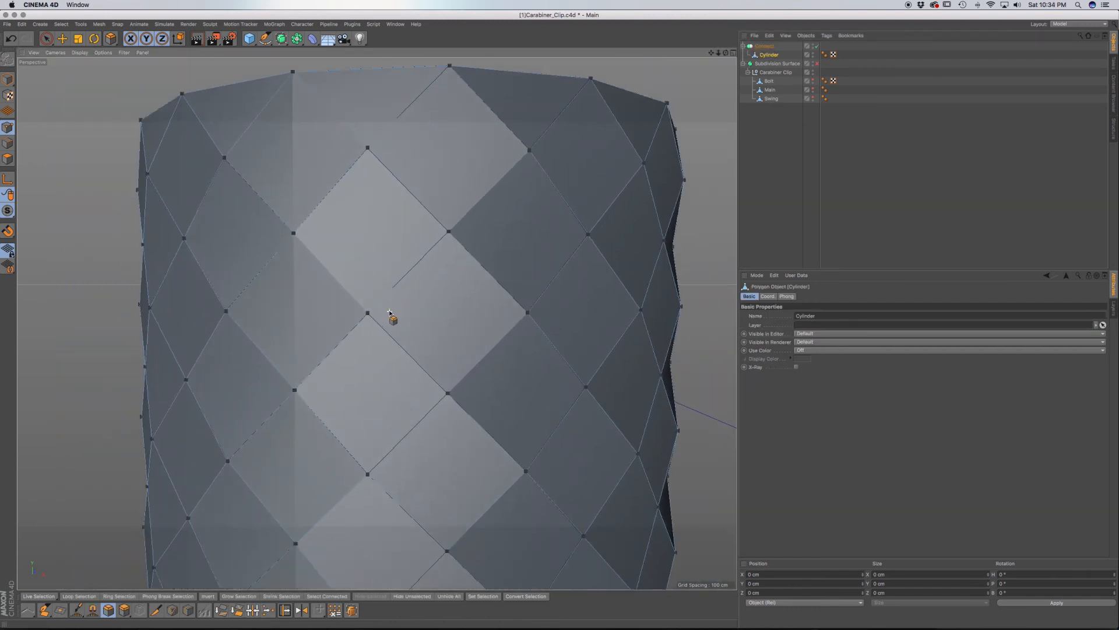
click(765, 46)
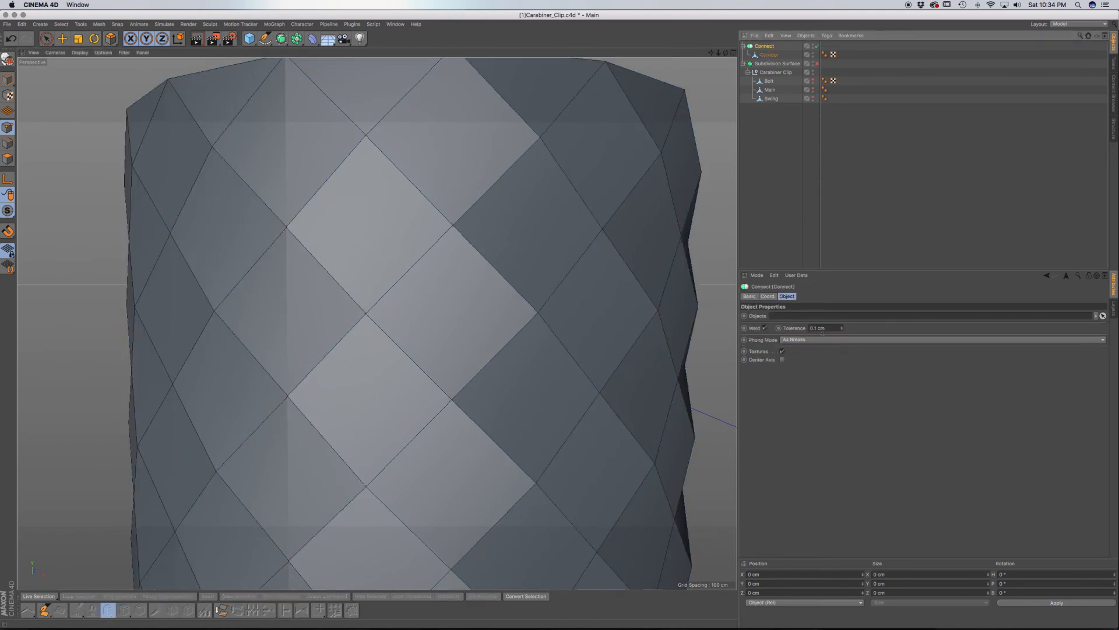
click(842, 327)
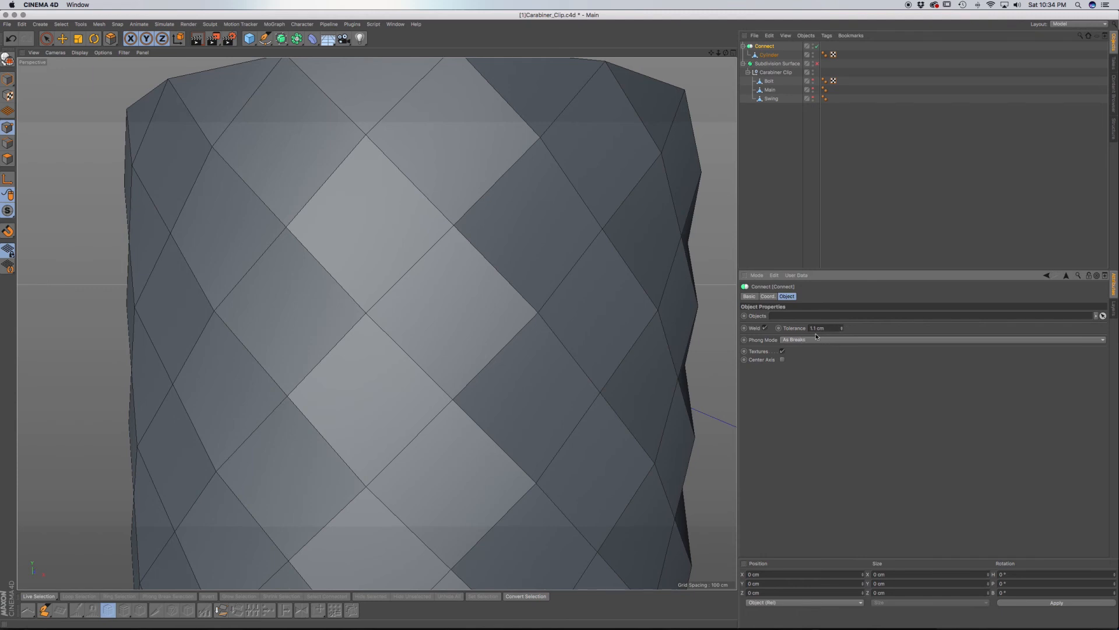
alt+drag(468, 345, 445, 282)
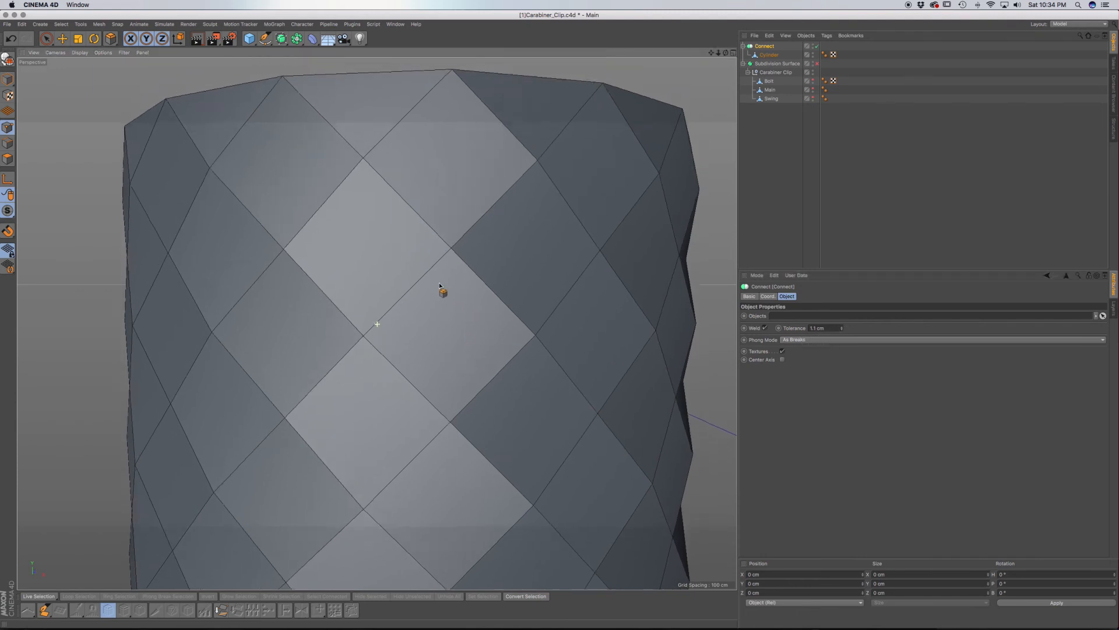
alt+drag(581, 225, 653, 172)
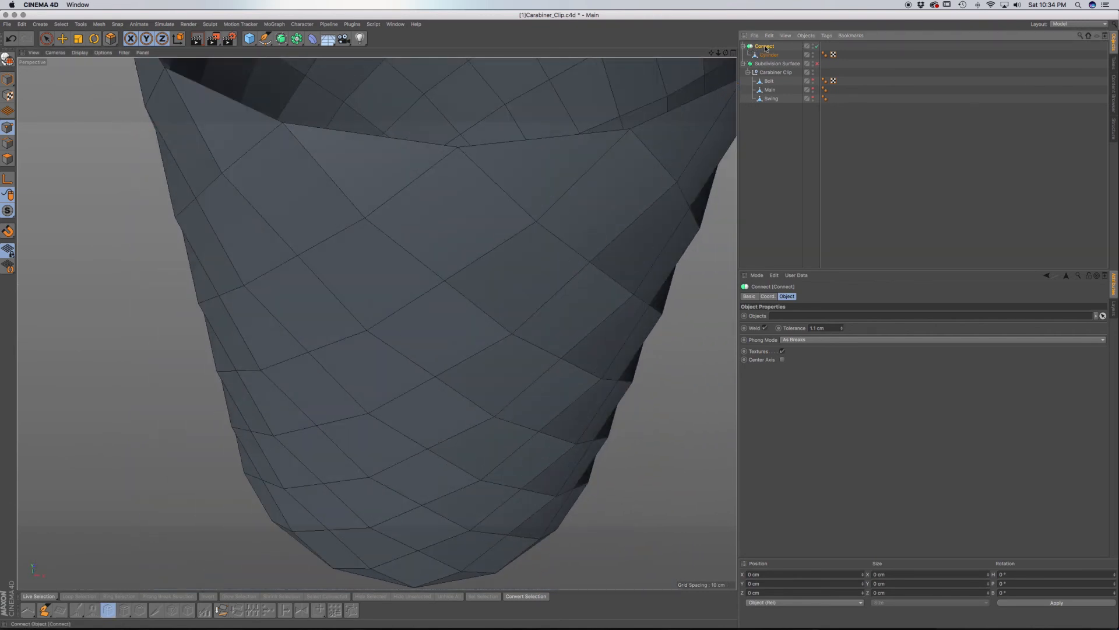
Step: Convert the Connect object with its cylinder into a single editable polygon mesh
click(7, 58)
alt+drag(457, 318, 514, 255)
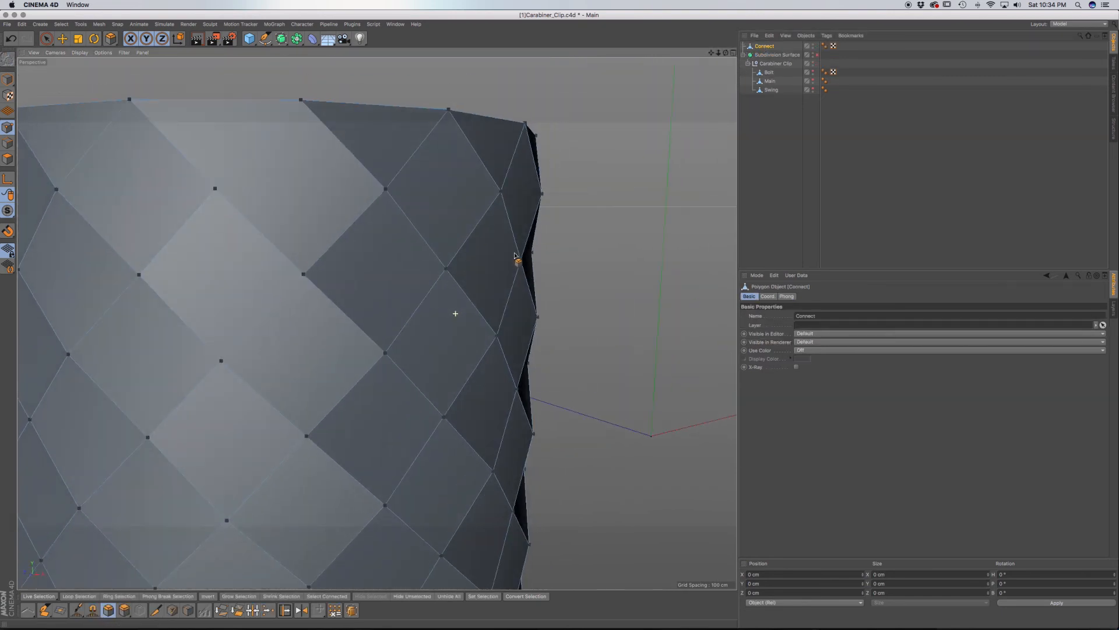
scroll(448, 330, down, 10)
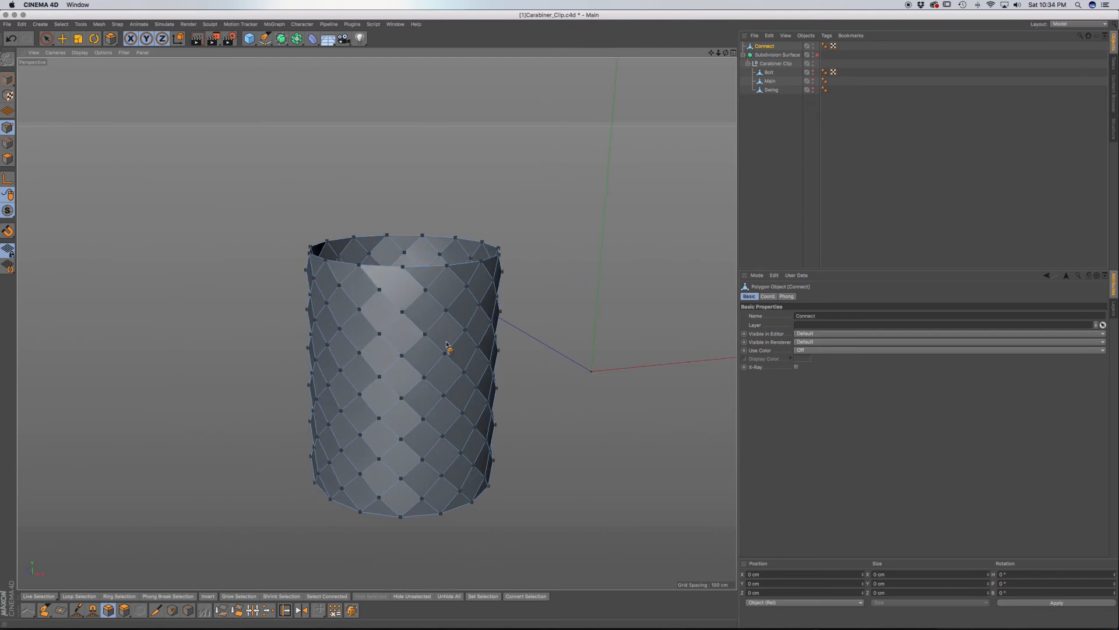
alt+drag(432, 385, 380, 378)
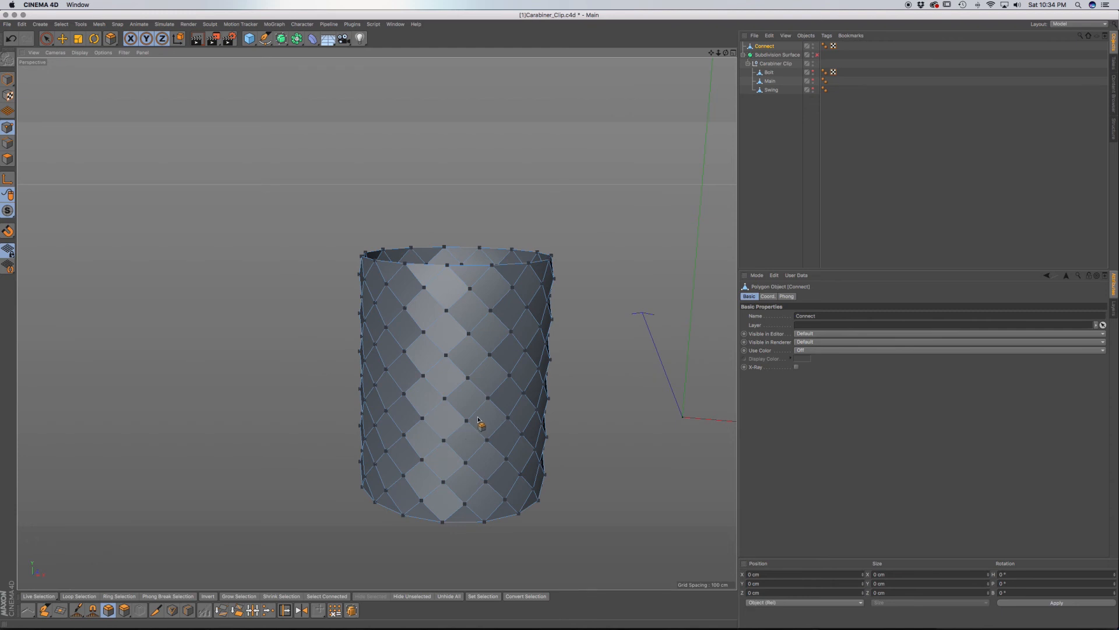
Step: Subdivide the whole sleeve mesh with all of its points selected
key(super+a)
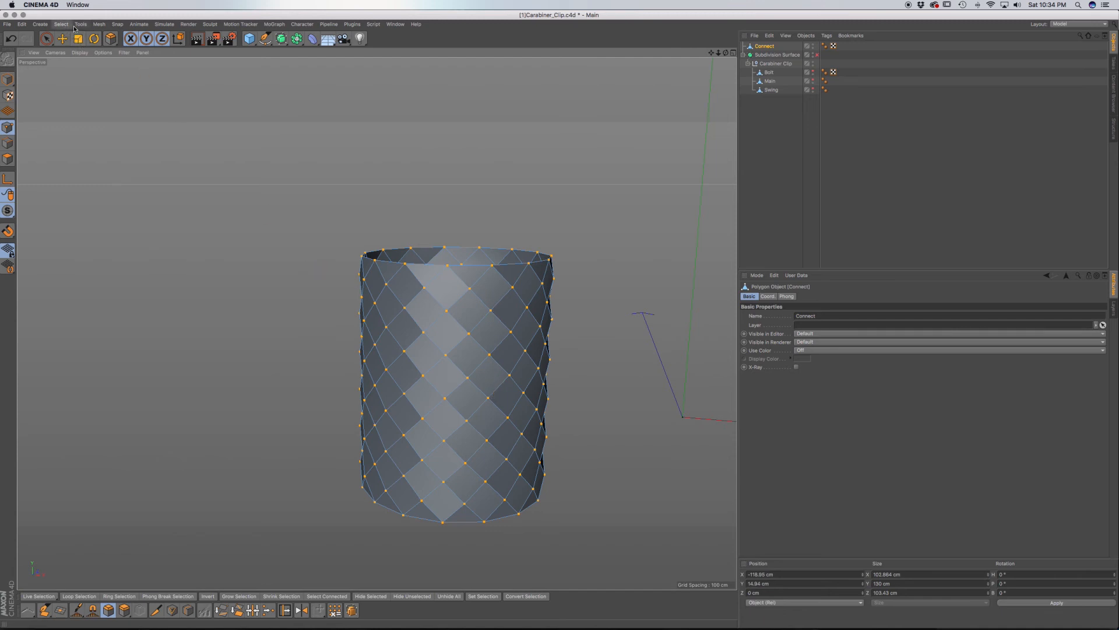
click(99, 24)
mouse_move(100, 45)
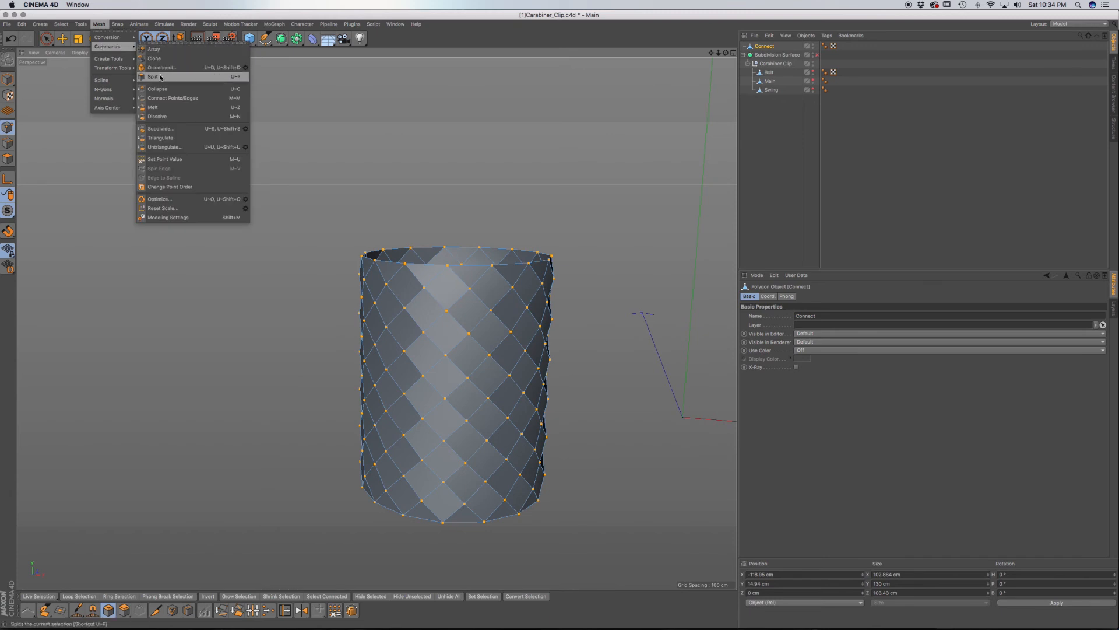
click(162, 129)
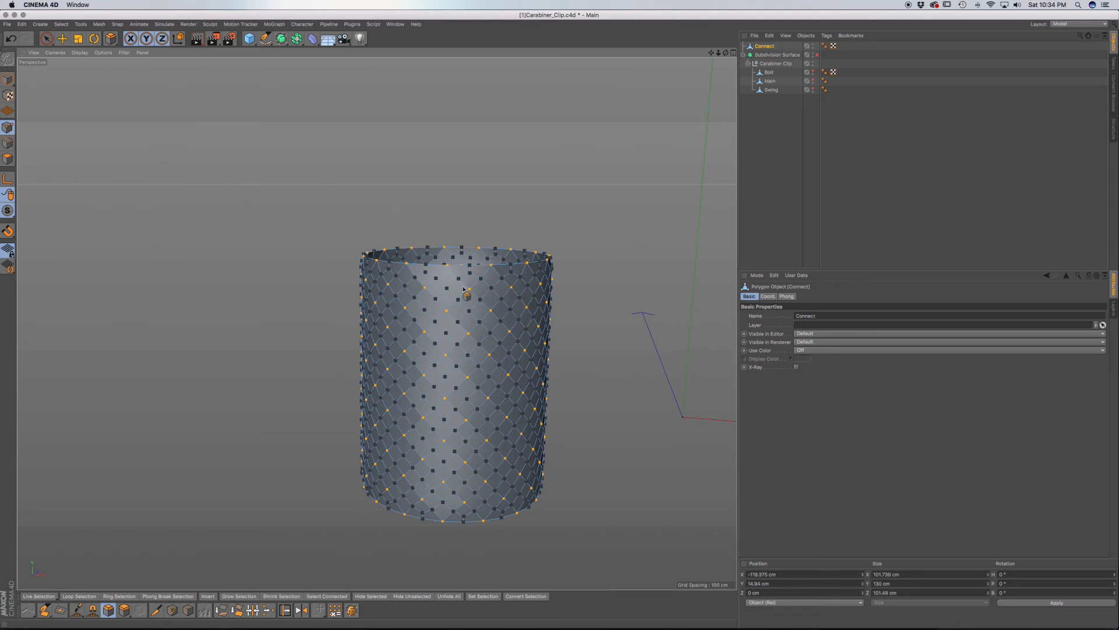
scroll(493, 281, up, 5)
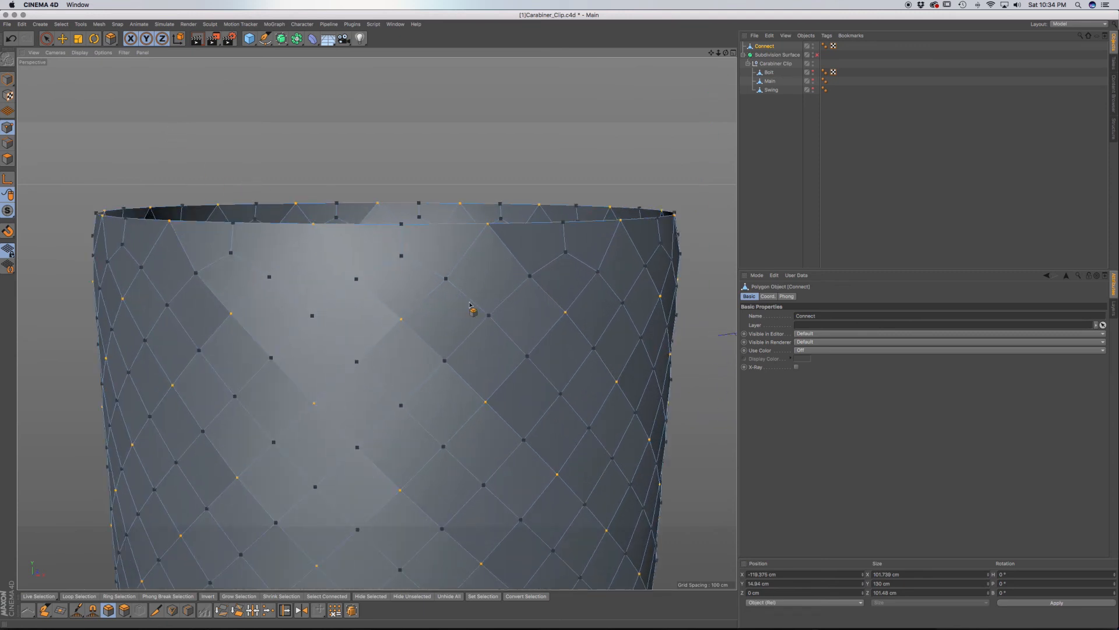
scroll(431, 346, down, 5)
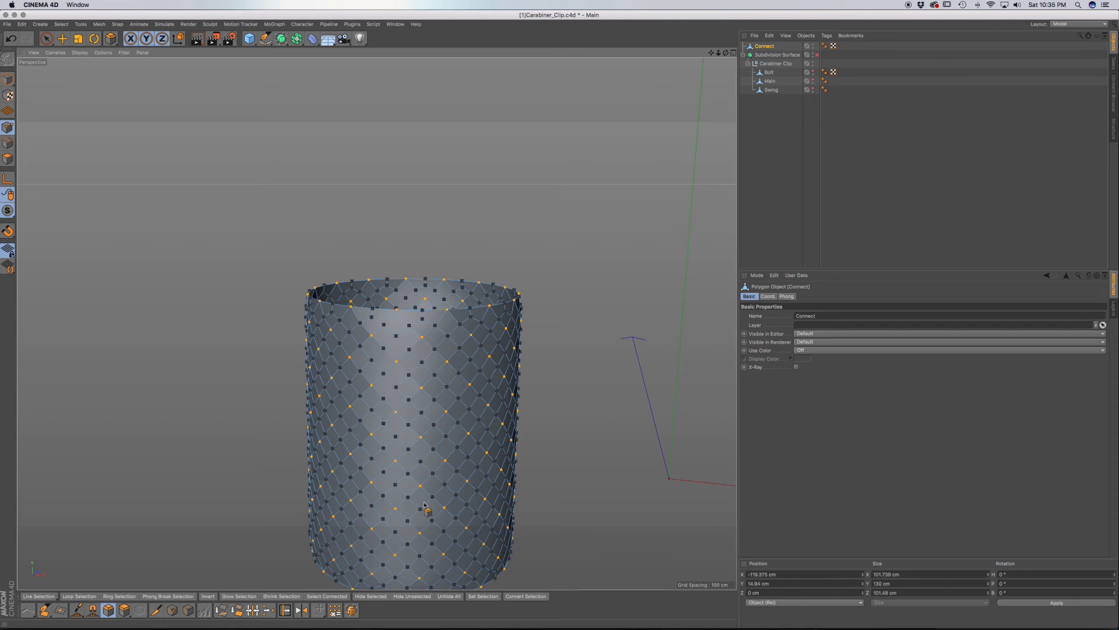
Step: Scale the selected diamond corner points outward to about 106.8% so they form raised spikes around the sleeve
key(t)
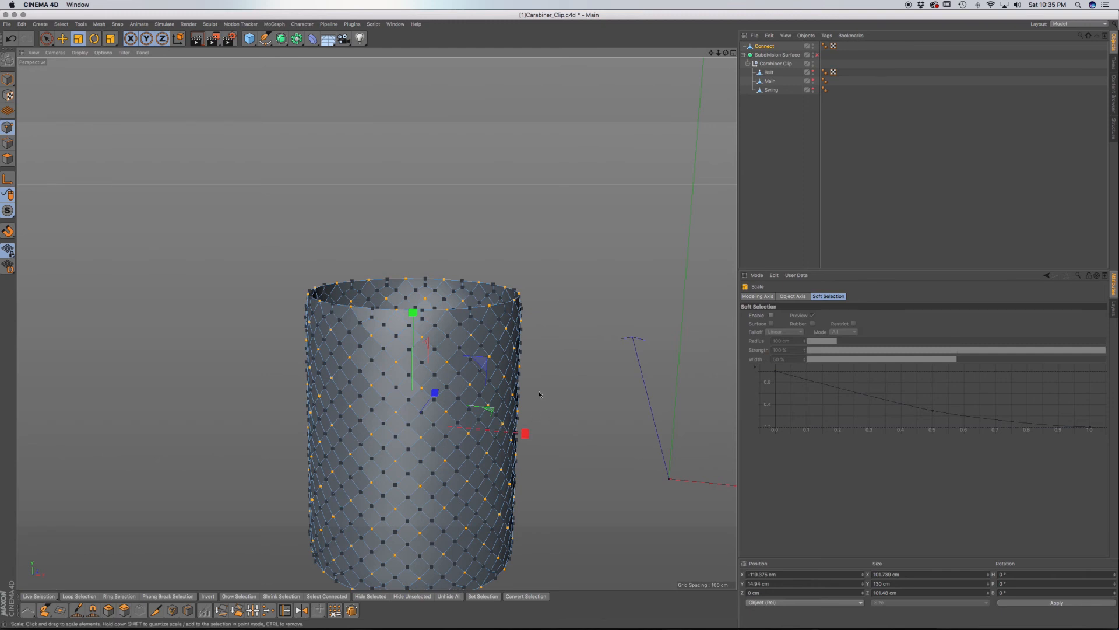
alt+drag(539, 391, 540, 431)
drag(558, 342, 591, 348)
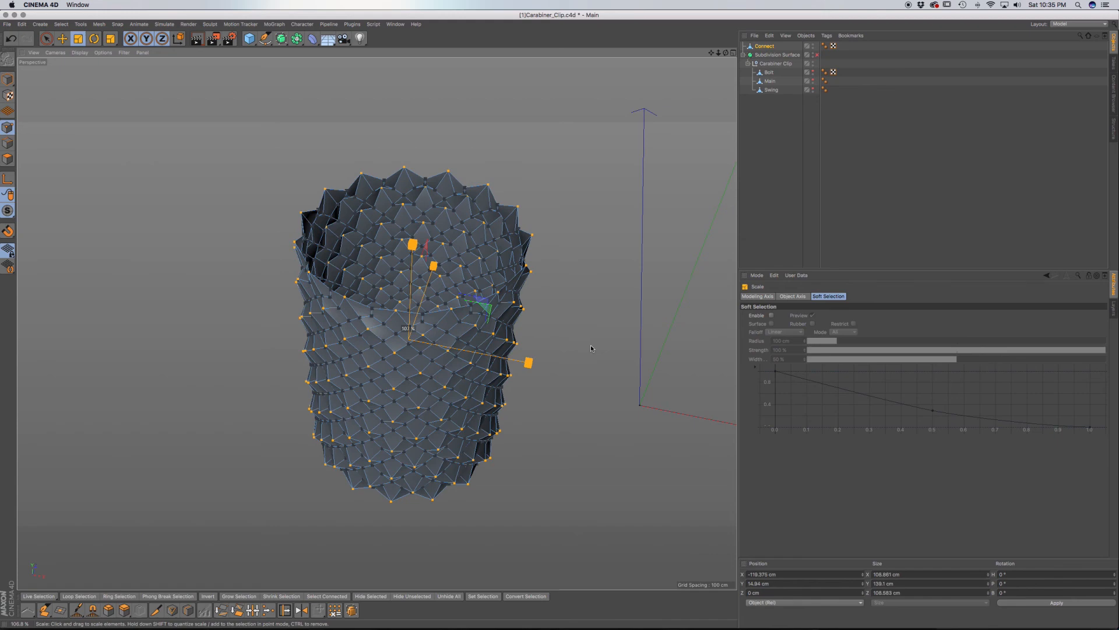
alt+drag(418, 432, 497, 369)
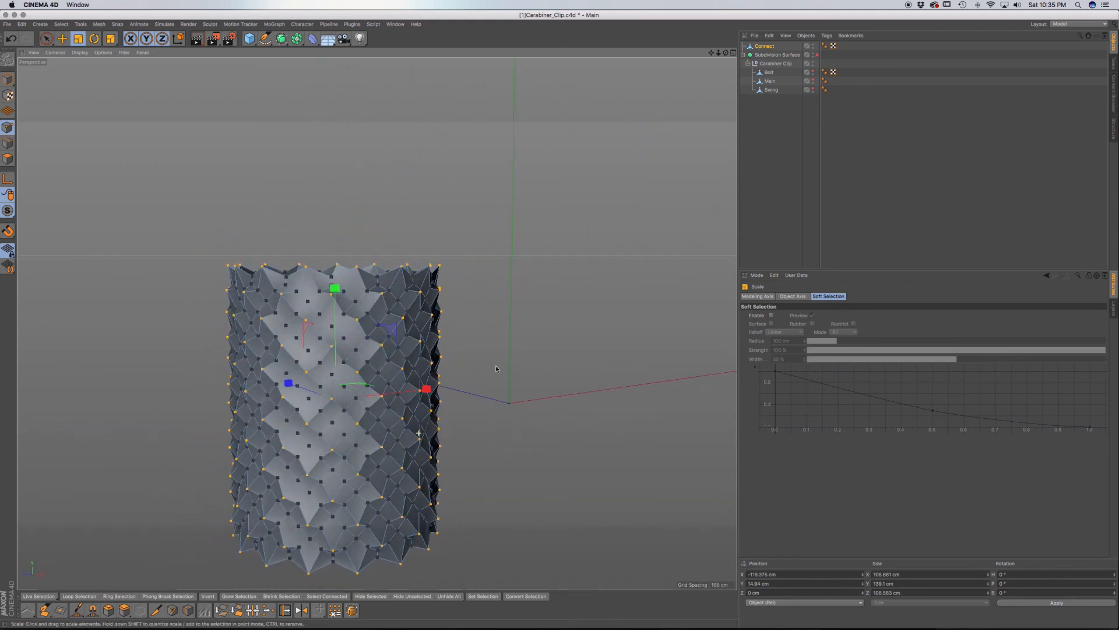
scroll(400, 347, up, 6)
alt+drag(324, 359, 372, 340)
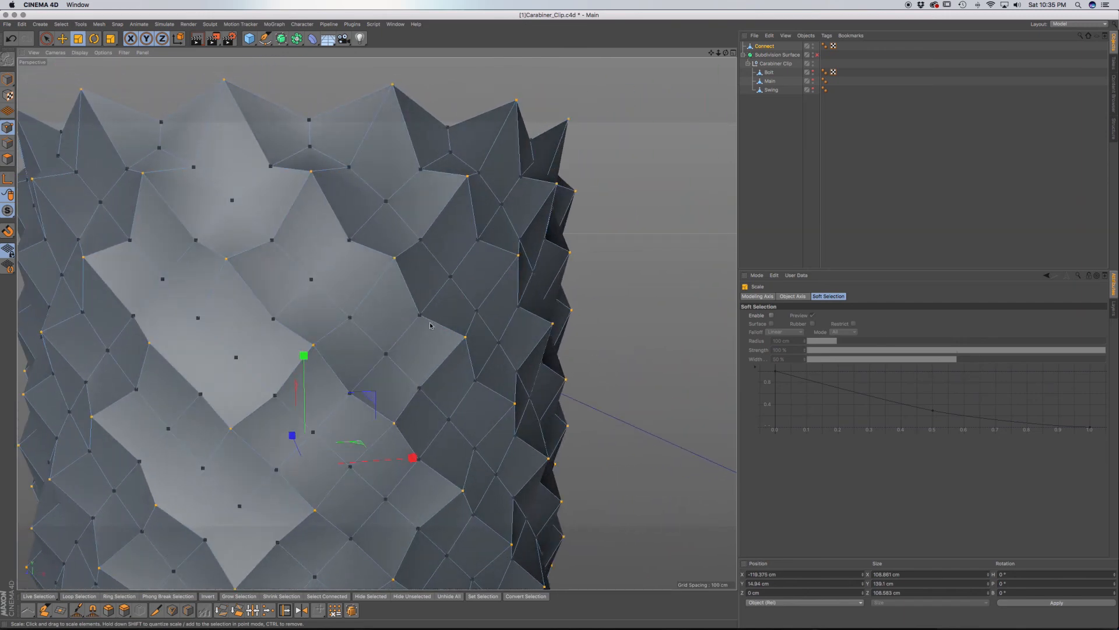
Step: Undo the last uniform outward scaling of the selected diamond points
alt+drag(409, 303, 440, 330)
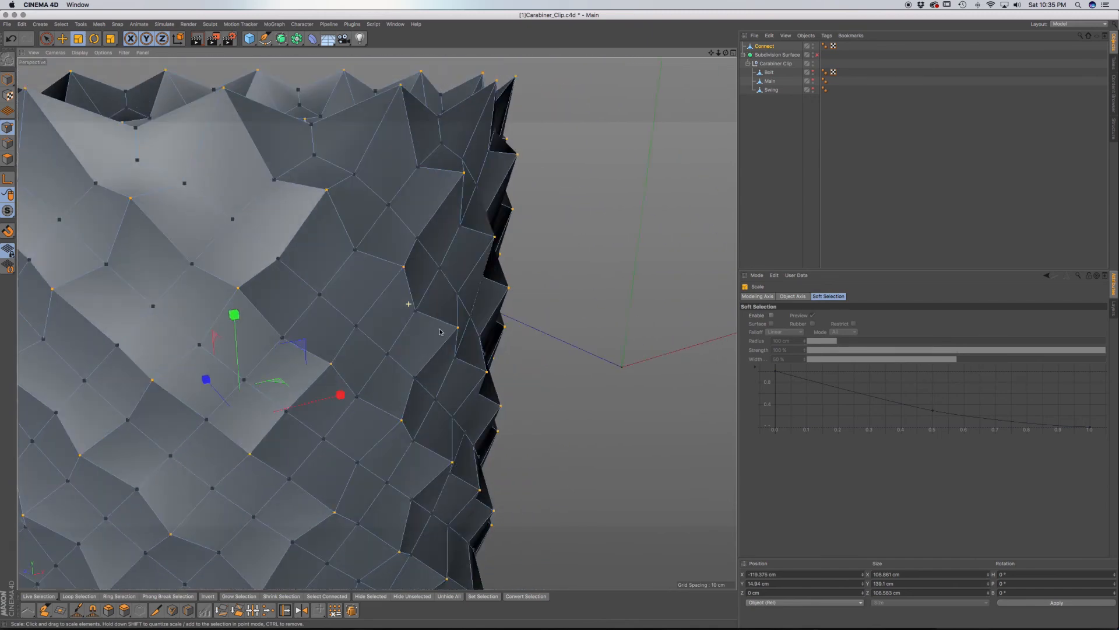
key(super+z)
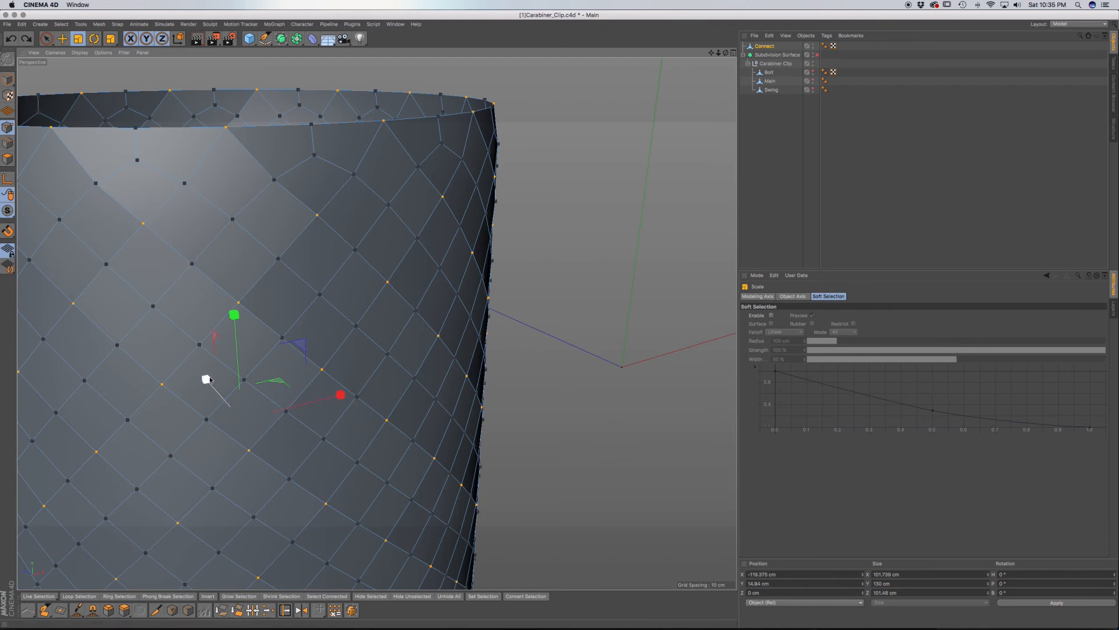
Step: Try scaling the selected diamond points outward to about 110% separately along the X and Z axes, leaving the height out
drag(341, 396, 363, 394)
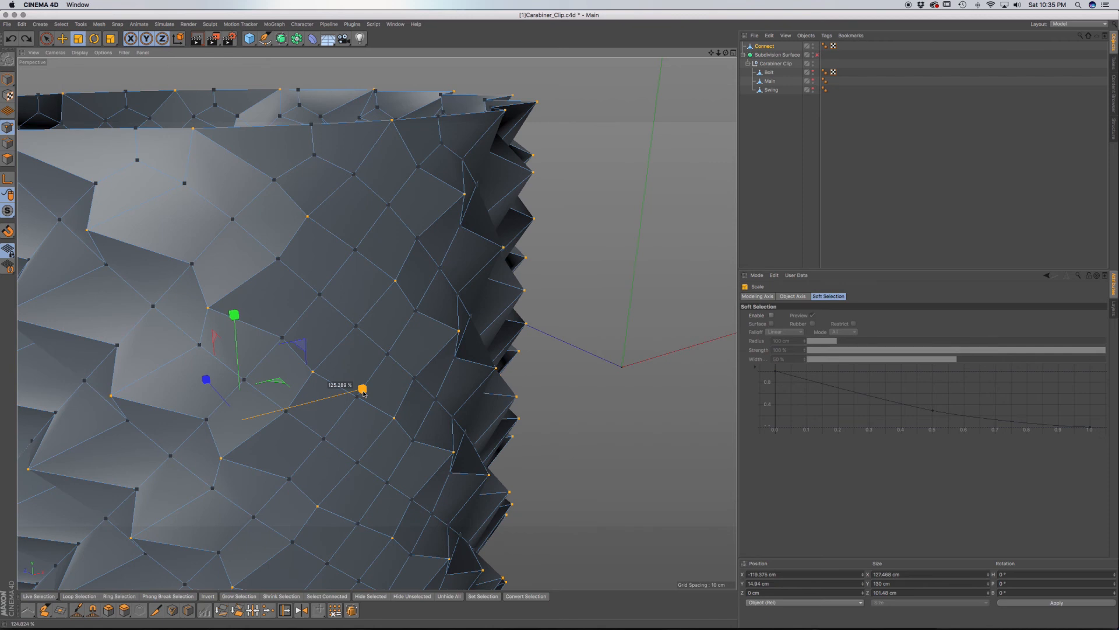
mouse_move(363, 394)
mouse_down()
mouse_move(327, 398)
mouse_move(342, 396)
mouse_up()
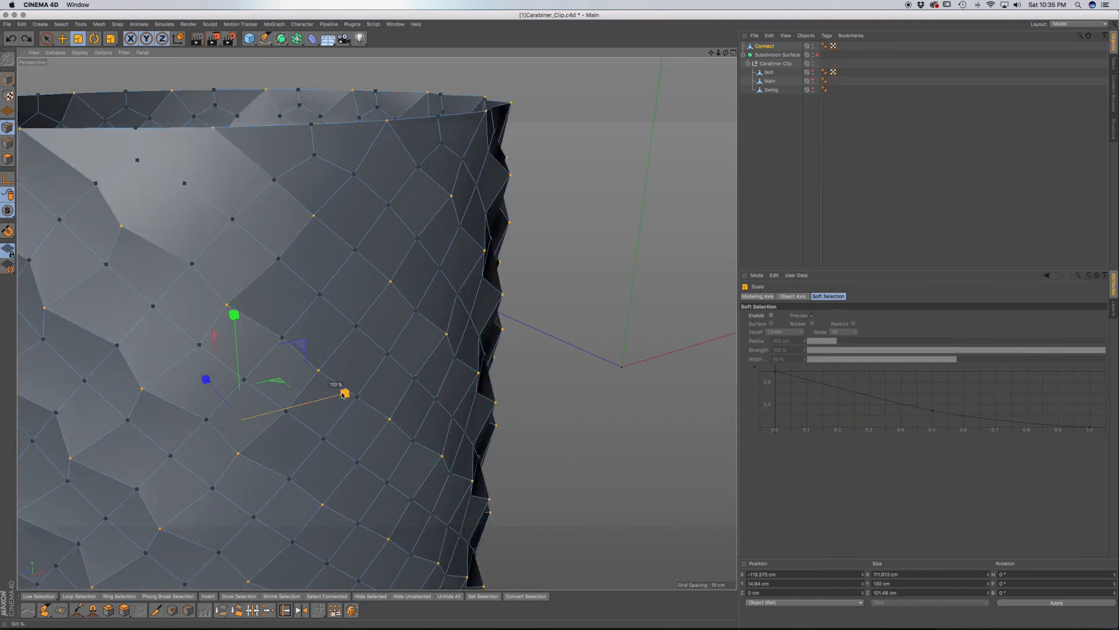
drag(344, 394, 344, 394)
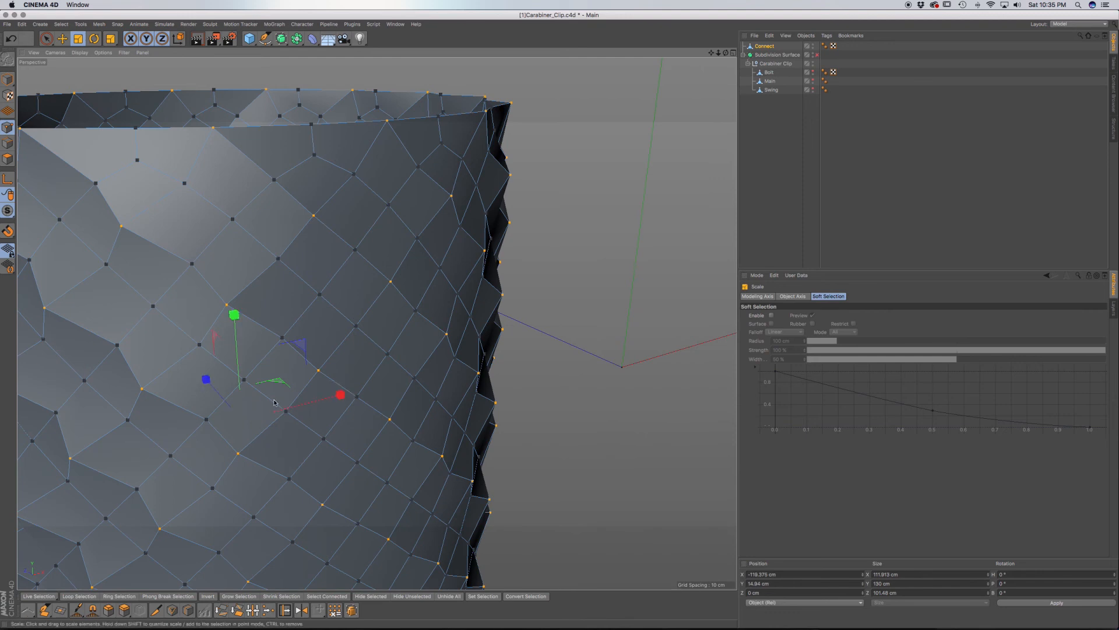
drag(206, 380, 207, 377)
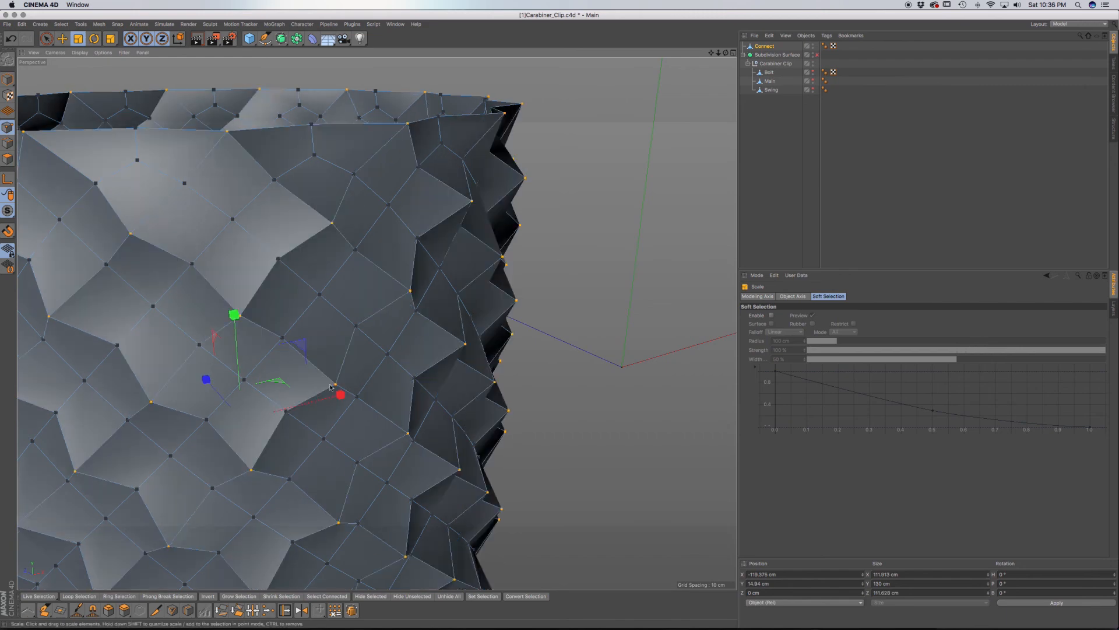
Step: Inspect the spikes all around the sleeve and undo both the X and Z scalings
scroll(333, 385, down, 5)
alt+drag(363, 449, 422, 385)
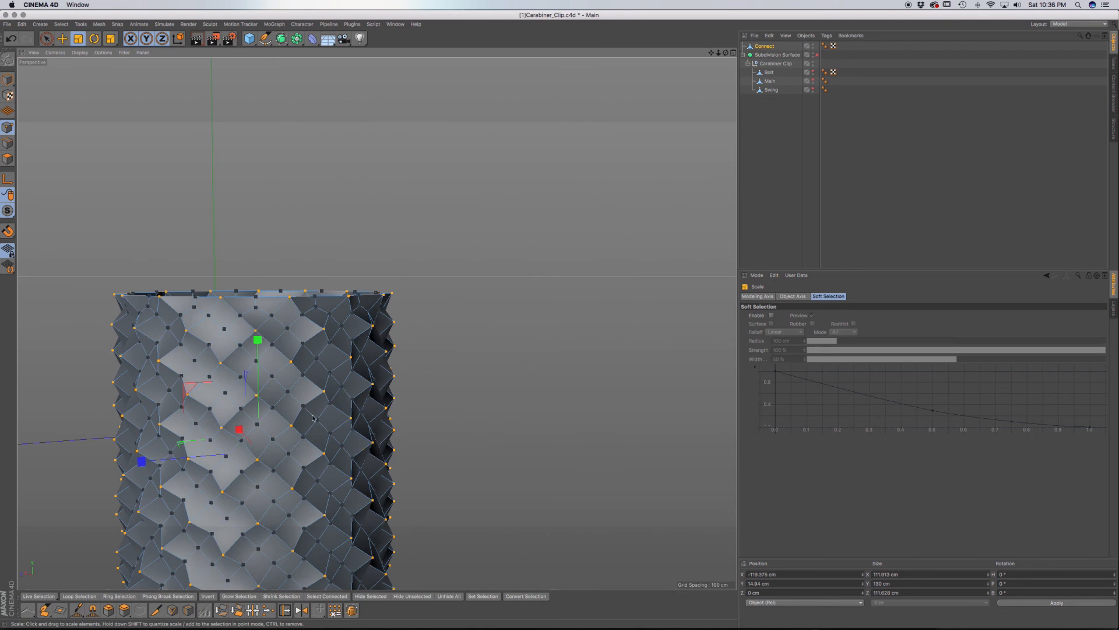
alt+drag(318, 405, 342, 423)
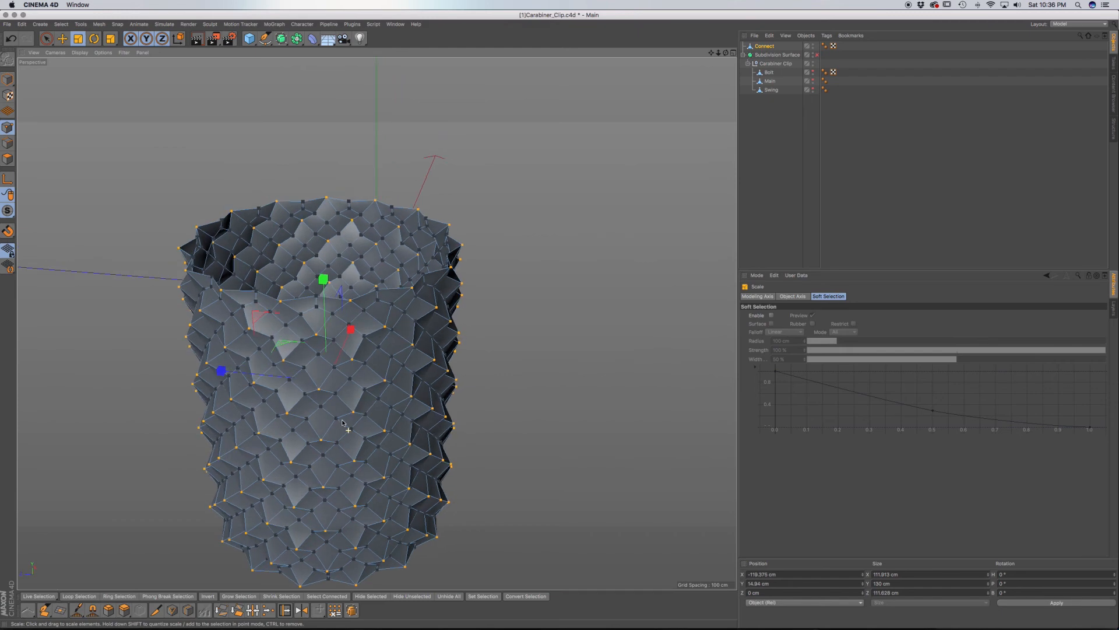
scroll(367, 351, up, 5)
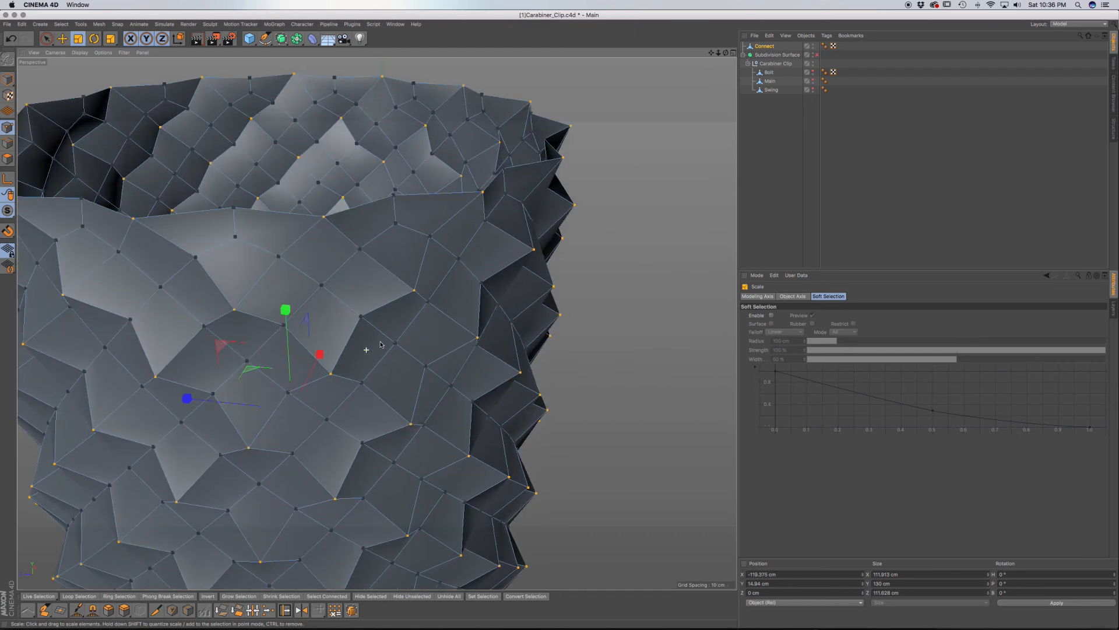
alt+drag(385, 337, 248, 301)
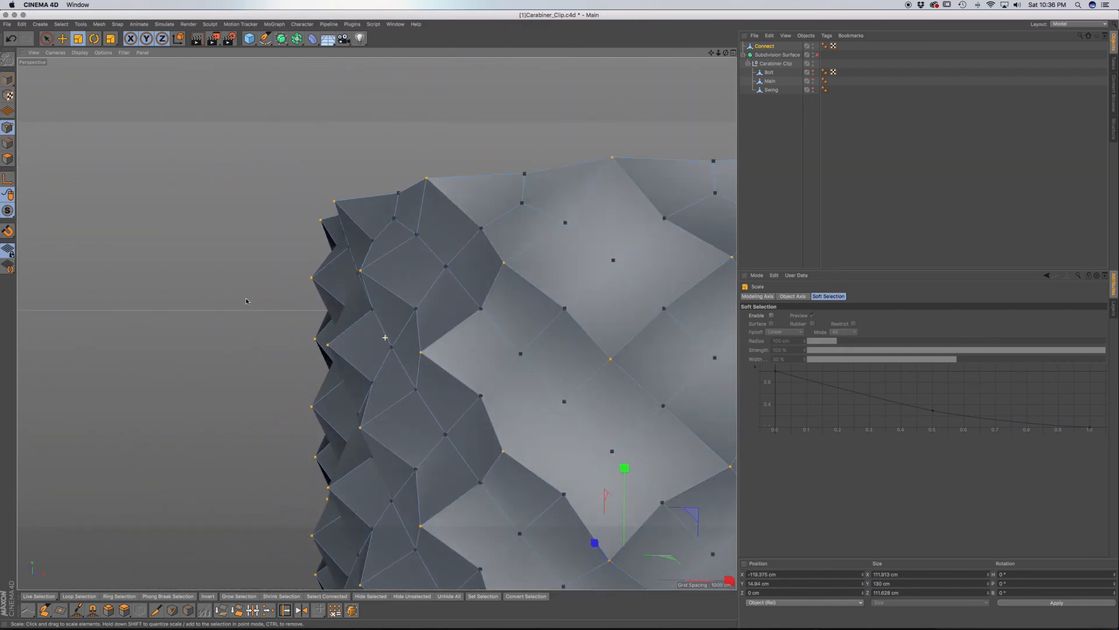
scroll(441, 403, down, 10)
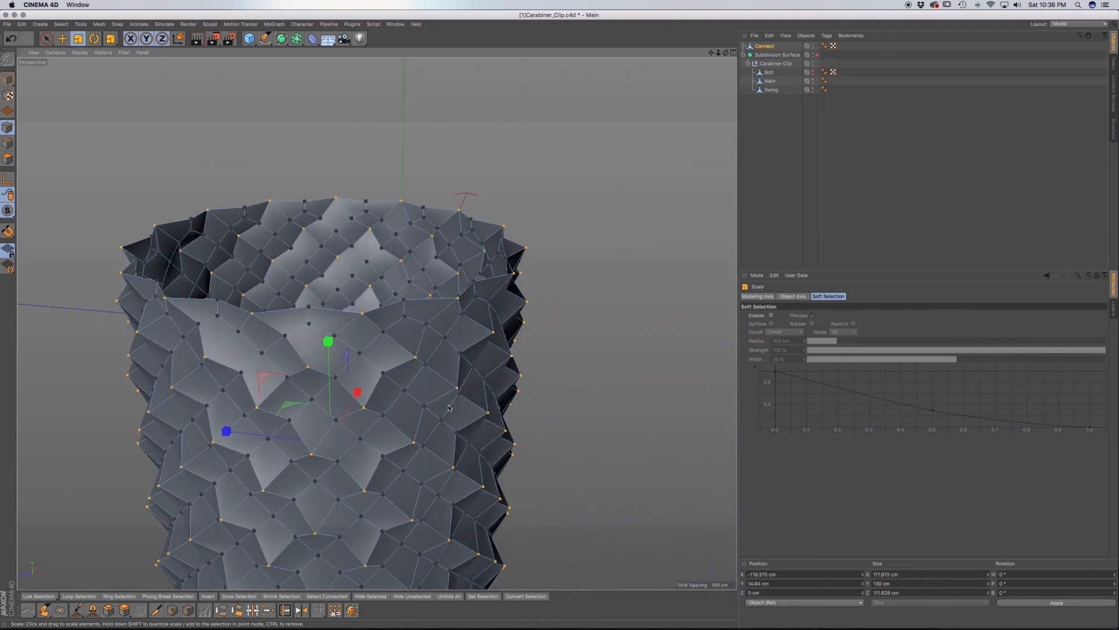
key(ctrl+z)
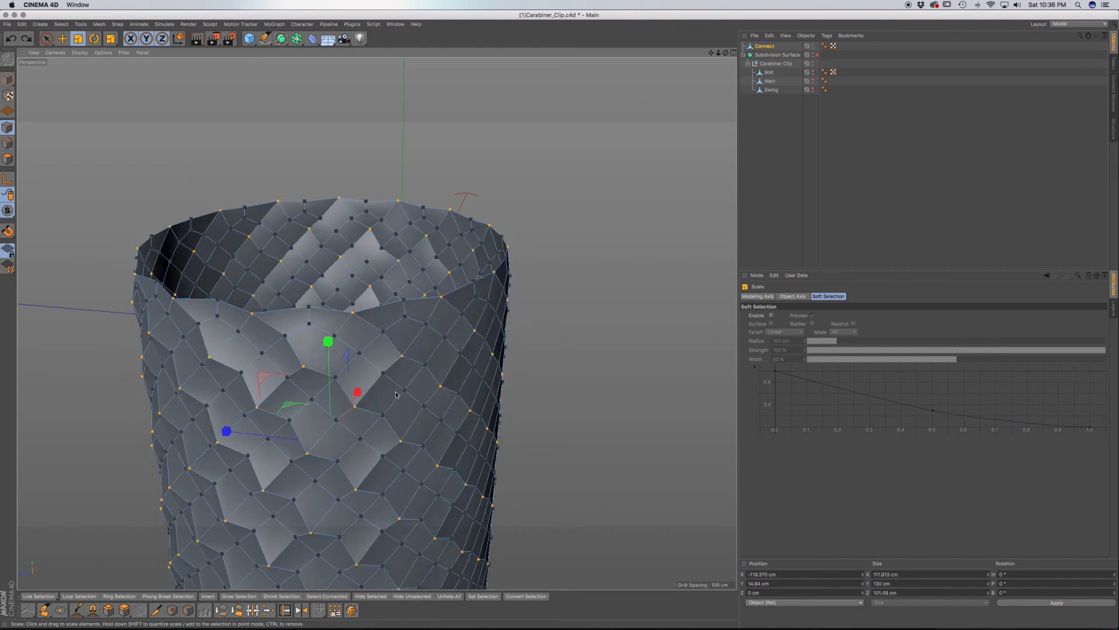
key(ctrl+z)
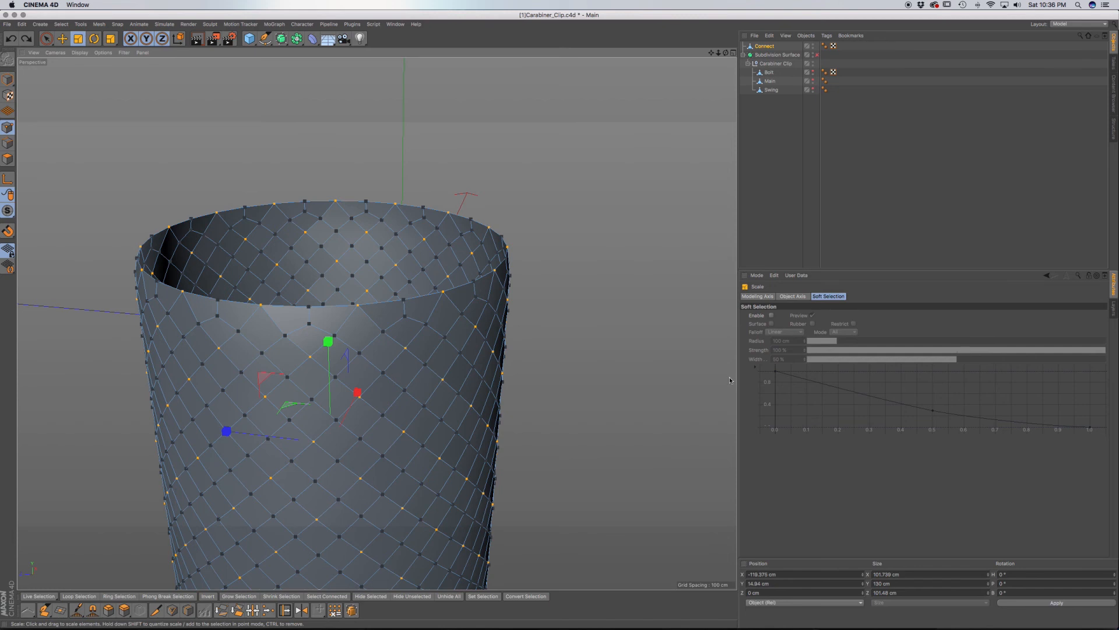
Step: Enable quantizing in the modeling settings with a scaling increment of 5%
click(756, 276)
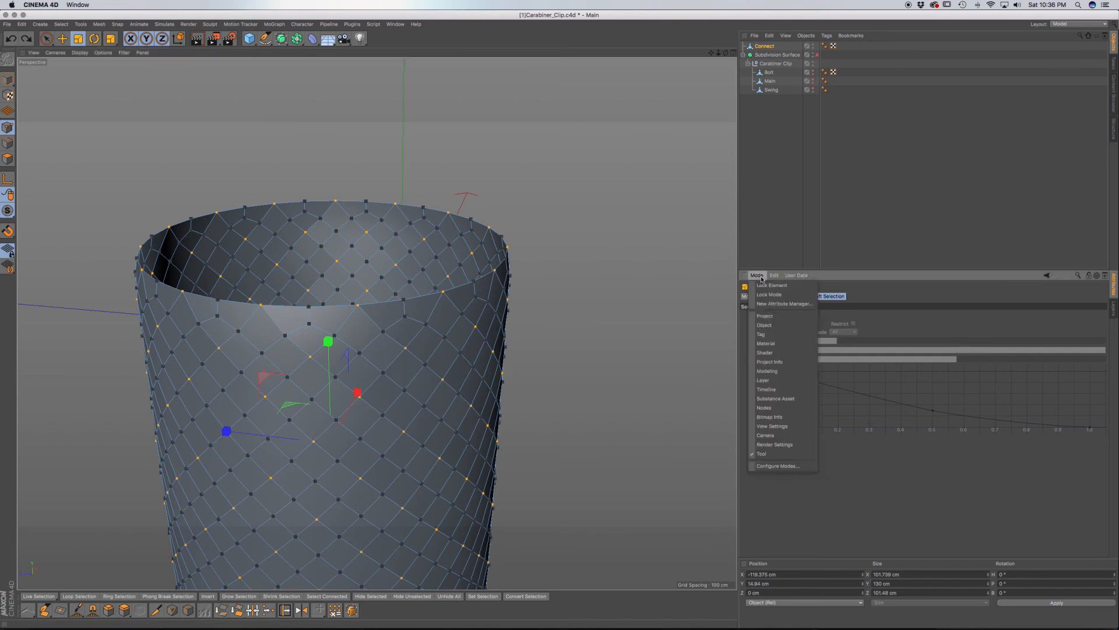
click(776, 372)
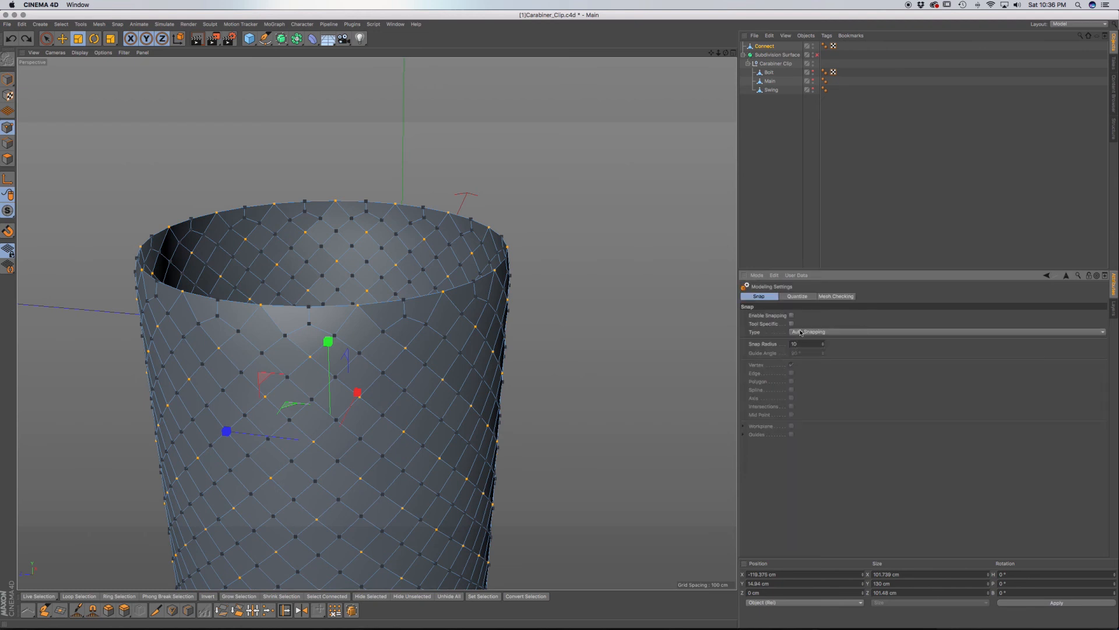
click(798, 296)
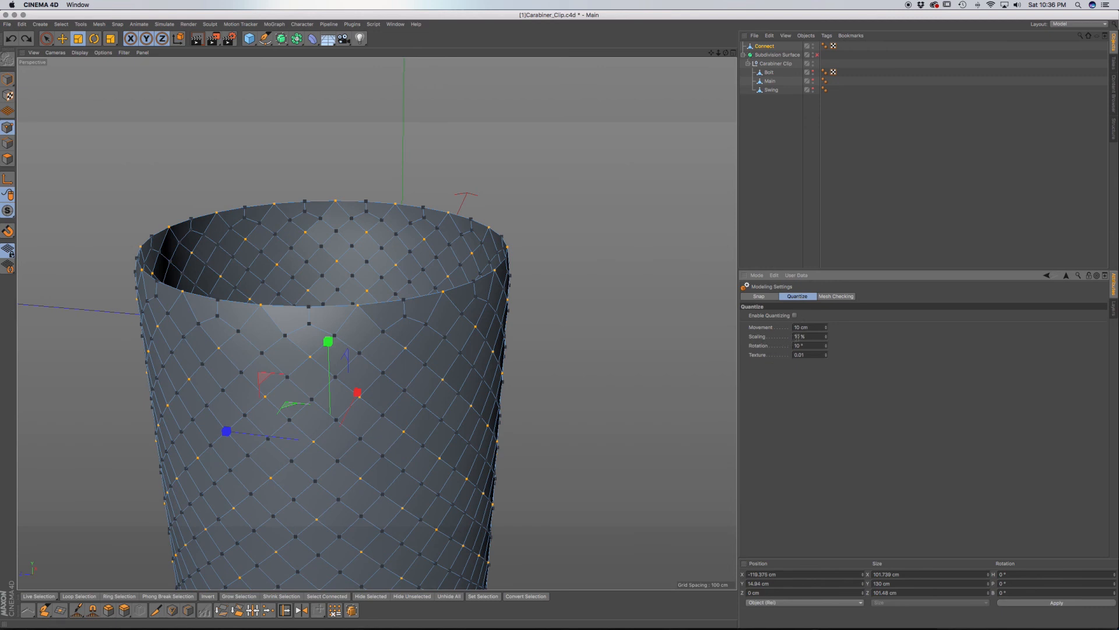
text(5)
click(794, 315)
Step: Scale the selected diamond points to 105% along Z and along X, and turn quantizing off again
drag(227, 431, 222, 433)
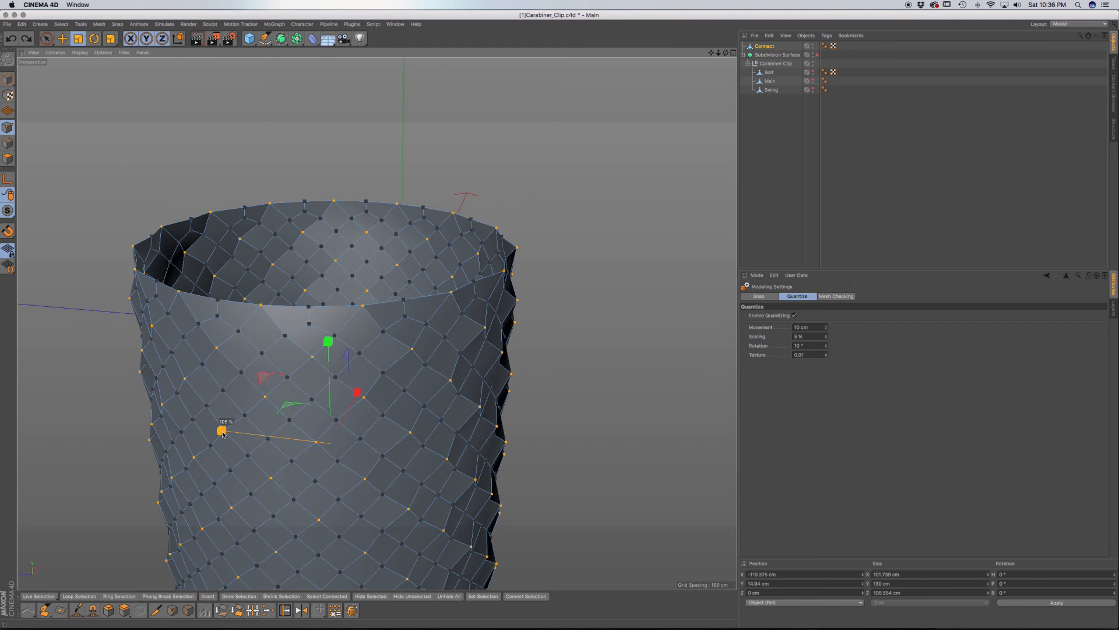
drag(222, 432, 222, 433)
drag(360, 393, 360, 394)
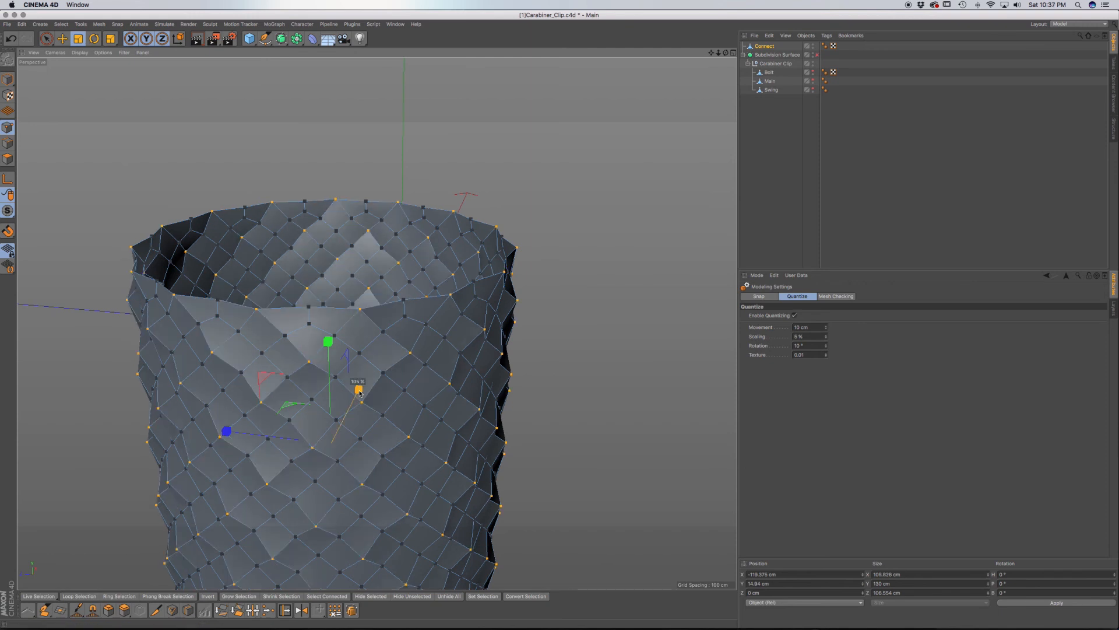
drag(360, 394, 358, 390)
alt+drag(445, 422, 479, 426)
click(794, 316)
Step: Check the knurl from several sides and select the sleeve's top rim edges with Loop Selection restricted to boundary loops
alt+drag(330, 385, 305, 403)
alt+middle_drag(377, 442, 386, 354)
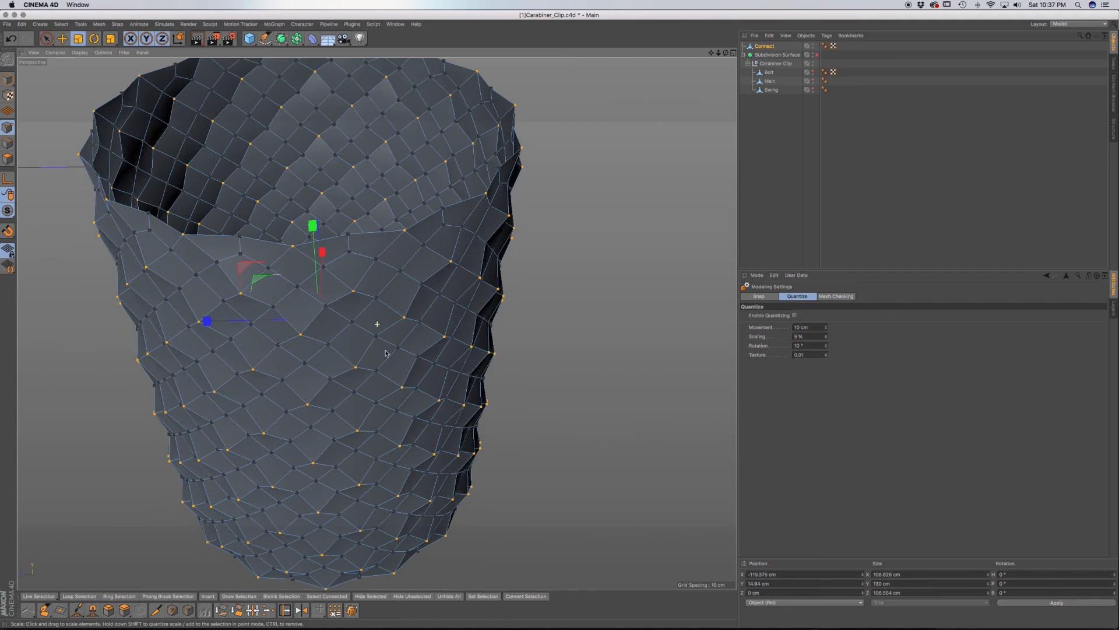
alt+drag(399, 400, 400, 359)
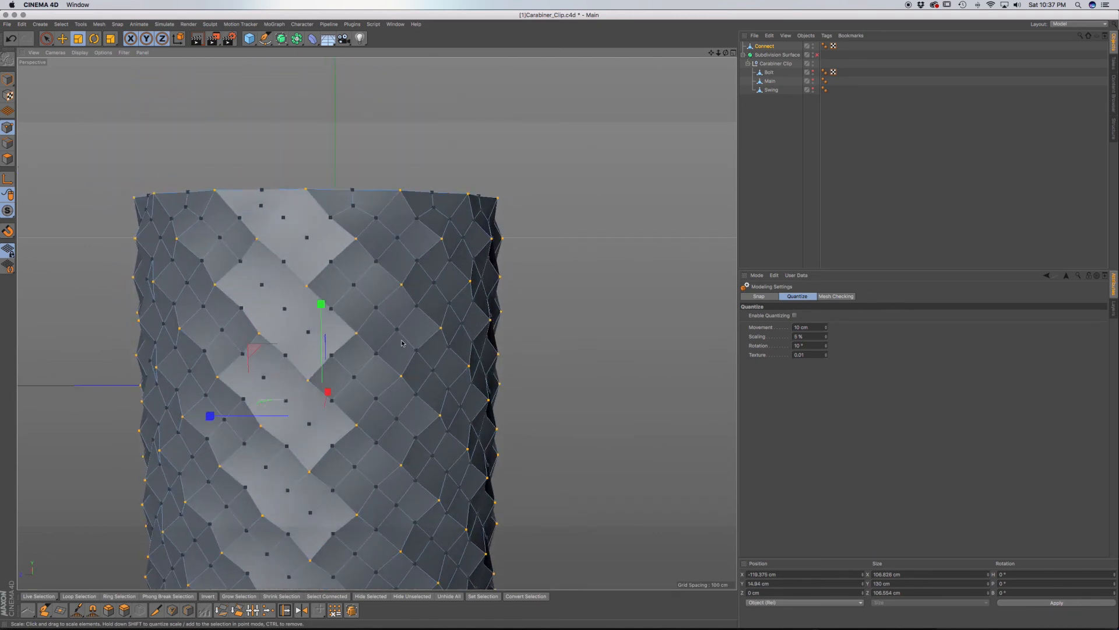
scroll(417, 344, down, 3)
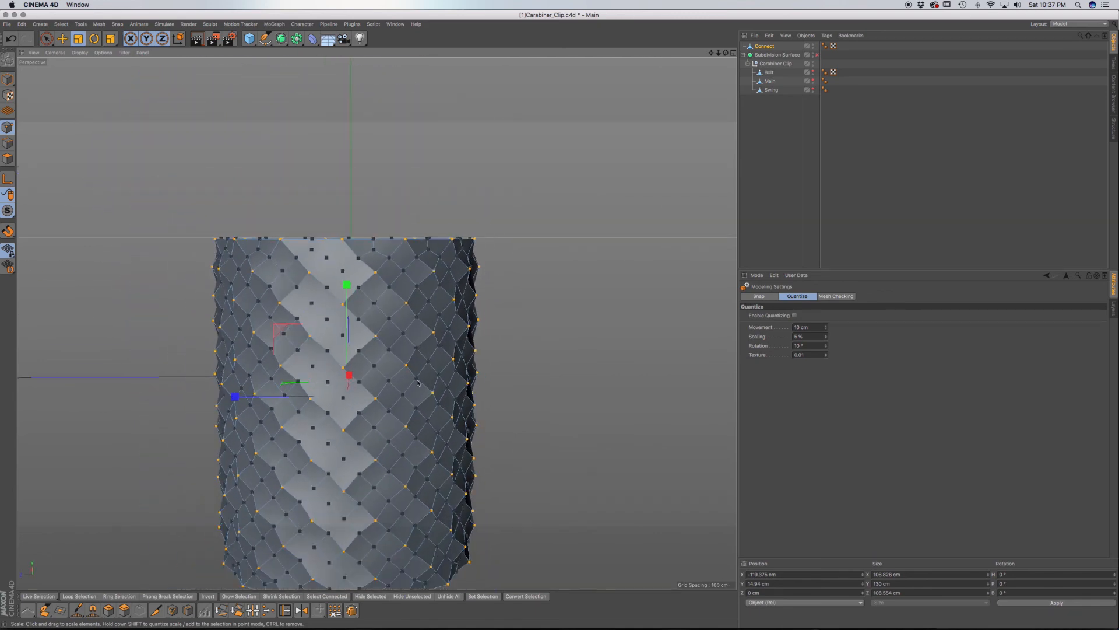
alt+drag(417, 344, 415, 431)
alt+drag(420, 195, 420, 427)
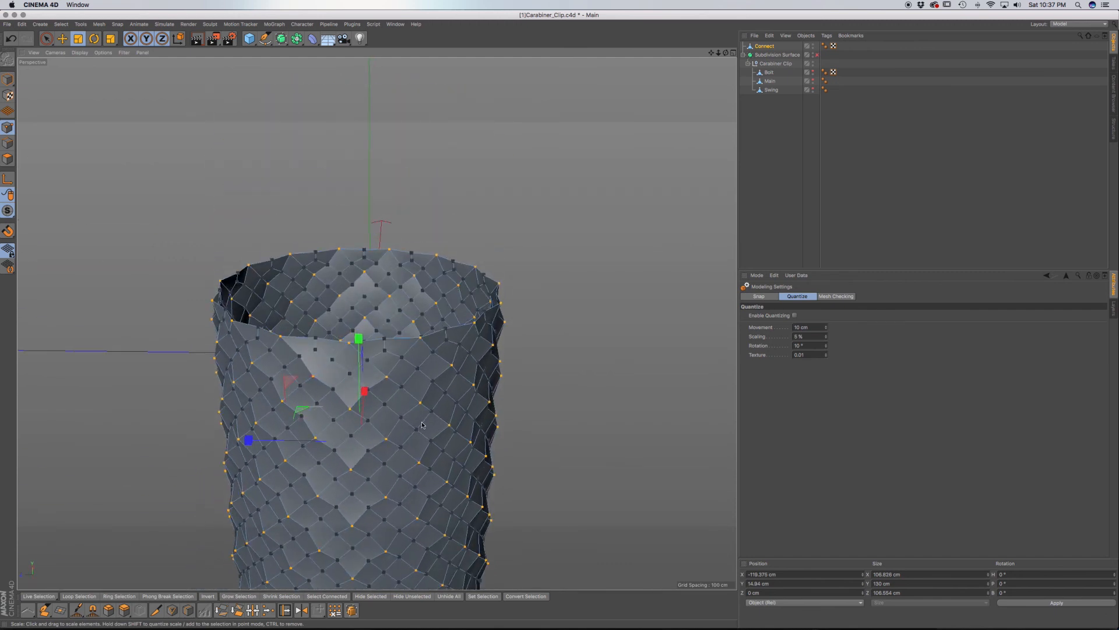
click(8, 143)
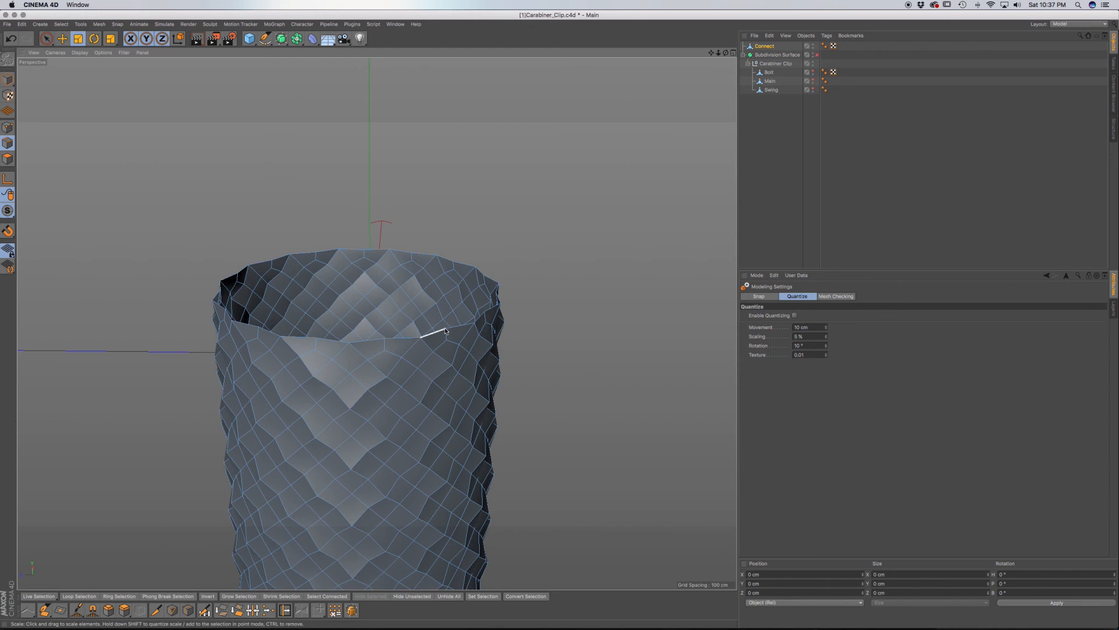
key(u)
key(l)
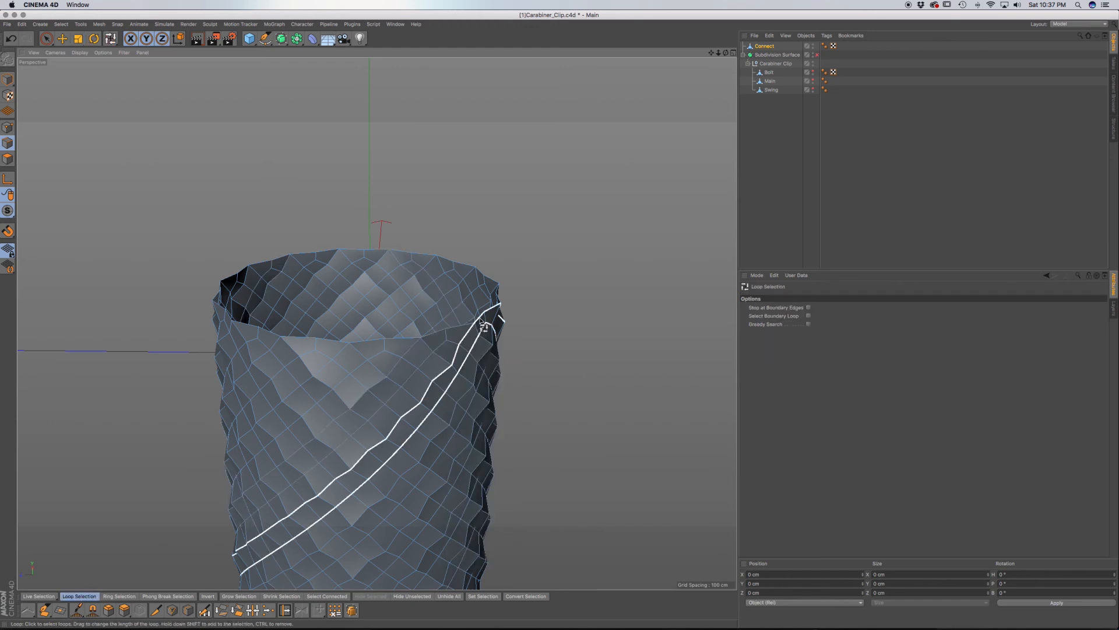
click(808, 316)
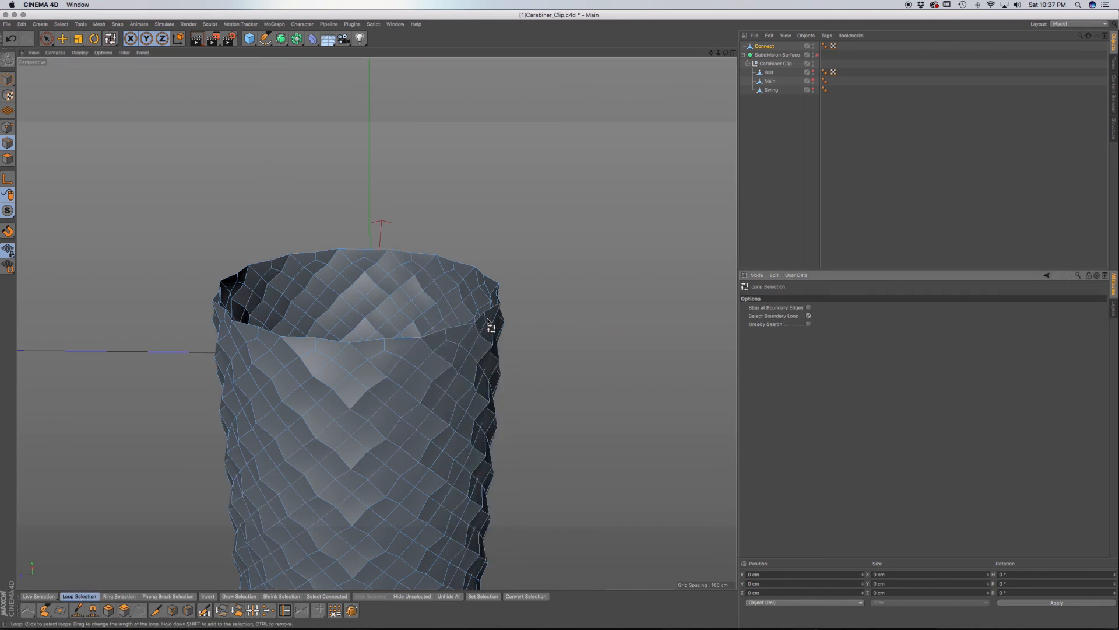
click(506, 344)
Step: Extrude the top rim edges upward by about 3.9 cm and scale the new edge loop slightly inward
key(d)
mouse_move(545, 346)
mouse_down()
mouse_move(559, 346)
mouse_move(540, 349)
mouse_up()
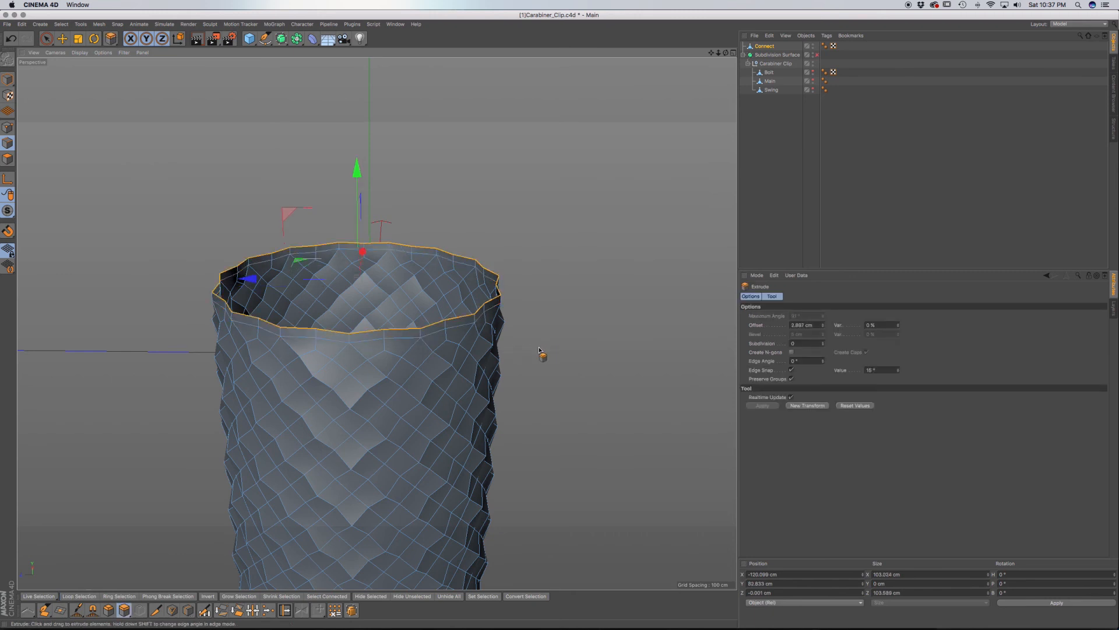
key(t)
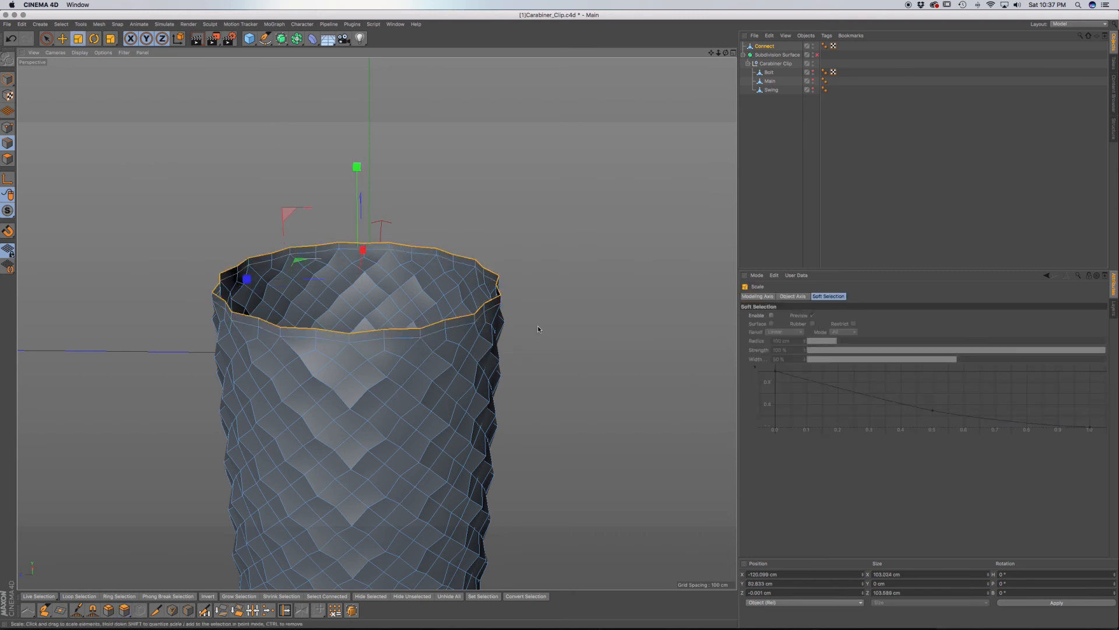
drag(538, 326, 488, 308)
Step: Extrude the top rim further inward to an opening about 66 cm wide and lower its inner edge into the sleeve
key(d)
key(t)
key(e)
drag(358, 170, 359, 169)
key(d)
drag(551, 352, 556, 353)
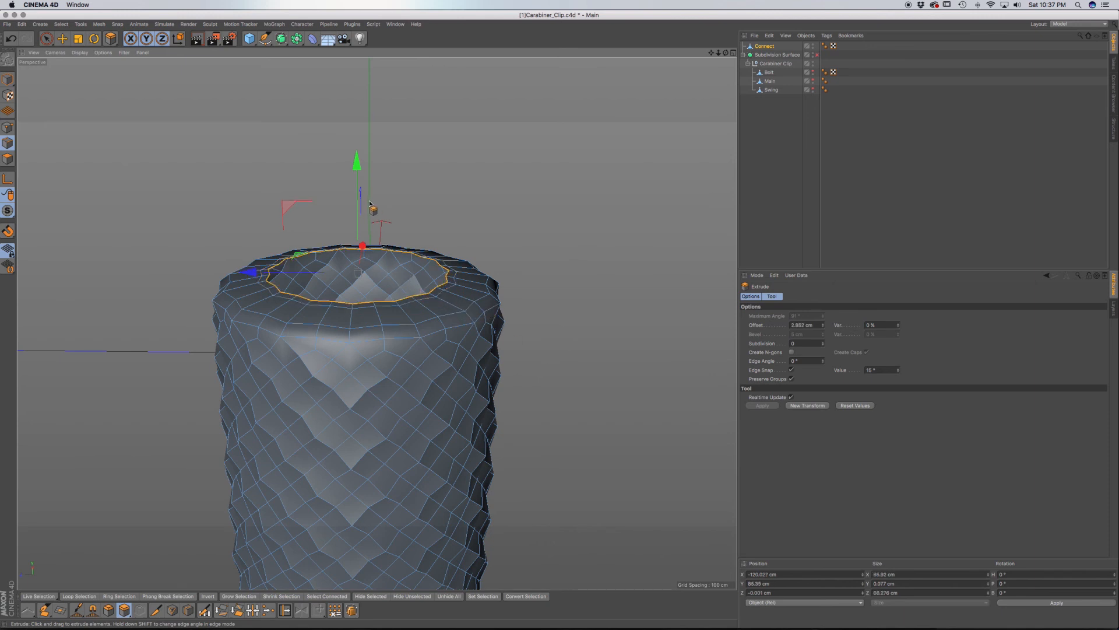
drag(356, 166, 355, 175)
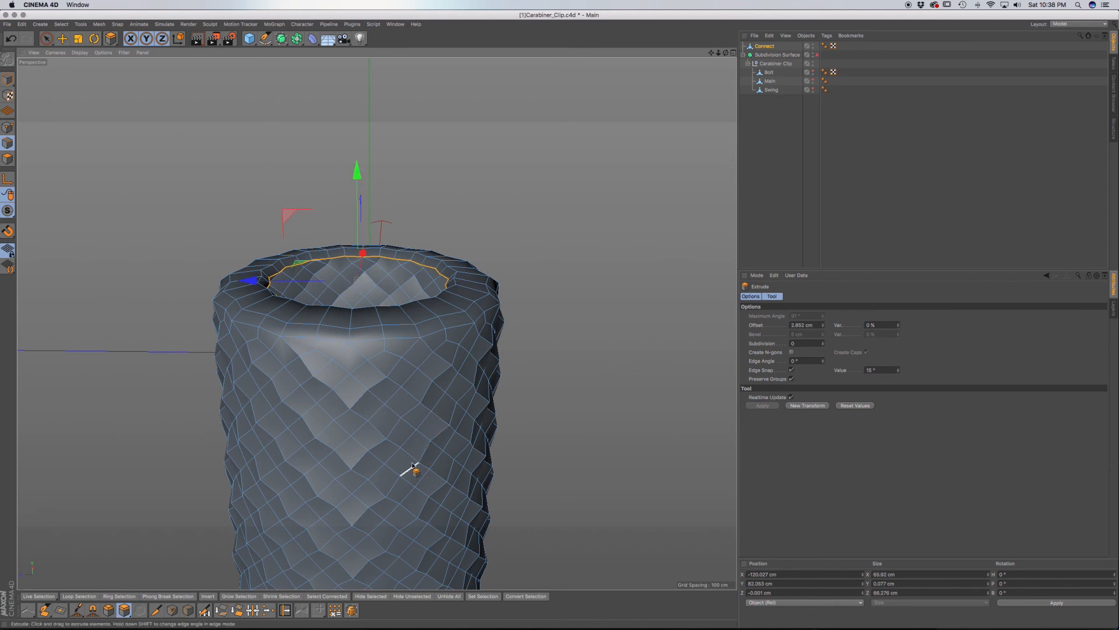
Step: Select the boundary edge loop around the sleeve's open bottom rim
scroll(412, 466, down, 4)
alt+drag(420, 492, 457, 407)
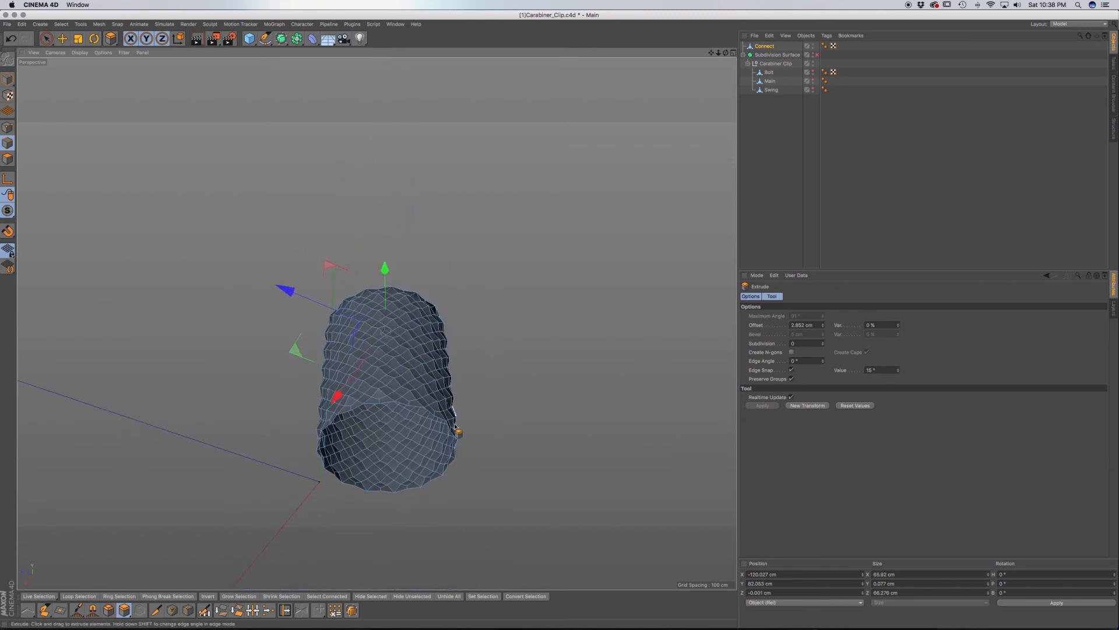
key(u)
key(l)
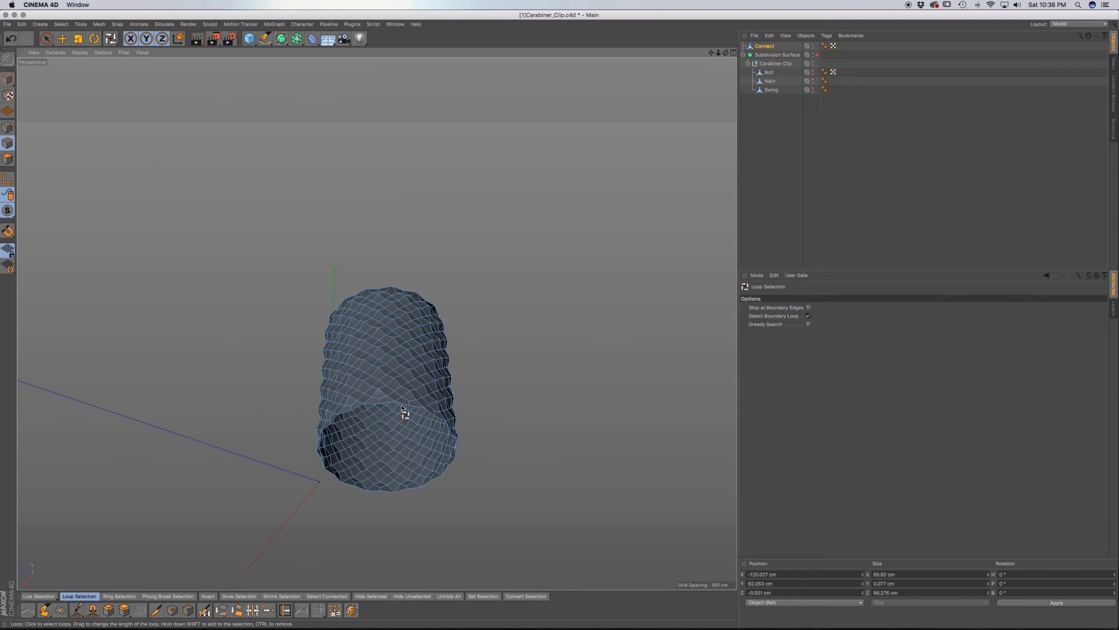
click(397, 408)
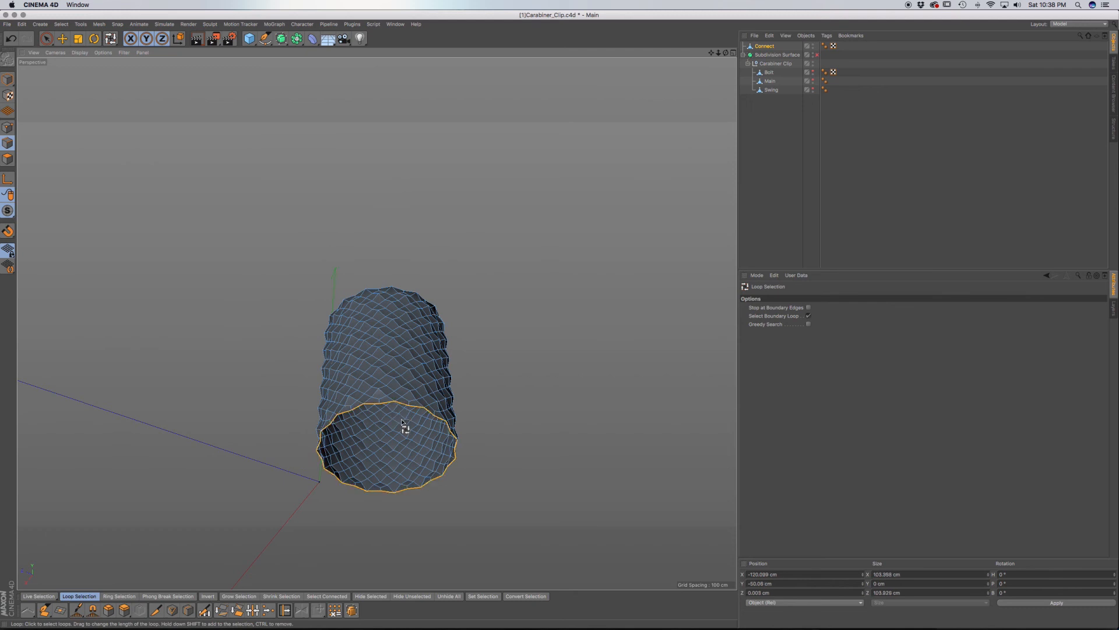
Step: Extrude the bottom rim edges downward by about 6.8 cm and scale the new edge loop slightly inward
key(d)
drag(513, 437, 533, 437)
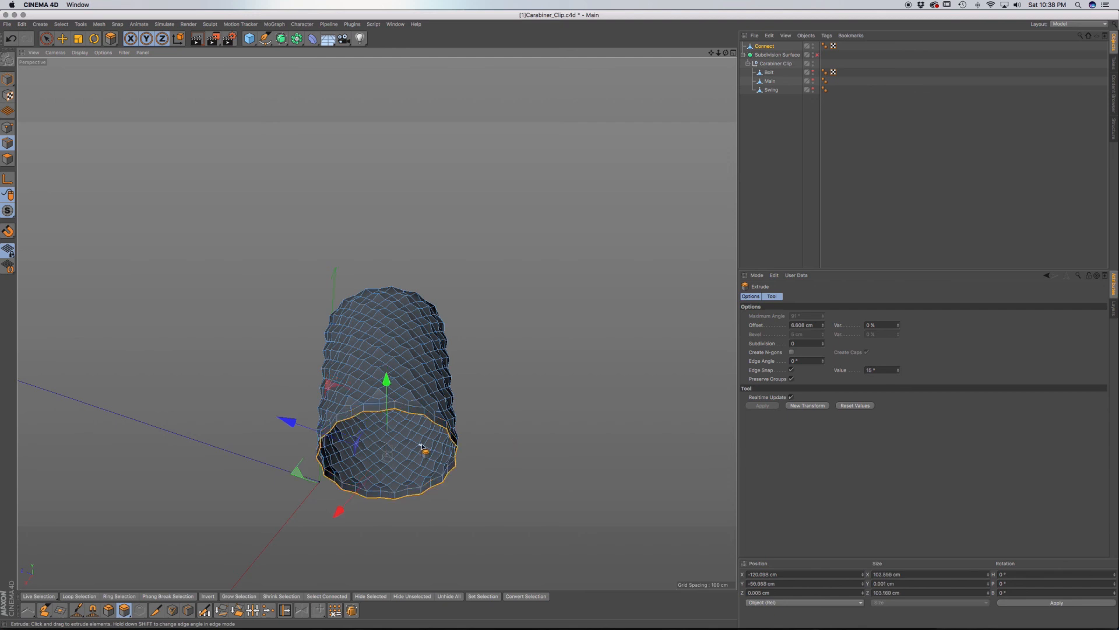
drag(438, 443, 438, 443)
key(super+z)
key(super+shift+z)
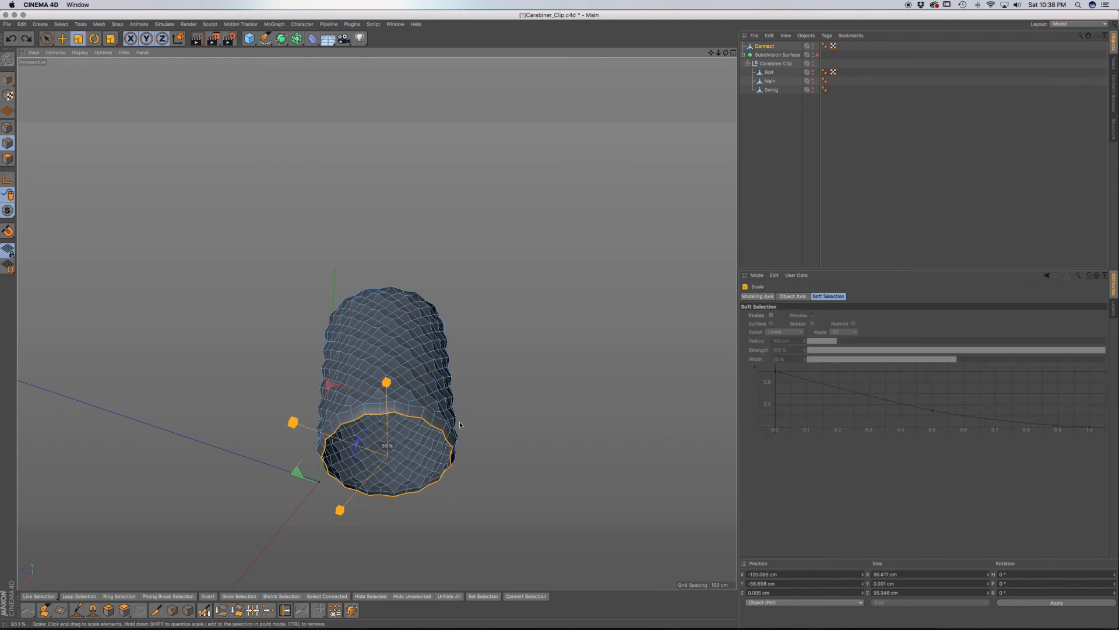
mouse_move(465, 429)
mouse_down()
mouse_move(488, 421)
mouse_move(470, 421)
mouse_up()
Step: Extrude the bottom rim again, scale it inward to about 78 cm wide and move its inner edge up into the sleeve
key(t)
key(e)
drag(386, 394, 386, 389)
key(d)
mouse_move(504, 455)
mouse_down()
mouse_move(514, 455)
mouse_move(499, 451)
mouse_up()
key(t)
key(e)
drag(386, 382, 421, 462)
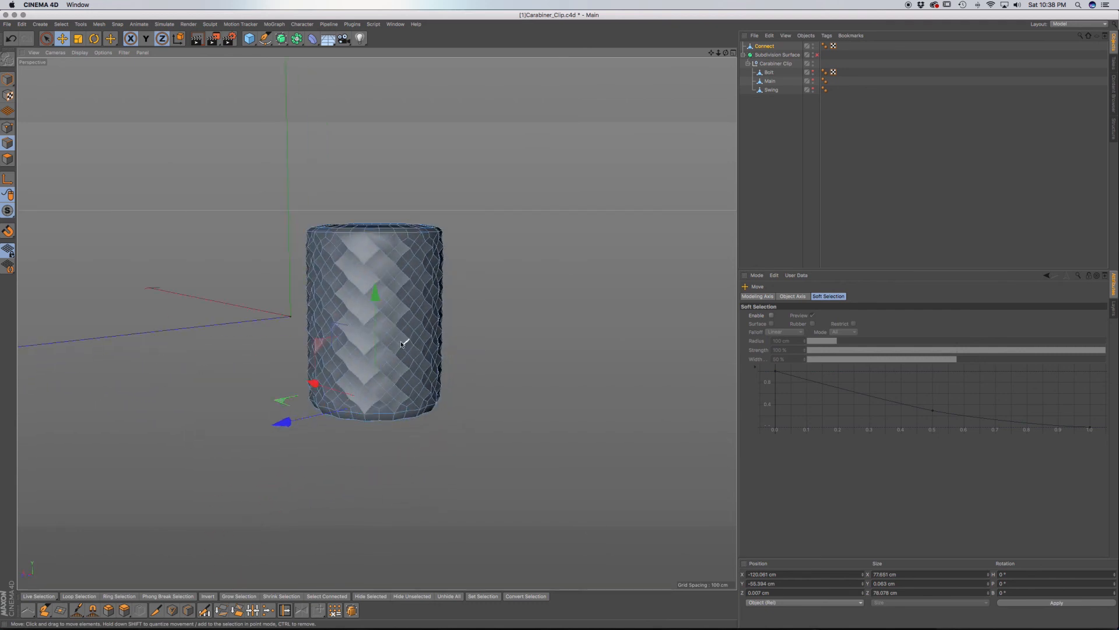
Step: Select all diamond-grid edges around the sleeve body from the side view, leaving out the top and bottom rims
alt+middle_drag(401, 345, 496, 421)
scroll(492, 408, up, 5)
mouse_move(480, 357)
alt+mouse_down()
mouse_move(428, 400)
mouse_move(469, 360)
mouse_move(501, 363)
alt+mouse_up()
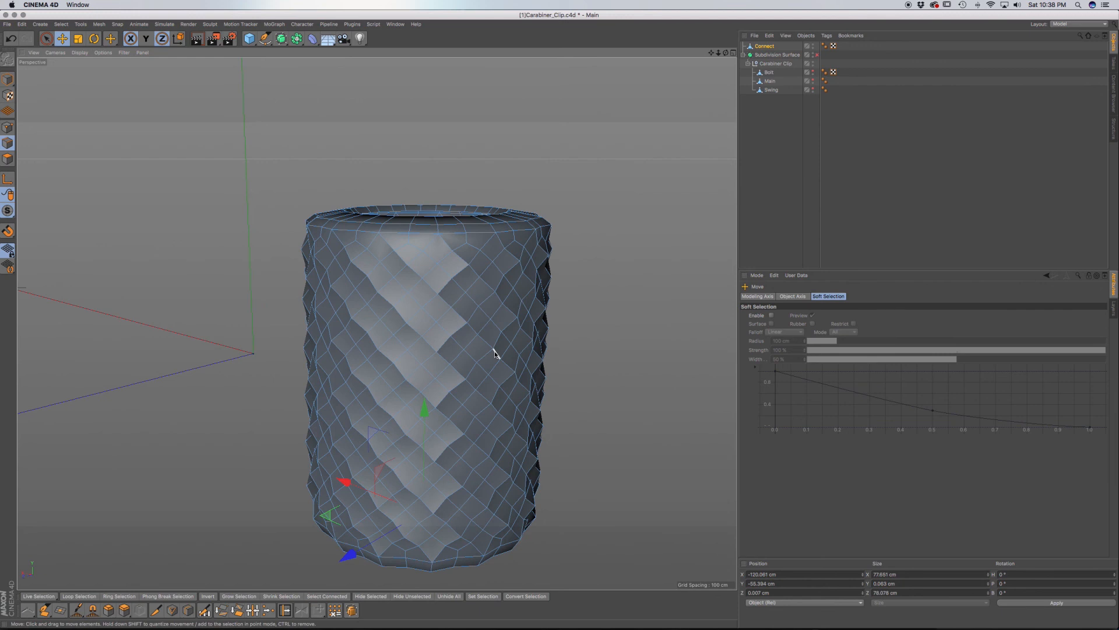
key(F3)
scroll(390, 305, up, 8)
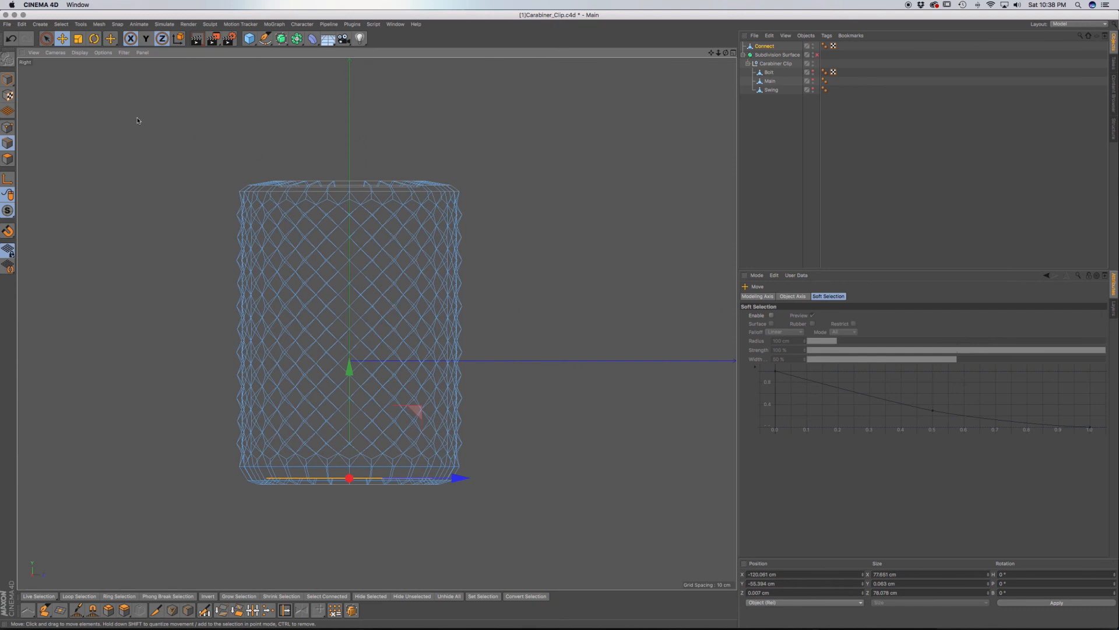
drag(46, 39, 74, 65)
drag(218, 199, 556, 460)
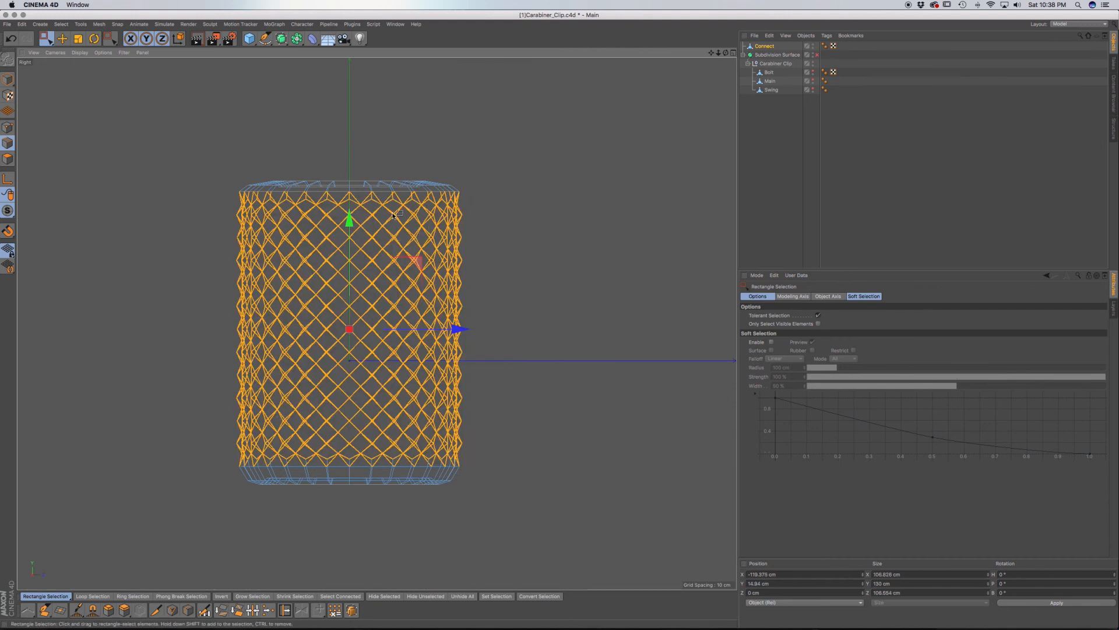
click(154, 224)
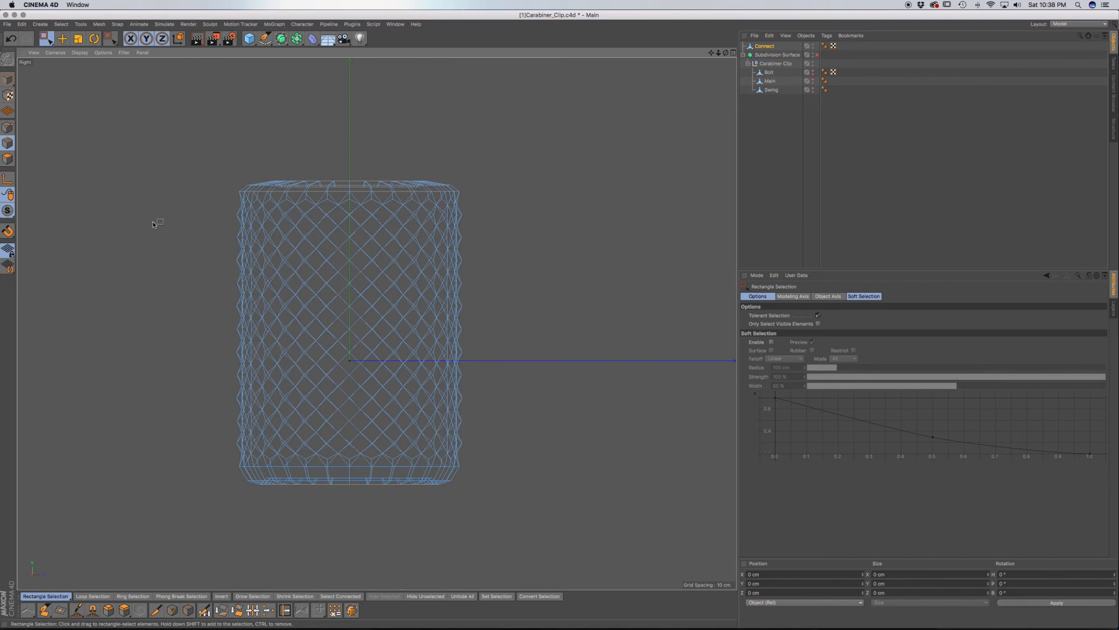
key(super+z)
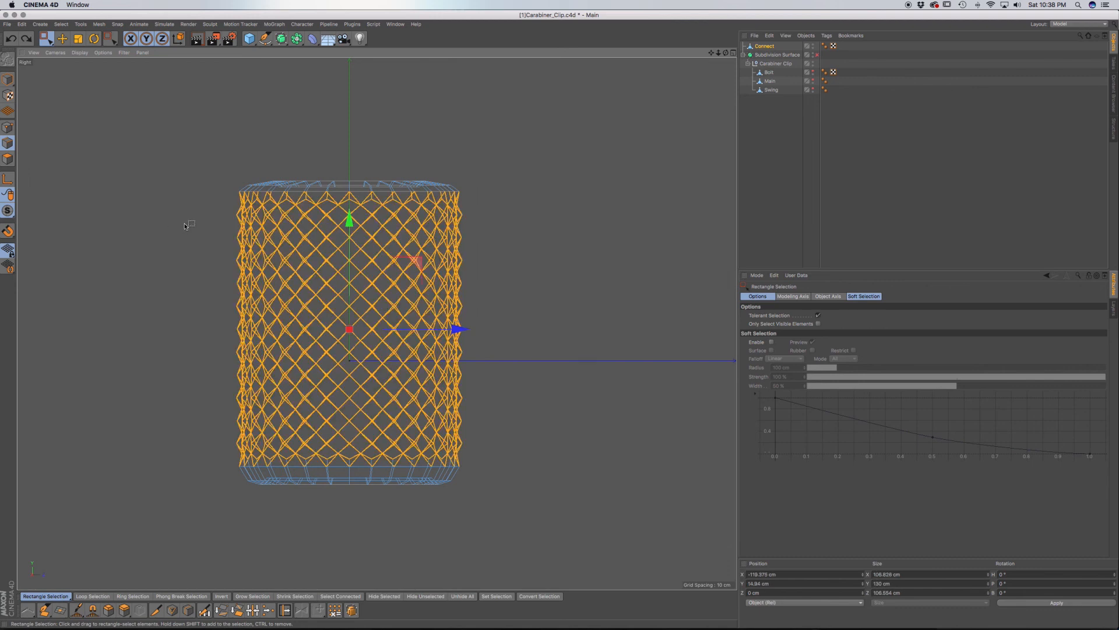
key(F1)
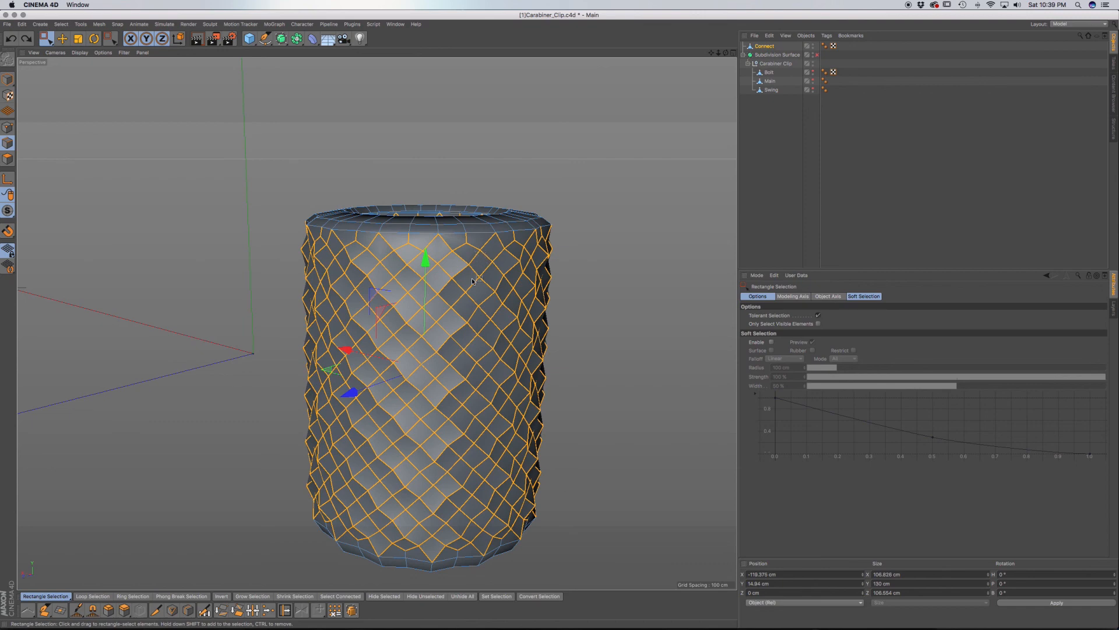
alt+drag(468, 288, 430, 274)
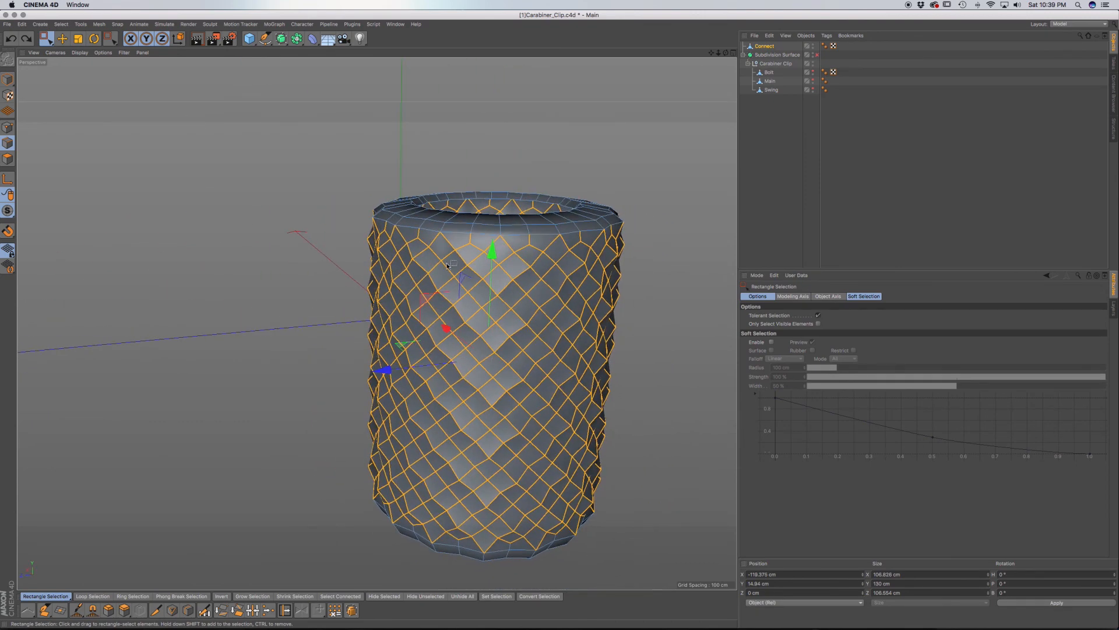
Step: Try a 0.284 cm chamfer bevel on the selected diamond-grid edges, and undo it
key(u)
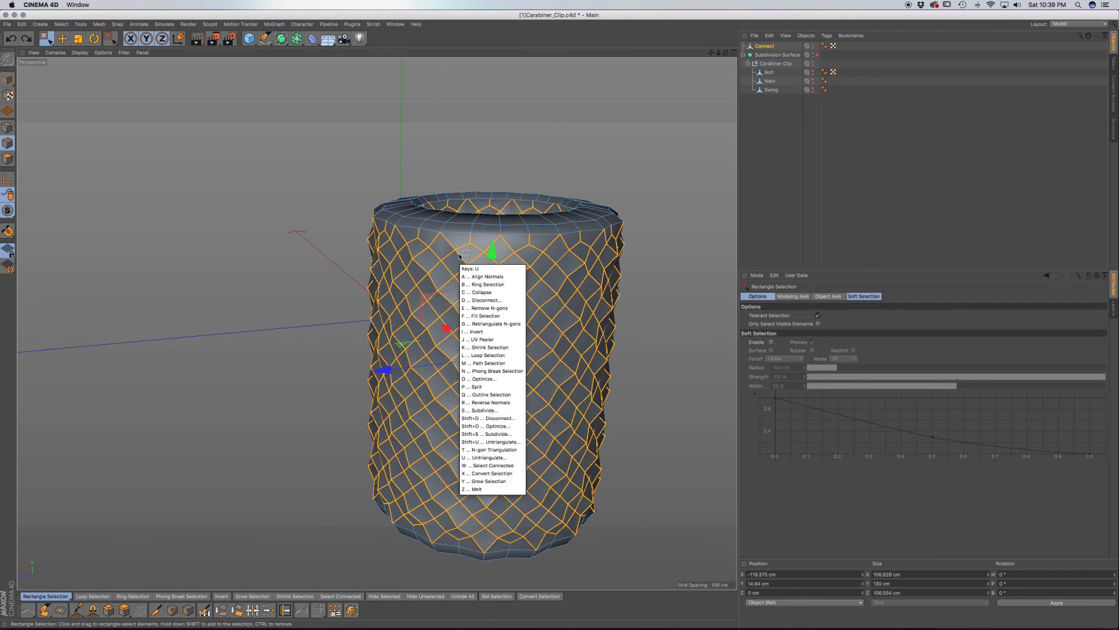
key(Escape)
key(b)
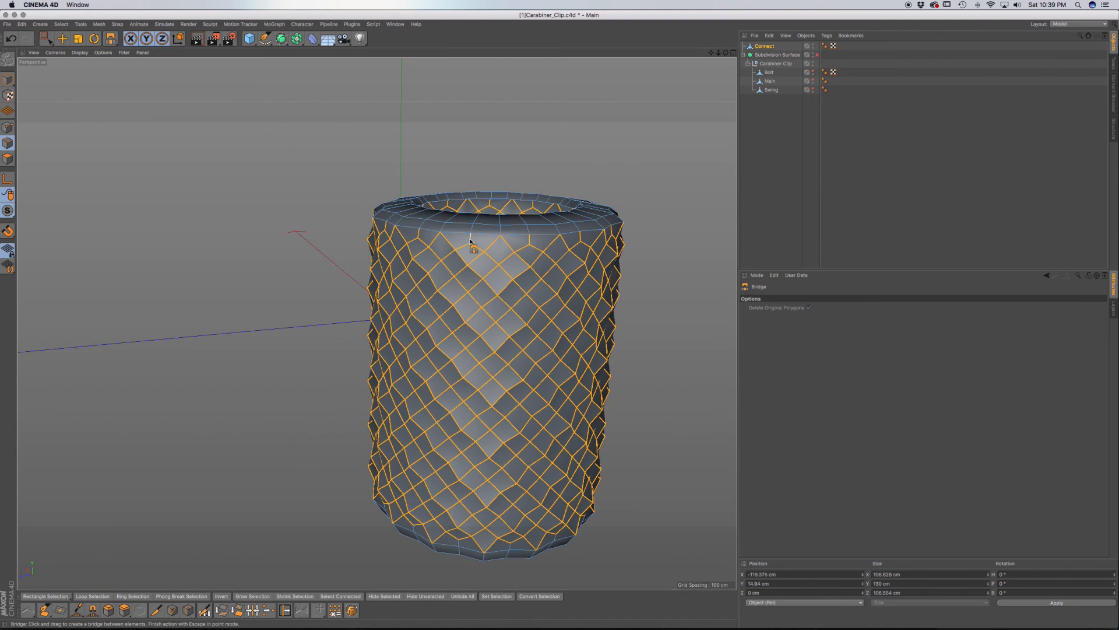
alt+drag(457, 256, 489, 238)
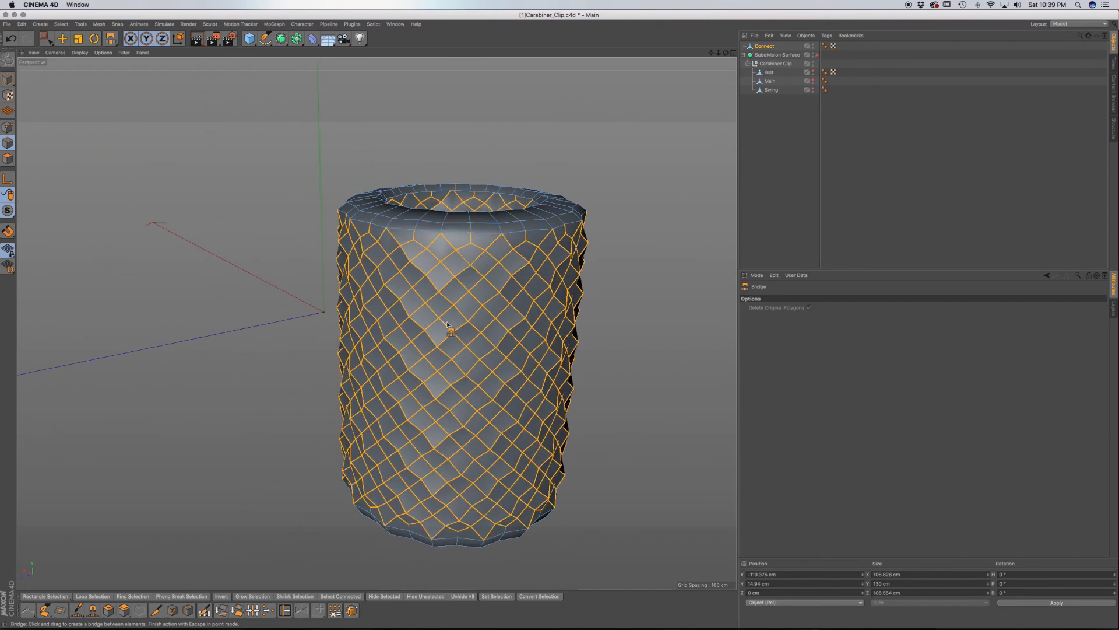
alt+middle_drag(448, 325, 482, 288)
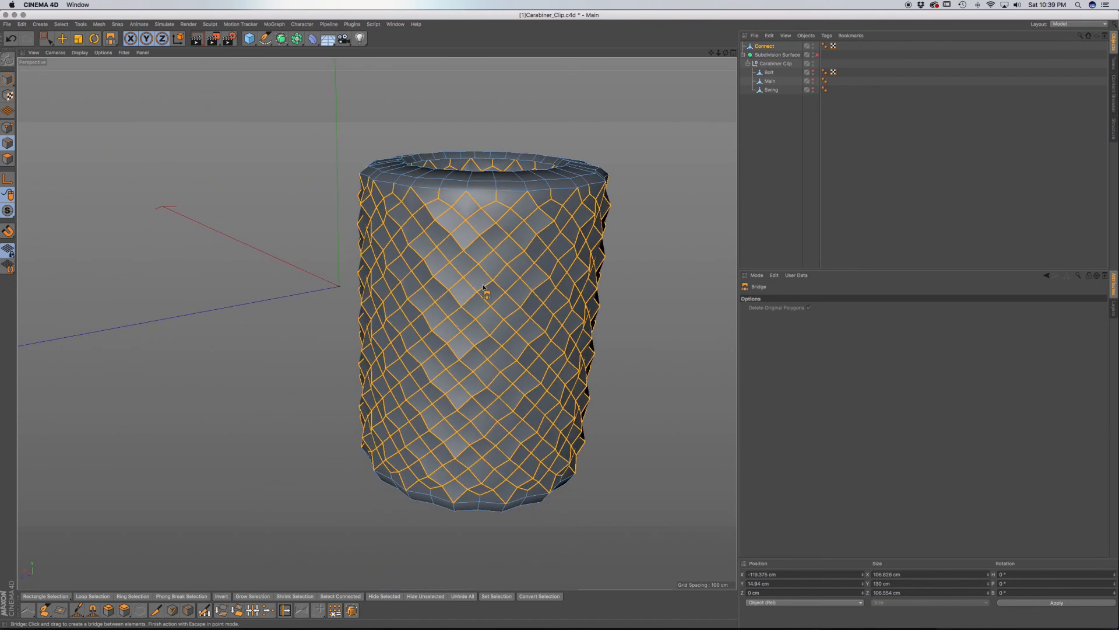
key(m)
key(s)
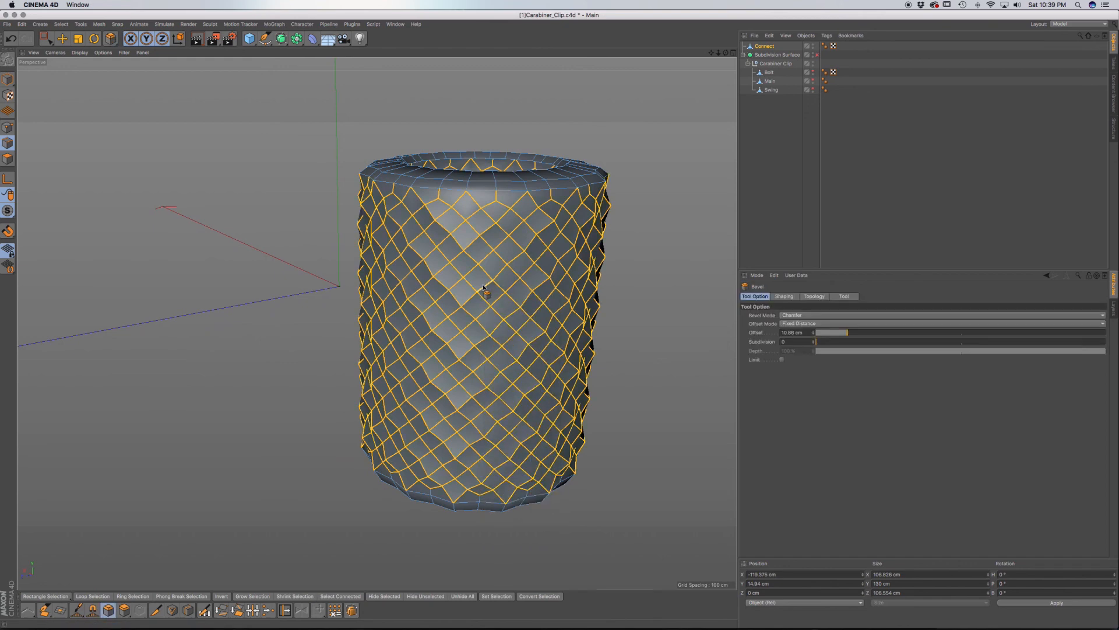
scroll(512, 268, up, 5)
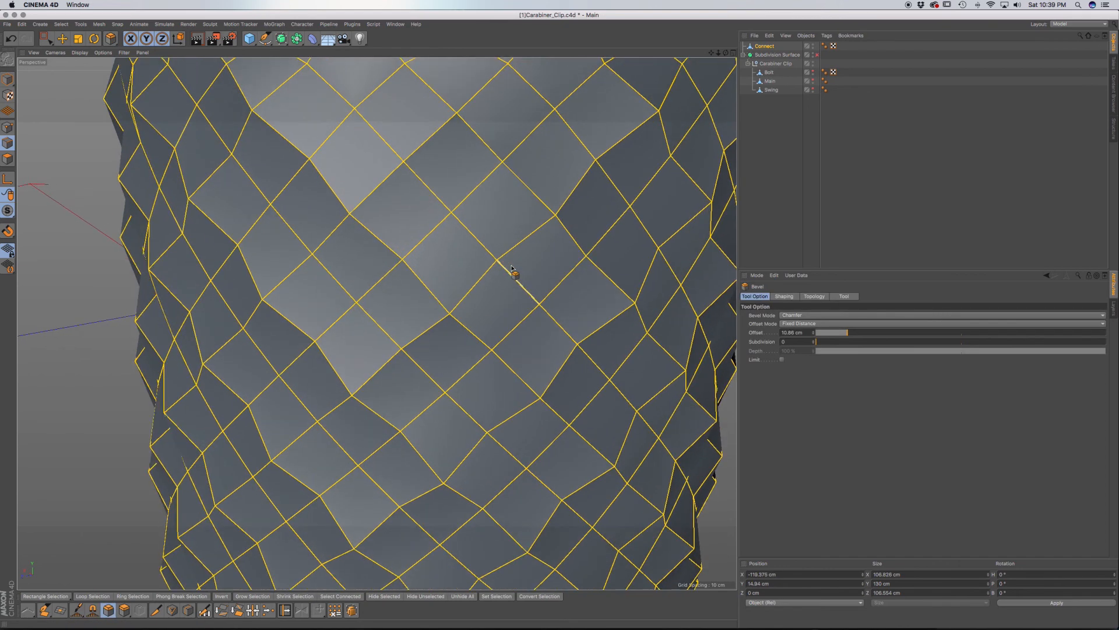
scroll(511, 268, up, 1)
drag(512, 268, 516, 266)
scroll(517, 266, down, 3)
alt+drag(446, 198, 415, 426)
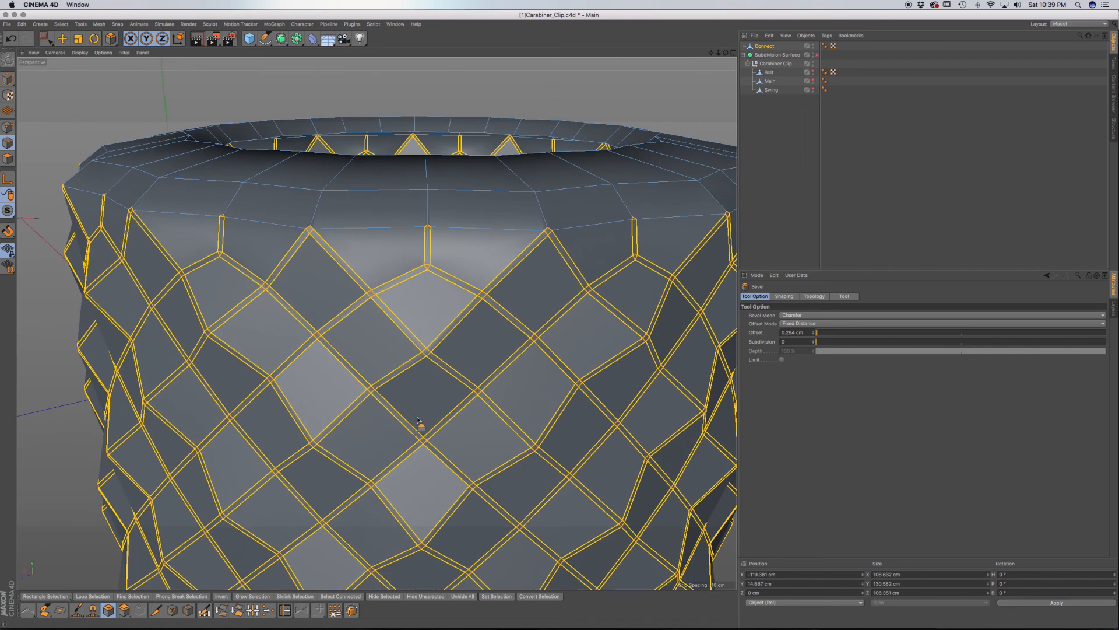
scroll(428, 240, up, 3)
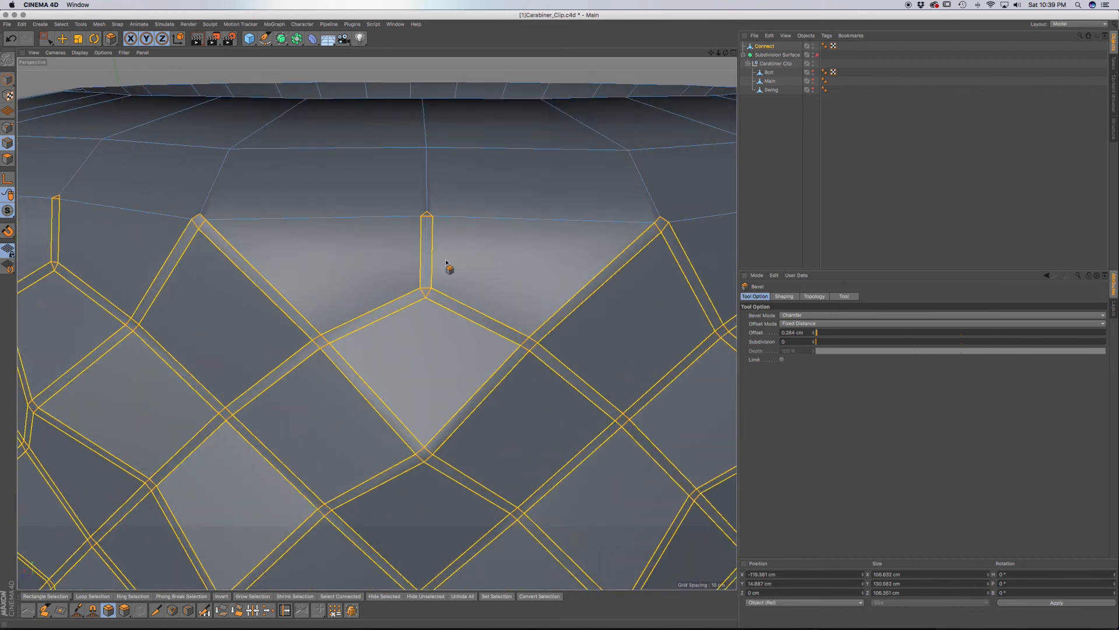
key(super+z)
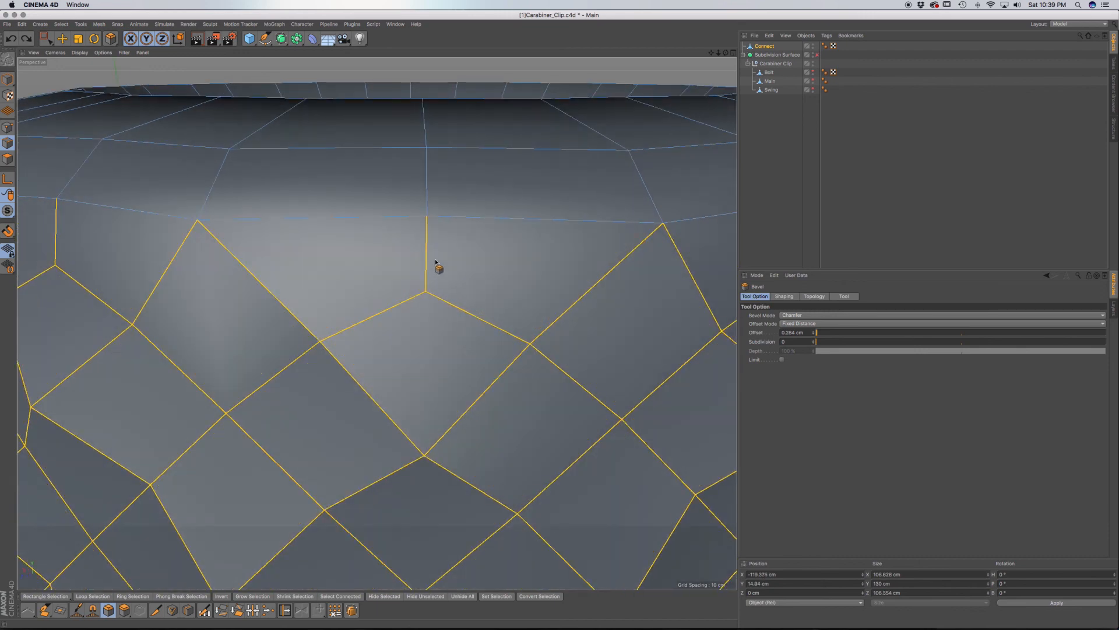
Step: Remove the short vertical edges that join the diamond grid to the rim from the edge selection, all around the sleeve
click(50, 42)
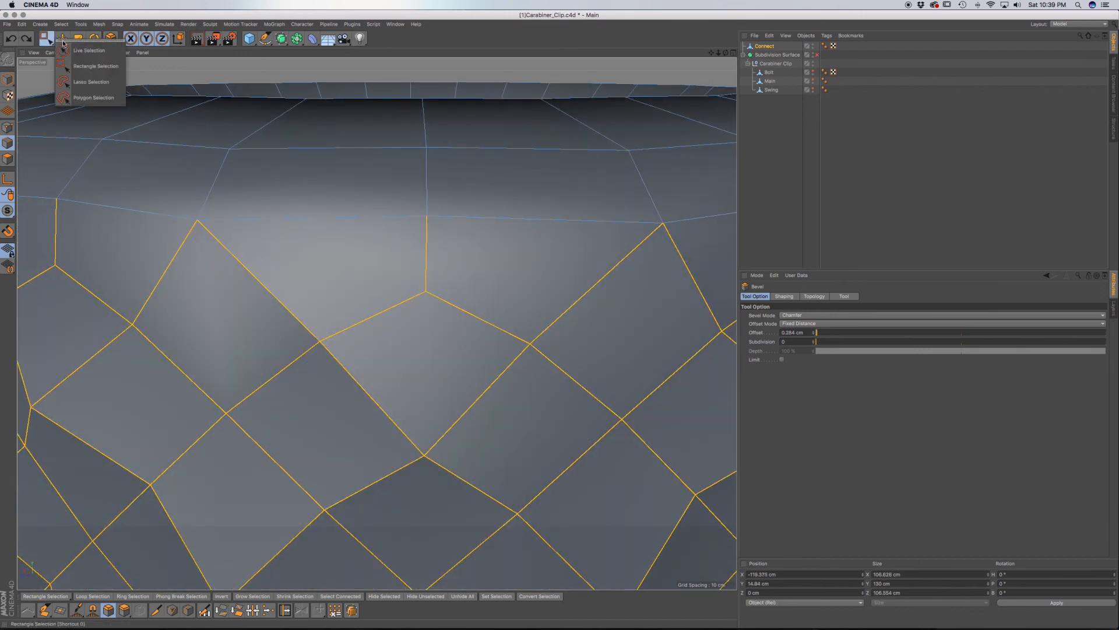
click(64, 50)
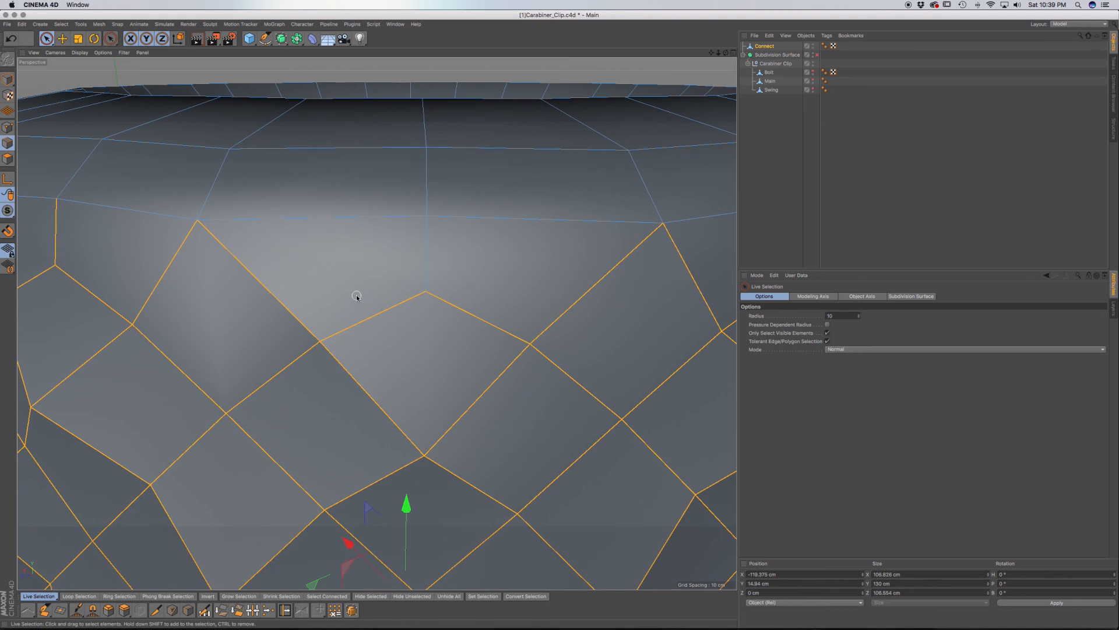
scroll(357, 297, down, 4)
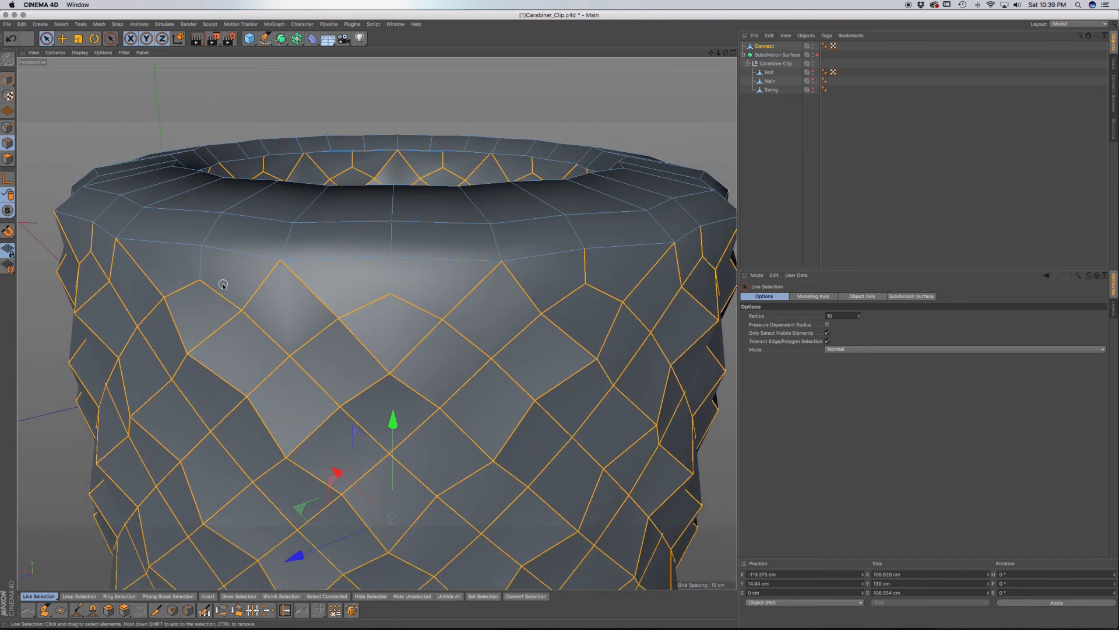
scroll(220, 284, down, 2)
alt+drag(220, 294, 509, 302)
alt+drag(411, 286, 457, 281)
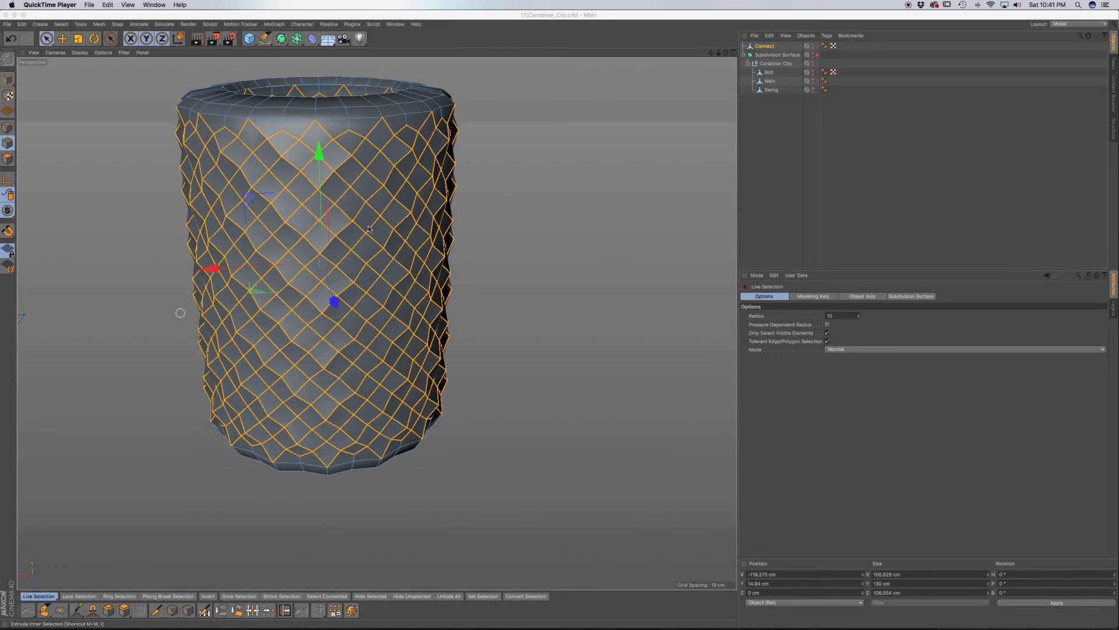
scroll(368, 228, up, 3)
alt+middle_drag(383, 124, 440, 153)
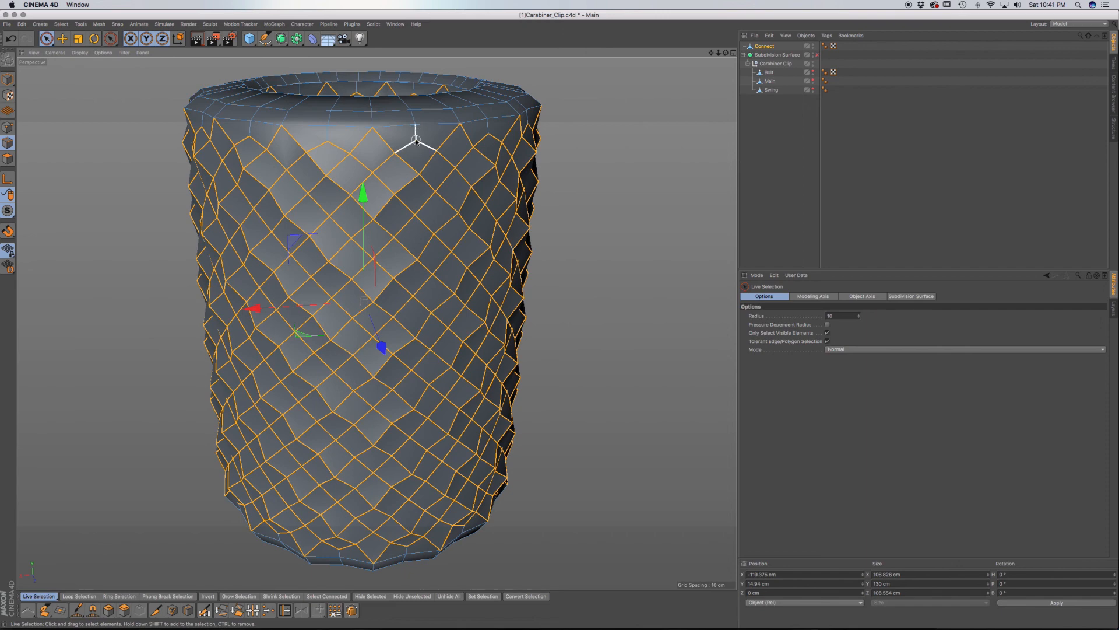
Step: Bevel the selected diamond-grid edges in Chamfer mode with an offset of about 0.224 cm and no subdivisions
right_click(362, 227)
click(362, 242)
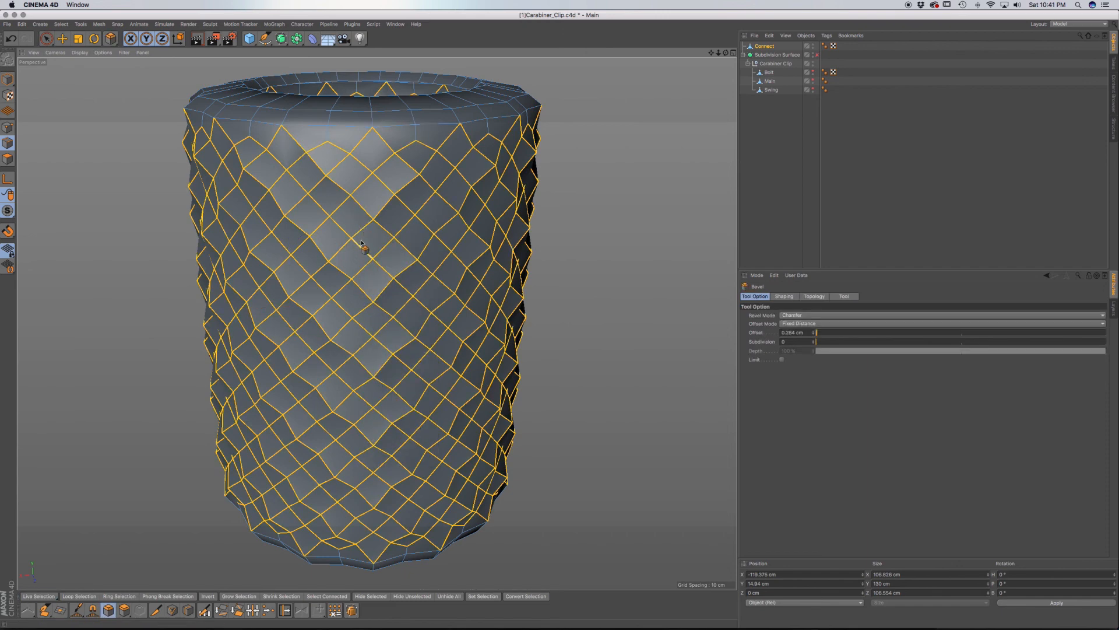
scroll(362, 241, up, 10)
drag(366, 236, 374, 236)
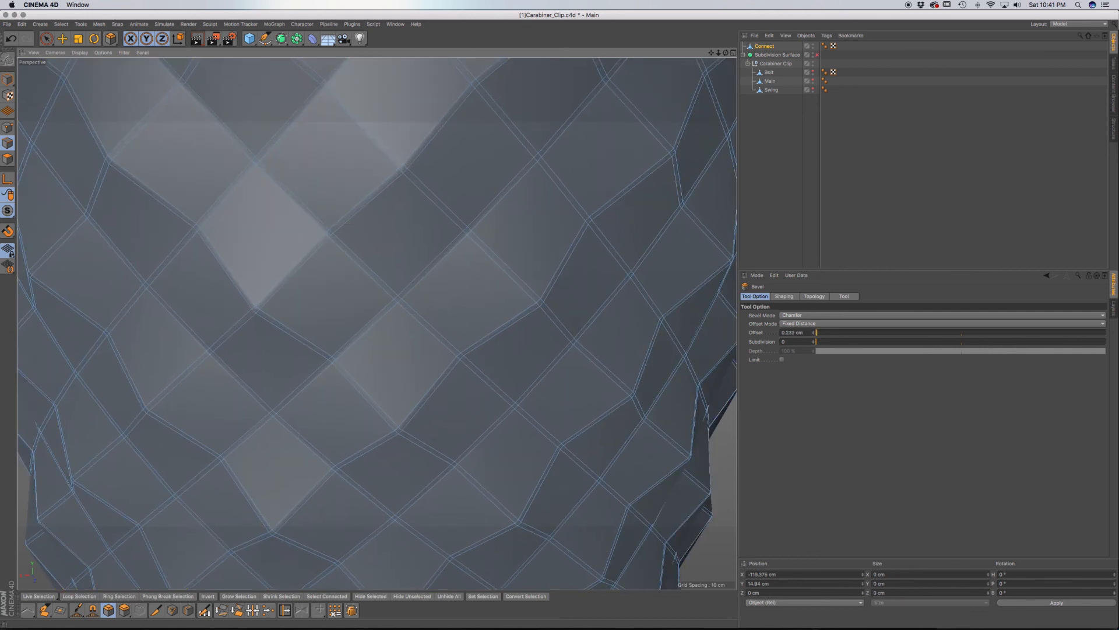
drag(374, 236, 375, 288)
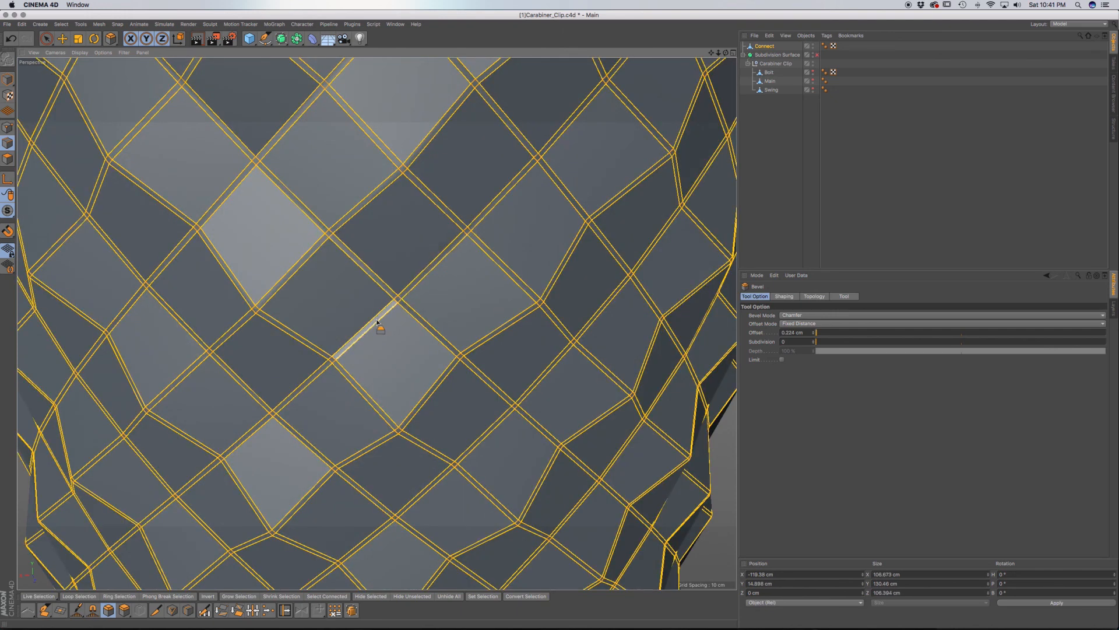
Step: Rename the Connect object as Twisty and place it inside the Carabiner Clip group, above Bolt
double_click(766, 46)
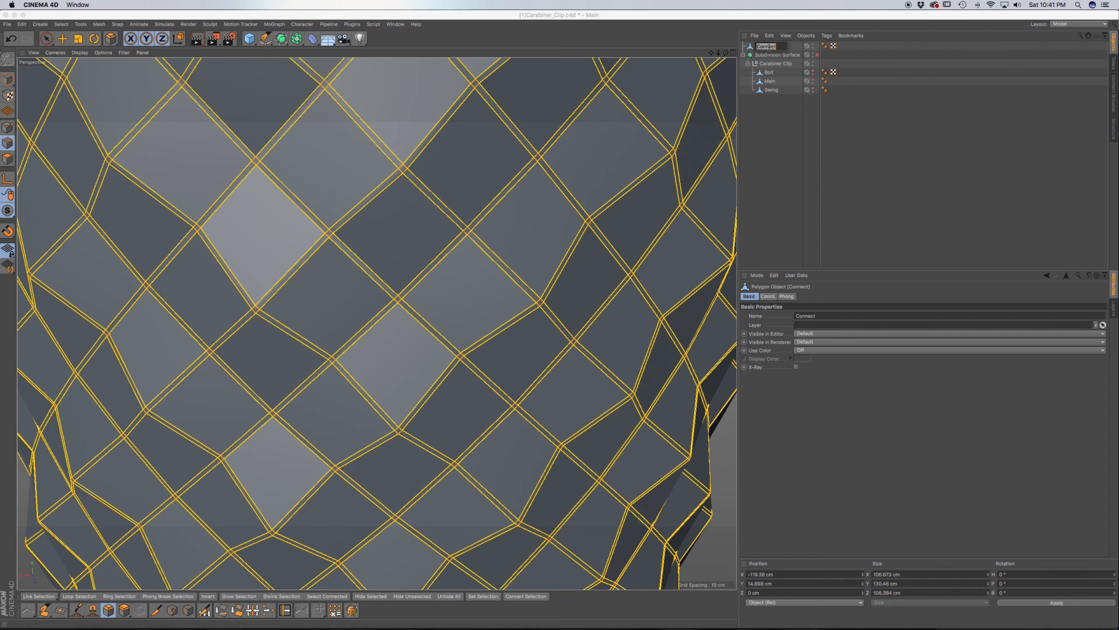
text(Twisty)
click(875, 147)
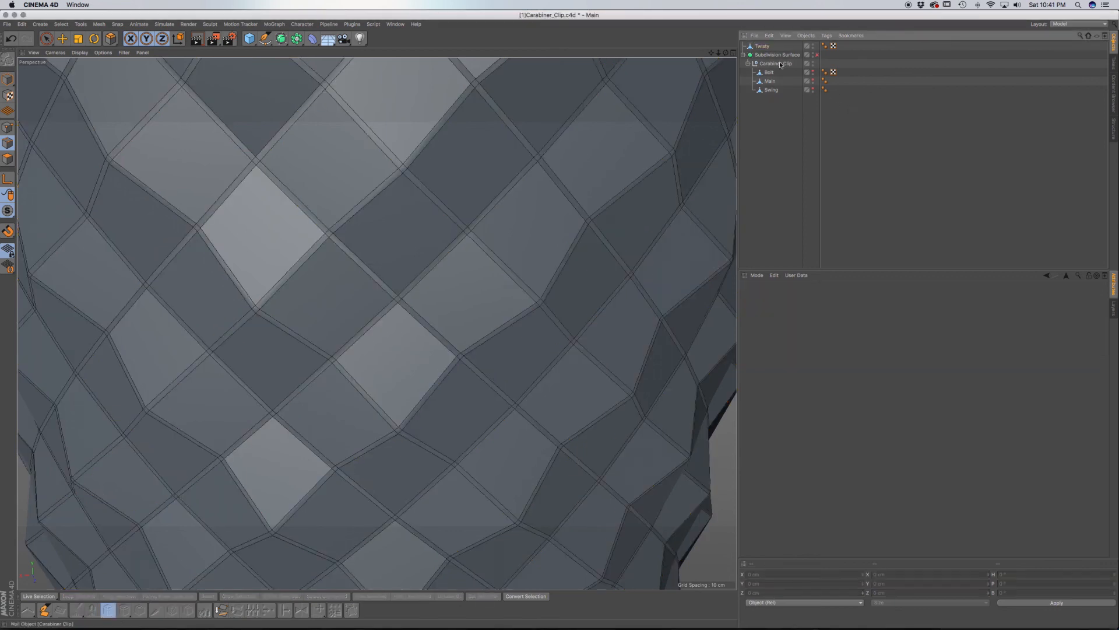
drag(764, 47, 773, 68)
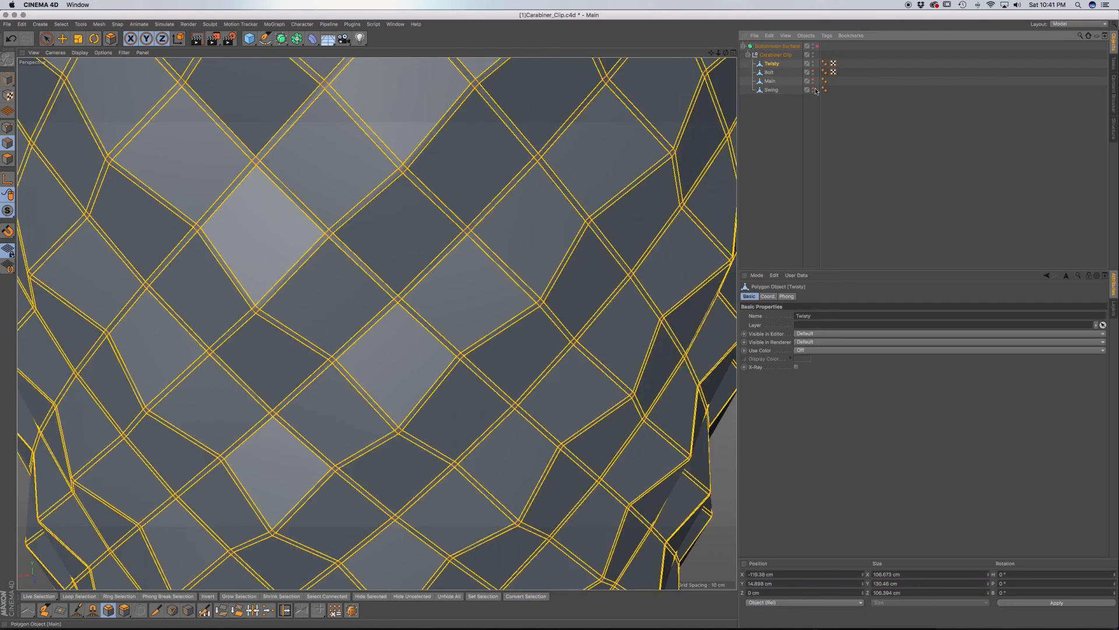
Step: Turn on the Subdivision Surface, clear the edge selection and render the view to check the smoothed sleeve
click(817, 46)
scroll(509, 322, down, 10)
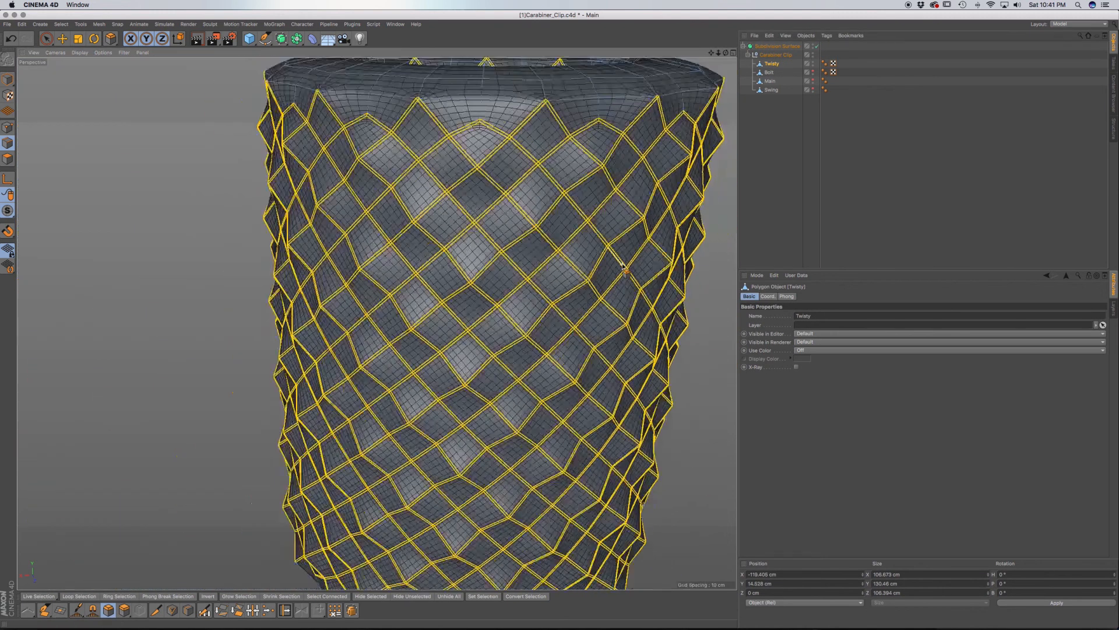
click(47, 39)
click(334, 262)
key(super+r)
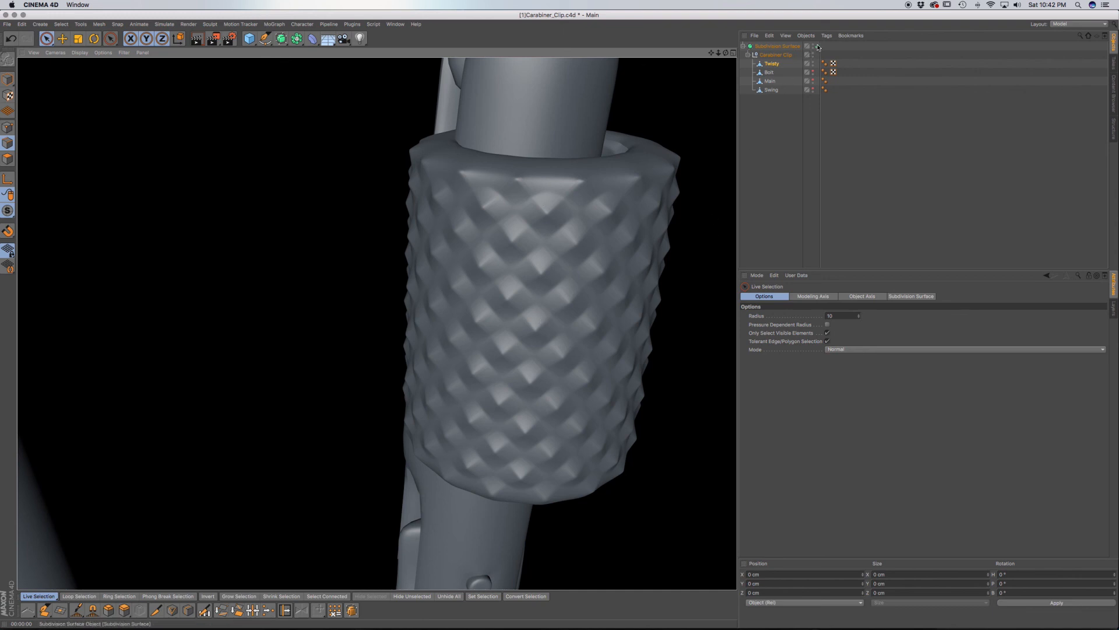
click(808, 153)
Step: Show the Bolt, Main and Swing parts in the viewport again and inspect how the sleeve fits around the gate
scroll(680, 249, down, 5)
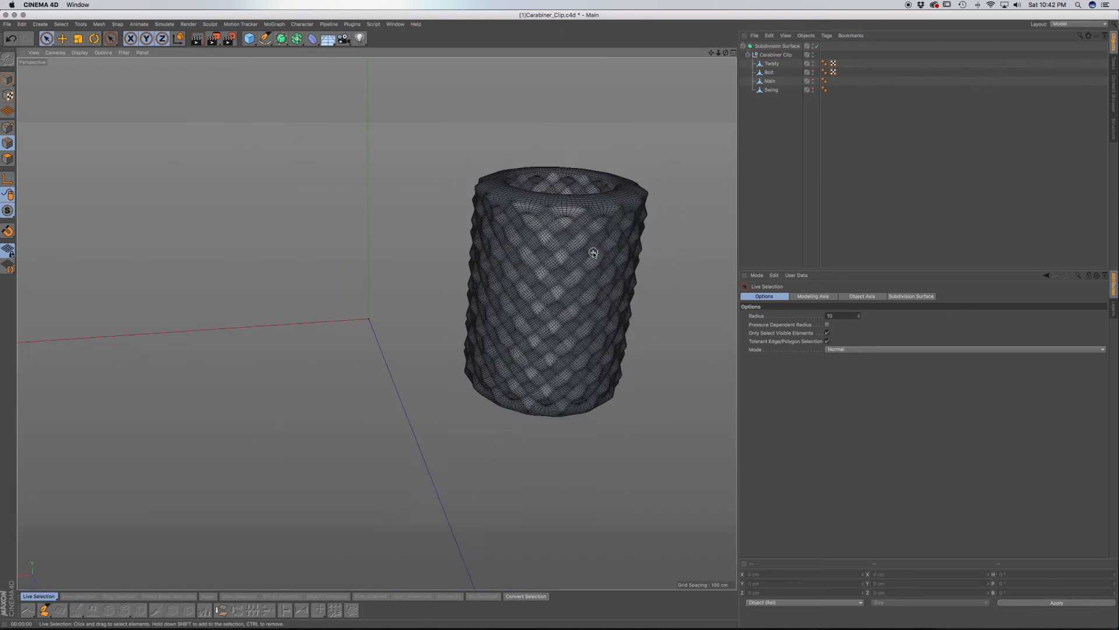
click(813, 71)
click(814, 82)
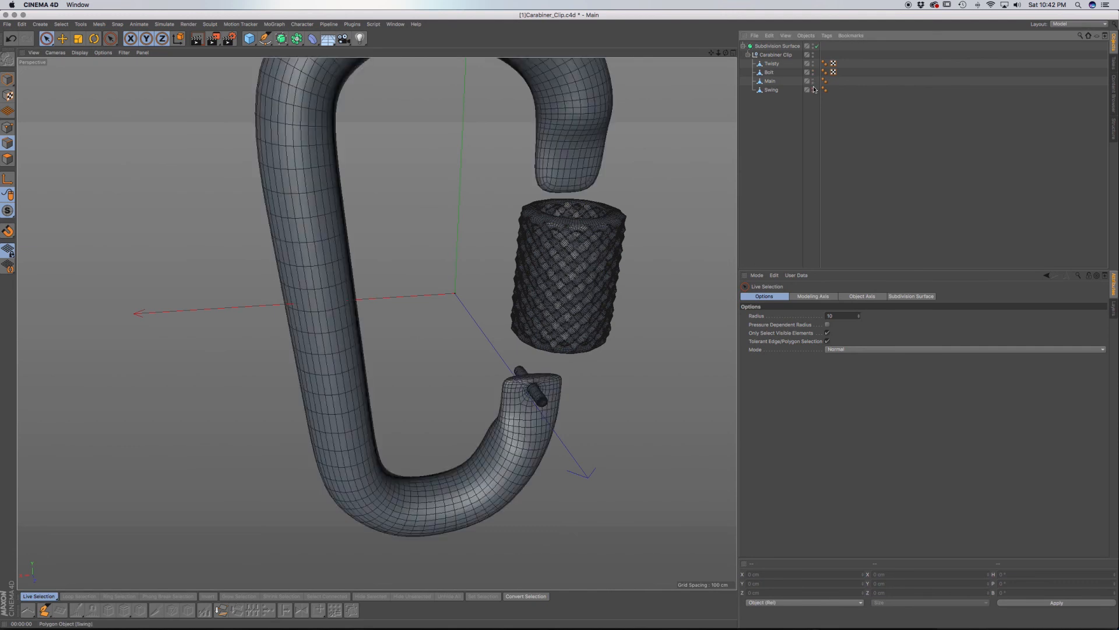
click(813, 89)
alt+drag(571, 315, 510, 289)
alt+drag(588, 283, 373, 275)
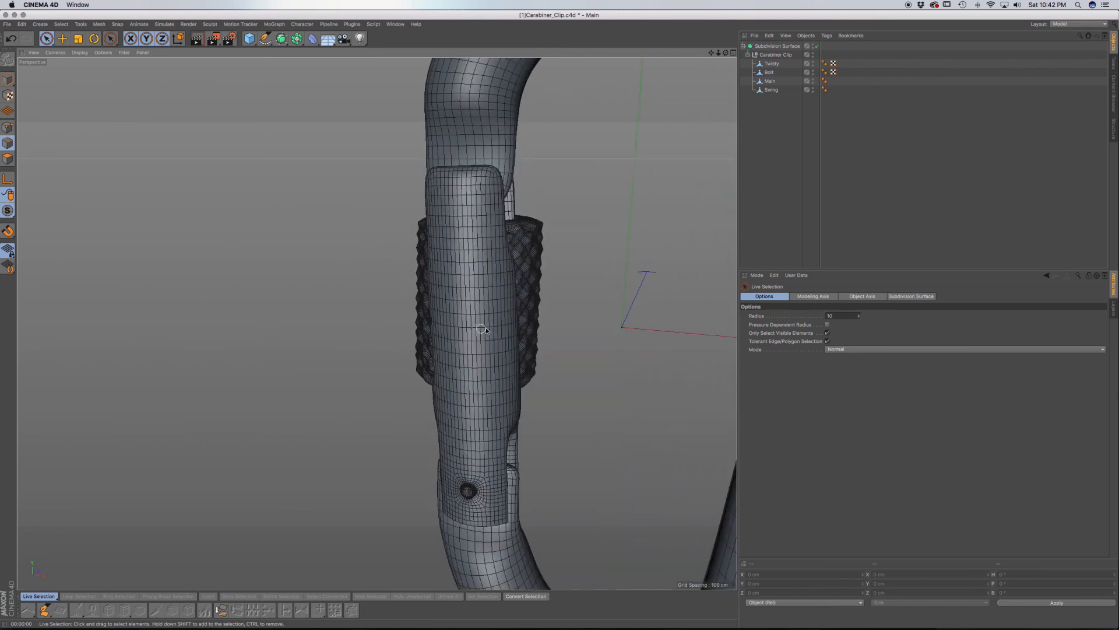
alt+drag(485, 328, 507, 331)
Step: In the front view, move only the axis of Twisty to the sleeve's centre, at X about -122 cm
key(F4)
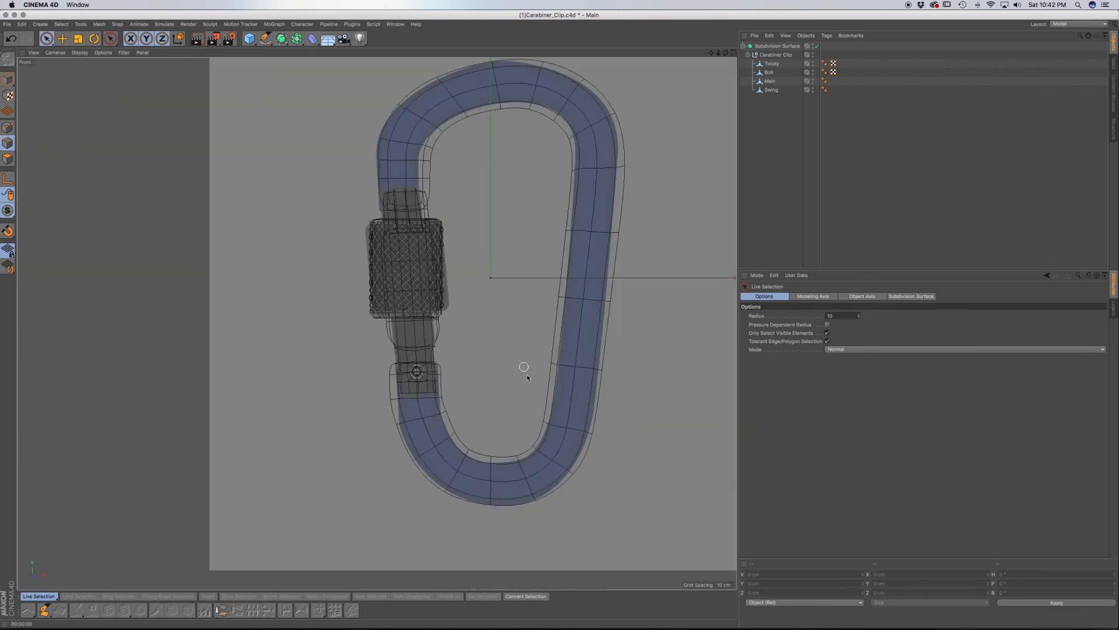
scroll(447, 284, up, 6)
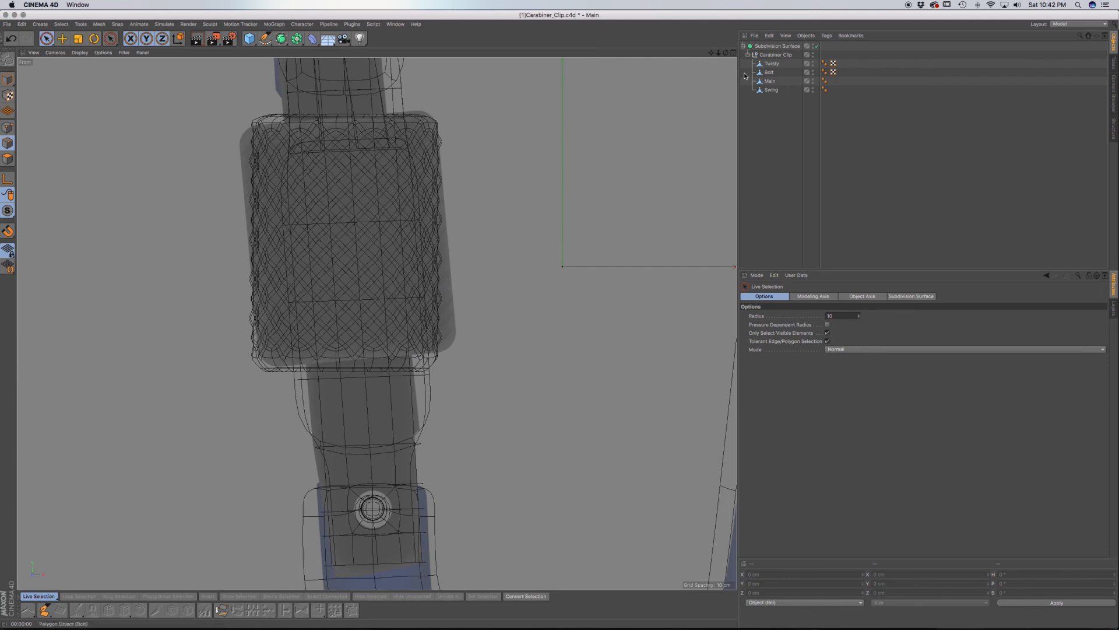
click(771, 63)
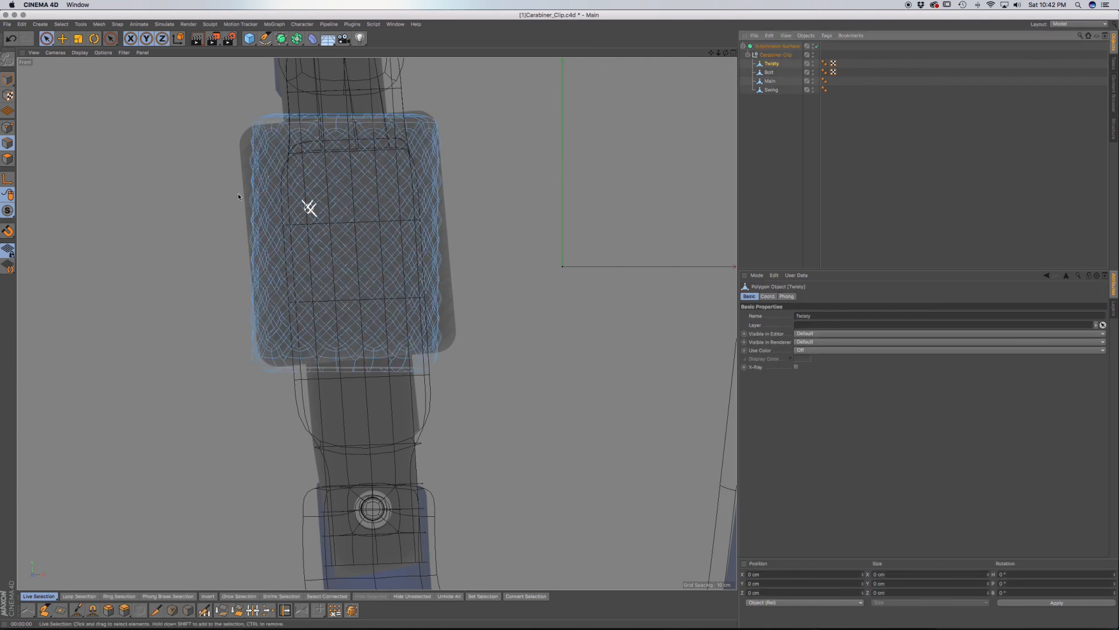
click(9, 78)
key(e)
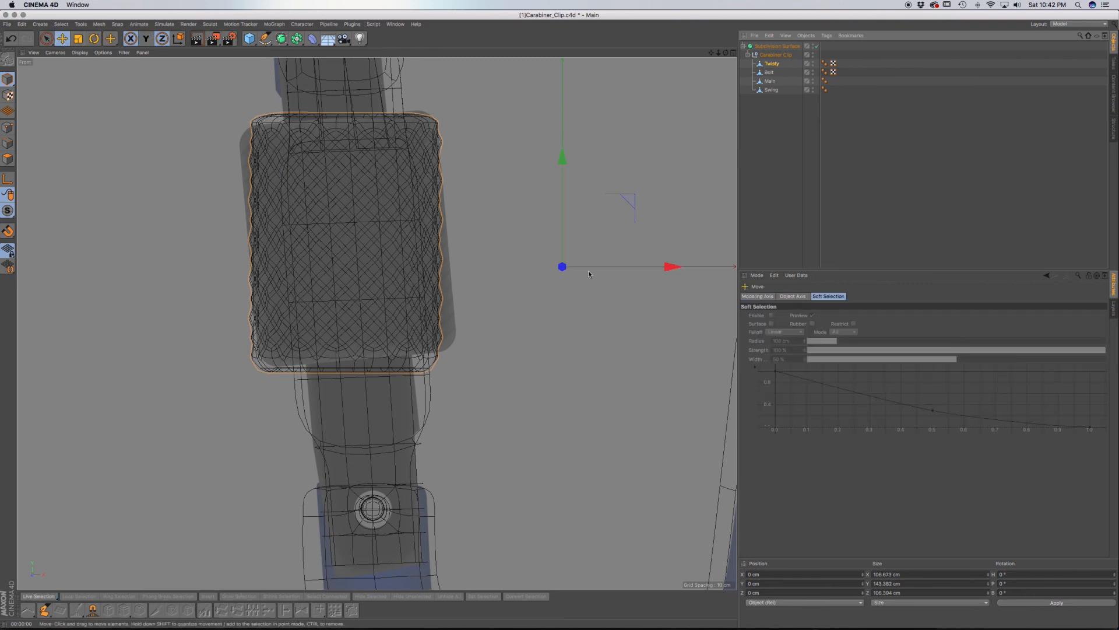
key(l)
drag(670, 266, 452, 266)
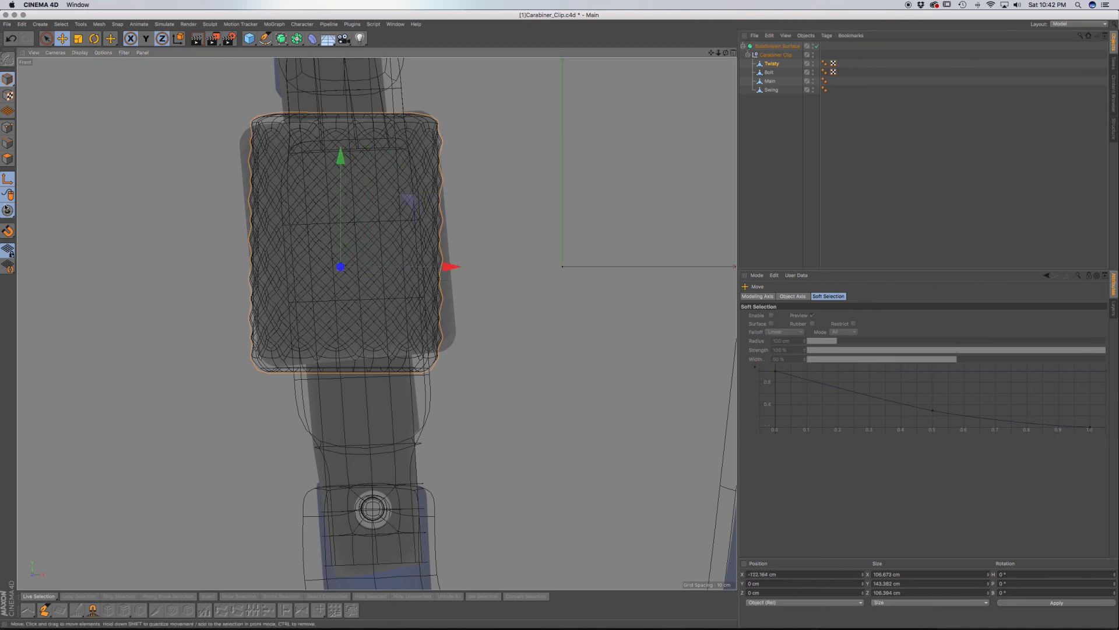
Step: Rotate Twisty about -4.4° in bank and shift it to X about -119.8 cm to match the tilted sleeve in the reference
key(r)
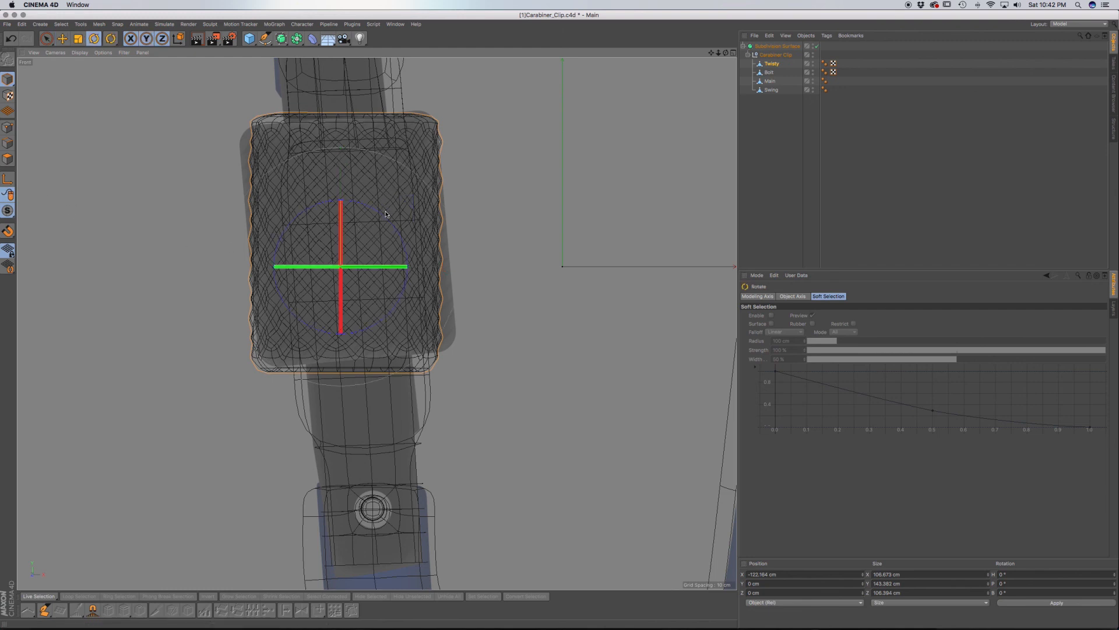
drag(382, 219, 379, 214)
key(e)
drag(450, 255, 454, 257)
Step: In the perspective view, centre Twisty around the gate at about X -118.7 cm and Z -24.4 cm
key(F1)
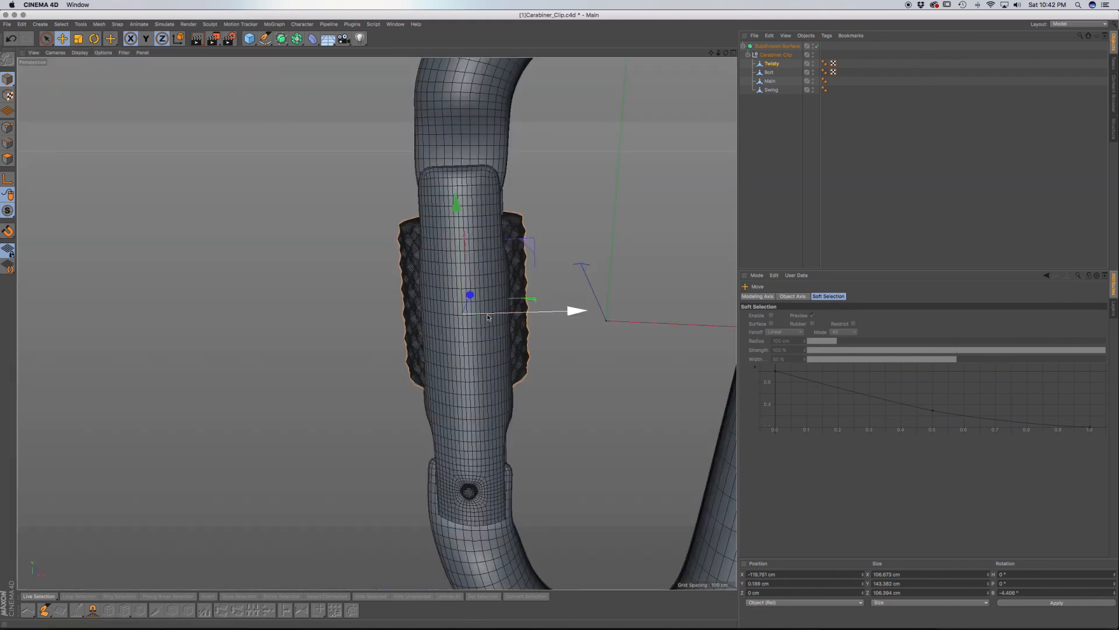
alt+drag(480, 329, 605, 251)
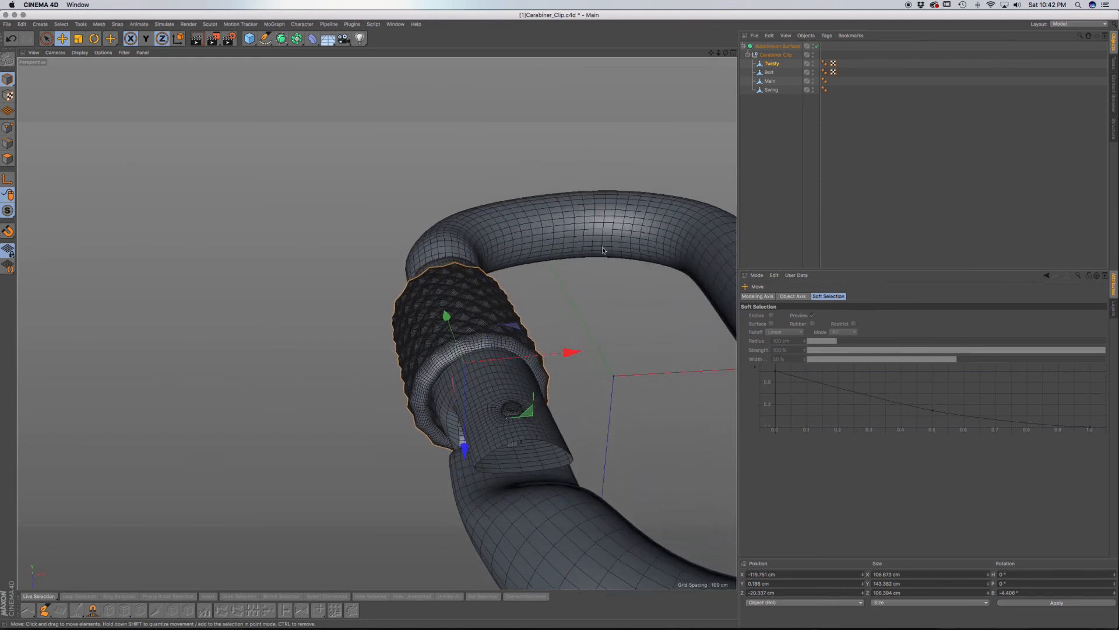
drag(568, 351, 571, 355)
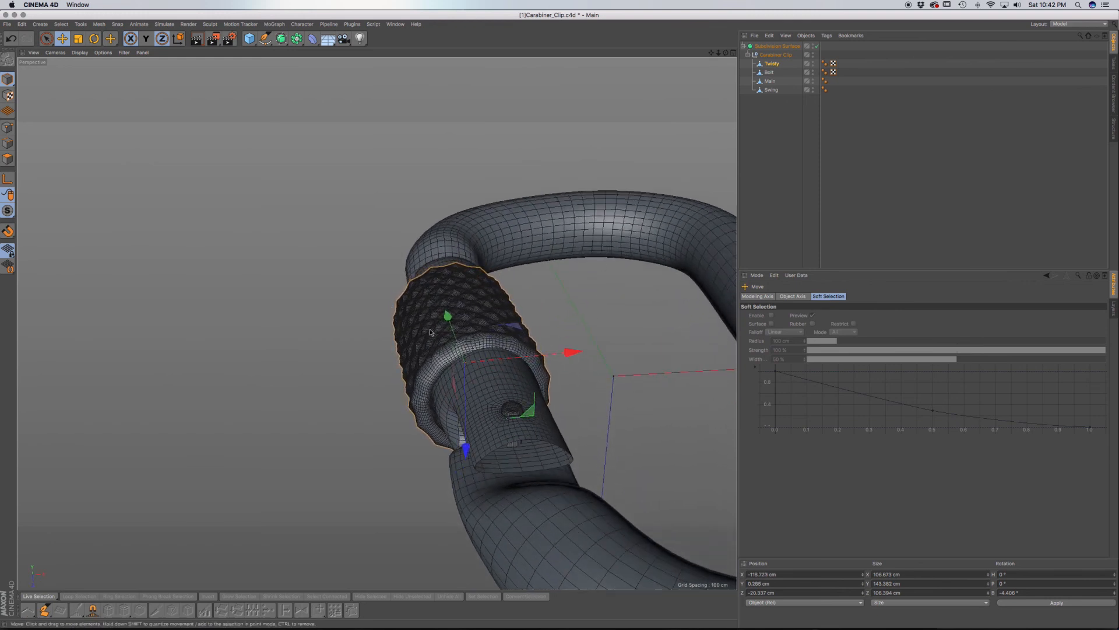
drag(465, 447, 607, 466)
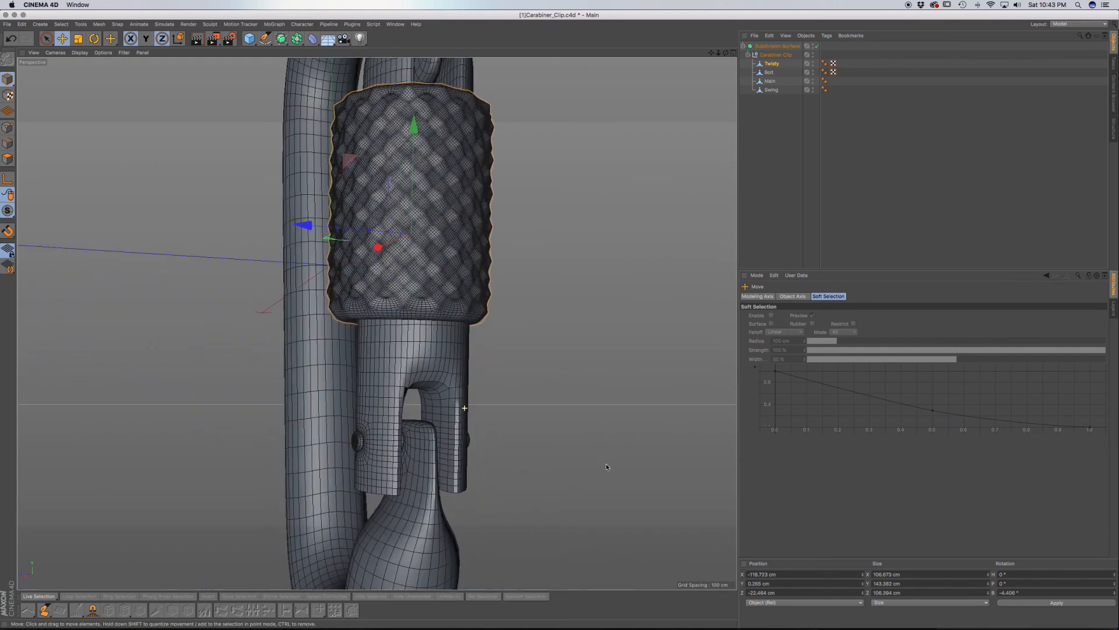
alt+drag(475, 279, 298, 350)
alt+middle_drag(449, 335, 389, 366)
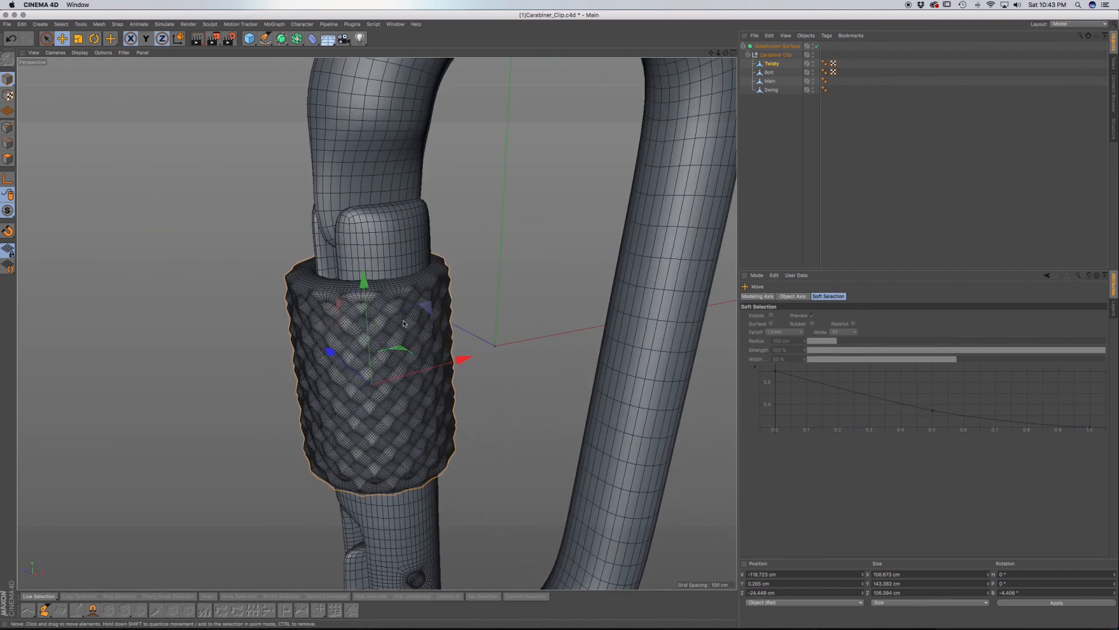
scroll(403, 323, down, 6)
alt+drag(404, 322, 407, 313)
scroll(408, 312, up, 3)
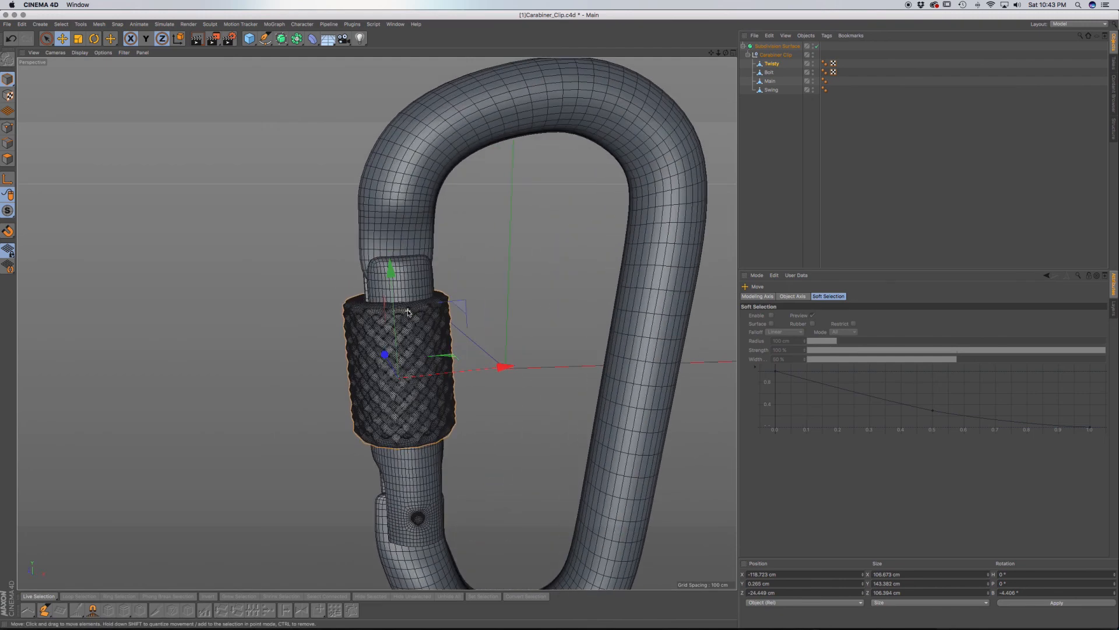
scroll(425, 318, up, 3)
mouse_move(422, 329)
alt+mouse_down()
mouse_move(420, 345)
mouse_move(359, 394)
alt+mouse_up()
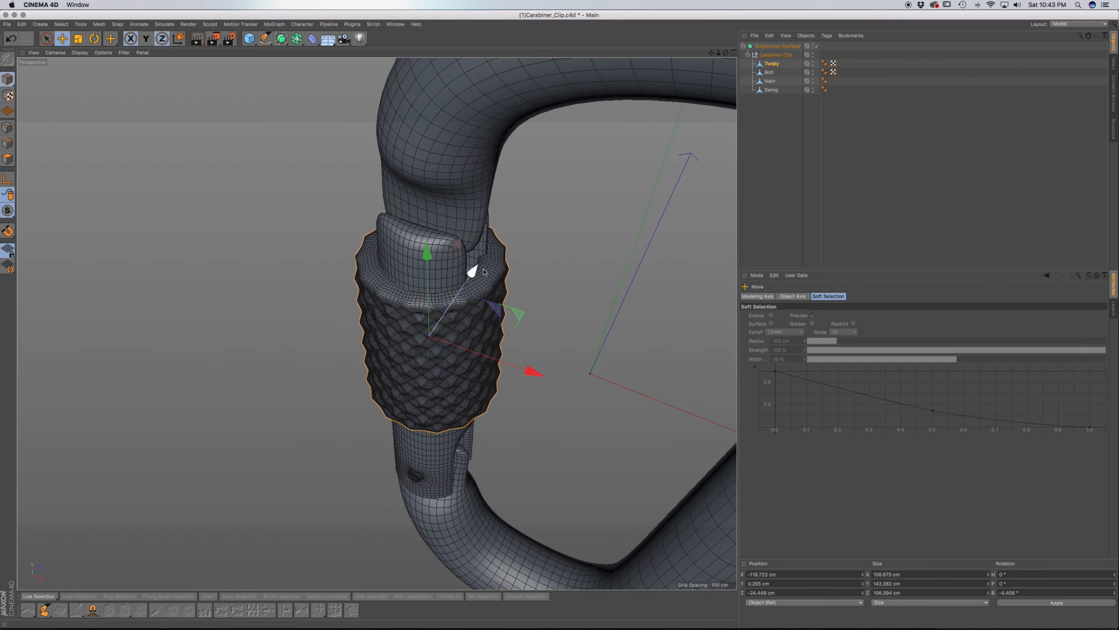
Step: Turn off the Subdivision Surface and check how the unsmoothed sleeve fits around the gate
click(772, 64)
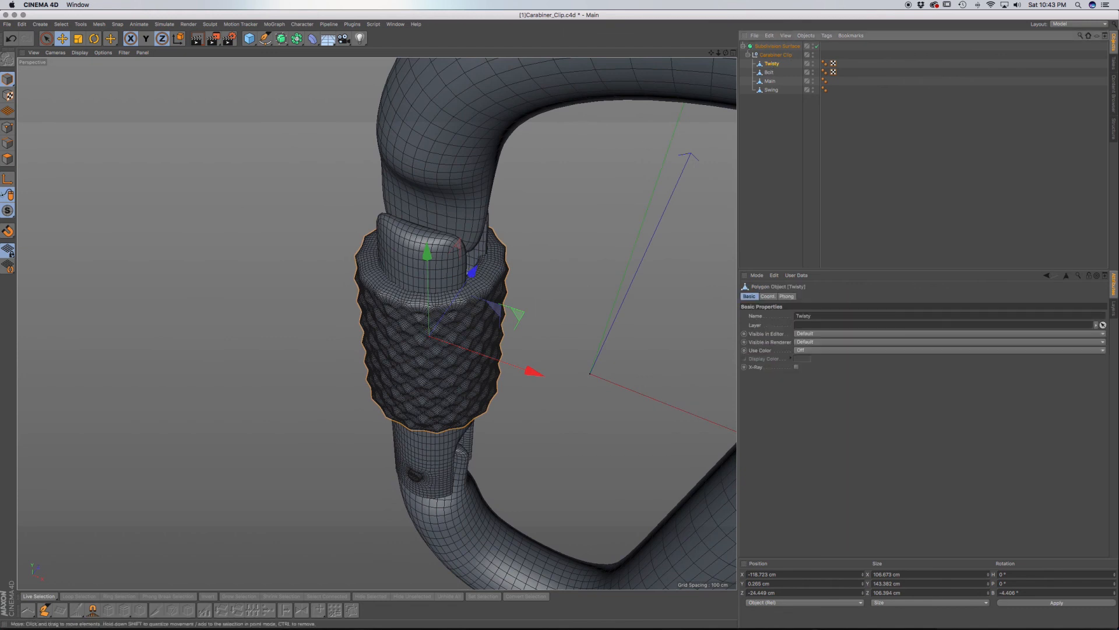
click(817, 47)
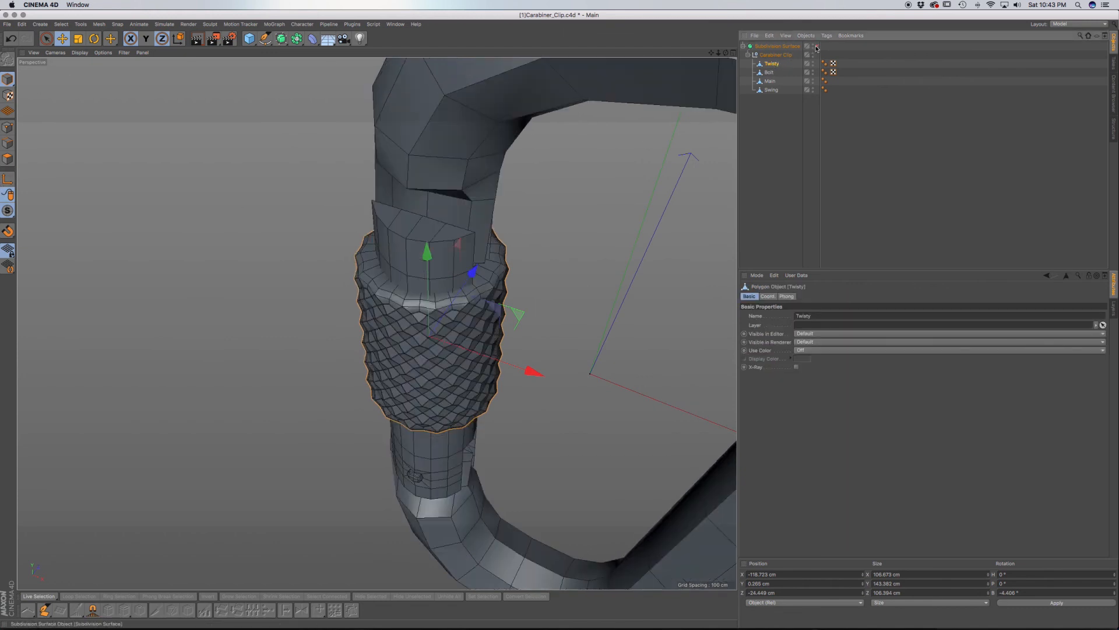
mouse_move(482, 295)
alt+mouse_down()
mouse_move(475, 231)
mouse_move(473, 309)
alt+mouse_up()
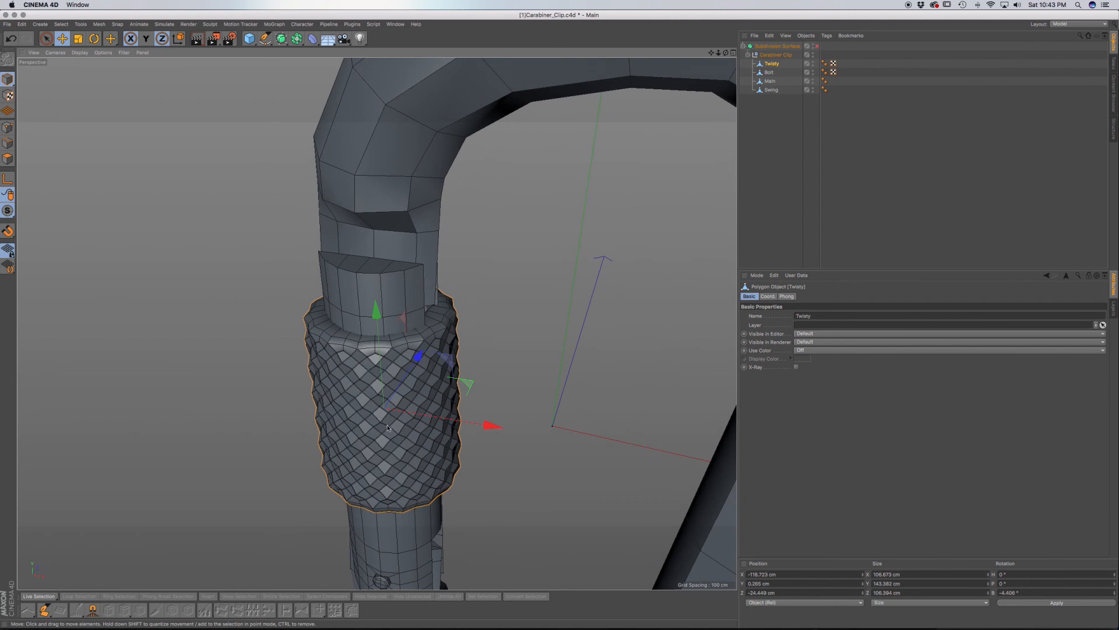
alt+middle_drag(388, 427, 390, 297)
alt+drag(405, 340, 405, 324)
scroll(405, 324, down, 3)
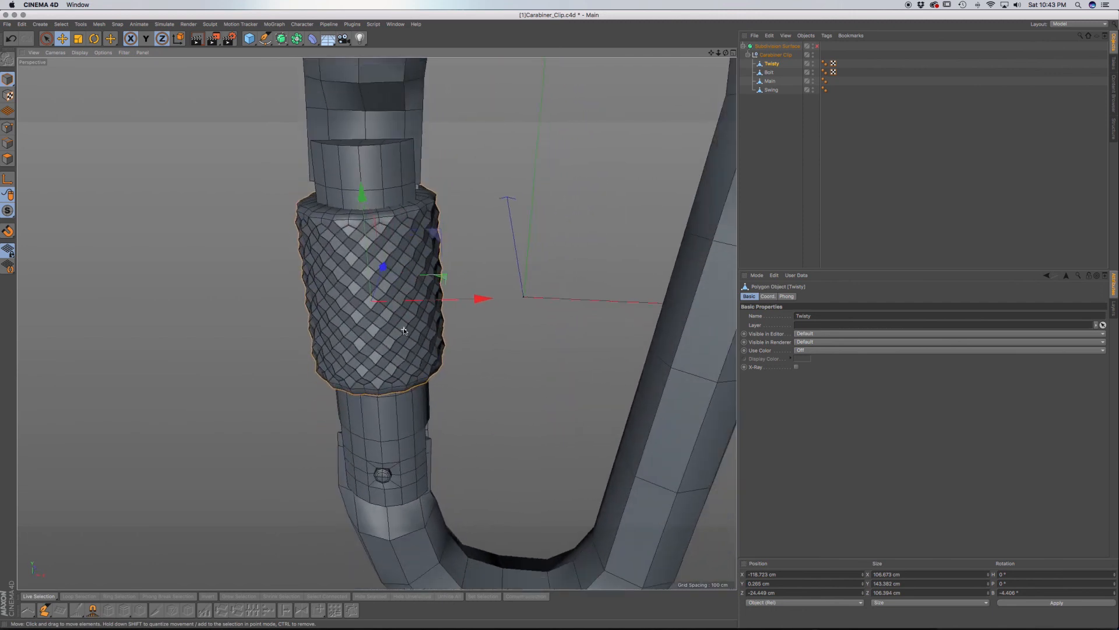
alt+middle_drag(406, 325, 400, 362)
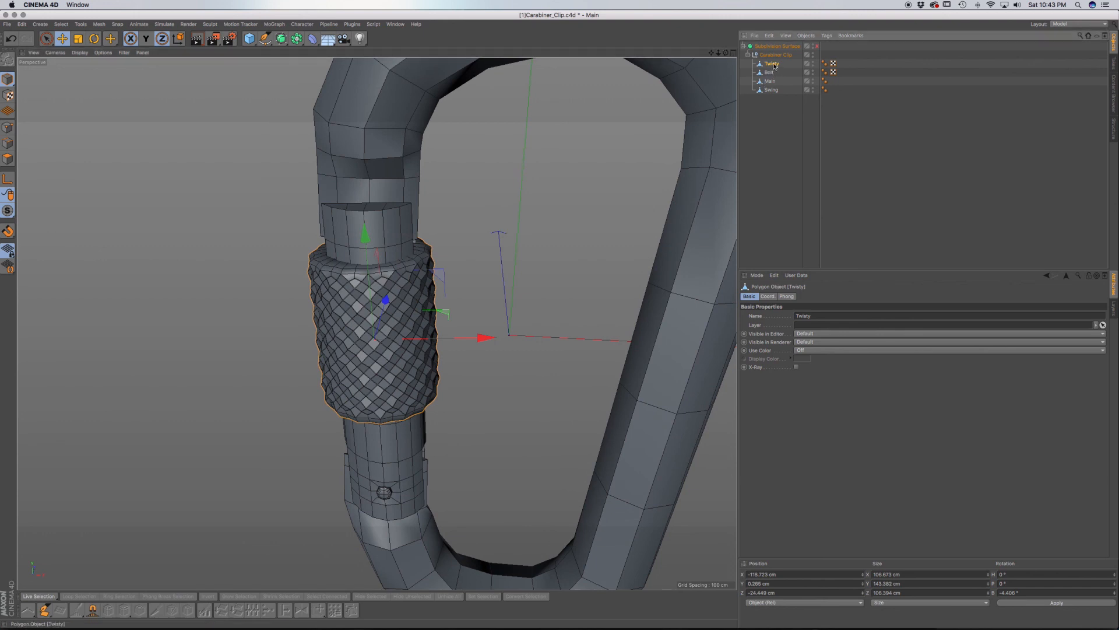
Step: Hide the Main and Swing parts in the viewport to expose the sleeve's opening
click(814, 80)
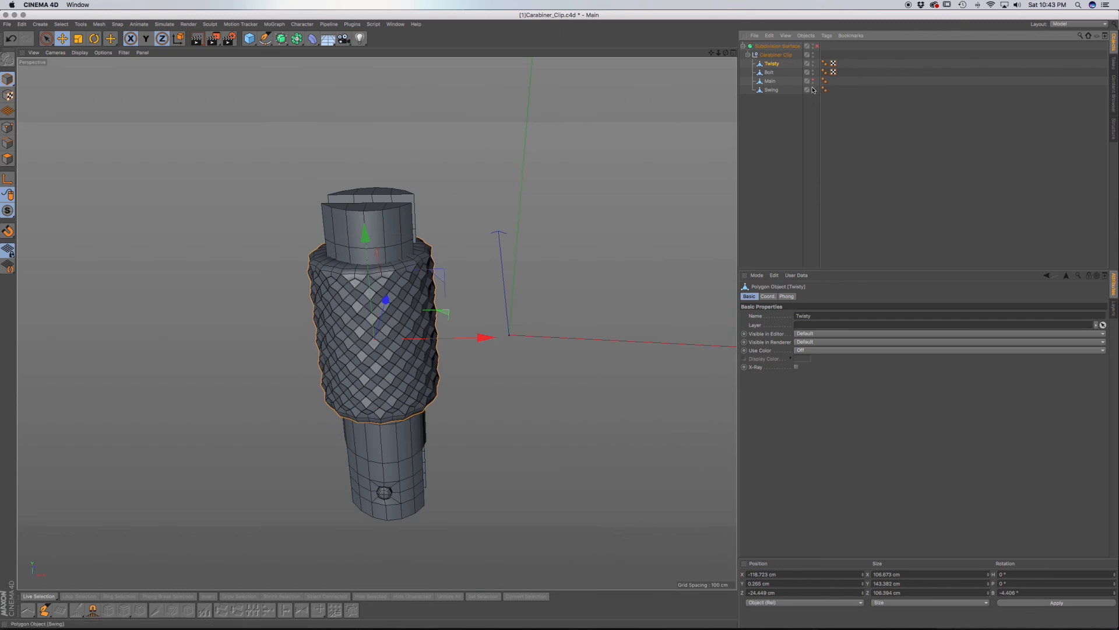
click(814, 89)
alt+drag(420, 274, 424, 319)
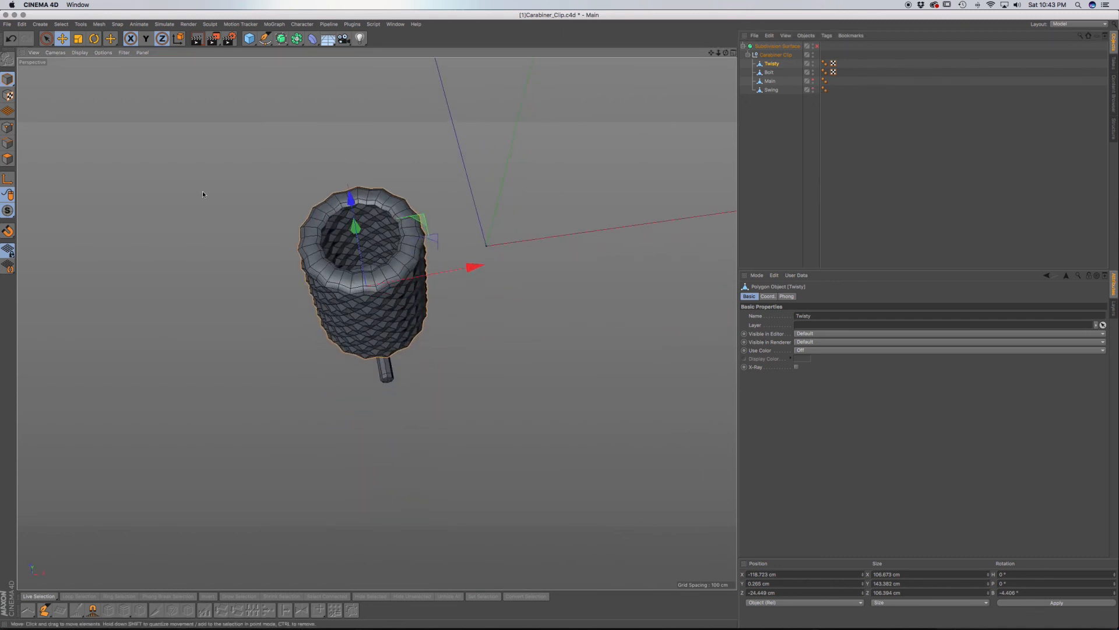
Step: Loop-select the two innermost edge loops at the sleeve's upper opening, with Select Boundary Loop turned off
click(5, 148)
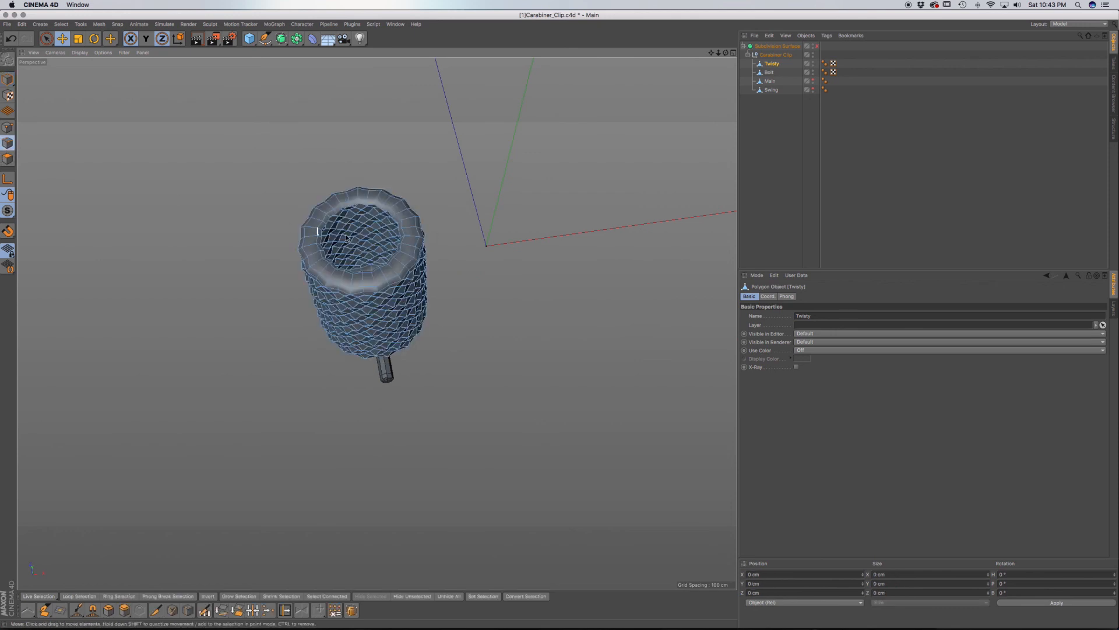
key(u)
key(l)
click(394, 220)
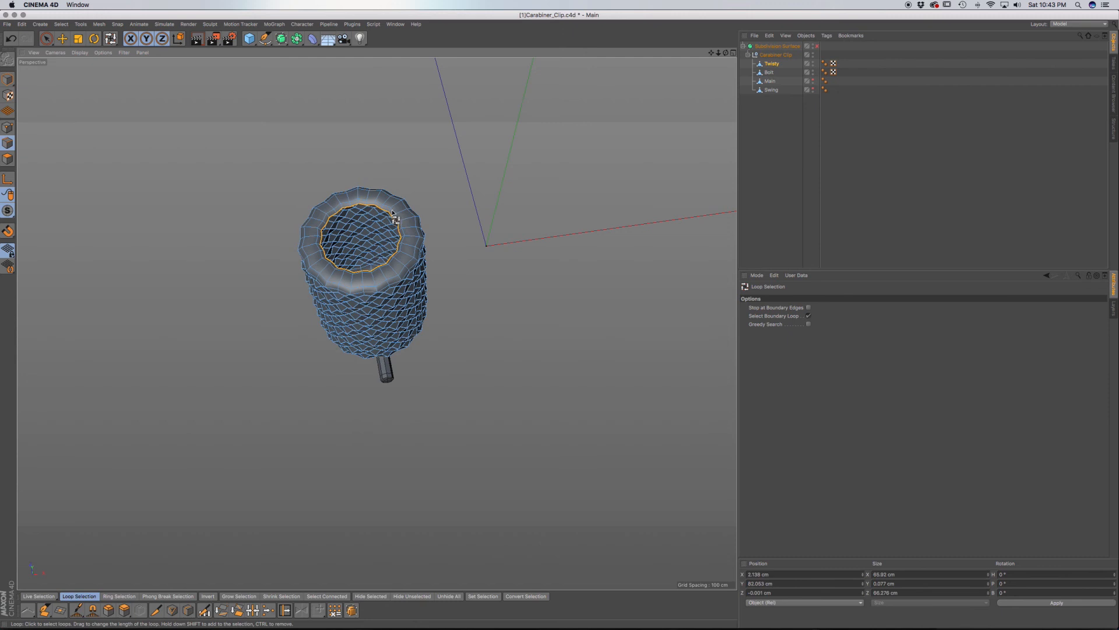
scroll(395, 216, up, 5)
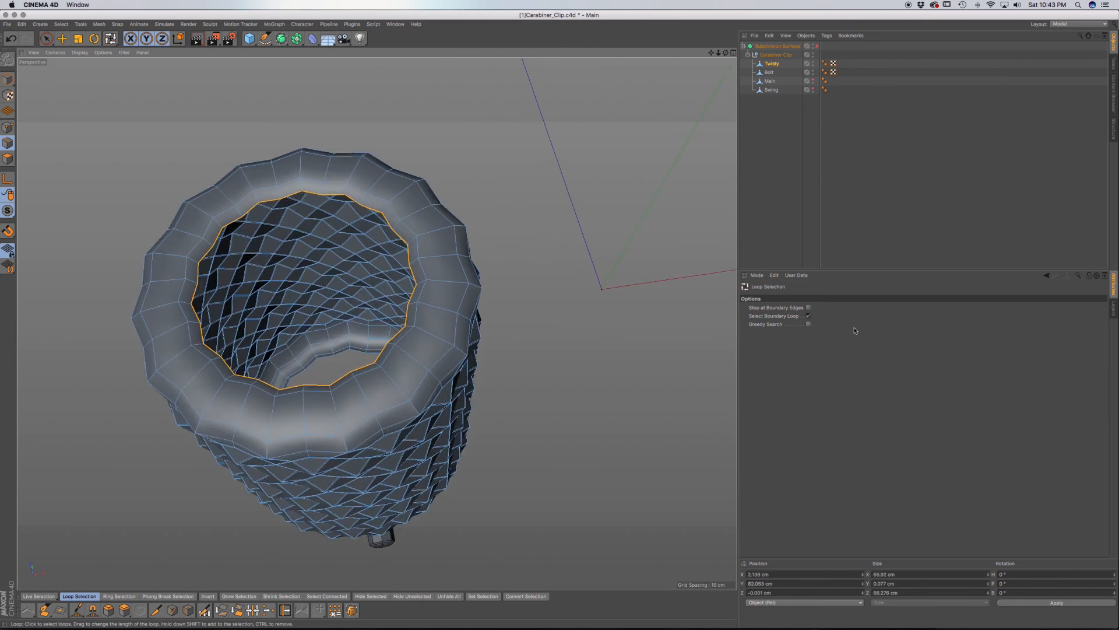
click(809, 315)
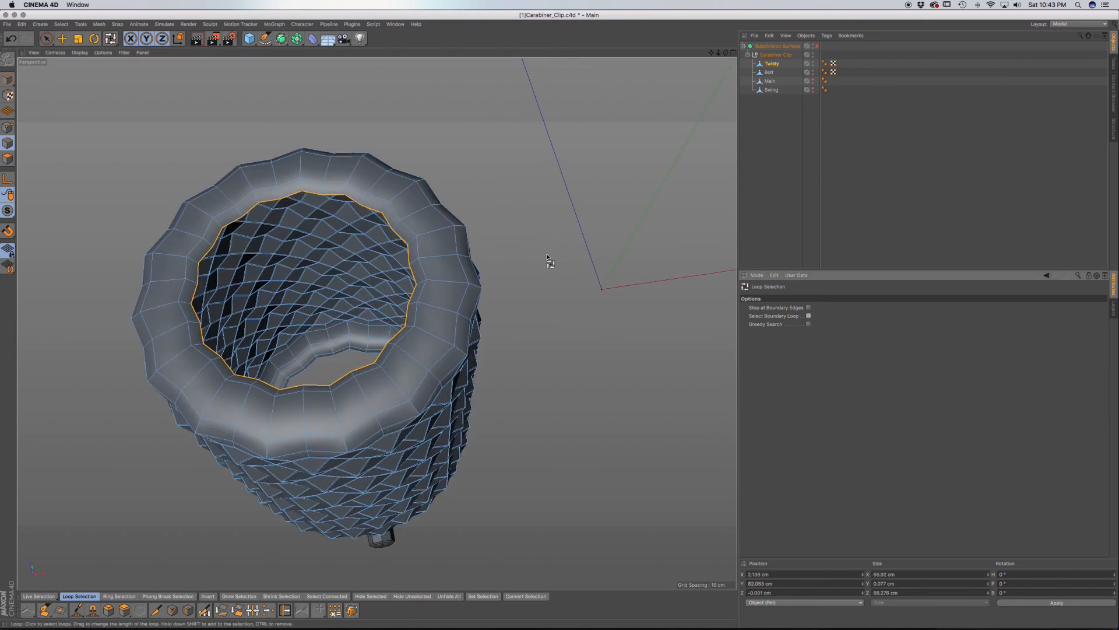
shift+click(397, 214)
Step: Add the two innermost edge loops at the sleeve's lower opening to the selection
alt+middle_drag(436, 391, 415, 218)
alt+drag(428, 343, 420, 174)
alt+drag(385, 387, 412, 319)
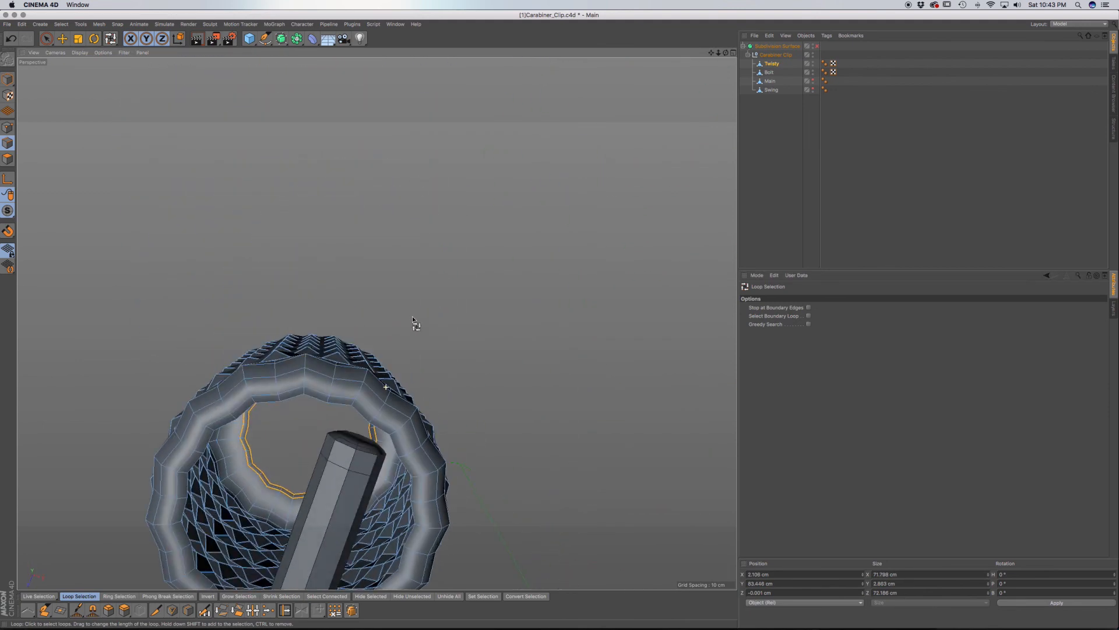
shift+click(357, 410)
shift+click(361, 411)
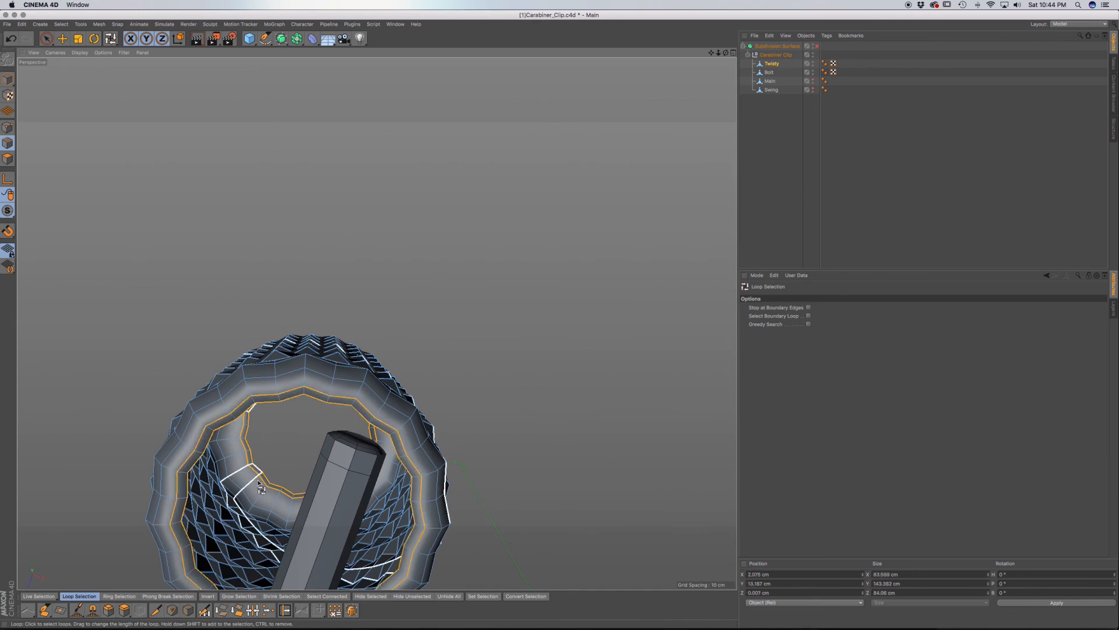
Step: Inspect the selected rim loops and the inside of the sleeve from both ends
scroll(255, 469, up, 5)
scroll(252, 469, up, 10)
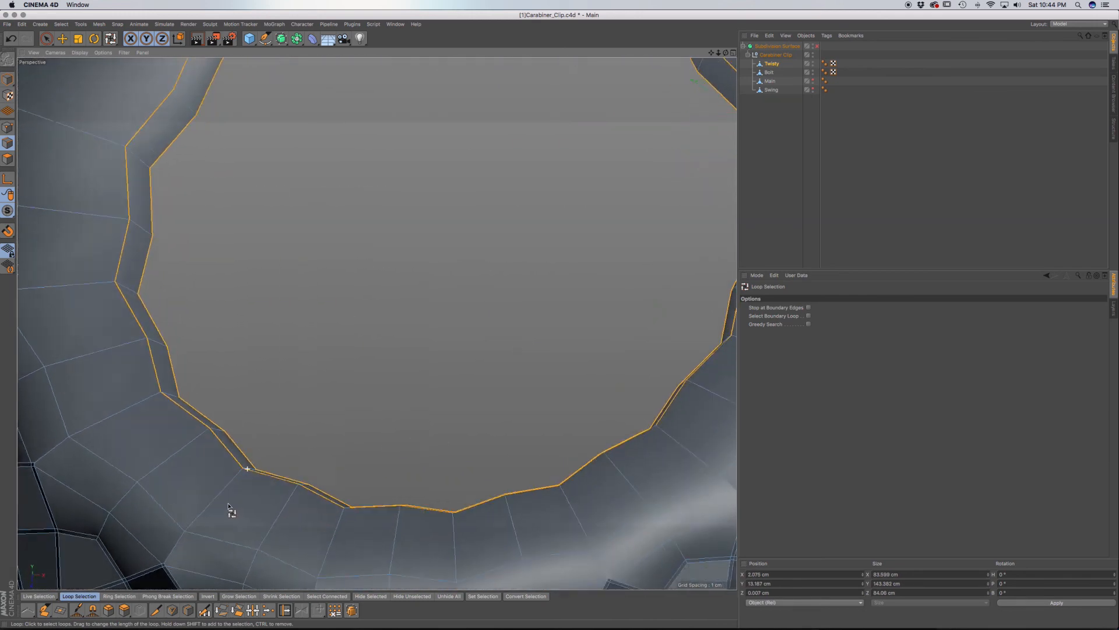
scroll(215, 533, down, 3)
scroll(250, 513, up, 5)
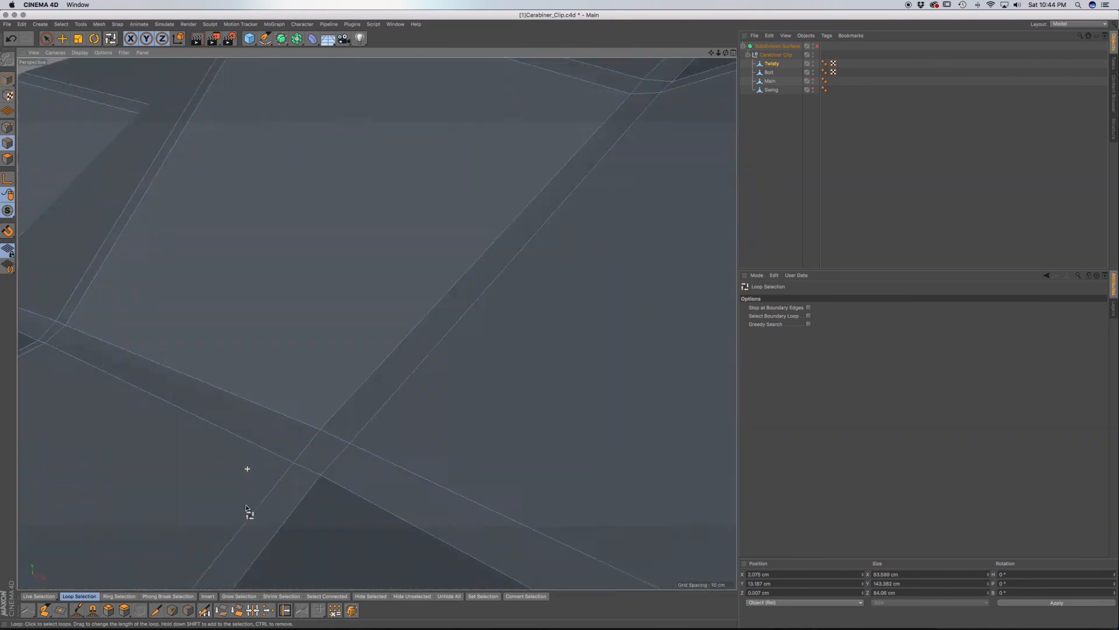
scroll(239, 513, down, 12)
scroll(246, 489, down, 8)
alt+drag(291, 466, 402, 99)
alt+drag(412, 178, 489, 239)
scroll(387, 133, down, 5)
alt+middle_drag(389, 122, 421, 362)
alt+drag(411, 236, 410, 350)
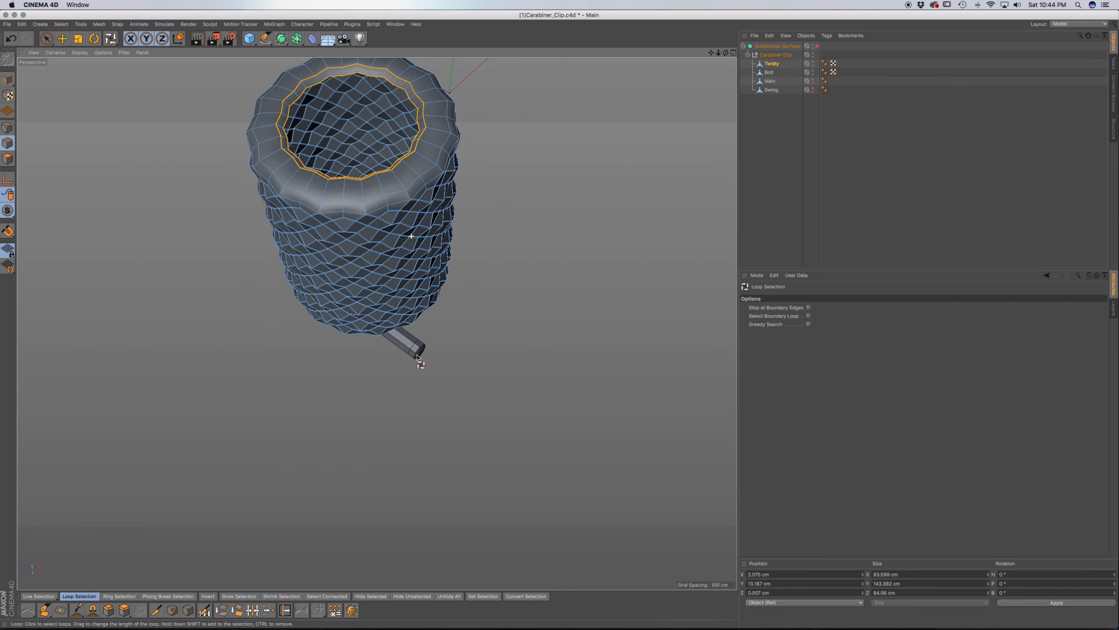
Step: Show the Main and Swing parts in the viewport again and view the sleeve's upper rim
click(813, 79)
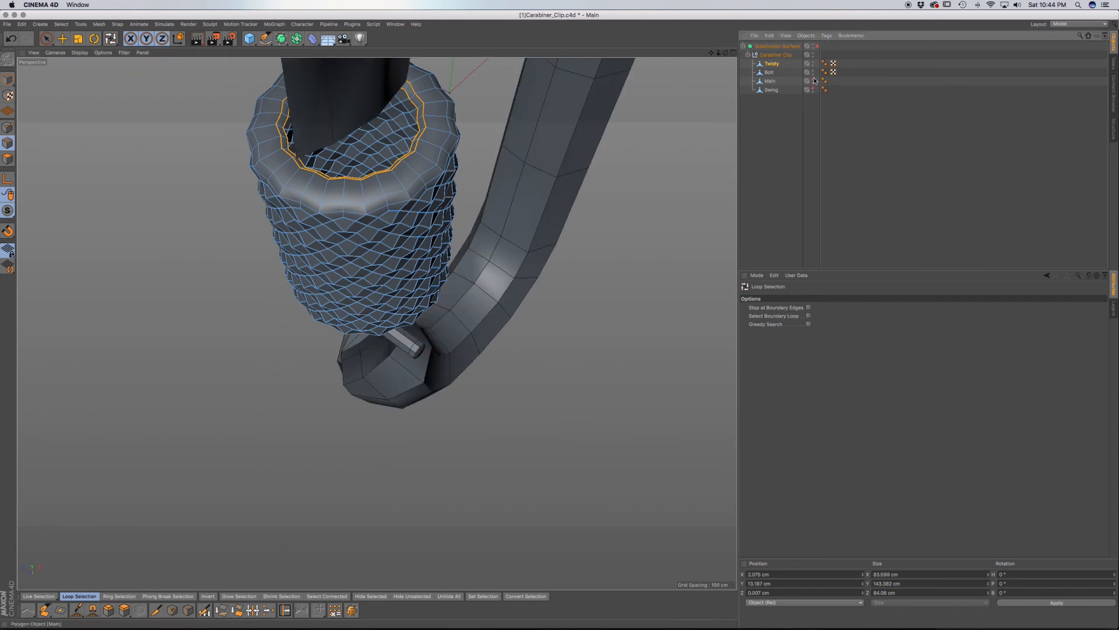
click(814, 88)
alt+drag(457, 170, 356, 239)
key(t)
drag(377, 184, 381, 186)
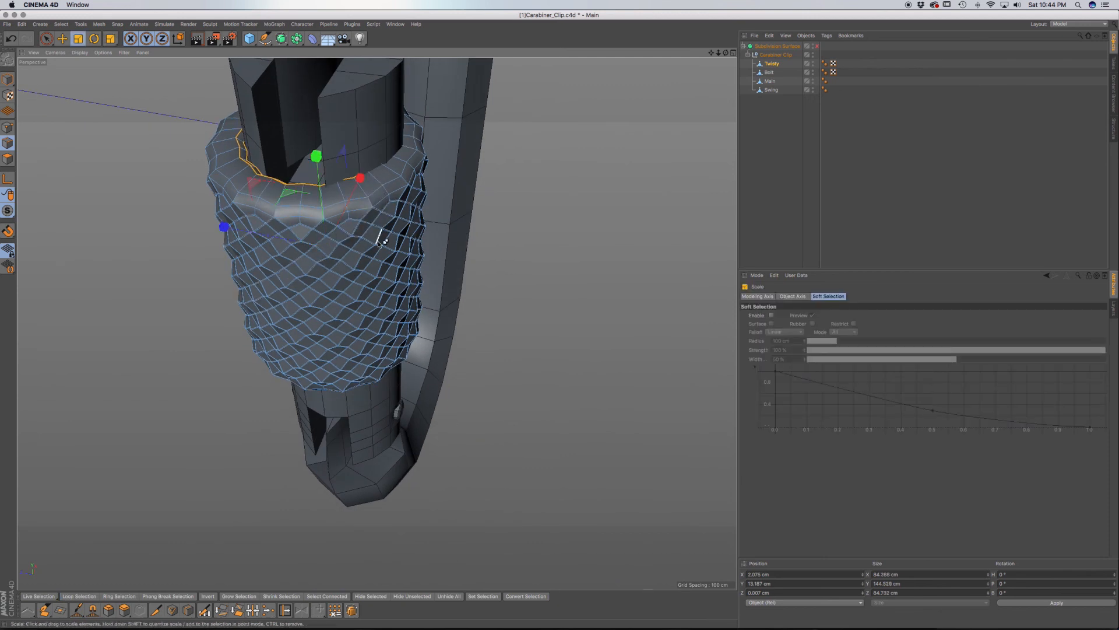
key(super+z)
alt+drag(353, 289, 392, 286)
key(super+z)
Step: Scale the selected inner rim loops along the Z axis to about 92.5 cm to clear the gate
drag(170, 278, 161, 279)
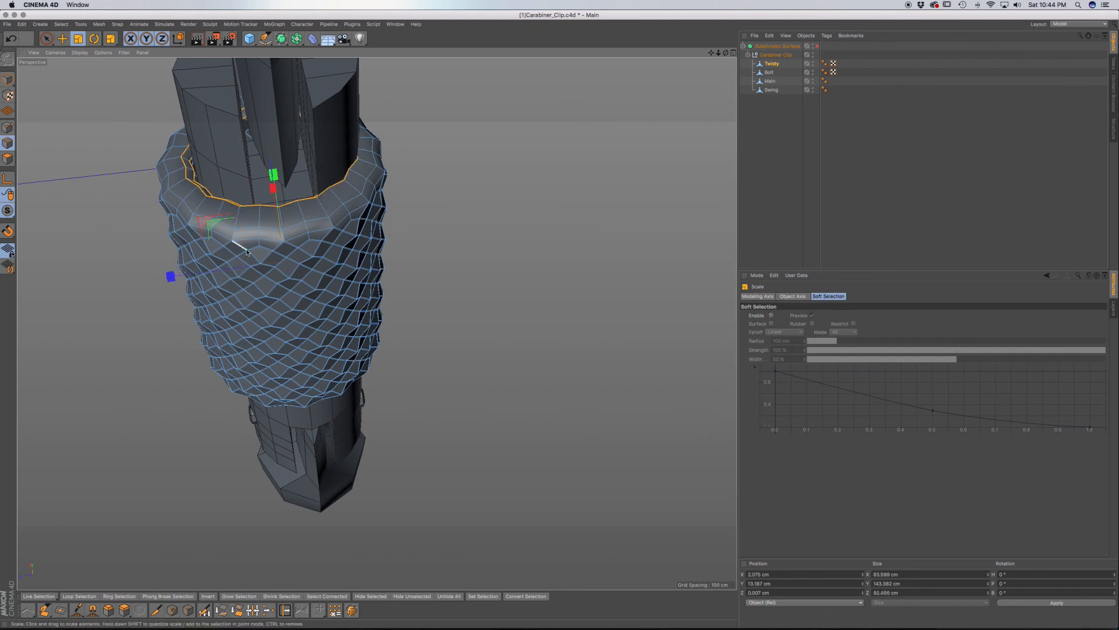
alt+drag(344, 235, 469, 222)
alt+middle_drag(388, 334, 320, 252)
alt+drag(381, 263, 366, 224)
alt+middle_drag(391, 156, 387, 328)
Step: Move the whole Twisty object slightly along its own X axis, to X about -117.3 cm
click(8, 79)
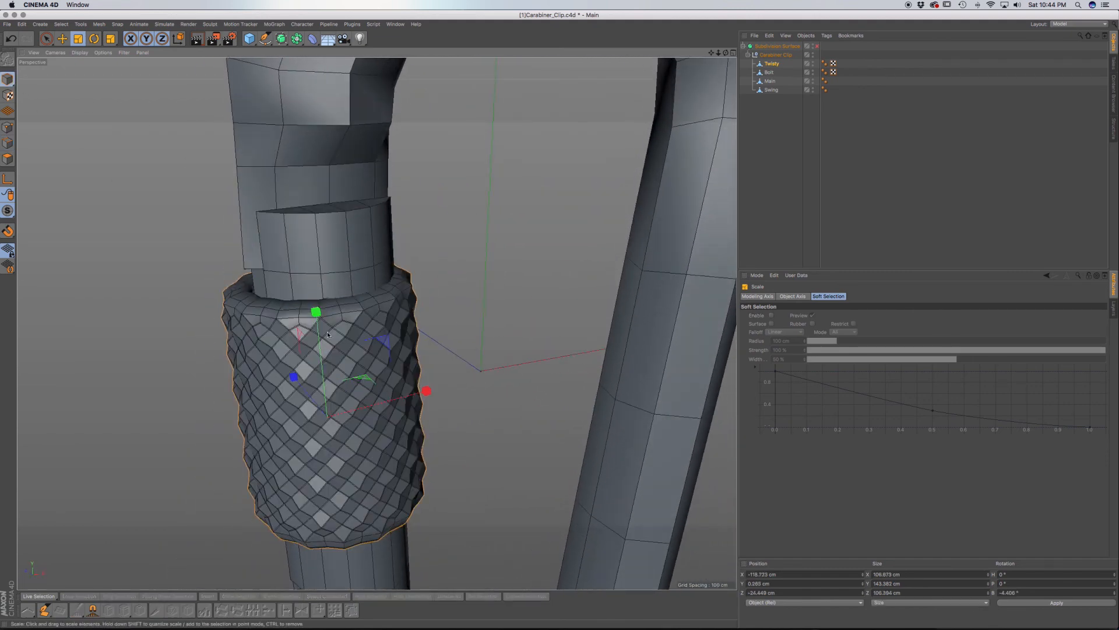
key(e)
drag(424, 392, 426, 394)
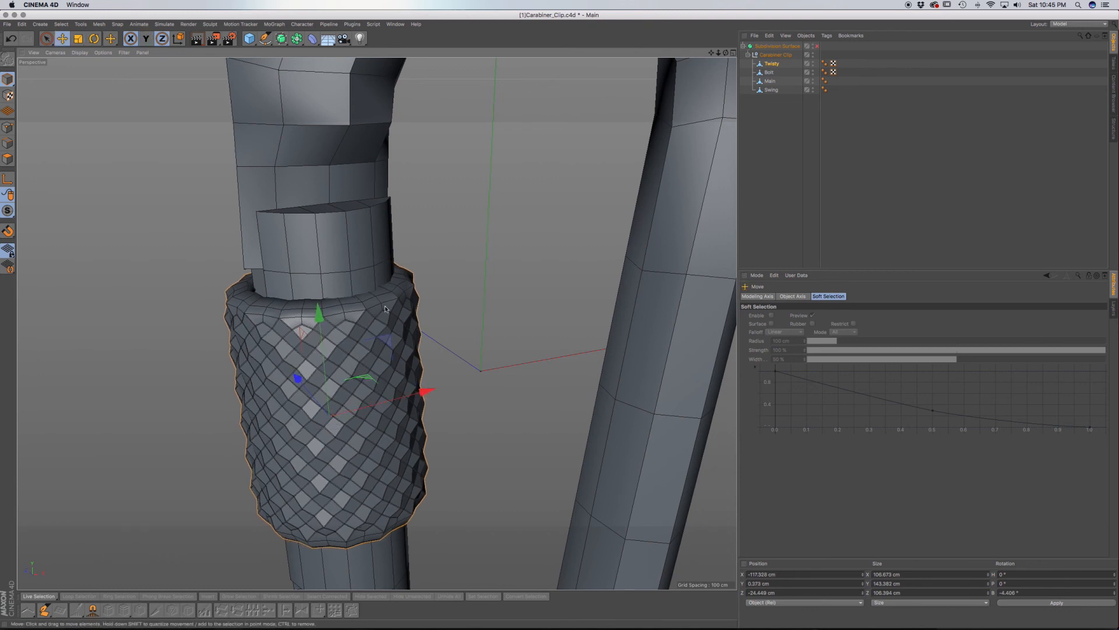
Step: Check the sleeve's fit from several angles, and turn the Subdivision Surface back on to view the whole carabiner
alt+drag(384, 306, 339, 432)
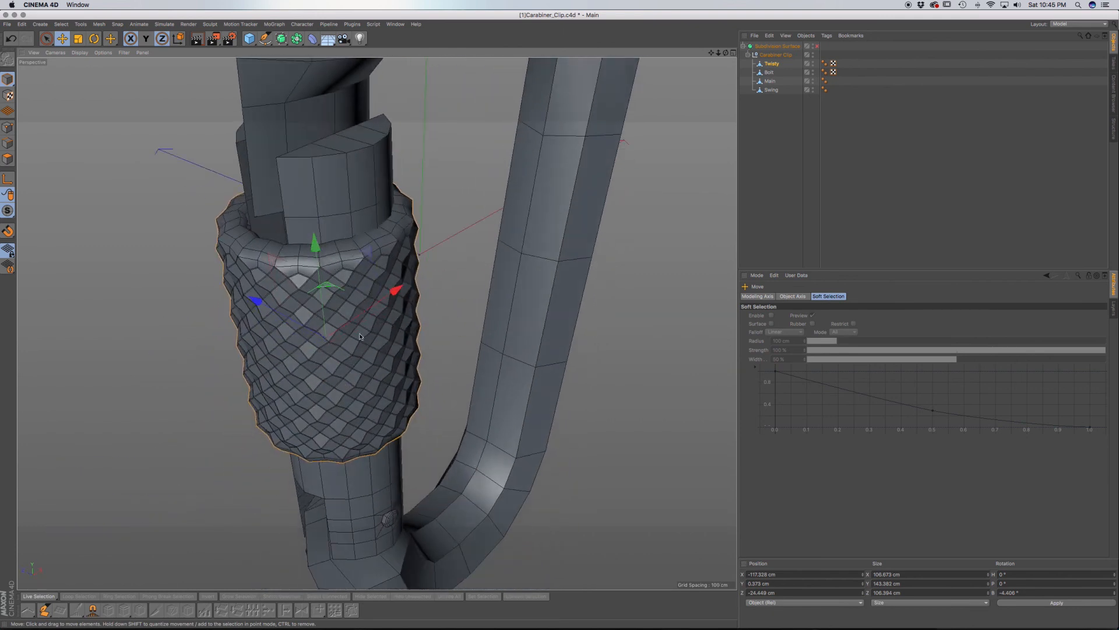
alt+drag(392, 364, 349, 267)
alt+drag(349, 361, 333, 278)
alt+drag(330, 233, 345, 315)
scroll(328, 327, down, 2)
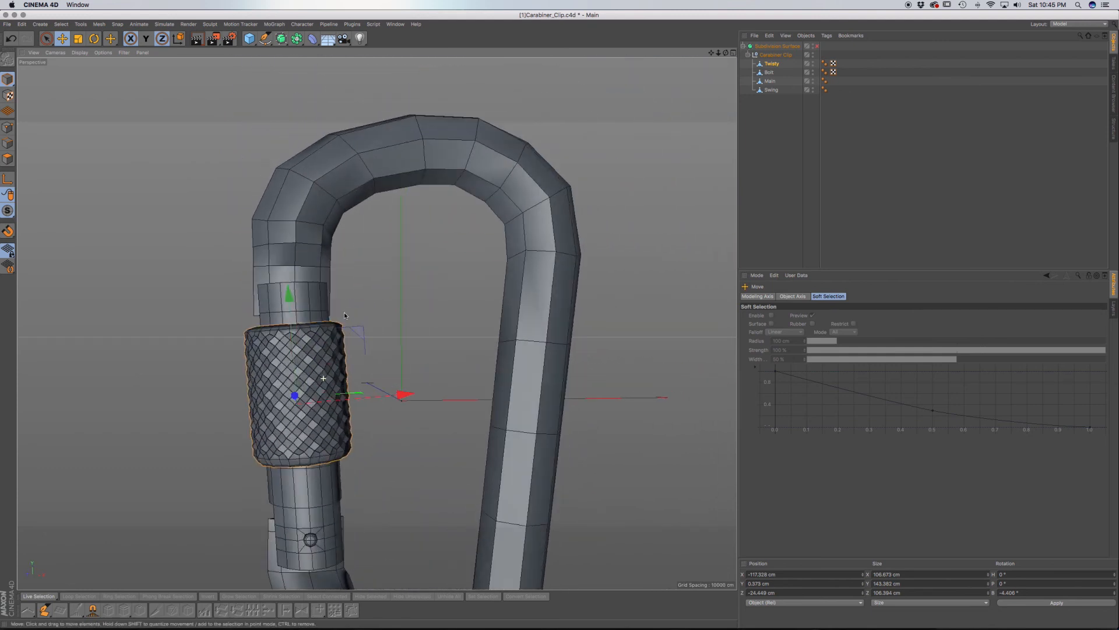
alt+drag(325, 368, 300, 374)
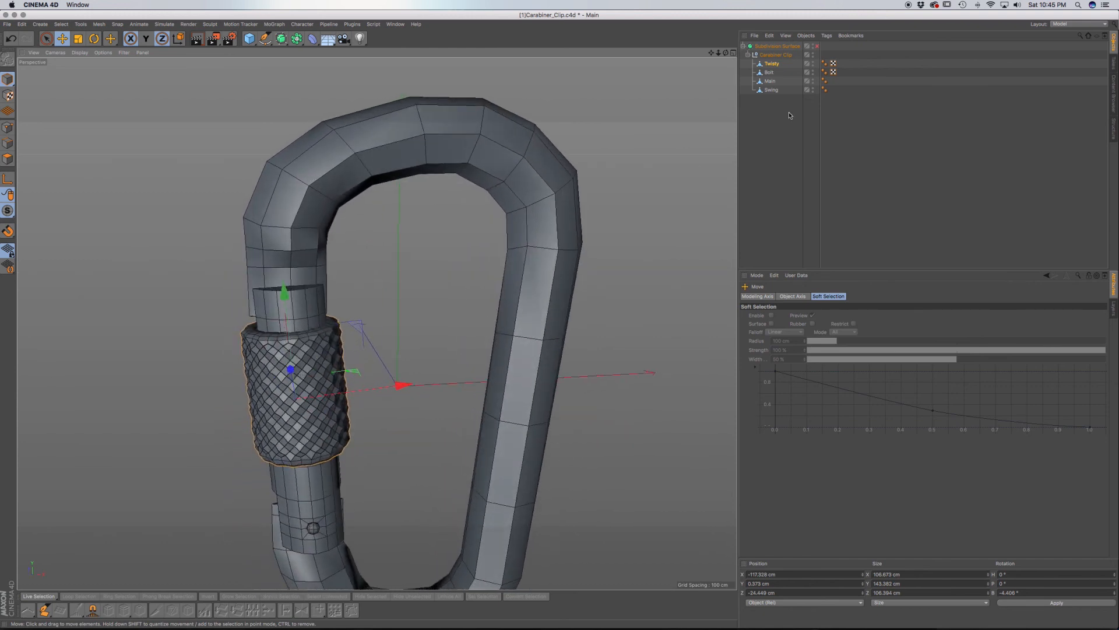
click(817, 47)
alt+drag(556, 327, 529, 312)
scroll(537, 314, down, 5)
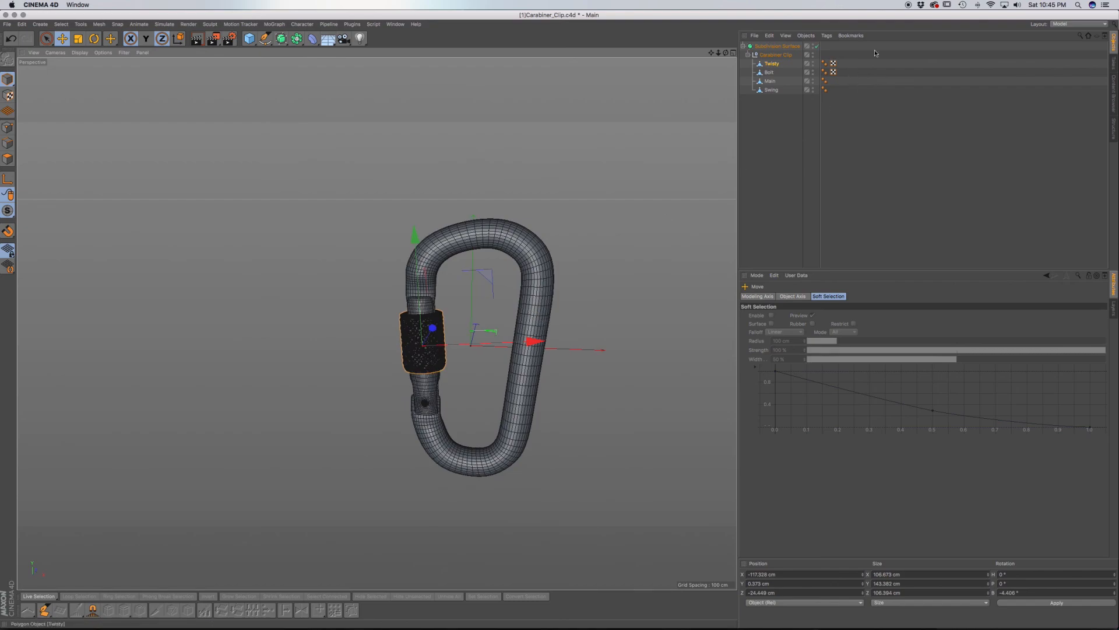